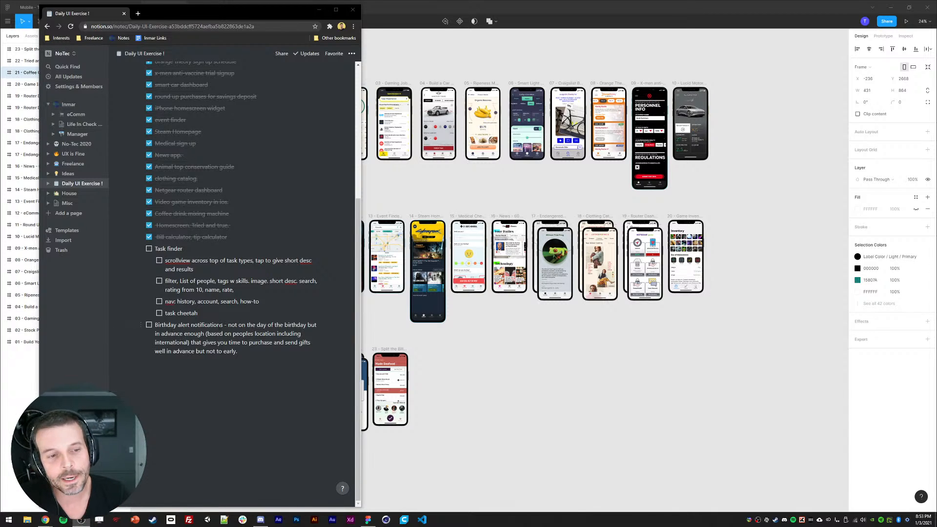
Review the Daily UI Exercise list in Notion and the existing phone mockups in Figma for the Task finder exercise.
scroll(232, 404, "up", 3)
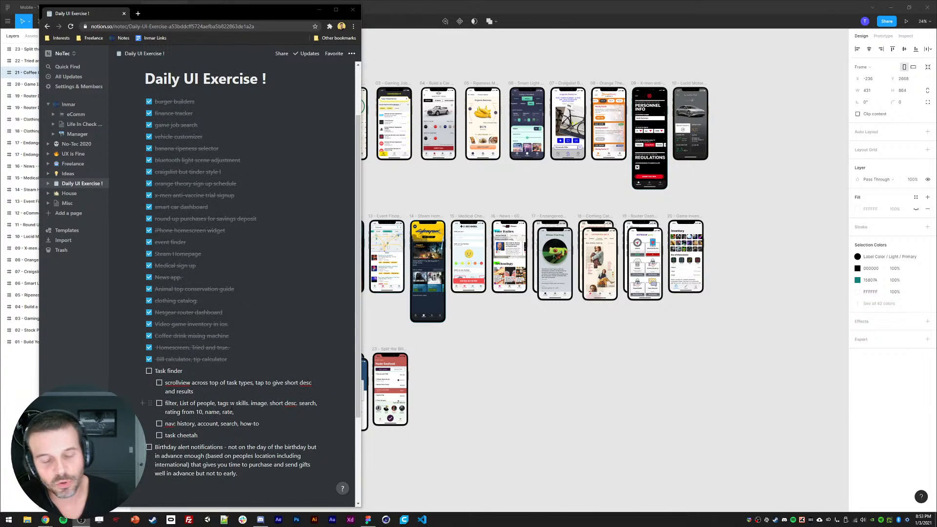
scroll(226, 398, "down", 2)
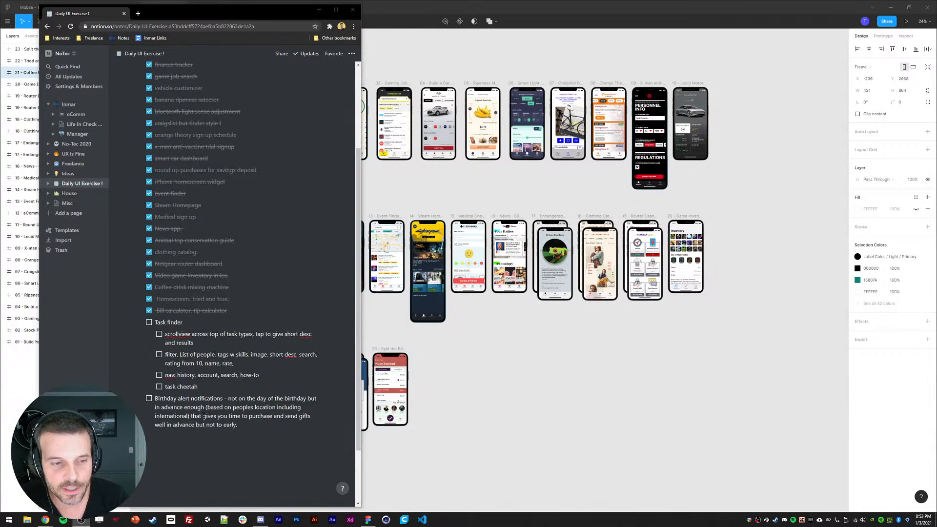
left_click(165, 298)
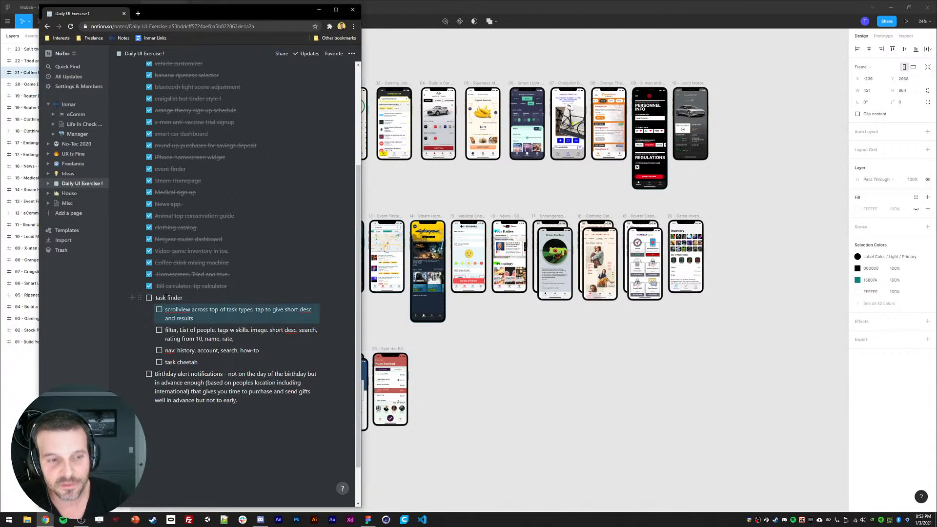
left_click(497, 389)
scroll(508, 318, "up", 5)
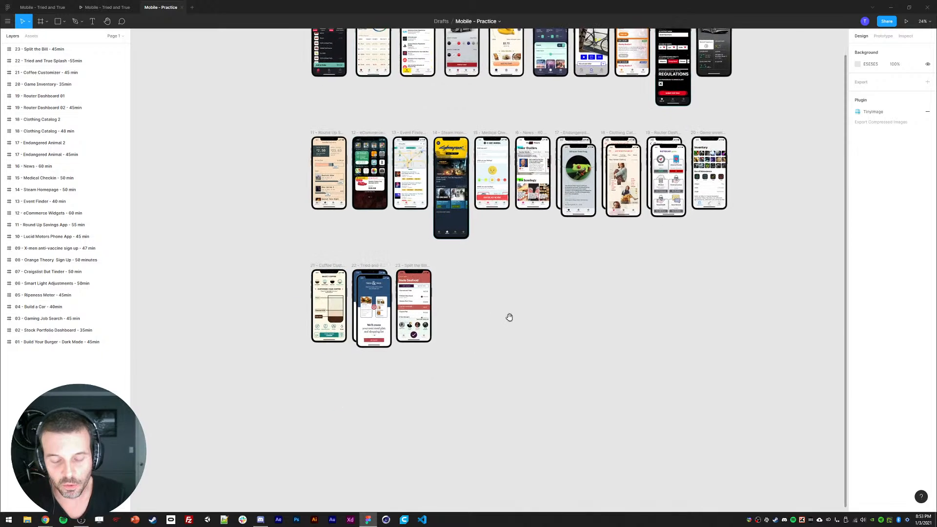
left_click_drag(463, 271, 548, 280)
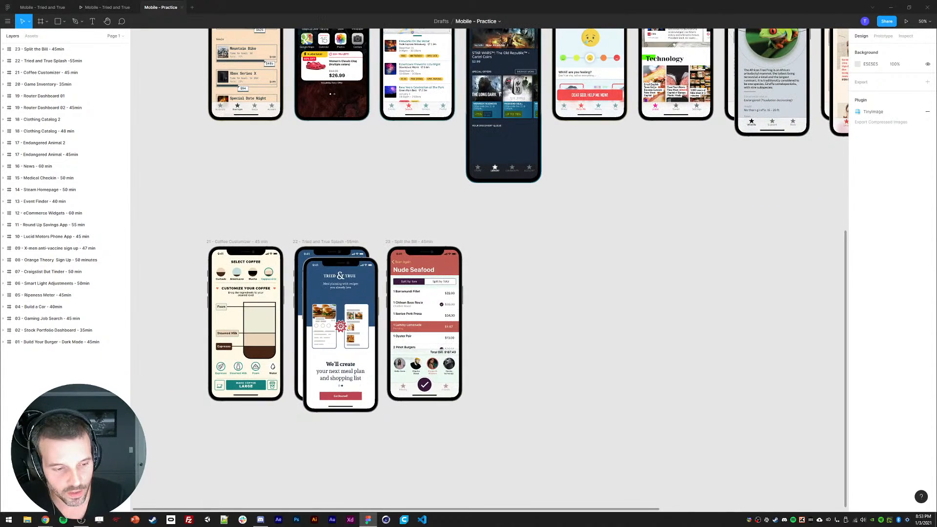
key("alt+Tab")
scroll(207, 332, "up", 1)
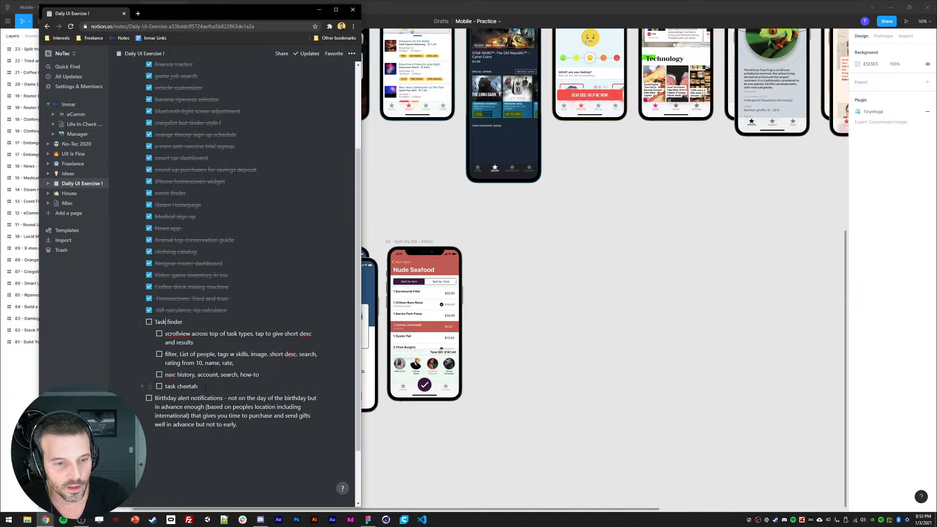
Copy the Task finder sub-items from Notion and paste them in Figma as a text note below the Split the Bill mockup.
left_click_drag(205, 387, 158, 338)
key("ctrl+c")
left_click(498, 314)
scroll(502, 346, "down", 2)
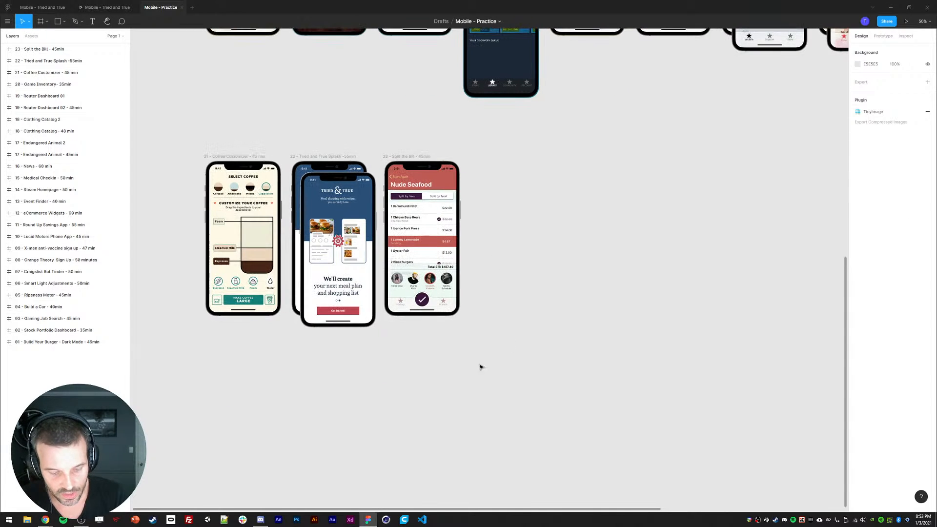
key("t")
left_click(451, 342)
key("ctrl+v")
key("Escape")
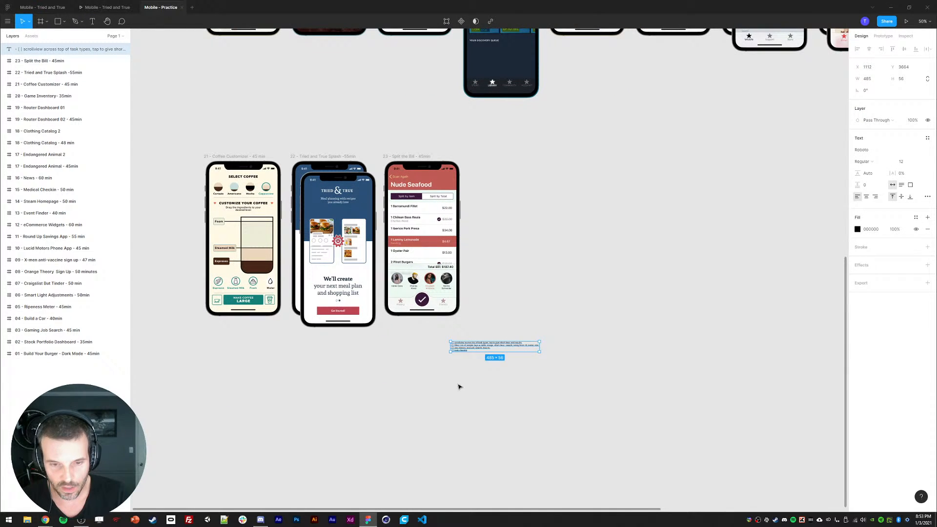
Duplicate the "23 - Split the Bill - 45min" frame and rename the copy "24 - Task Finder".
left_click(399, 157)
key("ctrl+d")
scroll(397, 144, "up", 1)
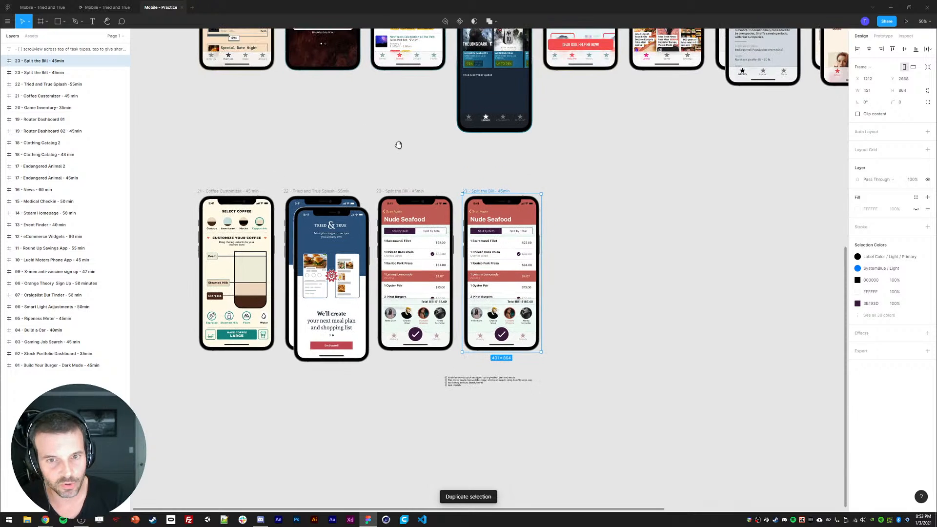
double_click(40, 61)
type("24 - T")
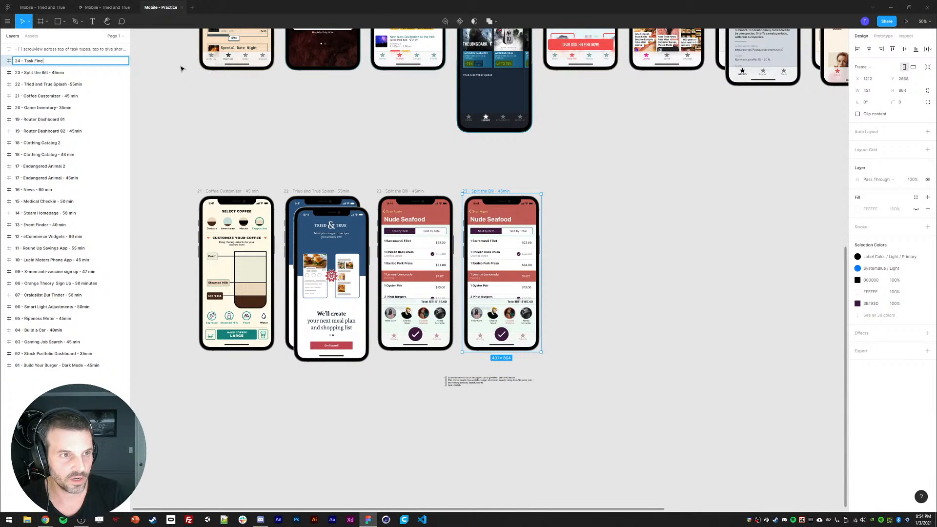
type("ask Finder")
key("Return")
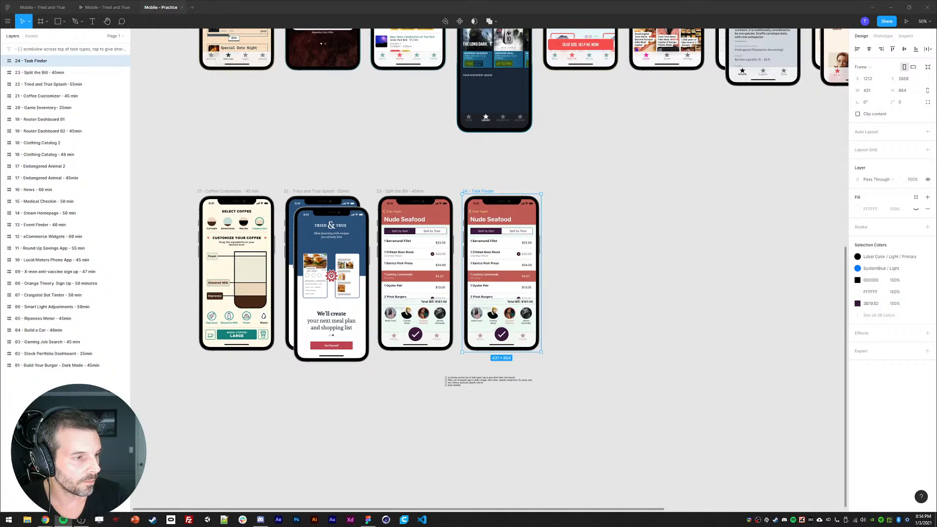
left_click(640, 257)
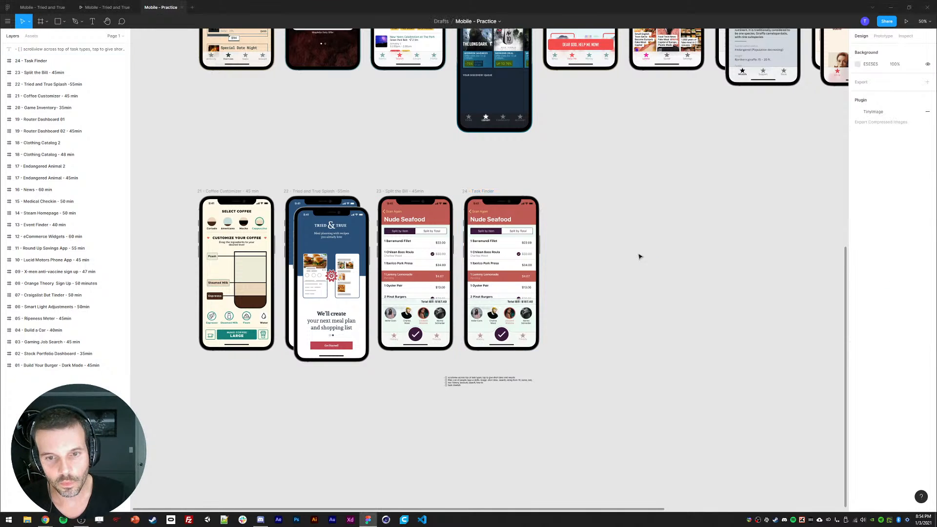
Import the cheetah logo image from the file explorer, scale it to about 130 × 124, and place it beside the Task Finder phone.
scroll(634, 286, "down", 1)
key("shift+0")
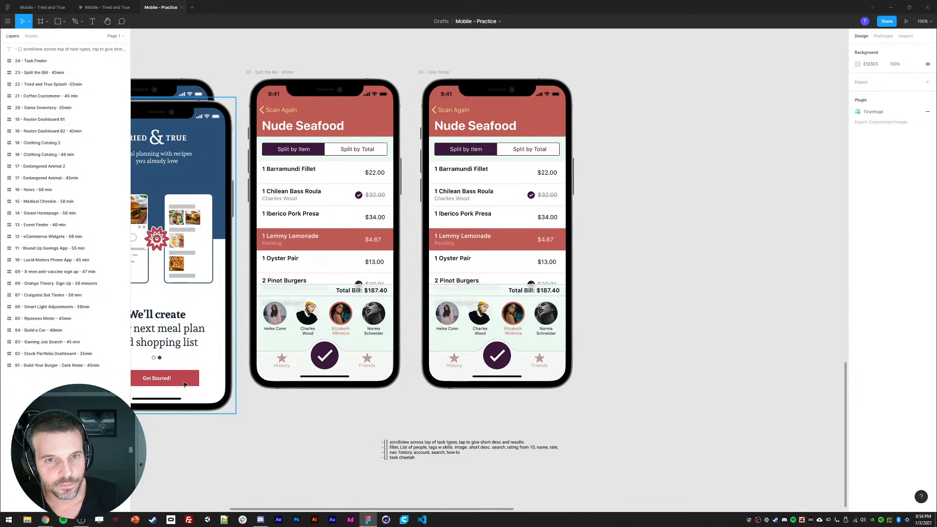
left_click_drag(265, 460, 264, 450)
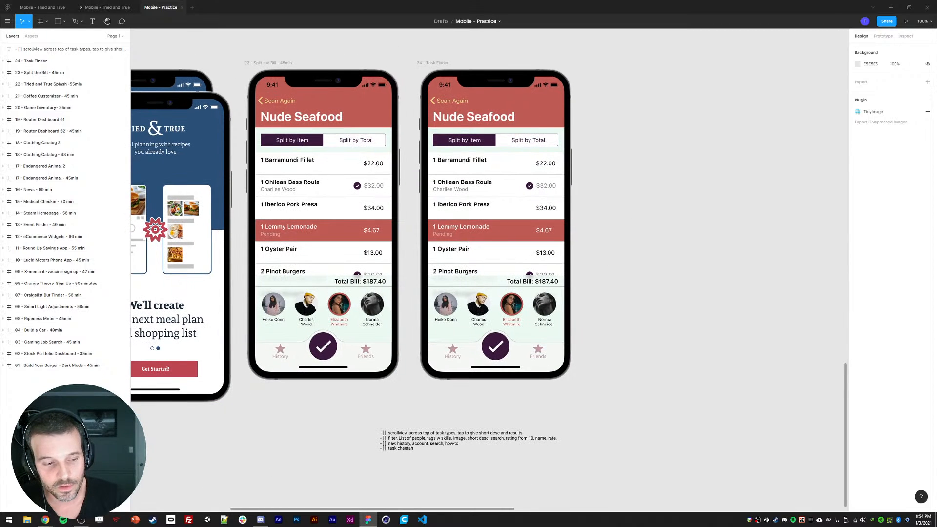
left_click(27, 519)
left_click_drag(437, 33, 0, 41)
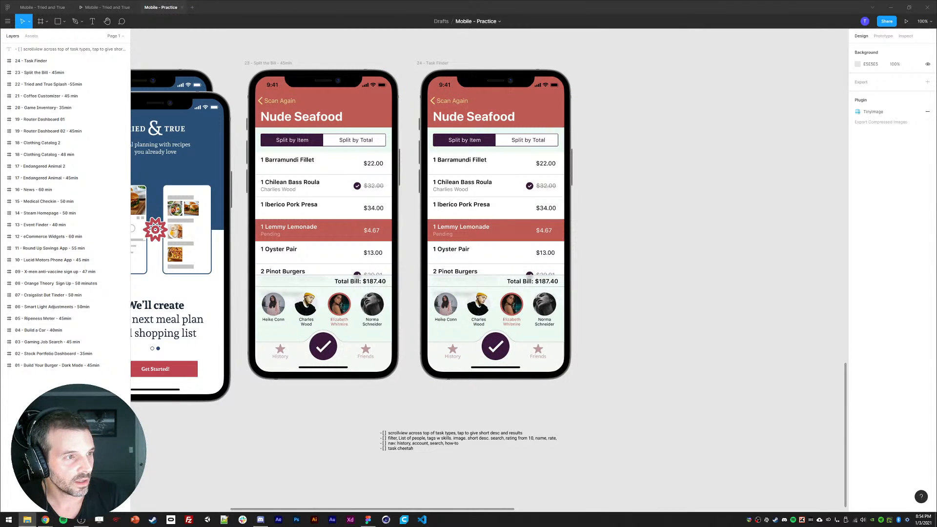
left_click_drag(0, 224, 716, 232)
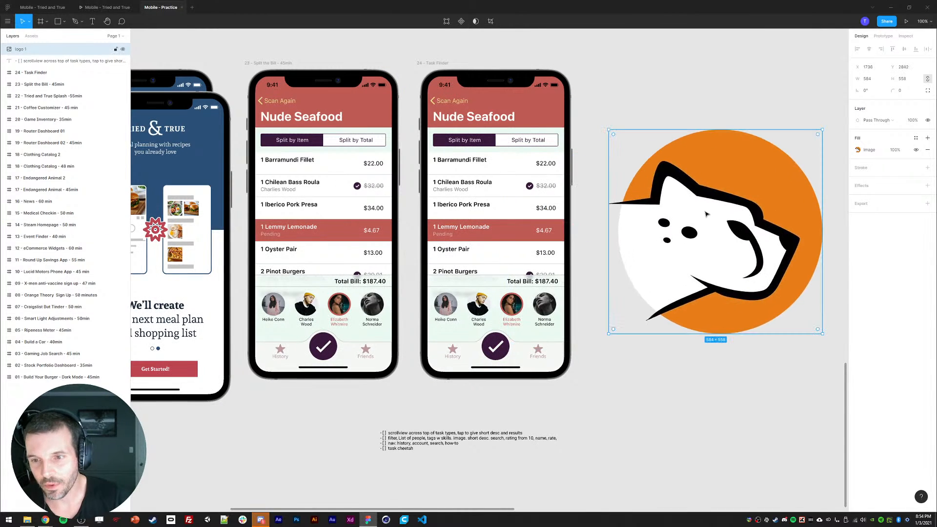
left_click_drag(821, 131, 739, 209)
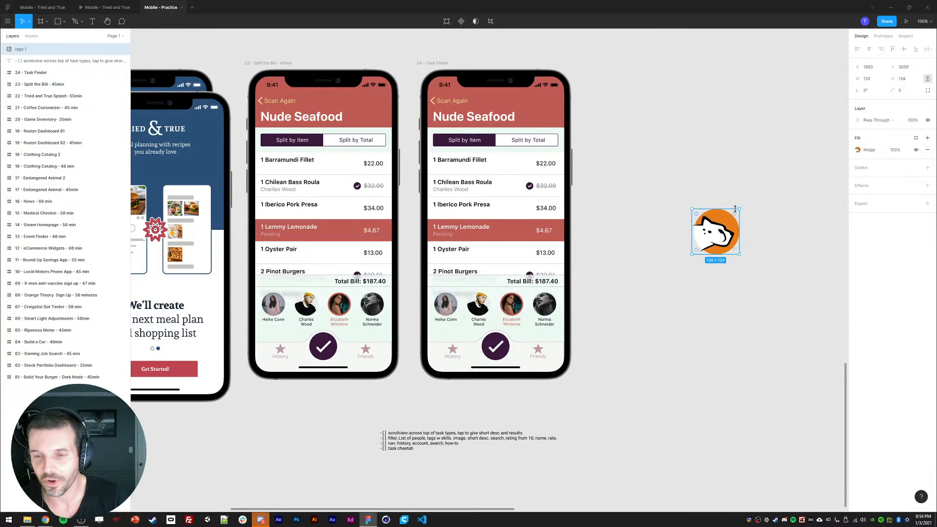
key("Escape")
left_click_drag(713, 239, 646, 250)
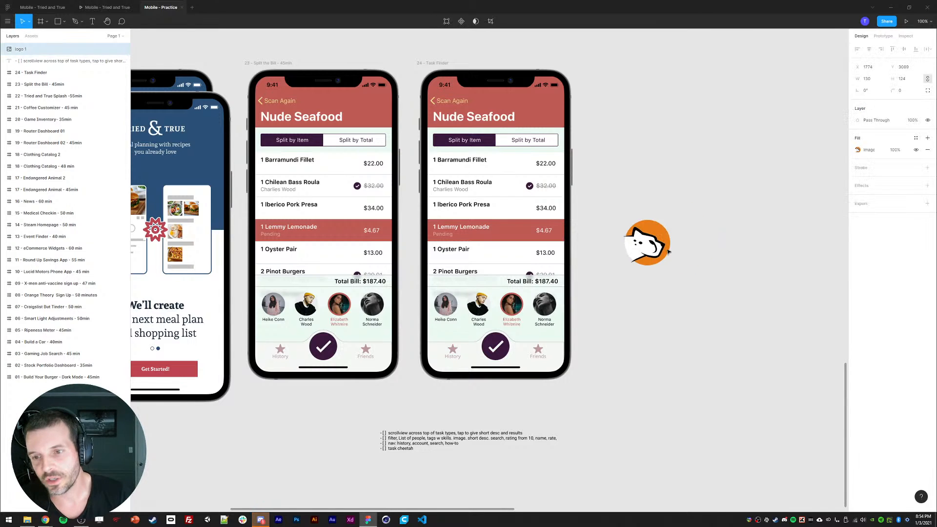
left_click(657, 152)
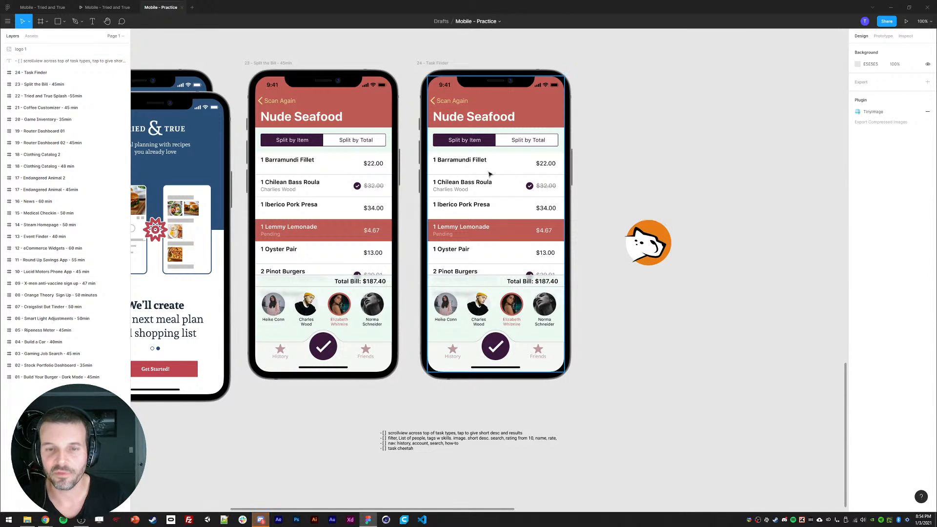
Delete the Top Nav from the Task Finder frame's content.
left_click(503, 117)
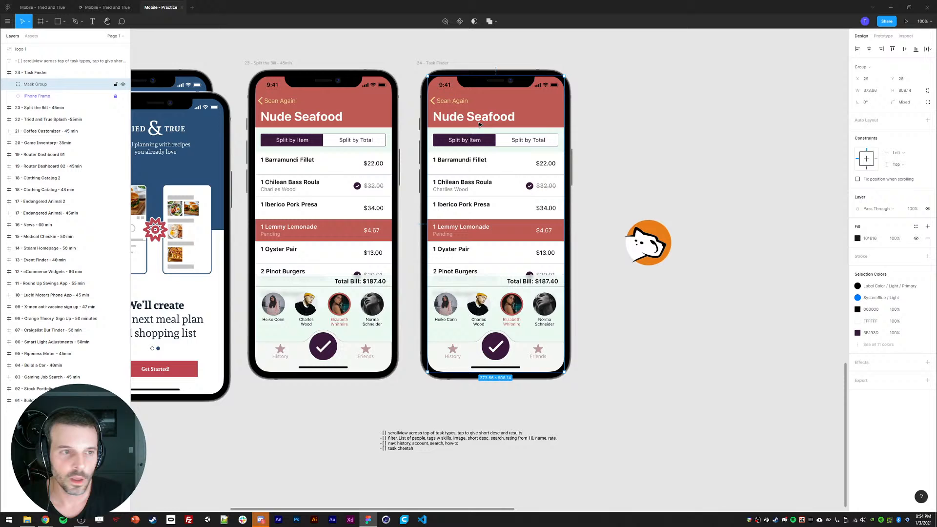
left_click(10, 84)
left_click(18, 96)
left_click(45, 108)
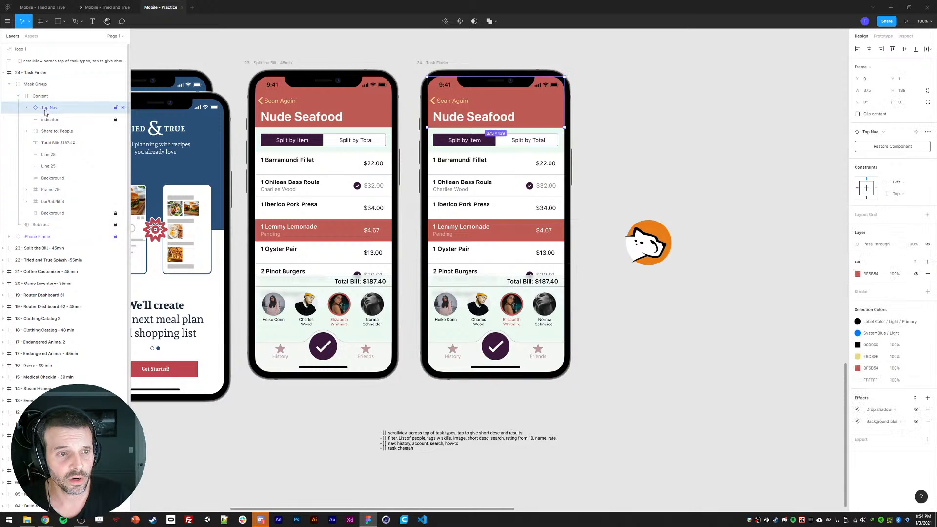
key("Delete")
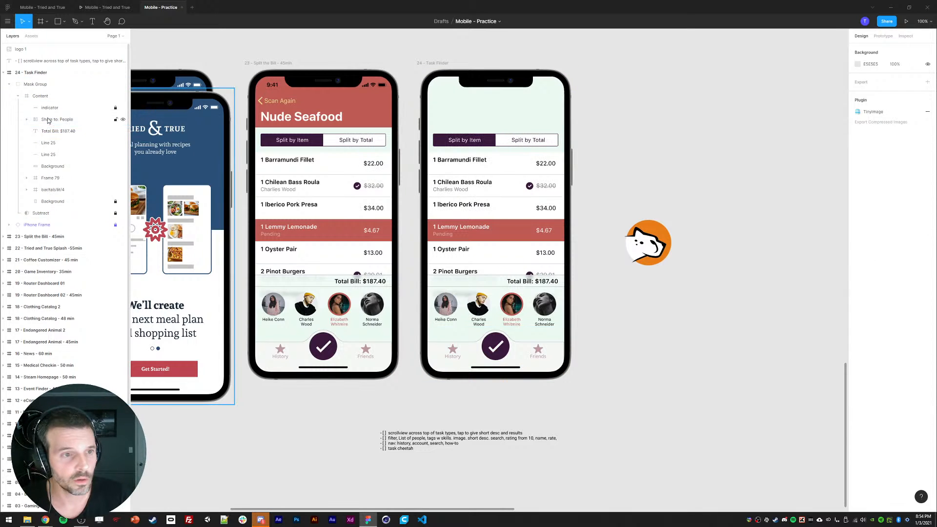
Delete the people row, bill total, lines, item list and tab bar from the Task Finder frame, keeping the indicator and background.
left_click(47, 109)
left_click(49, 119)
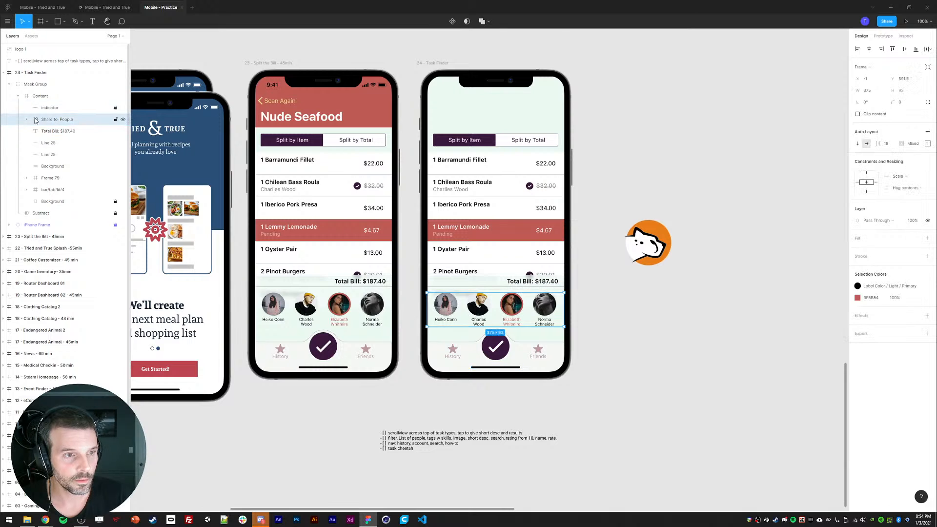
key("Delete")
left_click(48, 119)
left_click(50, 166, "shift")
key("Delete")
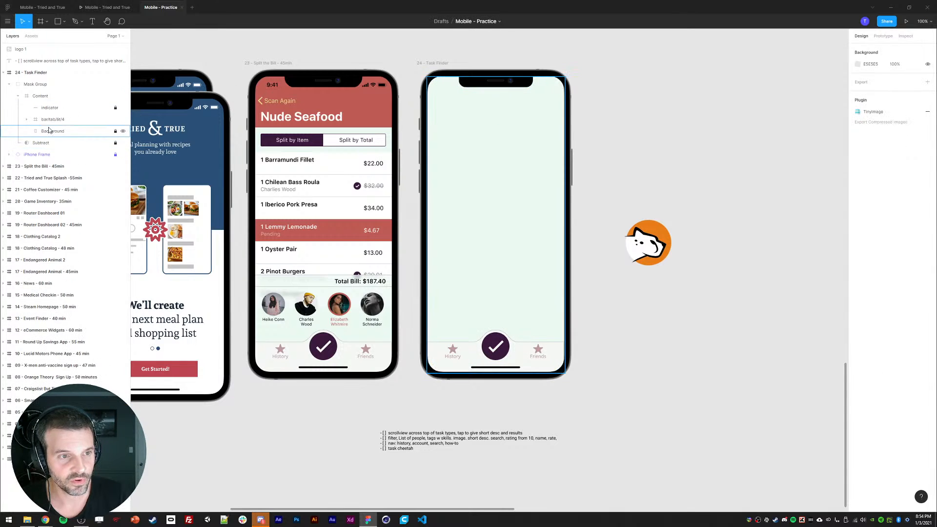
left_click(459, 357)
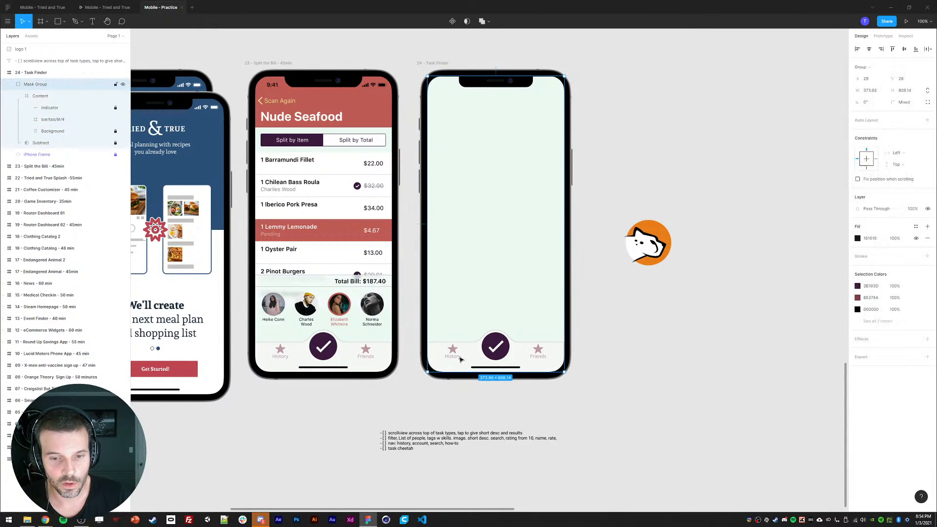
key("Delete")
Move the cheetah logo into the Task Finder phone screen, centred below the notch.
left_click_drag(333, 254, 492, 293)
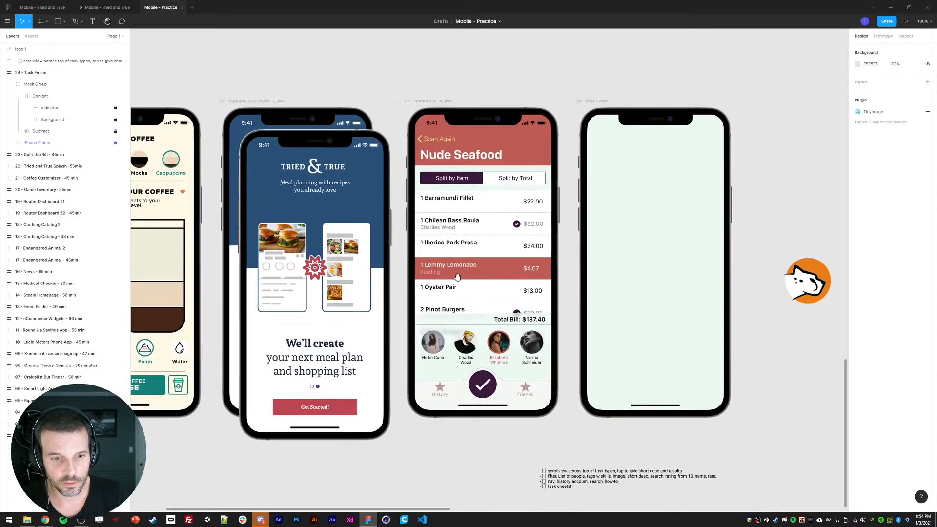
mouse_move(343, 190)
left_mouse_down()
mouse_move(433, 241)
mouse_move(347, 192)
left_mouse_up()
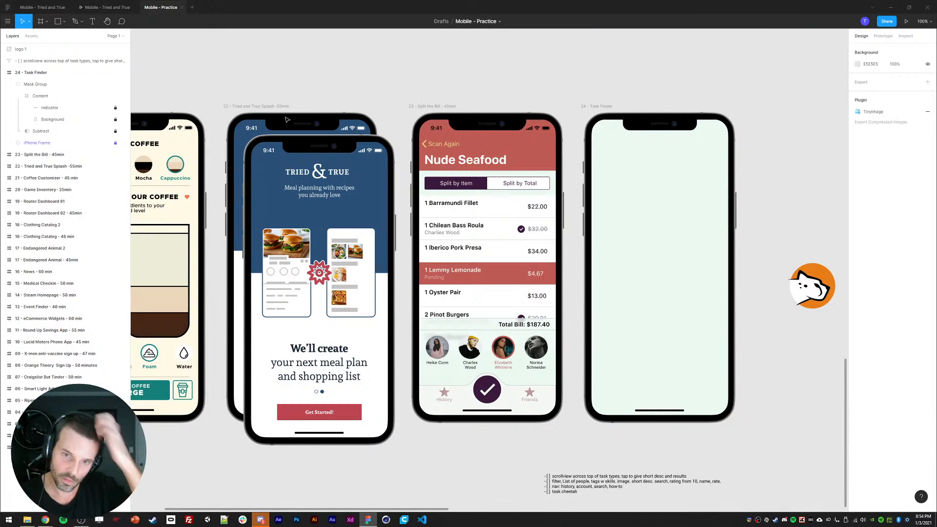
left_click_drag(616, 173, 389, 127)
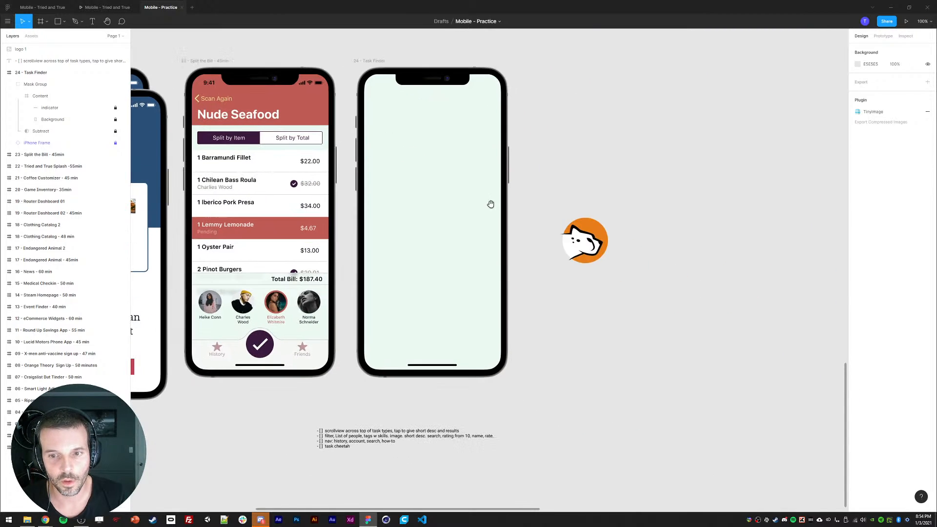
left_click_drag(585, 241, 434, 132)
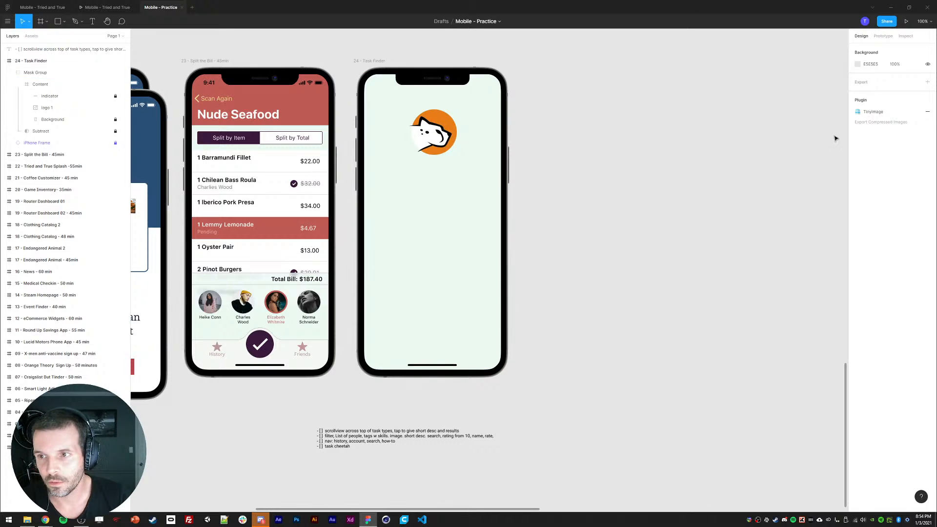
Change the Task Finder screen's Background fill to white, FFFFFF.
left_click(464, 182)
left_click(72, 122)
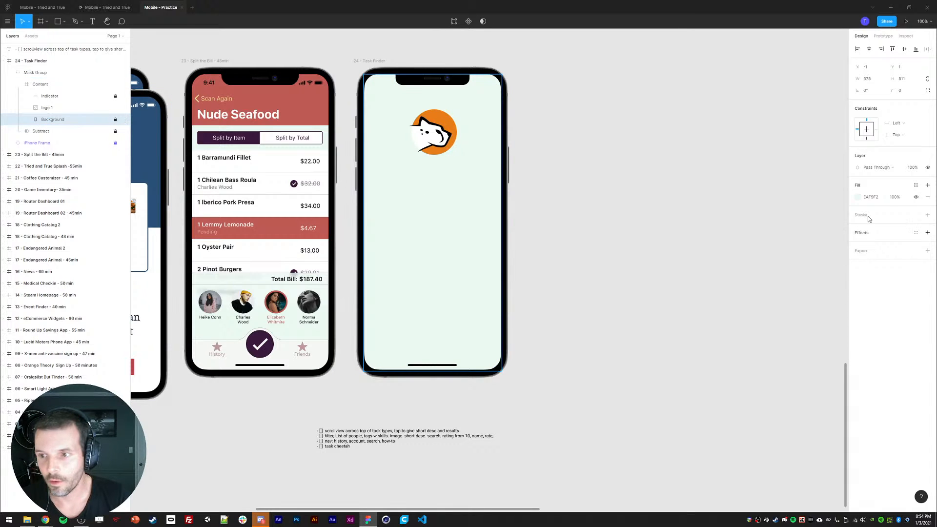
left_click(858, 197)
left_click(795, 303)
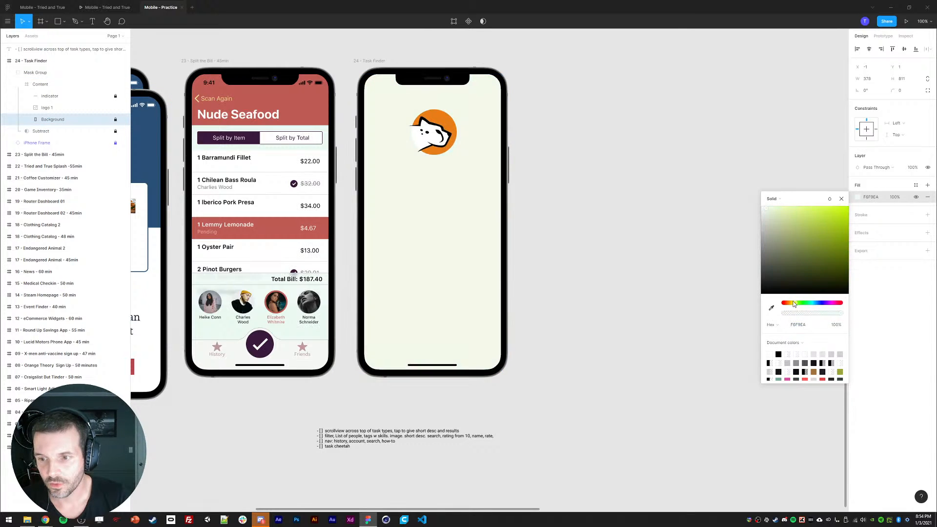
left_click_drag(781, 225, 752, 200)
left_click(841, 198)
Move the pasted task notes so they sit directly below the Task Finder phone.
left_click_drag(696, 169, 691, 157)
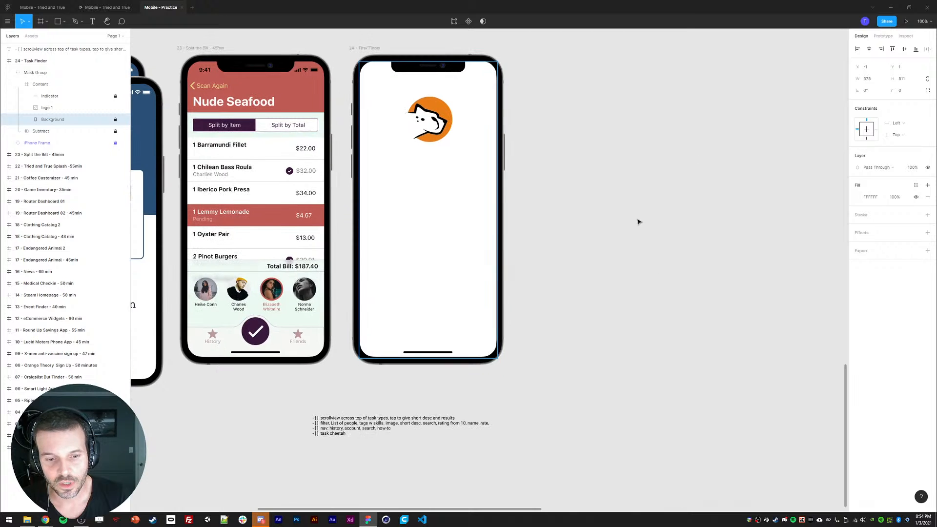
left_click_drag(638, 219, 632, 222)
left_click_drag(597, 252, 587, 261)
left_click_drag(330, 436, 395, 429)
Shrink the cheetah logo to about 58 × 56 and position it centred just under the notch.
left_click(411, 131)
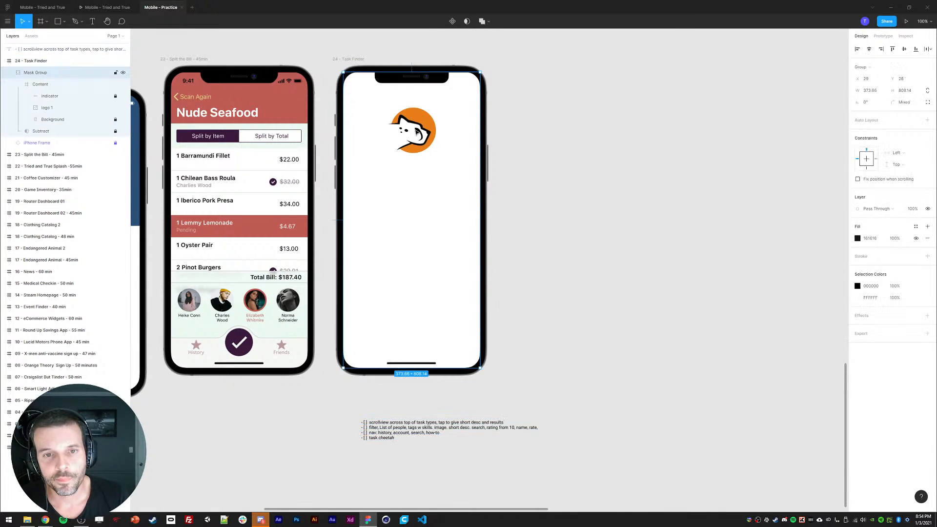
double_click(411, 131)
left_click_drag(431, 149, 413, 103)
scroll(337, 103, "left", 3)
scroll(337, 102, "up", 1)
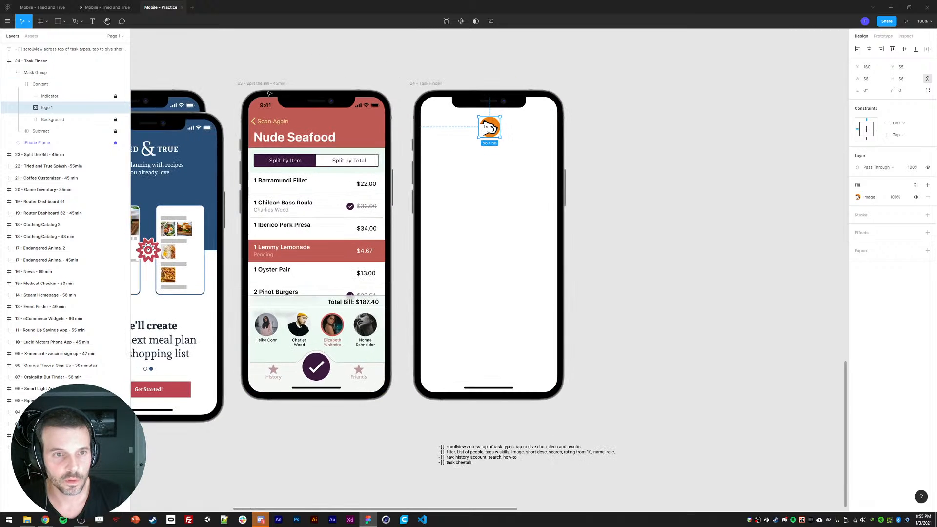
left_click_drag(251, 85, 333, 103)
double_click(347, 123)
double_click(347, 124)
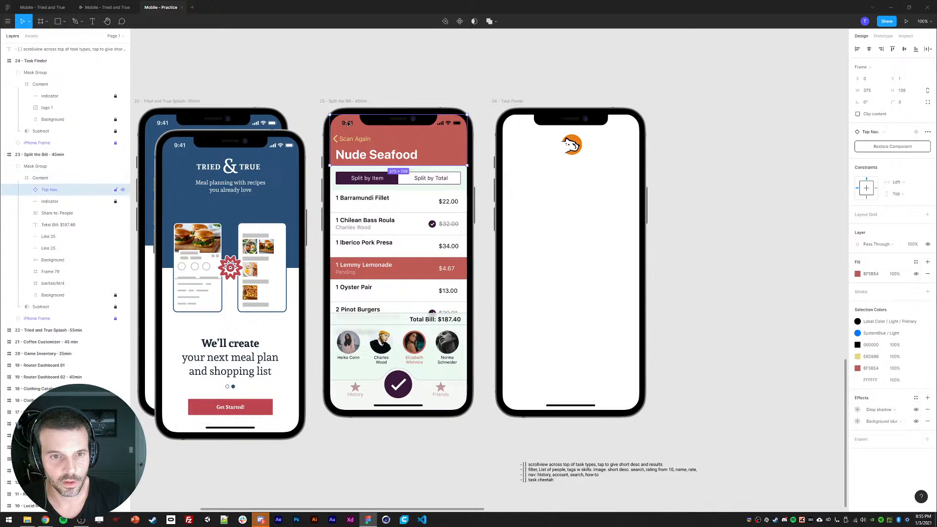
double_click(348, 124)
scroll(322, 109, "left", 3)
scroll(321, 108, "up", 1)
left_click(178, 147)
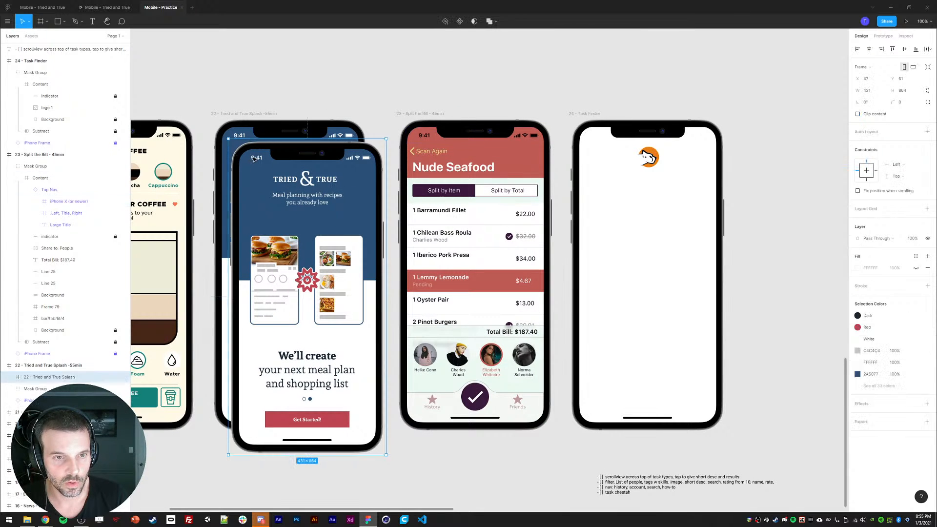
double_click(178, 146)
left_click_drag(634, 177, 536, 175)
left_click(528, 159)
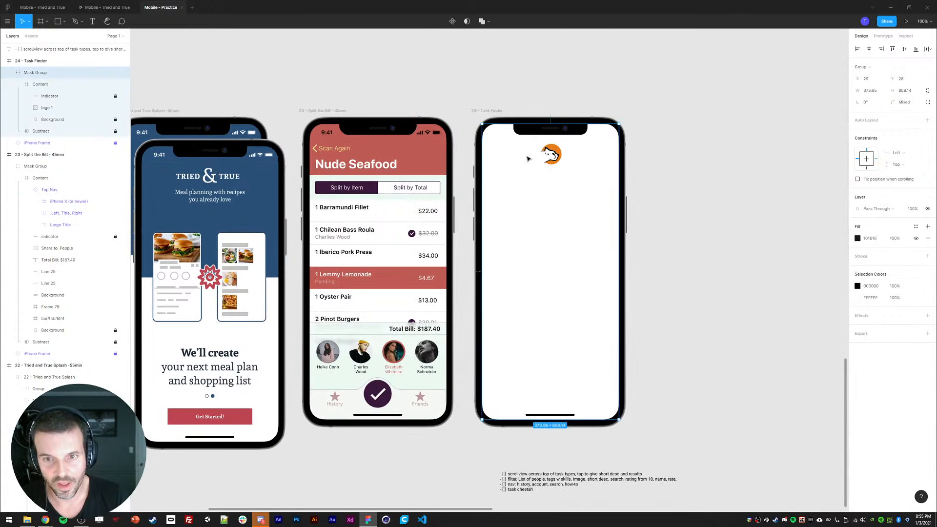
key("ctrl+v")
key("ctrl+z")
Copy the black status bar from the Coffee Customizer screen into the Task Finder screen's Content and lock it.
left_click_drag(220, 102, 449, 113)
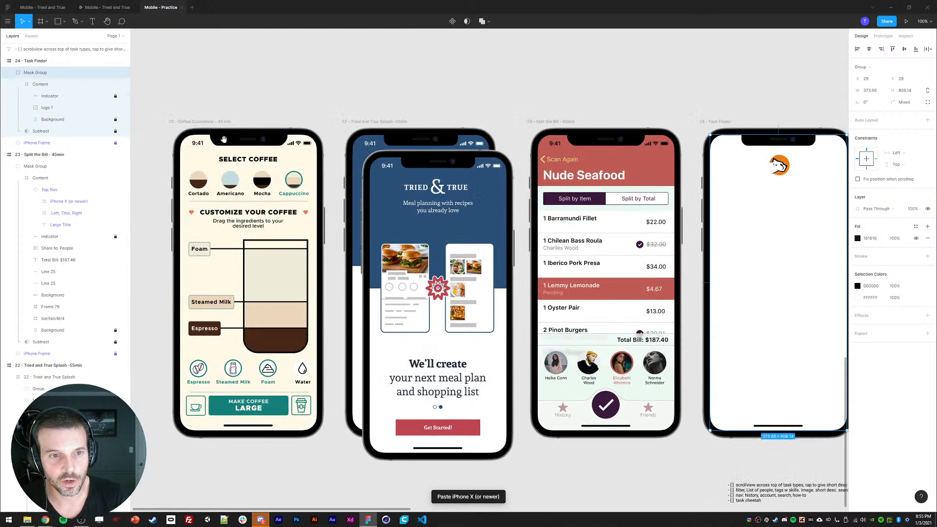
double_click(205, 142)
double_click(205, 142)
left_click_drag(728, 178, 540, 184)
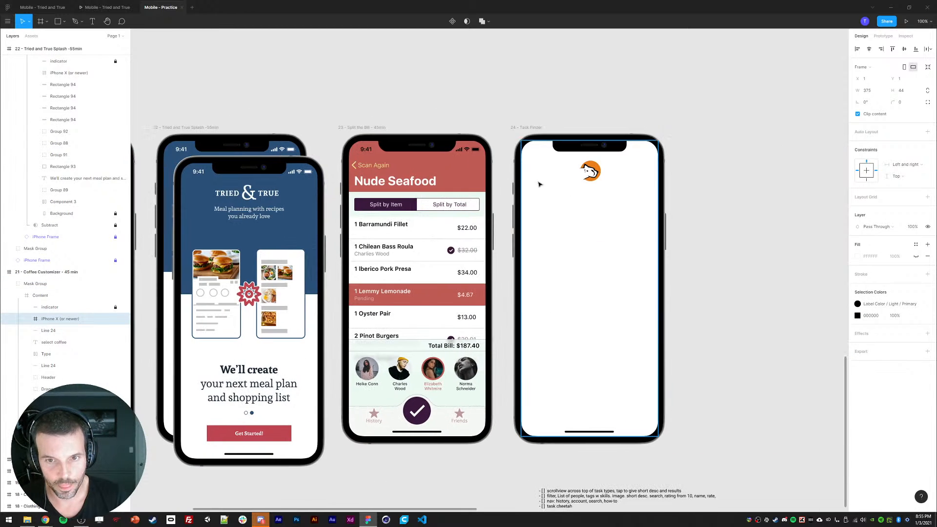
double_click(570, 197)
left_click(55, 85)
key("ctrl+v")
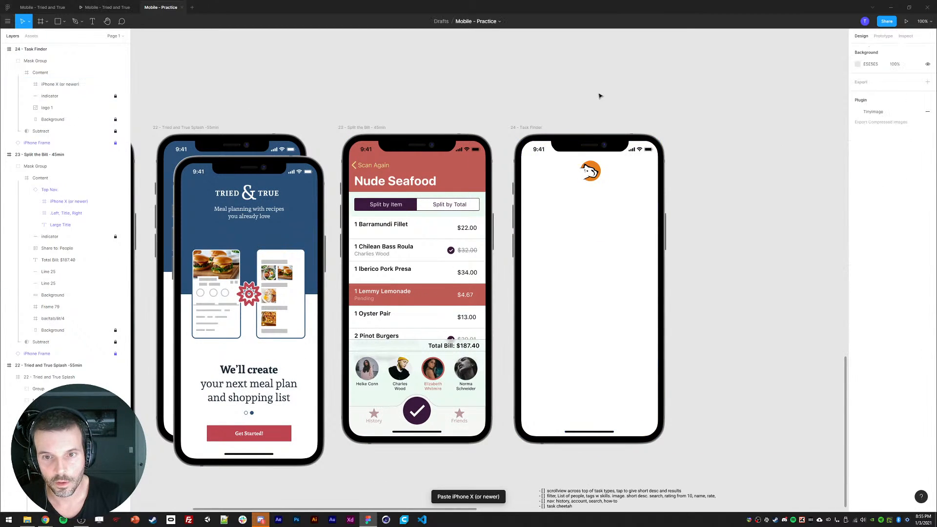
left_click_drag(600, 95, 554, 89)
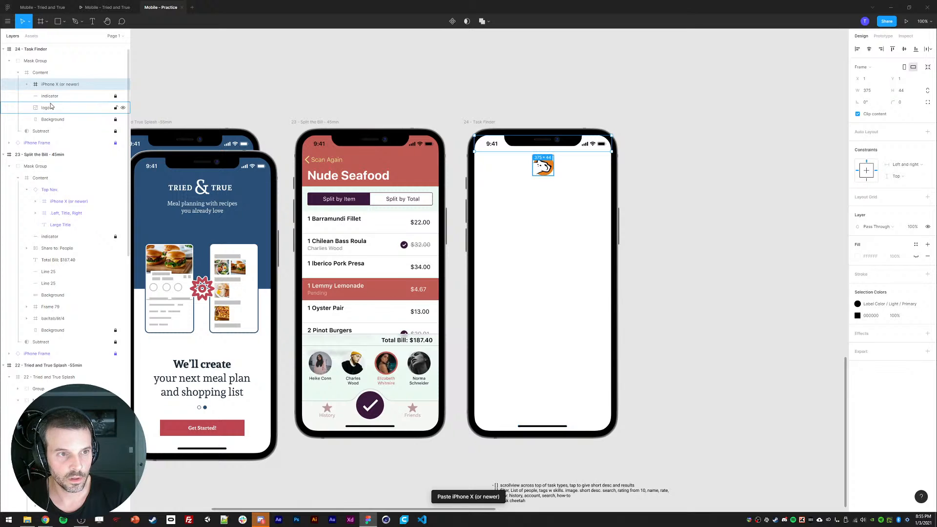
key("ctrl+shift+l")
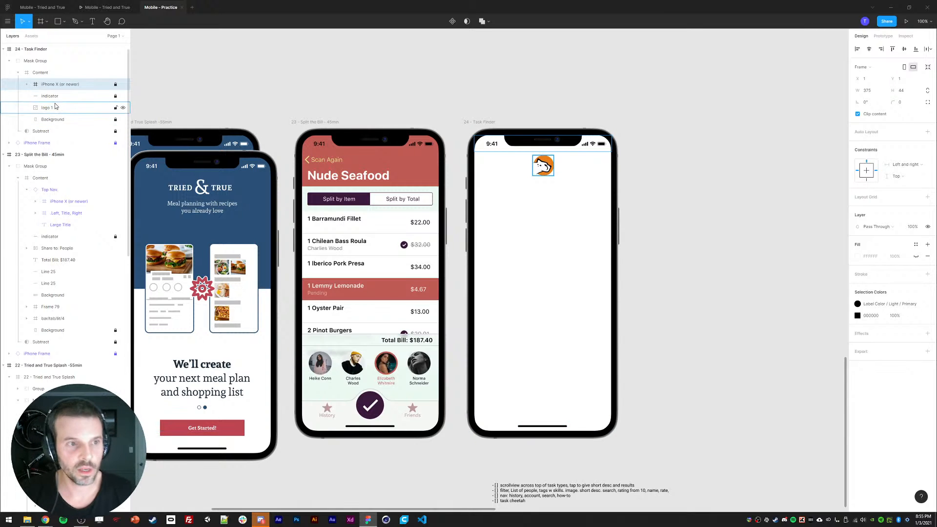
Move the task notes from below the Task Finder phone to the empty canvas on its right, near the phone's upper edge.
left_click(56, 108)
scroll(707, 292, "down", 1)
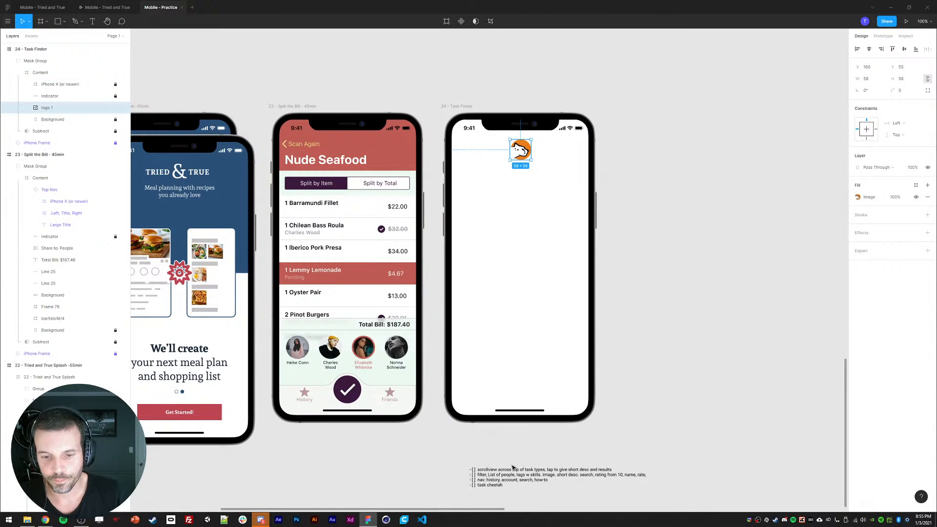
left_click_drag(511, 475, 675, 117)
left_click_drag(679, 99, 561, 119)
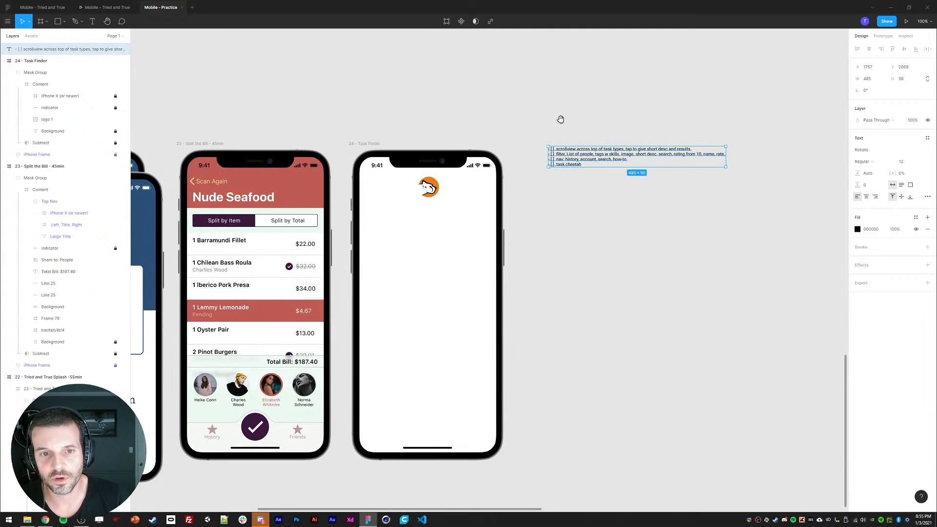
left_click_drag(587, 216, 589, 217)
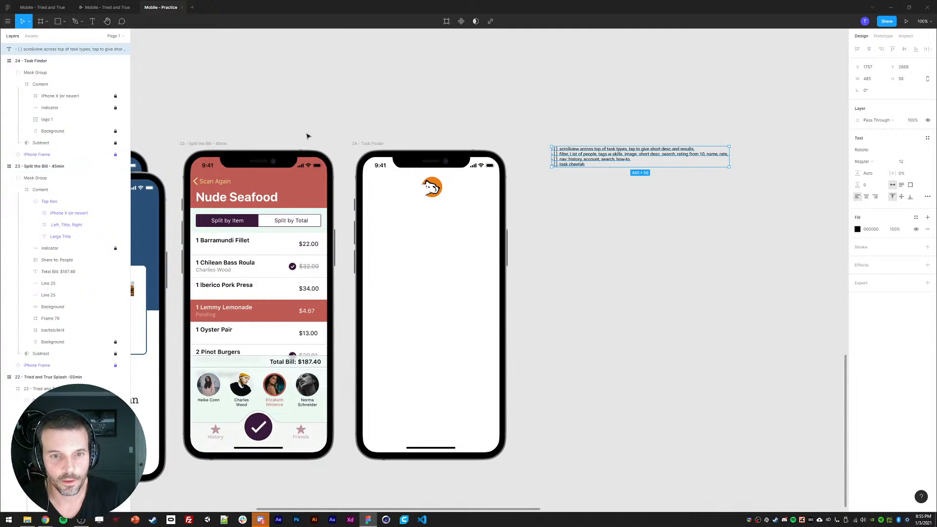
Copy the four-item tab bar from the Event Finder screen and paste it into Task Finder directly above its Background layer.
scroll(497, 292, "up", 6)
left_click(311, 148)
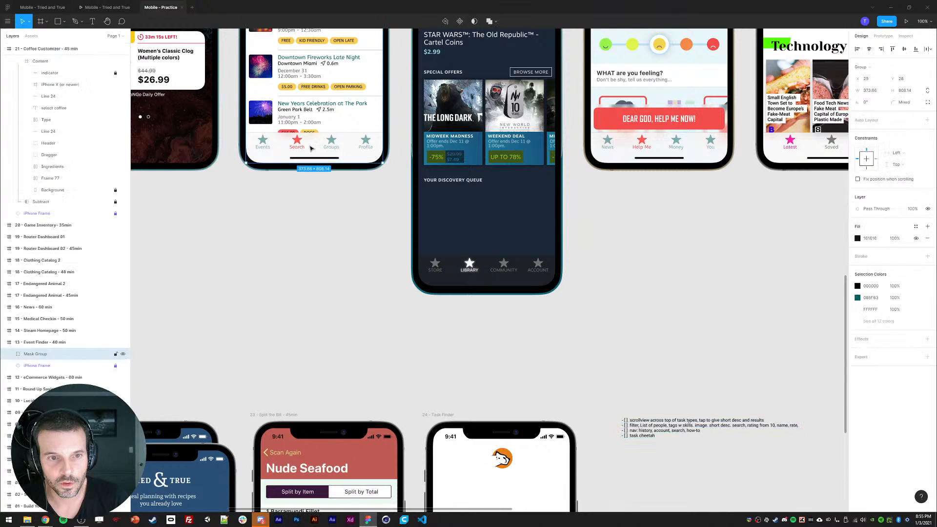
double_click(310, 148)
scroll(262, 56, "down", 8)
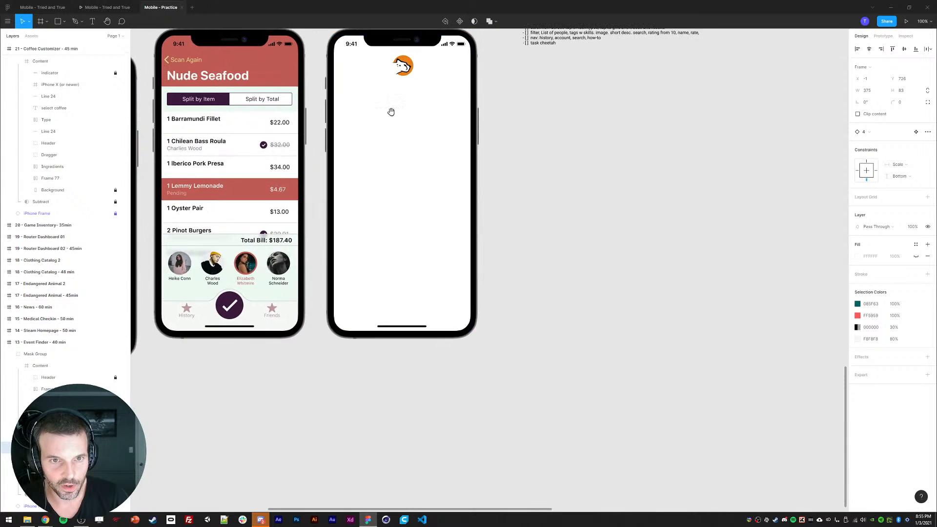
left_click_drag(391, 111, 442, 162)
left_click(392, 73)
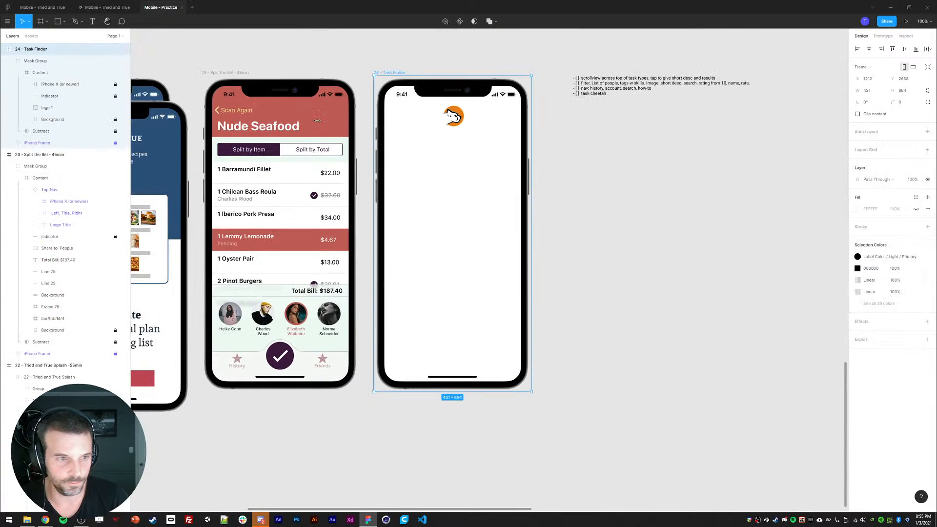
left_click(47, 80)
key("ctrl+v")
key("ctrl+z")
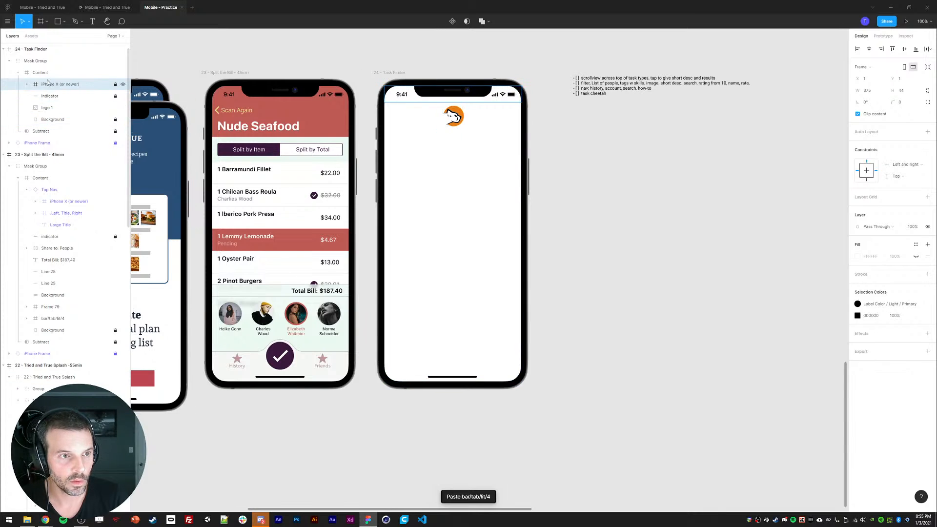
left_click(52, 119)
key("ctrl+v")
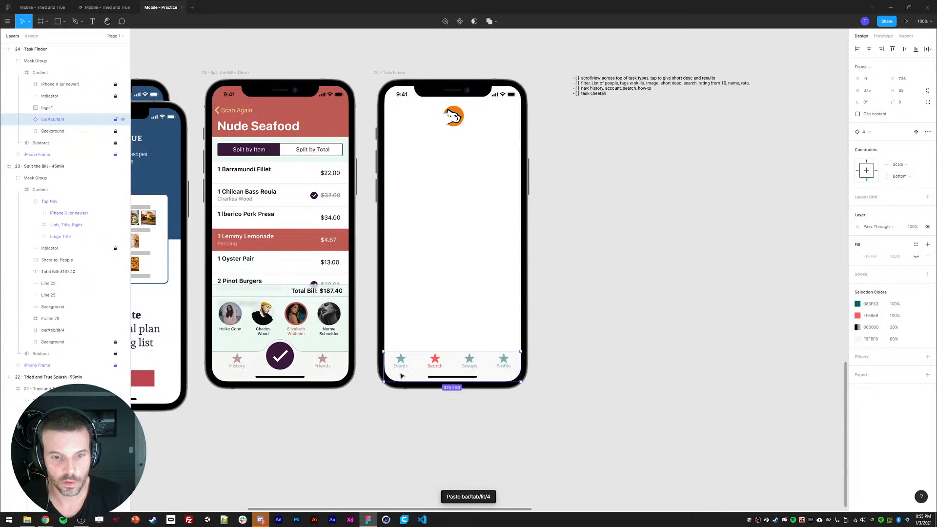
left_click(563, 318)
Rename the first two tab labels in the Task Finder tab bar as Search and History.
left_click_drag(574, 251, 580, 285)
left_click(410, 402, "ctrl")
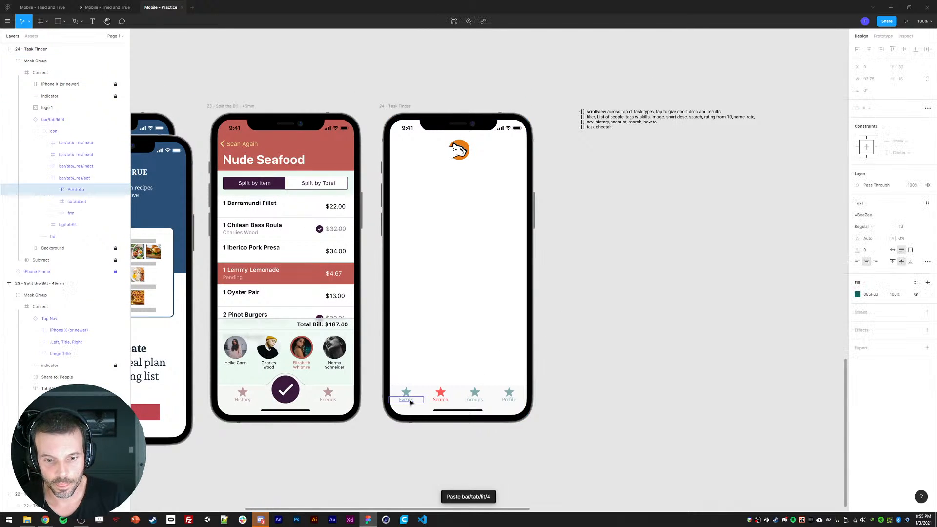
double_click(410, 399)
type("H")
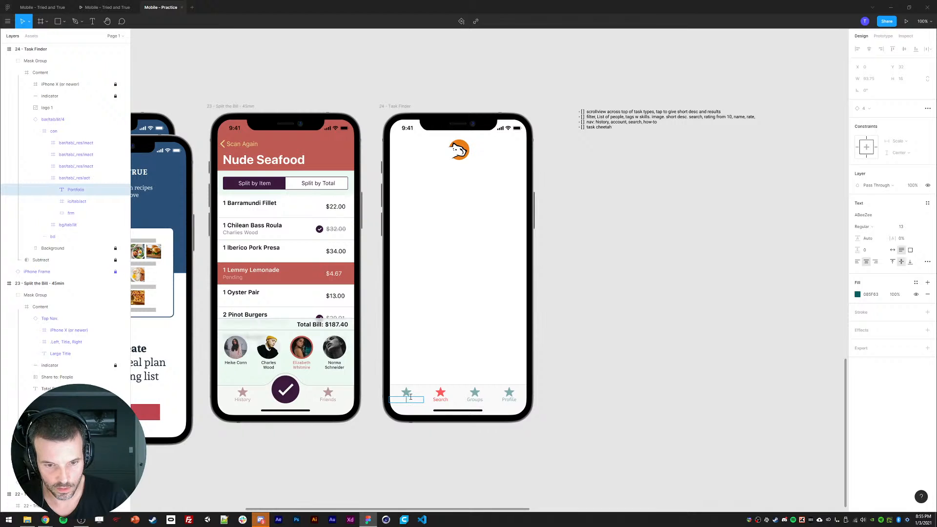
type("Search")
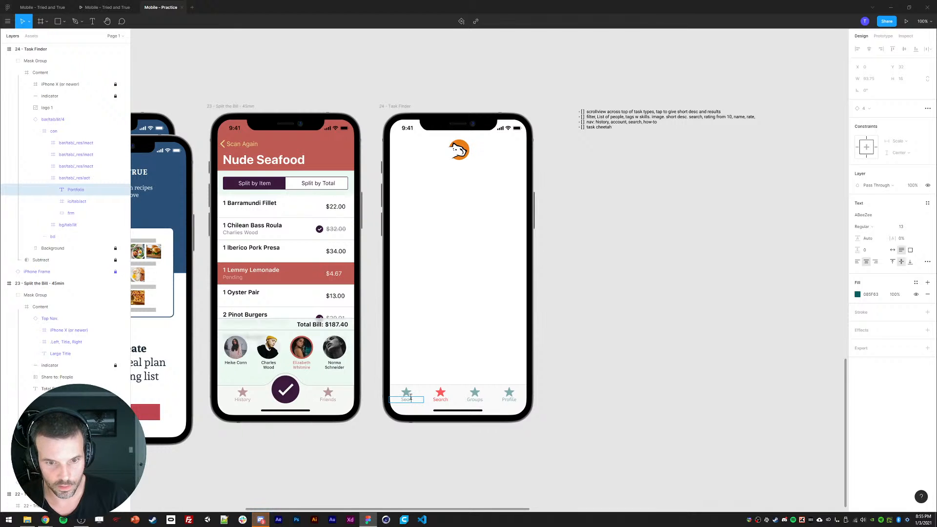
left_click(438, 400, "ctrl")
double_click(438, 400)
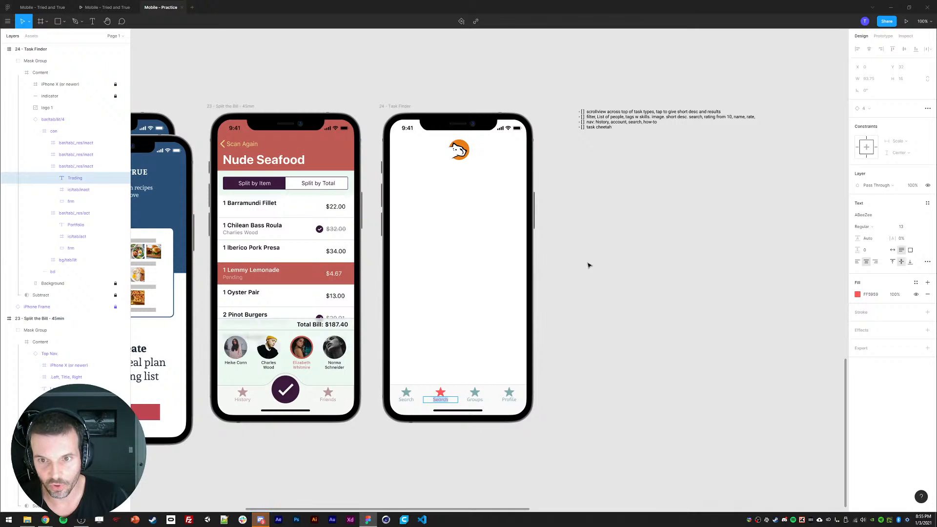
type("History")
key("Escape")
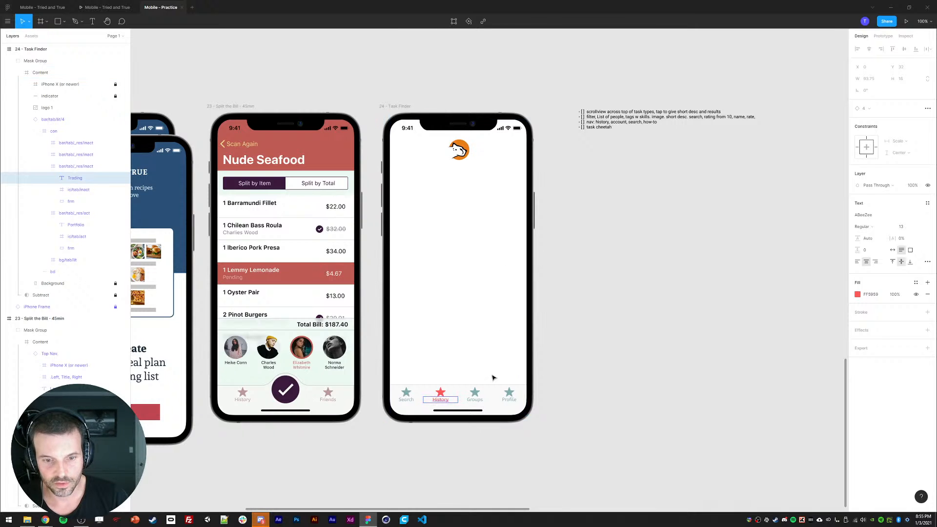
Rename the third and fourth tab labels in the Task Finder tab bar as How-To and Account.
double_click(476, 399)
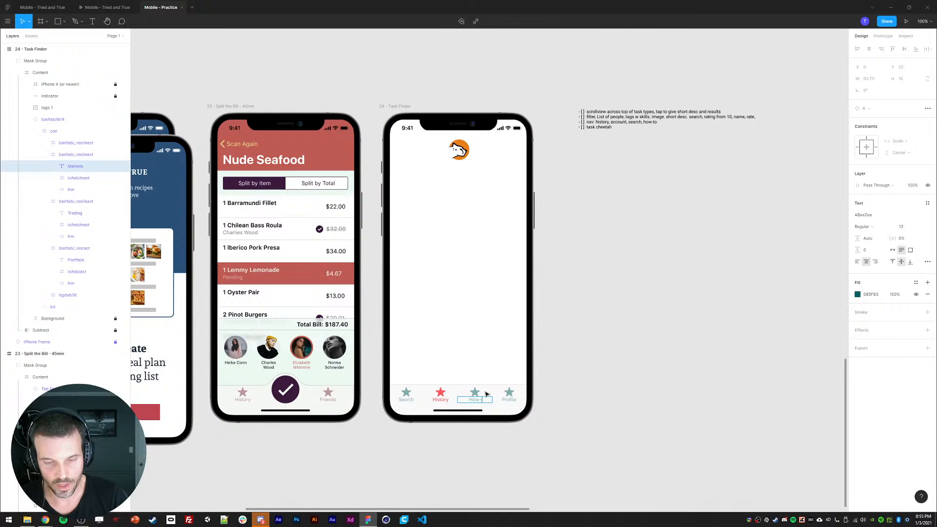
type("How-To")
double_click(504, 399)
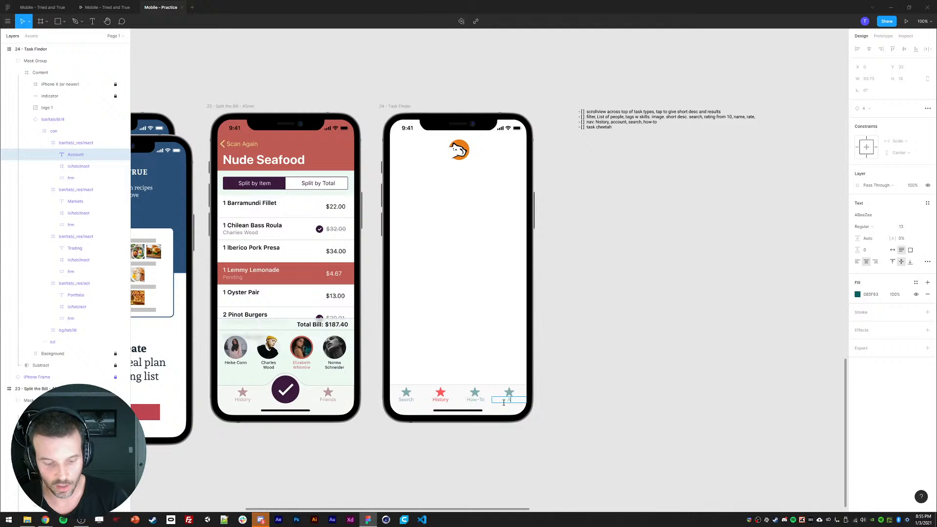
type("Account")
key("Escape")
left_click(610, 432)
Delete the line about nav, history, account, search and how-to from the task notes.
left_click_drag(613, 349, 615, 353)
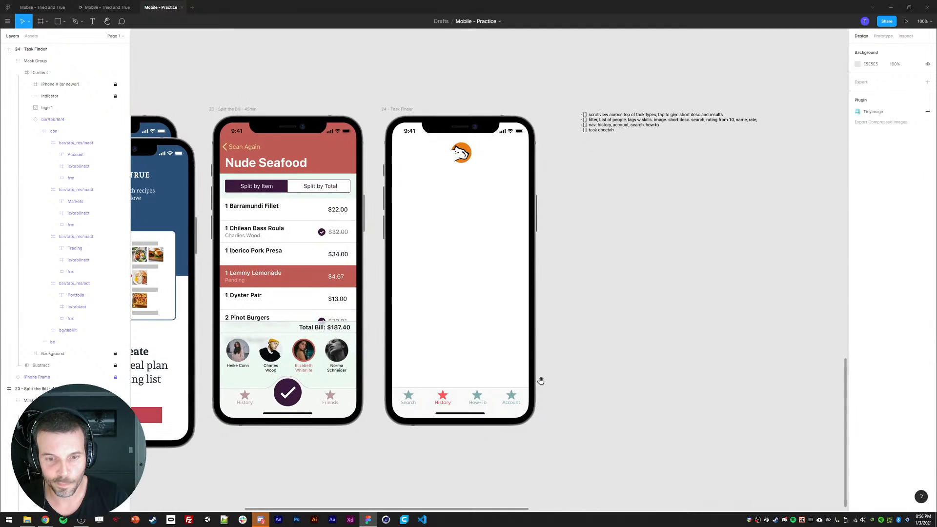
left_click_drag(624, 252, 618, 275)
double_click(602, 150)
triple_click(602, 149)
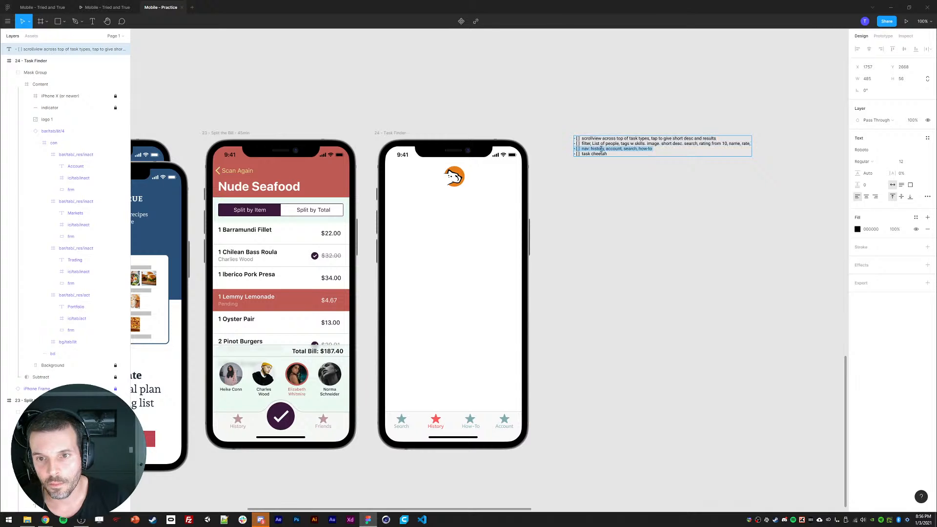
key("BackSpace")
key("Escape")
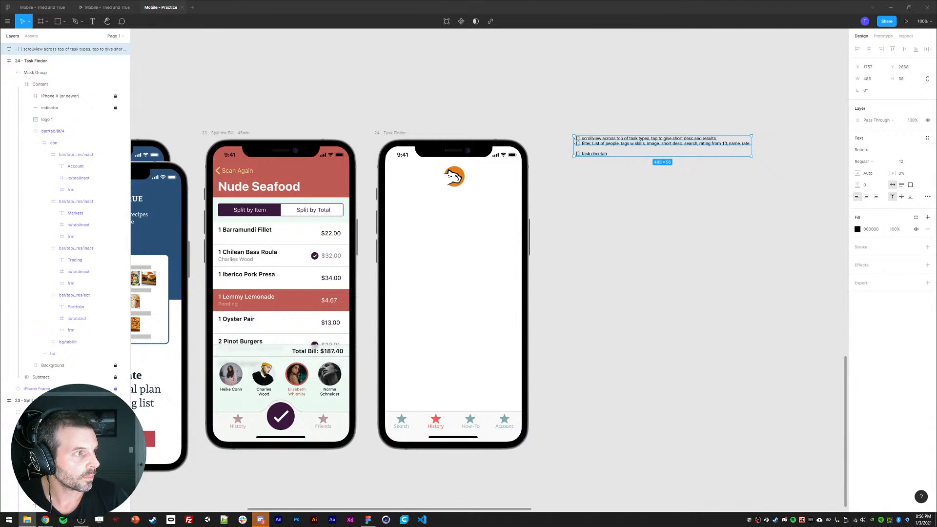
key("Escape")
Add a "Task" text below the cheetah logo, and duplicate it to its right with the wording changed to "Cheetah".
key("t")
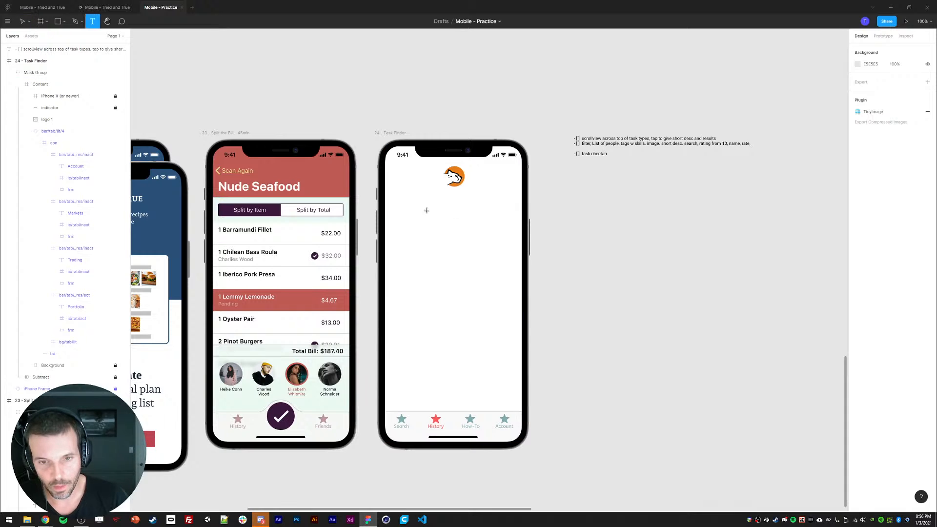
left_click(427, 218)
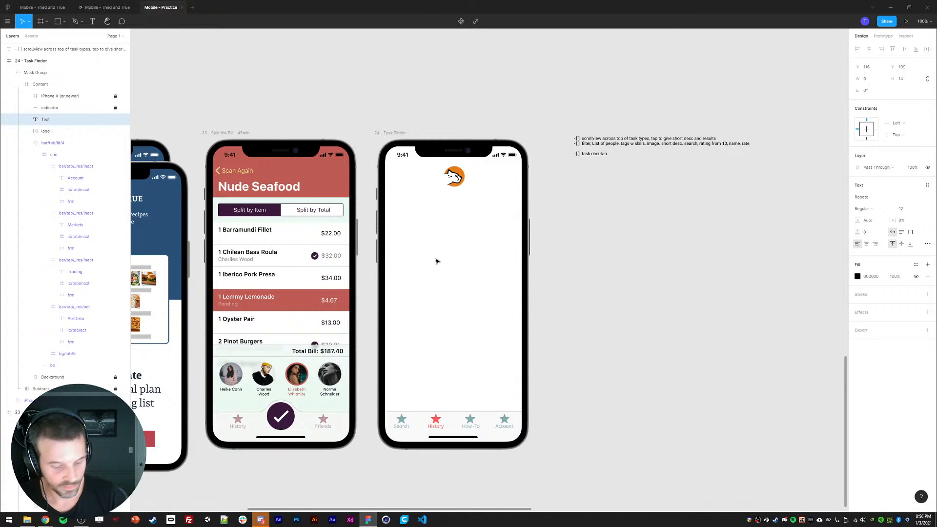
key("ctrl+d")
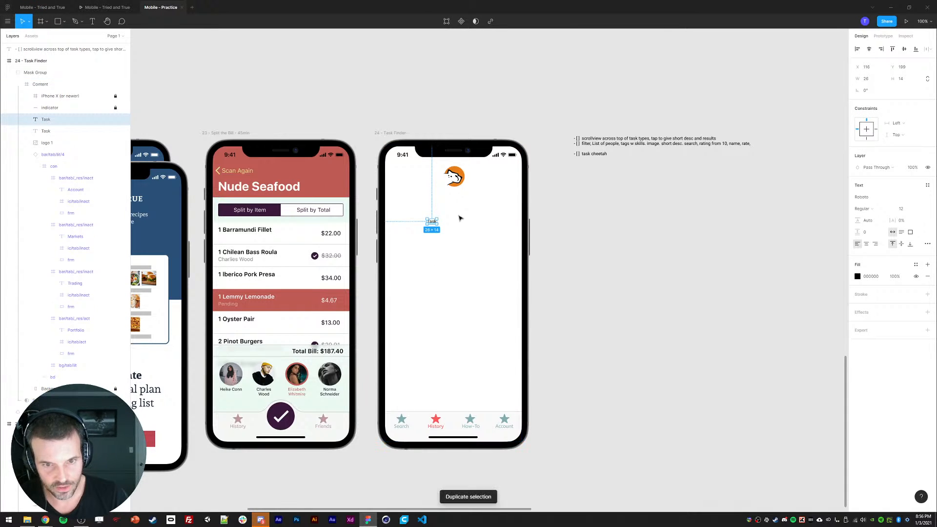
left_click_drag(431, 219, 473, 218)
double_click(473, 219)
type("Che")
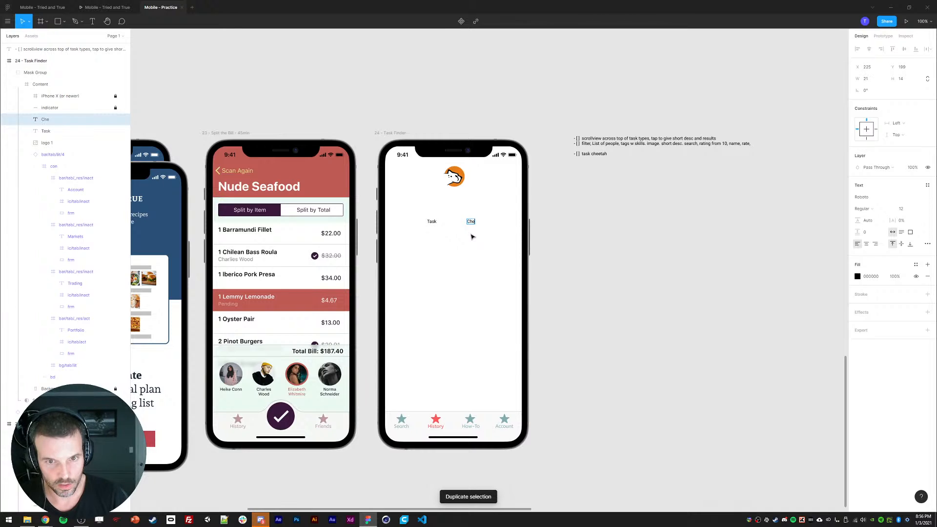
type("etah")
key("Escape")
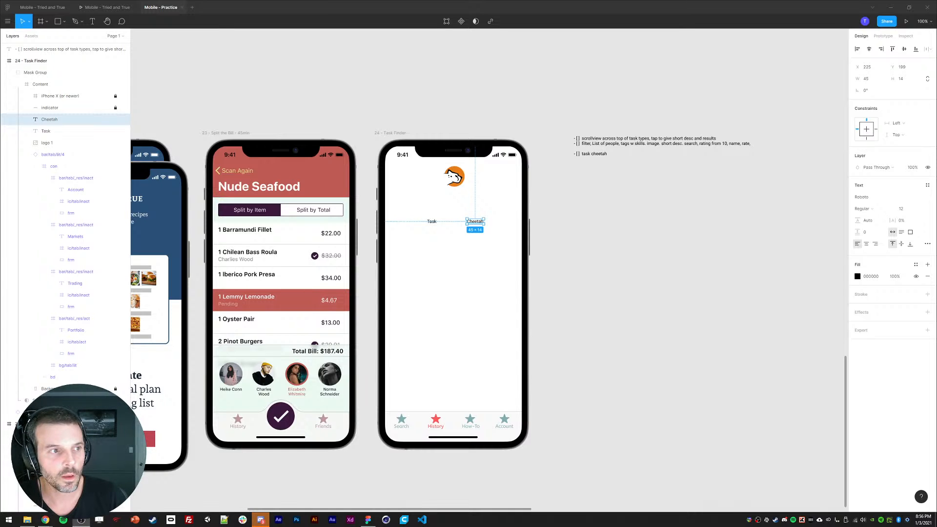
Set the Task and Cheetah texts to size 20 in the Dexaters Sillent font.
left_click(432, 221)
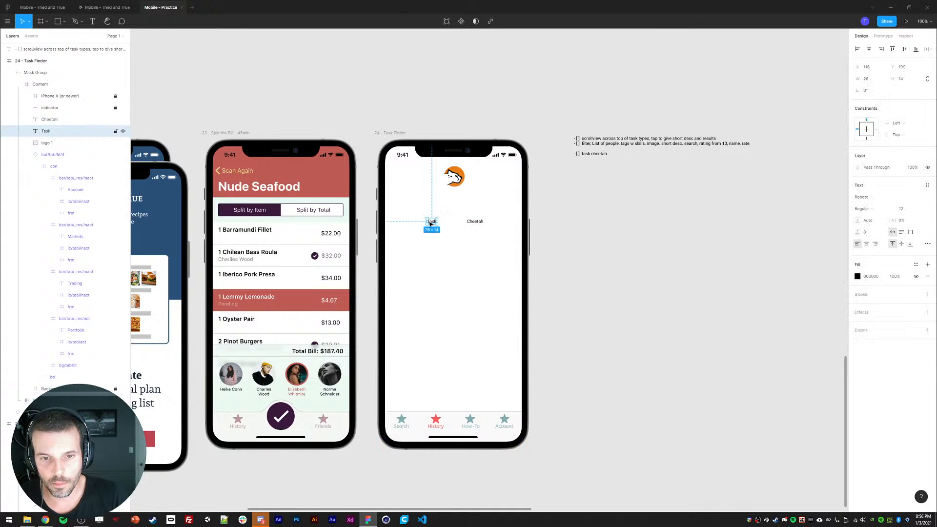
left_click(475, 221, "shift")
left_click(901, 238)
type("20")
key("Return")
left_click(881, 230)
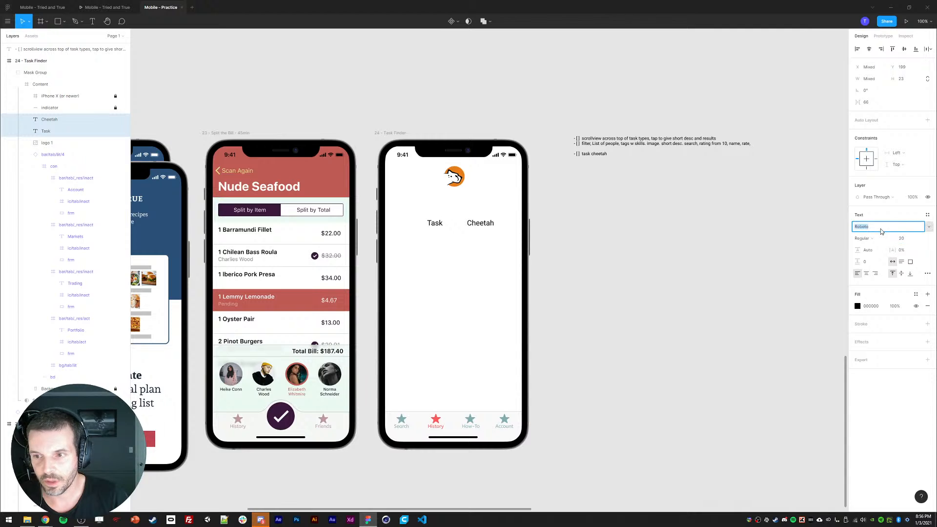
type("Des")
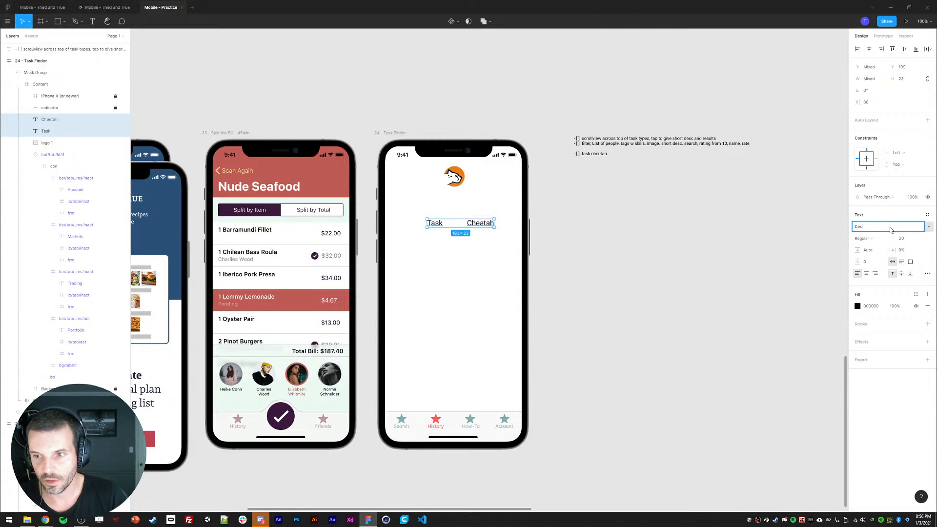
key("BackSpace")
type("xaters Sillent")
key("Return")
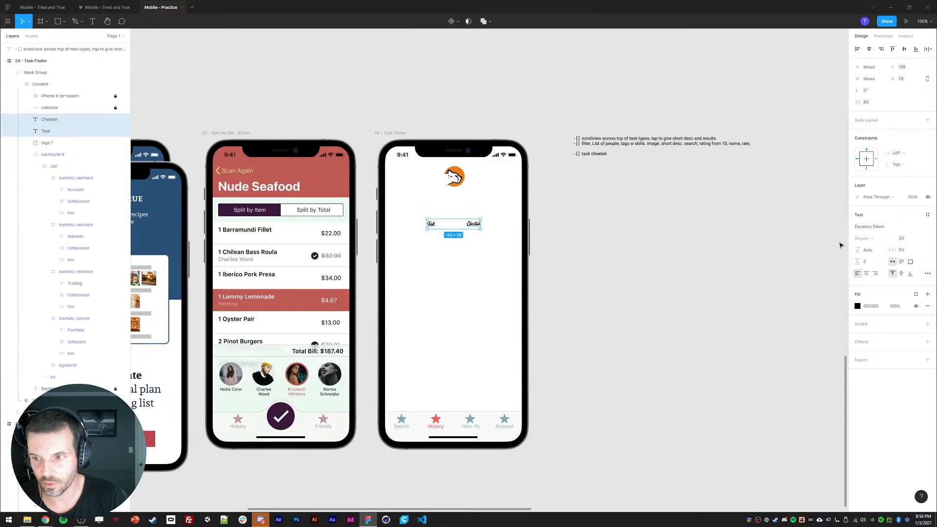
Enlarge the Task and Cheetah texts to font size 60.
left_click(901, 238)
type("44")
key("Return")
key("shift+Up")
key("shift+Up")
left_click(433, 291)
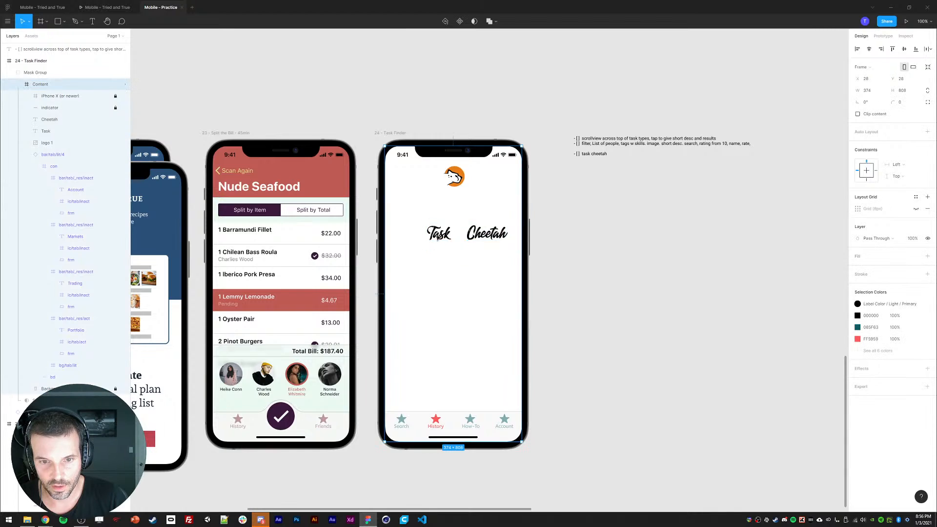
Place the word Task directly left of the cheetah logo and the word Cheetah directly right of it.
left_click_drag(432, 230, 429, 181)
key("ctrl+z")
left_click(487, 233)
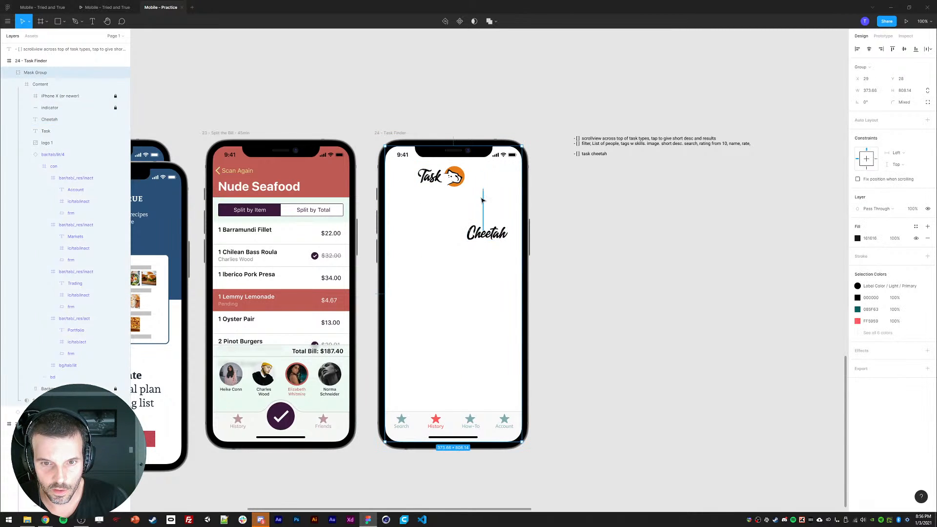
left_click_drag(487, 232, 484, 184)
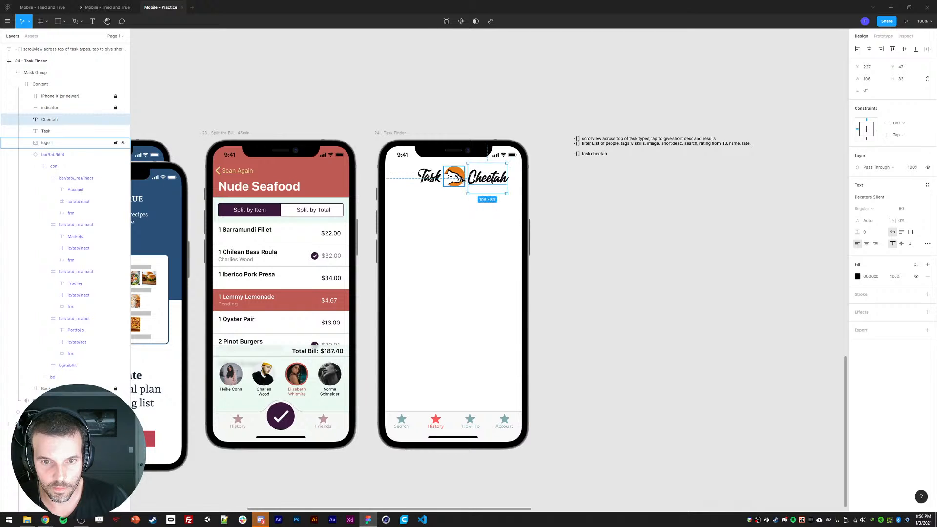
Duplicate the whole Task Cheetah wordmark, logo included, and place the copy below the original.
left_click(457, 179, "shift")
left_click(435, 179, "shift")
left_click(430, 250)
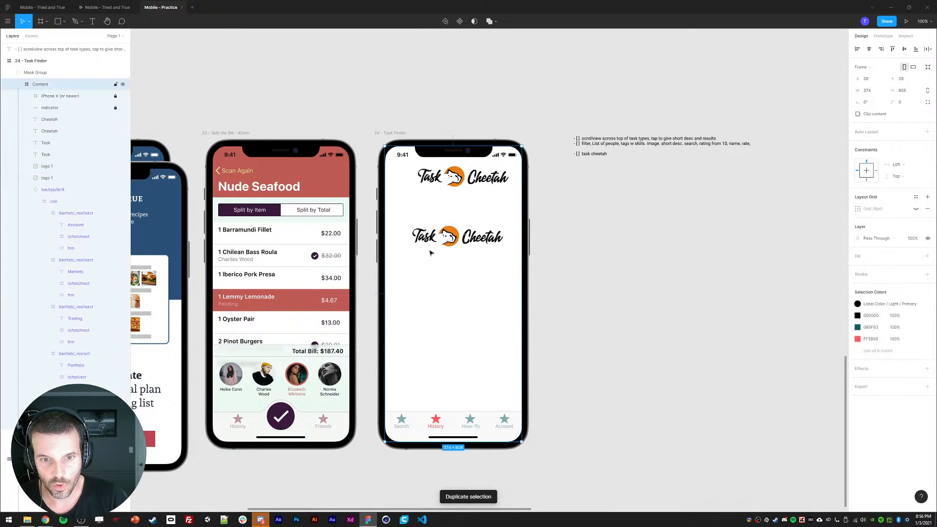
Try to apply the Sweet Macarons font to the copied Task and Cheetah texts.
left_click(425, 239)
left_click(477, 242, "shift")
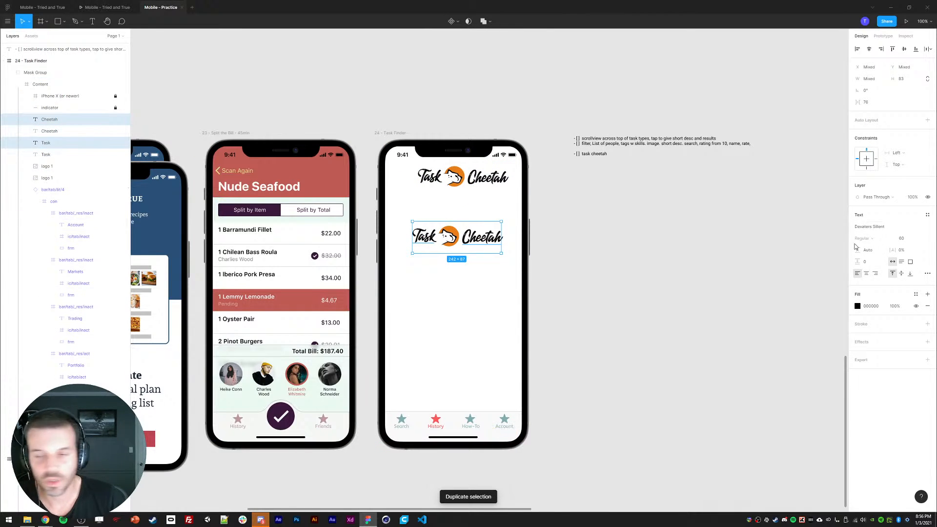
left_click(862, 228)
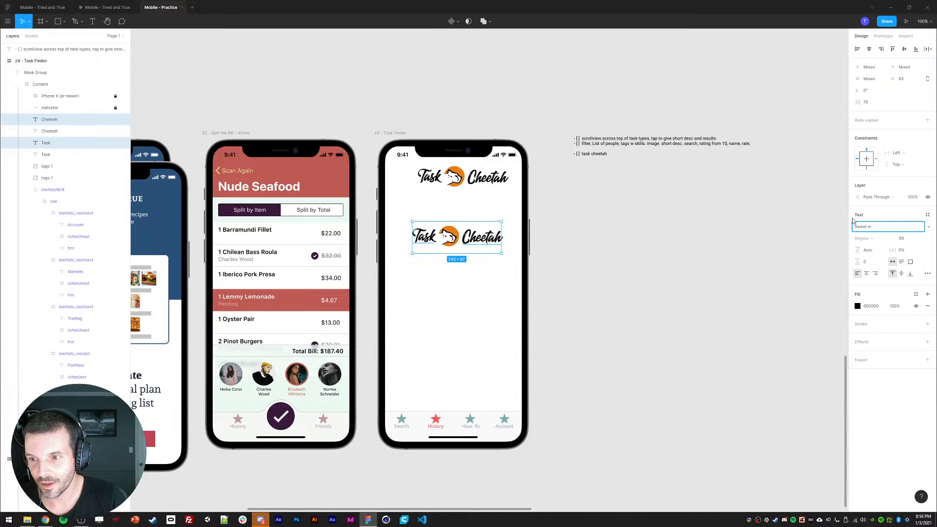
key("Down")
type("sw")
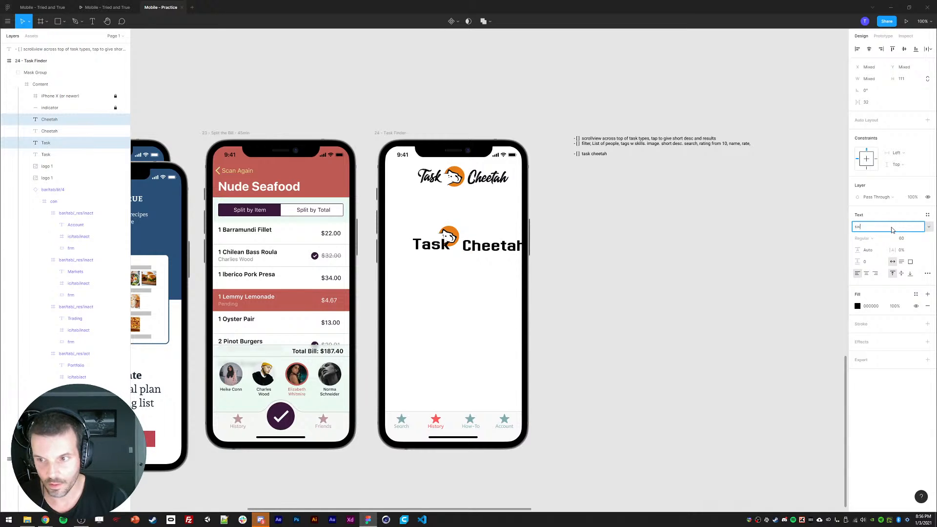
type("ee")
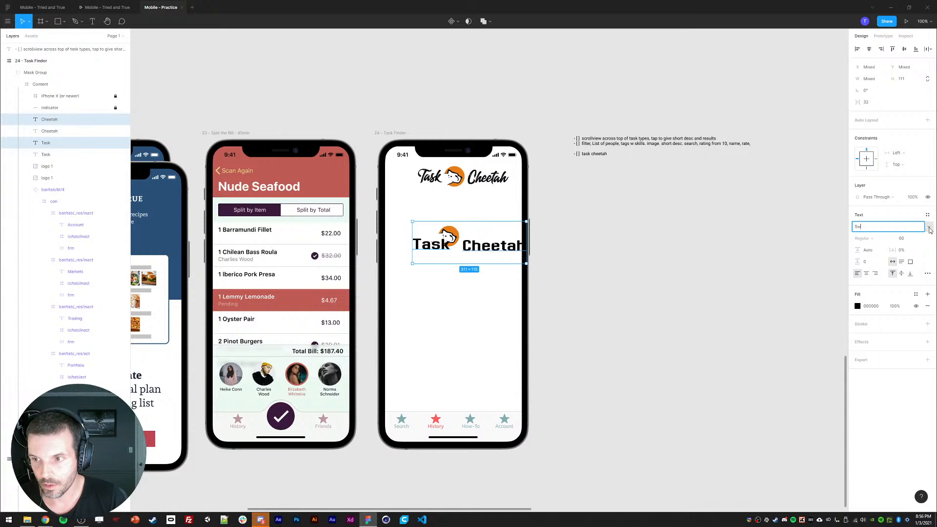
left_click(929, 229)
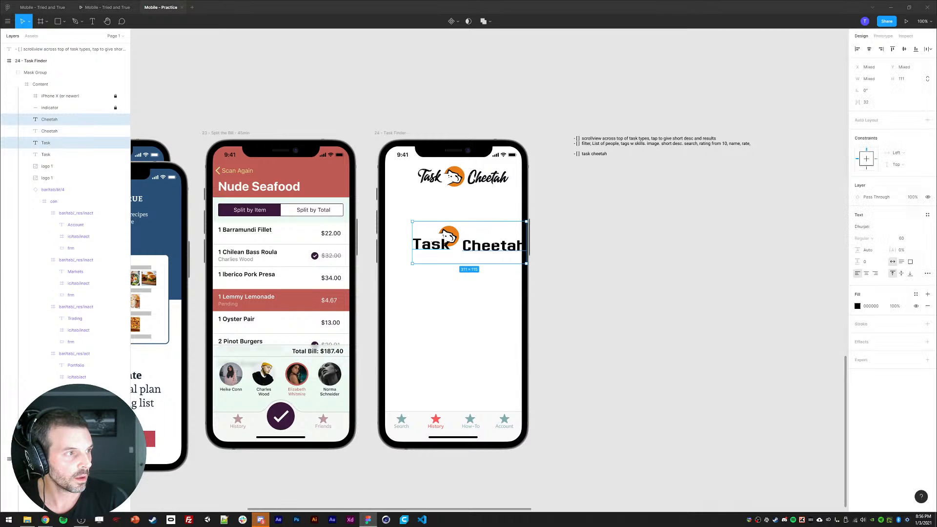
Install the Sweet Macarons font from its WinRAR archive, and close the font preview and the archive.
double_click(151, 195)
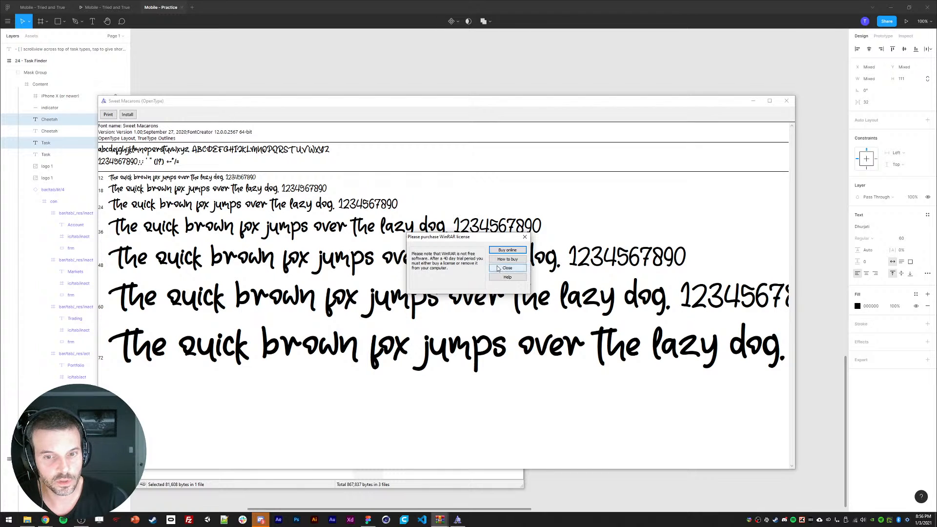
left_click(497, 269)
left_click(127, 115)
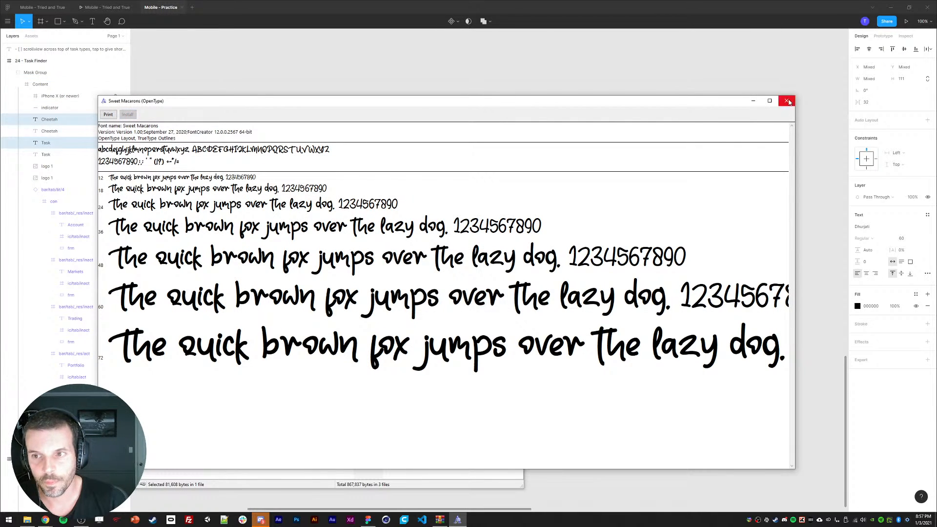
left_click(786, 101)
left_click(517, 122)
Search the font names for Sweet Macarons again for the copied wordmark texts, and deselect them.
left_click(921, 230)
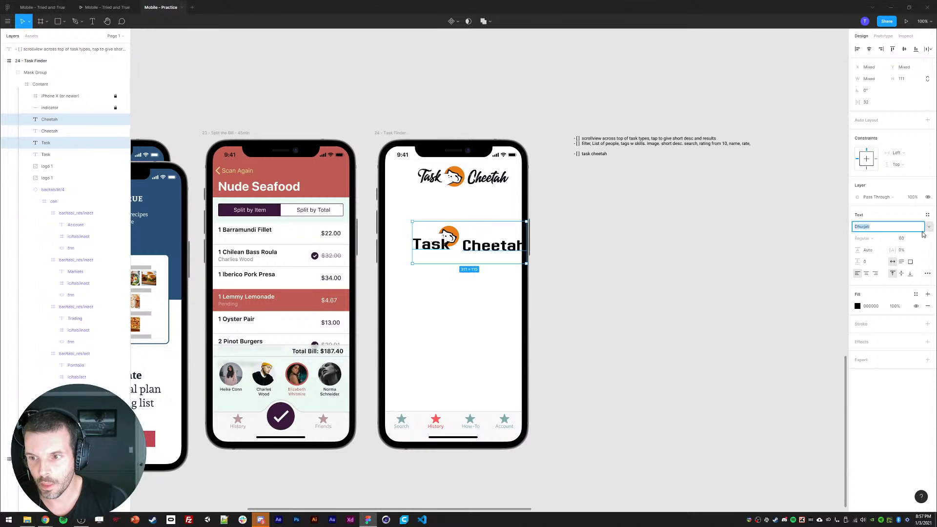
type("Swee")
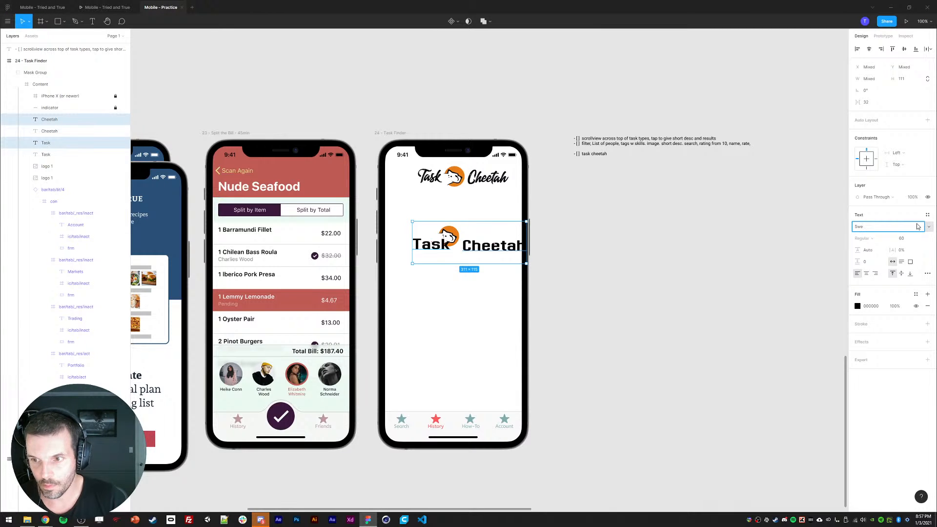
left_click(690, 263)
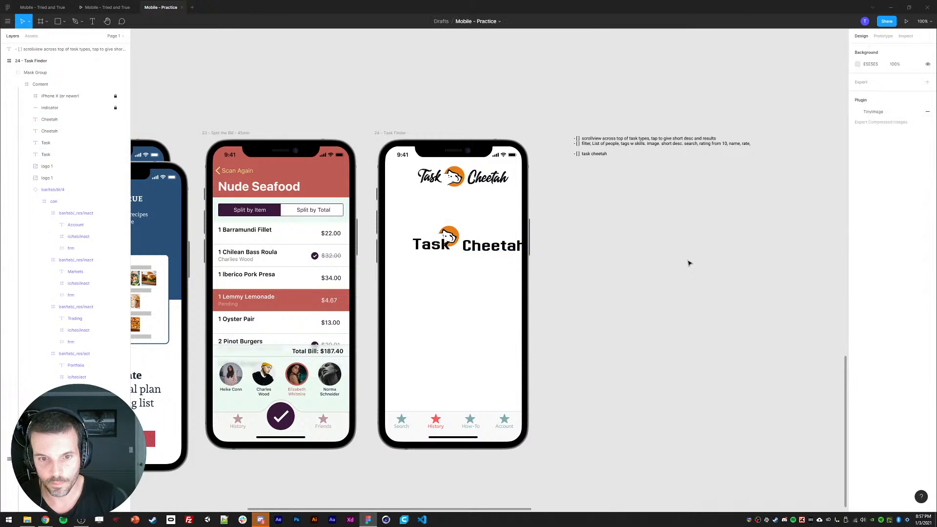
Restart Figma and reopen the Mobile - Practice file.
left_click(926, 8)
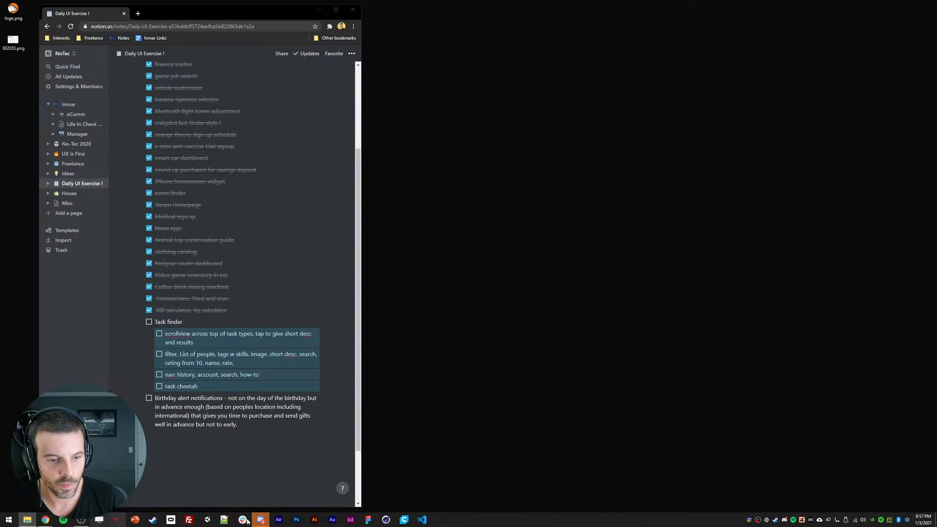
left_click(369, 520)
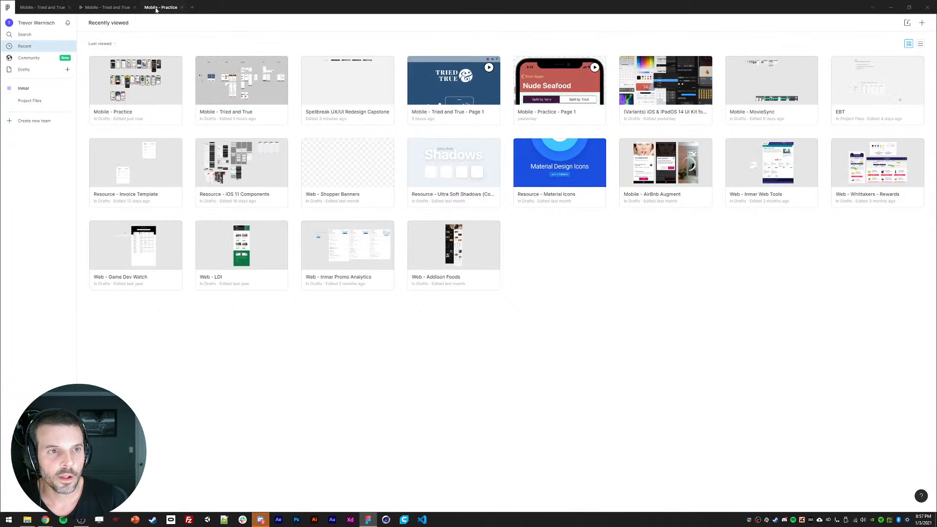
left_click(152, 7)
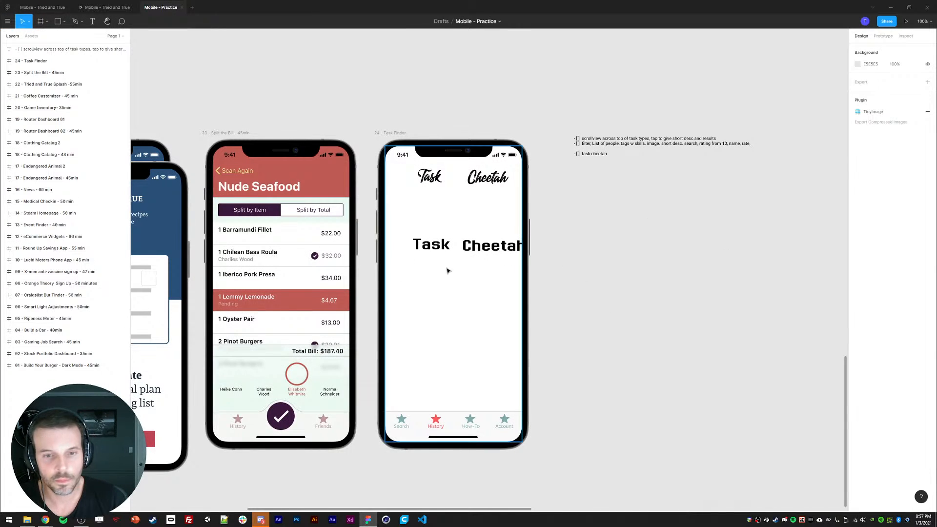
Set the copied Task and Cheetah texts in the Sweet Macarons font, and move Task left, clear of the logo.
left_click(442, 247)
left_click(483, 247, "shift")
left_click(881, 228)
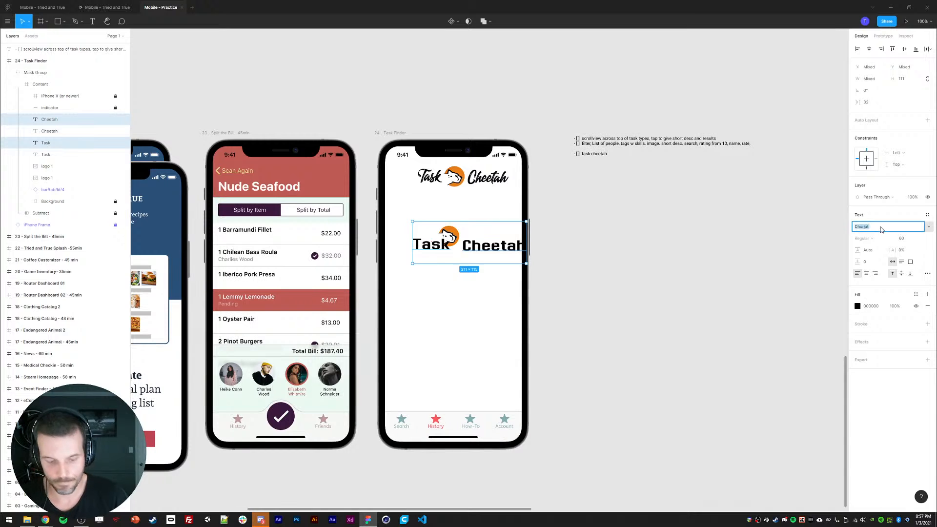
key("Return")
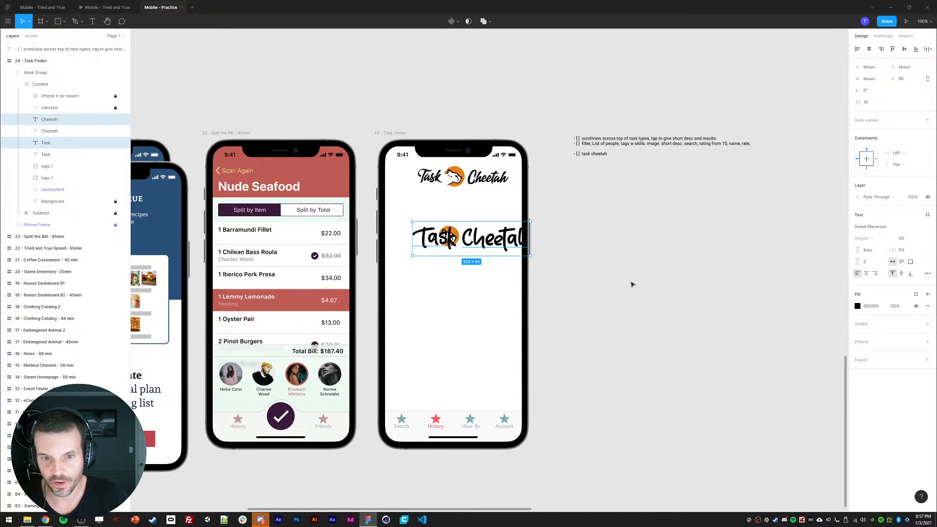
left_click(450, 303)
left_click_drag(442, 242, 421, 239)
Reduce the copied Task and Cheetah texts to font size 28.
left_click(488, 239, "shift")
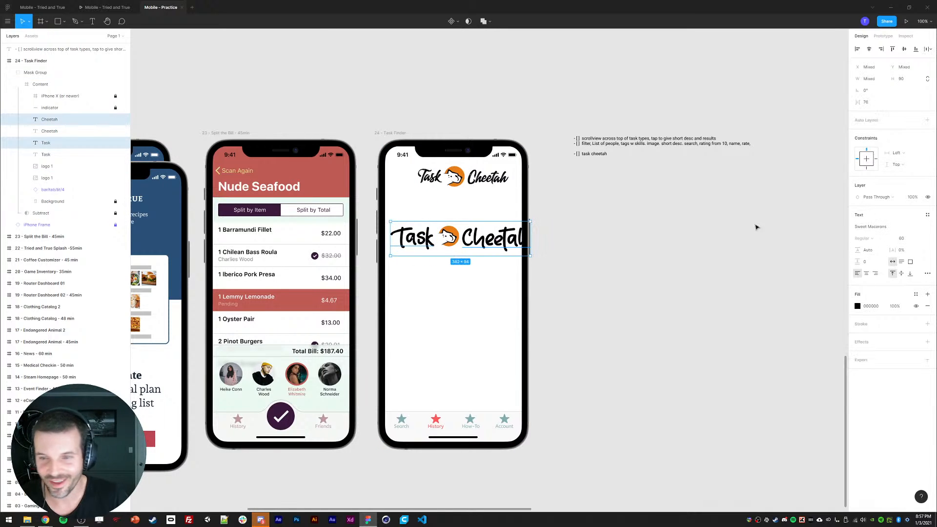
left_click(906, 238)
type("52")
key("Return")
key("Down")
key("Down")
key("Down")
key("Down")
key("Down")
key("Down")
key("Down")
key("Down")
key("Down")
key("Down")
key("Down")
key("Down")
key("Down")
key("Down")
key("Down")
key("Down")
key("Down")
key("Down")
key("Down")
key("Down")
left_click(445, 288)
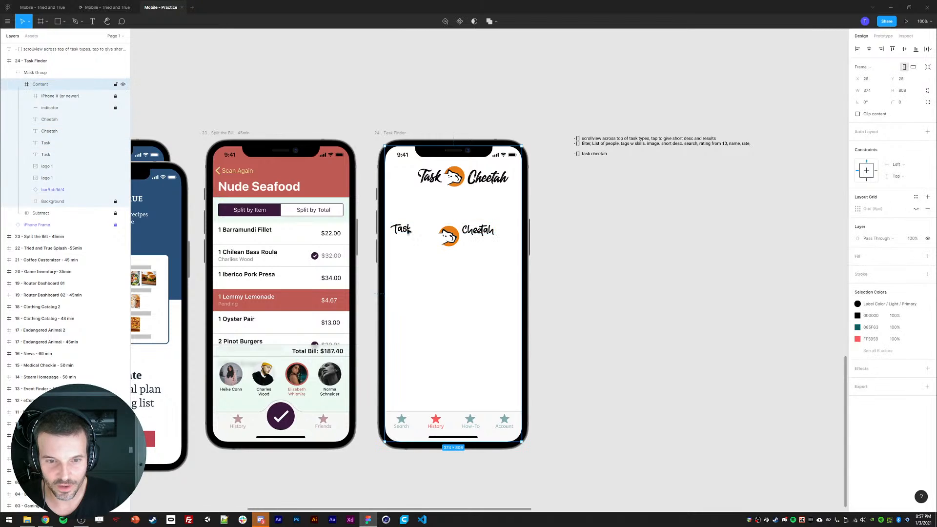
Move the resized Task and Cheetah texts close to either side of the lower logo, vertically centred on it.
left_click_drag(401, 230, 423, 237)
left_click_drag(478, 230, 480, 238)
left_click(449, 278)
scroll(450, 285, "up", 1)
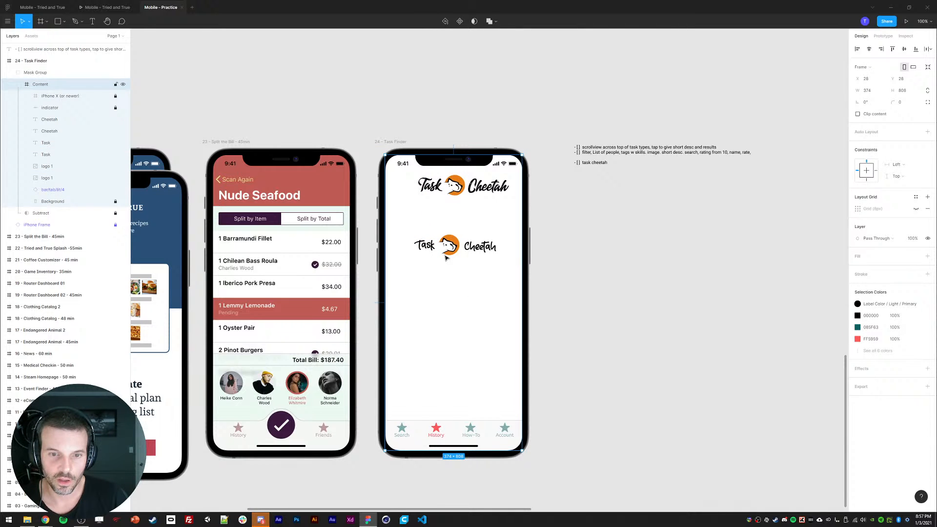
left_click(431, 246)
key("Escape")
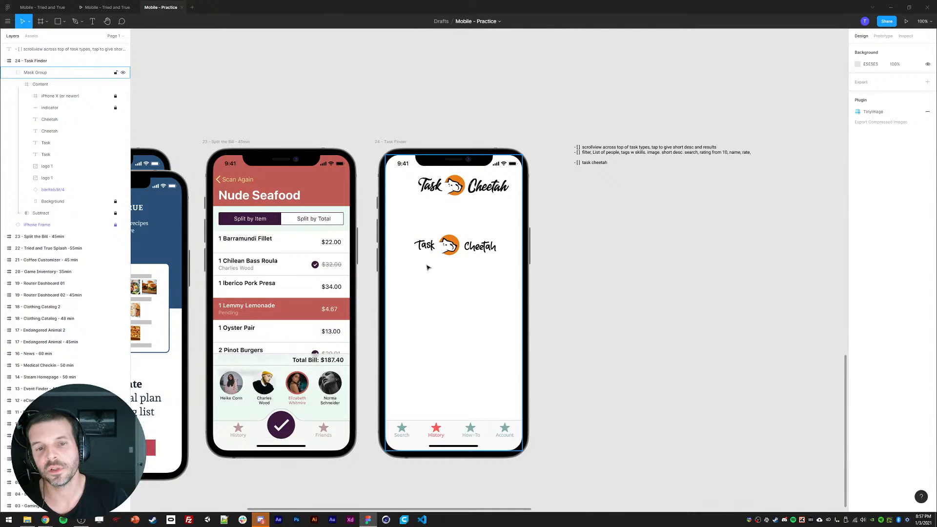
left_click(458, 286)
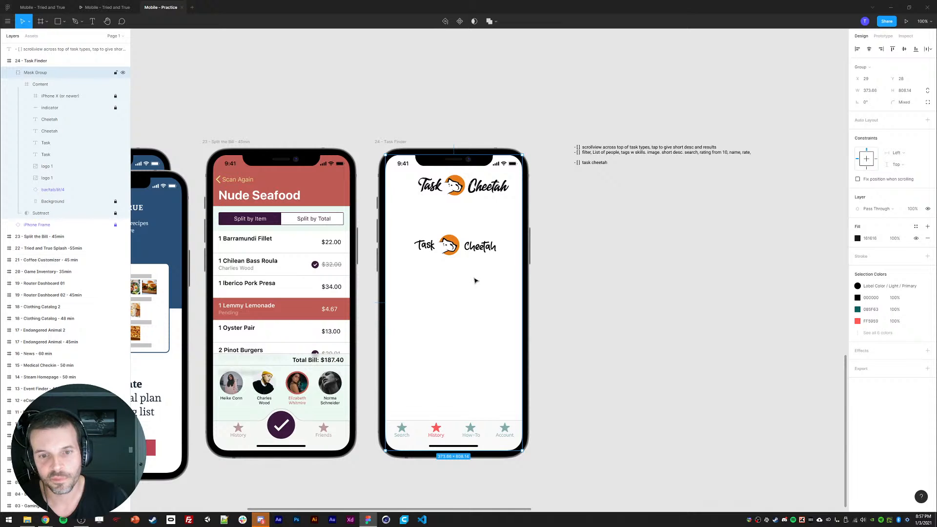
double_click(458, 320)
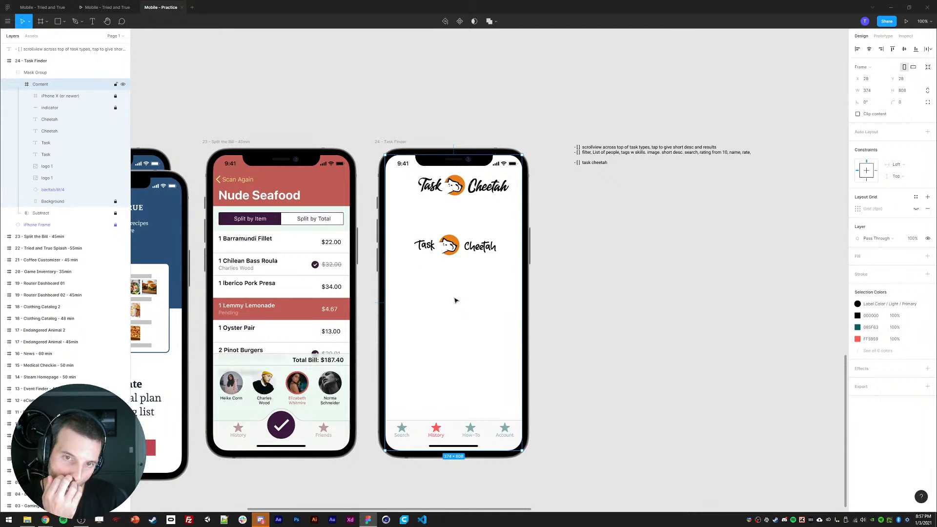
Group the lower wordmark's Task, logo and Cheetah, and move the group out of the screen to above the phone.
left_click(426, 246)
left_click(447, 246, "shift")
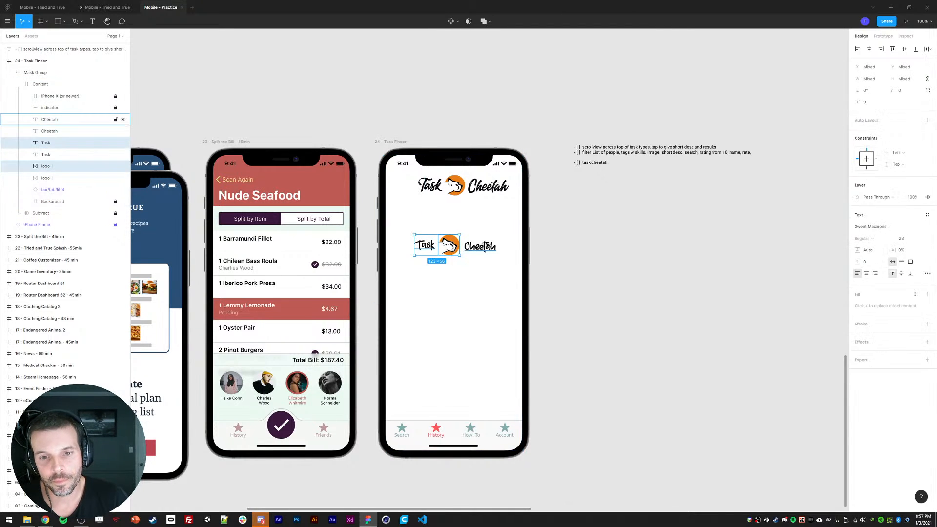
left_click(483, 248, "shift")
key("ctrl+g")
left_click_drag(485, 249, 481, 116)
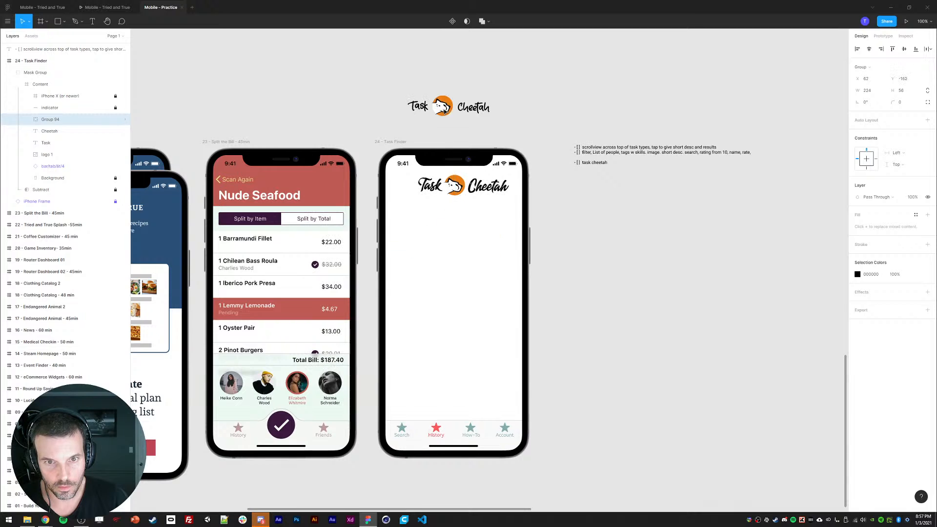
Scale the remaining Task Cheetah wordmark and logo down proportionally to a font size of about 33.7.
scroll(439, 215, "up", 1)
left_click(46, 143)
left_click(49, 131, "shift")
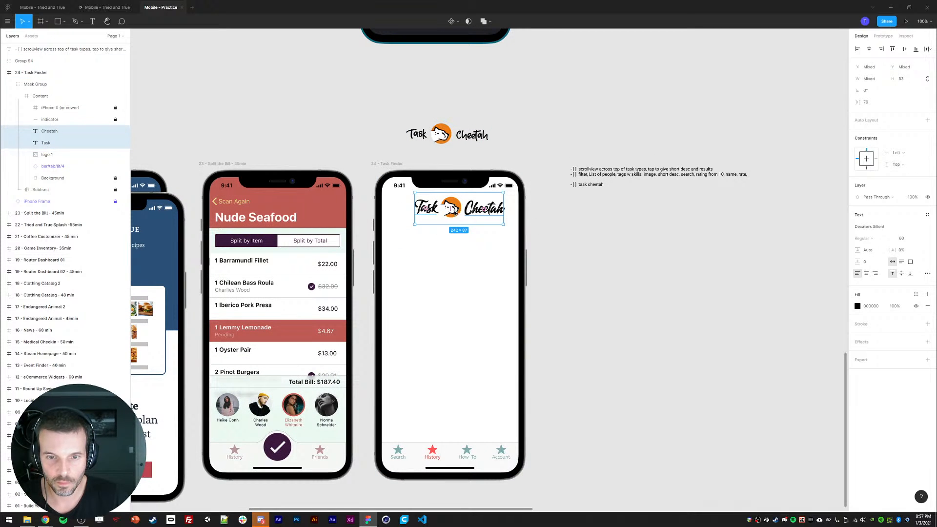
left_click(452, 209, "shift")
left_click_drag(504, 225, 466, 207)
key("ctrl+z")
left_click(466, 233)
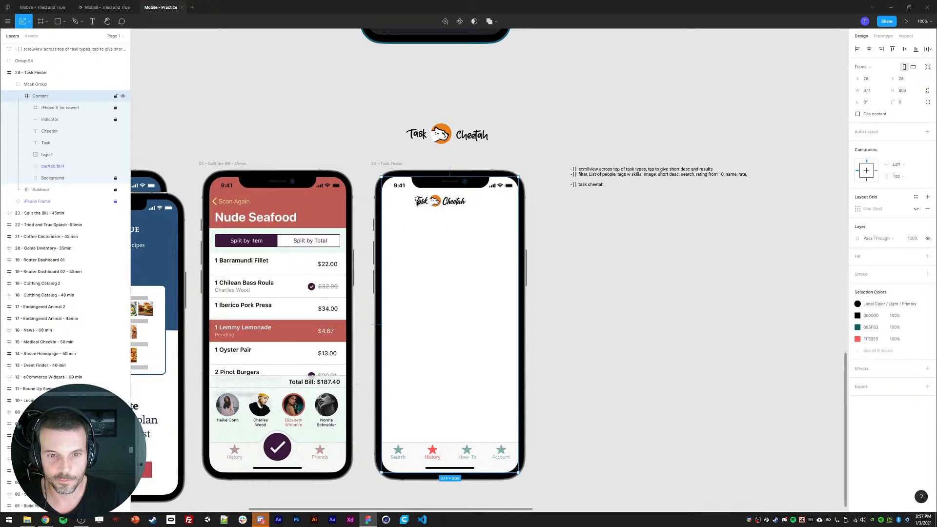
Nudge the word Task in the scaled wordmark 2 px left, away from the logo.
left_click(418, 203)
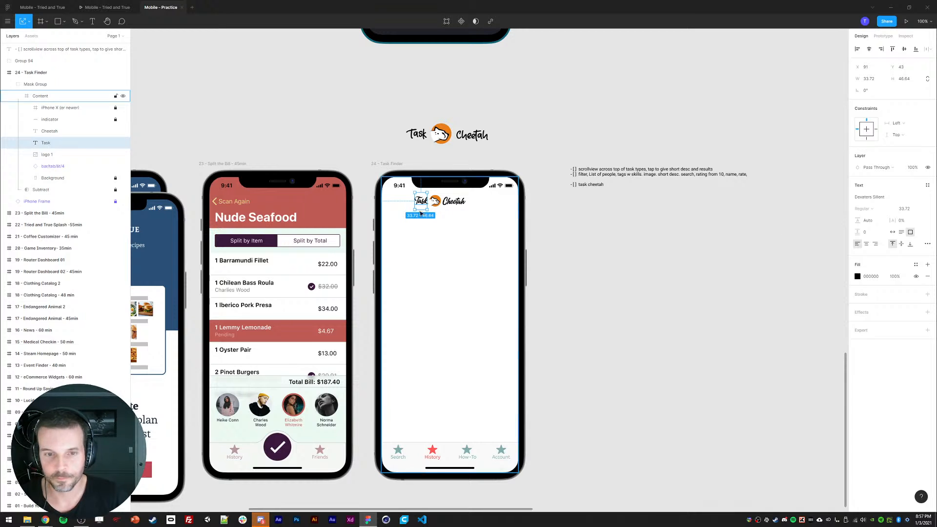
key("Left")
key("Left")
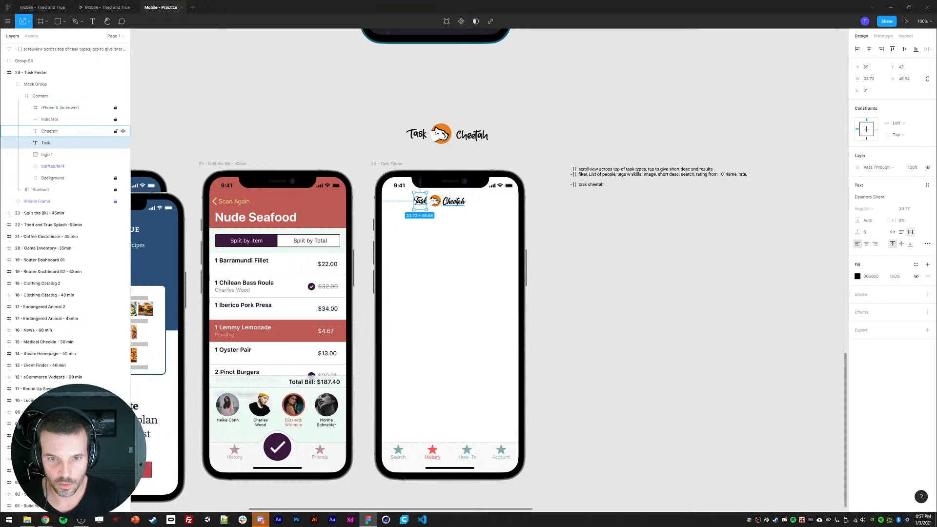
Try placing the cheetah logo in front of the word Task, with Task moved right beside Cheetah.
left_click(452, 233)
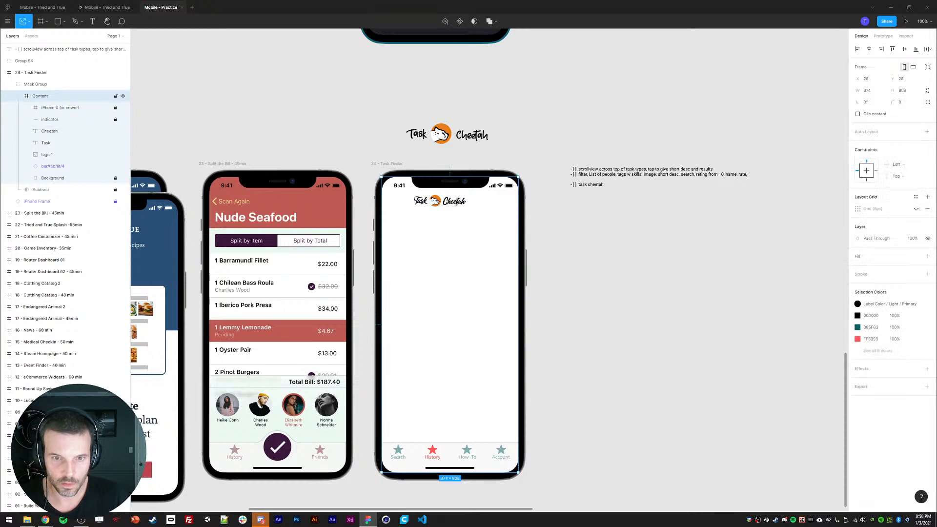
left_click_drag(439, 202, 410, 204)
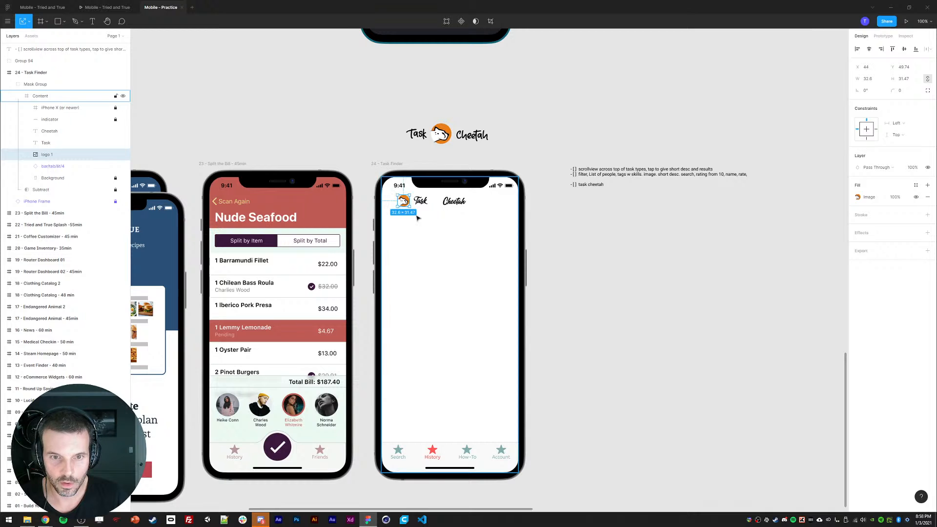
left_click(430, 207, "shift")
key("shift+Right")
key("shift+Right")
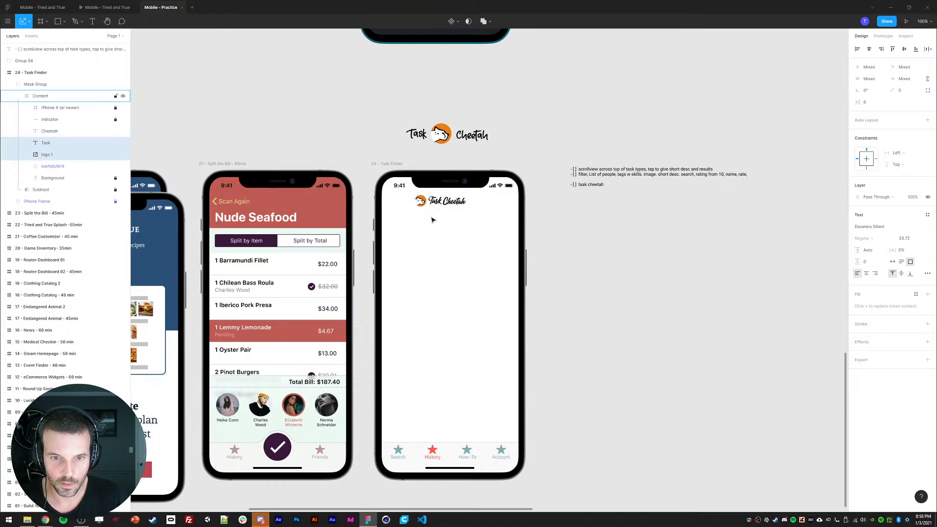
left_click(440, 247)
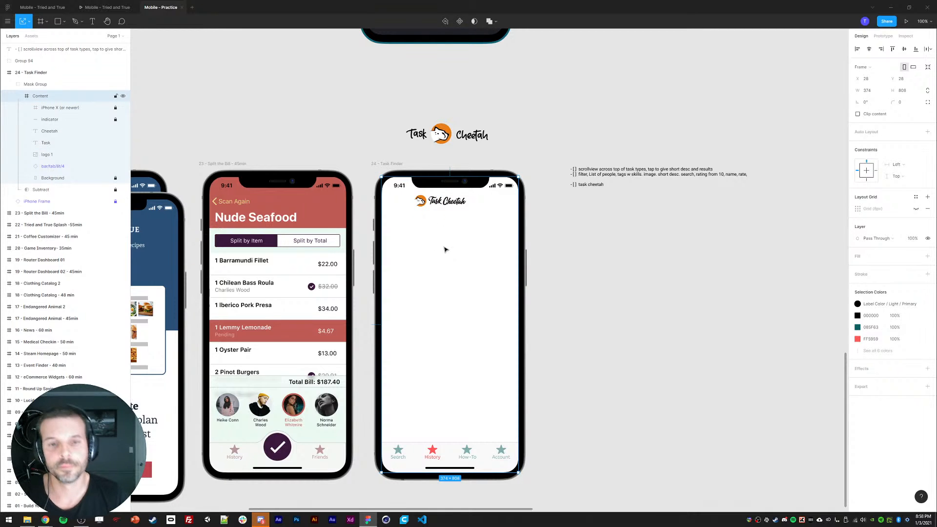
left_click(435, 201)
left_click(453, 202, "shift")
left_click(449, 232)
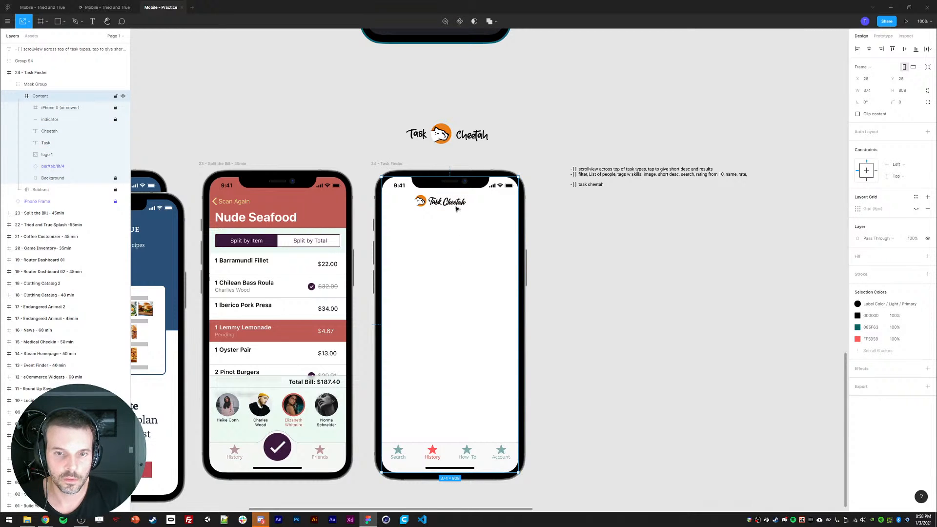
Undo the wordmark rearrangement back to the logo sitting between Task and Cheetah.
key("ctrl+z")
key("ctrl+z")
key("ctrl+z")
key("ctrl+z")
key("ctrl+z")
key("ctrl+z")
key("ctrl+z")
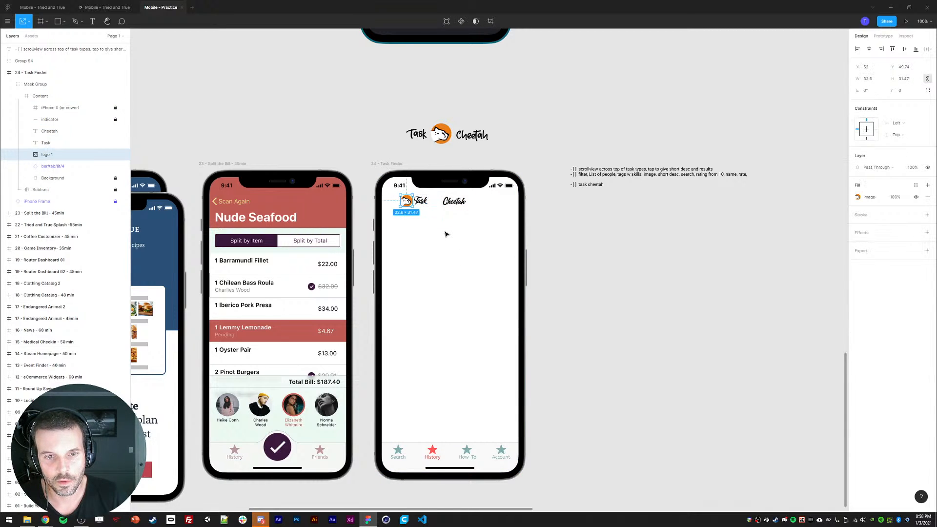
key("ctrl+z")
key("ctrl+z")
key("ctrl+z")
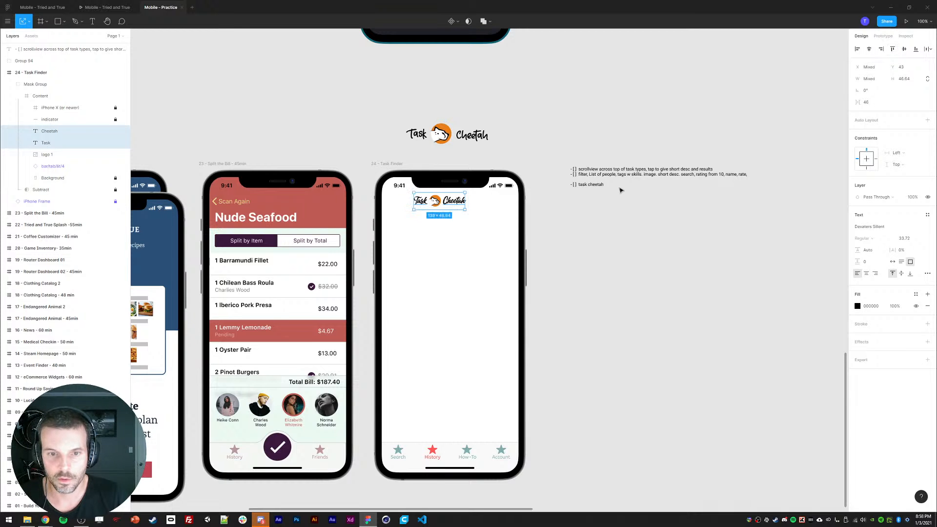
Group Task, the logo and Cheetah on the phone screen and centre the group horizontally.
left_click(434, 202)
left_click(420, 202)
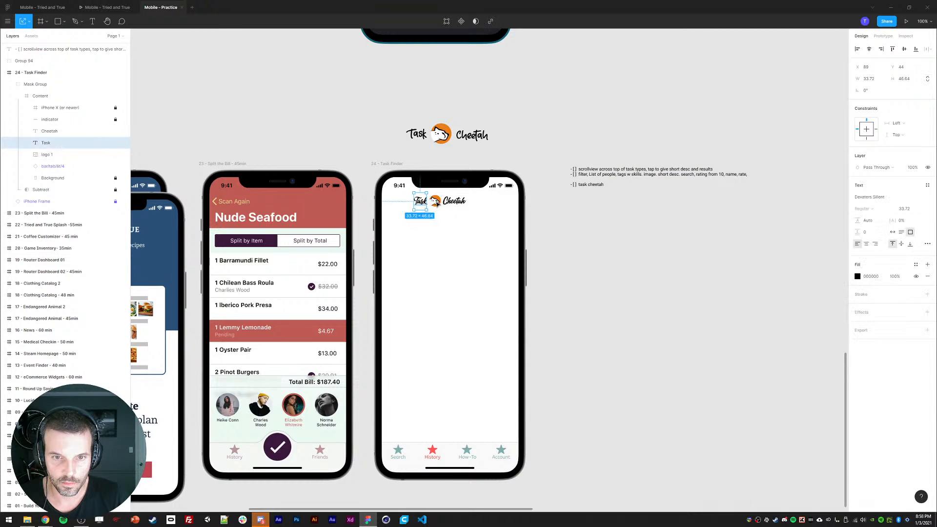
left_click(452, 202, "shift")
left_click(434, 201, "shift")
key("ctrl+g")
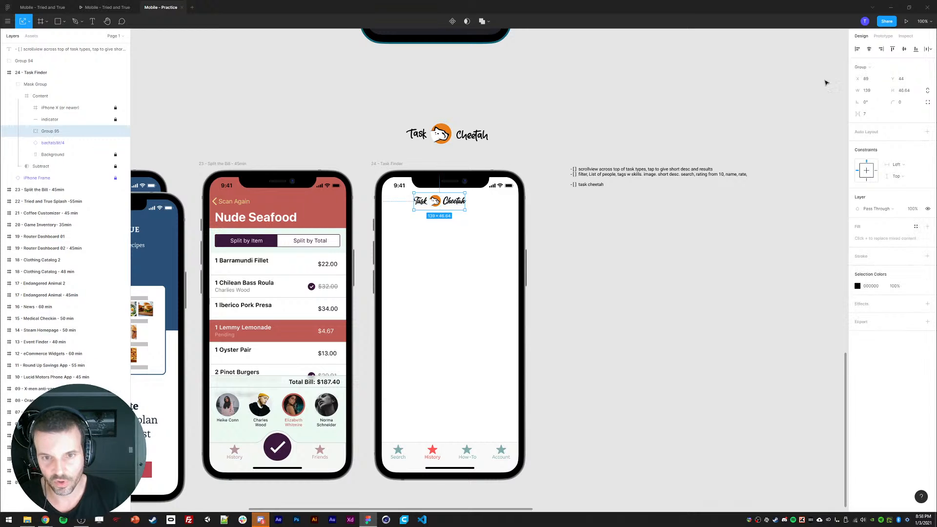
left_click(870, 49)
left_click(779, 235)
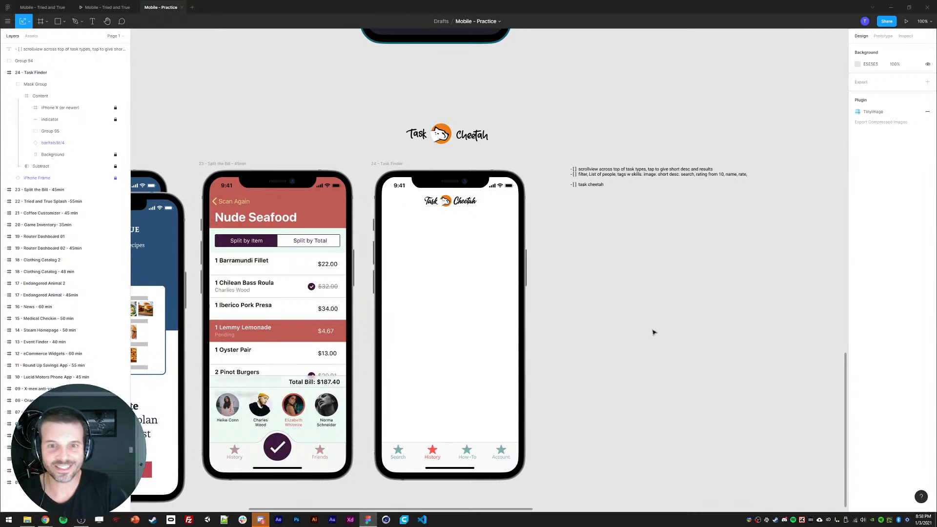
Delete the "task cheetah" item and its blank line from the notes beside the phone.
left_click(589, 185)
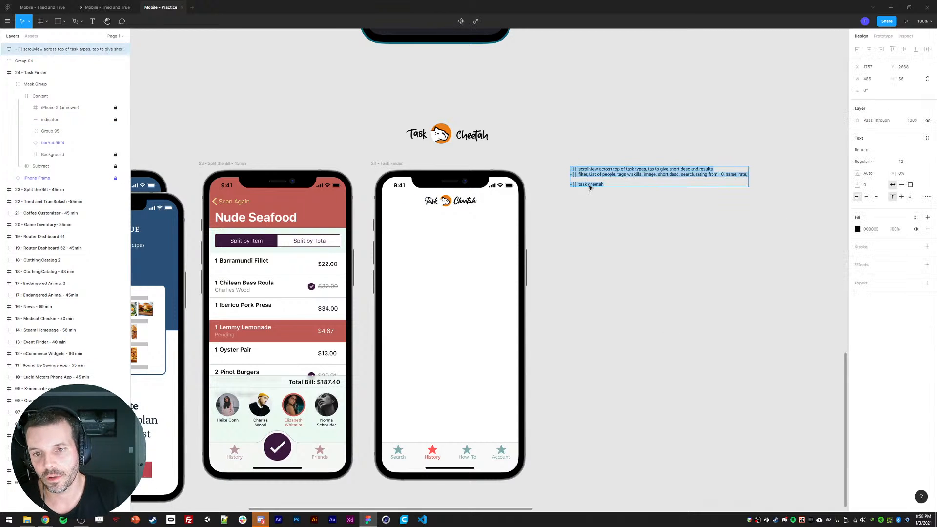
key("BackSpace")
key("BackSpace")
key("BackSpace")
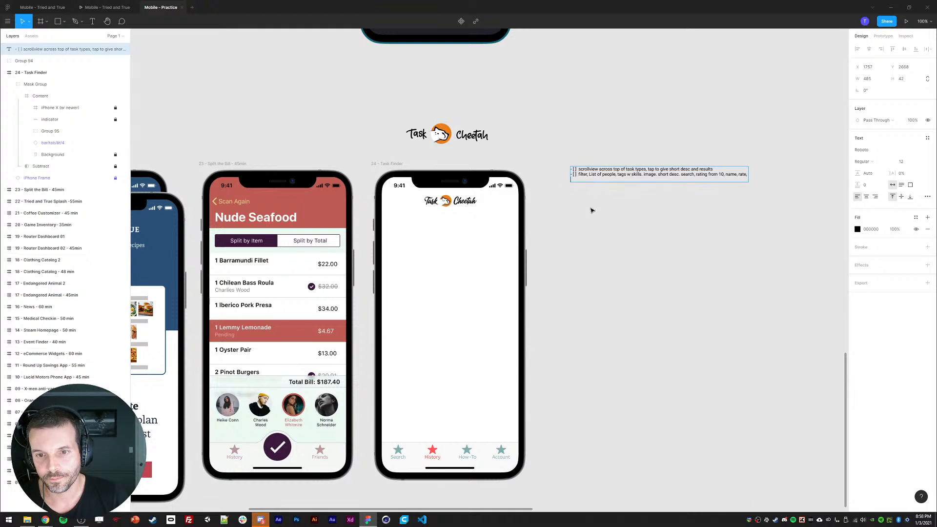
left_click(610, 245)
left_click(610, 244)
Copy the Share to: People row from the Split the Bill screen into Task Finder, placing it just below the wordmark.
left_click_drag(583, 252, 610, 253)
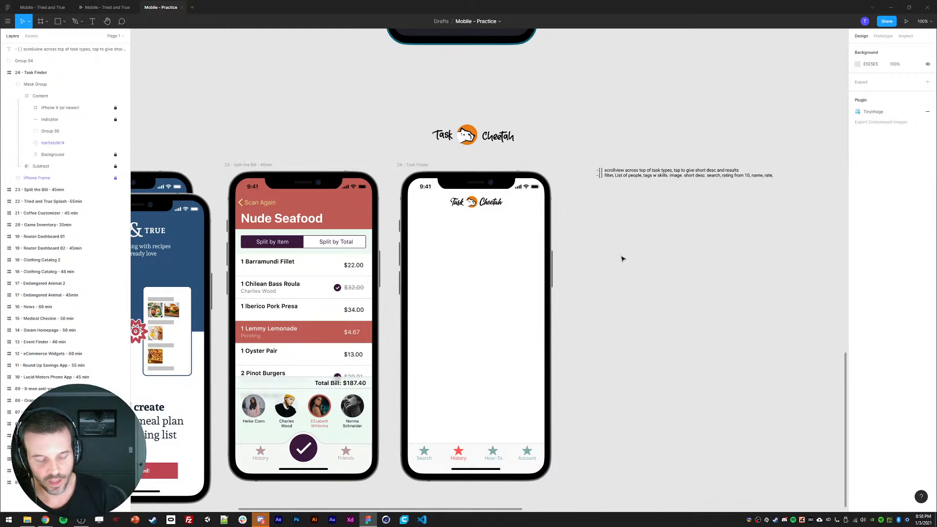
left_click_drag(225, 336, 257, 317)
left_click(291, 390)
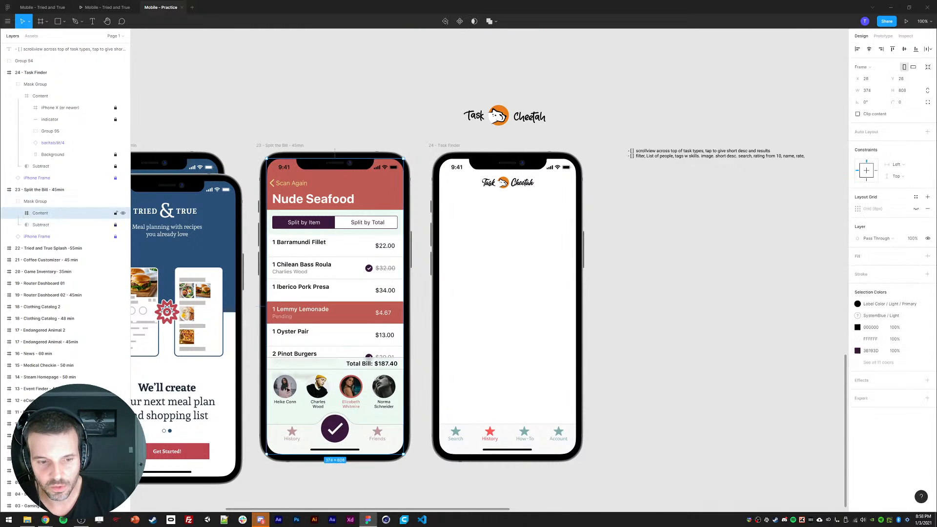
left_click(47, 249)
key("ctrl+c")
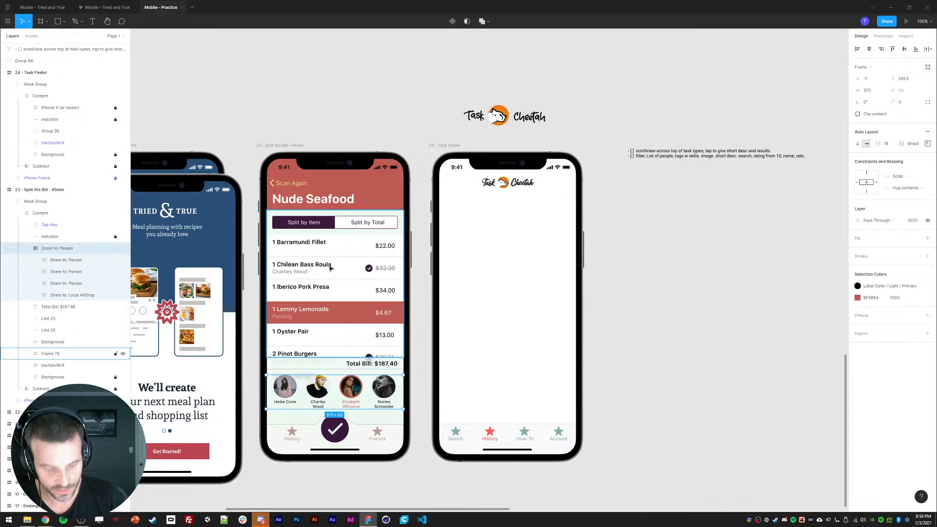
left_click(492, 250)
key("ctrl+v")
left_click_drag(472, 384, 461, 222)
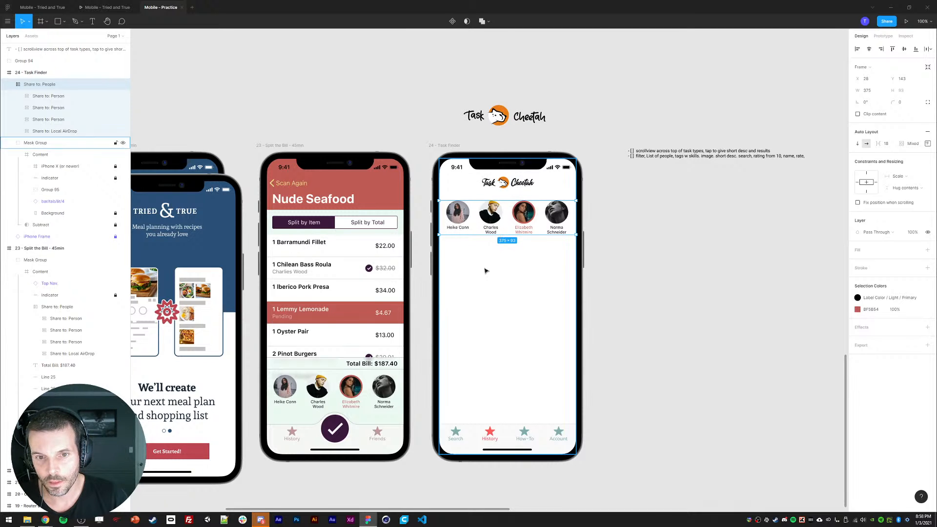
Replace the first avatar's two image fills in the copied row with a solid C4C4C4 grey fill.
left_click(472, 251)
left_click(459, 211, "ctrl")
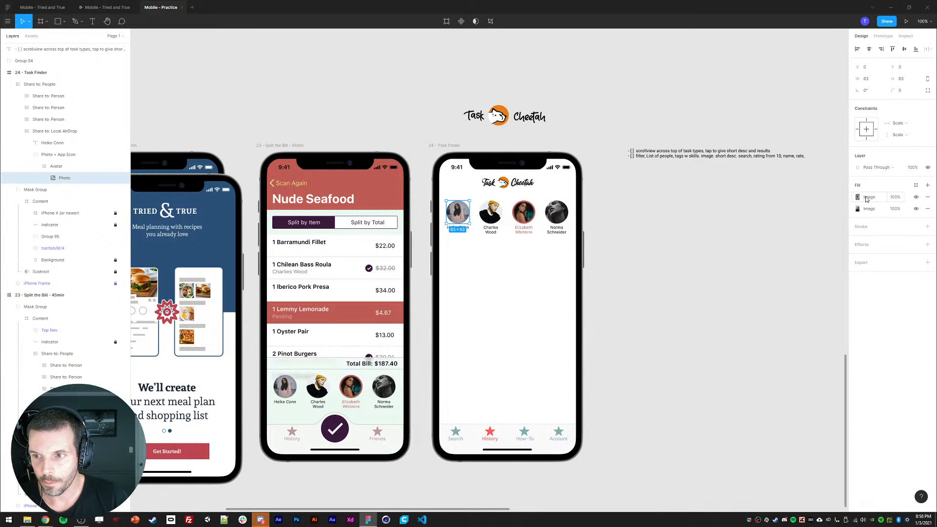
left_click(927, 196)
left_click(927, 197)
left_click(927, 185)
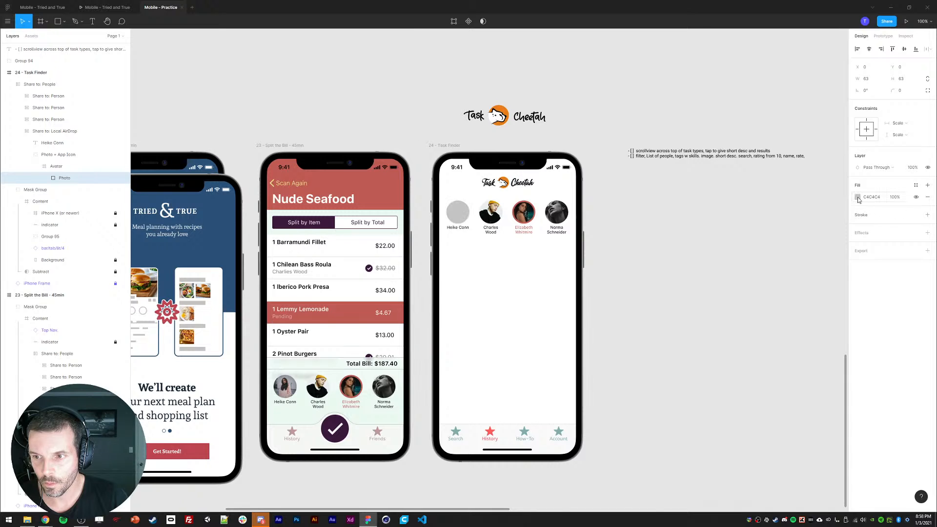
Apply the first avatar's grey fill to the other three avatar photos in the Task Finder row.
left_click(488, 214, "ctrl")
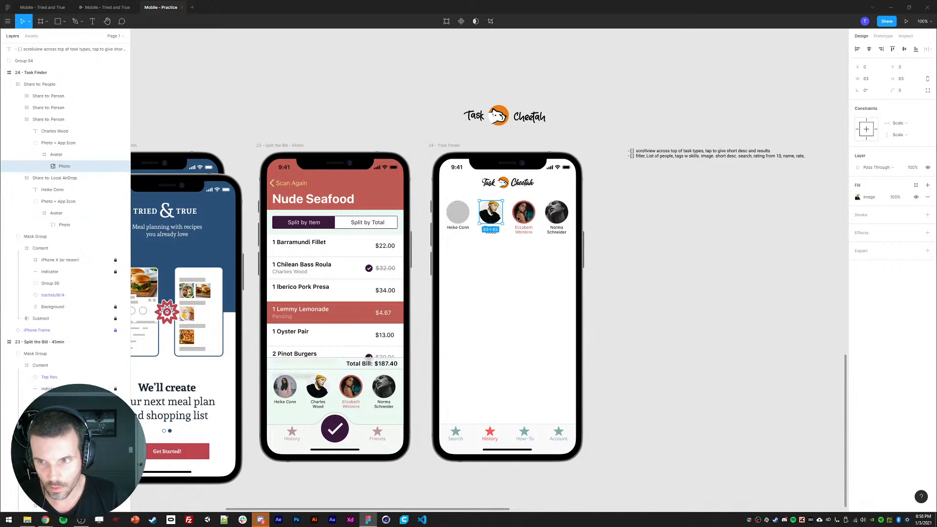
key("ctrl+alt+v")
left_click(524, 212, "ctrl")
key("ctrl+alt+v")
double_click(556, 212, "ctrl")
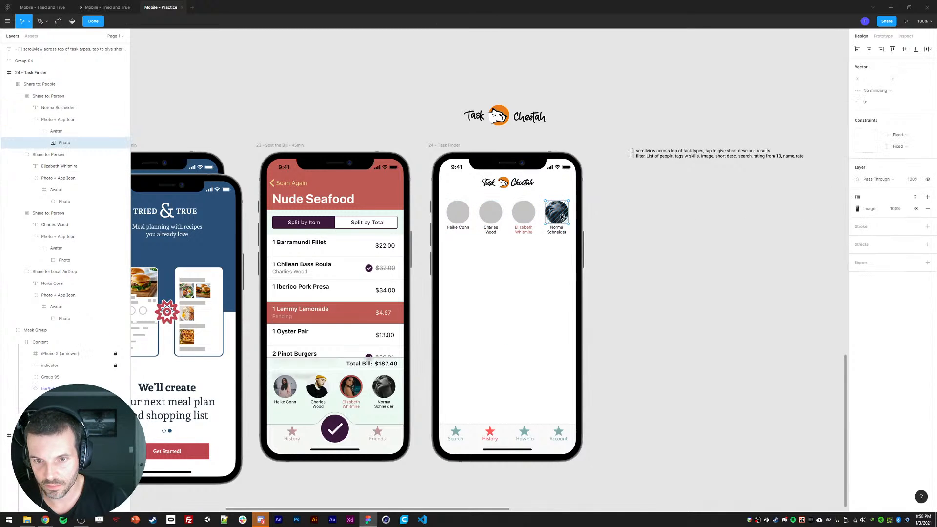
key("Escape")
key("ctrl+alt+v")
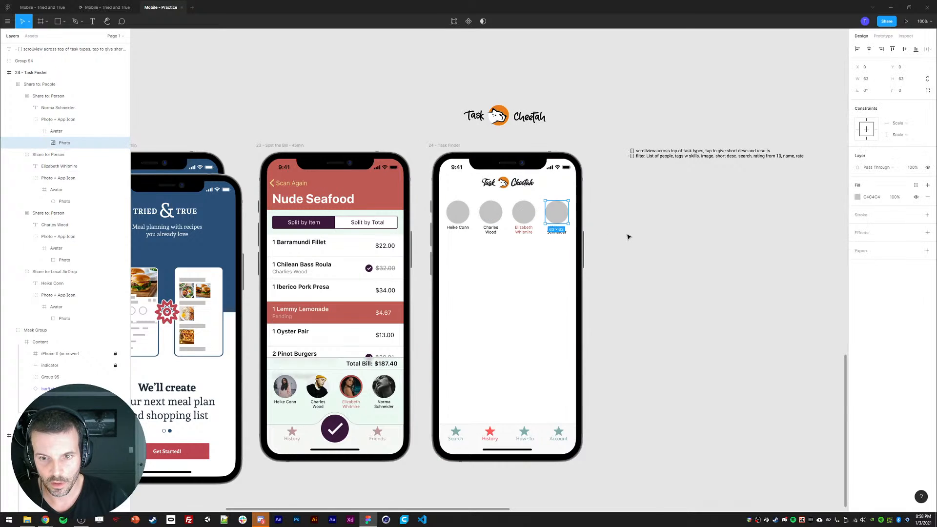
key("Escape")
Collapse the four person layers in the Share to: People row and duplicate all four together.
left_click(37, 155)
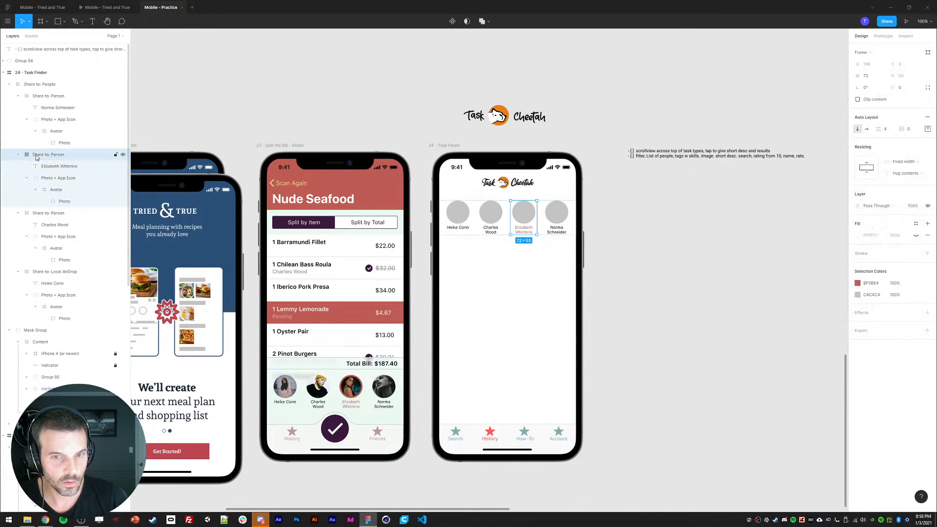
left_click(27, 177)
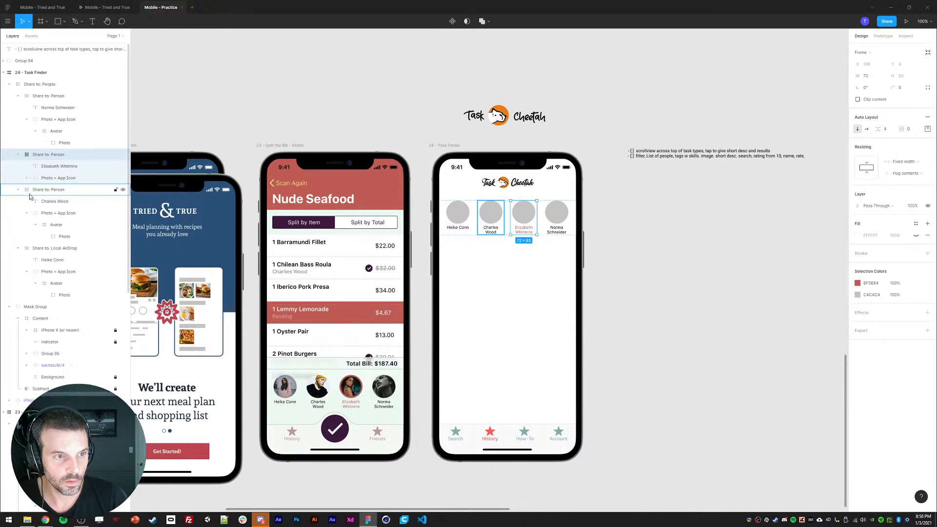
left_click(18, 189)
left_click(18, 154)
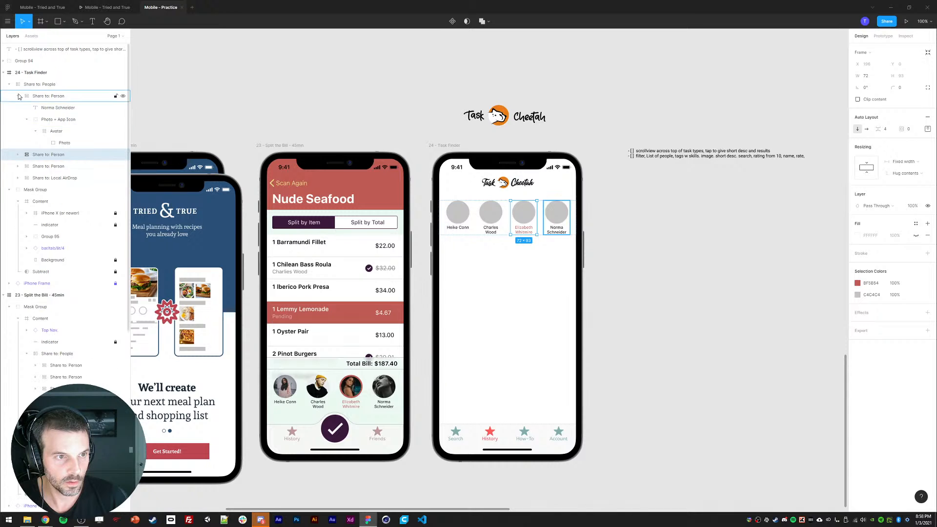
left_click(18, 96)
left_click(36, 98)
left_click(41, 132, "shift")
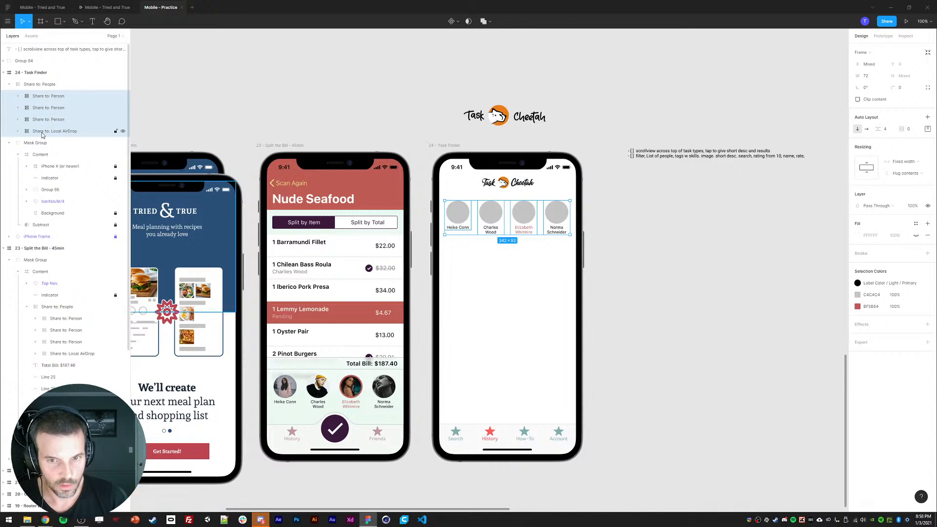
key("ctrl+d")
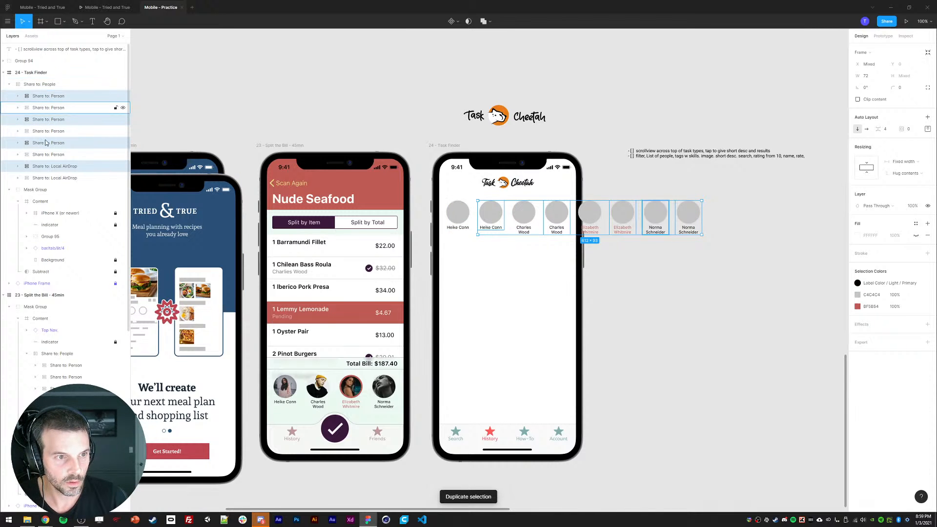
Turn on Clip content for the Share to: People row and check its overflow behavior in the prototype settings.
left_click(30, 85)
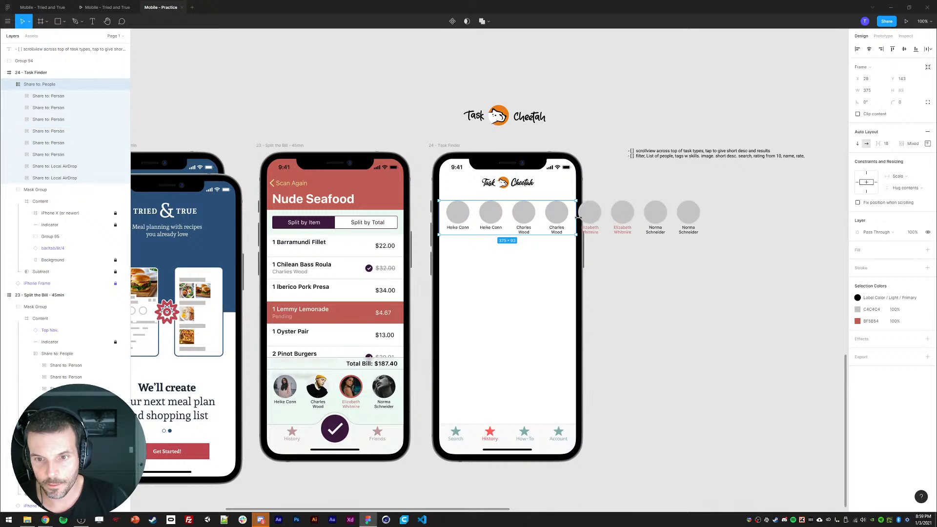
left_click(859, 114)
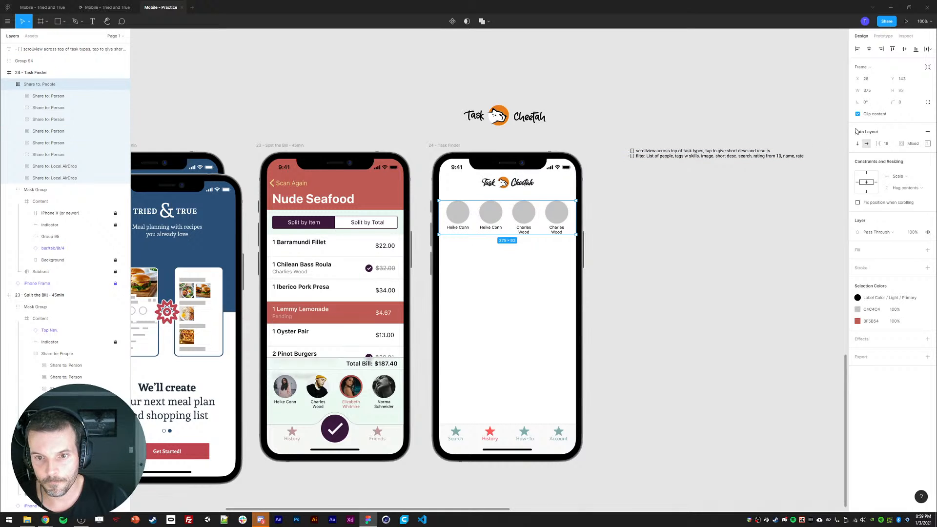
left_click(884, 37)
left_click(861, 37)
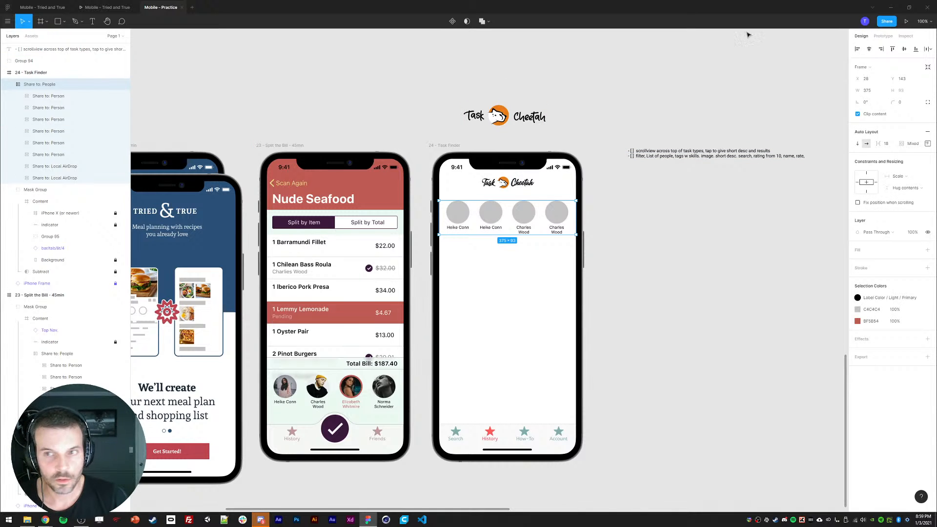
left_click(883, 36)
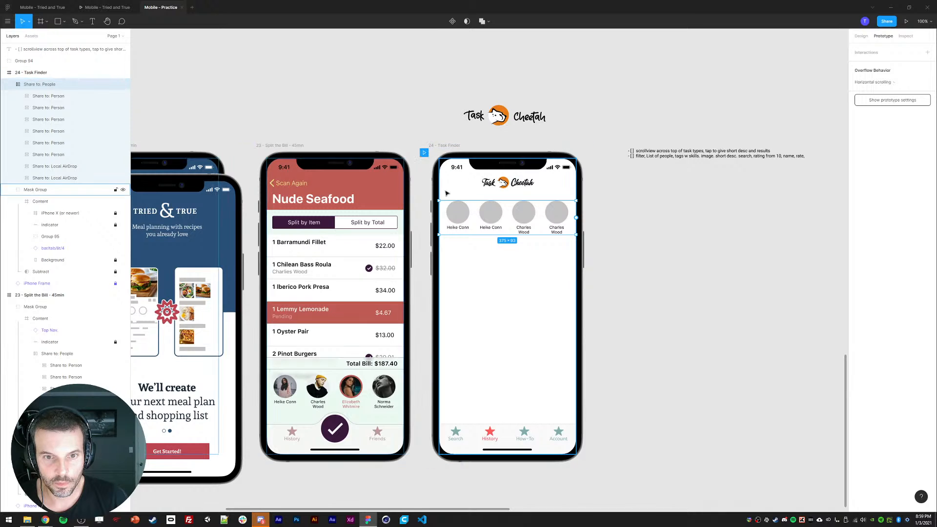
left_click(398, 128)
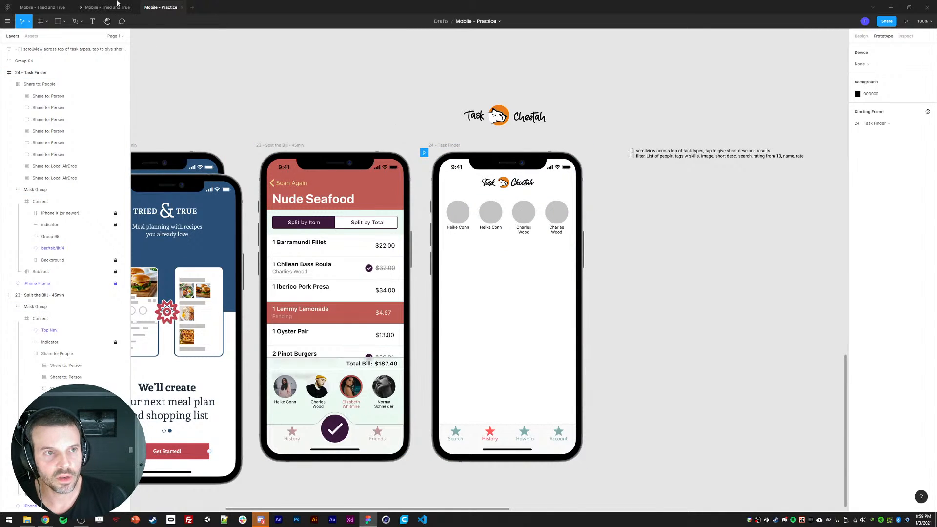
Preview the Task Finder prototype, scroll the row of people sideways, and close the preview.
left_click(906, 21)
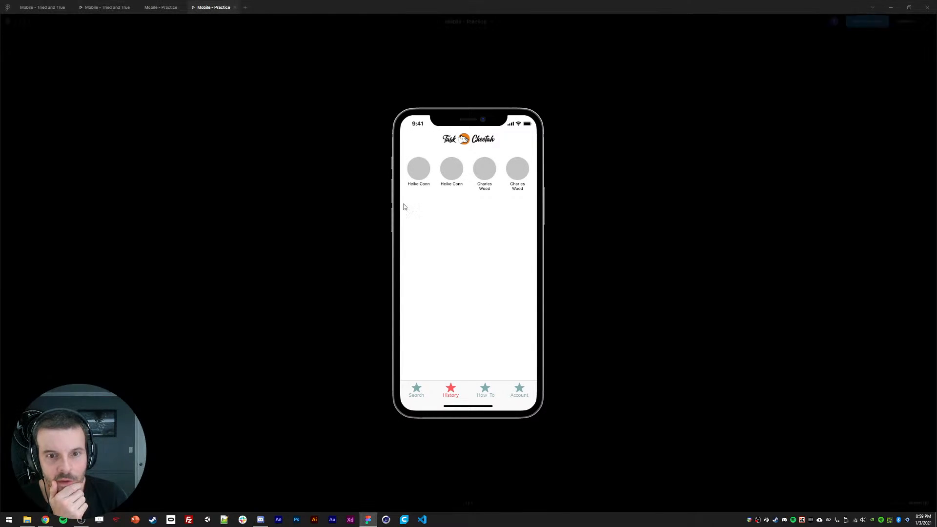
left_click_drag(496, 170, 444, 184)
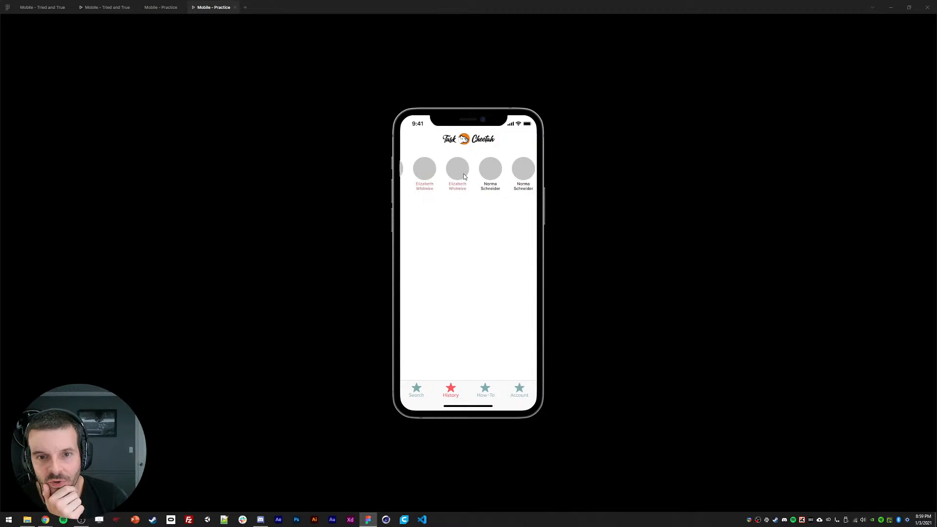
left_click(236, 7)
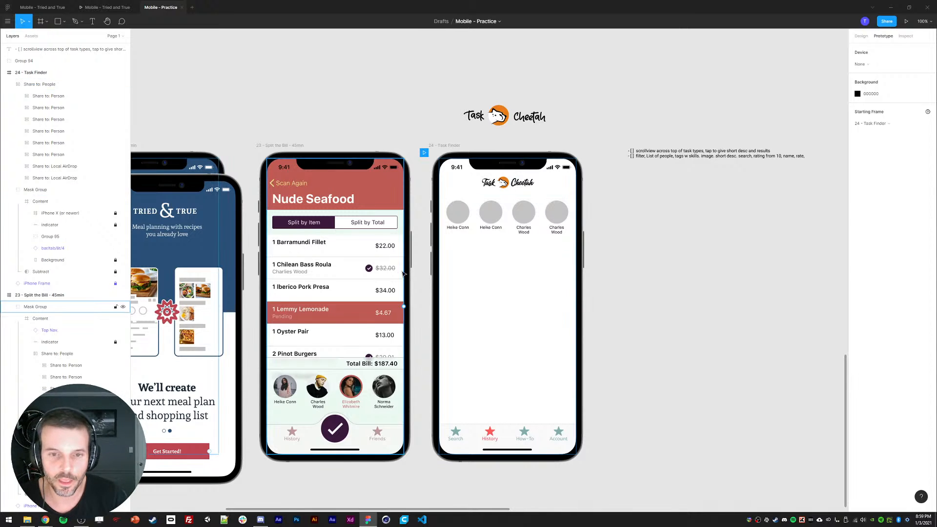
Switch to the browser and examine the TaskRabbit home page for its popular projects and task categories.
left_click(457, 228, "ctrl")
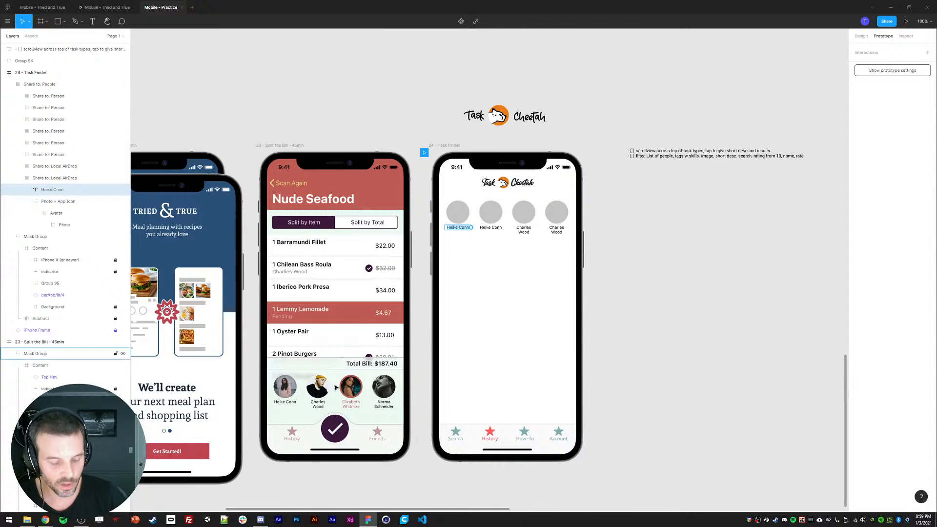
key("alt+Tab")
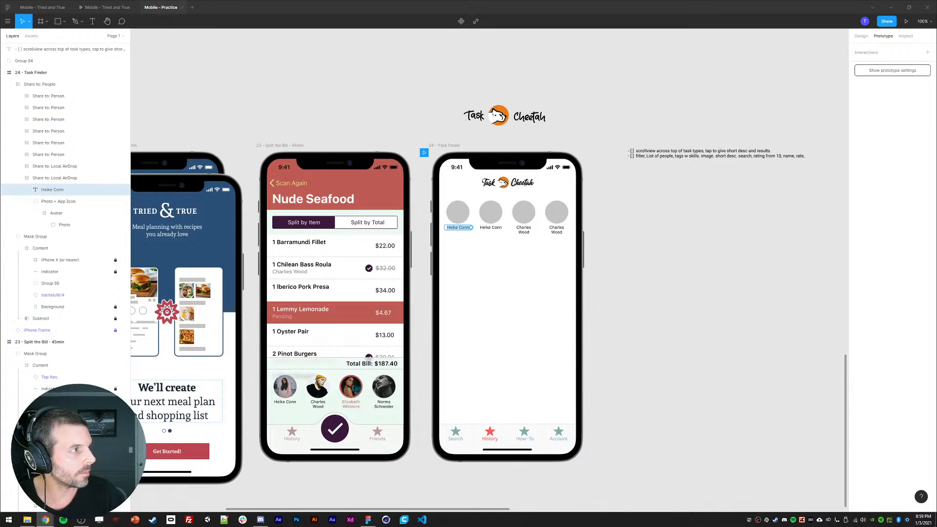
left_click_drag(936, 34, 288, 47)
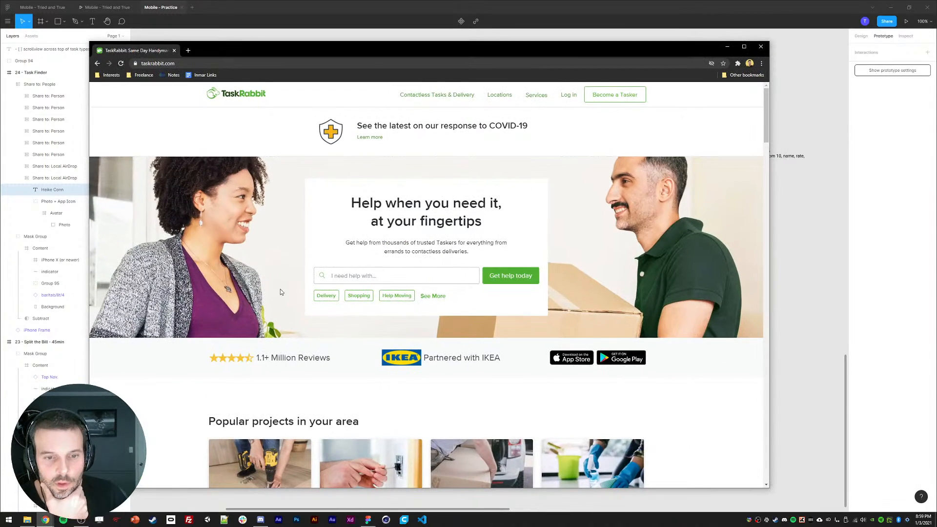
scroll(320, 308, "down", 3)
scroll(320, 310, "up", 2)
scroll(284, 341, "down", 5)
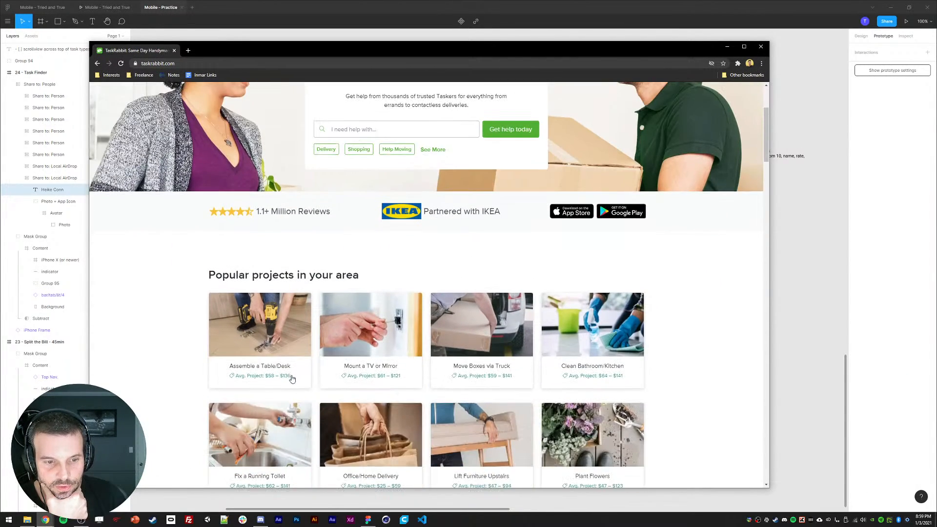
scroll(348, 305, "down", 4)
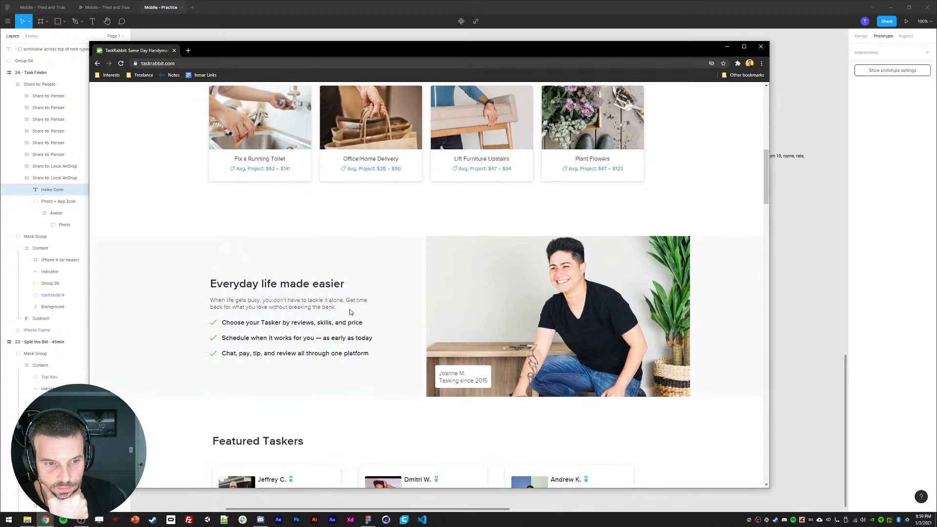
scroll(347, 358, "down", 1)
scroll(367, 334, "up", 7)
scroll(367, 334, "up", 3)
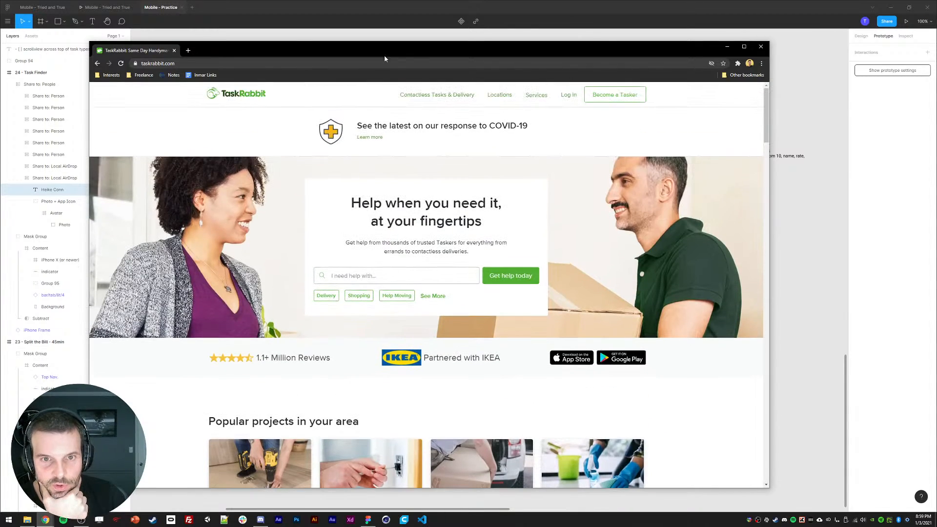
View TaskRabbit's Contactless Tasks page, capture the popular tasks list under Services as a cropped screenshot, and close the site.
left_click(418, 96)
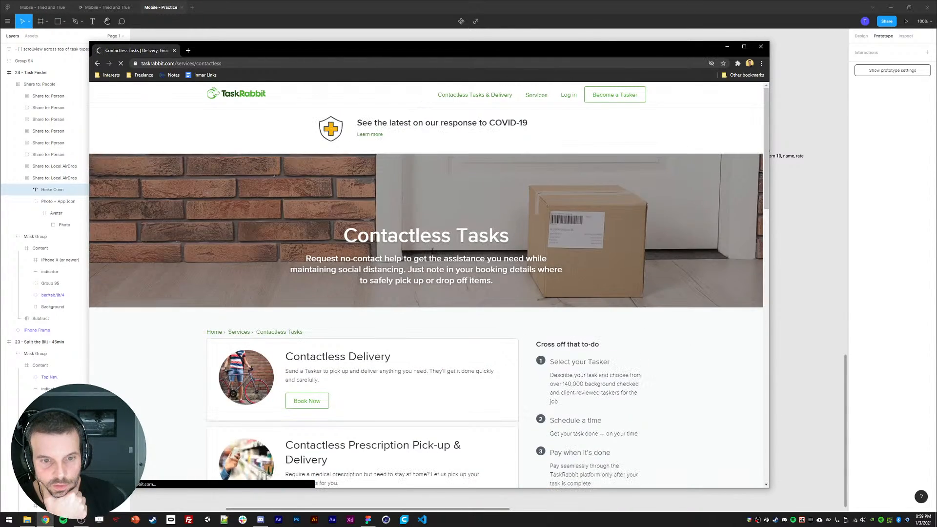
scroll(437, 316, "down", 3)
scroll(432, 273, "up", 4)
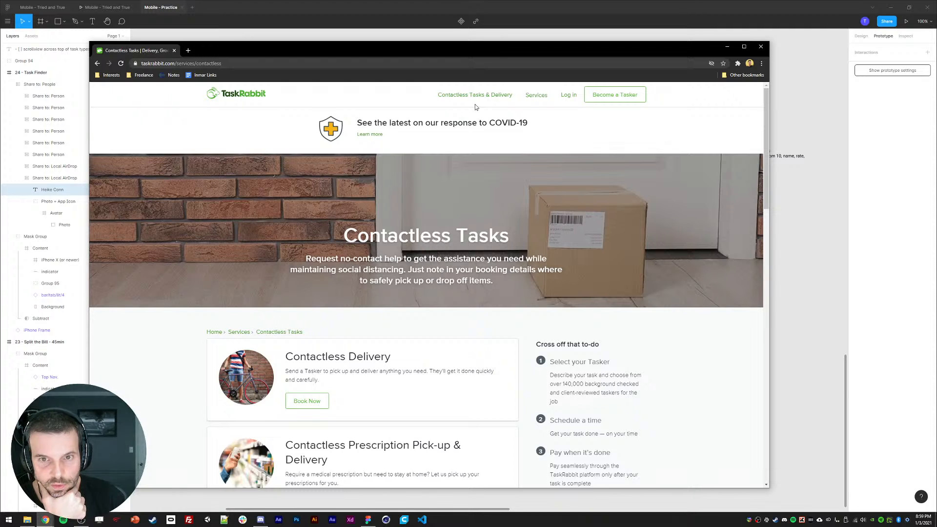
mouse_move(532, 99)
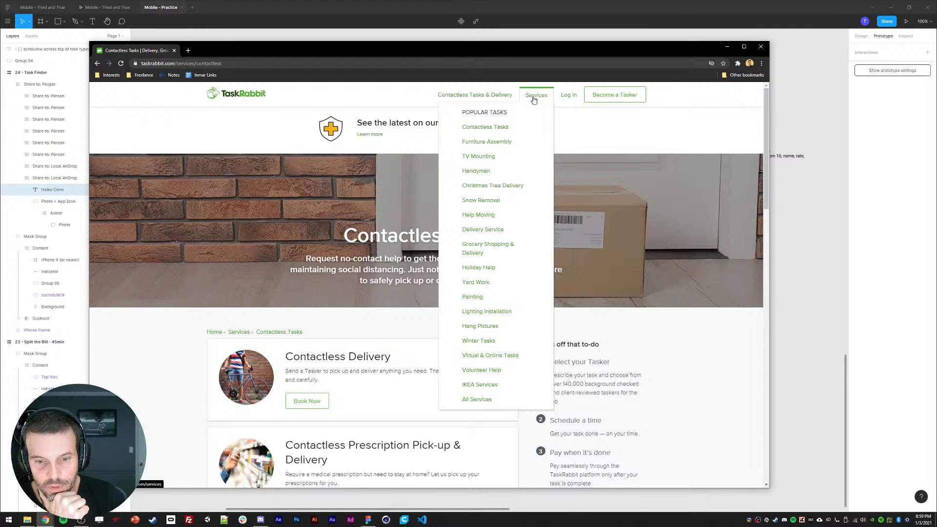
key("Print")
left_click_drag(454, 124, 544, 409)
left_click(174, 50)
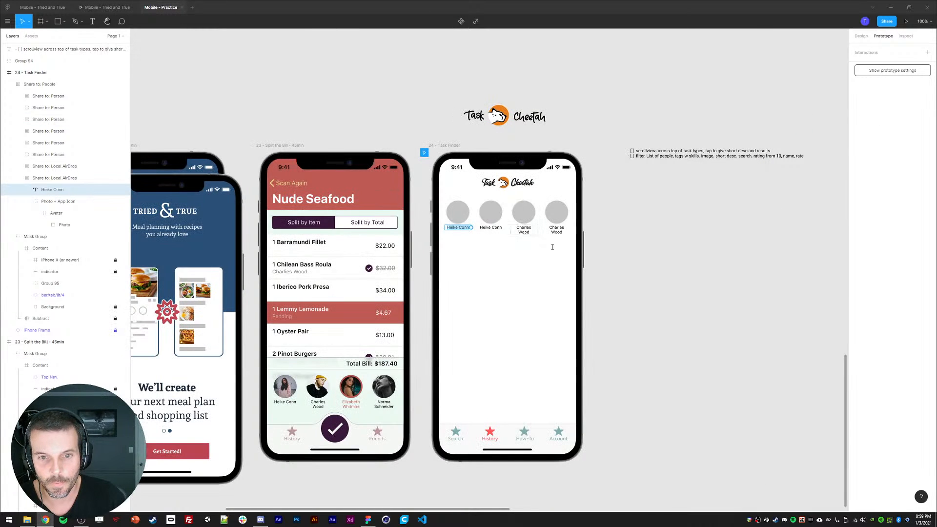
Paste the captured task list into the Figma canvas and place it beside the Task Finder phone, below the notes.
left_click(631, 283)
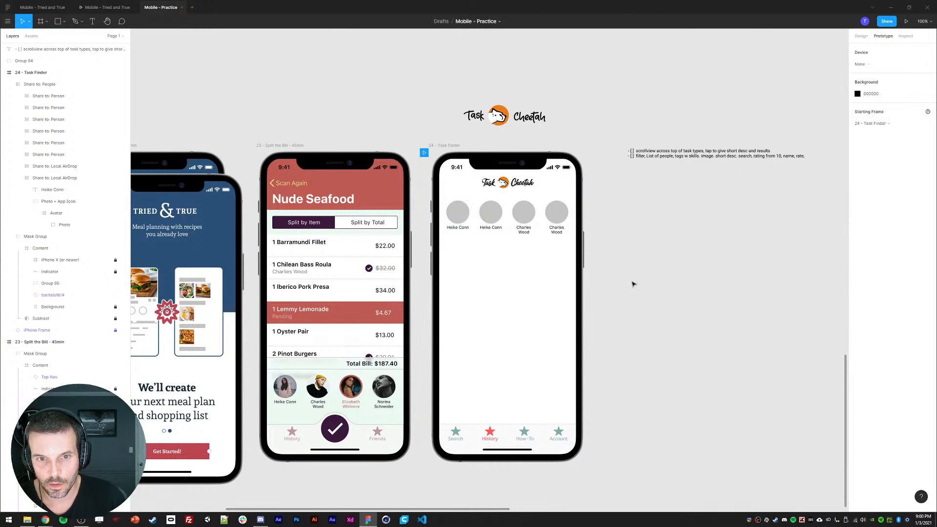
key("ctrl+v")
left_click_drag(485, 197, 666, 251)
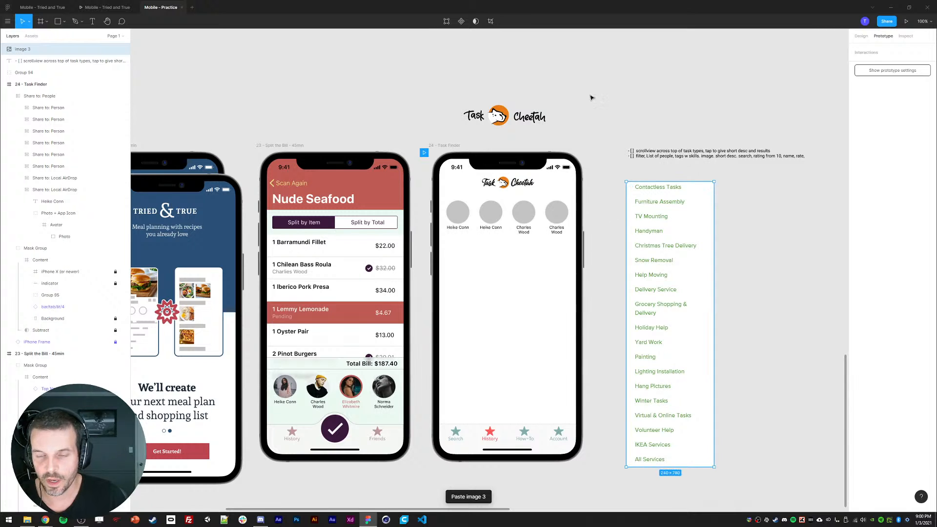
Change the label under the first circle in the Task Finder row to "Contactless Tasks".
scroll(592, 94, "down", 1)
double_click(454, 219)
type("Co")
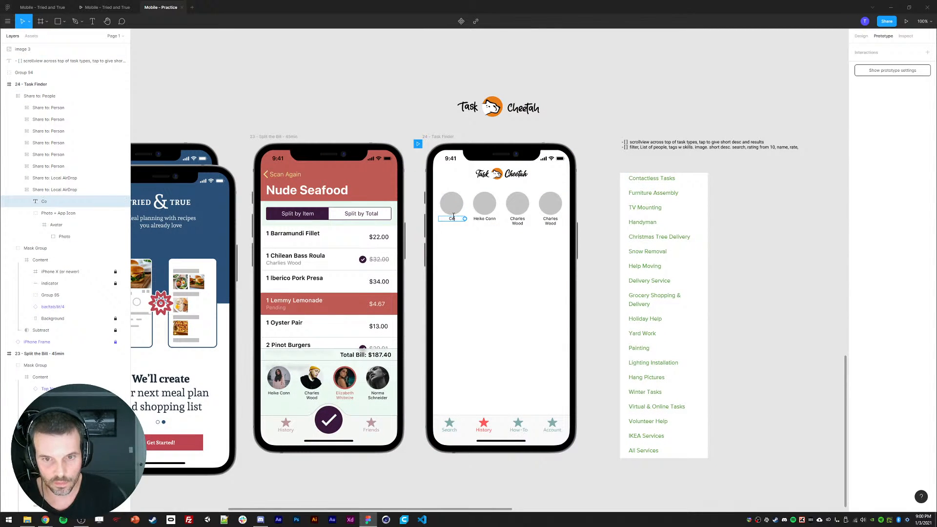
type("ntactless Tasks")
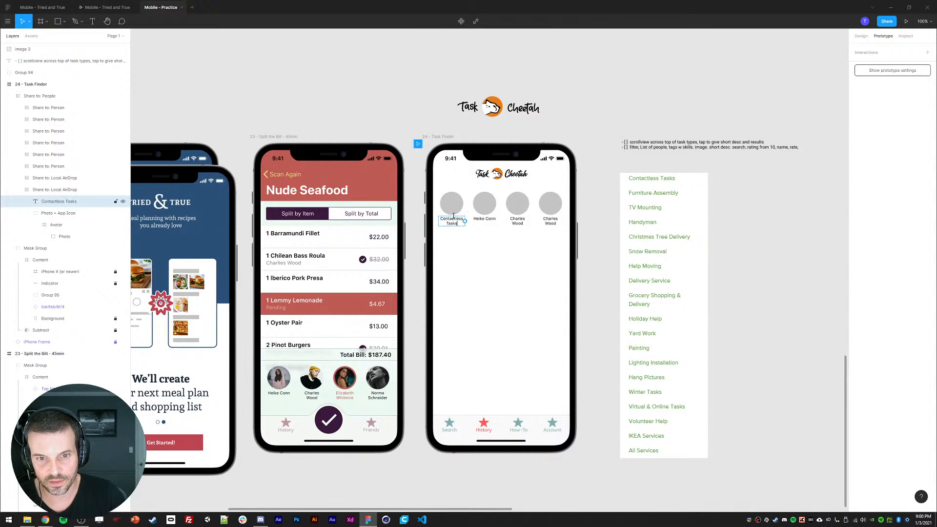
Change the second circle's label to "Furniture Assembly", correcting its spelling.
double_click(485, 219)
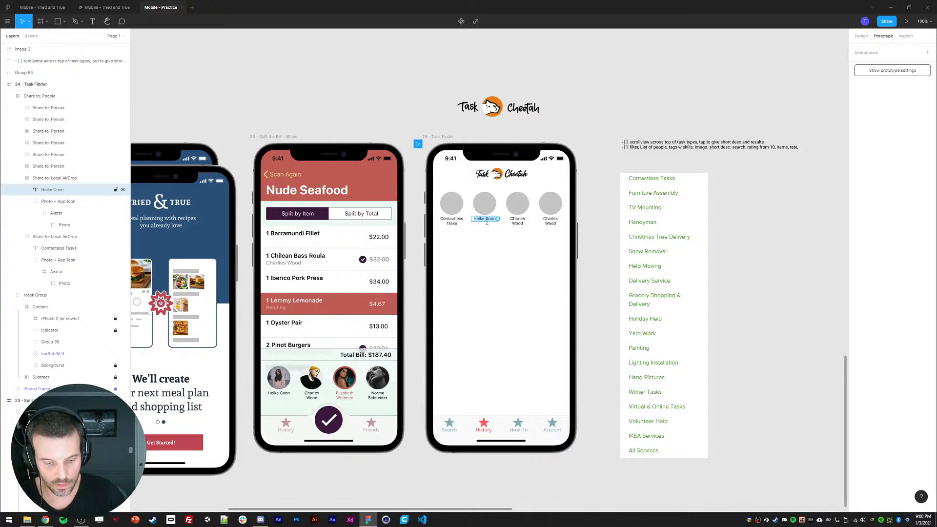
type("Furnature A")
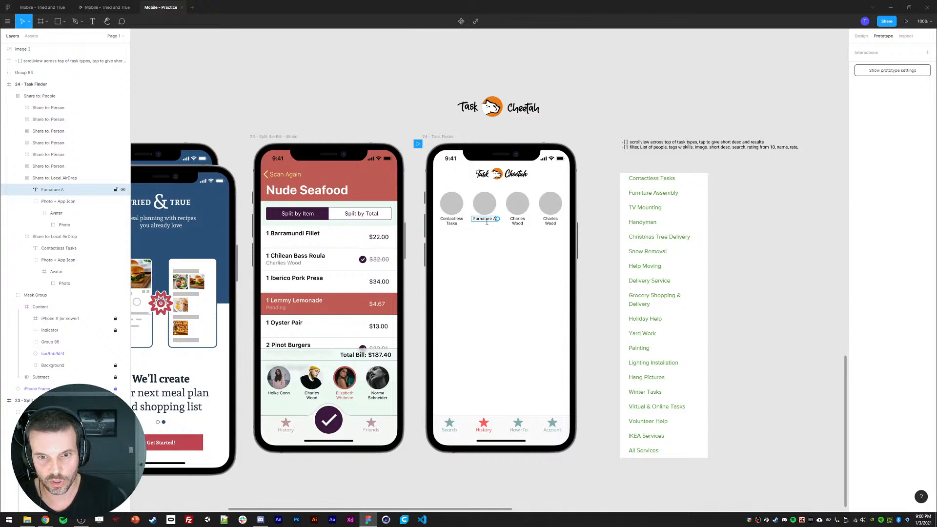
type("ssembly")
key("Escape")
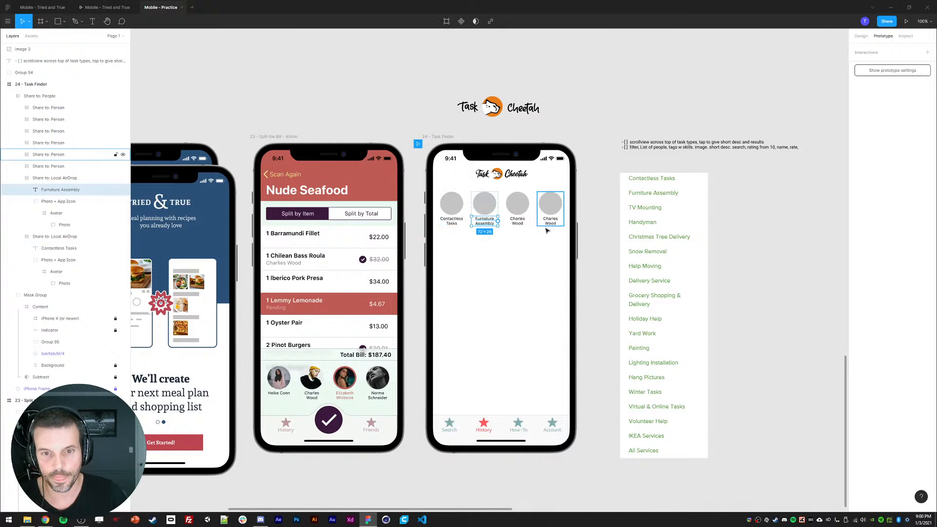
double_click(485, 220)
left_click(484, 219)
key("Delete")
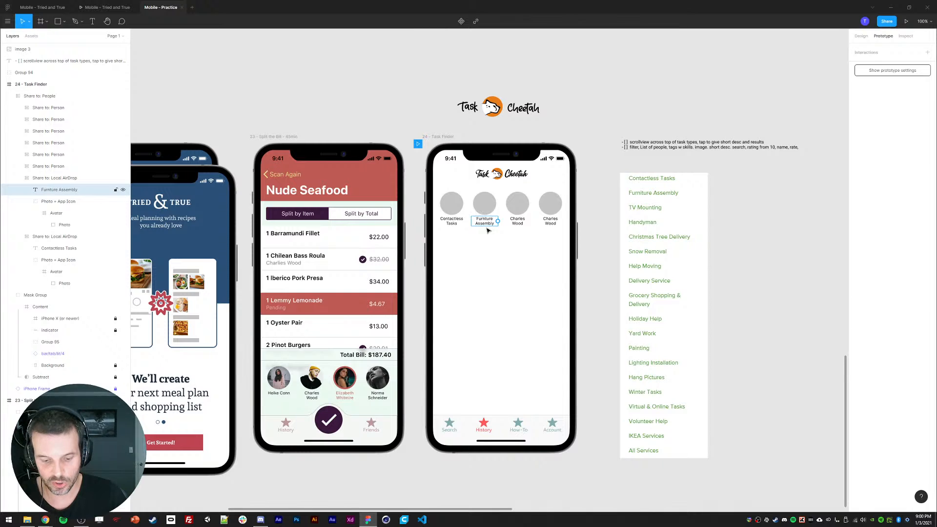
type("i")
Relabel the third and fourth circles in the row as "TV Mounting" and "Handyman".
double_click(517, 221)
double_click(518, 219)
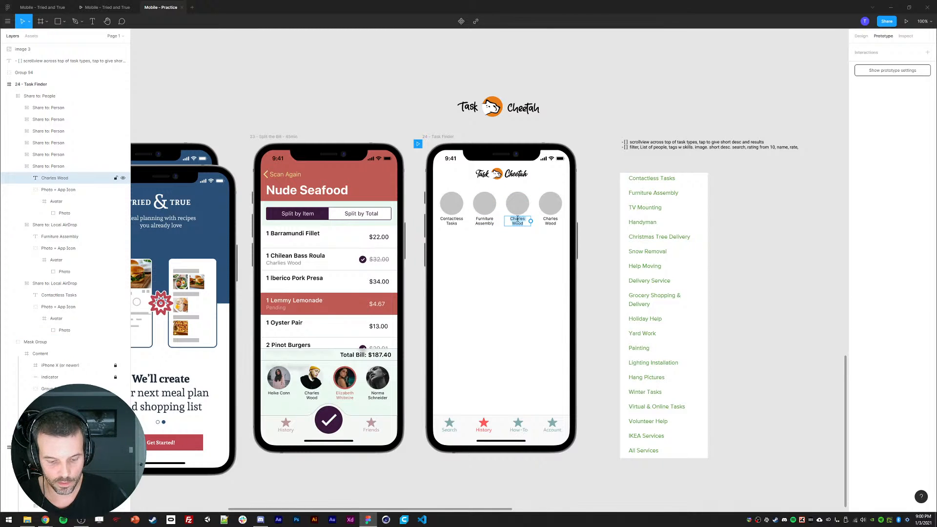
type("TV Mounting")
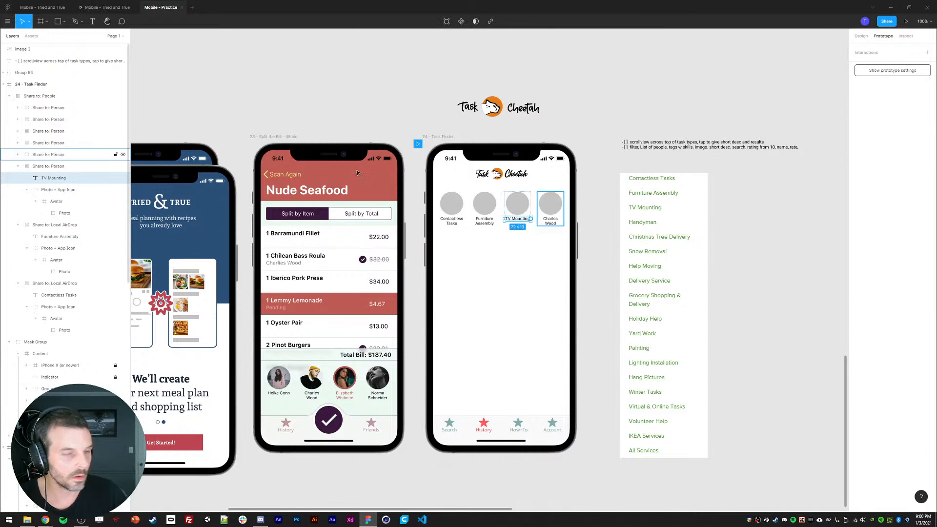
left_click(556, 223)
double_click(556, 223)
type("Handyman")
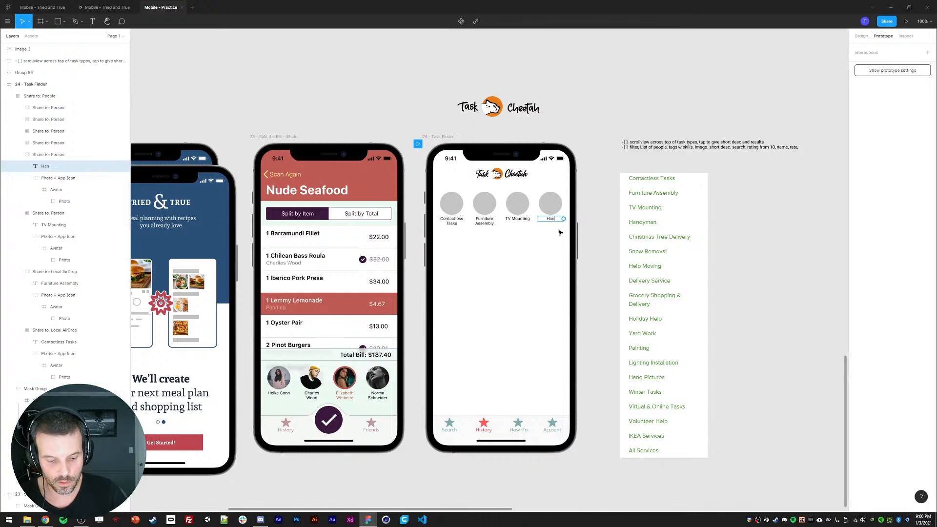
Relabel the fifth and sixth items, hidden beyond the phone's edge, as "Christmas Tree Removal" and "Snow Removal".
left_click(20, 144)
left_click(53, 155)
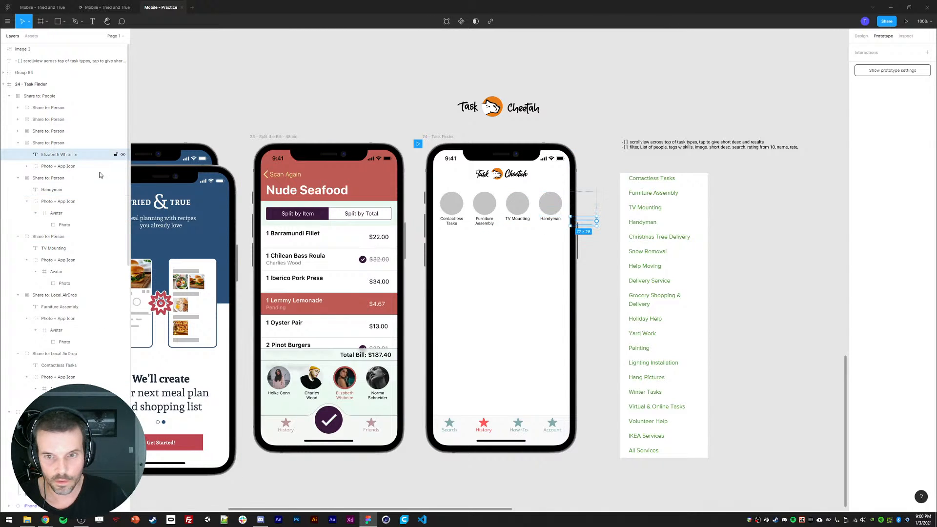
key("Return")
type("Christmas Tree Removal")
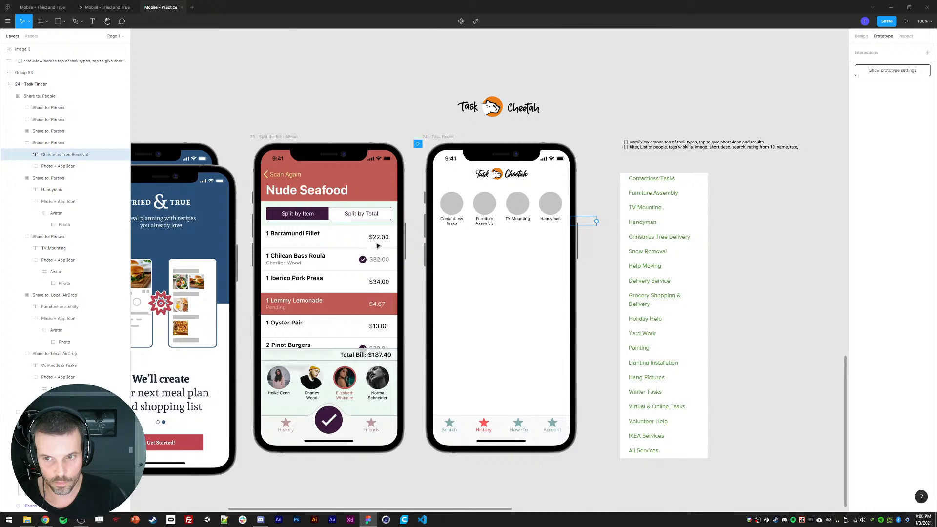
key("Escape")
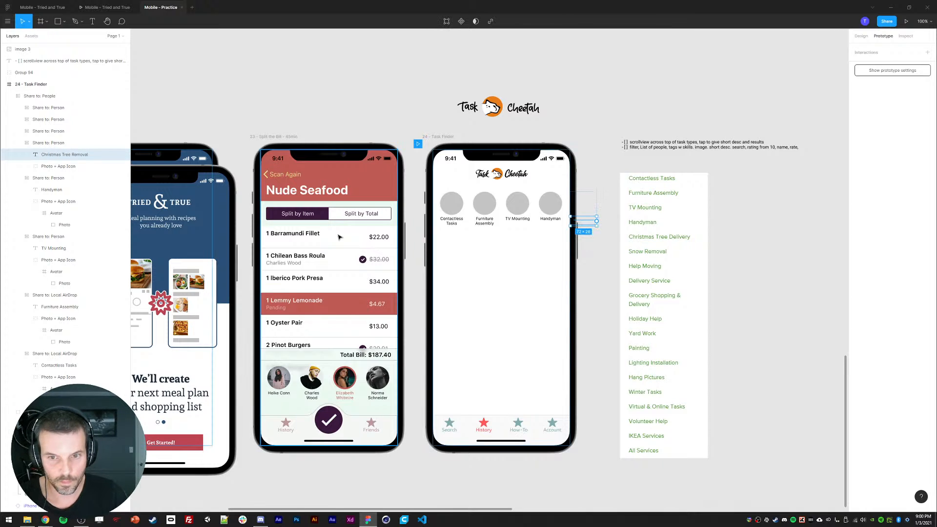
left_click(18, 132)
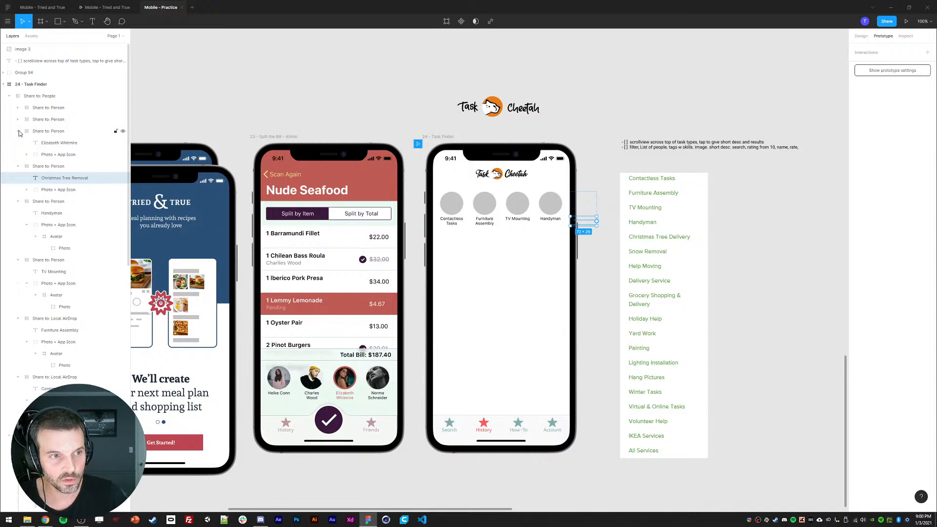
left_click(45, 143)
type("Sno")
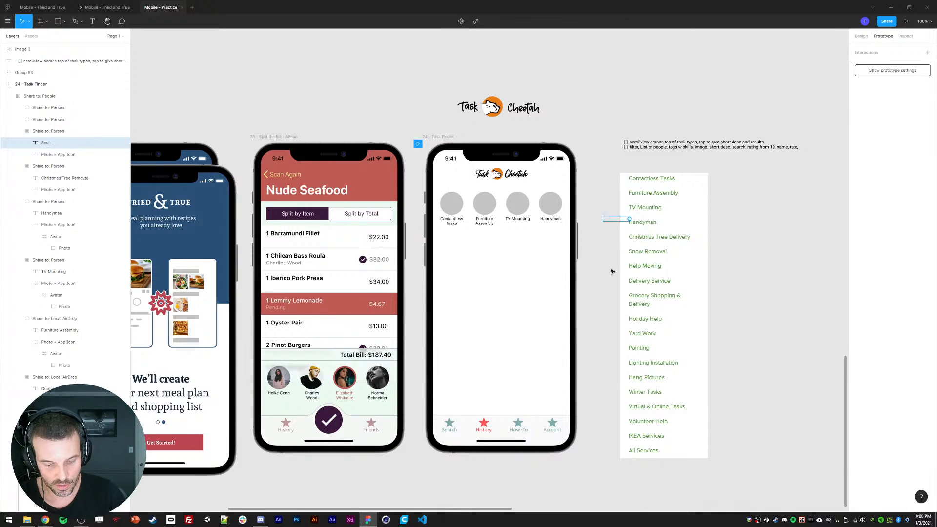
type("w Removal")
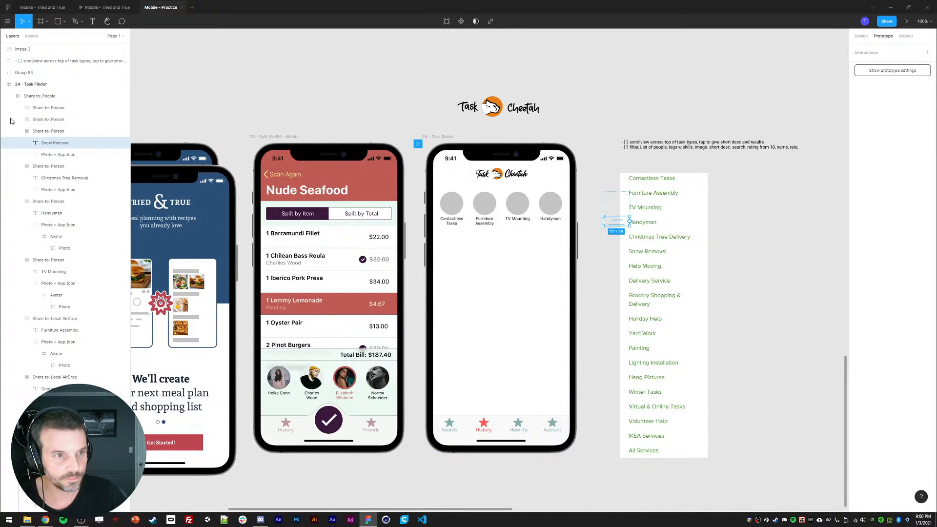
Change the text layer of the seventh item in the Share to: People row to "Help Moving".
left_click(20, 122)
left_click(18, 119)
left_click(55, 130)
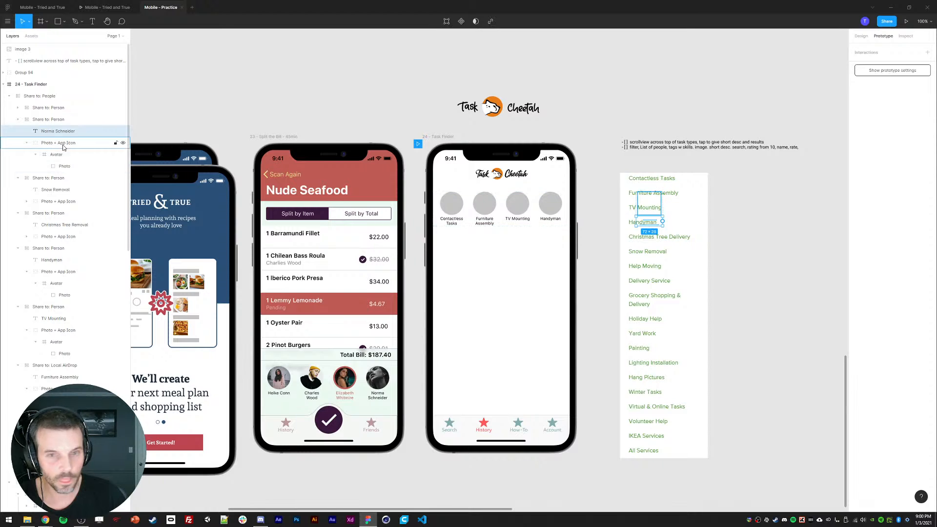
key("Return")
type("Help M")
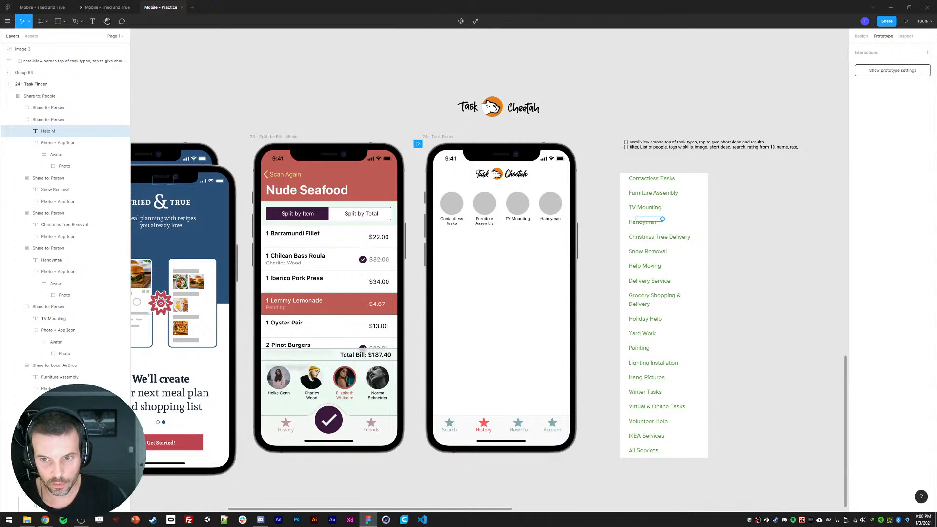
type("oving")
key("Escape")
Change the text layer of the last item in the Share to: People row to "Delivery Service".
left_click(18, 107)
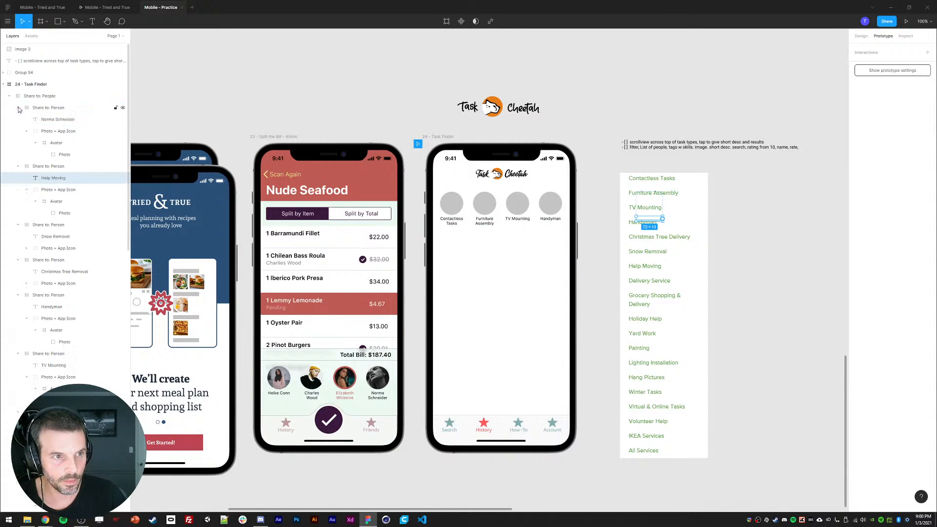
left_click(51, 121)
key("Return")
type("De")
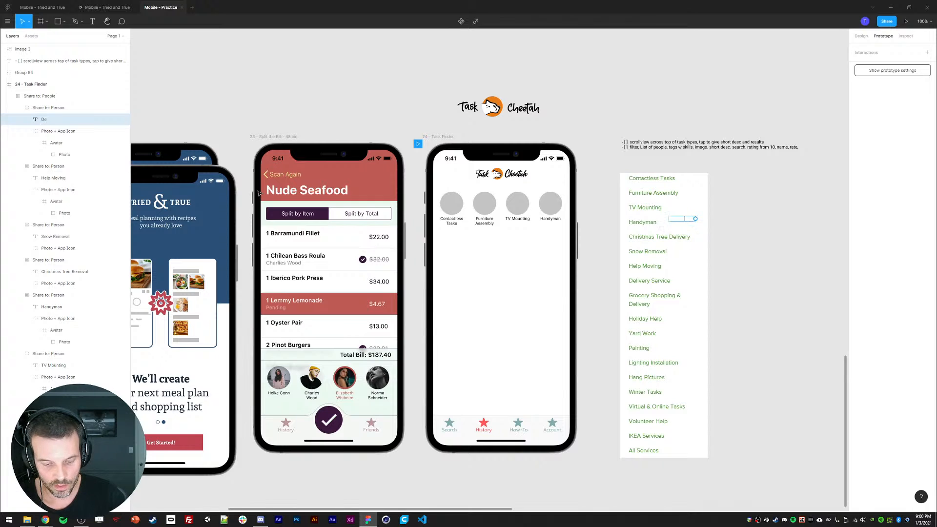
type("livery Service")
key("Escape")
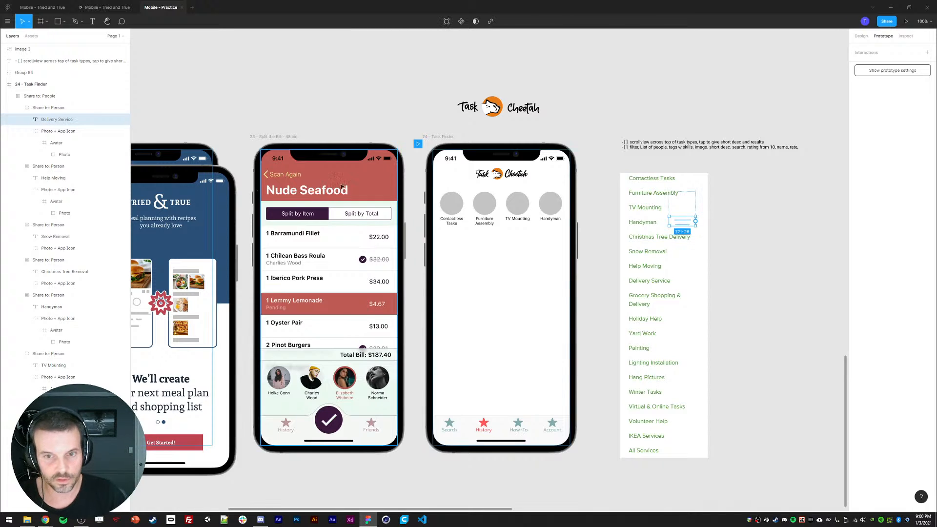
Preview the prototype, scroll the task types row sideways and back, and return to the design file.
left_click(906, 21)
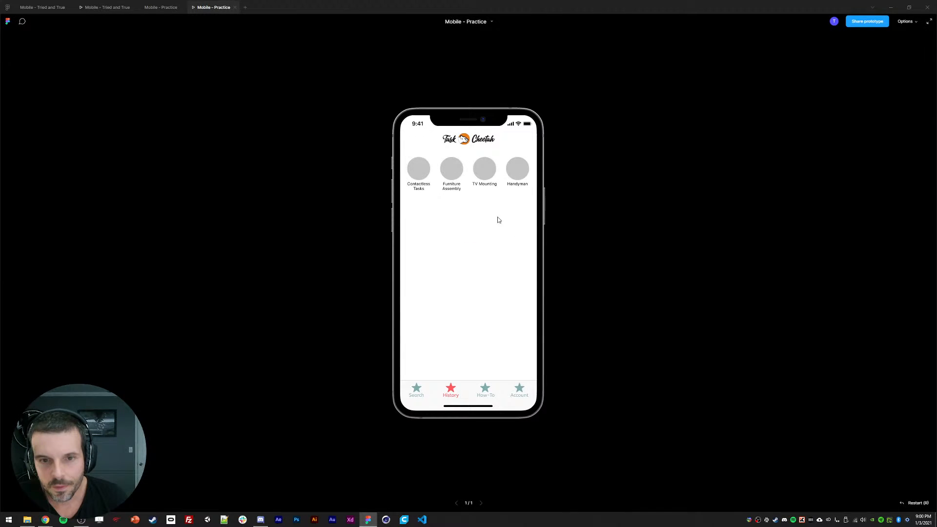
left_click_drag(494, 187, 388, 182)
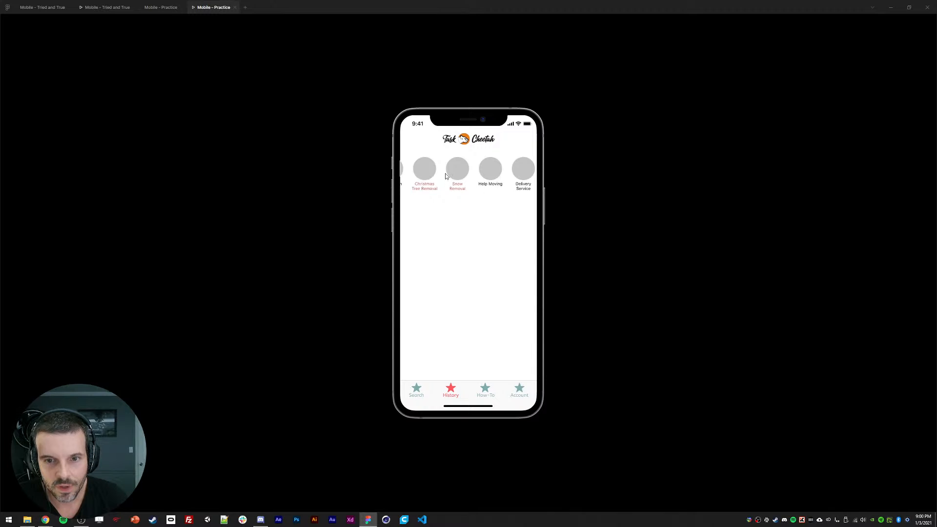
left_click_drag(446, 177, 520, 184)
left_click(164, 8)
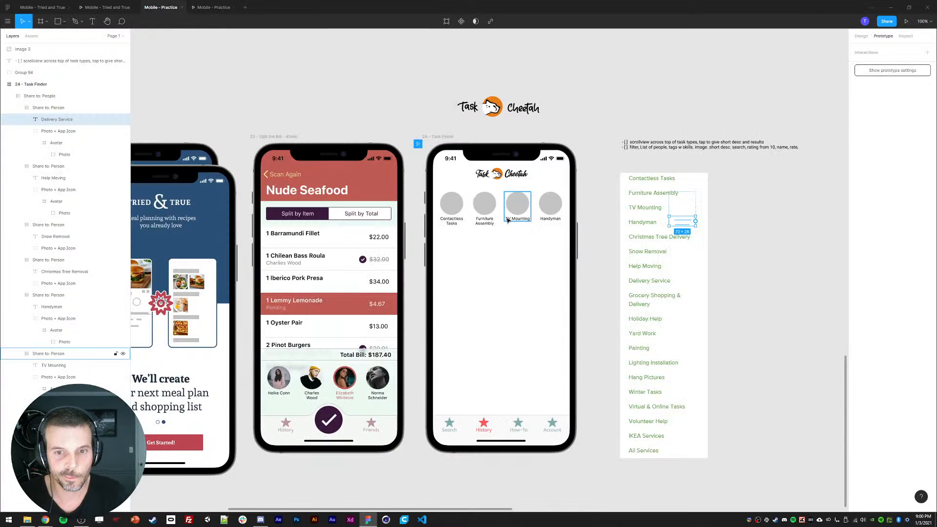
Set the label colour of the Christmas Tree Removal and Snow Removal items to black (000000).
left_click(552, 215)
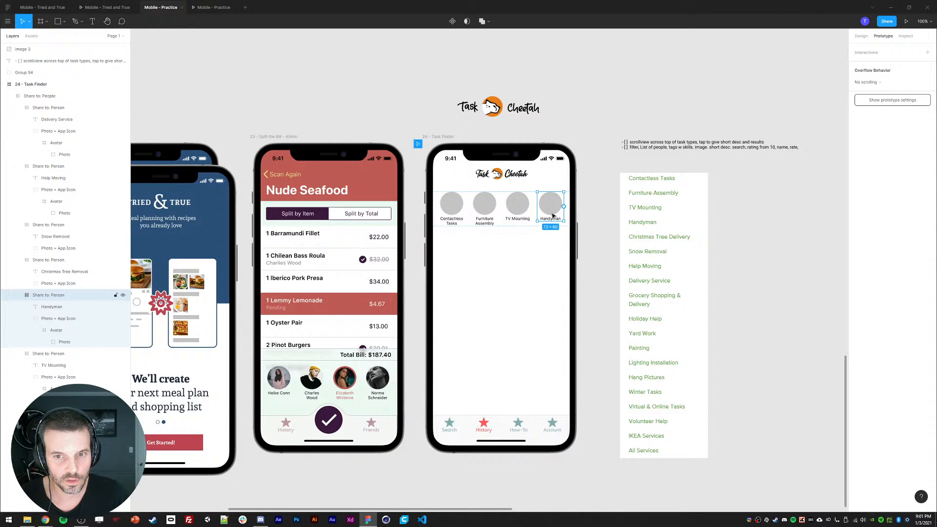
left_click(861, 37)
left_click(40, 262)
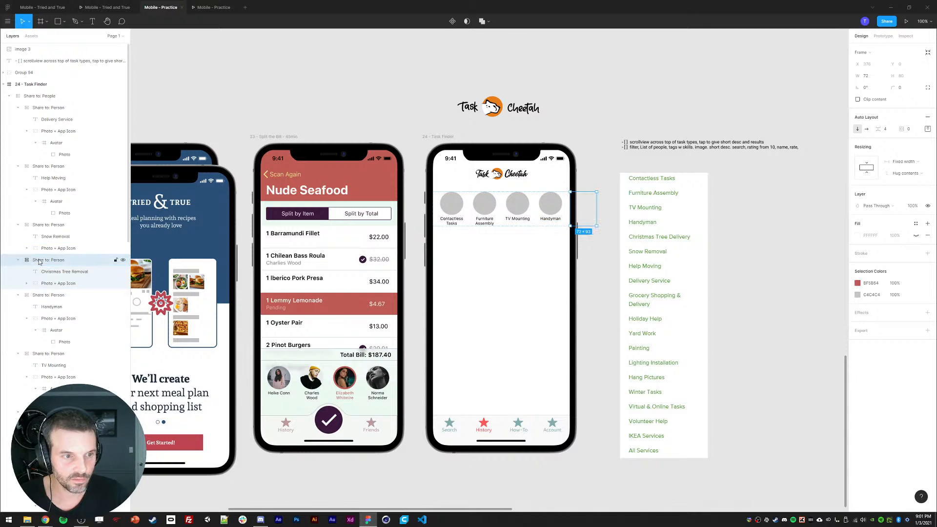
left_click(42, 225, "shift")
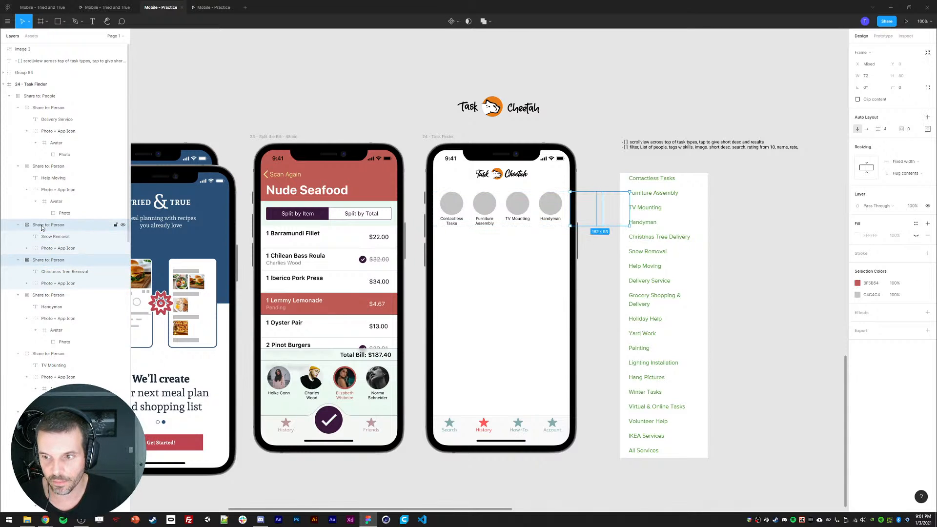
left_click(857, 284)
left_click(741, 258)
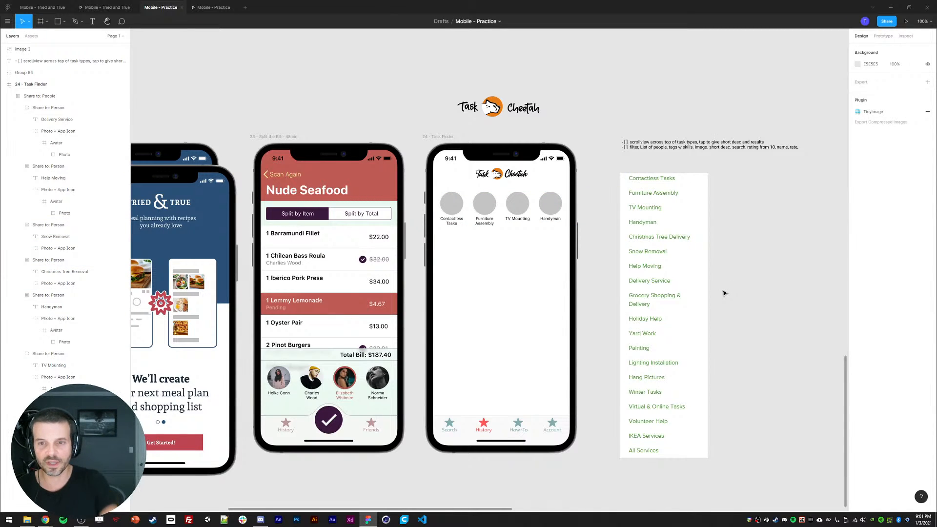
Delete the reference image listing the task categories beside the phone screen.
double_click(670, 272)
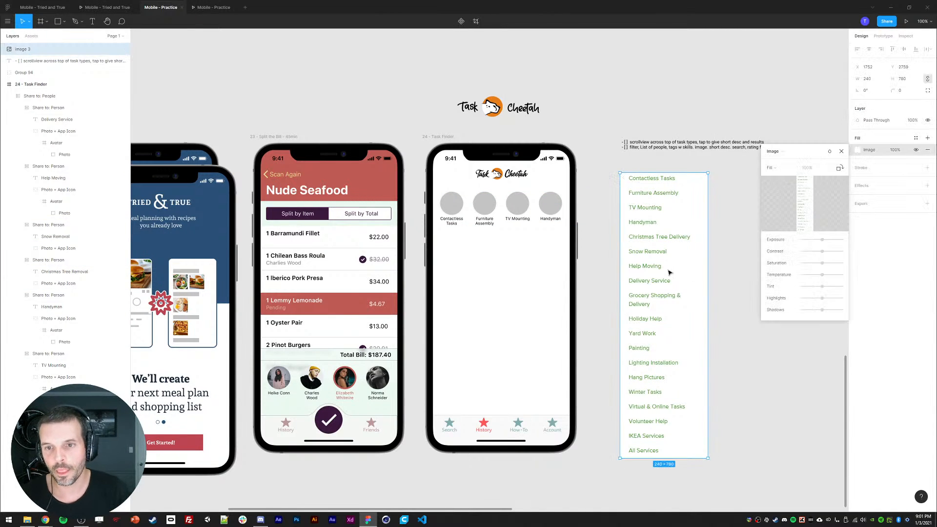
left_click(841, 151)
left_click(744, 228)
left_click(671, 229)
key("Delete")
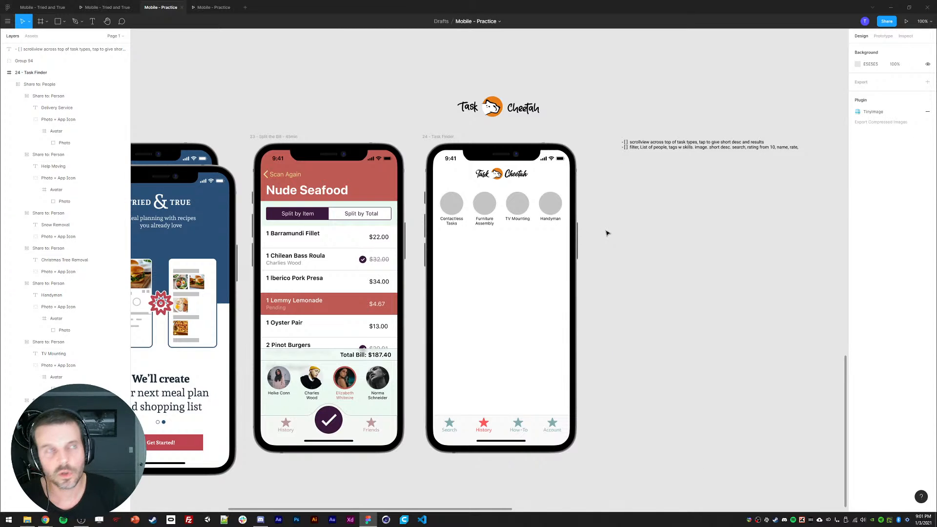
Draw a rectangle about 377 × 203 across the task types row and order it beneath the Share to: People layer.
key("r")
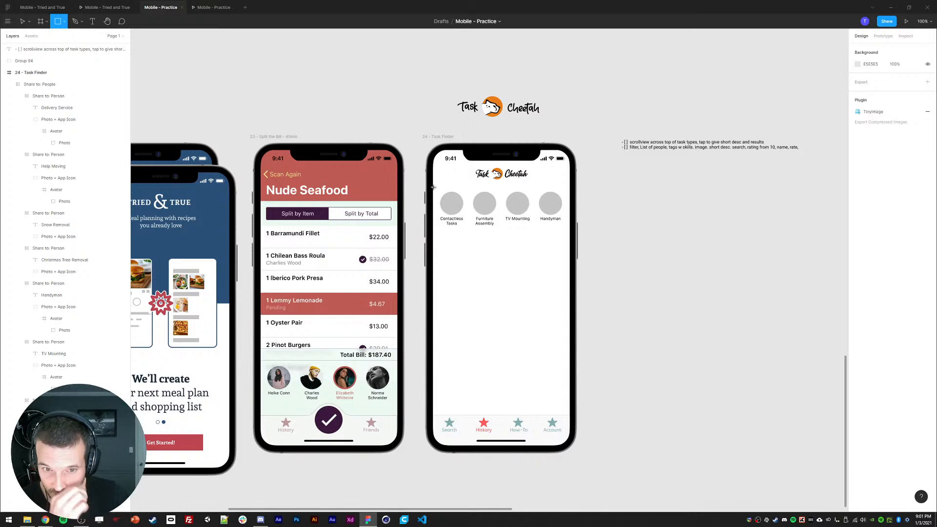
left_click_drag(432, 188, 570, 262)
left_click(9, 97)
left_click_drag(30, 85, 35, 103)
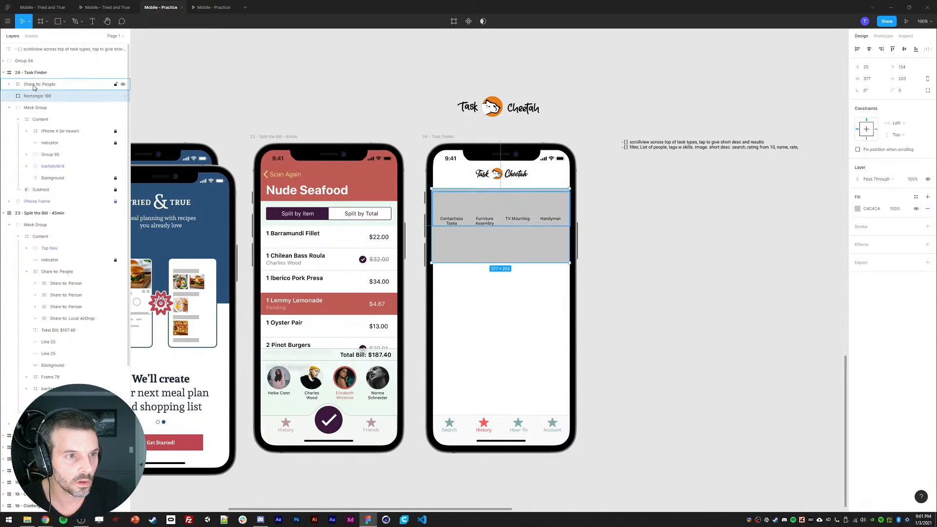
Rename the Share to: People row as "Tasks" and move it with the rectangle into the Content frame, beneath the logo group.
double_click(34, 87)
type("Tasks")
key("Return")
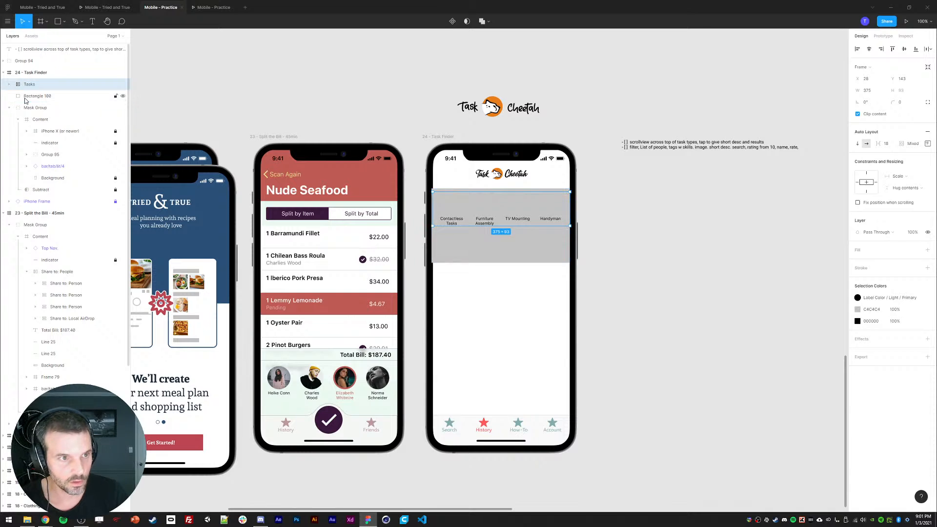
left_click(30, 98, "shift")
left_click_drag(31, 98, 46, 145)
Rename the Task Cheetah logo group as "Logo" and lock it.
left_click(46, 133)
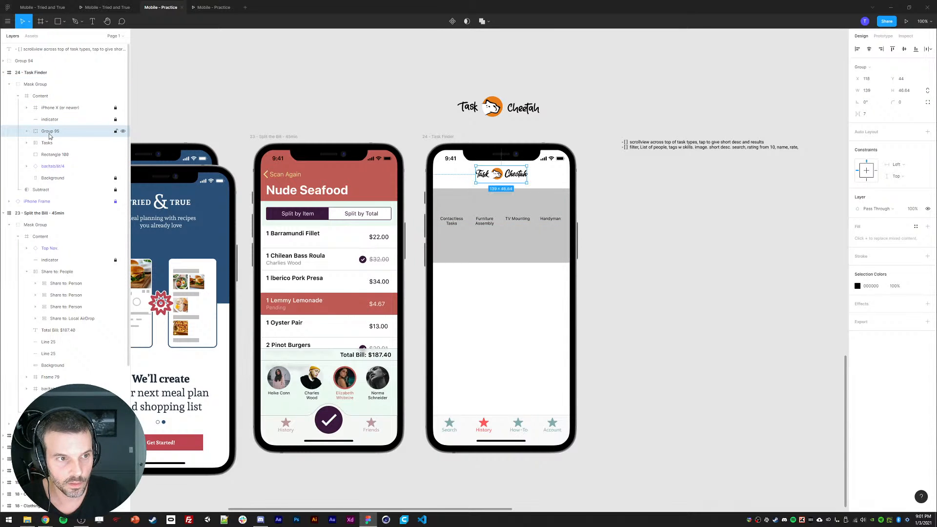
double_click(49, 131)
type("Logo")
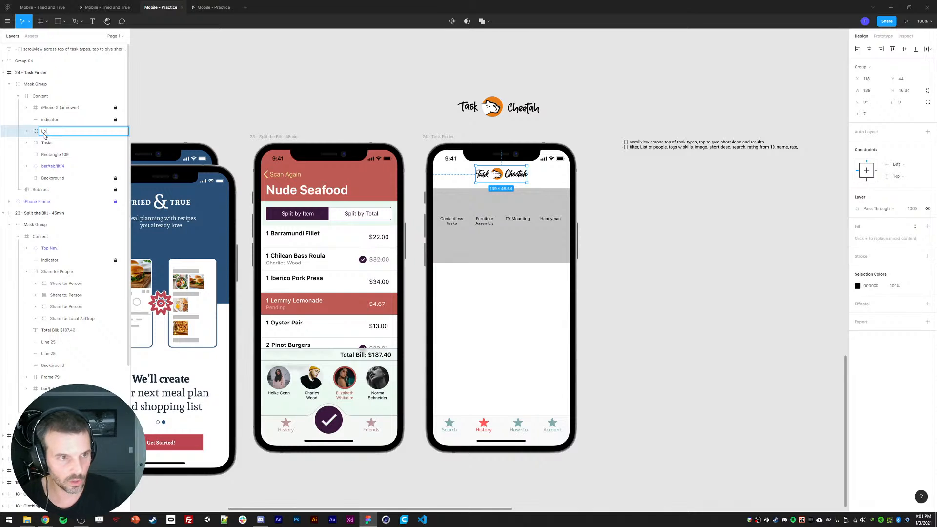
key("Return")
key("ctrl+shift+l")
Lighten the fill of the rectangle behind the task row to DDDDDD.
left_click(55, 143)
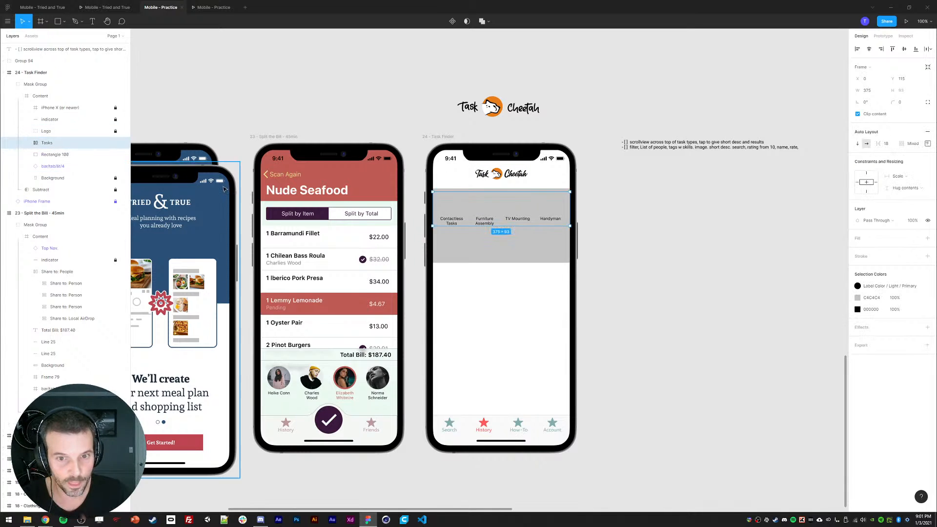
left_click(64, 157)
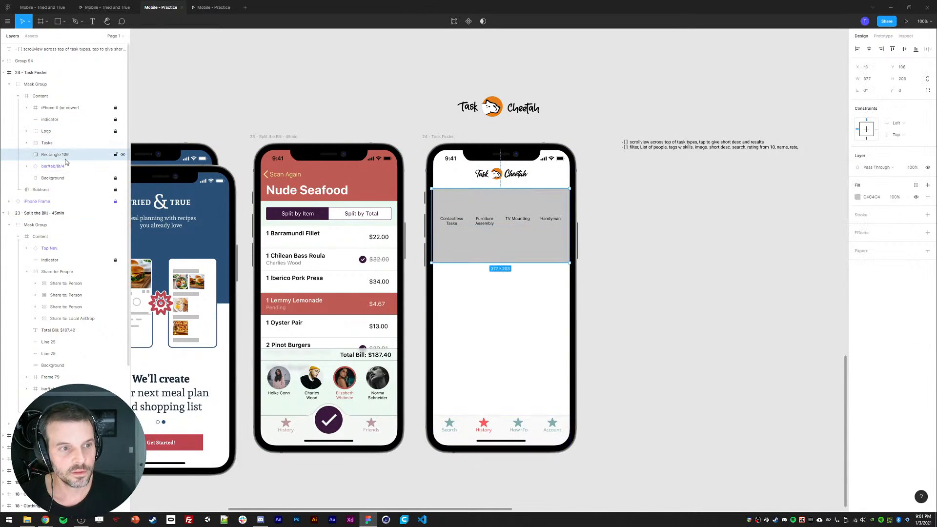
left_click(857, 196)
mouse_move(764, 225)
left_mouse_down()
mouse_move(750, 217)
mouse_move(722, 294)
mouse_move(713, 223)
left_mouse_up()
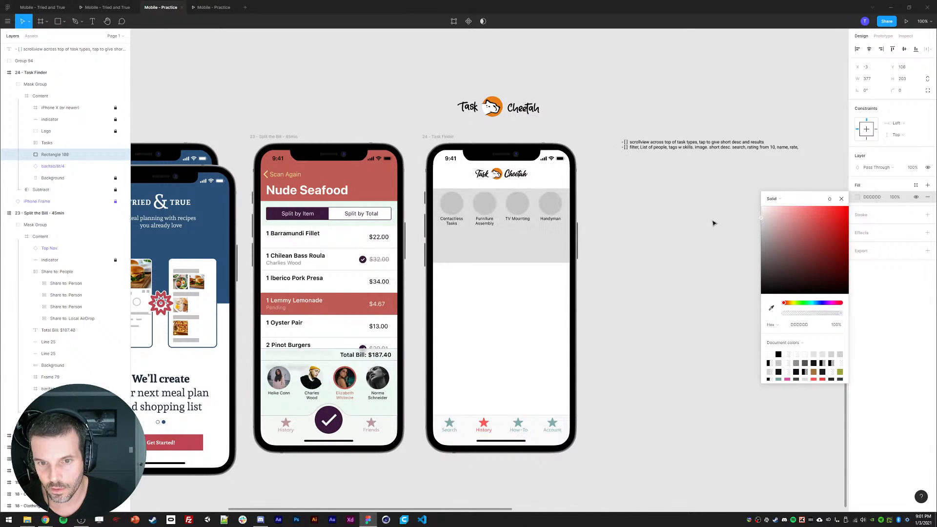
left_click(704, 226)
Nudge the Tasks row slightly down within the grey background rectangle.
left_click(449, 205)
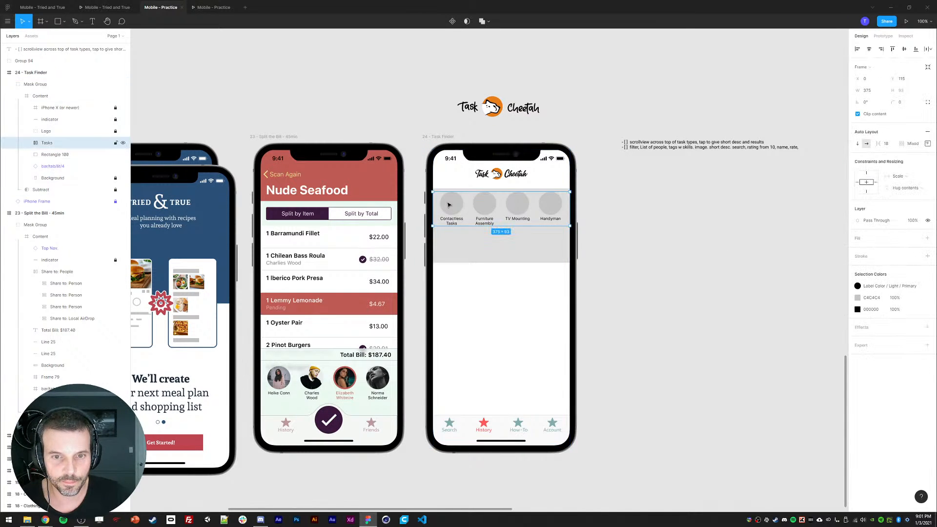
left_click(620, 221)
left_click(500, 262)
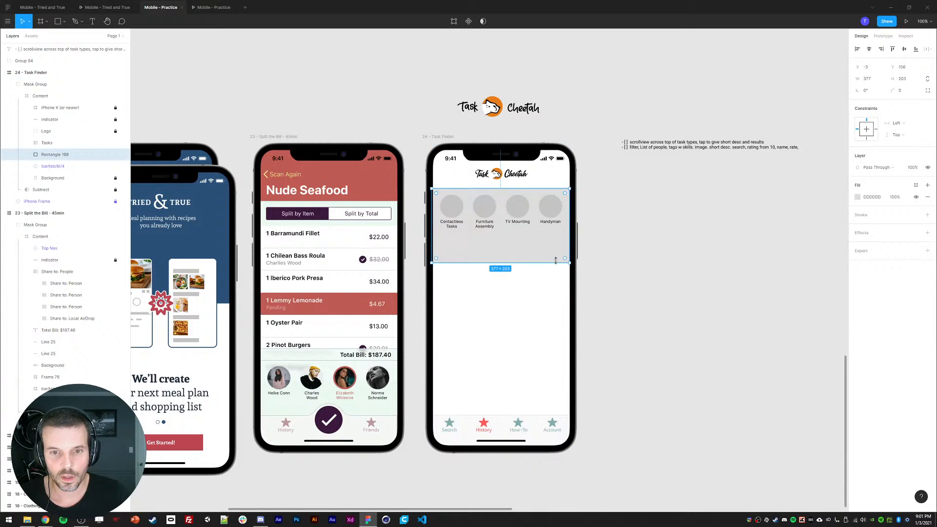
left_click(682, 212)
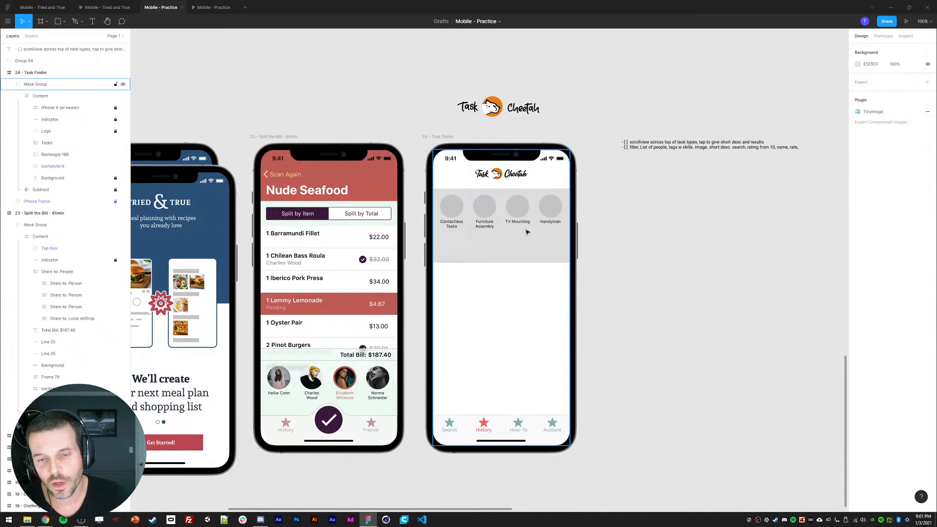
Try a 7 px black stroke with rounded corners on the Handyman circle, and remove the stroke again.
left_click(547, 213, "ctrl")
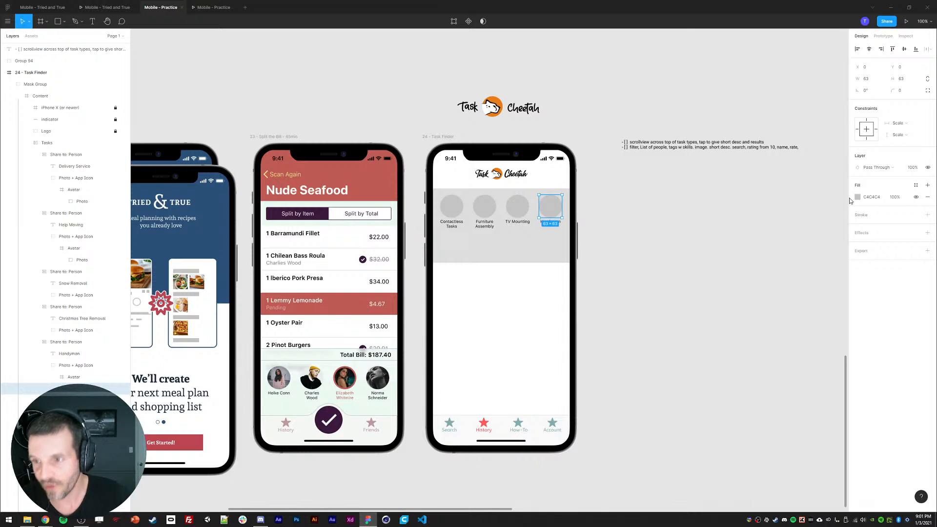
left_click(927, 215)
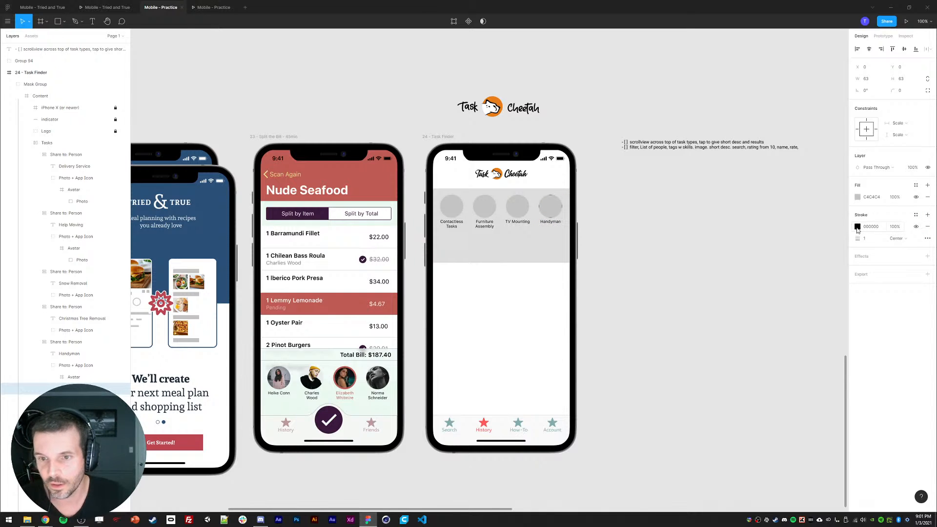
left_click(905, 91)
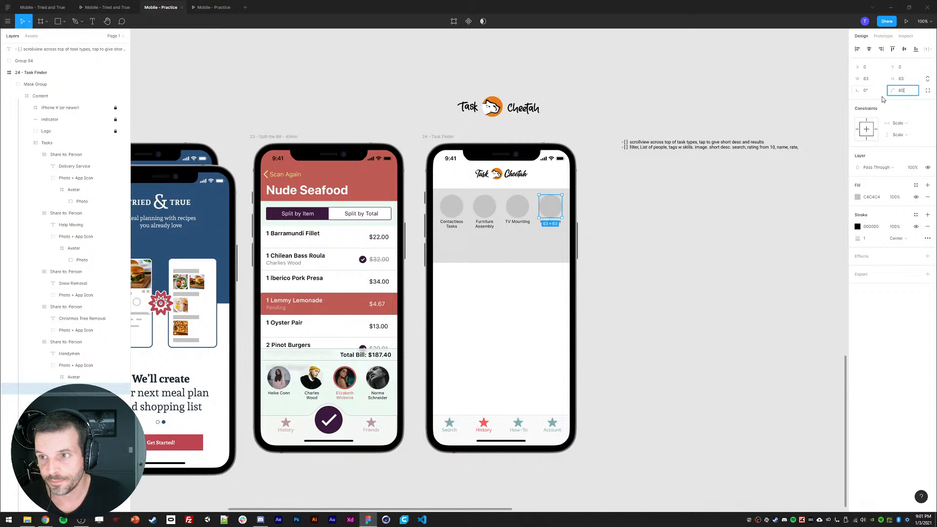
key("Return")
left_click(864, 240)
key("Up")
key("Up")
key("Up")
key("Up")
key("Up")
key("Up")
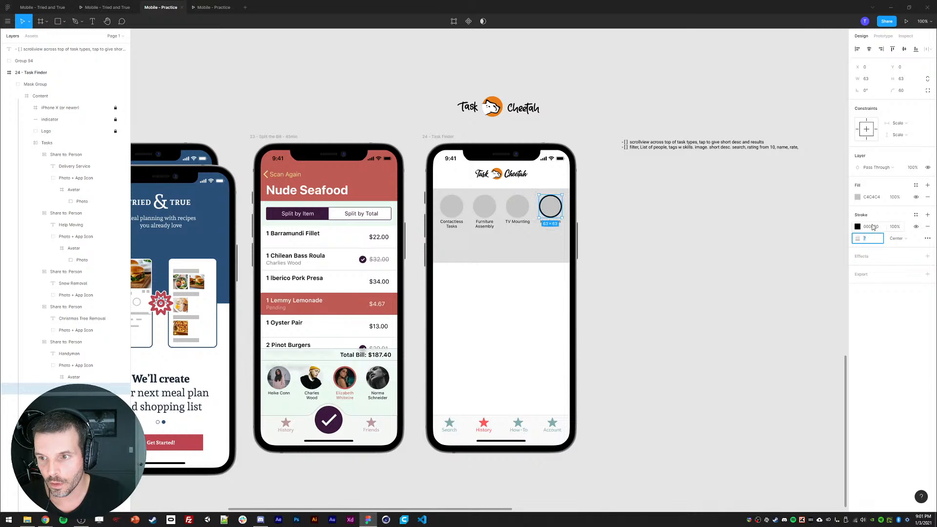
left_click(927, 227)
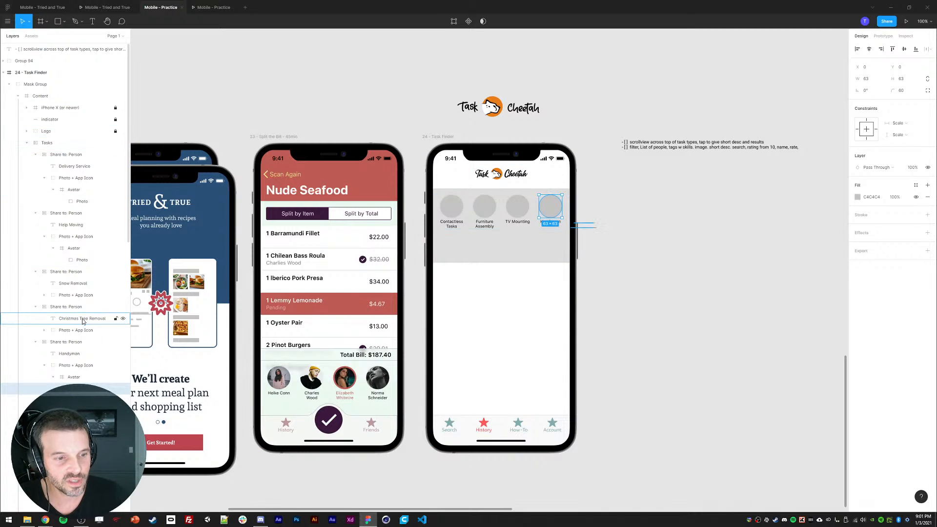
Duplicate the grey background rectangle and shrink the copy to about 82 × 127 behind the Handyman item.
left_click(27, 142)
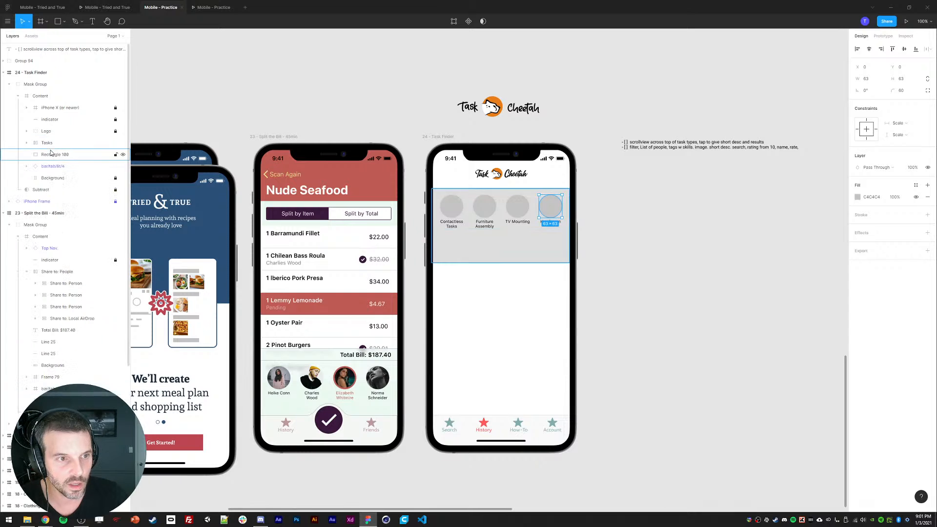
left_click(55, 155)
key("ctrl+d")
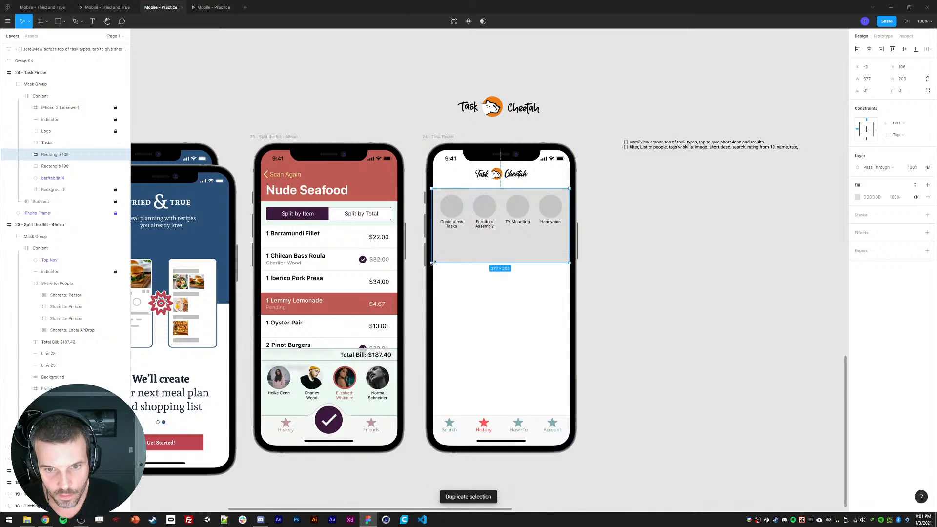
left_click_drag(433, 262, 539, 235)
key("shift+Left")
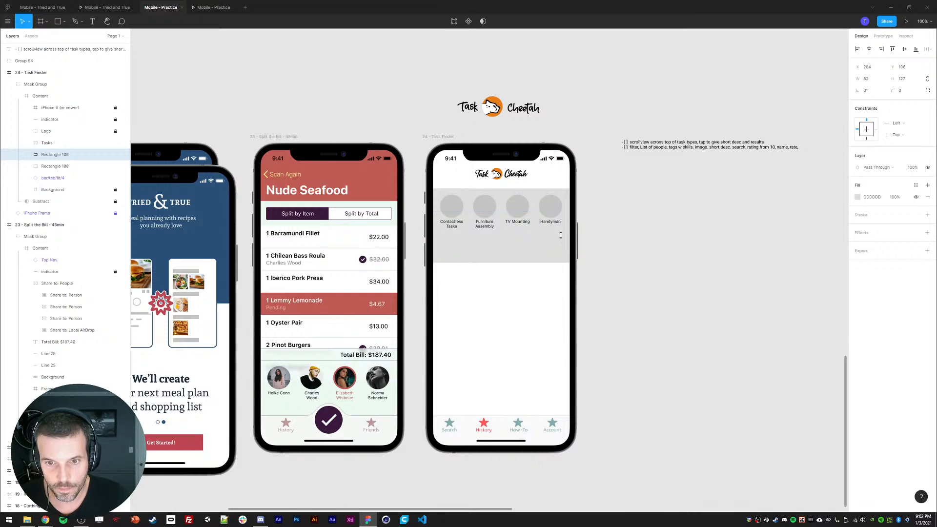
Try widths of 74 and 69 for the small rectangle behind Handyman, and settle on 78.
left_click(867, 80)
type("74")
key("Return")
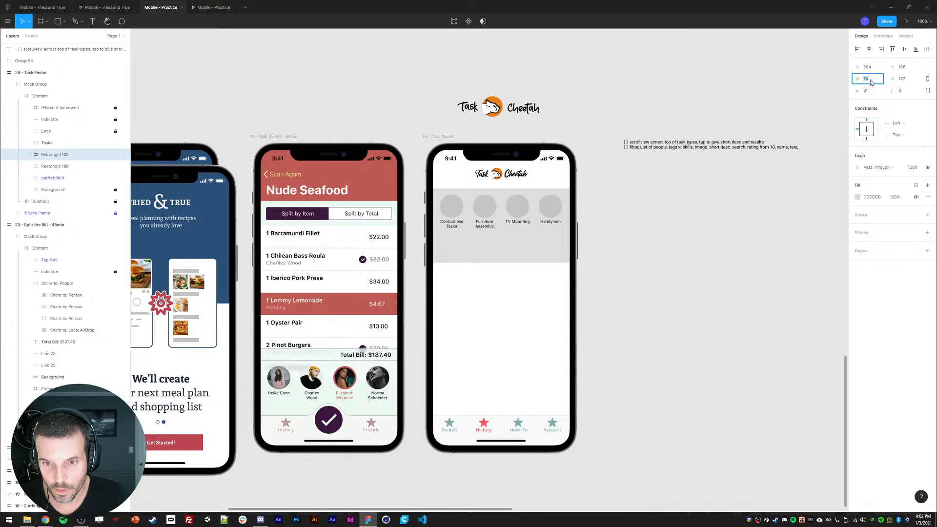
type("69")
key("Return")
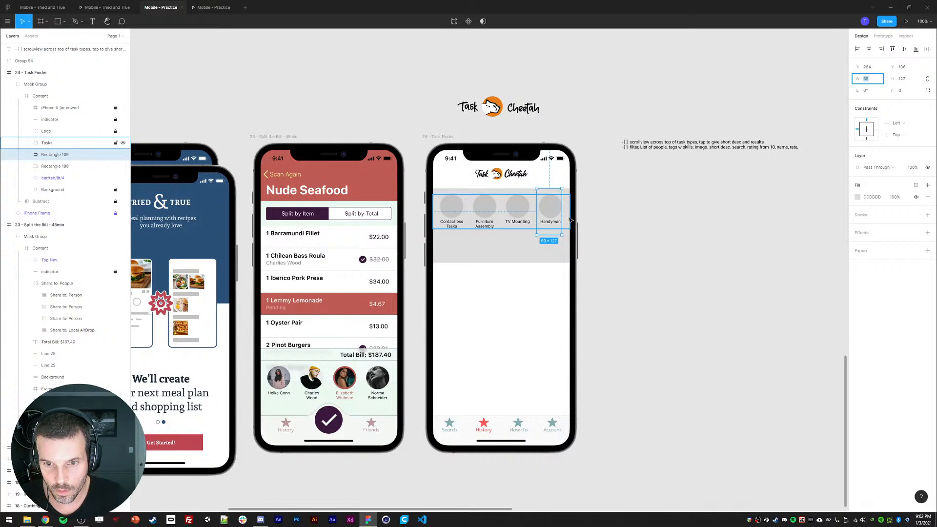
type("78")
key("Return")
Set the fill of the small rectangle behind Handyman to bright red FF0000.
left_click(857, 196)
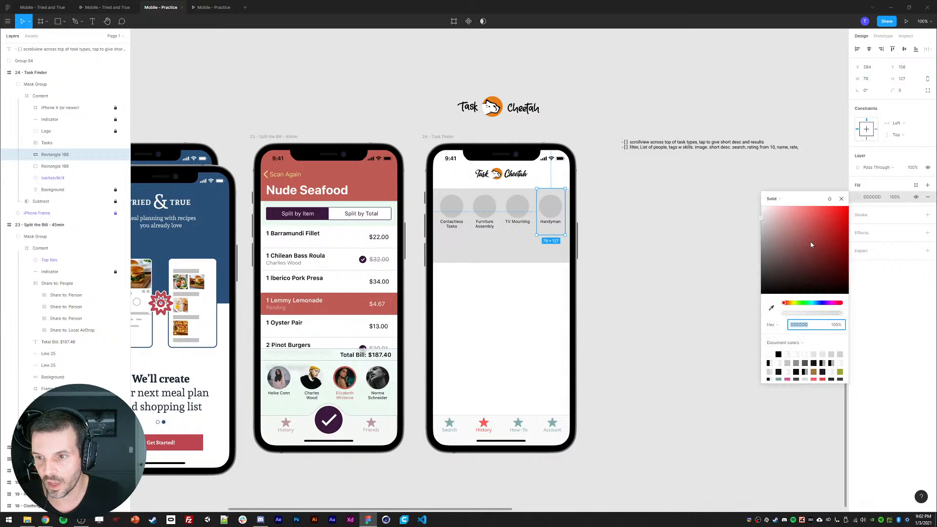
left_click_drag(811, 243, 846, 205)
left_click(840, 199)
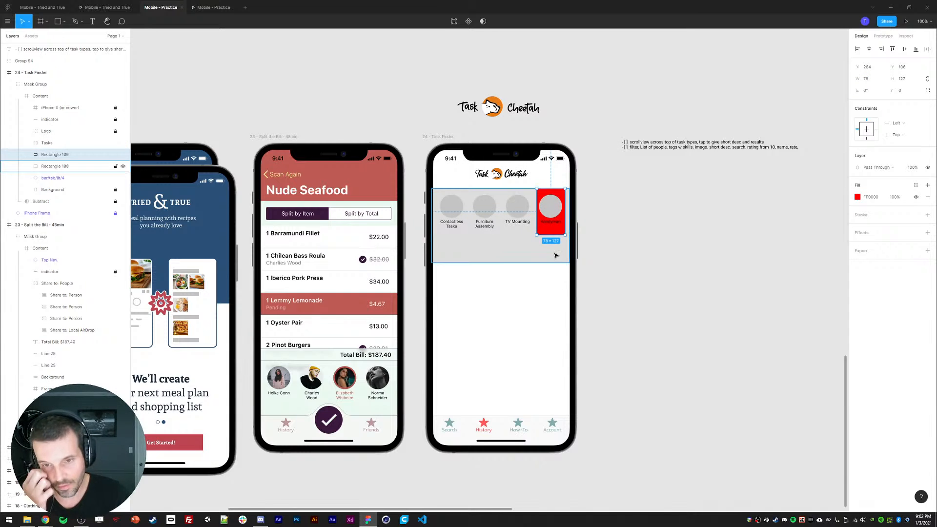
Reshape the red rectangle into a downward-pointing tab by adding a midpoint on its lower edge and raising both lower corners.
key("Return")
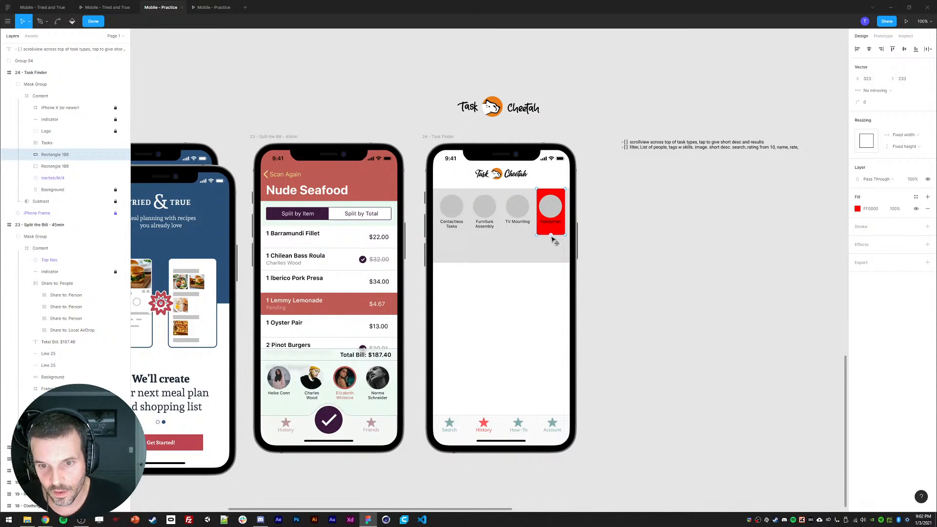
left_click(538, 235)
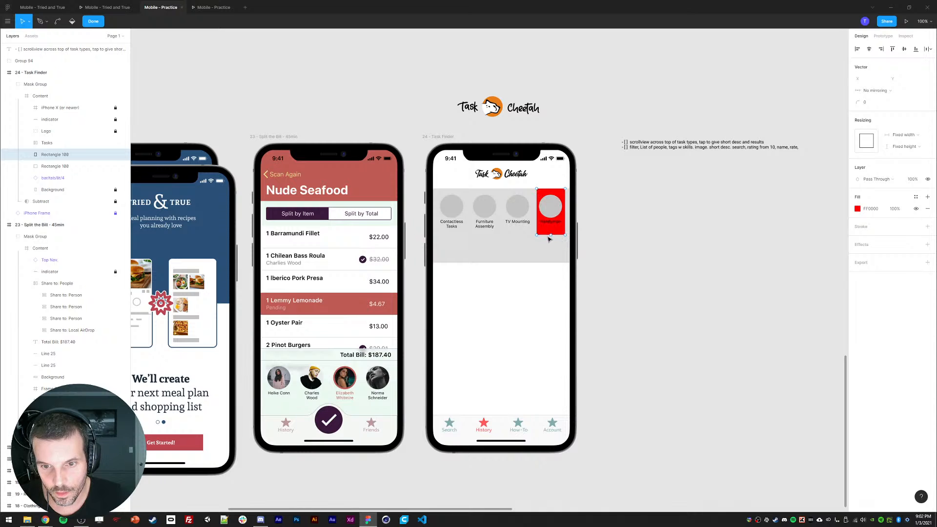
left_click(565, 235, "shift")
key("shift+Up")
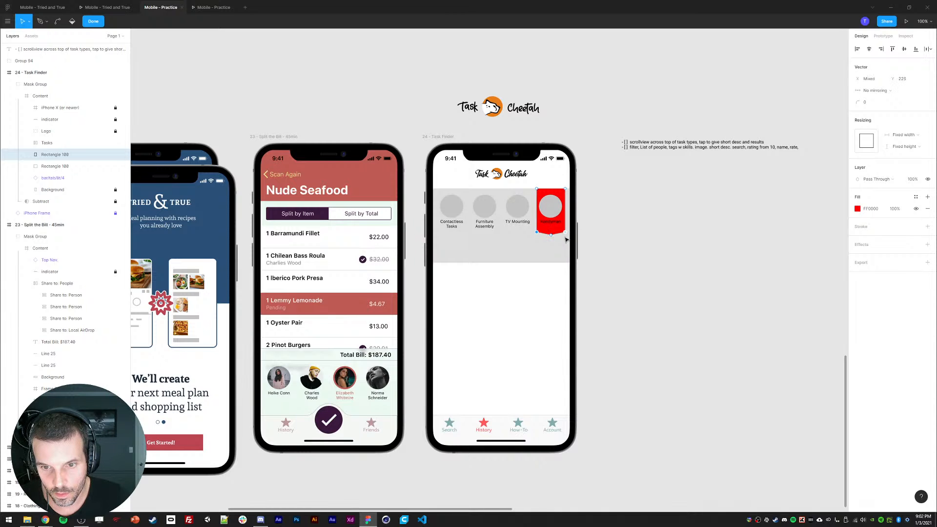
key("Escape")
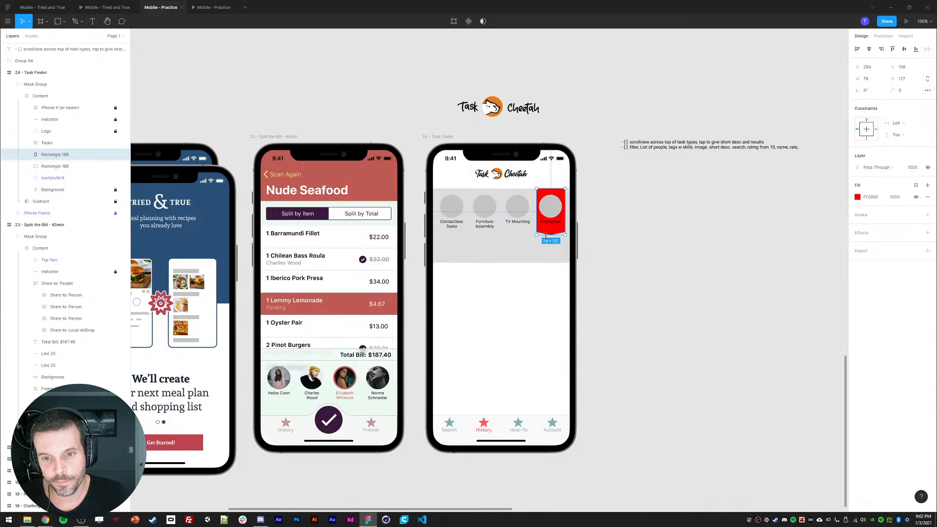
double_click(553, 227)
left_click(551, 235)
left_click(565, 232, "shift")
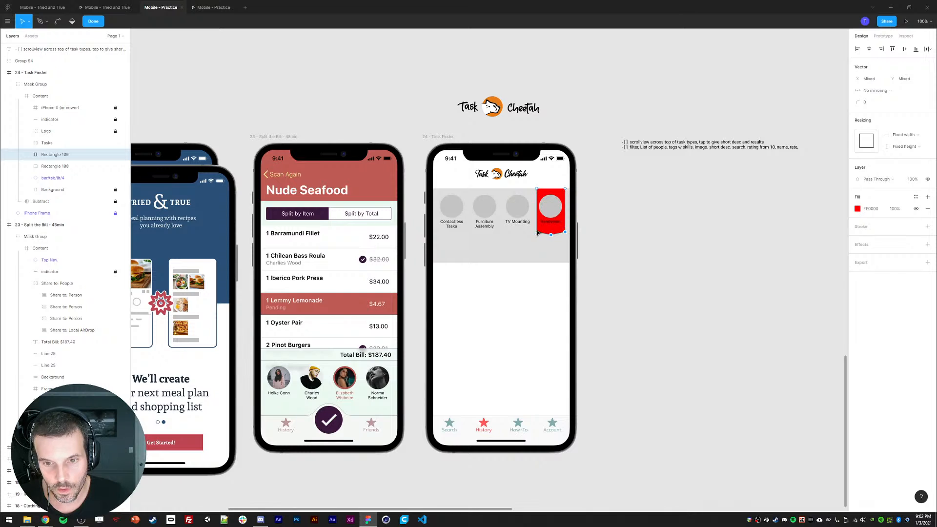
key("Escape")
key("Escape")
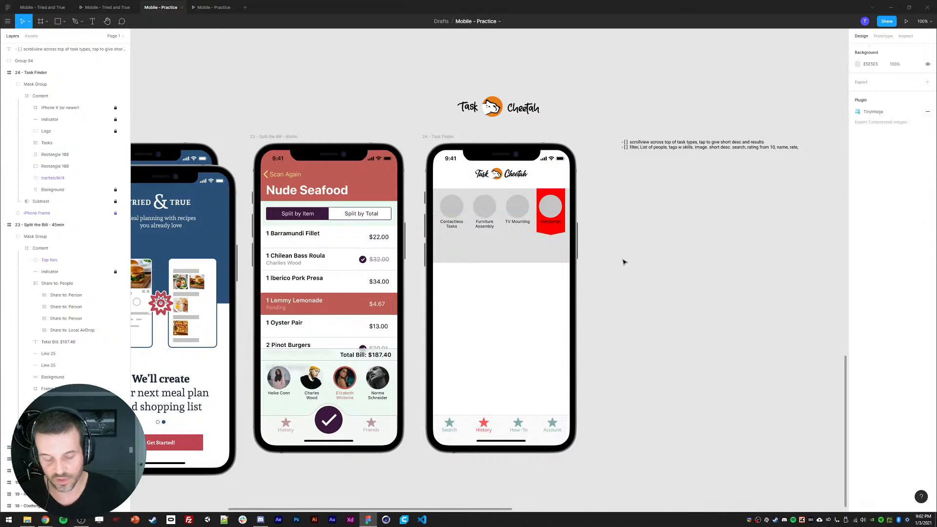
left_click(465, 250)
key("ctrl+d")
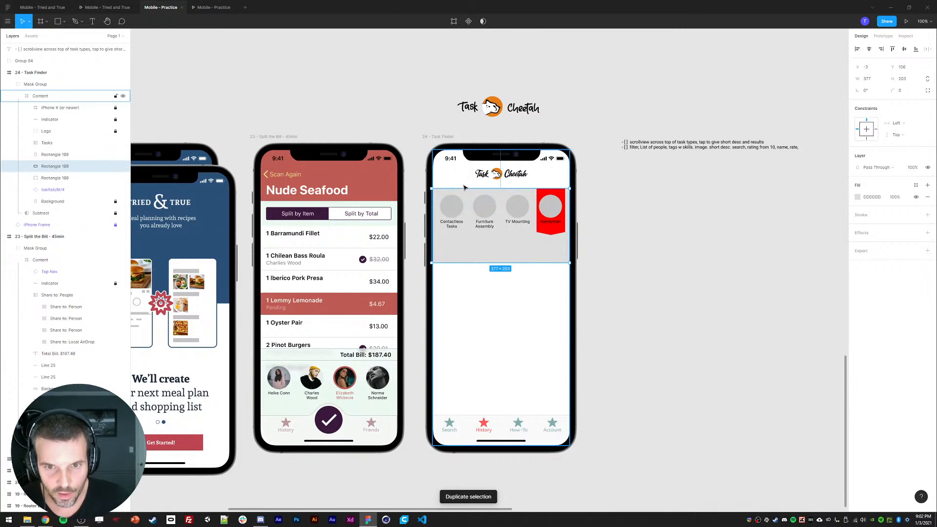
double_click(481, 224)
key("Escape")
key("Delete")
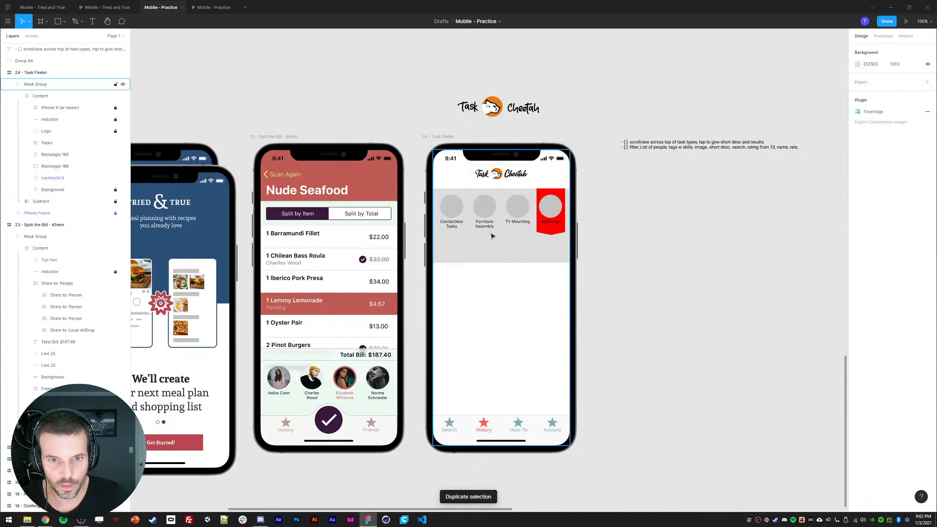
Draw a horizontal line about 376 wide across the grey area below the task types and move it under Tasks in the Content group.
key("l")
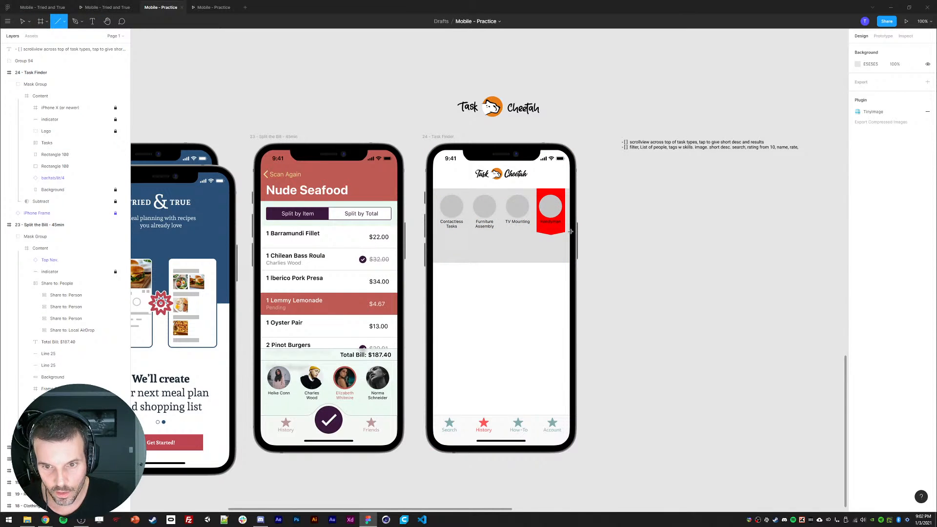
left_click_drag(571, 232, 434, 237)
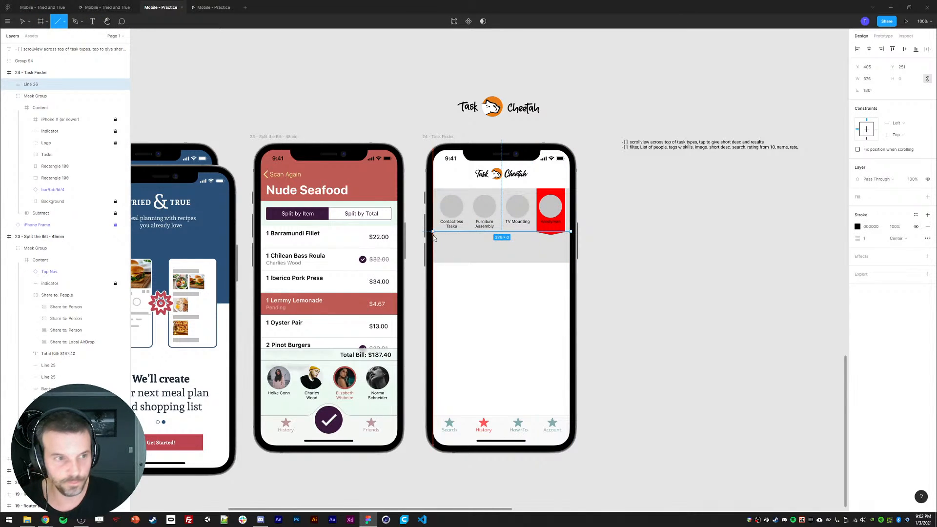
left_click_drag(31, 85, 44, 164)
Delete the spare Task Cheetah logo group above the Task Finder frame.
left_click(15, 61)
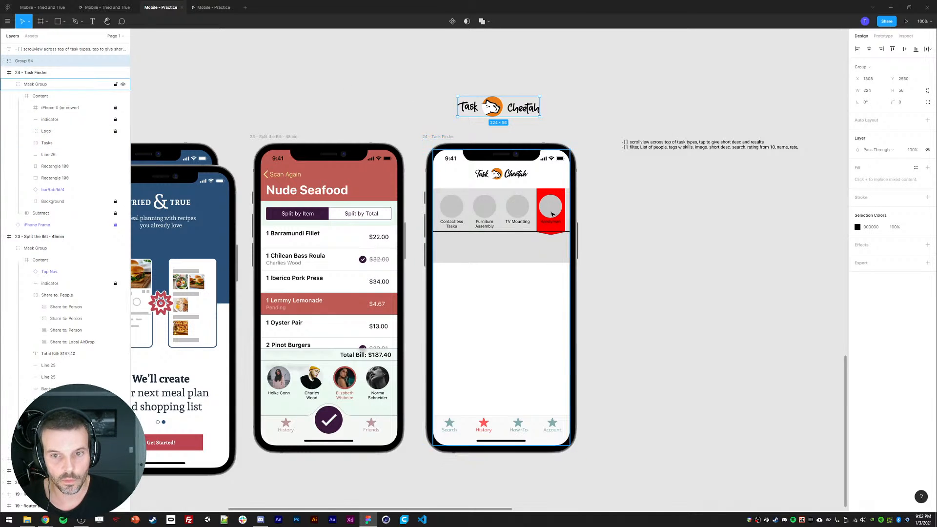
key("Delete")
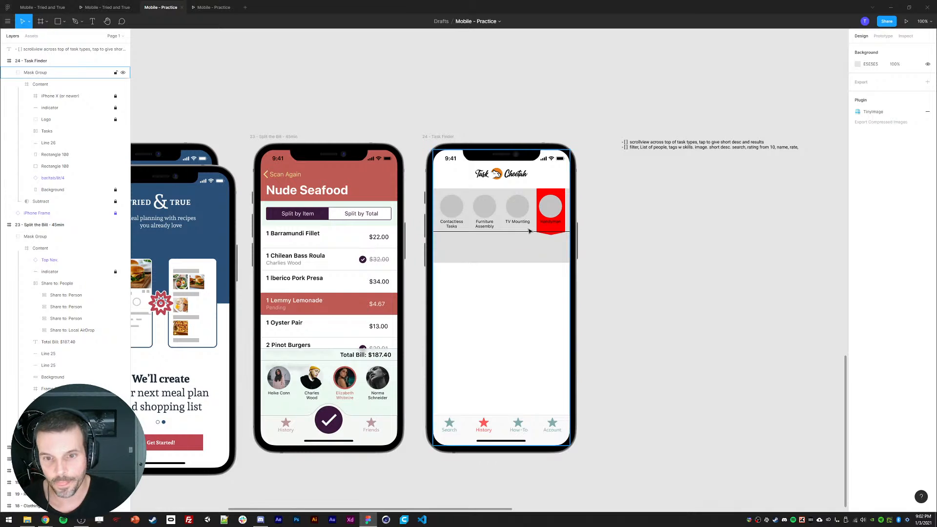
Place the new line behind the red tab in the layer order and shift it slightly lower on the grey area.
left_click(47, 143)
left_click_drag(45, 145, 46, 161)
left_click(658, 276)
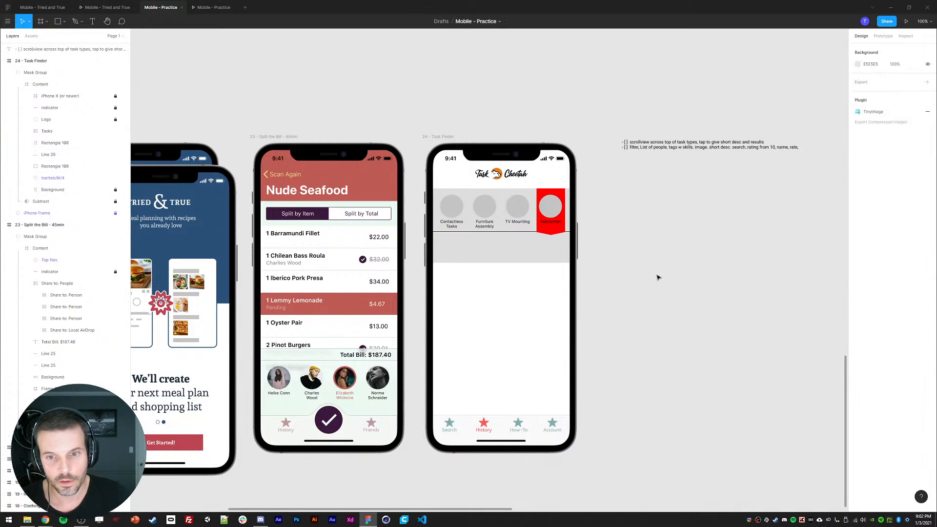
left_click(466, 232)
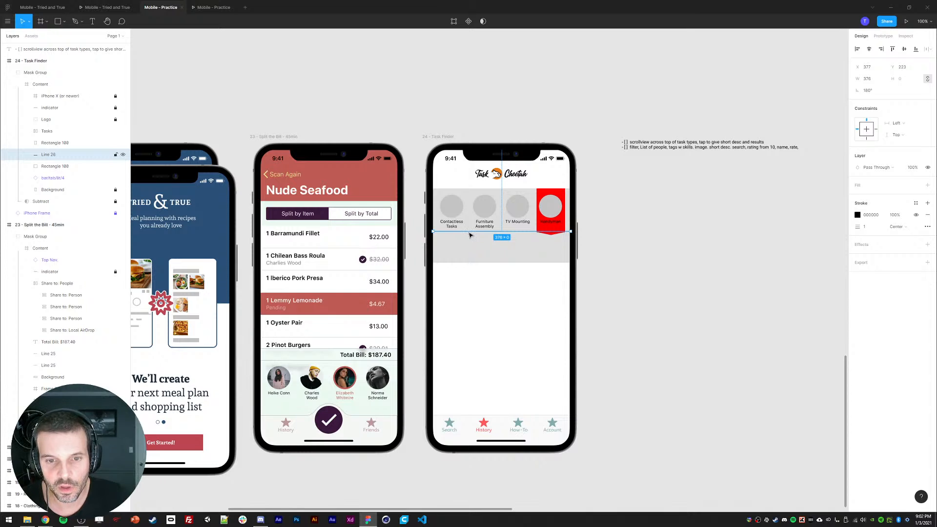
left_click(610, 267)
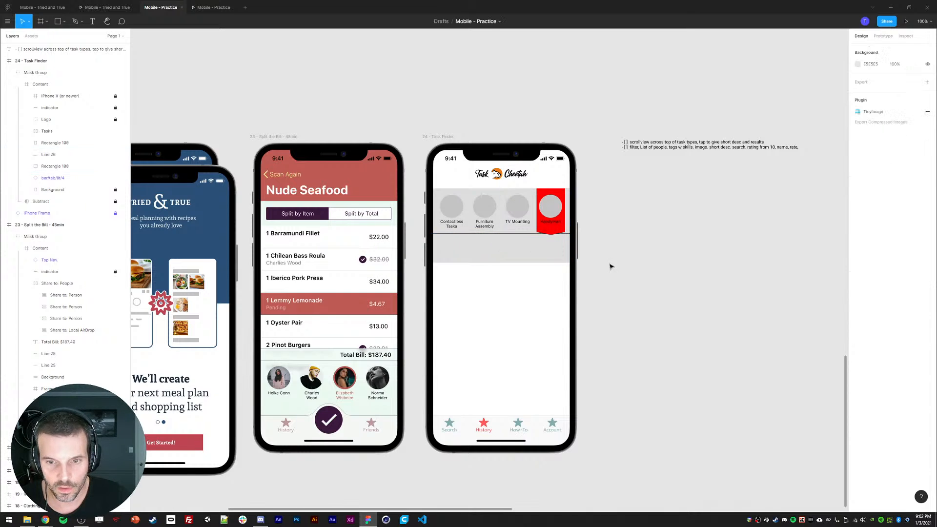
Lower the bottom points of the red Handyman tab slightly so its corners meet the line.
double_click(559, 229)
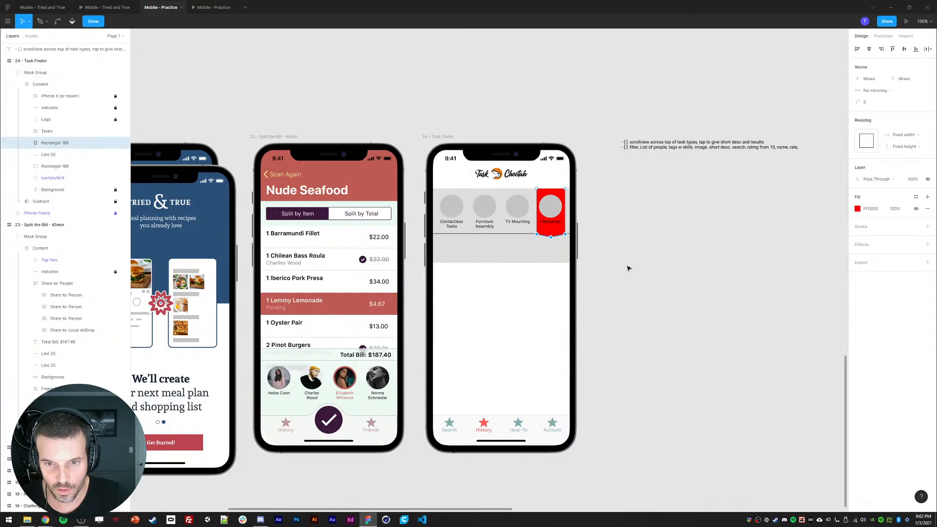
left_click(649, 269)
key("Escape")
key("Escape")
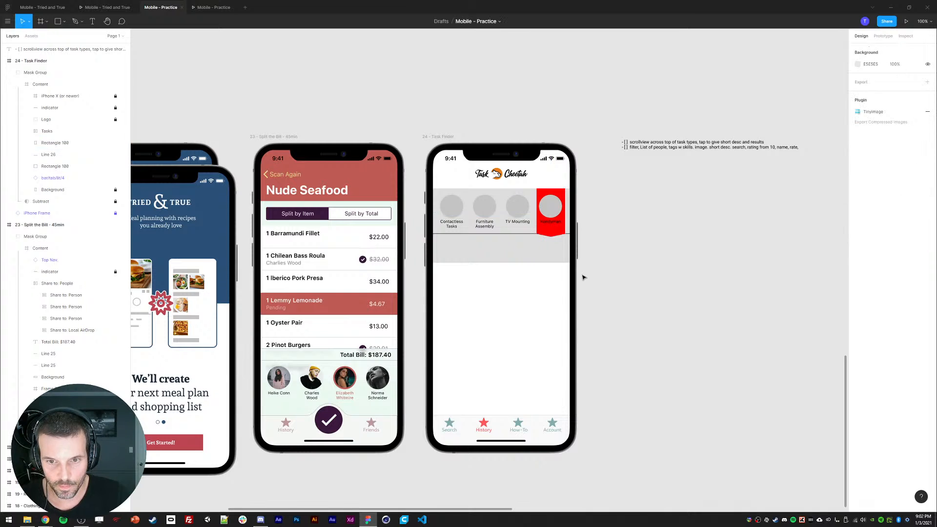
Add a text layer reading "One-day tasks" in the grey area below the line.
key("t")
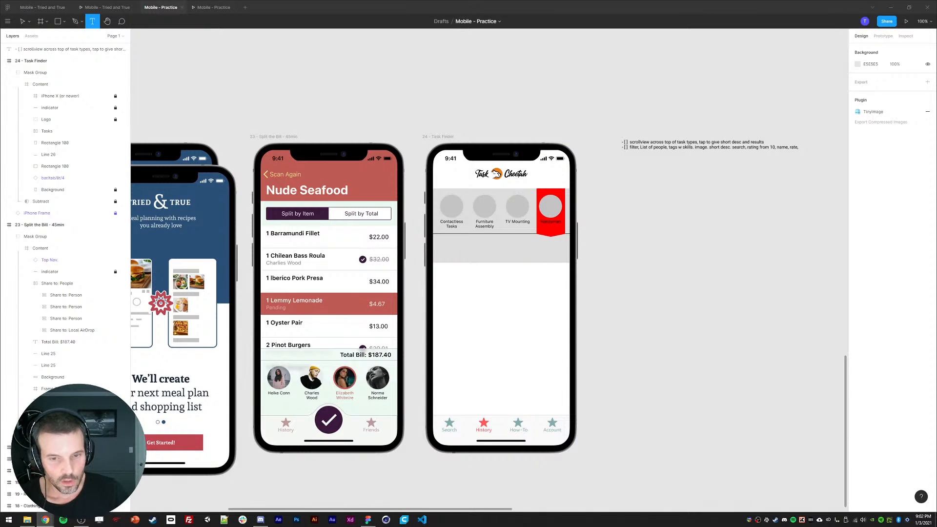
left_click(480, 249)
type("t")
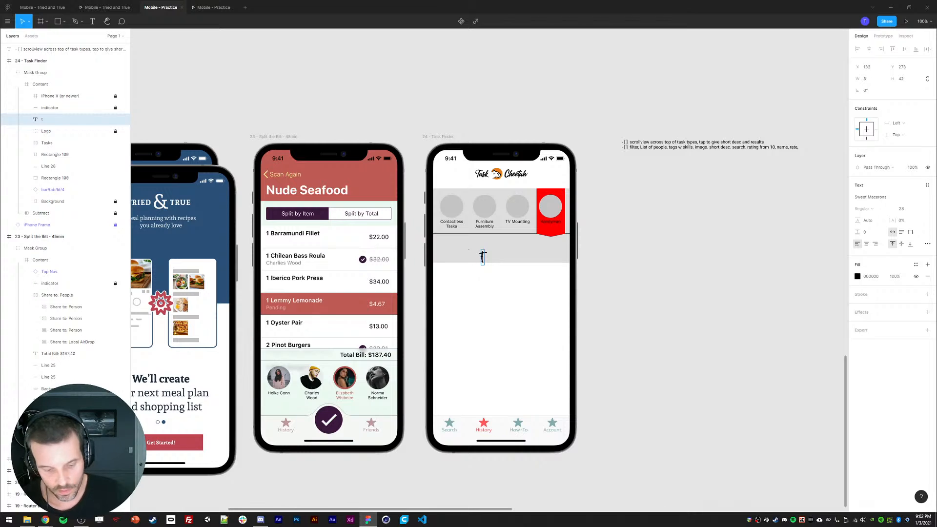
type("One-d")
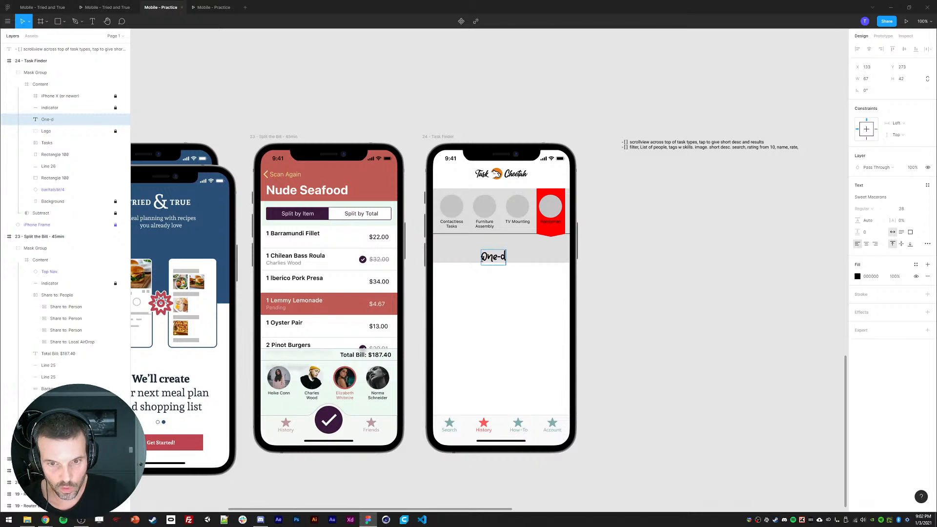
type("ay aasks")
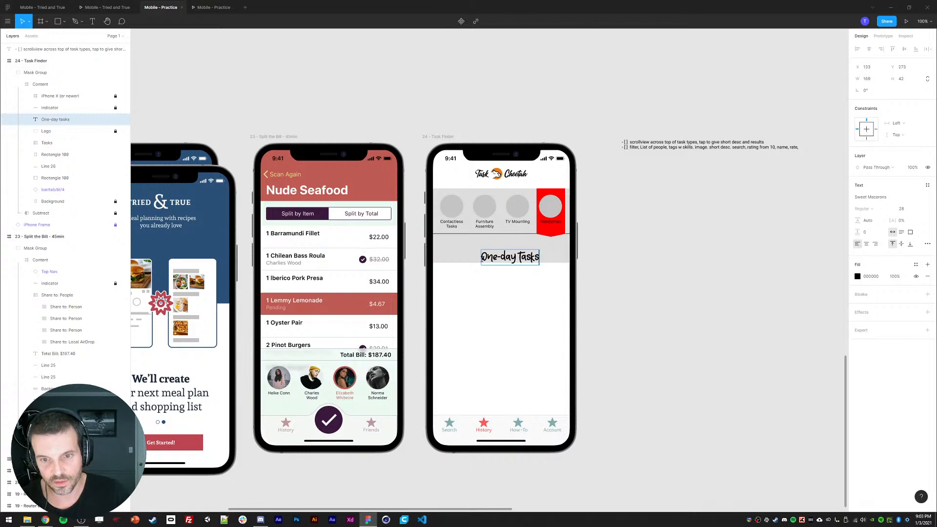
key("Escape")
Set the "One-day tasks" text to Roboto at size 14.
left_click(915, 198)
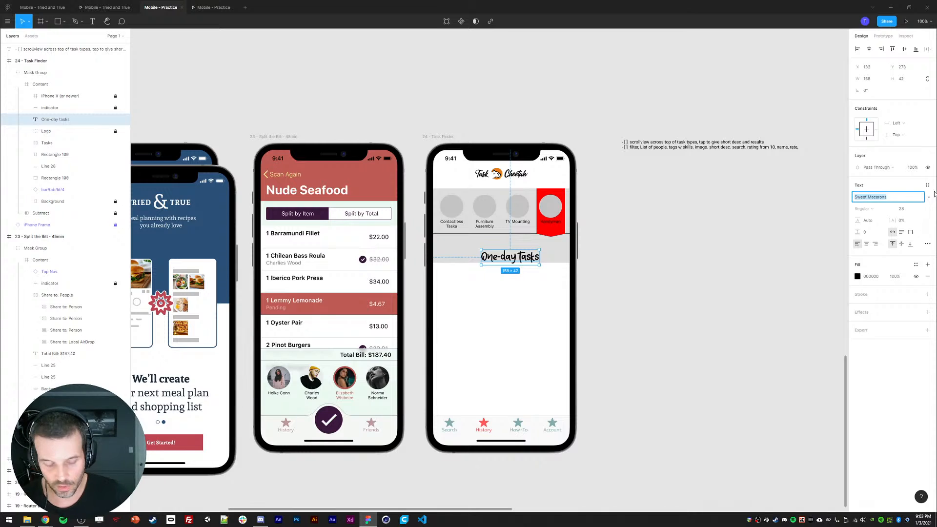
type("roboto")
key("Return")
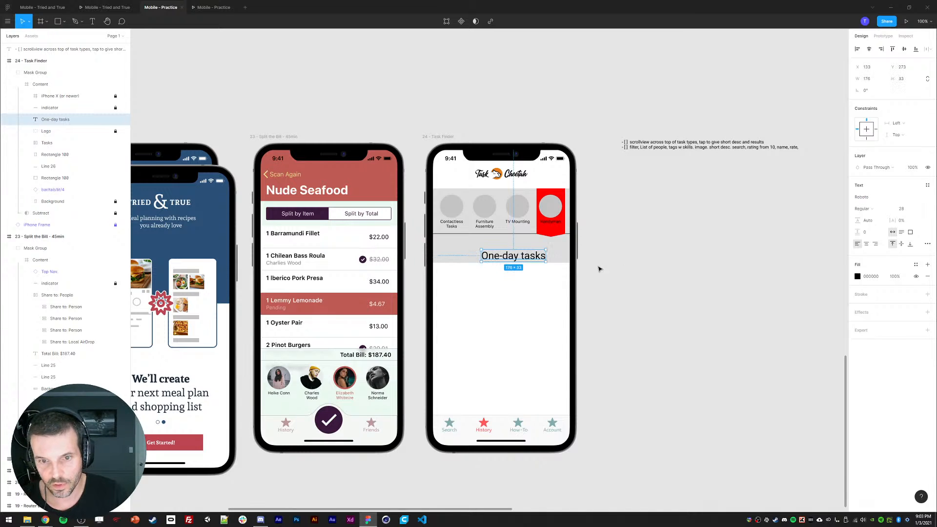
left_click(906, 208)
type("1")
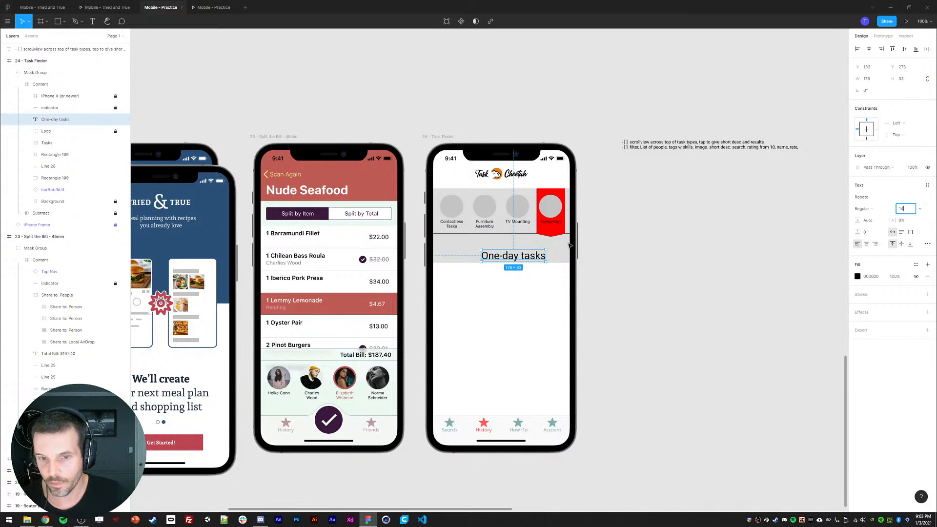
type("4")
key("Return")
Position the "One-day tasks" text box at X 24, Y 242 below the line and set its width to 326.
left_click_drag(497, 253, 569, 247)
left_click(852, 68)
left_click(870, 79)
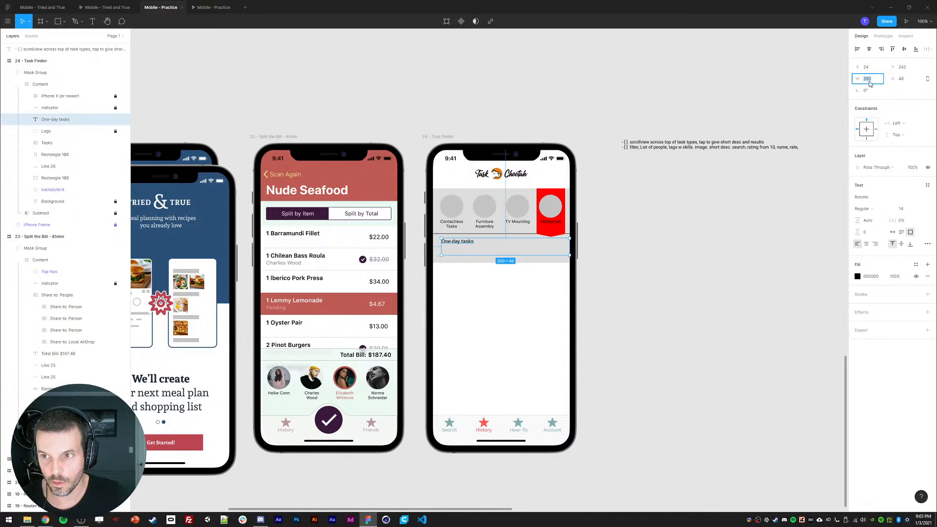
type("326")
key("Return")
Extend the description to read "One-day tasks that don't require city permitting, like basic elecitrical work,".
key("Return")
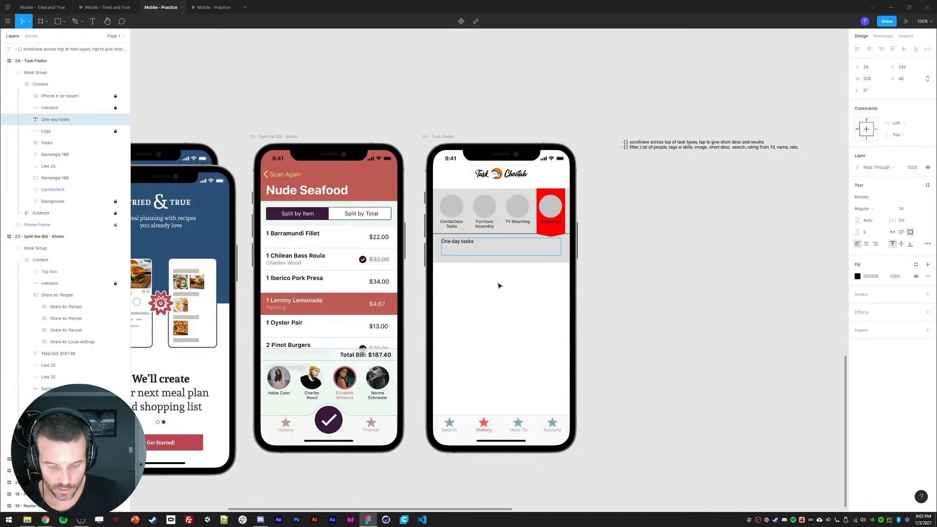
type("that don't")
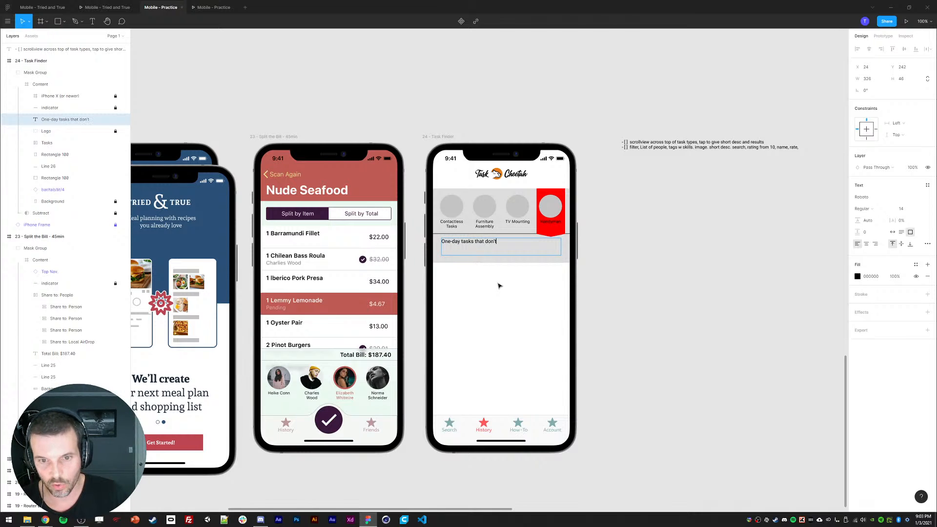
type(" require city ")
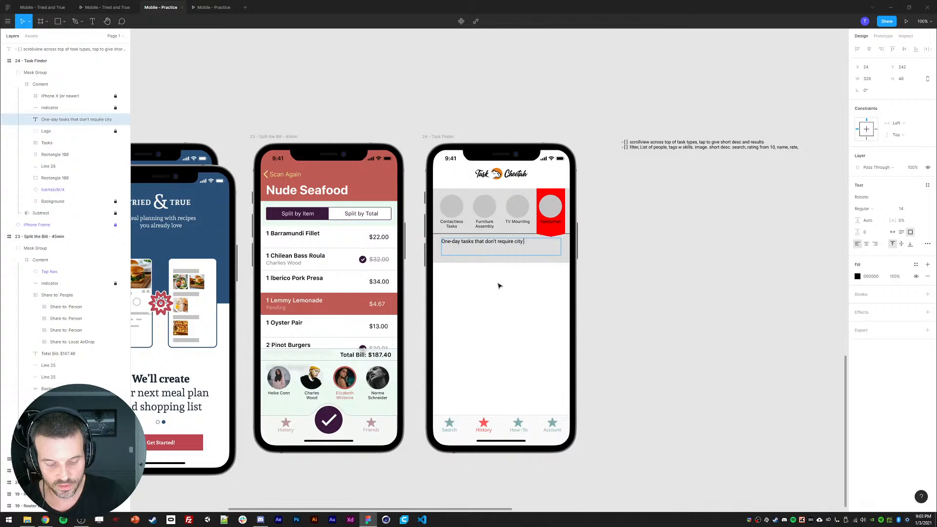
type("permitting.")
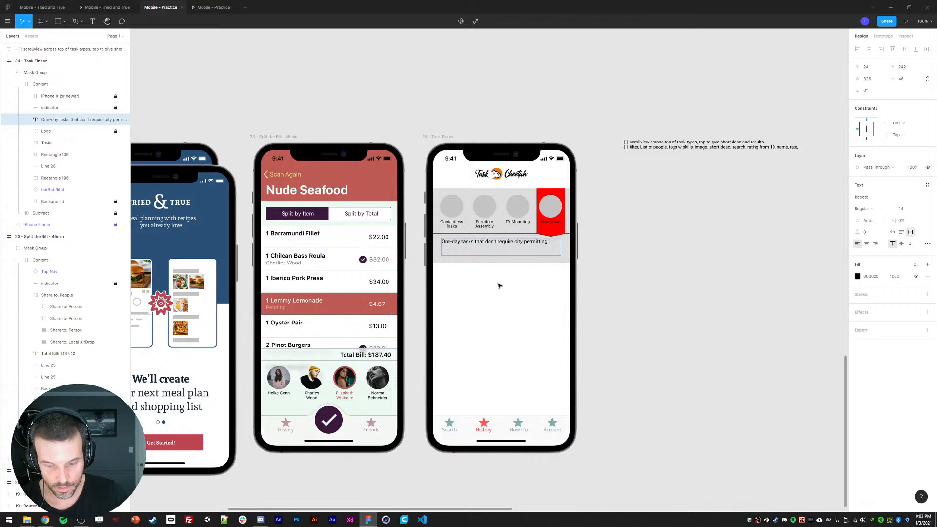
type("M")
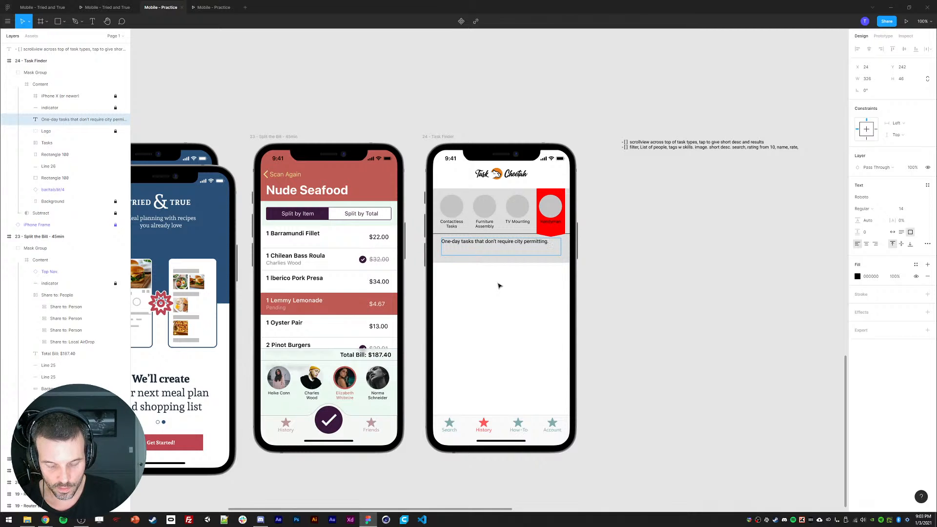
key("BackSpace")
type(",")
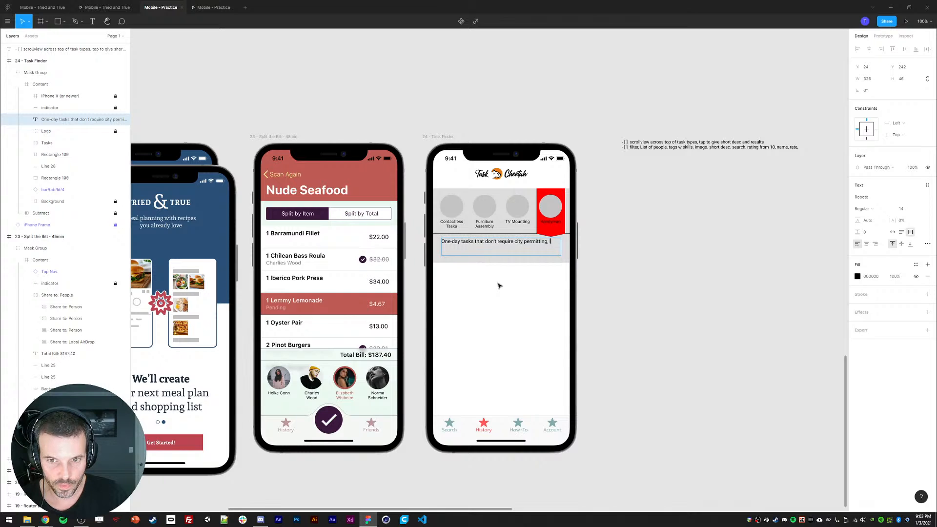
type("mike basic e")
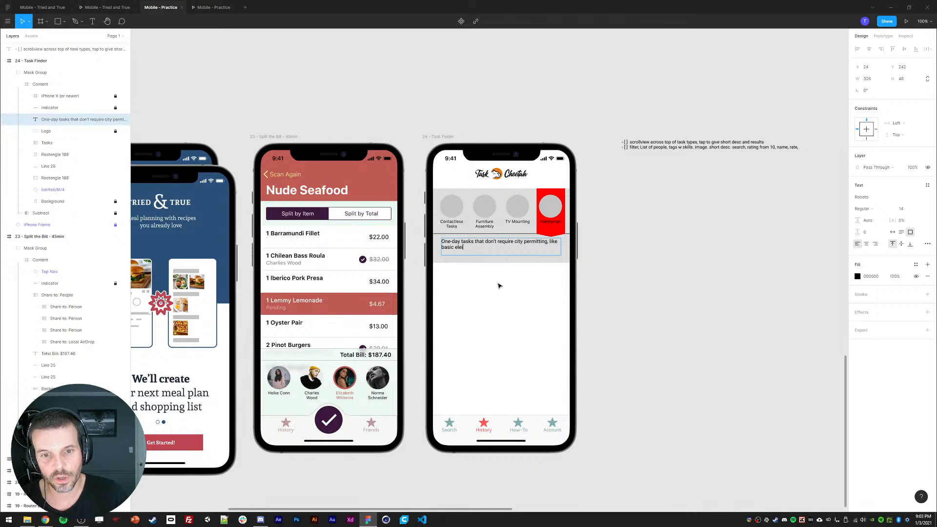
type("lecitrical work")
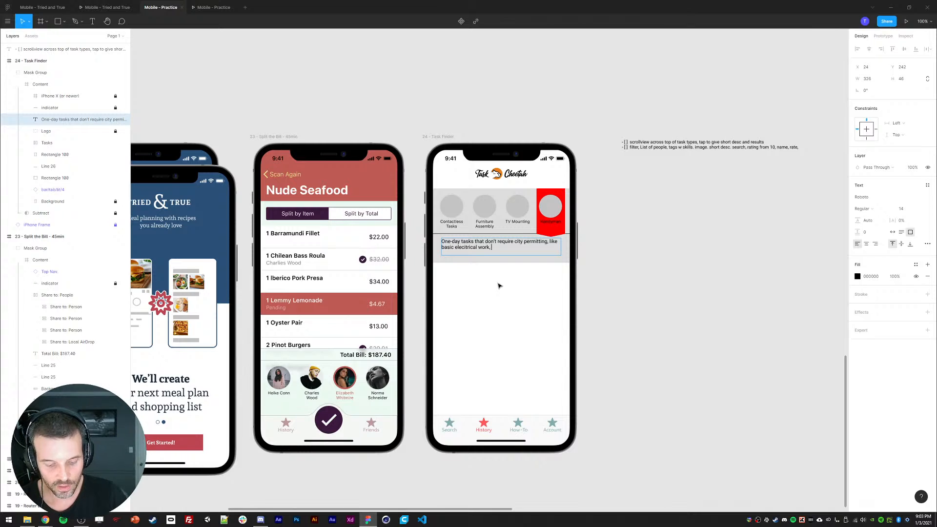
Try "landscaping" and "pipe cleaning," as the next example in the Handyman description.
type(", landscaping")
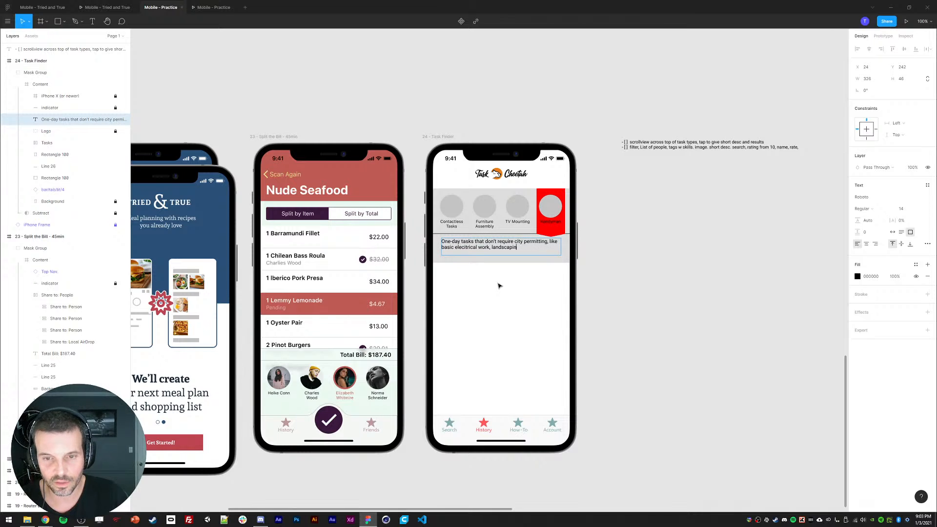
key("BackSpace")
key("BackSpace")
key("BackSpace")
key("BackSpace")
key("BackSpace")
key("BackSpace")
key("BackSpace")
key("BackSpace")
key("BackSpace")
key("BackSpace")
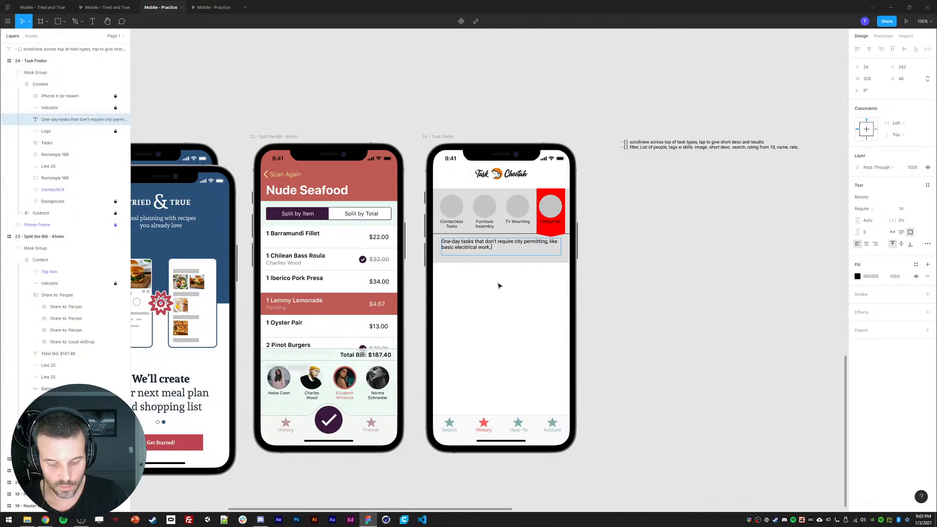
type("pipe cleaning,")
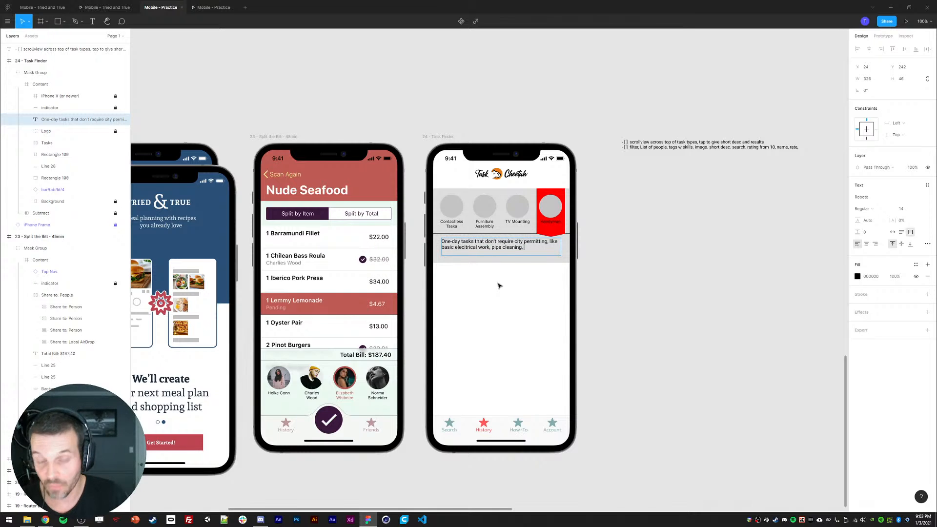
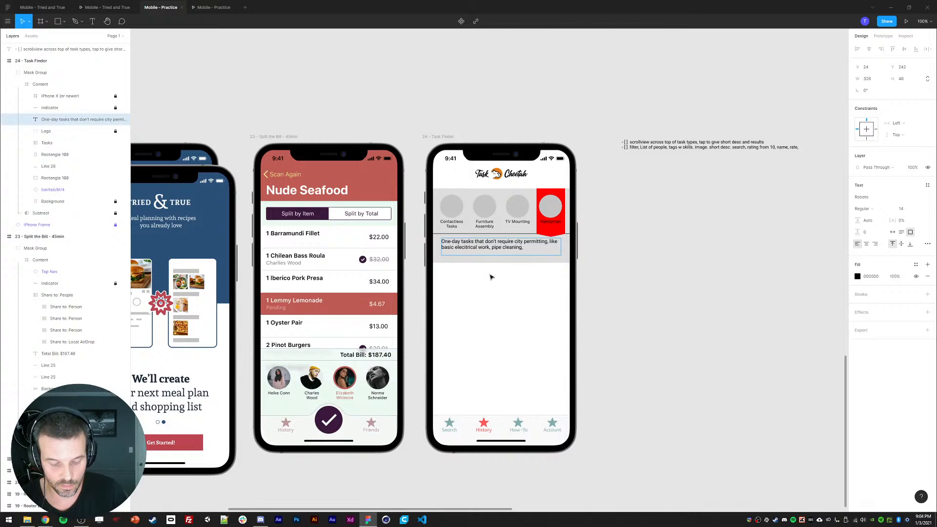
type("an")
key("BackSpace")
key("BackSpace")
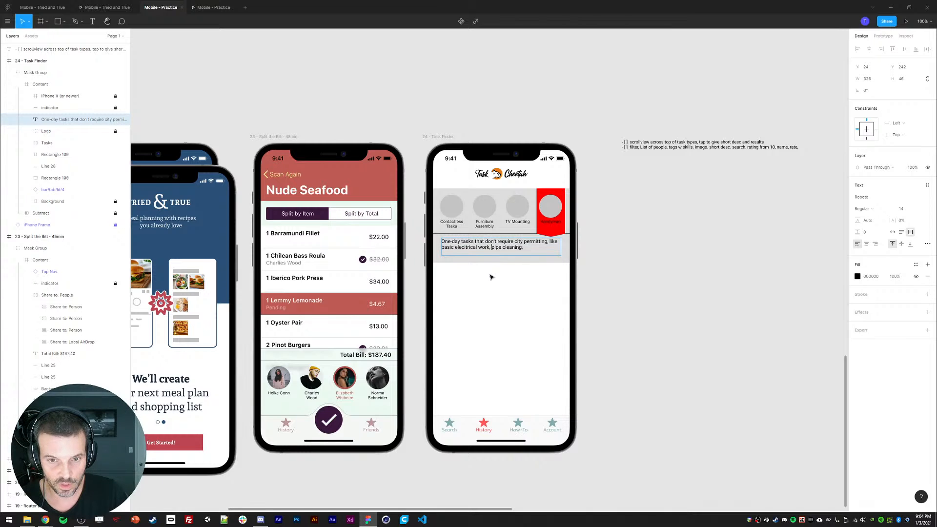
Replace "pipe cleaning," in the Handyman description with "hanging fans,".
left_click_drag(492, 247, 526, 248)
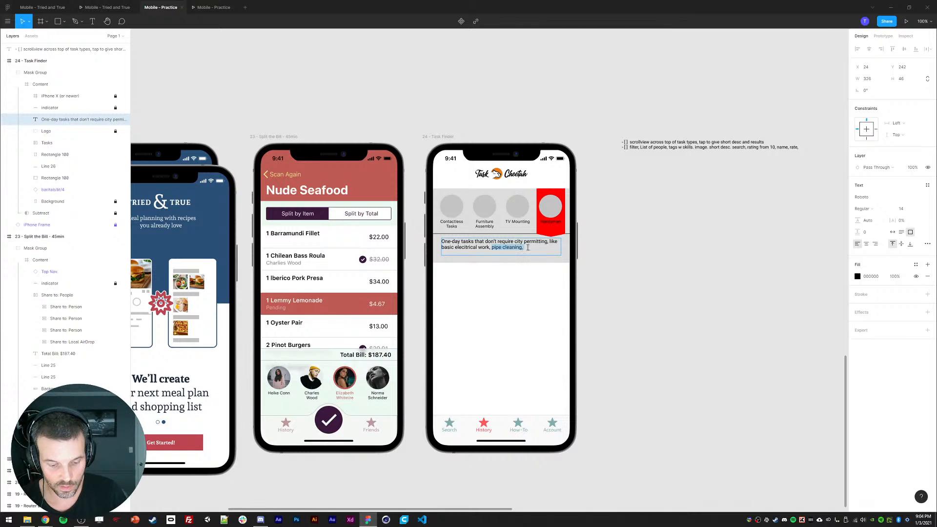
type("elec")
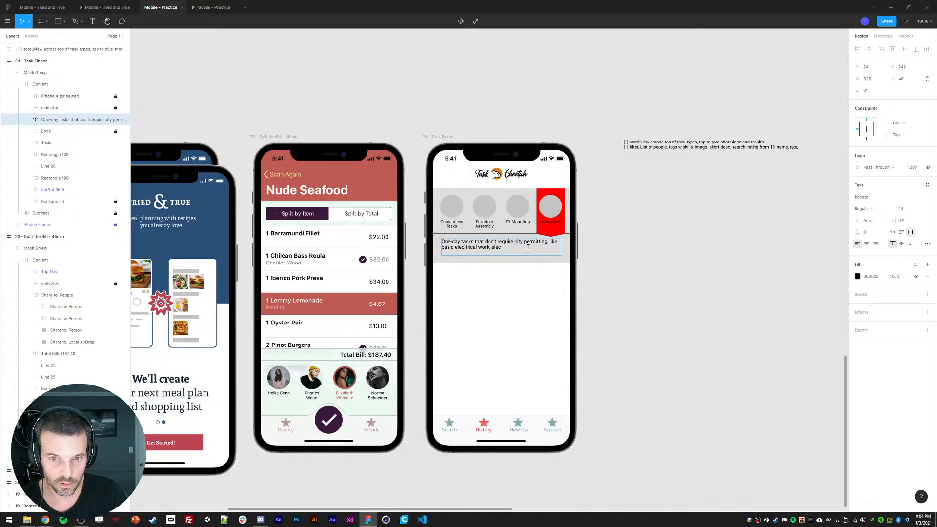
type("trin")
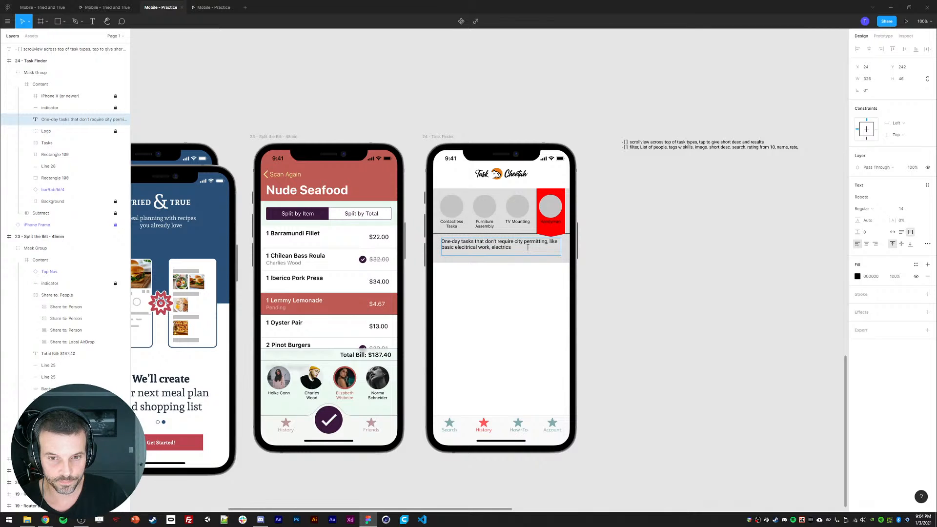
type(" ins")
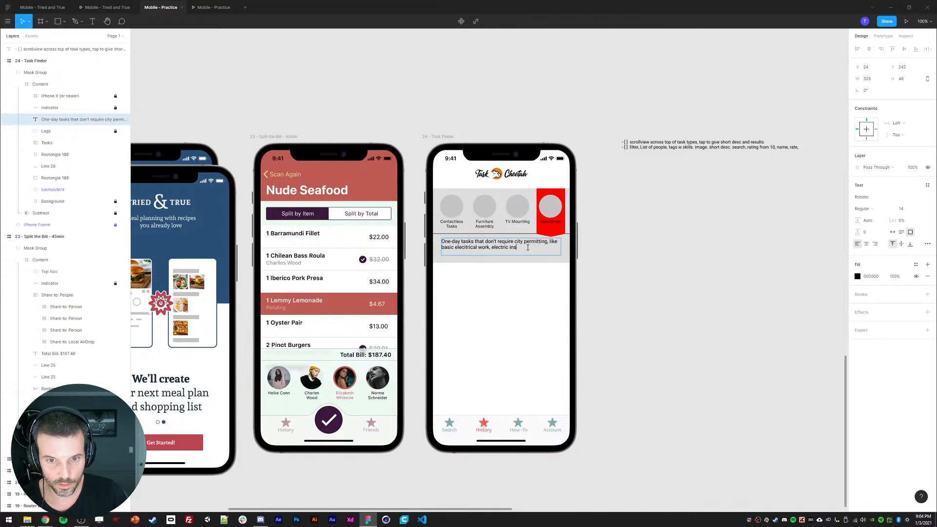
key("BackSpace")
key("BackSpace")
key("BackSpace")
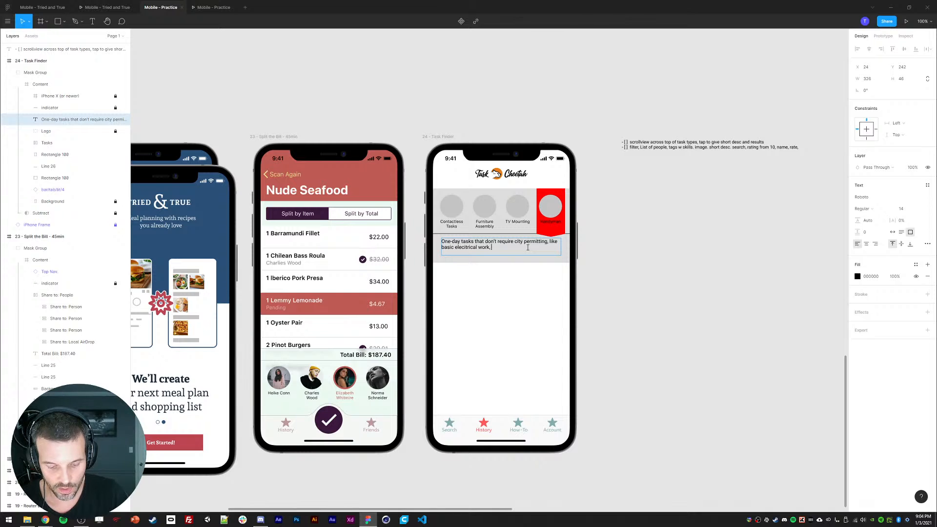
type("hanging fans,")
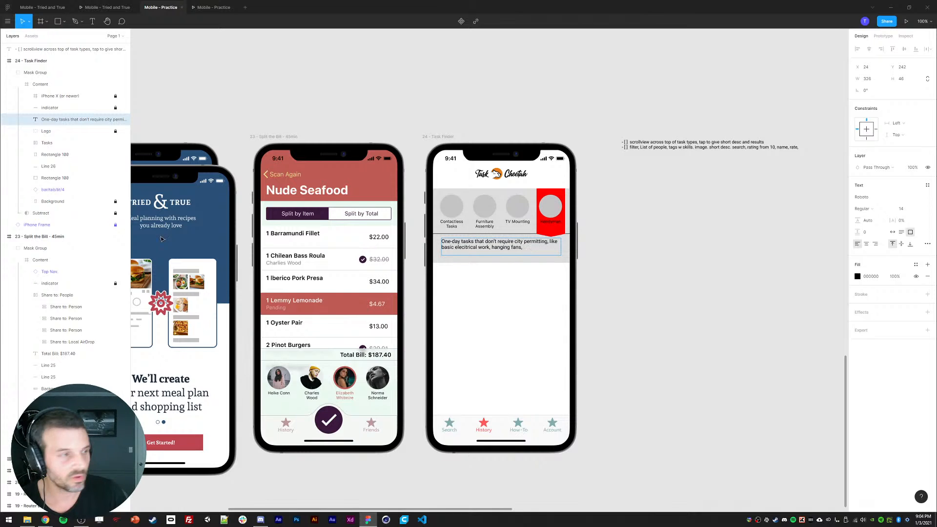
key("alt+Tab")
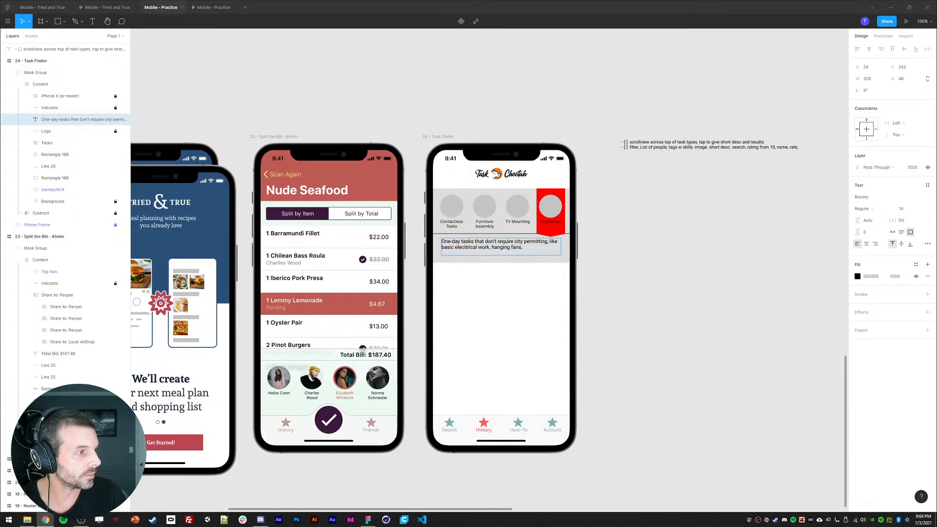
left_click(530, 249)
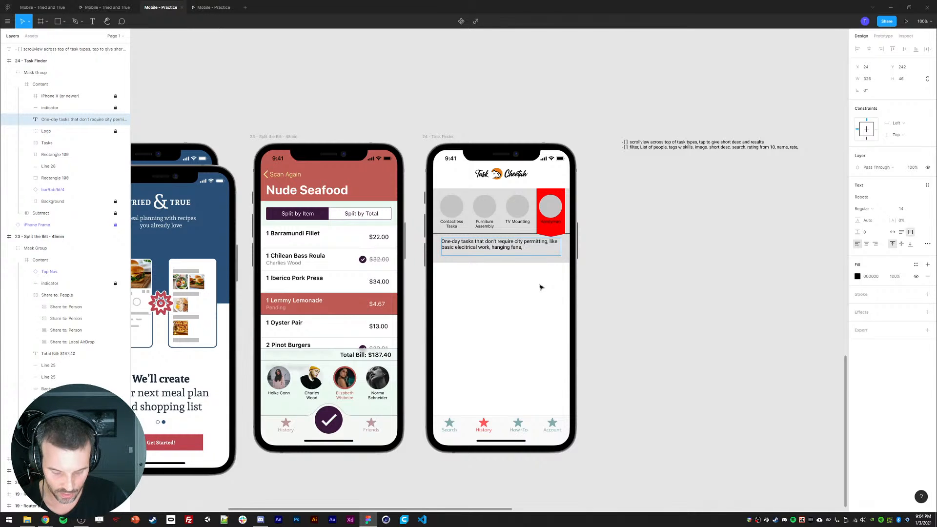
type("installing")
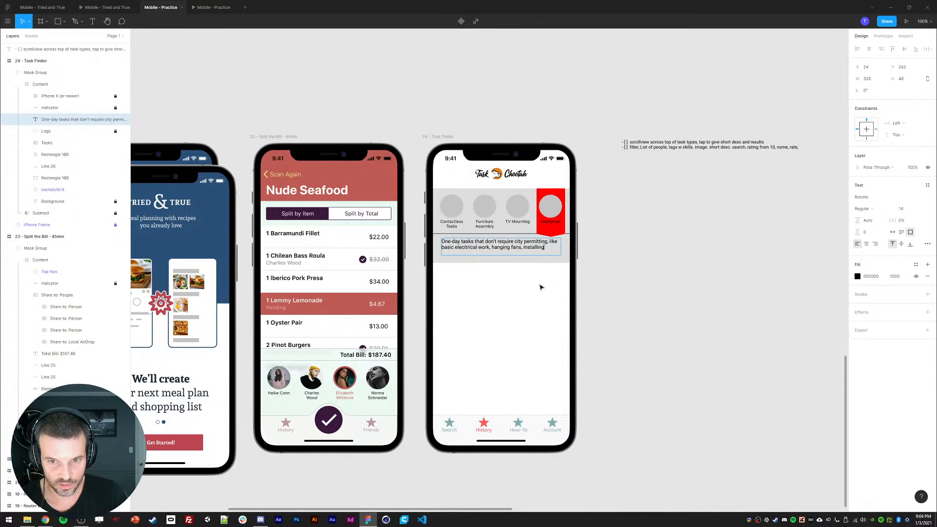
key("BackSpace")
key("BackSpace")
key("BackSpace")
key("BackSpace")
key("BackSpace")
key("BackSpace")
key("BackSpace")
key("BackSpace")
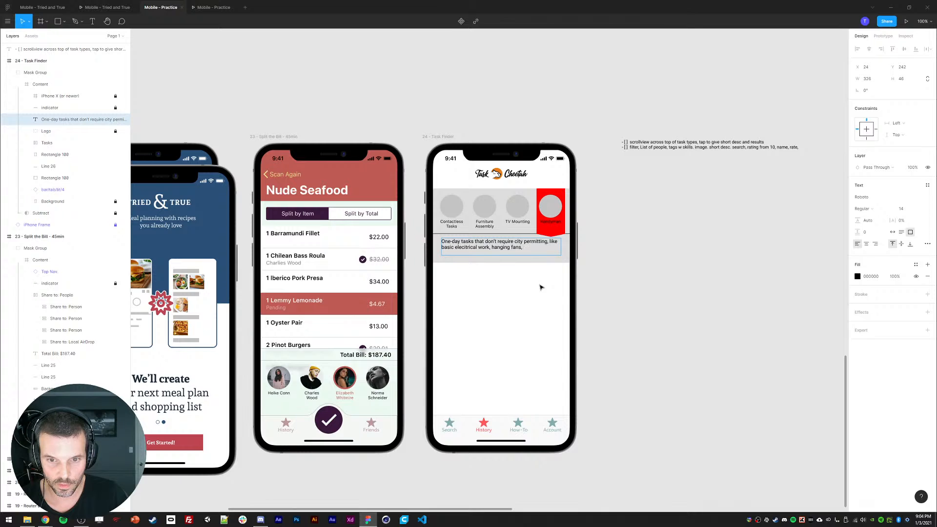
Finish the description's last sentence so it ends "hanging fans or photos, and moving furniture".
type("or")
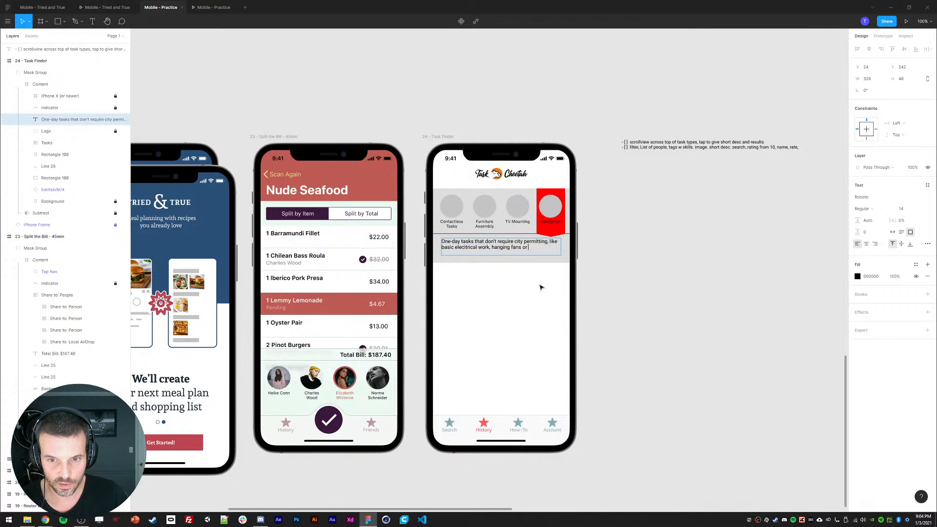
type(" photos, and")
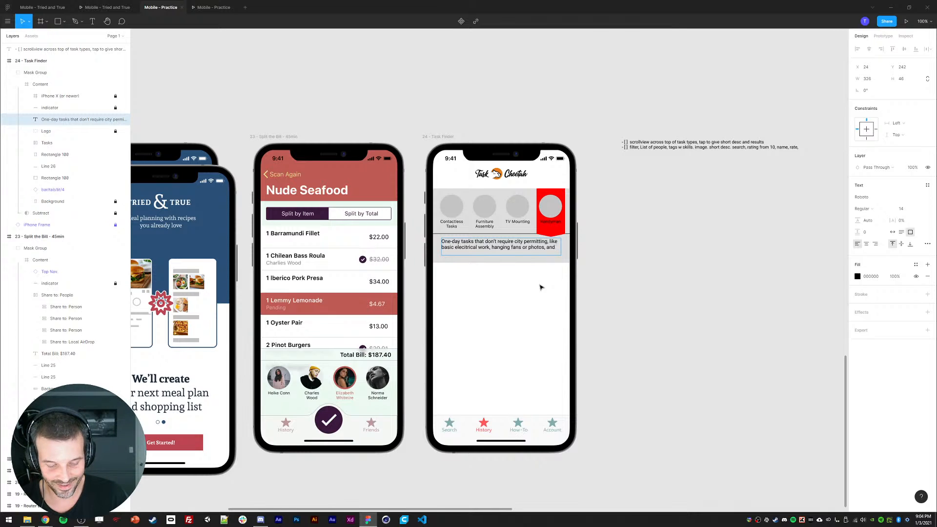
type("moving")
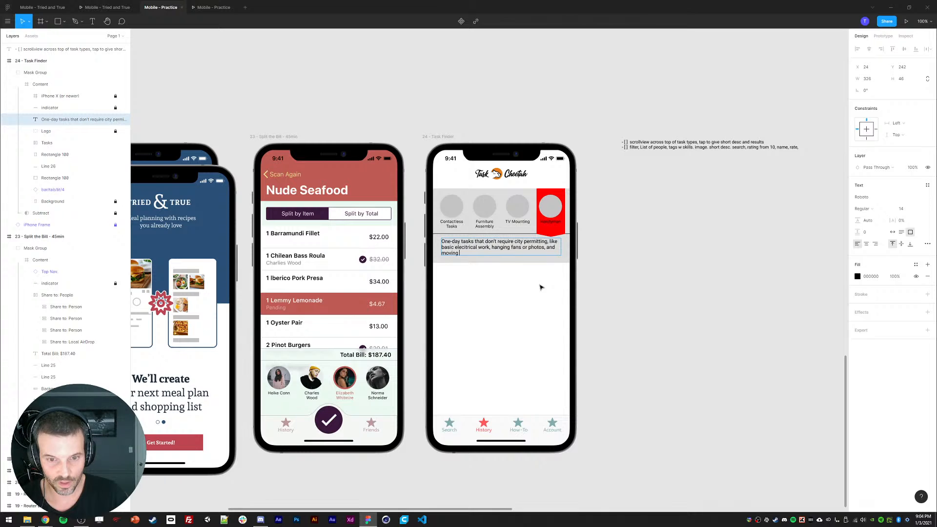
type(" furnat")
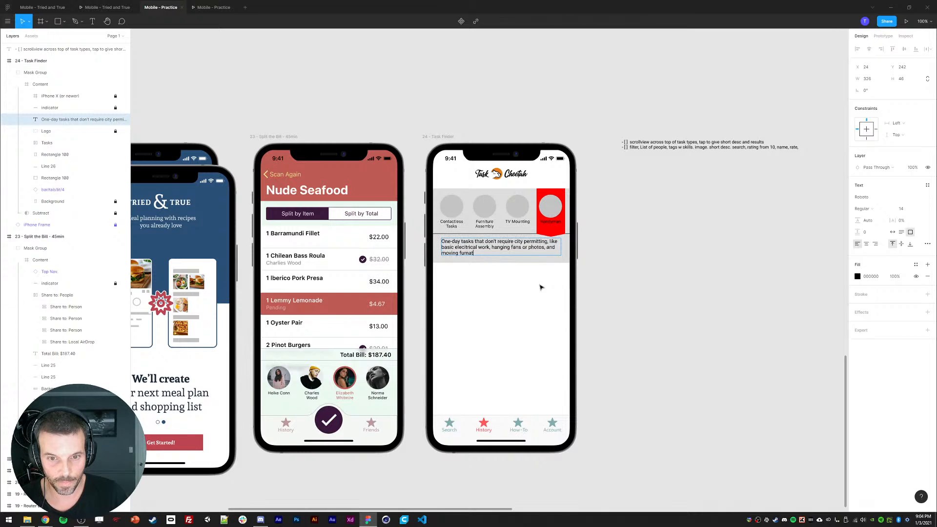
key("BackSpace")
key("BackSpace")
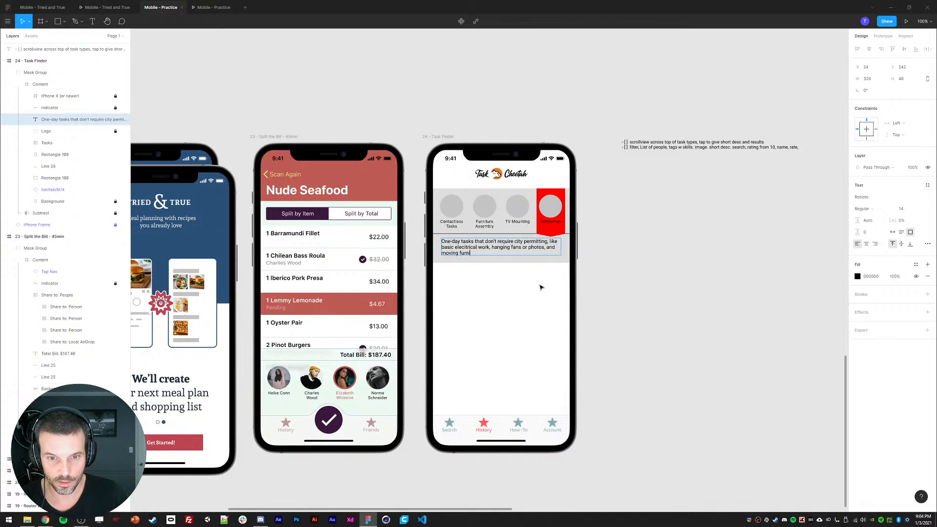
type("ture")
key("Escape")
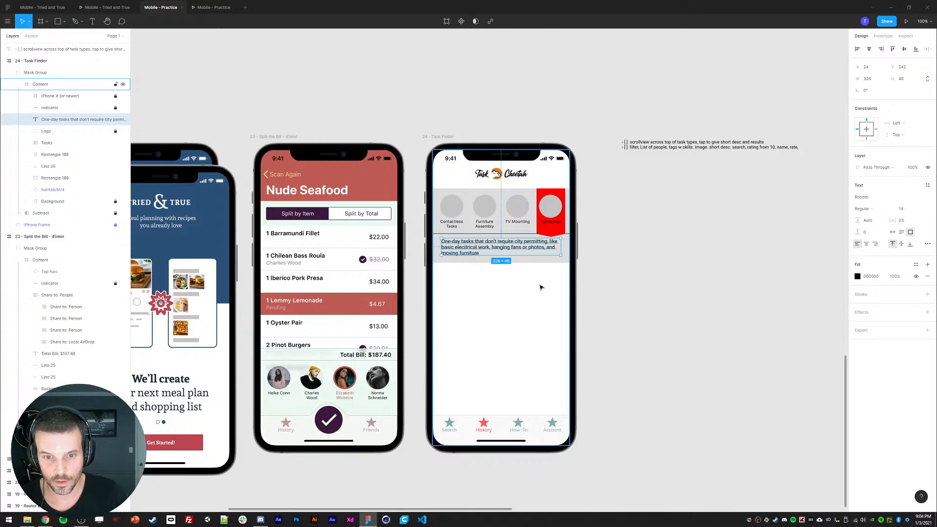
Set the line height of the description text to 125%.
left_click(863, 209)
left_click(864, 209)
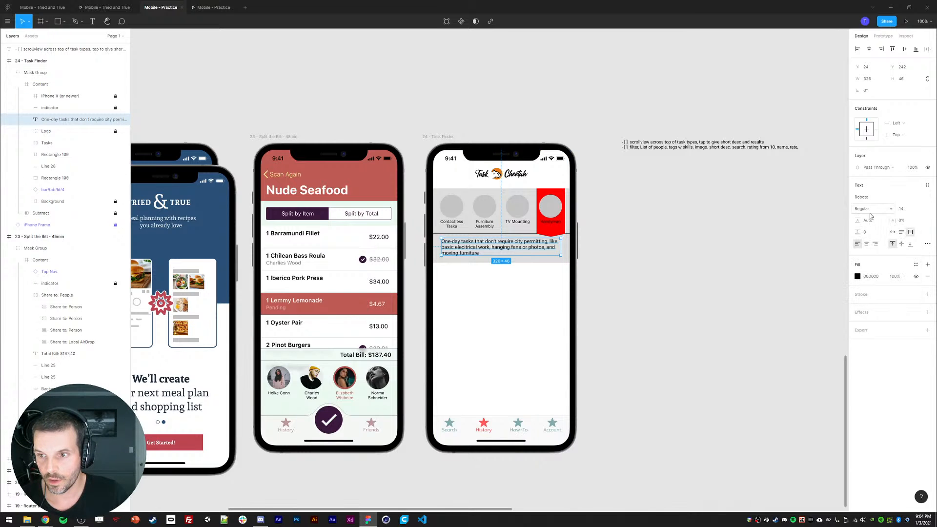
left_click(873, 220)
type("125%")
key("Return")
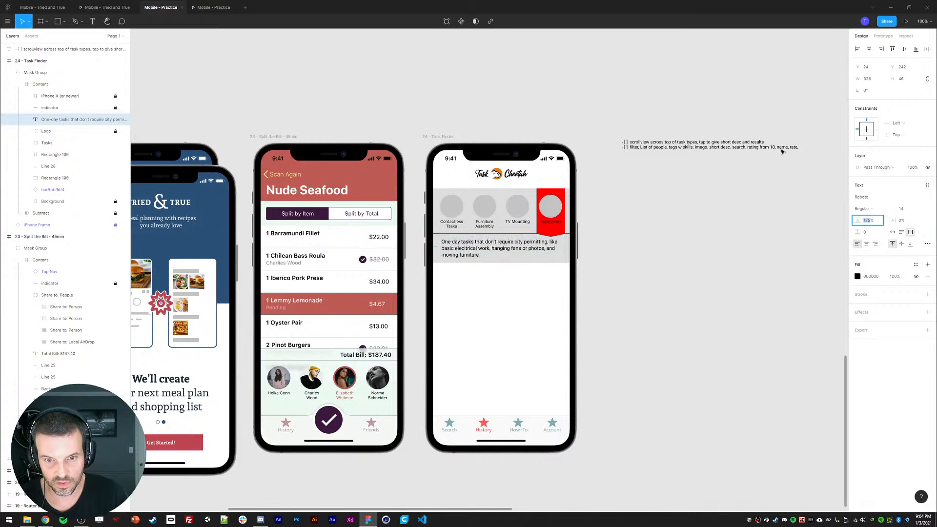
Try the description text slightly lower and test other heights for the grey background rectangle, starting with 195.
left_click_drag(450, 251, 454, 250)
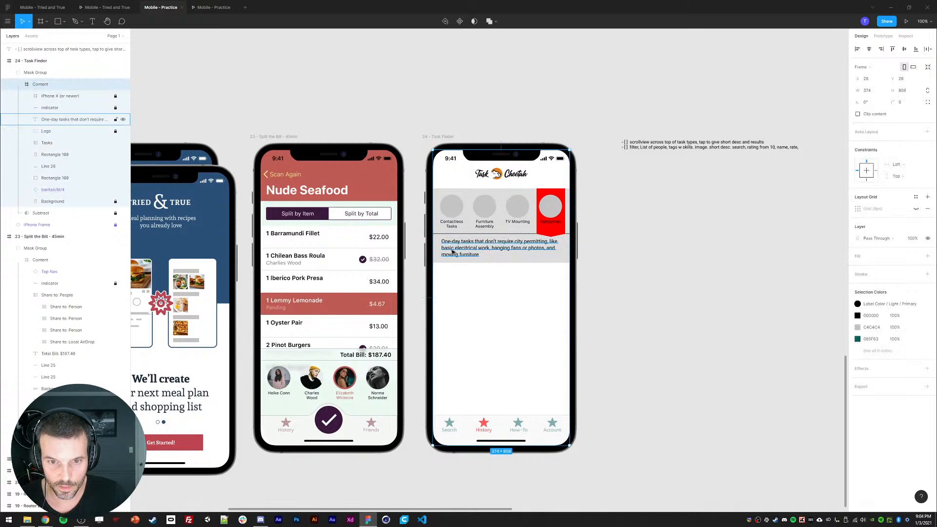
left_click(616, 267)
left_click(437, 249)
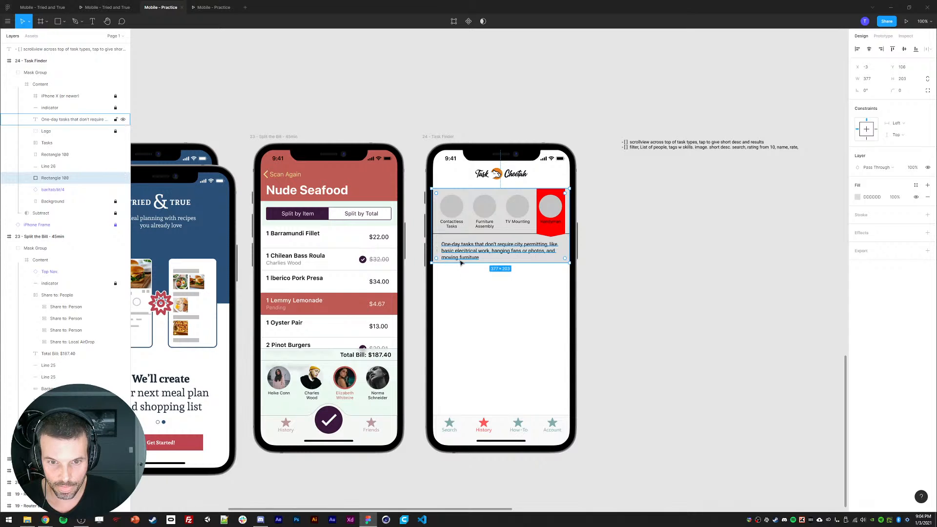
left_click(902, 79)
type("195")
key("Return")
key("Down")
key("Down")
key("Down")
key("Down")
key("Down")
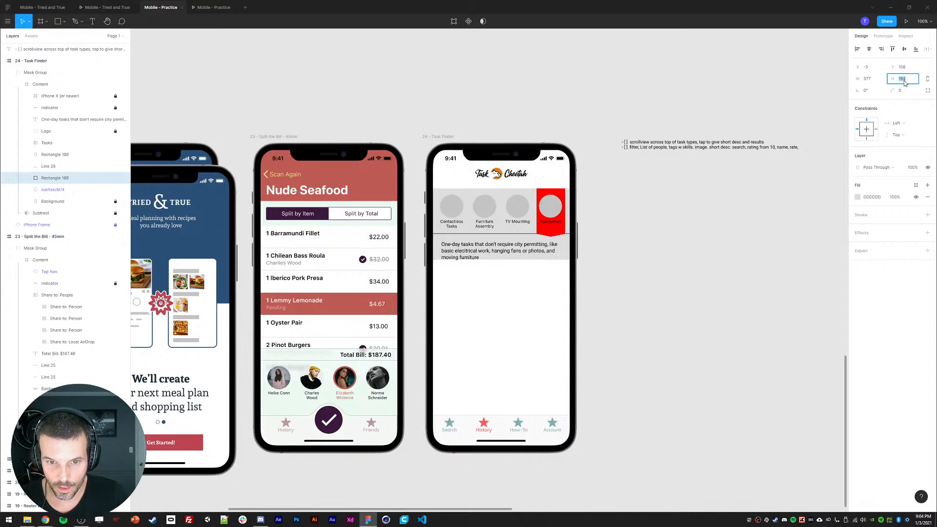
key("shift+Up")
key("shift+Up")
left_click(813, 268)
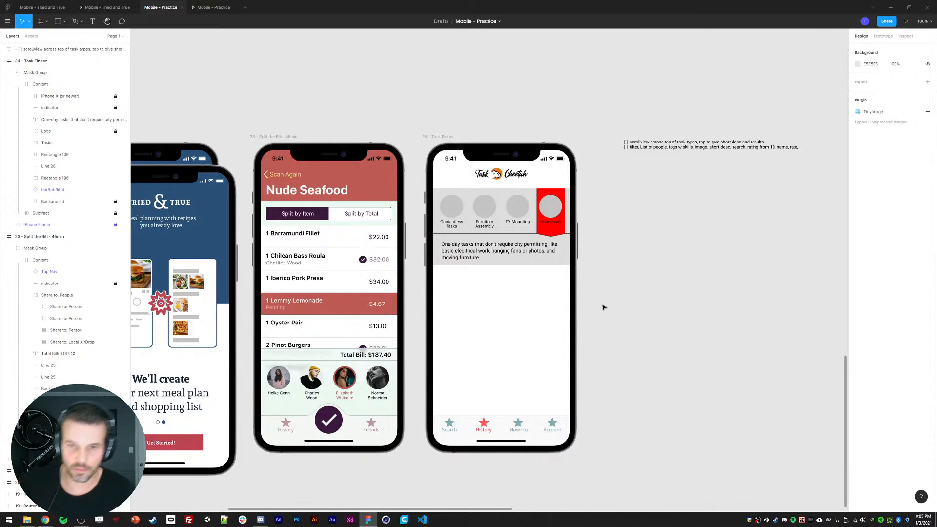
Move the description text up to Y 241 and set the grey background rectangle's height to 202.
left_click(482, 253)
key("shift+Up")
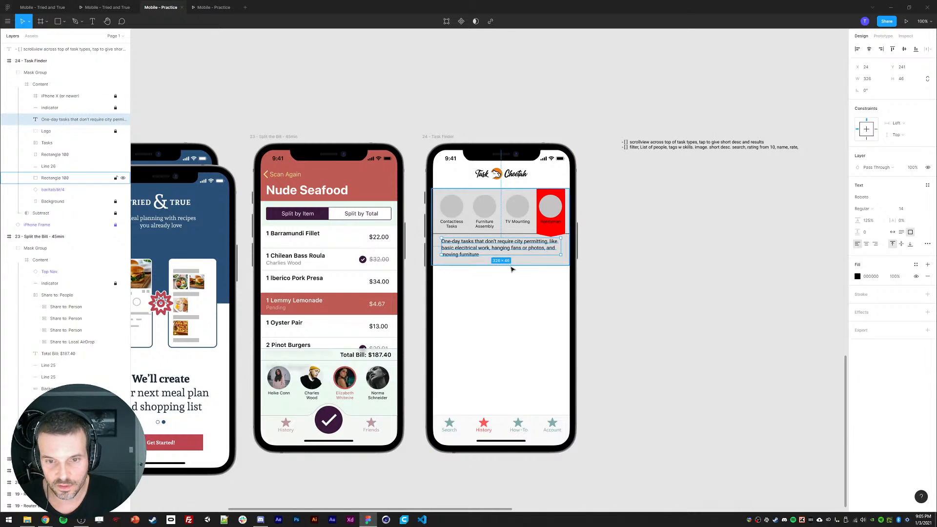
left_click(510, 263)
left_click(899, 78)
key("shift+Down")
left_click(750, 314)
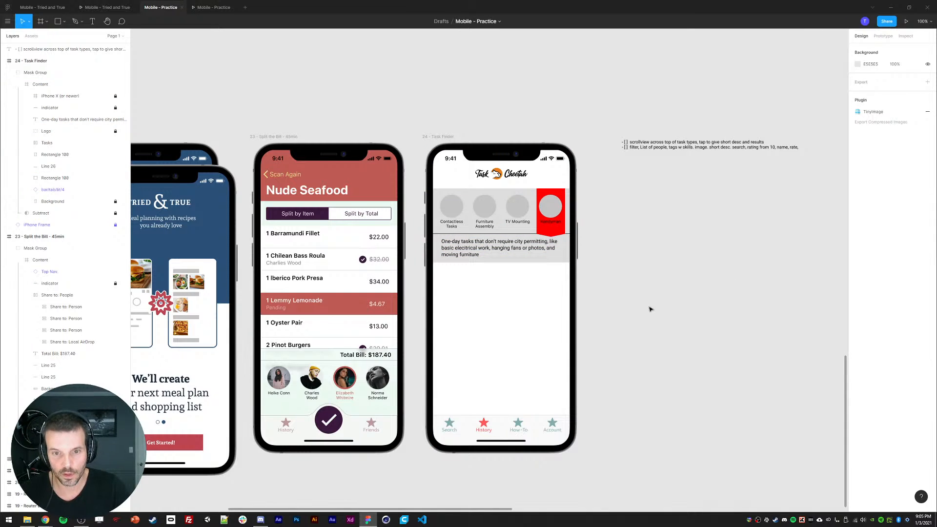
Try the description text at font size 12 and compare it with the Contactless Tasks label.
left_click(500, 249)
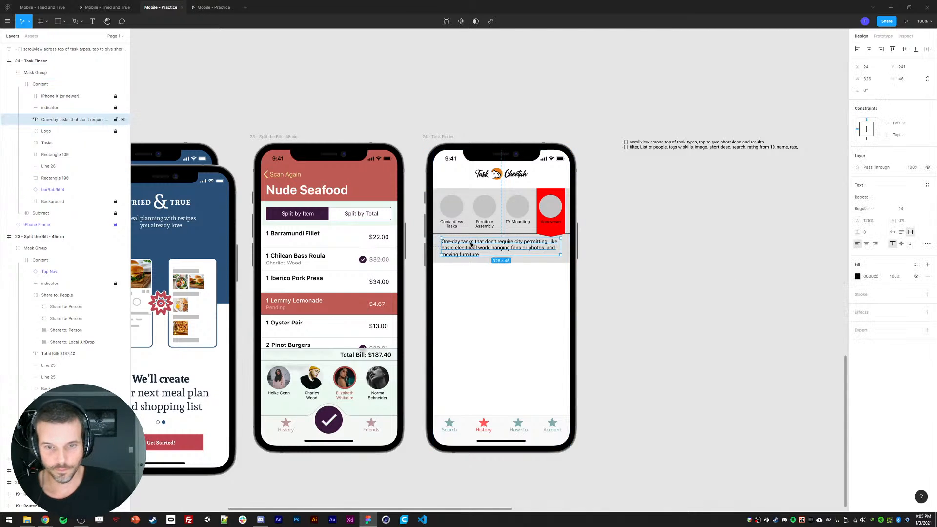
left_click(905, 209)
type("12")
key("Return")
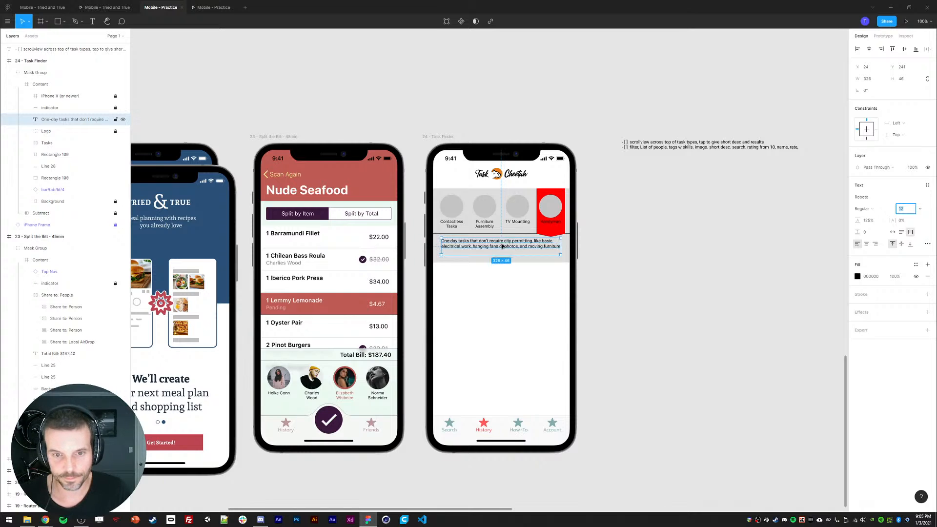
left_click(454, 226, "ctrl")
Set the description text's font size to 13.
left_click(466, 243)
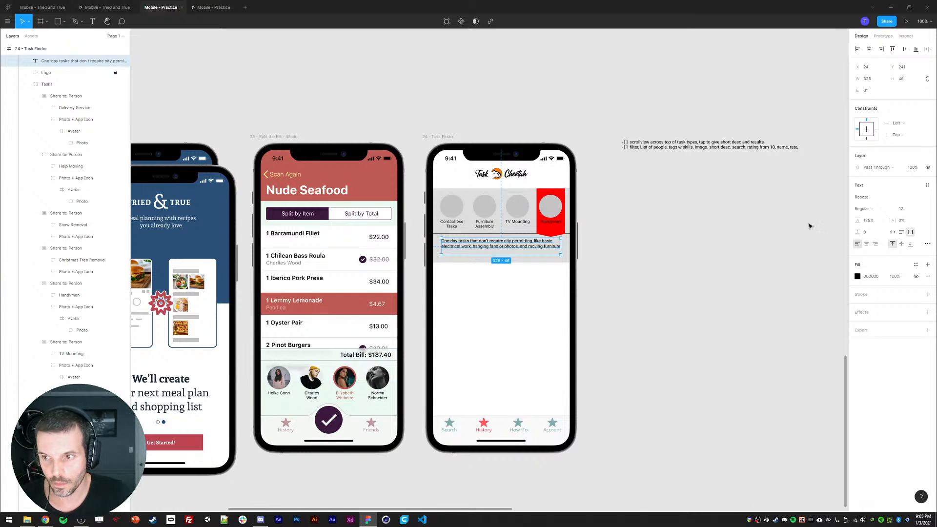
left_click(902, 209)
key("Up")
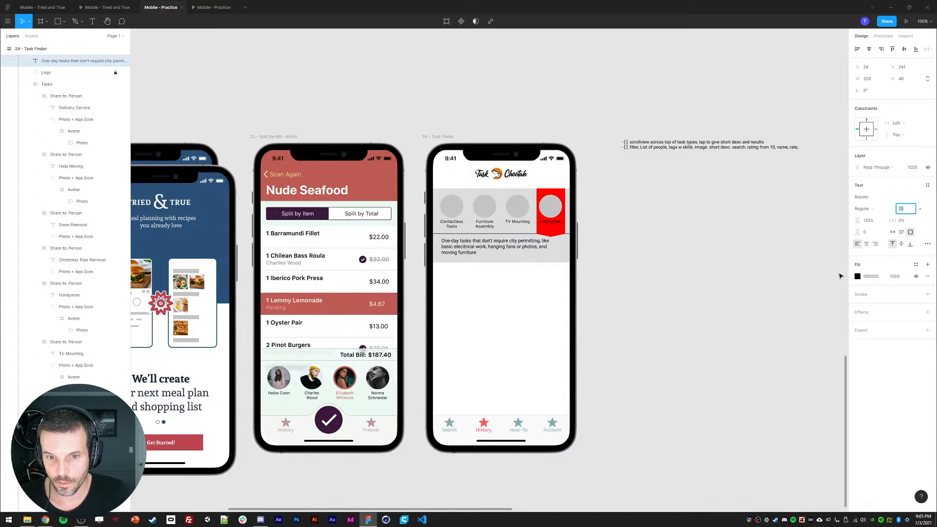
left_click(637, 295)
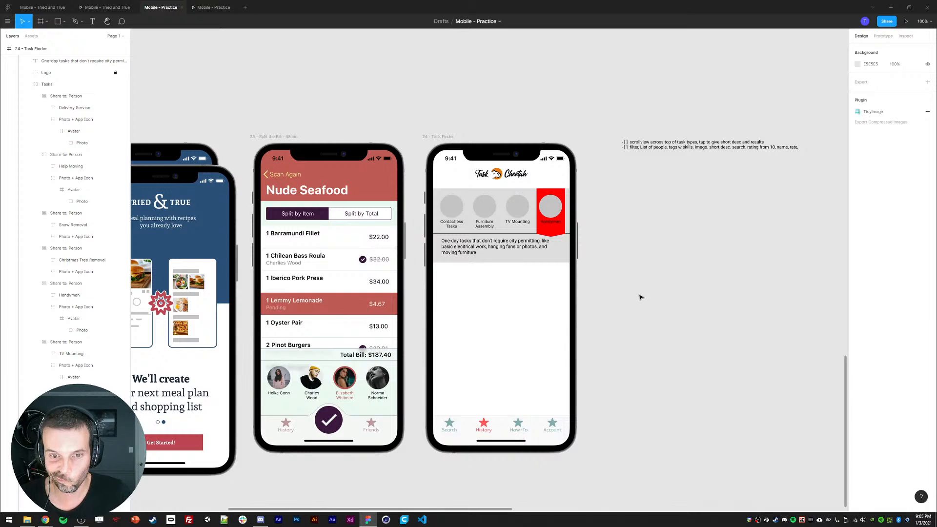
Shorten the grey background rectangle so its lower edge fits closer beneath the three-line description.
left_click(527, 266)
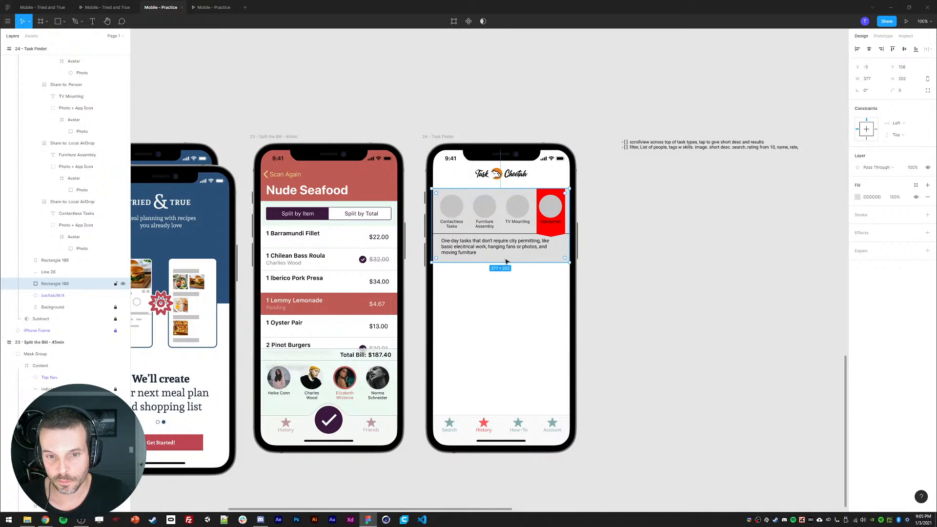
left_click(905, 81)
key("Up")
key("Up")
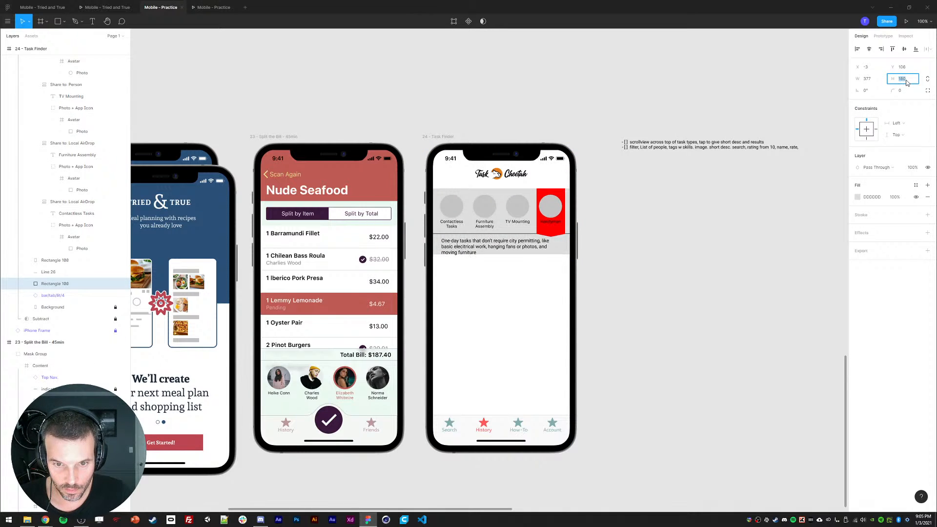
Lower the description text's opacity to 60%.
left_click(467, 252)
key("7")
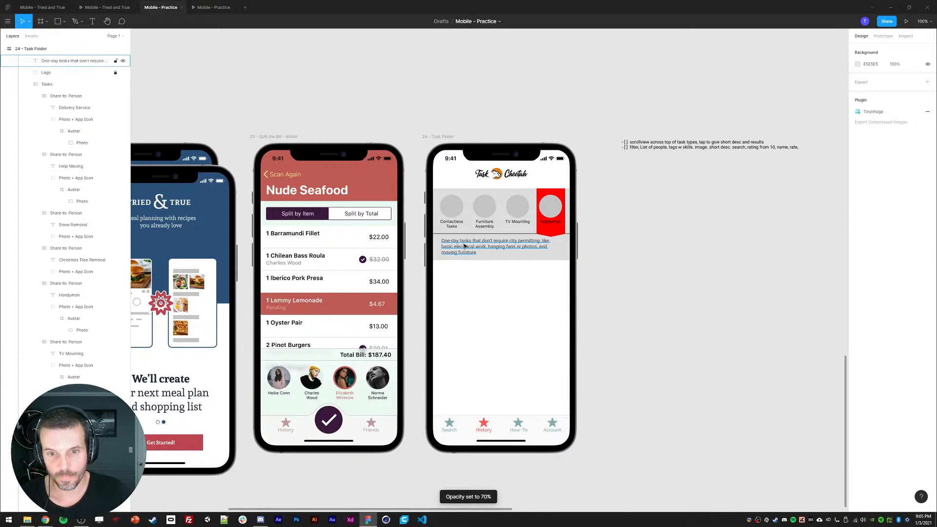
key("6")
left_click(623, 279)
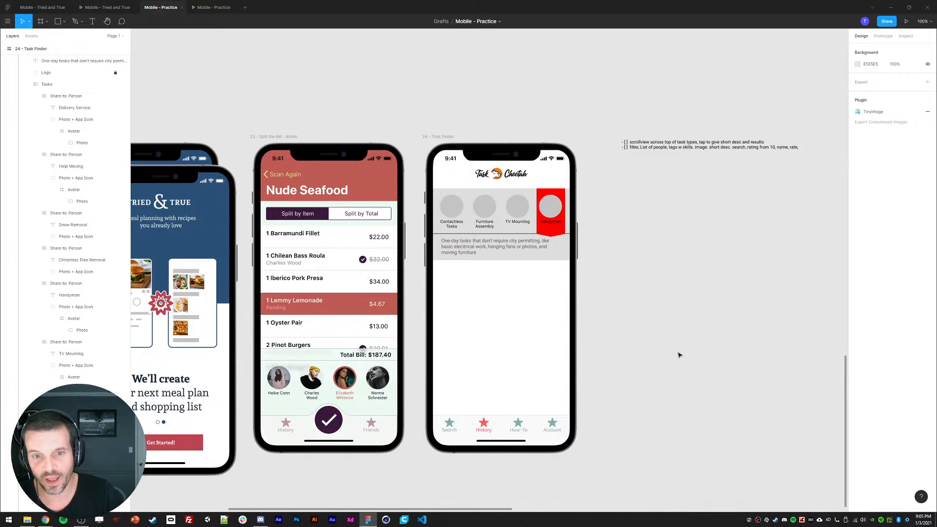
Remove the drop shadow from the Contactless Tasks avatar.
left_click(457, 203, "ctrl")
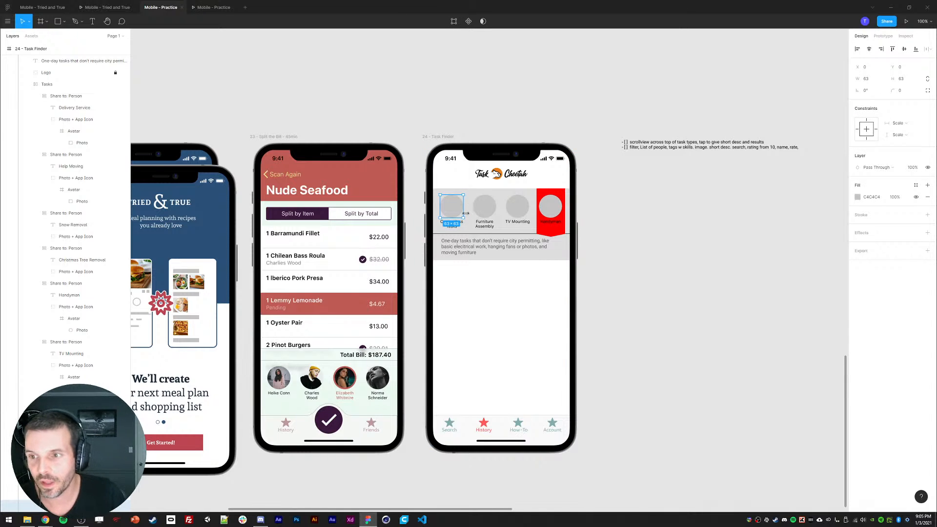
scroll(73, 317, "down", 3)
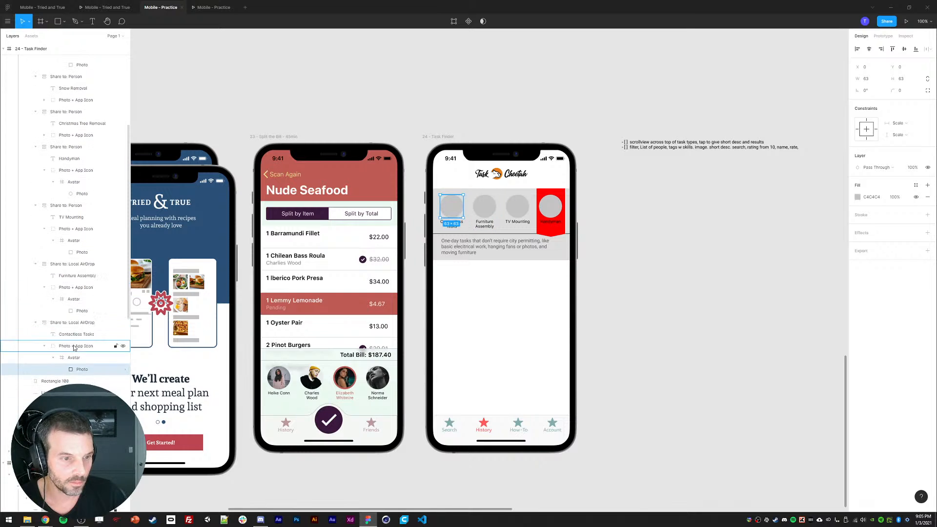
left_click(74, 346)
left_click(74, 358)
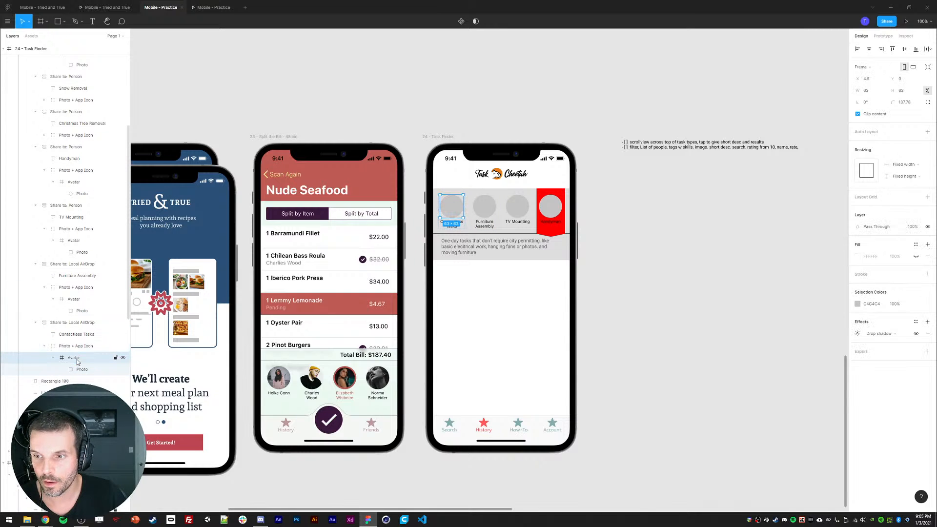
left_click(929, 335)
Remove the drop shadow from the Furniture Assembly and TV Mounting avatars.
left_click(490, 211)
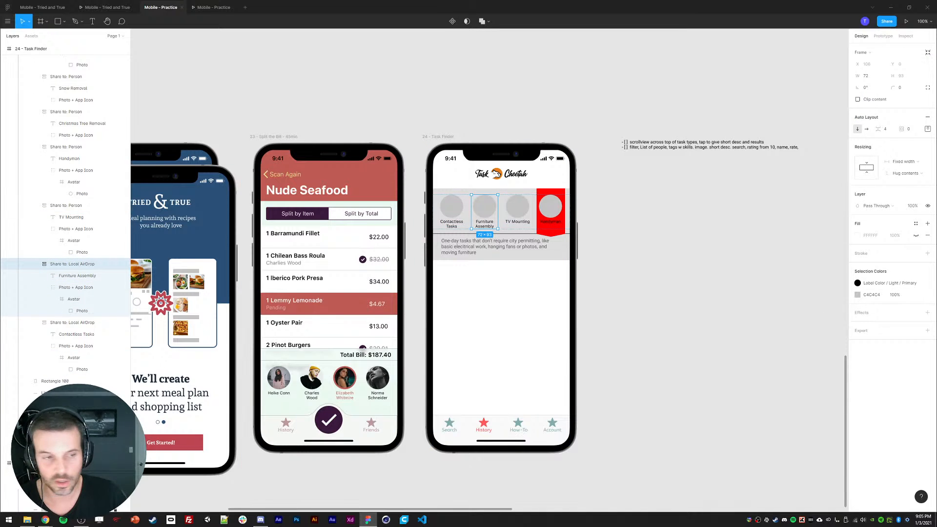
left_click(81, 288)
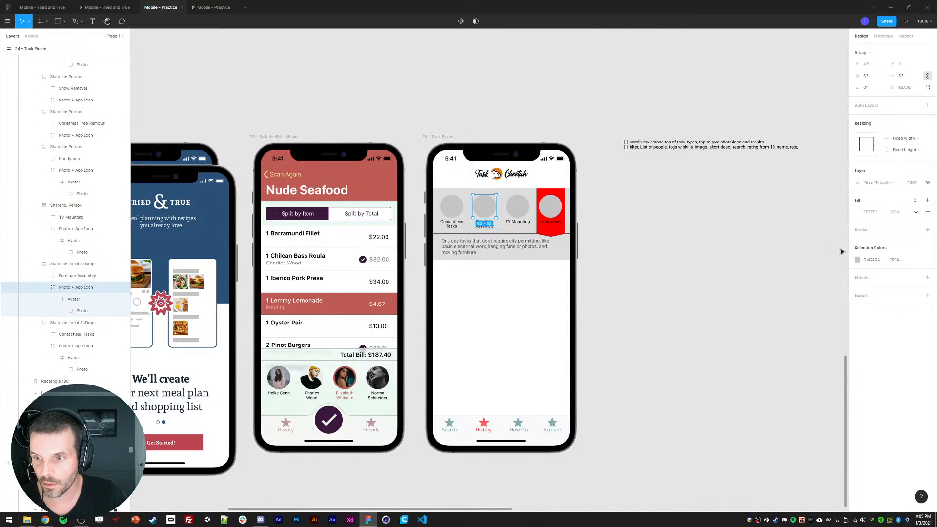
left_click(680, 266)
left_click(486, 213, "ctrl")
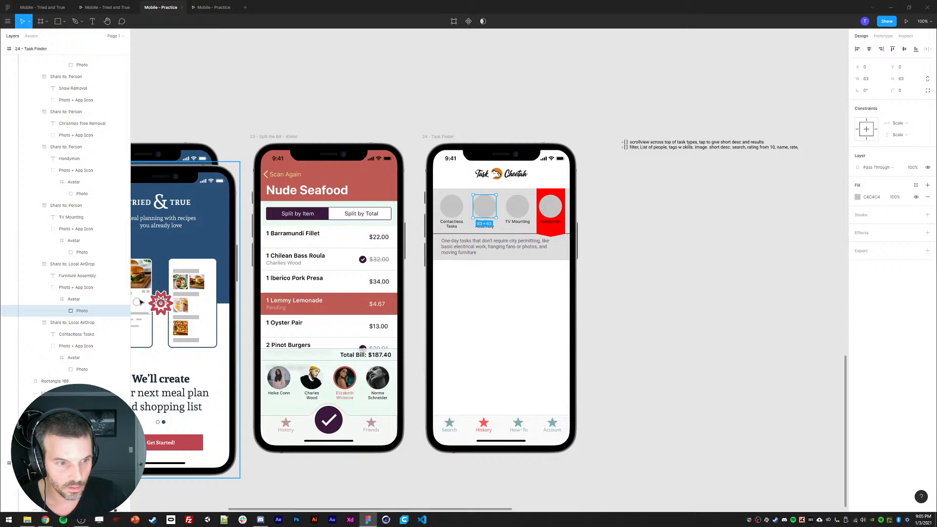
left_click(74, 298)
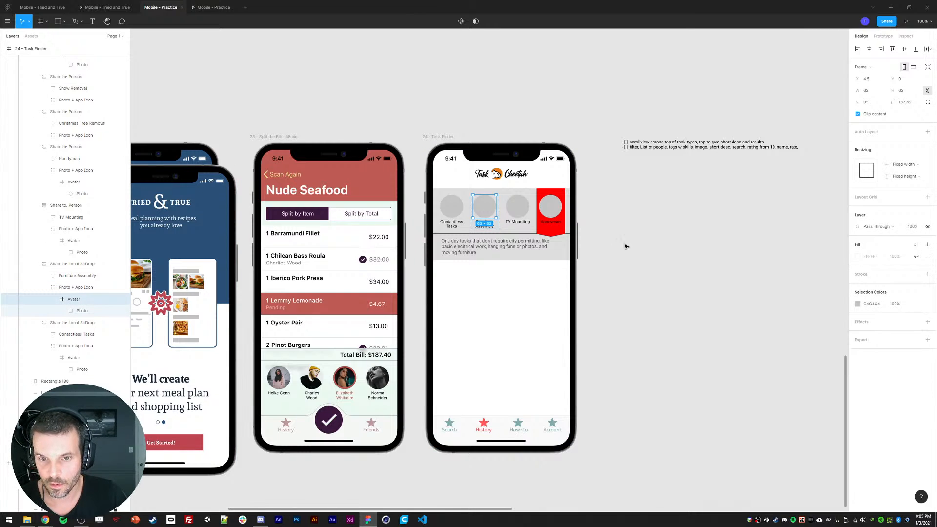
left_click(517, 208, "ctrl")
left_click(67, 243)
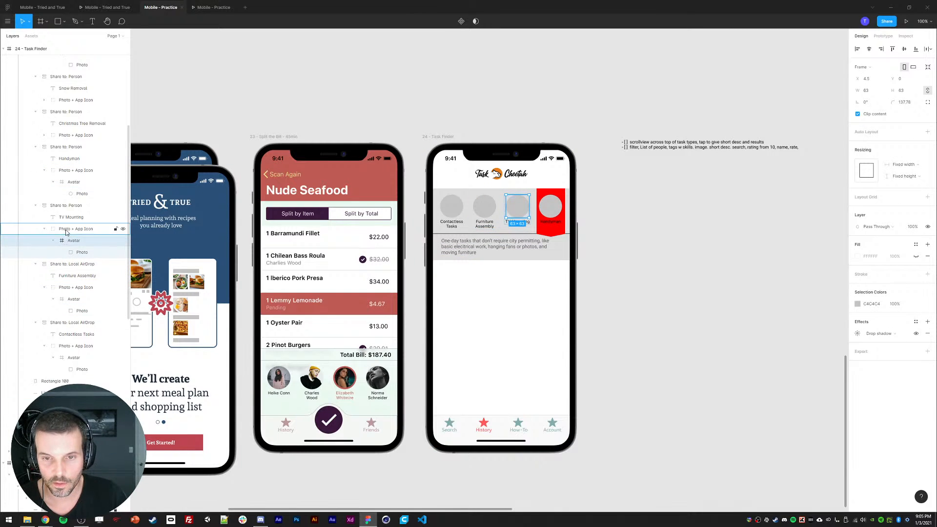
Undo the recent drop shadow changes on the task avatars.
left_click(637, 307)
key("ctrl+z")
key("ctrl+z")
key("ctrl+z")
key("ctrl+z")
key("ctrl+z")
key("ctrl+z")
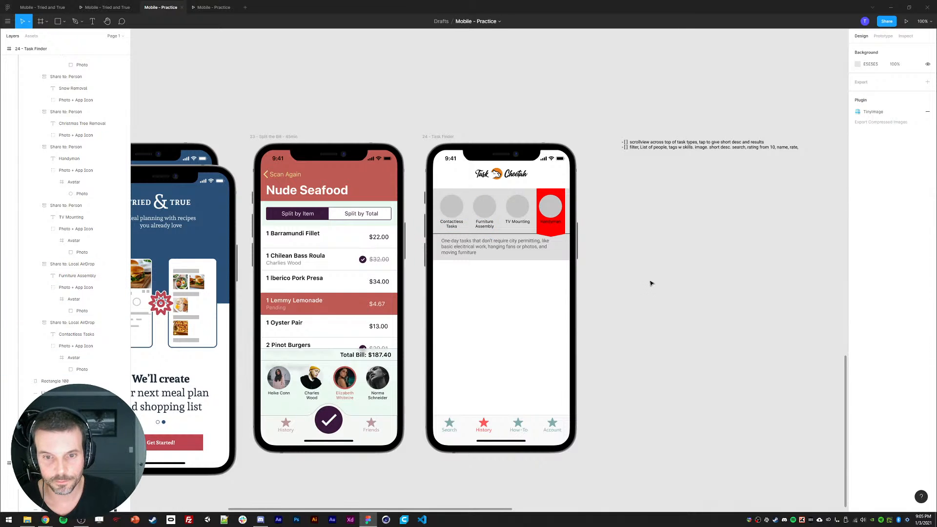
Move the planning note beside the Task Finder phone slightly lower.
left_click_drag(650, 281, 653, 281)
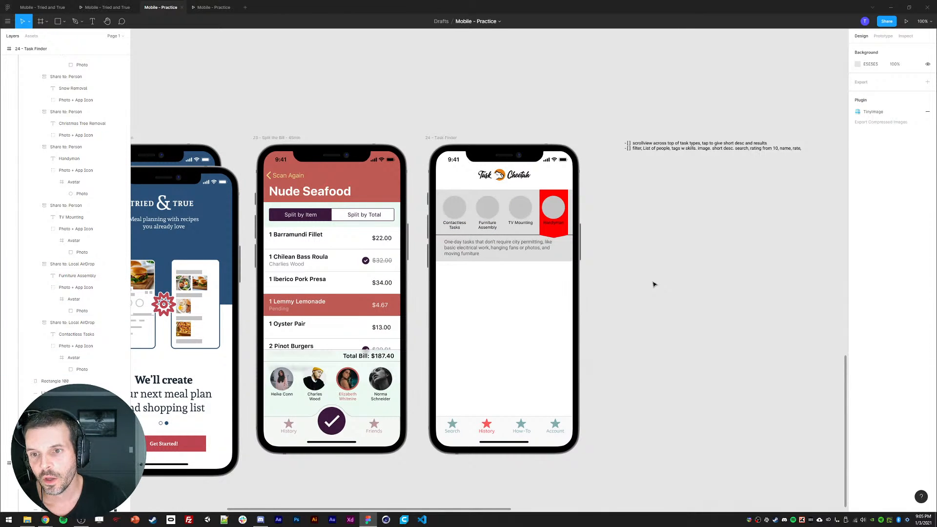
left_click_drag(649, 145, 644, 161)
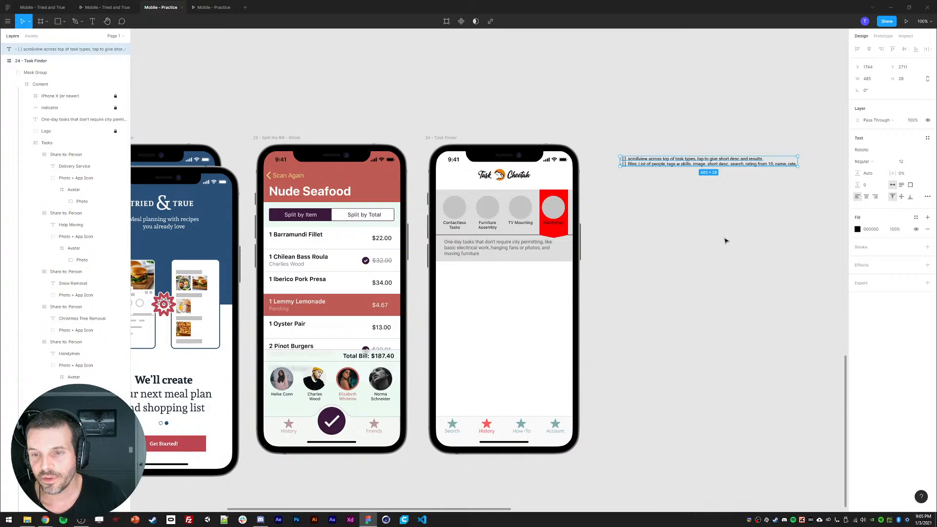
left_click(704, 229)
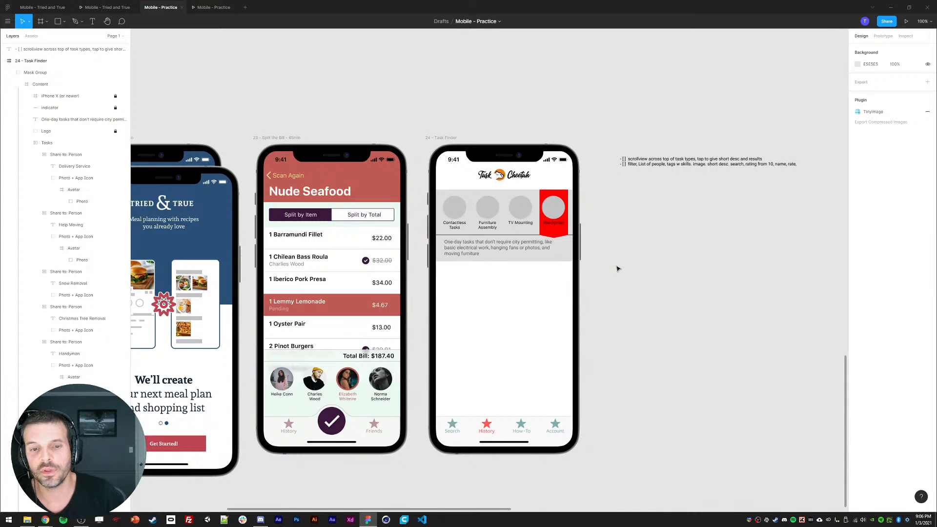
left_click_drag(646, 278, 654, 277)
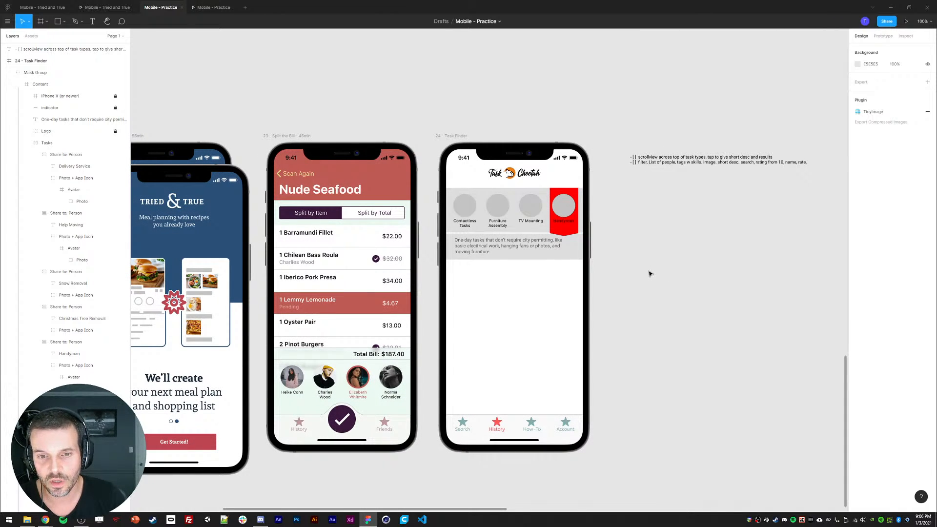
scroll(507, 317, "right", 1)
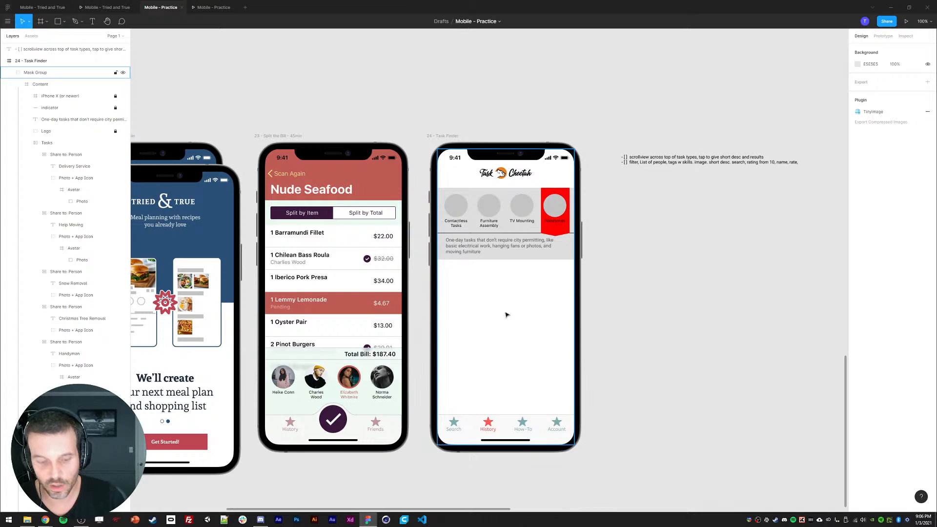
key("r")
left_click(458, 279)
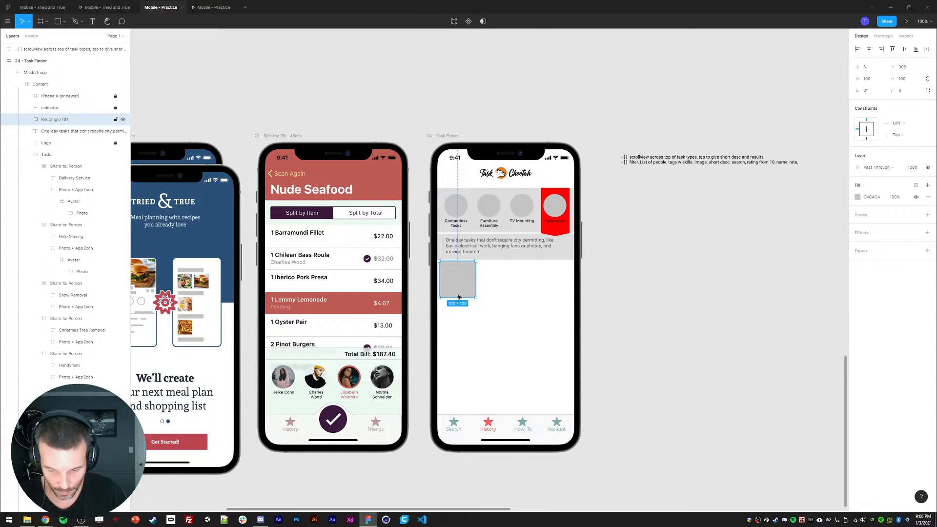
key("t")
key("Delete")
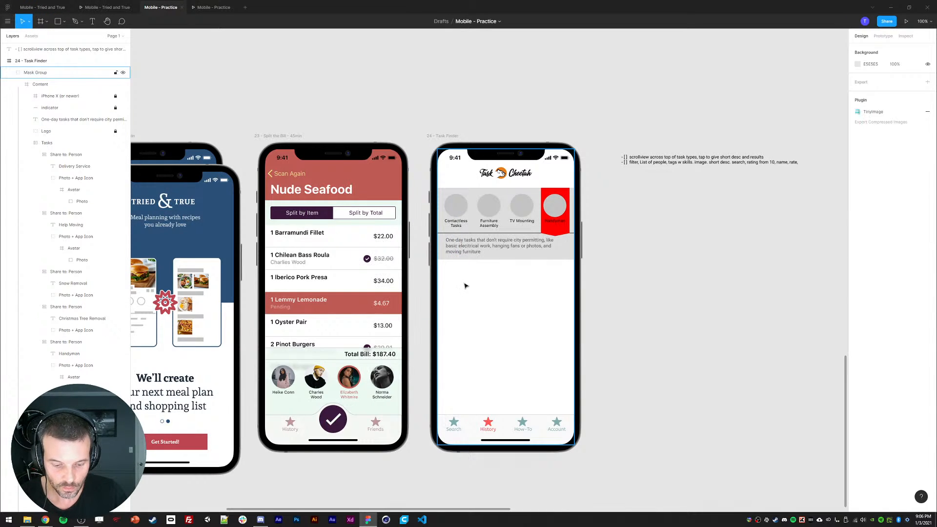
Add a text layer reading "42 Handymen available" in the white area below the Handyman description.
left_click(459, 276)
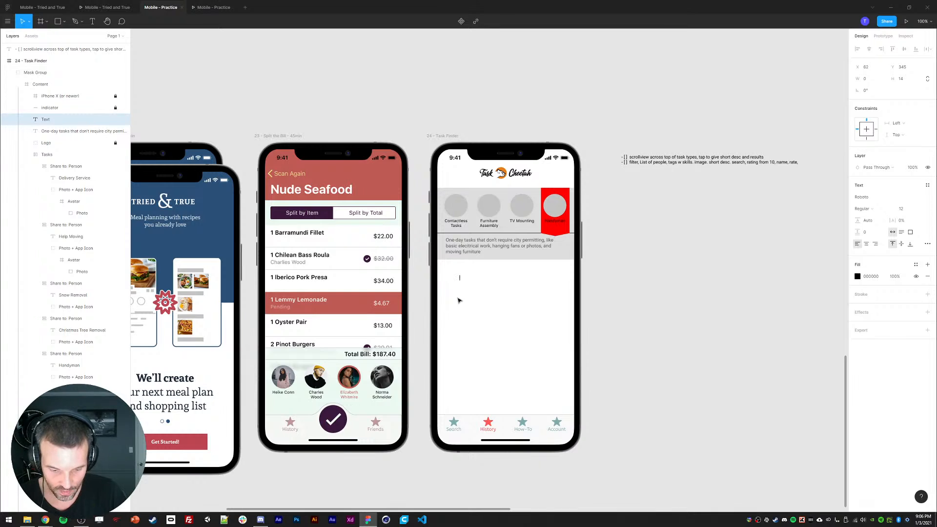
type("42 Hanfg")
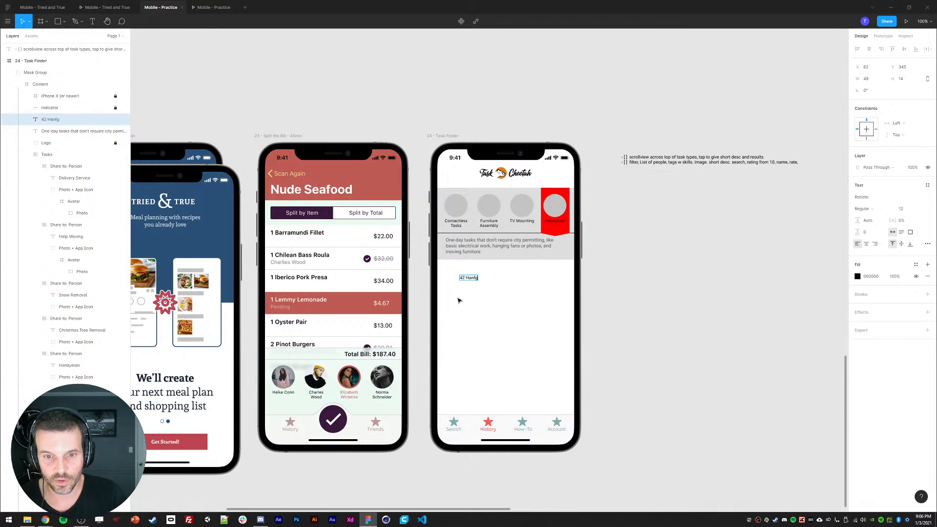
key("BackSpace")
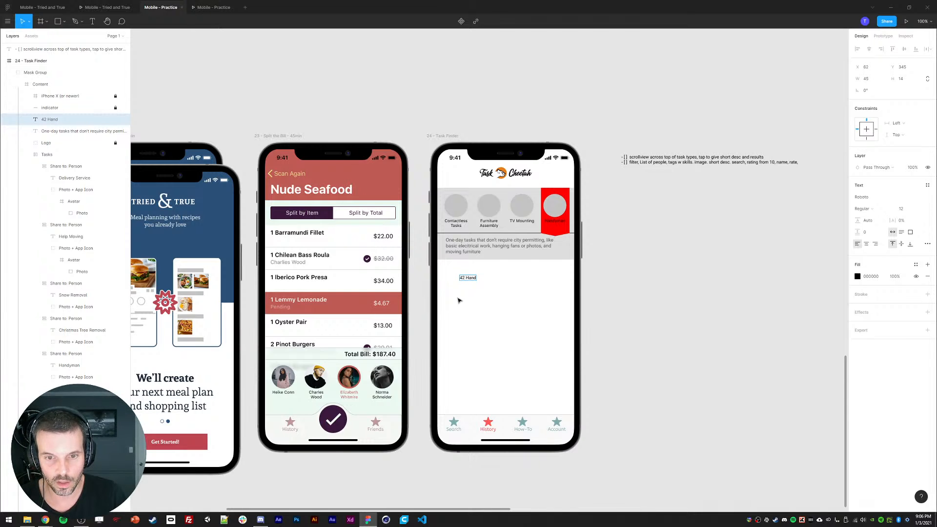
type("yma")
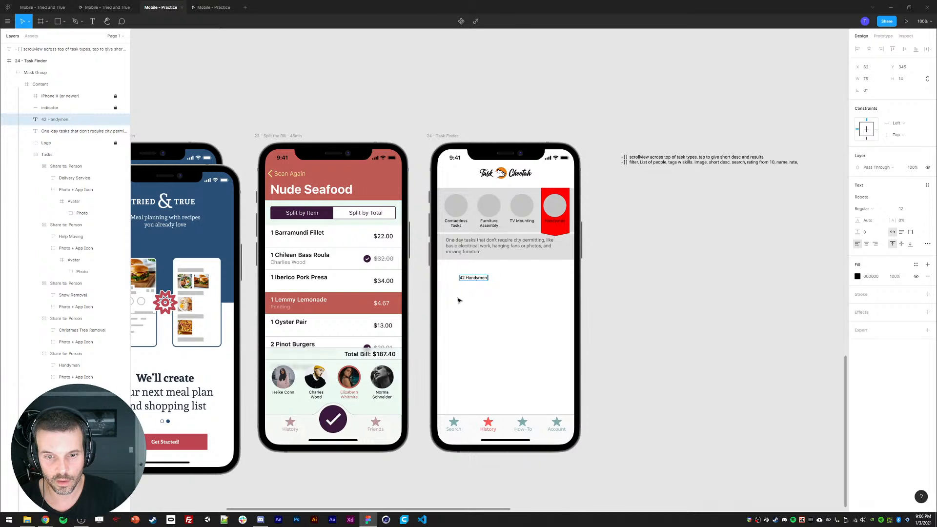
type("n available")
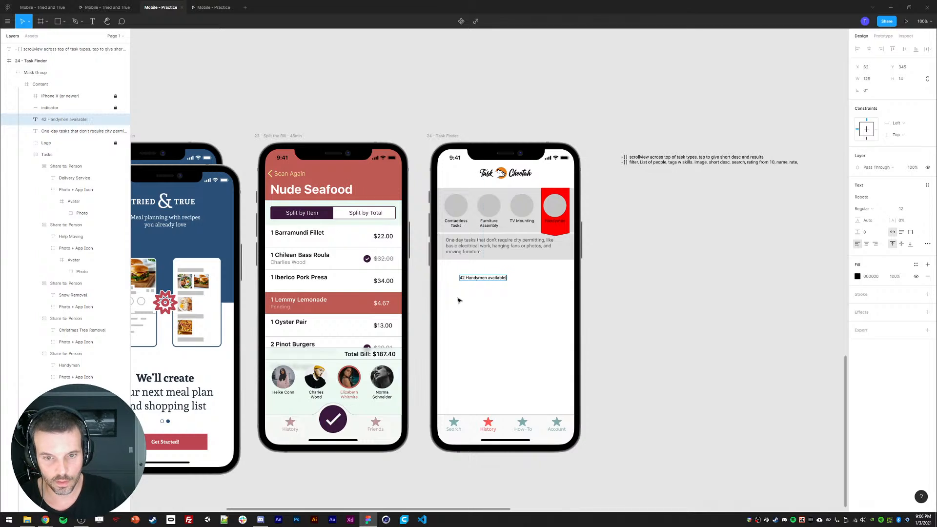
key("ctrl+z")
key("ctrl+shift+z")
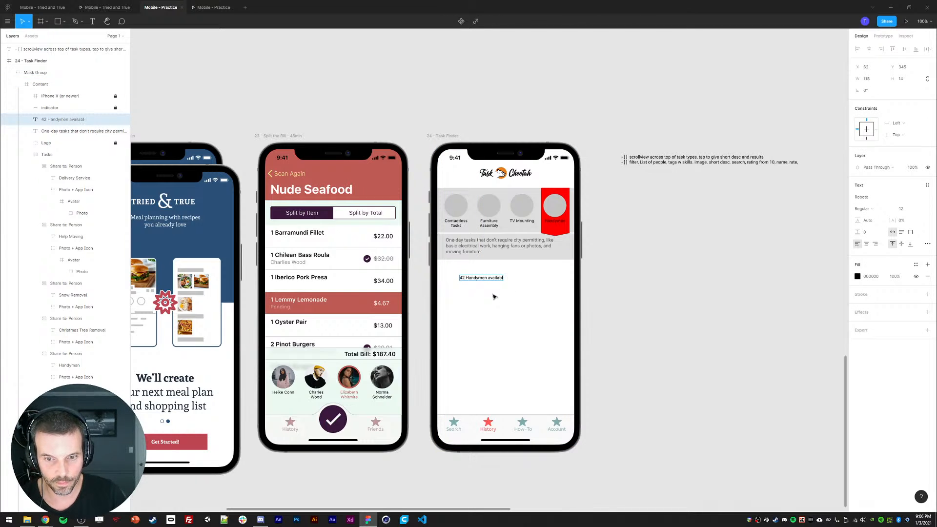
type("e")
key("Escape")
Set the "42 Handymen available" text to font size 20 and its X position to 24.
left_click(902, 209)
type("20")
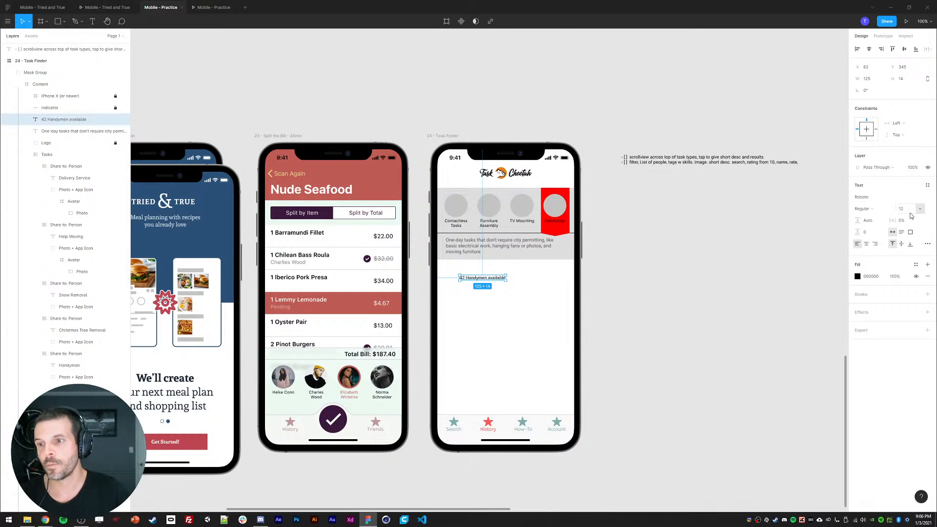
key("Return")
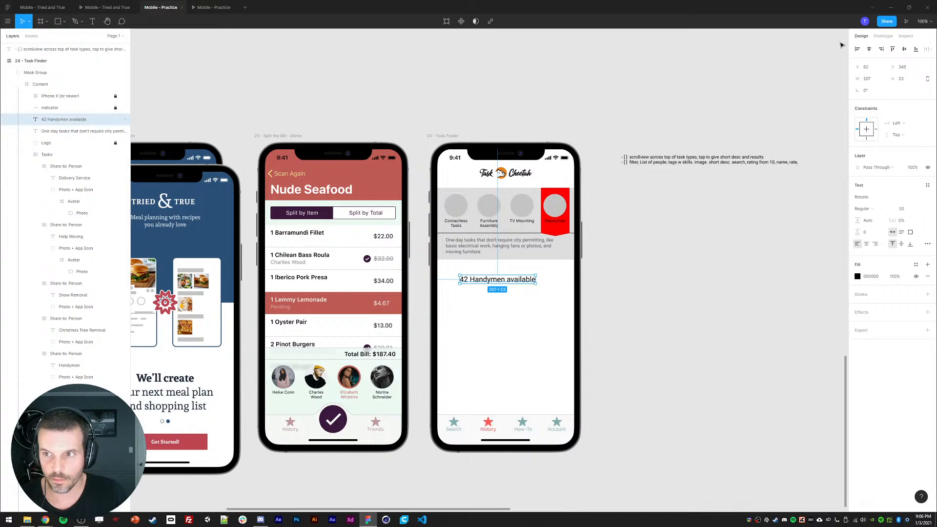
left_click(861, 69)
type("24")
key("Return")
left_click(667, 341)
Nudge the "42 Handymen available" heading up so it sits closer beneath the grey description area.
left_click(461, 280)
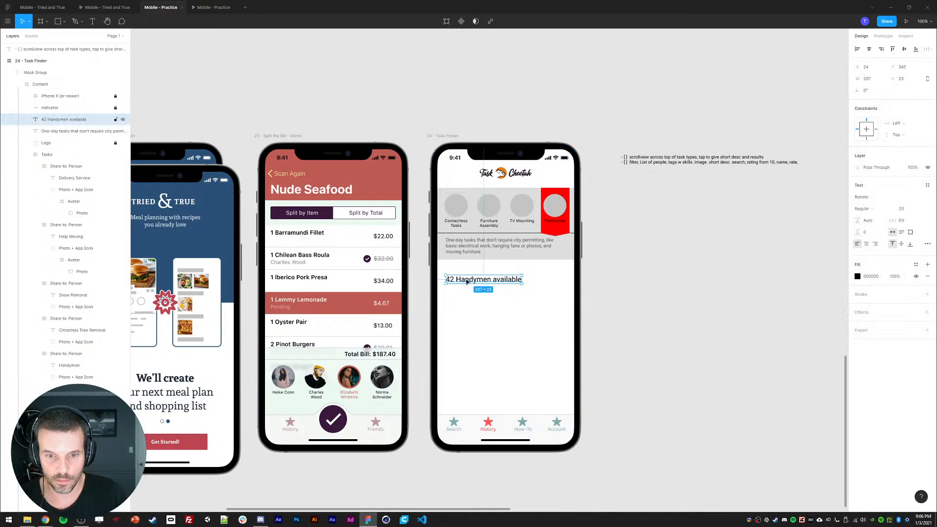
key("shift+Up")
key("shift+Up")
key("shift+Up")
key("shift+Up")
key("Down")
key("Down")
key("Down")
key("Down")
key("Down")
key("Down")
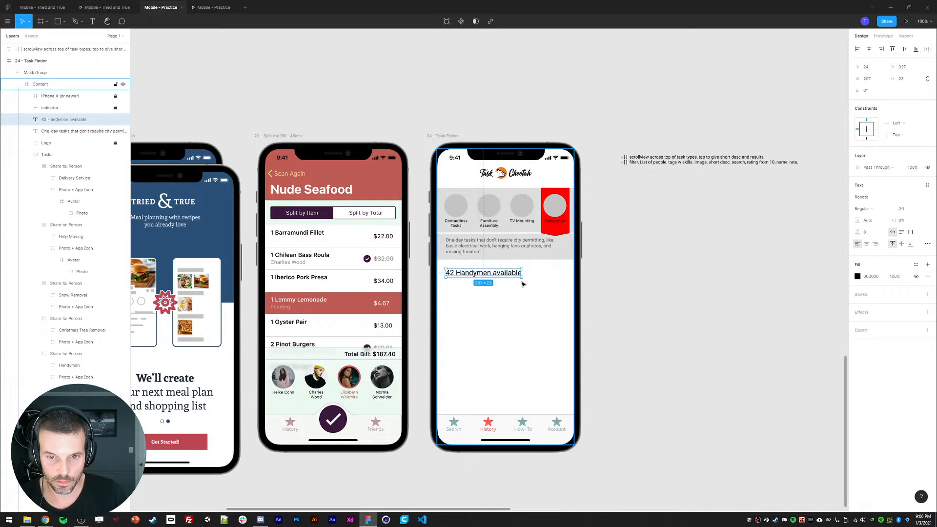
left_click(601, 275)
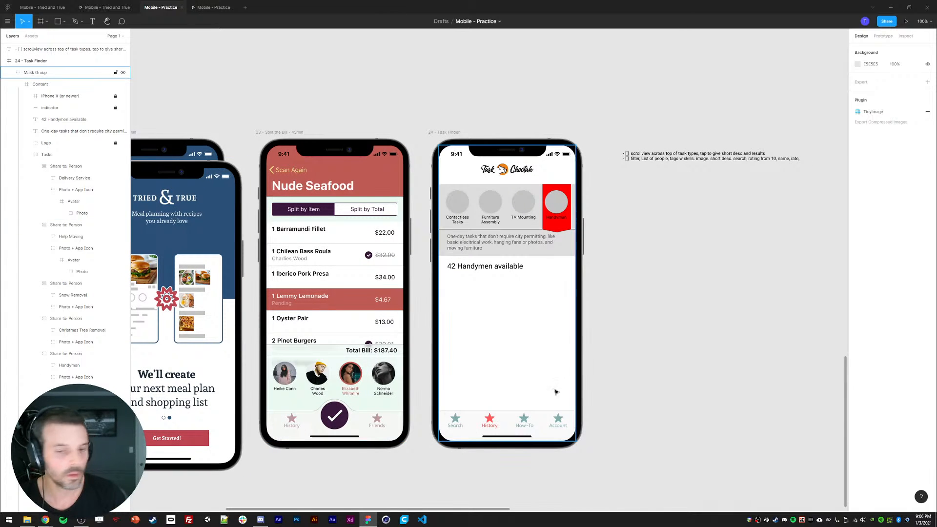
Recolor the History, How-To and Account items of the bottom tab bar to black (000000).
left_click(490, 422)
double_click(491, 422)
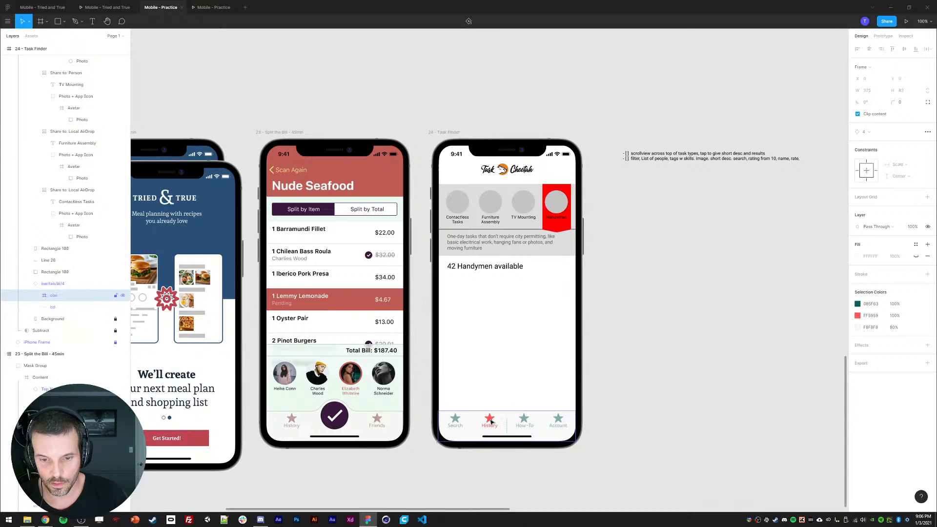
double_click(490, 422)
left_click(520, 421, "shift")
left_click(555, 420, "shift")
left_click(858, 303)
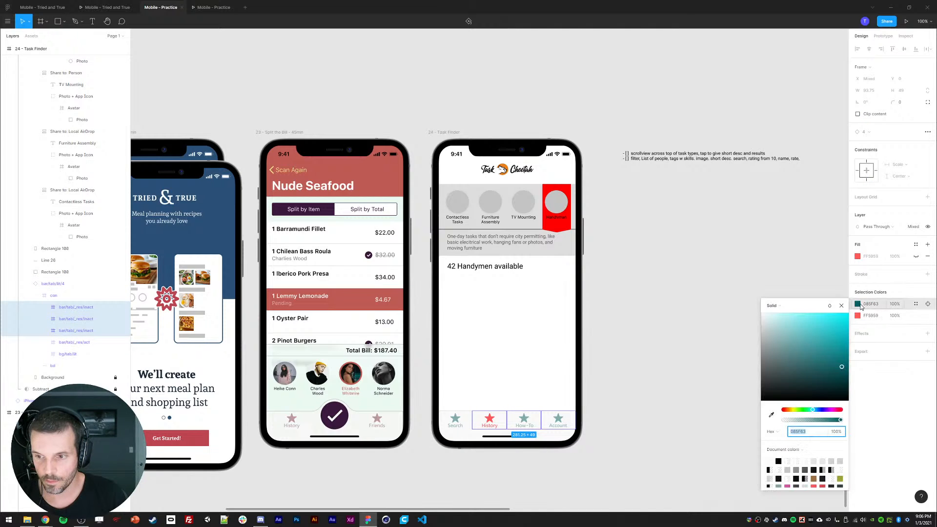
left_click_drag(802, 354, 722, 418)
left_click(858, 316)
left_click_drag(802, 363, 725, 429)
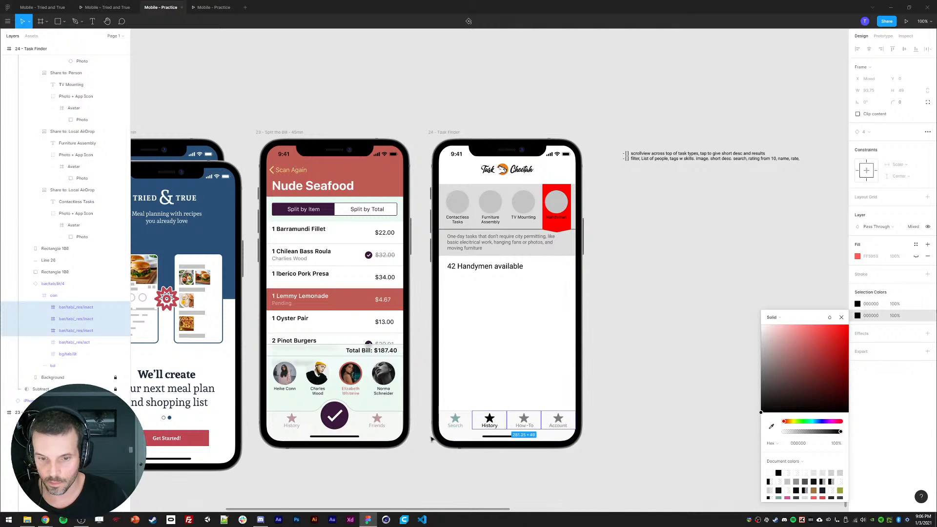
key("Escape")
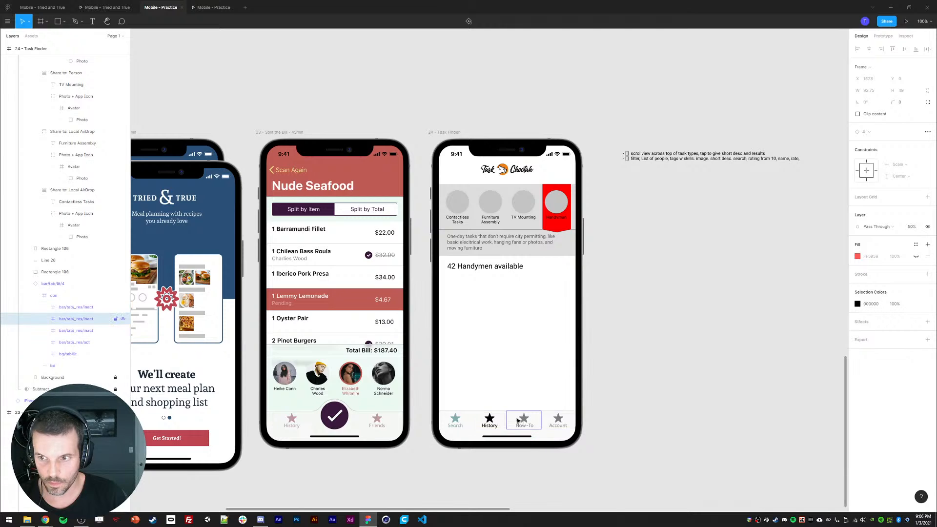
Lower the History tab's opacity to 50% and raise the Search tab's opacity to 100%.
left_click(489, 421)
key("5")
left_click(470, 421)
key("0")
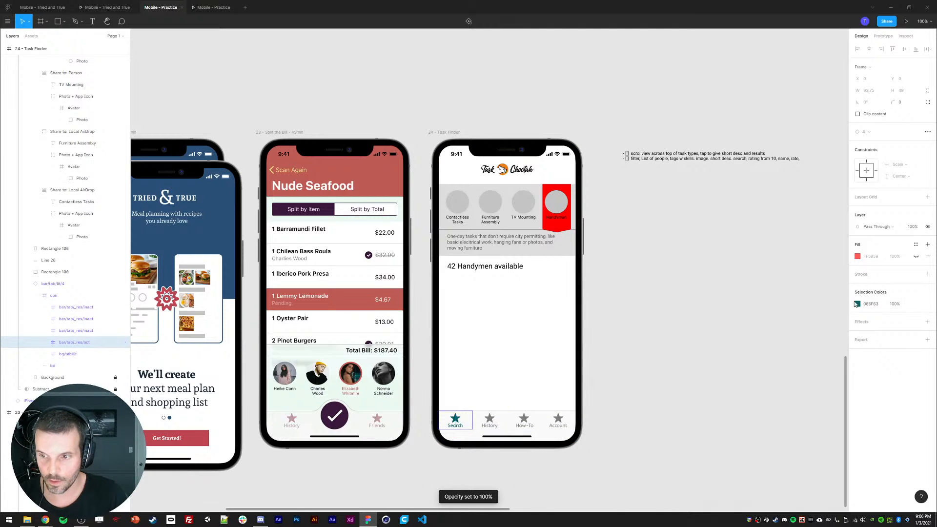
Change the Search tab label to "Find Tasks" and retype the neighbouring tab label as "History".
double_click(453, 424)
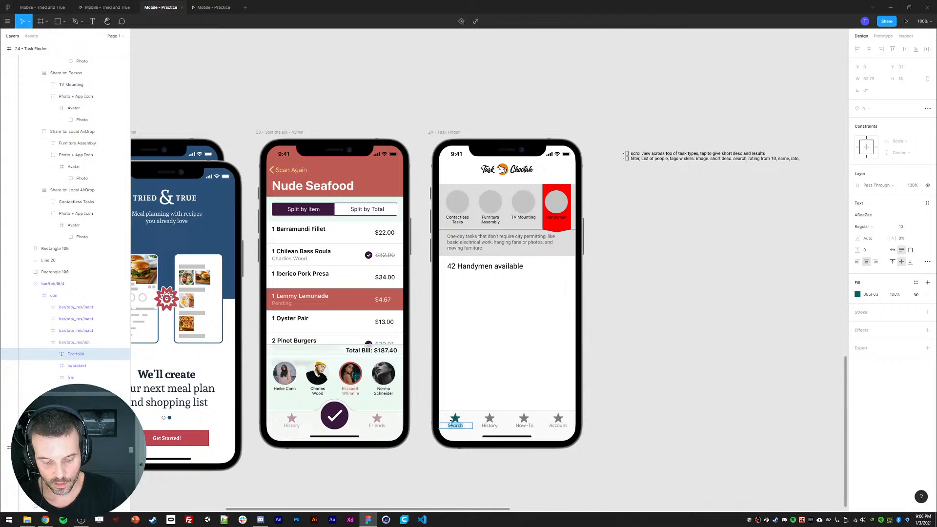
type("Find Tasks")
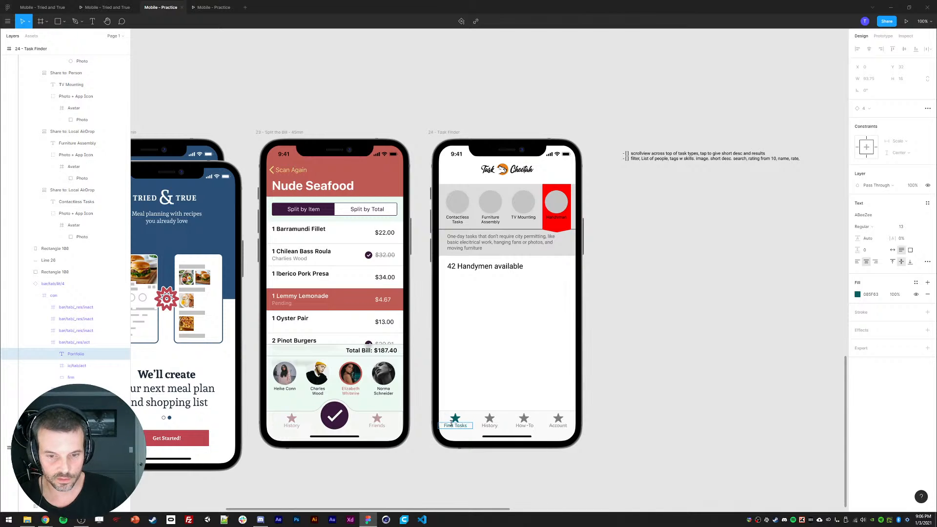
double_click(489, 424)
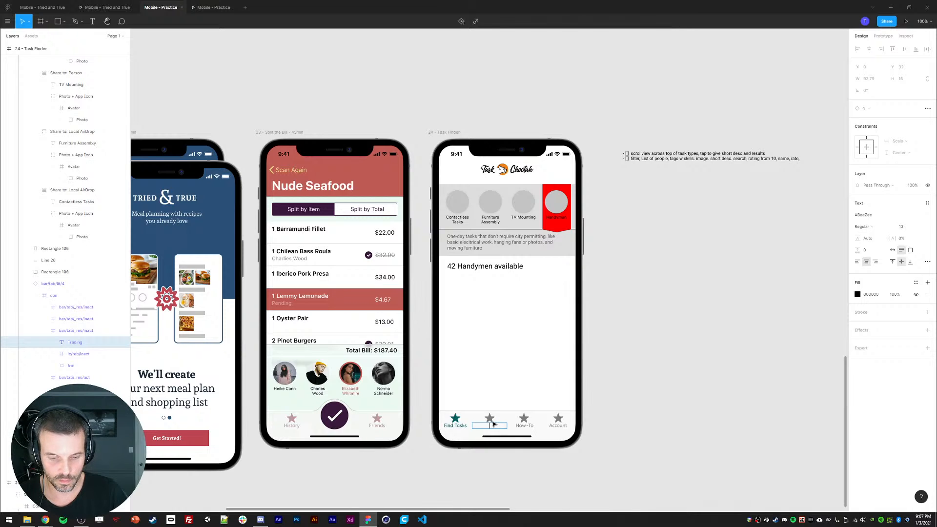
type("History")
key("Escape")
left_click(683, 380)
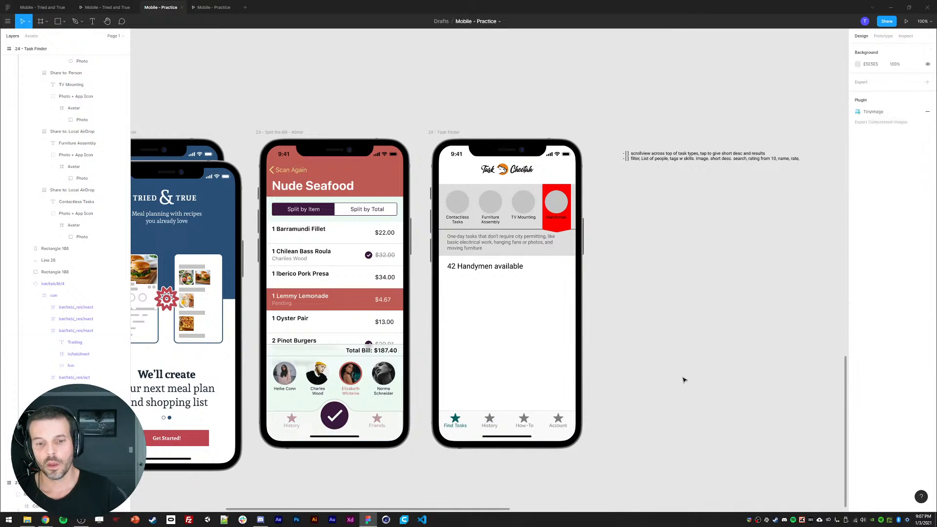
Recolor the Find Tasks tab's icon and label to black.
double_click(452, 423)
double_click(452, 423)
double_click(452, 423)
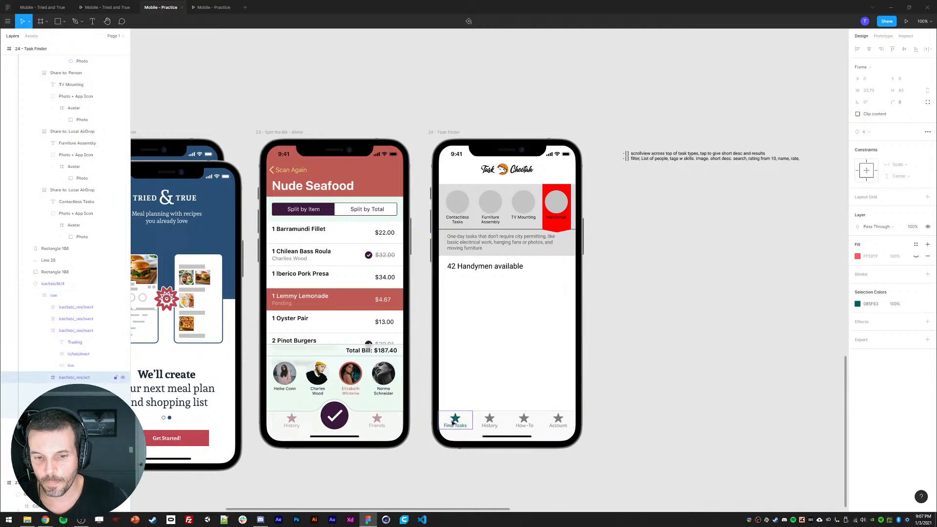
left_click(731, 367)
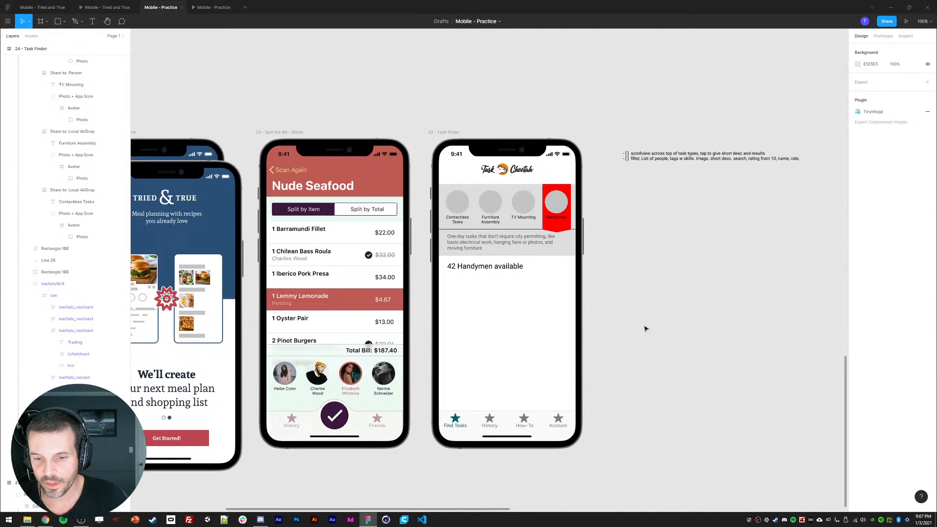
left_click(453, 428)
double_click(453, 428)
double_click(452, 427)
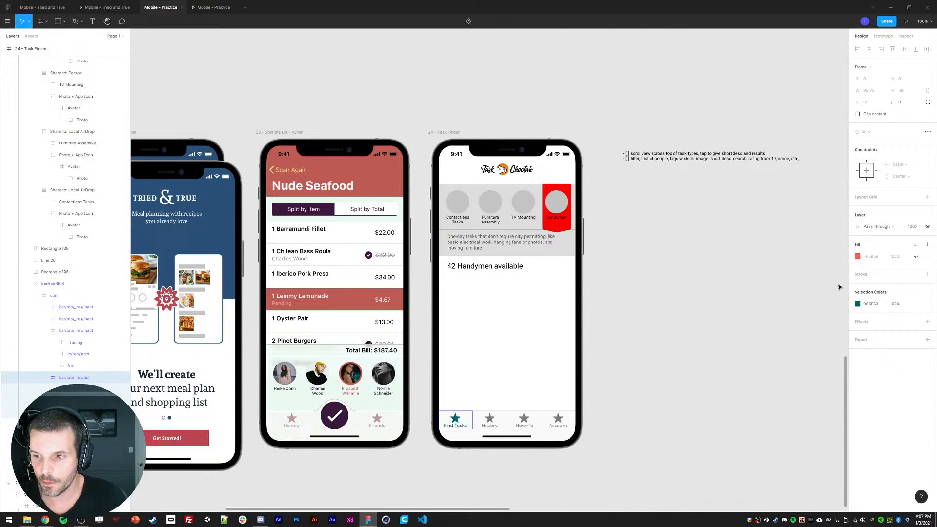
left_click(857, 304)
left_click(655, 355)
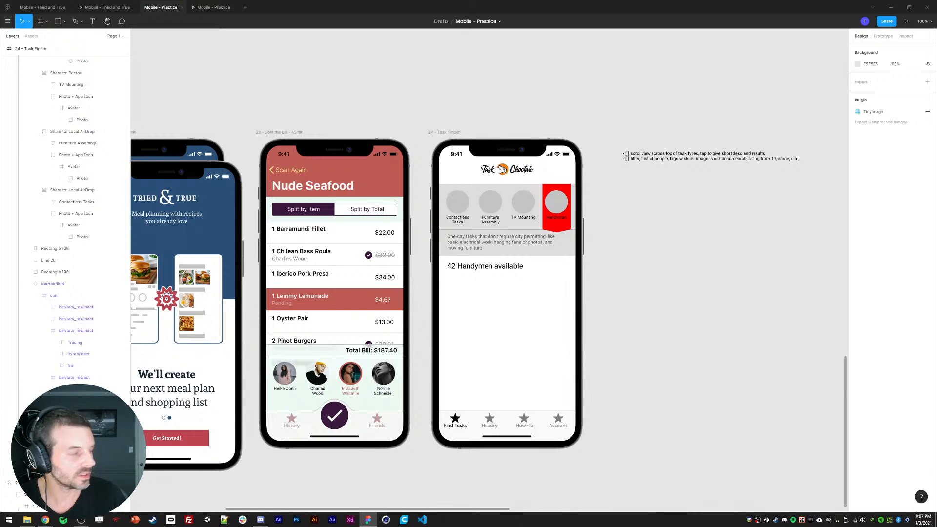
left_click_drag(662, 262, 674, 257)
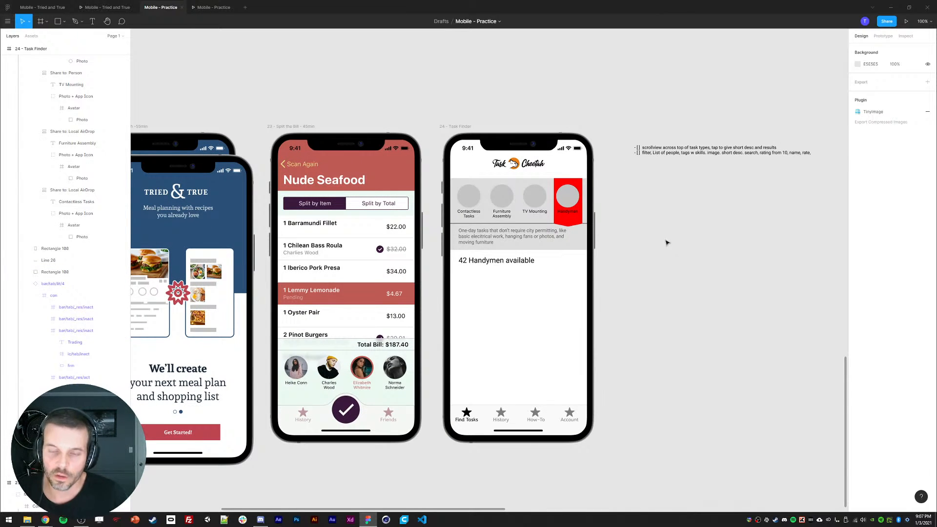
left_click(544, 220)
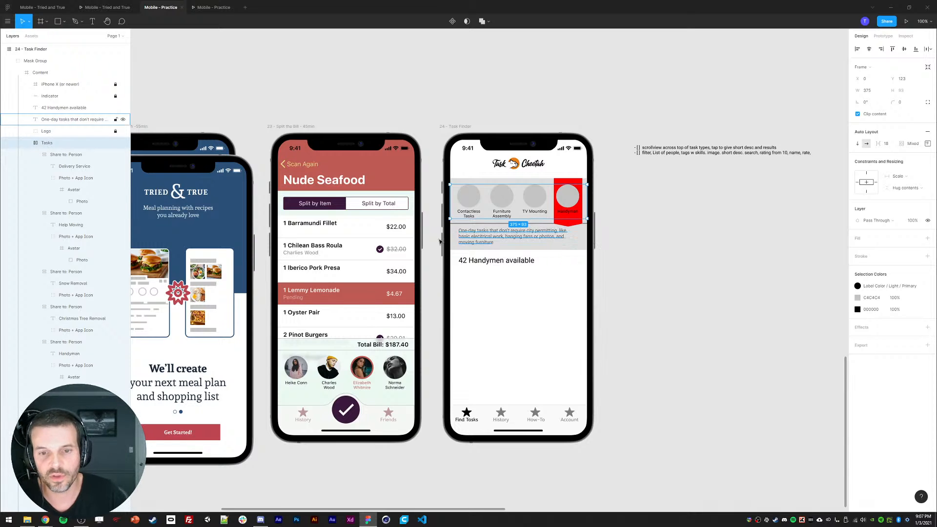
left_click(712, 270)
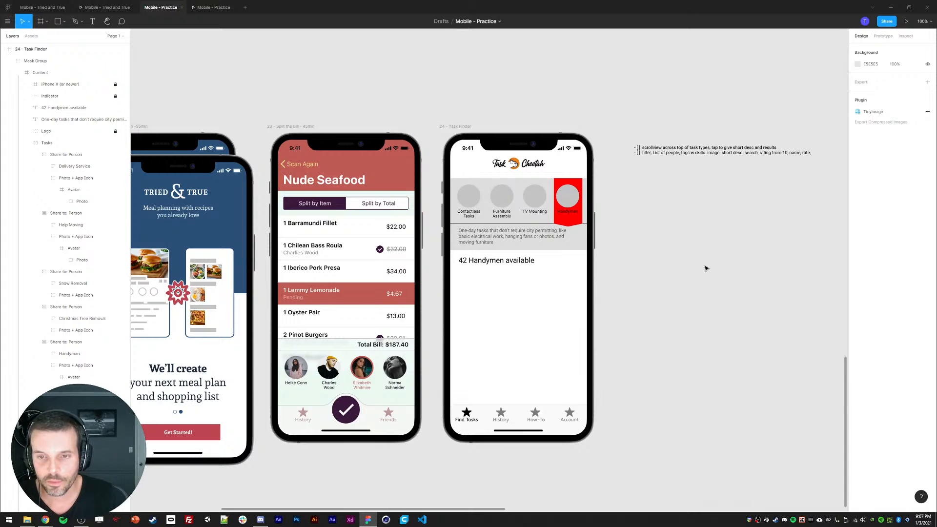
Delete the completed line about the scrollview of task types from the notes beside the phone mockup.
left_click_drag(708, 244, 697, 243)
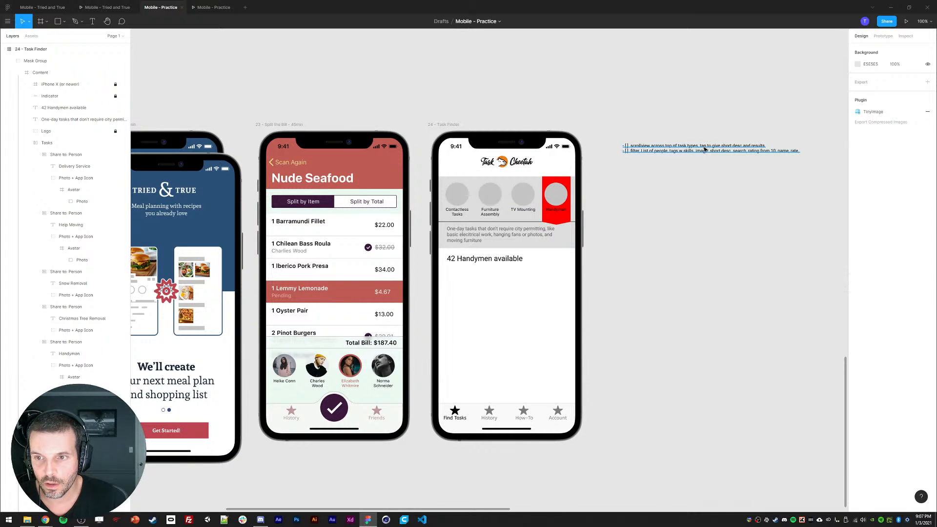
triple_click(703, 147)
left_click(715, 146)
triple_click(716, 146)
key("BackSpace")
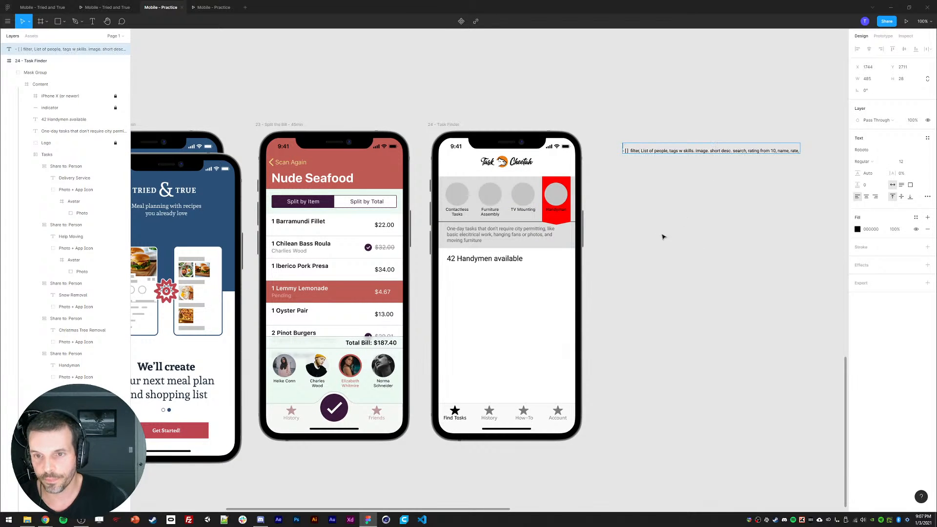
left_click(635, 266)
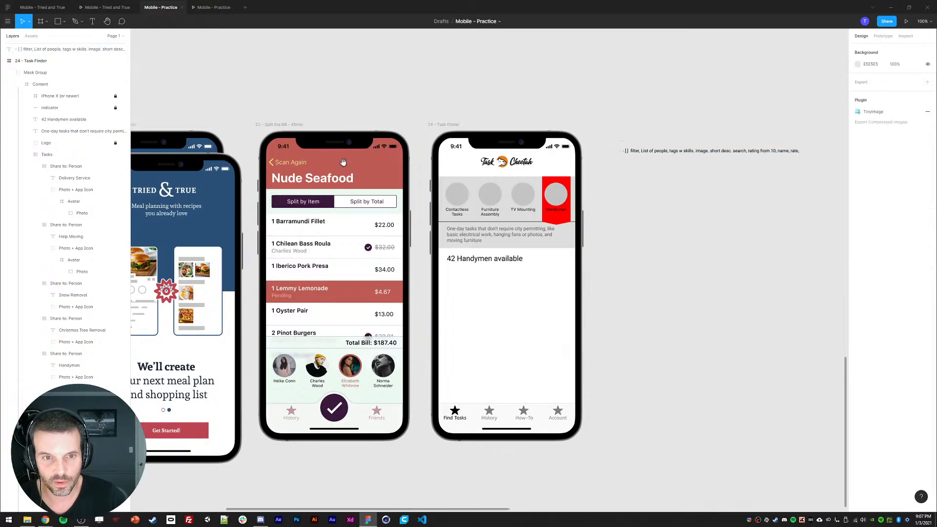
Copy the filter_list icon from the Gaming Job Search screen and paste it into the Task Finder screen.
left_click_drag(343, 162, 710, 254)
left_click_drag(518, 171, 561, 412)
left_click_drag(490, 130, 536, 423)
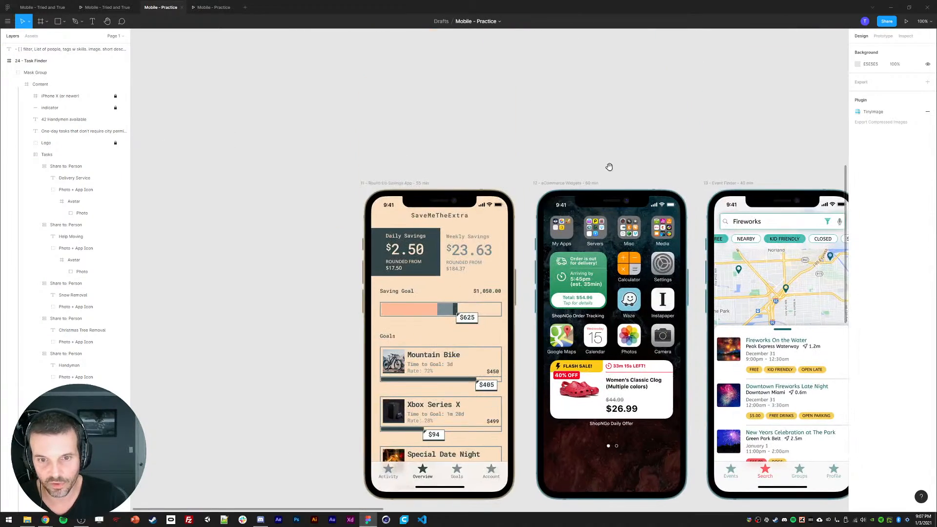
left_click_drag(636, 167, 590, 334)
left_click_drag(606, 166, 596, 356)
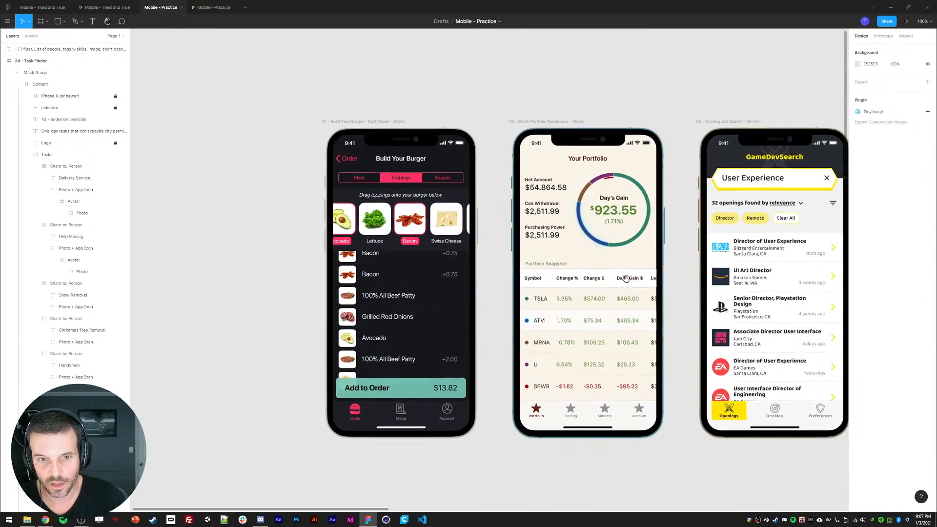
left_click_drag(642, 306, 401, 321)
left_click_drag(598, 237, 575, 237)
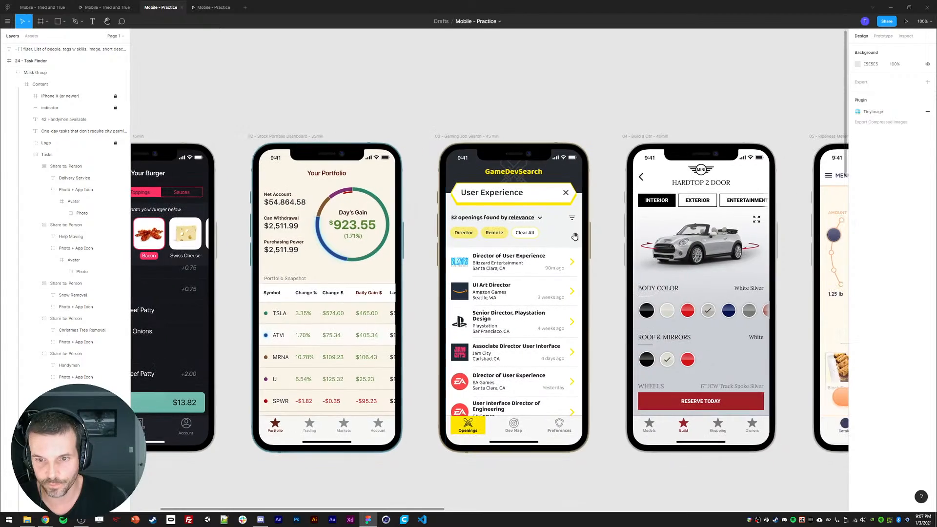
left_click(573, 218, "ctrl")
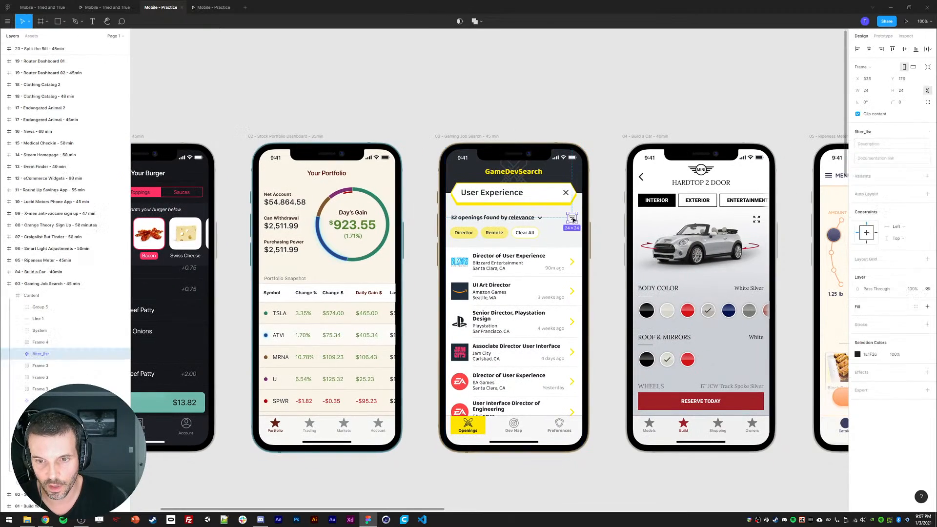
left_click(39, 355)
scroll(450, 320, "down", 10)
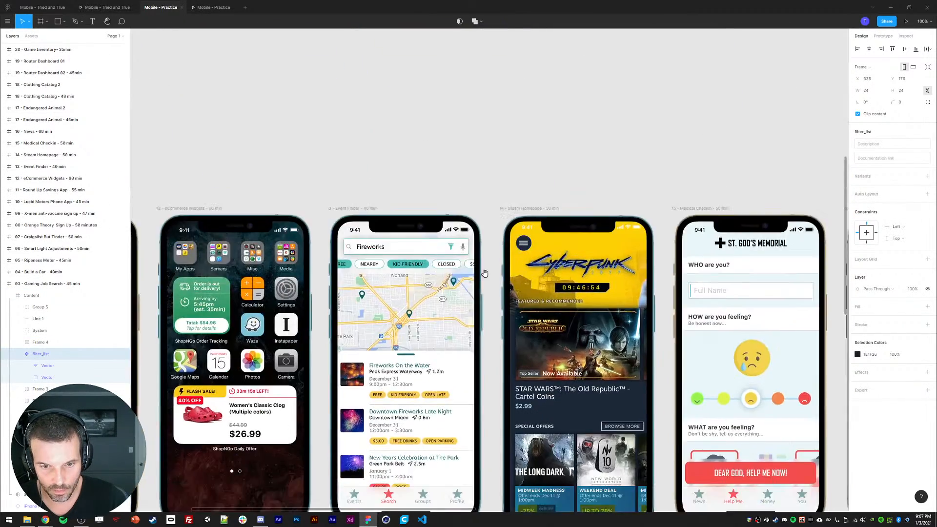
scroll(483, 342, "down", 7)
scroll(480, 383, "right", 2)
key("ctrl+v")
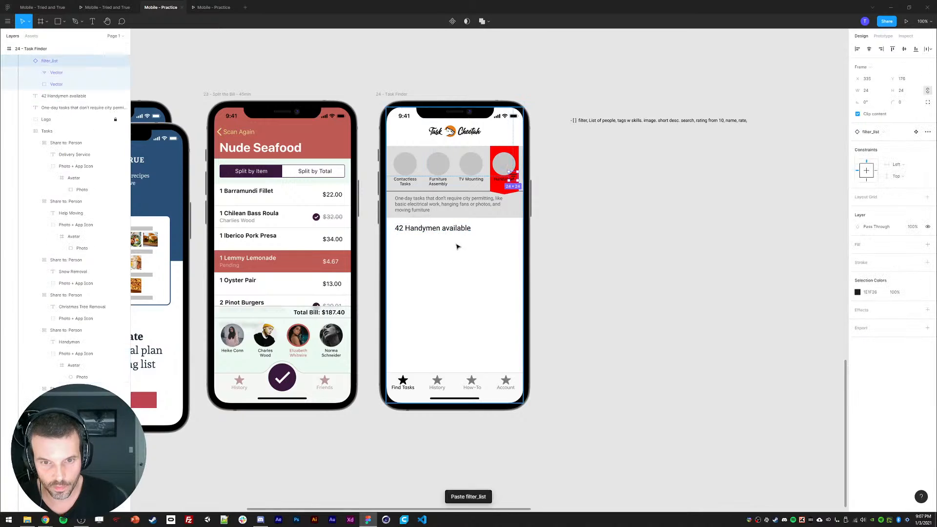
Move the filter icon down beside the "42 Handymen available" heading and align their vertical centers.
key("shift+Down")
key("shift+Down")
key("shift+Down")
key("shift+Down")
key("shift+Down")
key("shift+Down")
key("shift+Down")
key("shift+Down")
key("shift+Down")
key("shift+Down")
key("shift+Down")
key("shift+Down")
key("shift+Down")
key("shift+Down")
key("shift+Down")
key("shift+Down")
key("shift+Down")
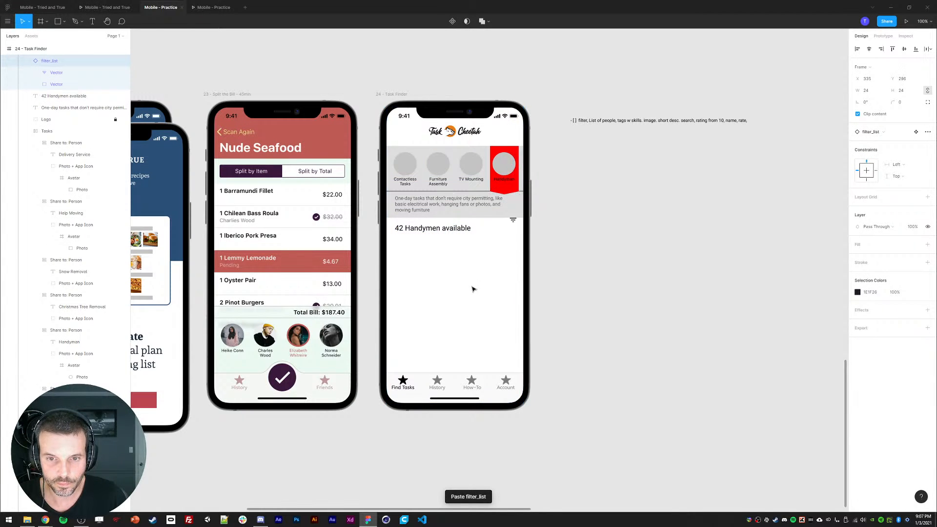
left_click(457, 229, "shift")
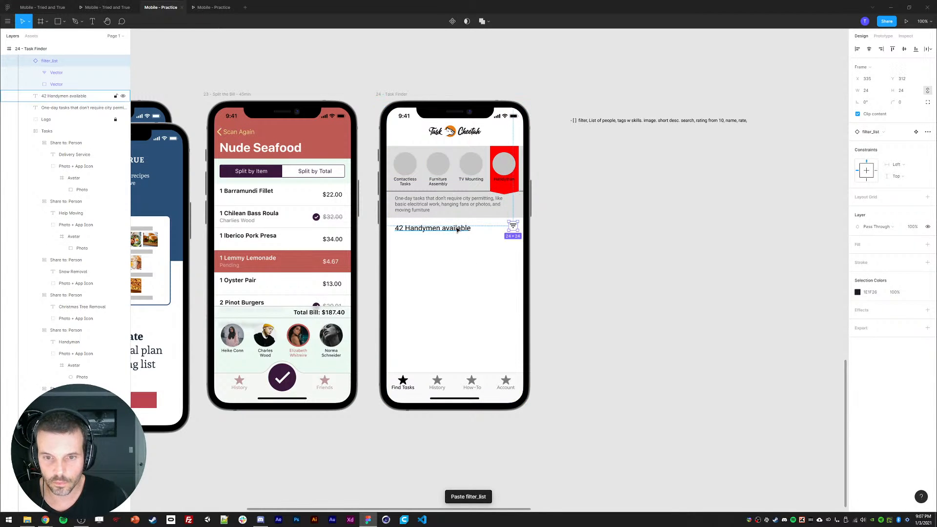
left_click(903, 50)
Nudge the heading and filter icon together vertically until the row has even spacing beneath the grey description area.
key("Up")
key("Up")
key("Up")
key("Up")
key("Up")
key("Up")
key("Up")
key("Up")
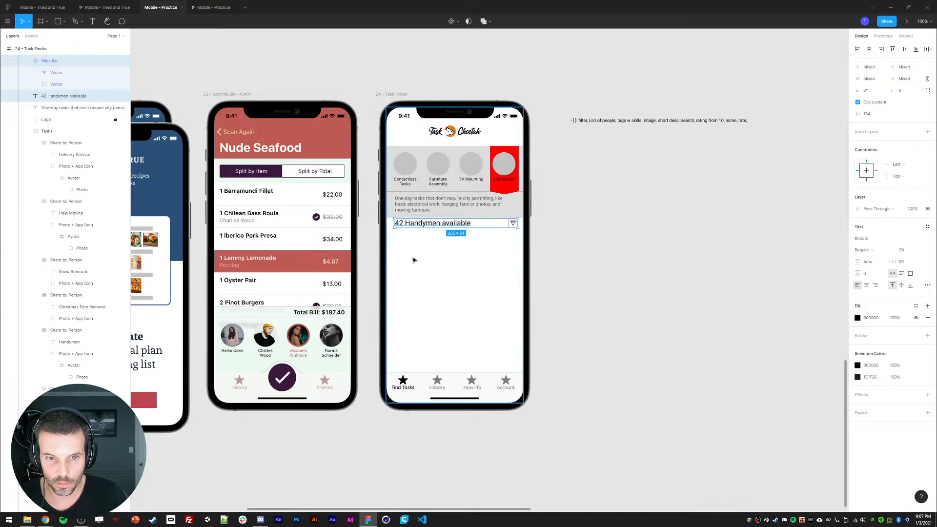
key("Down")
key("Down")
key("Down")
key("Down")
key("Down")
key("Down")
key("Down")
key("Down")
key("Down")
key("Down")
left_click(607, 277)
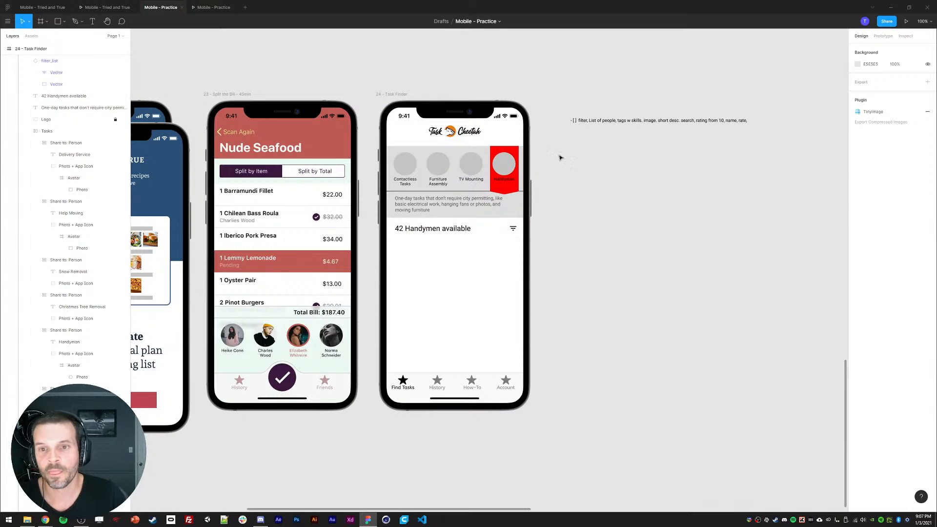
Move the remaining notes text slightly farther away from the phone mockup.
left_click_drag(585, 135, 612, 130)
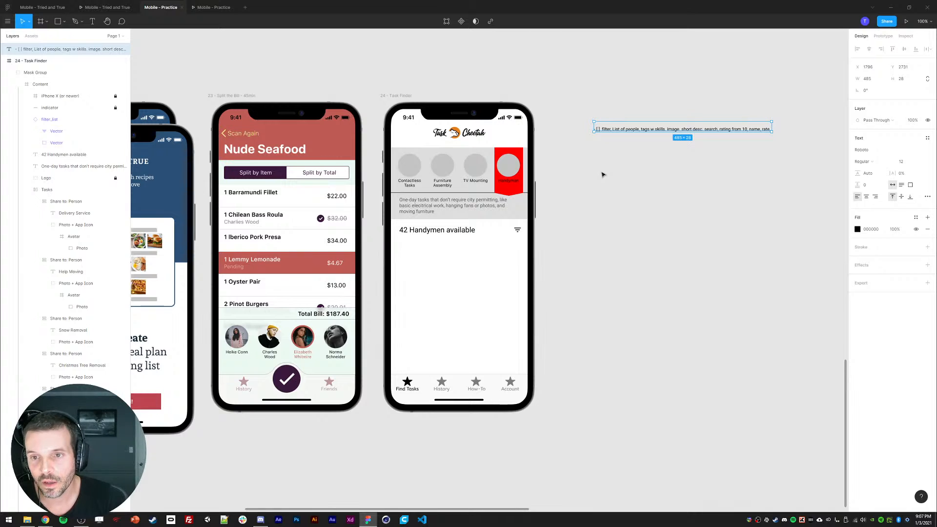
left_click(617, 206)
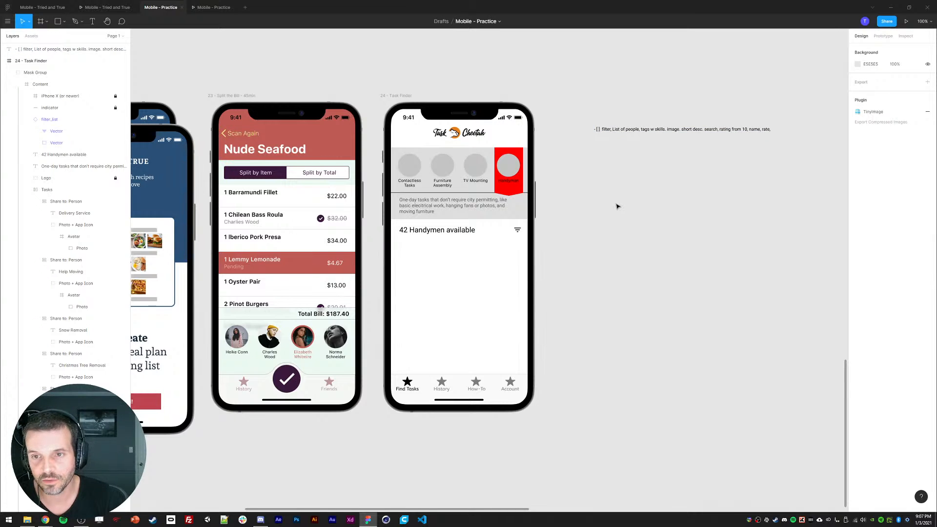
Draw a rectangle about 372 wide across the screen beneath the heading row and set its height to 19*8.
key("r")
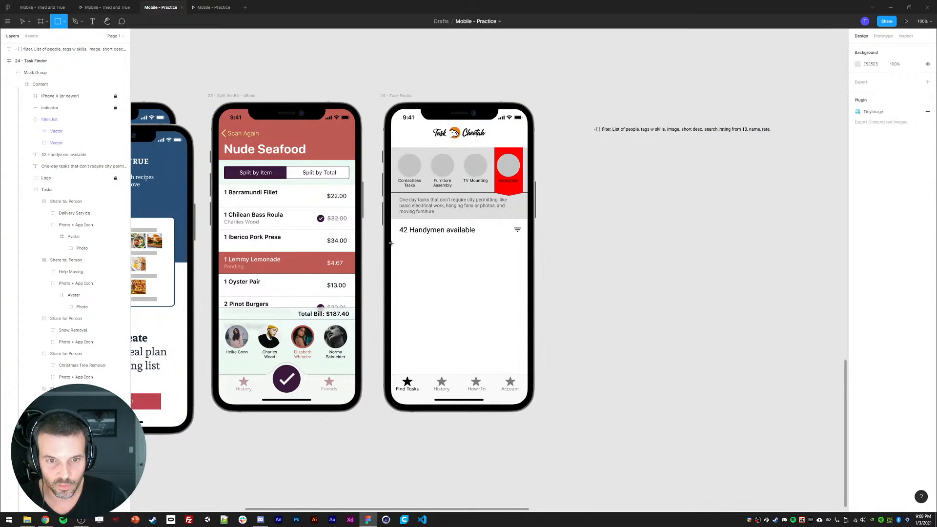
left_click_drag(390, 243, 527, 300)
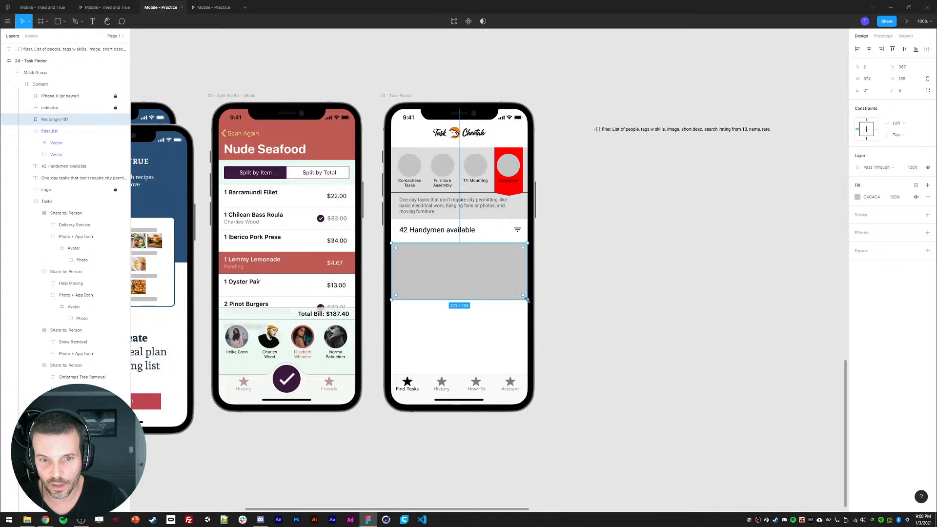
left_click(910, 82)
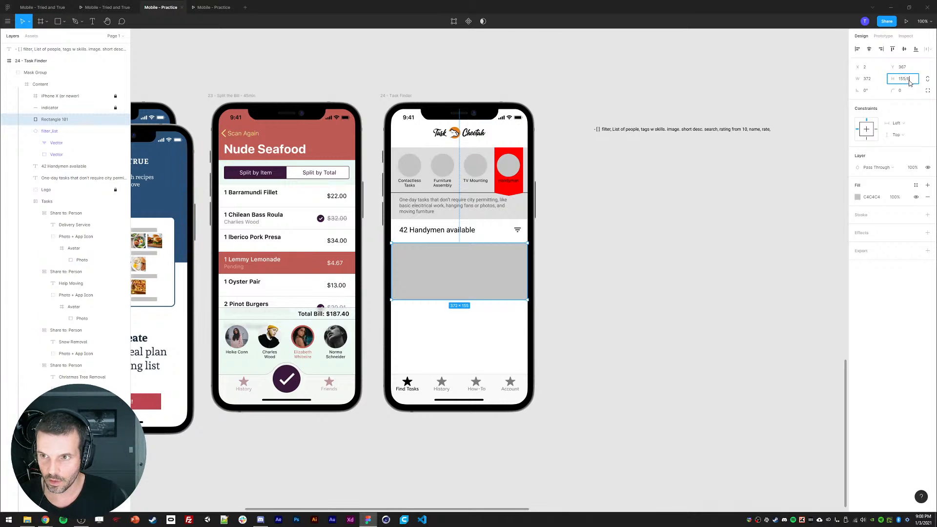
type("/8")
key("Return")
type("19/")
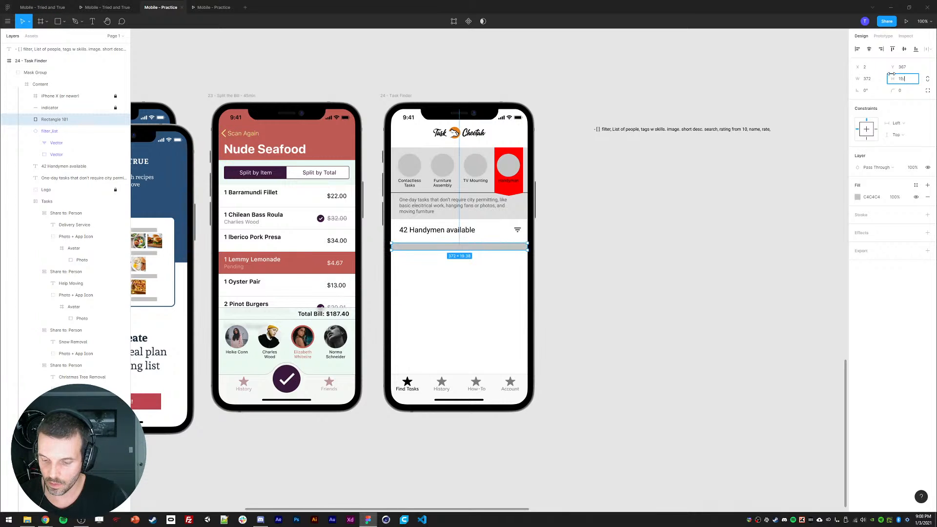
type("8")
key("Return")
Draw a rectangle about 119 × 64 over the start of the heading and group it with the heading and filter icon.
left_click(443, 231)
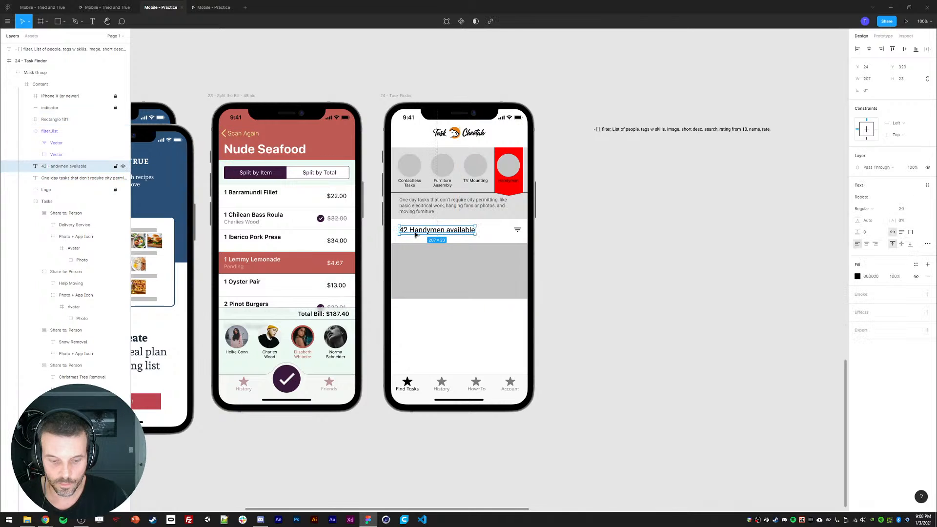
key("r")
left_click_drag(395, 219, 439, 242)
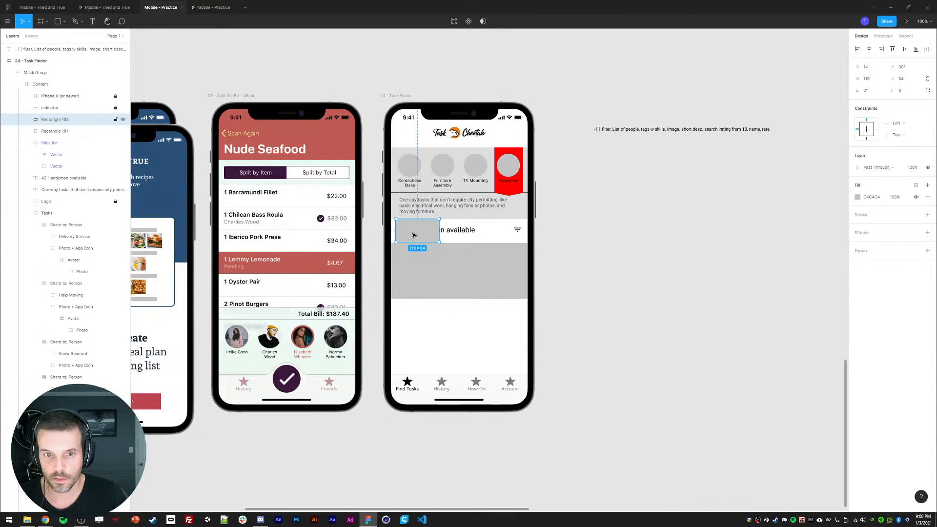
left_click(452, 232, "shift")
left_click(517, 230, "shift")
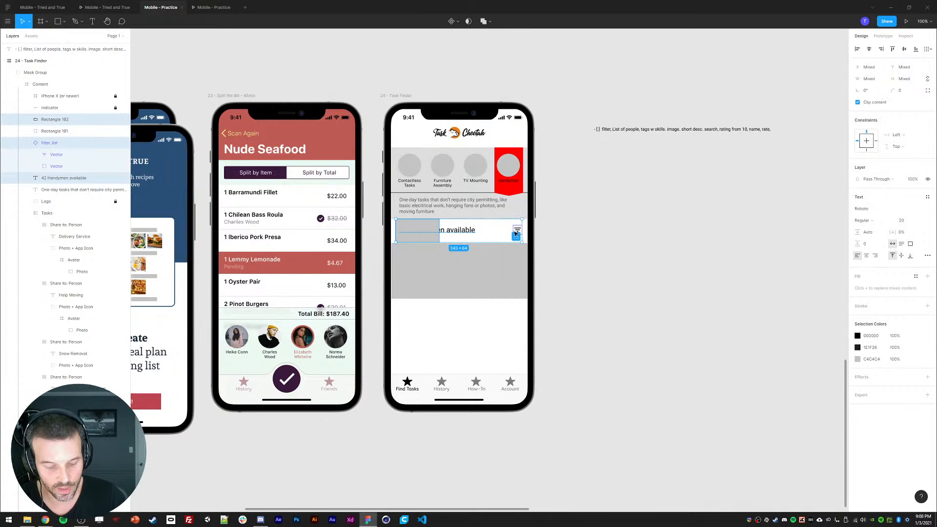
key("ctrl+g")
Collapse the filter icon's layers inside the heading row group and set the group's rectangle to X position 0.
left_click(27, 119)
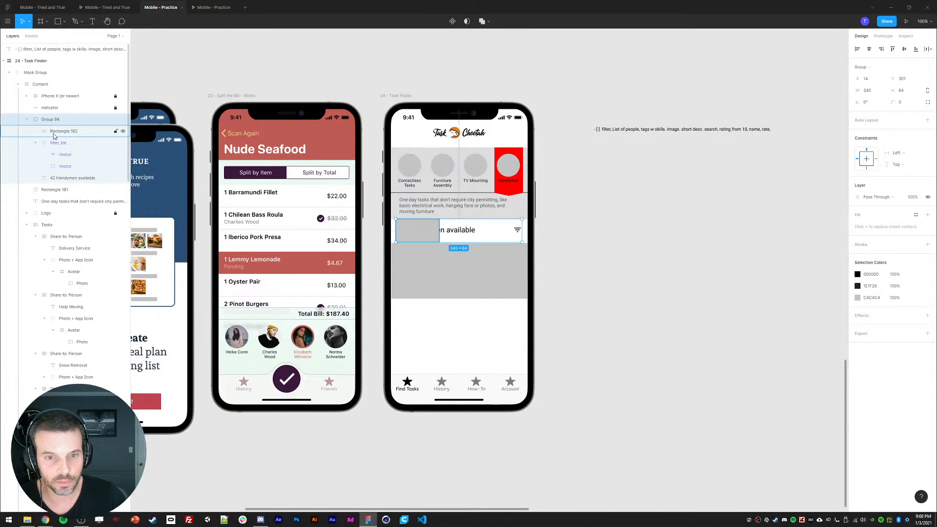
left_click(64, 131)
left_click(35, 143)
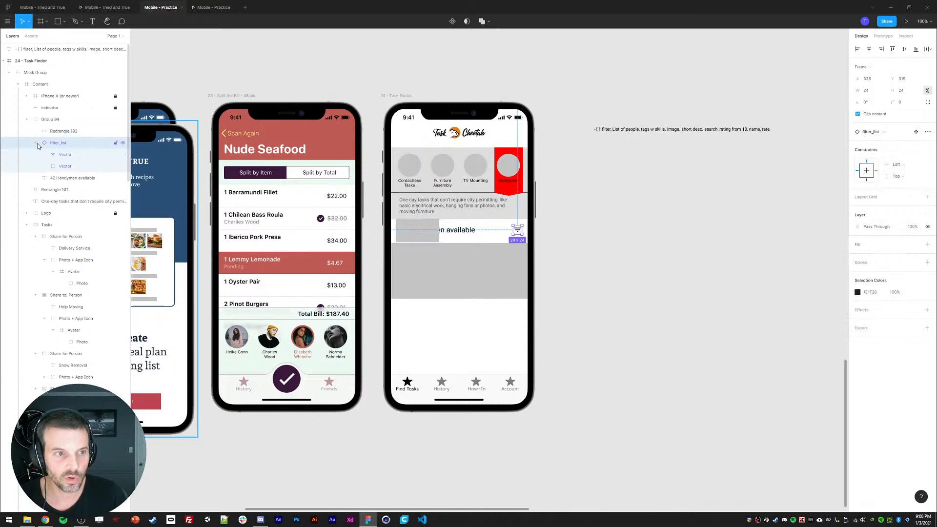
key("ctrl+a")
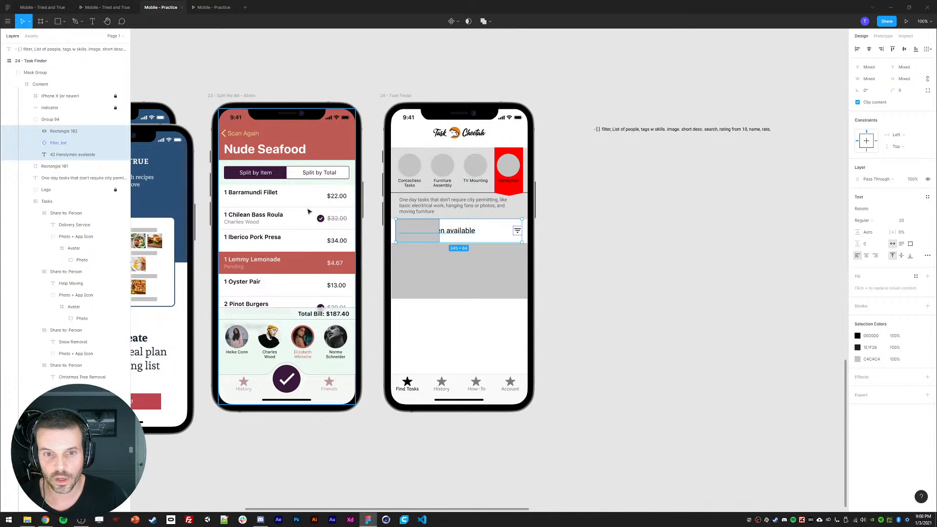
left_click(48, 132)
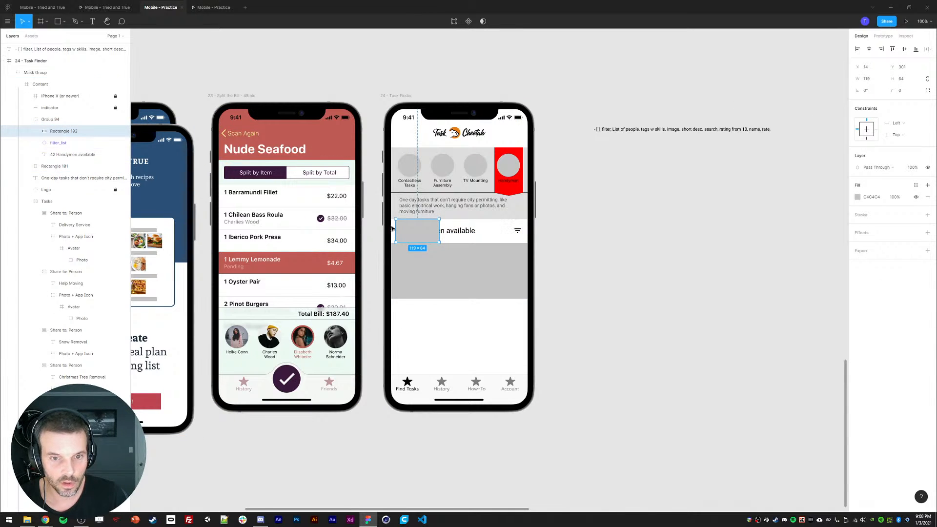
left_click(873, 67)
type("0")
key("Return")
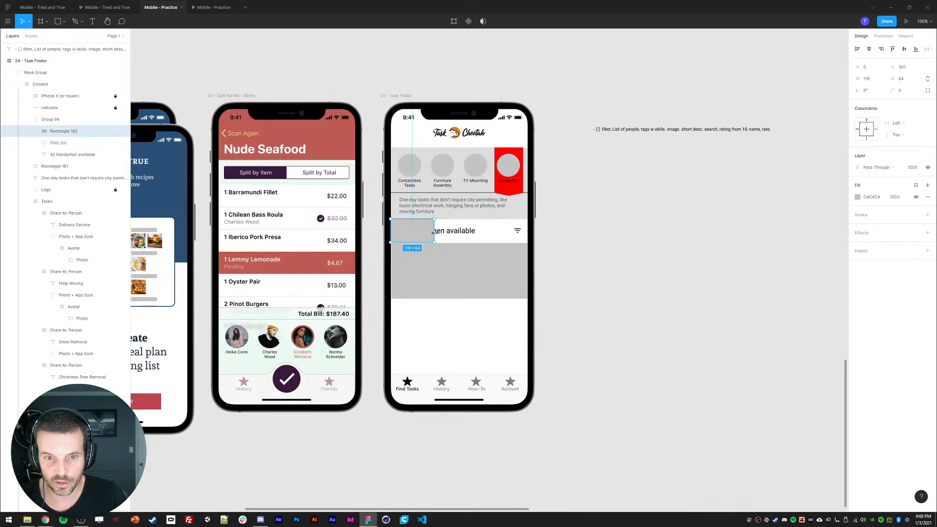
Stretch the heading row's rectangle to 375 wide across the phone screen and hide its fill.
left_click_drag(434, 233, 528, 234)
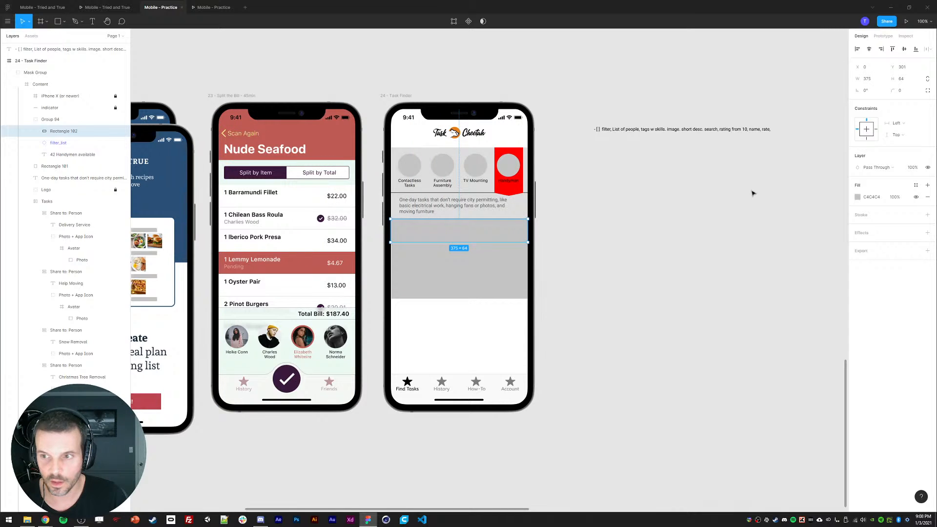
left_click(916, 197)
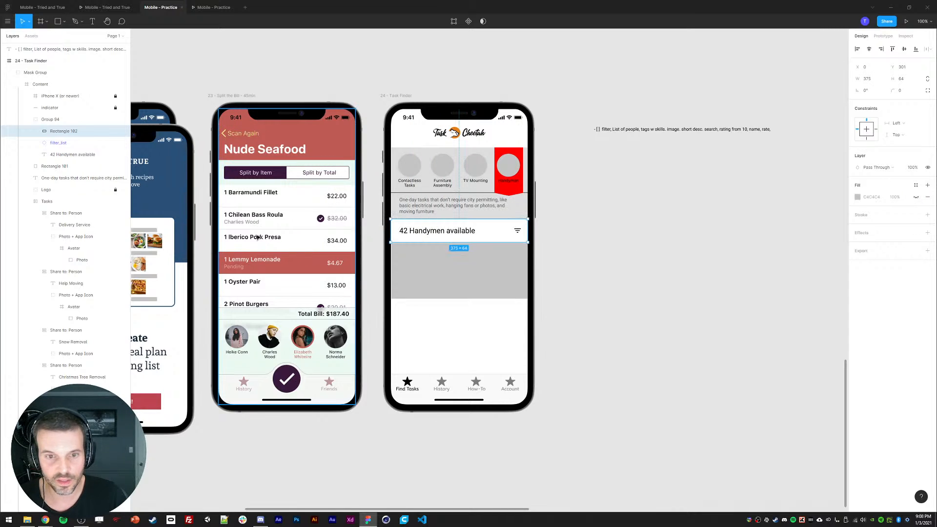
left_click(50, 122)
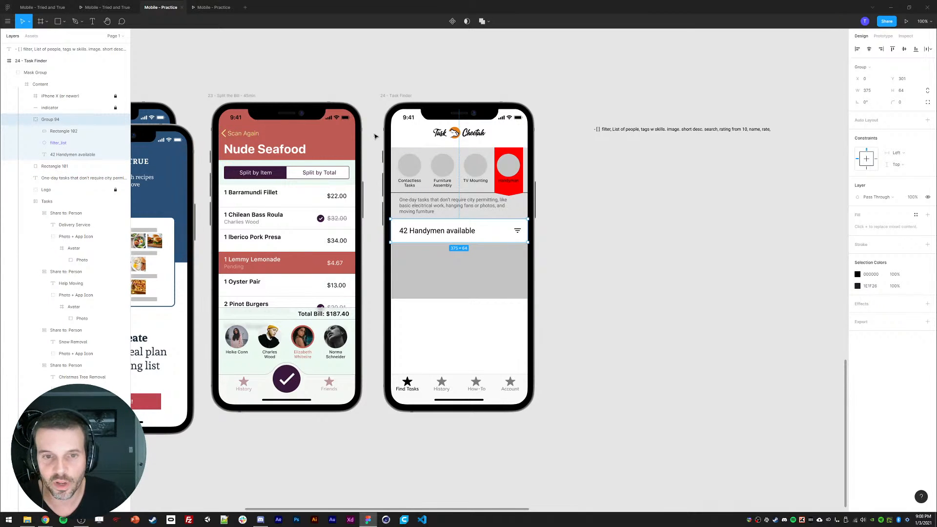
Set the height of the grey background rectangle behind the task categories and description to 200.
left_click(398, 147)
left_click(910, 83)
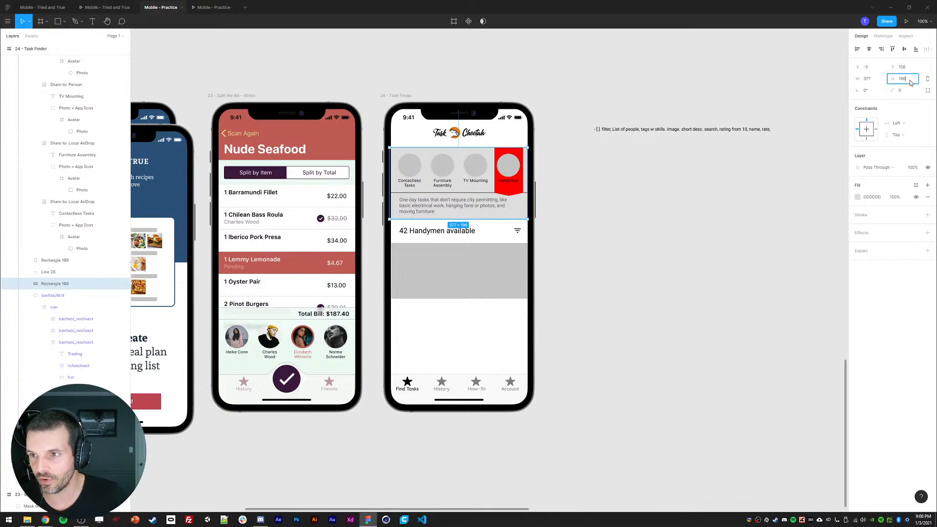
type("24.5")
key("Return")
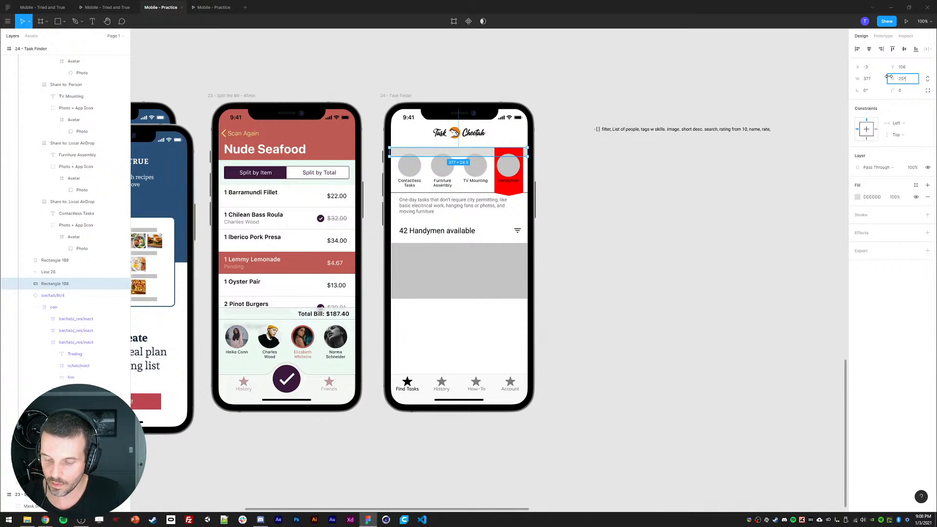
key("Return")
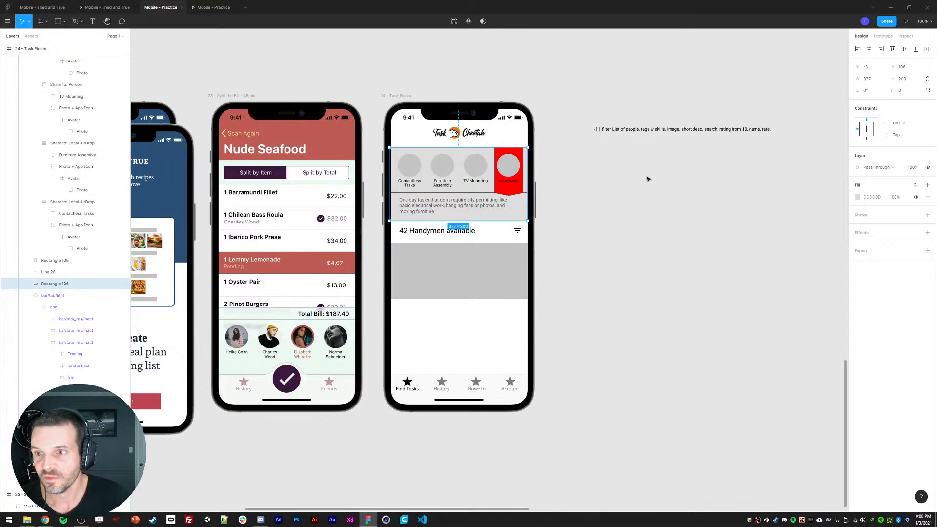
left_click(590, 198)
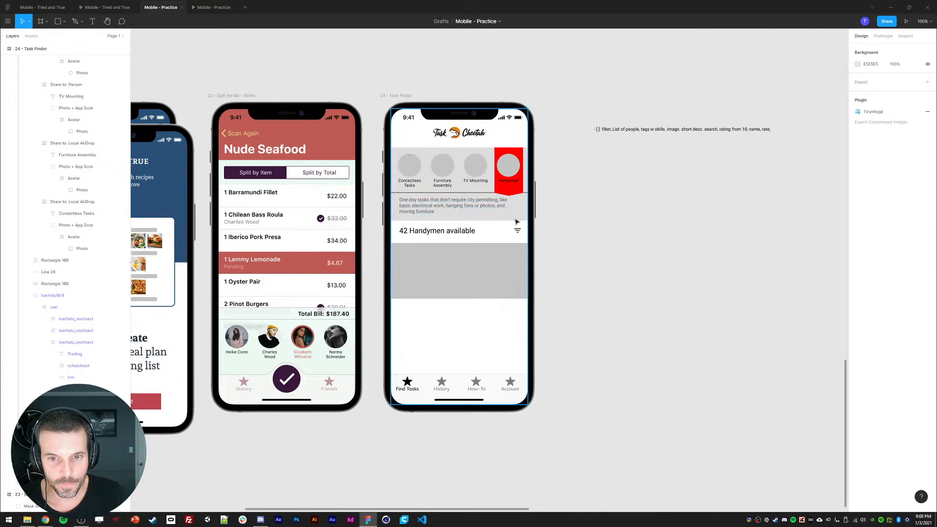
Group the description text, Tasks row, red ribbon, divider line and grey background rectangle together.
double_click(492, 211)
double_click(492, 211)
double_click(490, 211)
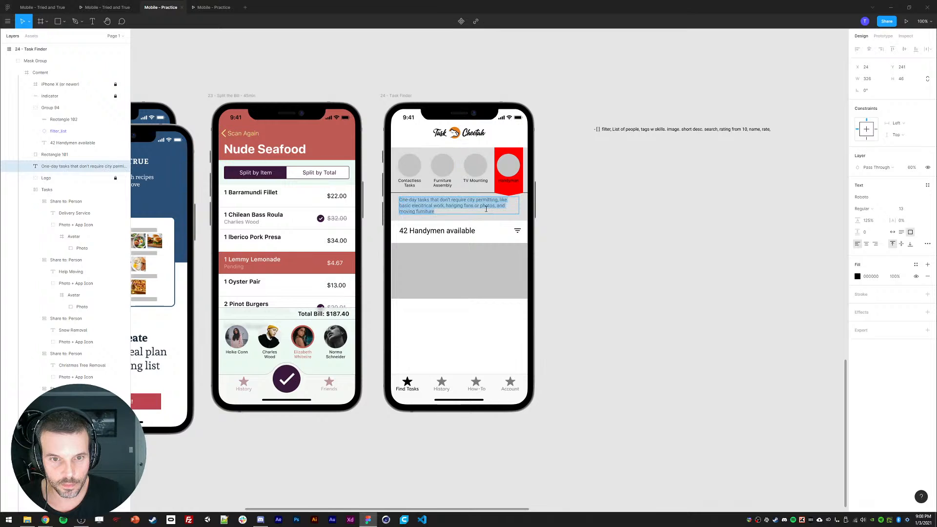
left_click(27, 190)
left_click(46, 189)
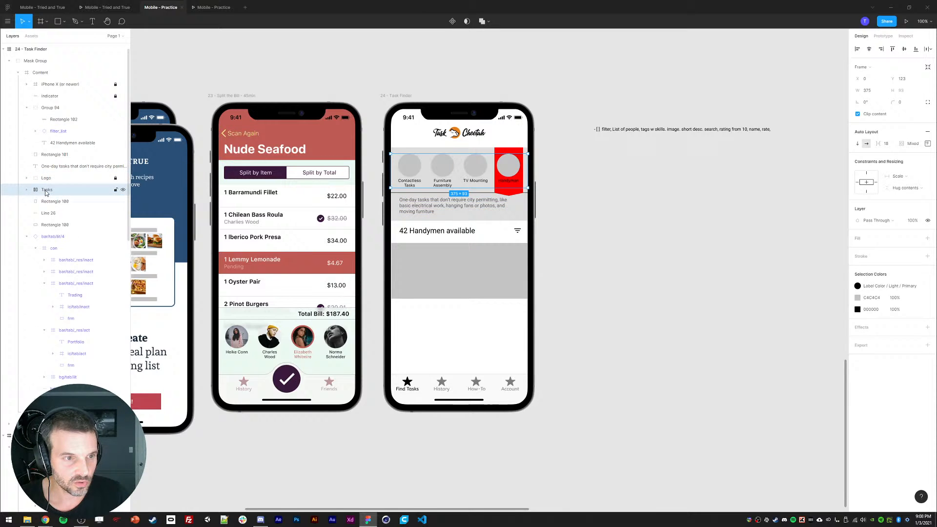
left_click(425, 205, "shift")
left_click(421, 193, "shift")
left_click(399, 218, "shift")
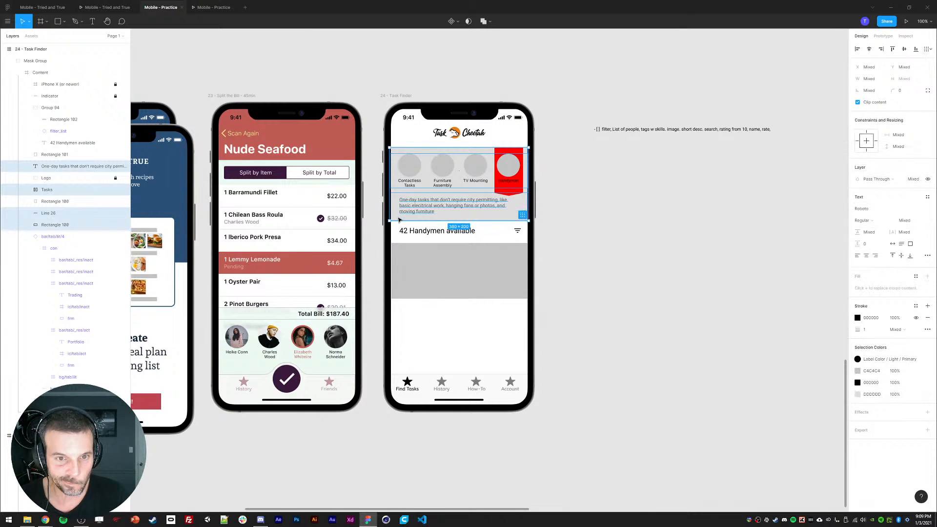
left_click(58, 204, "shift")
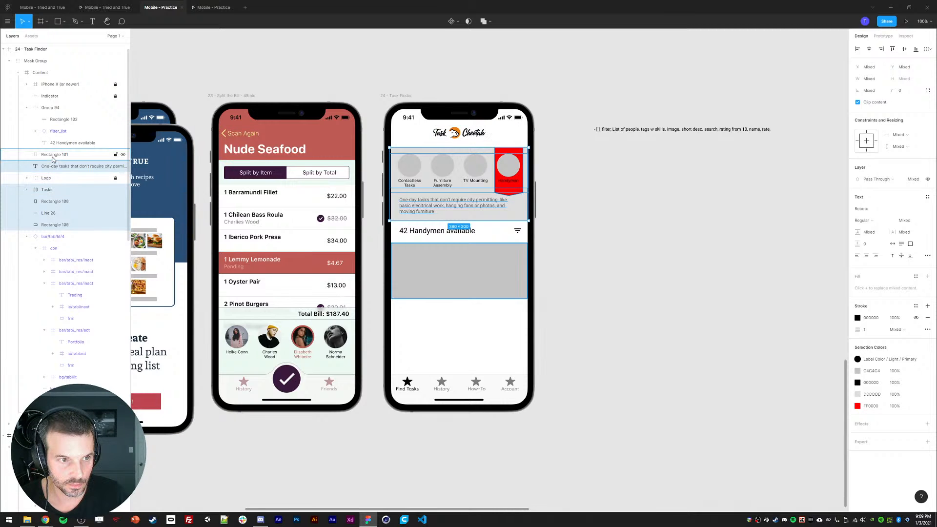
key("ctrl+g")
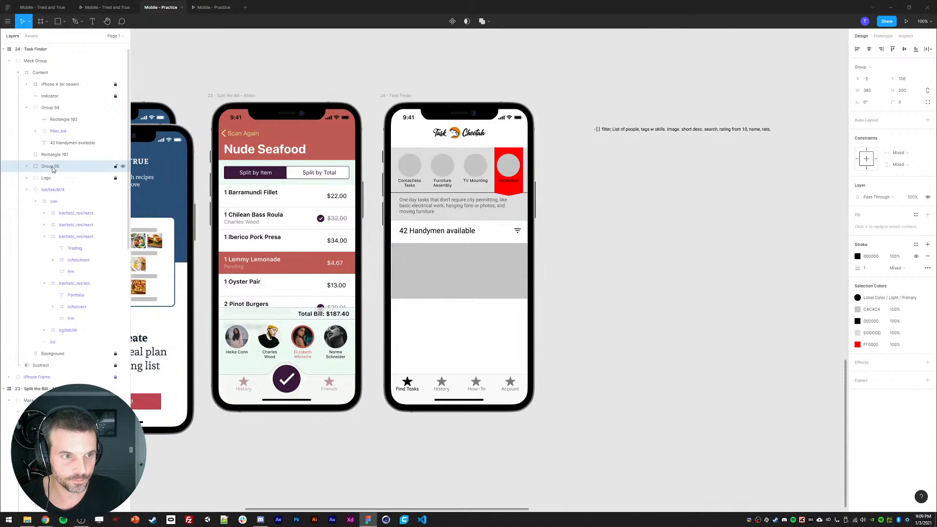
Collapse the tab bar and heading row layers, and try nudging the heading row group upward.
left_click(27, 189)
left_click(44, 178)
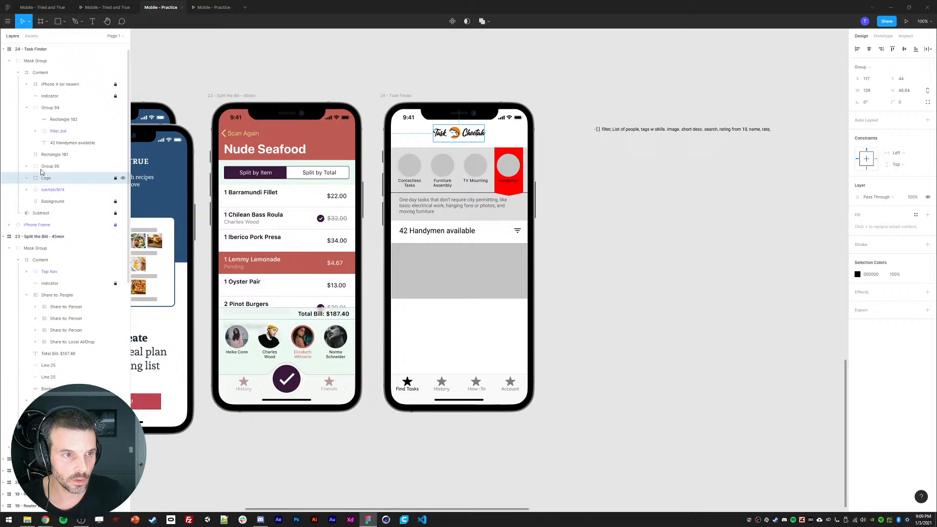
left_click(27, 108)
left_click(48, 97)
left_click(48, 87)
left_click(51, 110)
key("shift+Up")
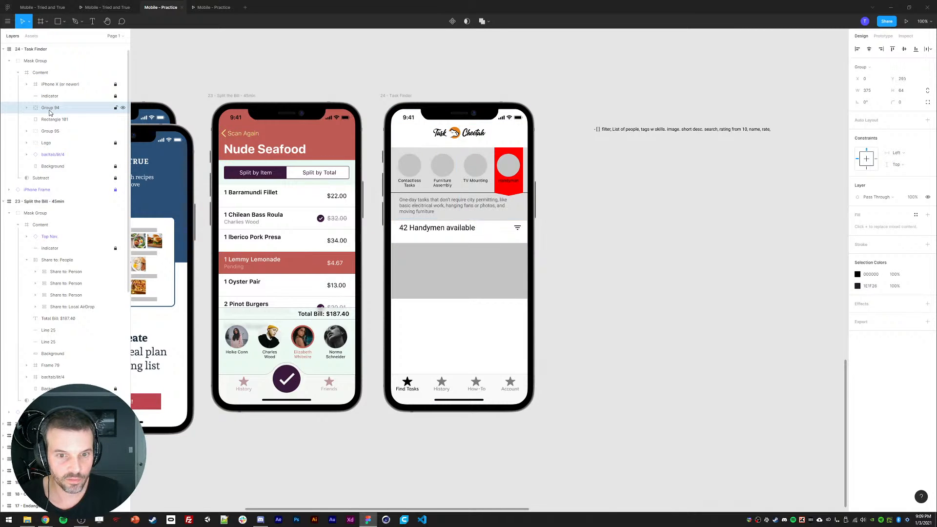
Rename the group holding the task categories and description as Header.
left_click(47, 132)
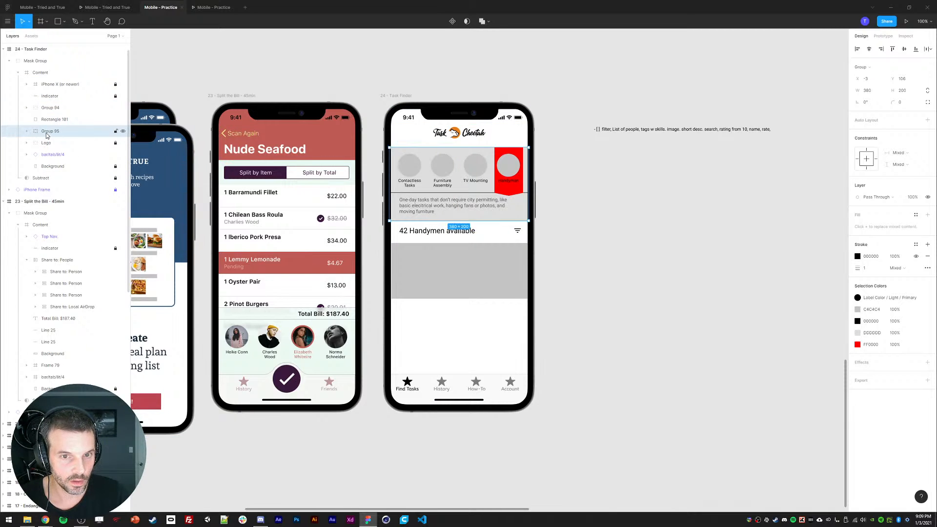
double_click(47, 132)
type("Header")
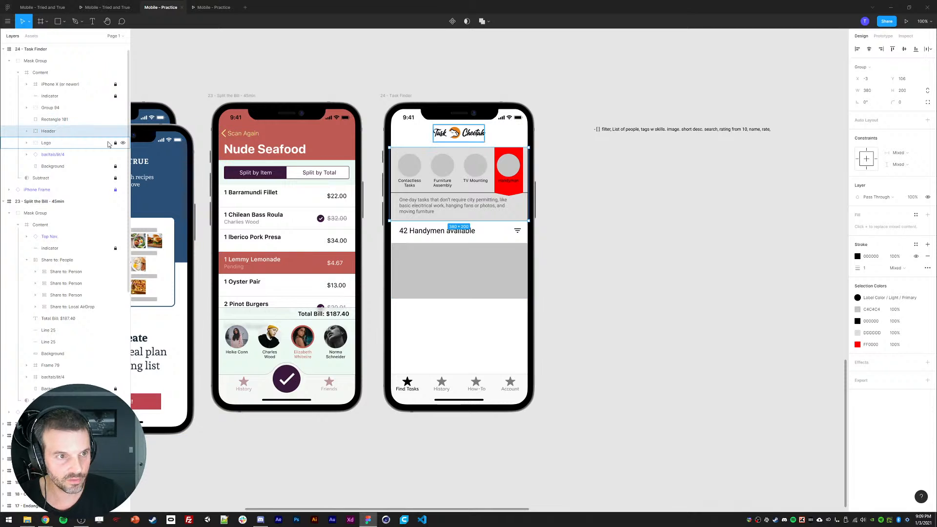
Order the layers as Header, heading row and grey result rectangle, and wrap all three in a vertical auto layout frame.
mouse_move(56, 121)
left_mouse_down()
mouse_move(50, 116)
mouse_move(49, 132)
mouse_move(51, 112)
mouse_move(50, 136)
left_mouse_up()
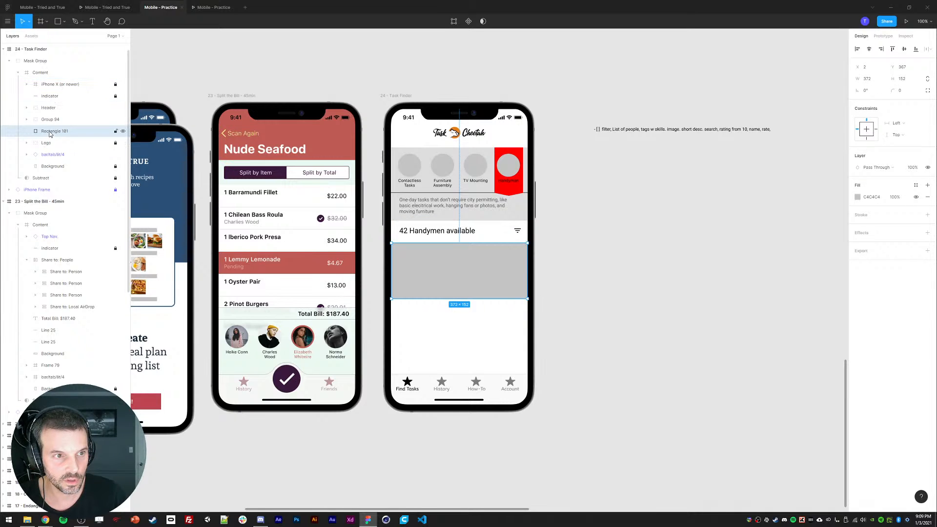
left_click(50, 109, "shift")
key("shift+a")
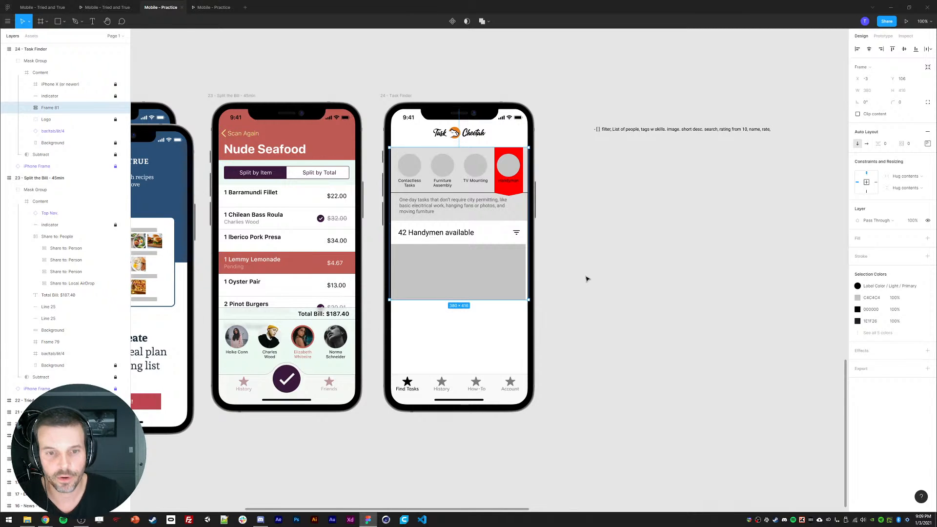
Expand the auto layout frame and its Header group and examine the layers inside.
left_click(26, 108)
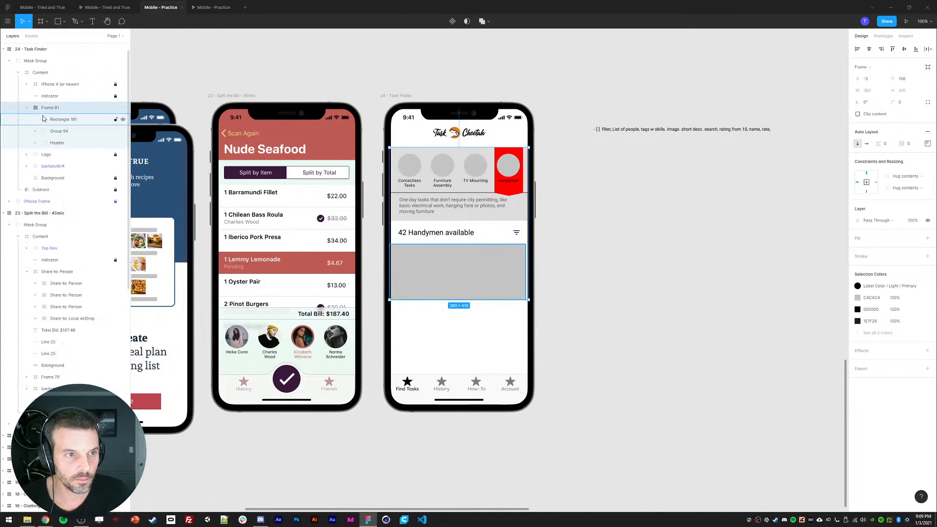
left_click(48, 119)
left_click(54, 143)
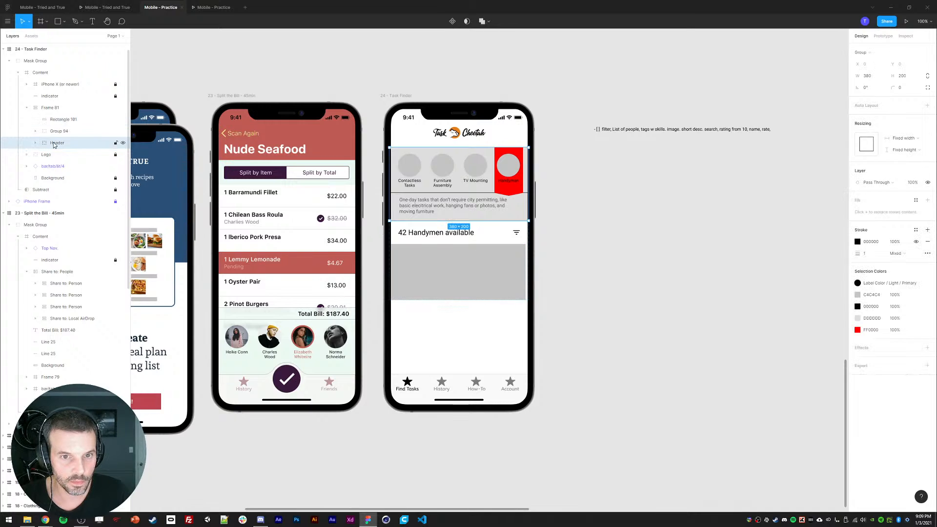
left_click(35, 142)
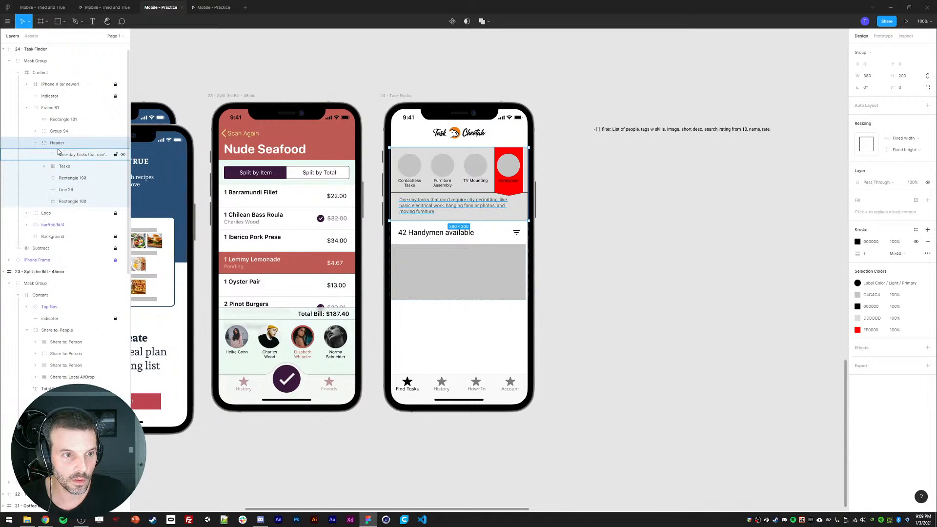
left_click(73, 154)
left_click(64, 167)
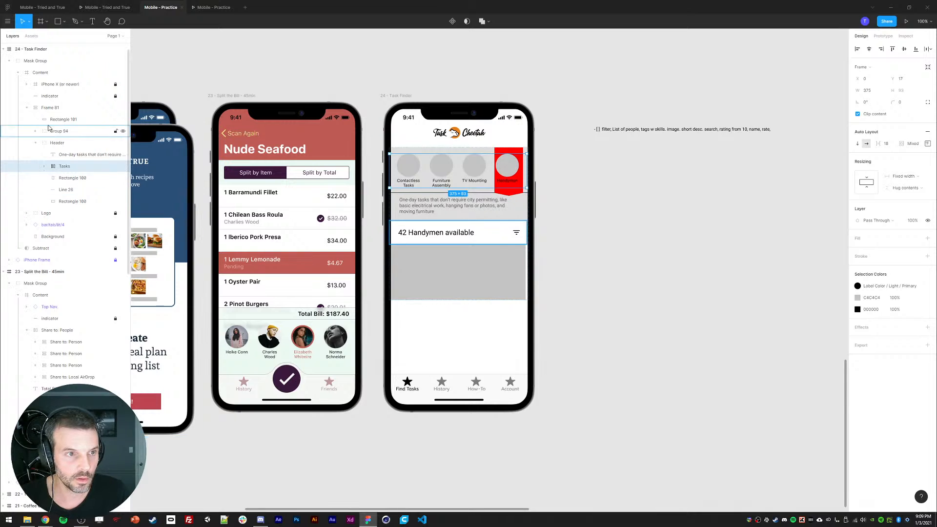
Shift the Content frame and the auto layout frame slightly right to line up with the phone screen.
left_click(41, 73)
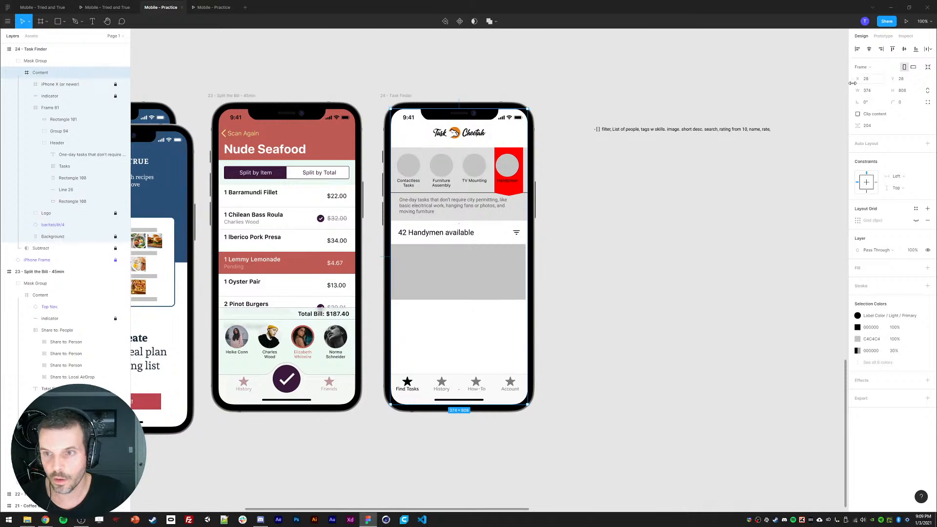
key("Right")
left_click(52, 110)
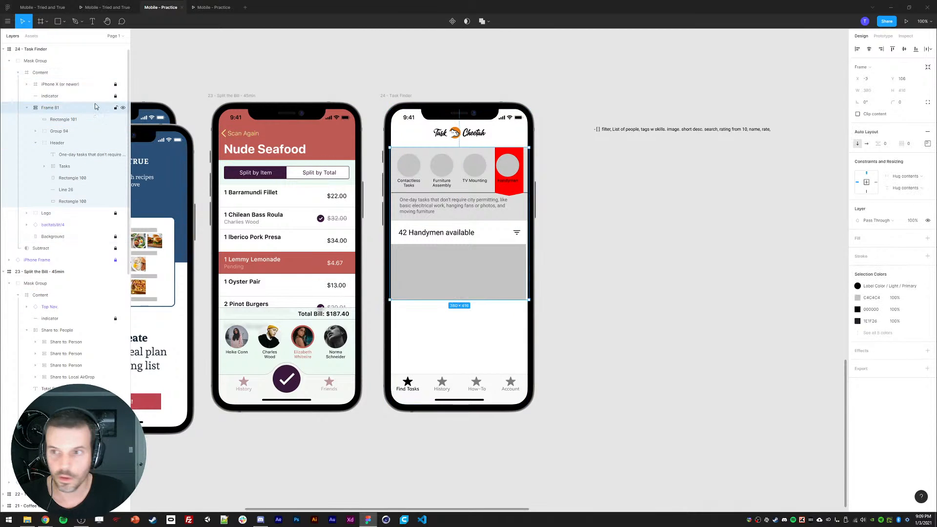
left_click(60, 122)
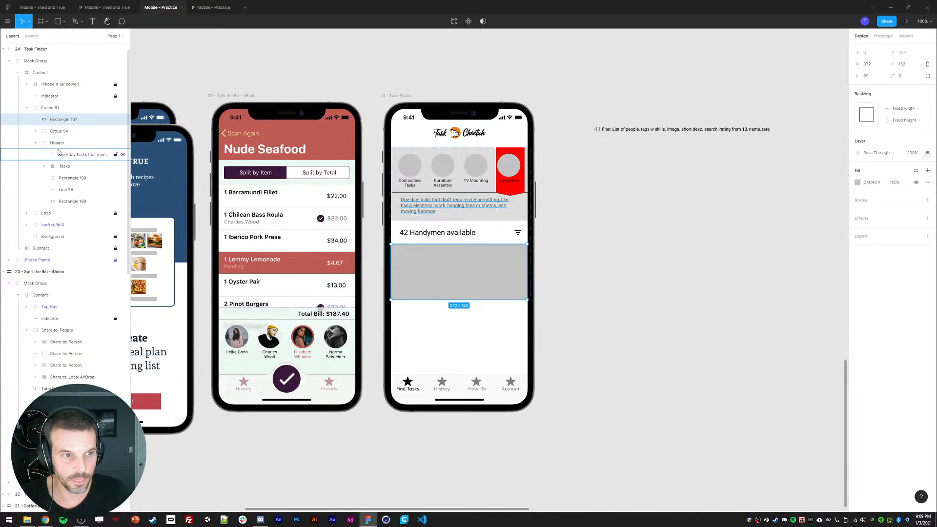
Examine the width of the Header group's grey background rectangle against the edges of the phone screen.
left_click(71, 201)
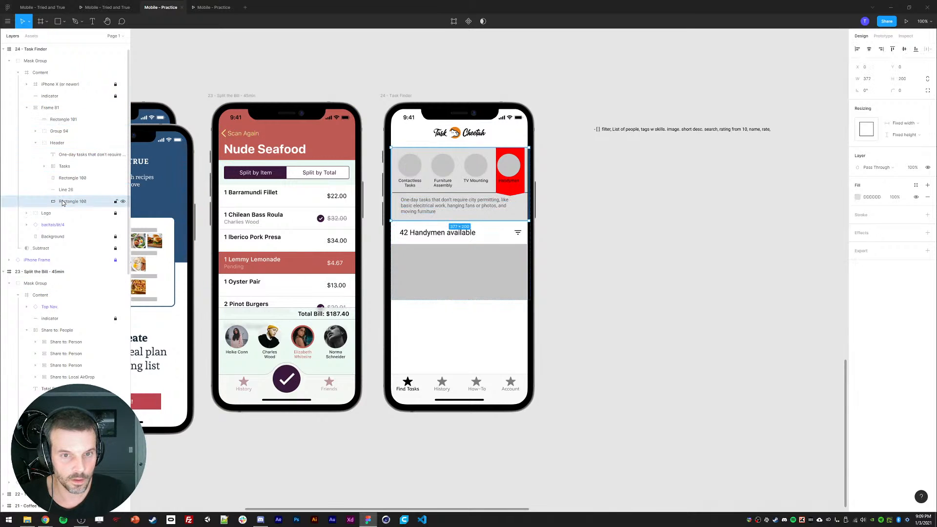
left_click(866, 81)
key("ctrl+plus")
left_click_drag(647, 114, 664, 182)
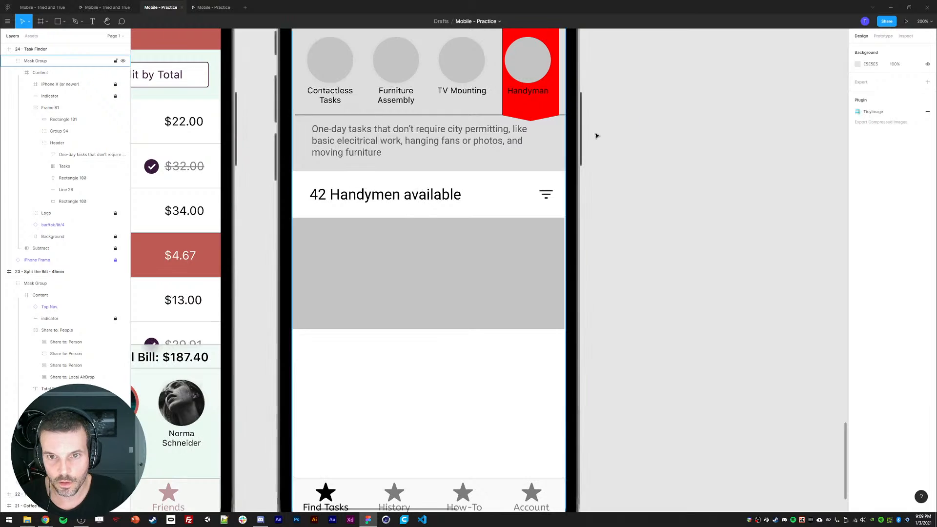
left_click_drag(549, 51, 573, 218)
left_click(328, 226)
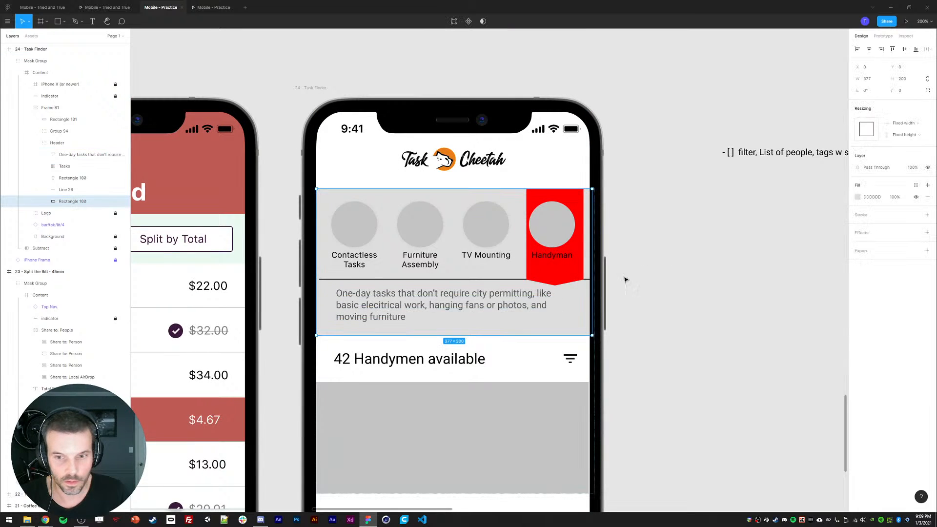
left_click(867, 80)
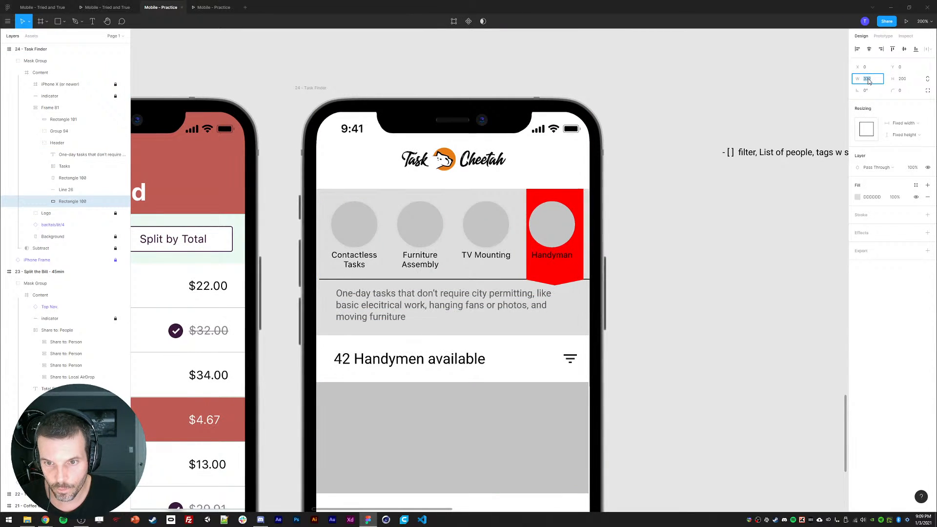
left_click(738, 301)
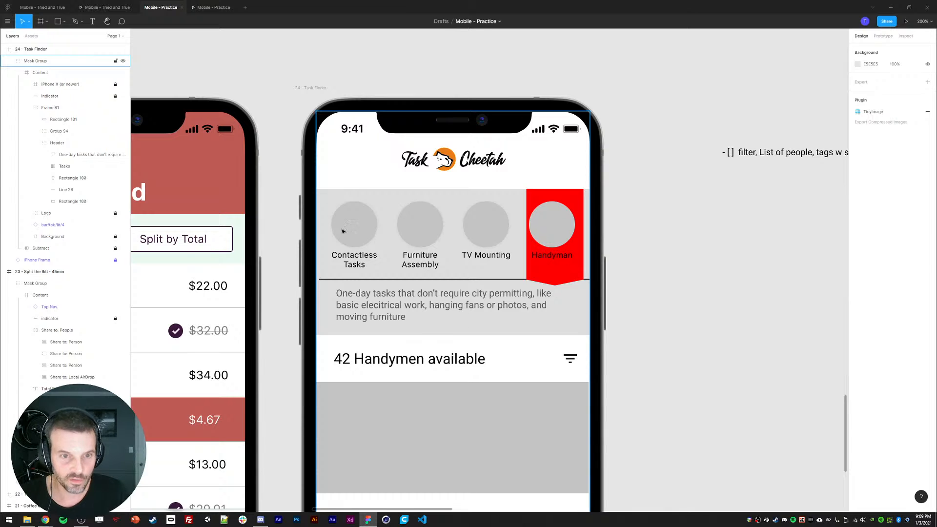
Set the width of the Header group inside the auto layout frame to 374 to match the phone screen.
left_click(554, 306)
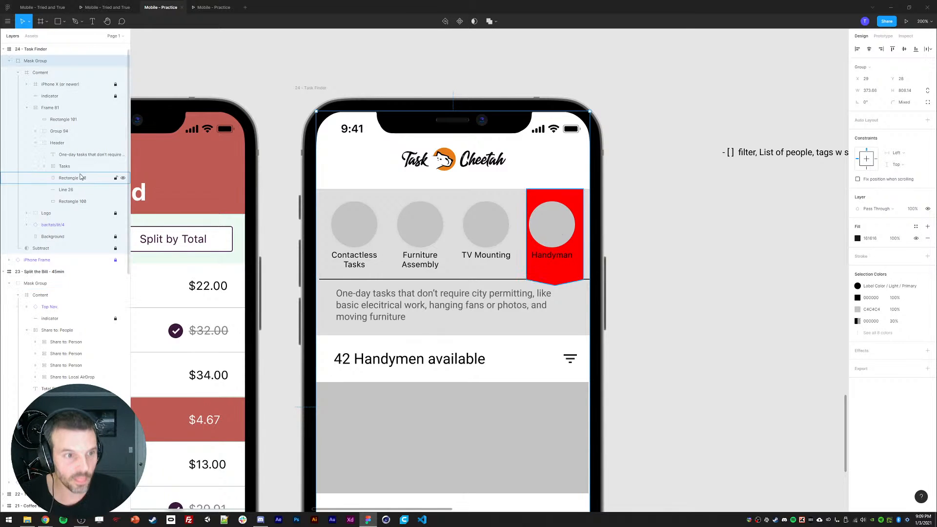
left_click(58, 143)
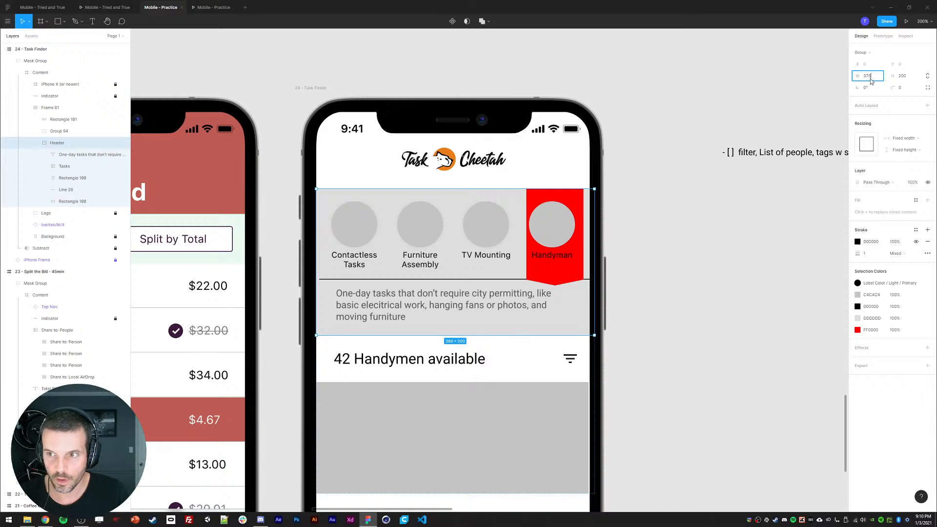
key("Return")
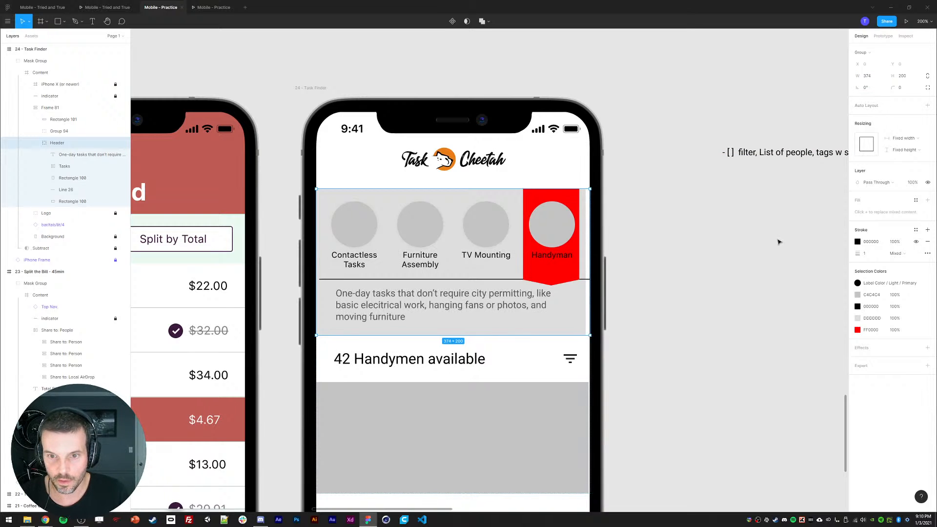
Widen the Tasks frame inside the Header group and select the header's grey background rectangle for resizing.
left_click(64, 167)
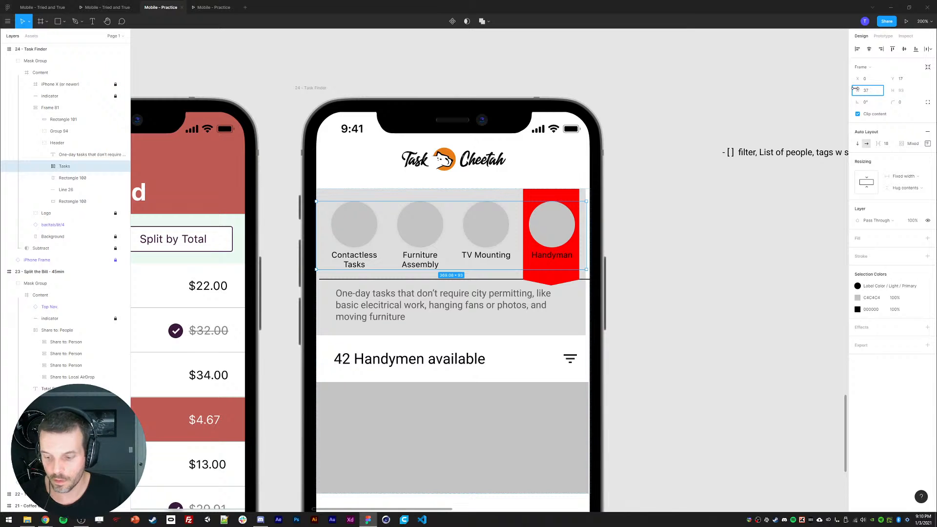
left_click(74, 178)
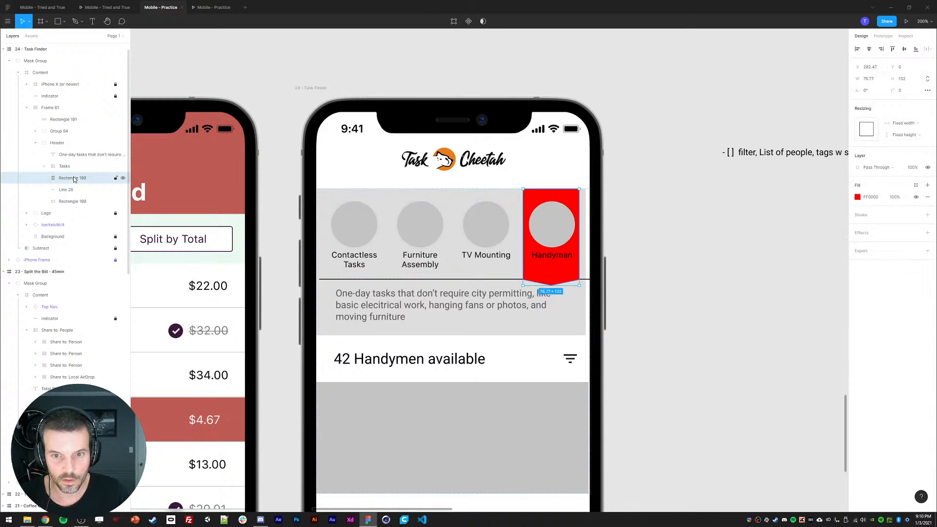
left_click(504, 195)
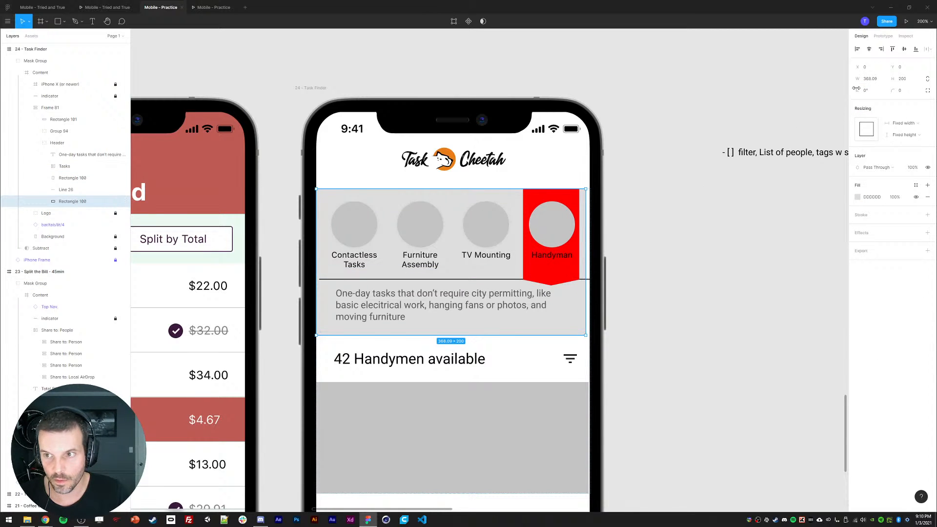
Set the grey header background and the divider line to a width of 374, with the line at X 0 and 0° rotation.
key("Return")
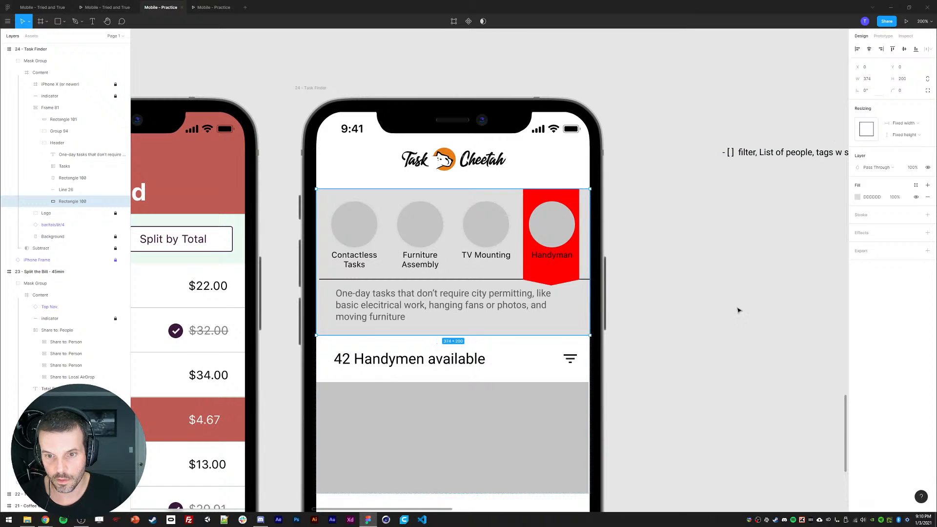
left_click(345, 280)
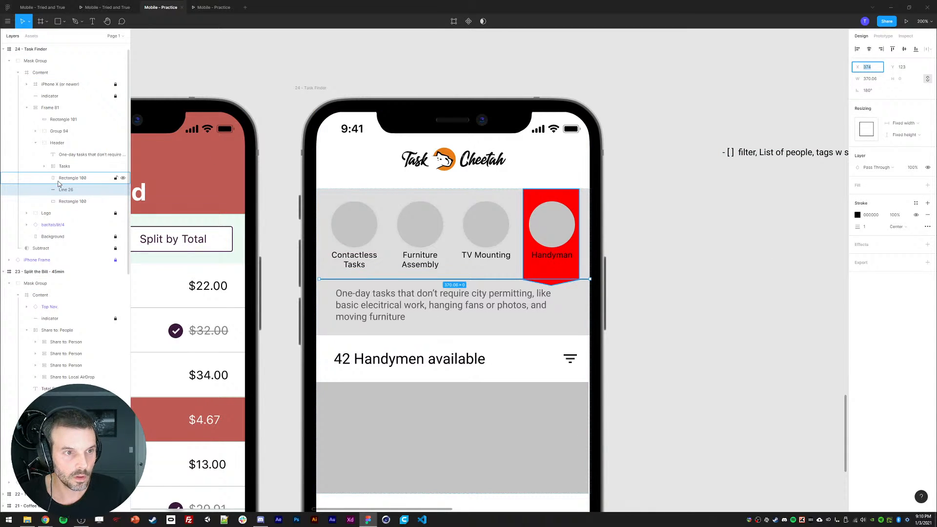
left_click(871, 79)
type("3")
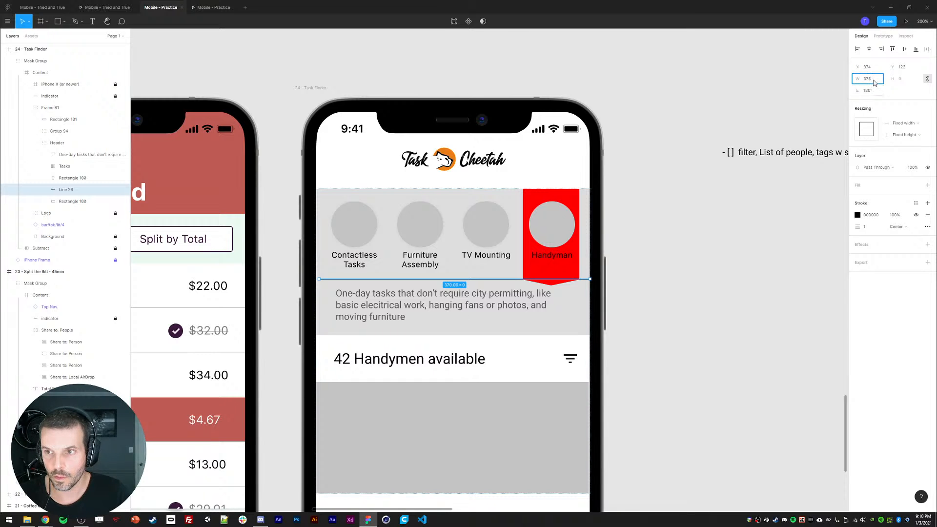
type("74")
key("Return")
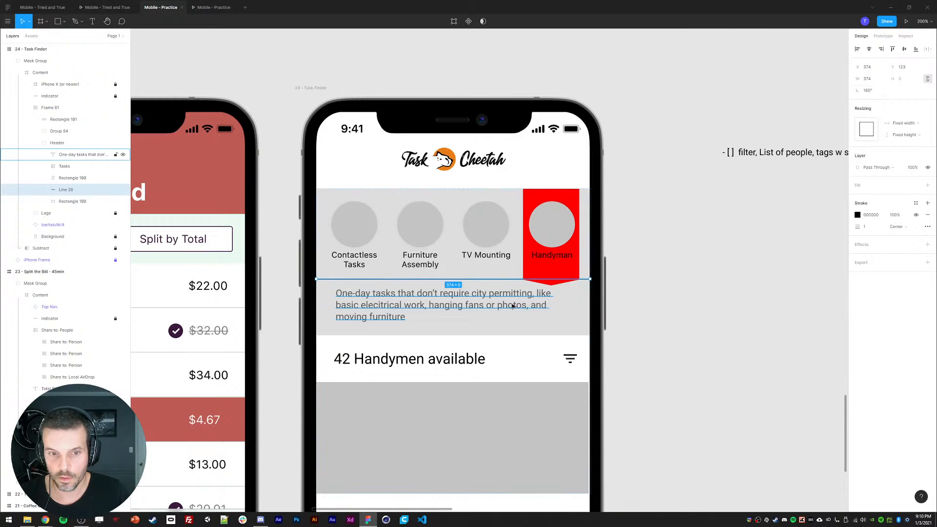
key("Return")
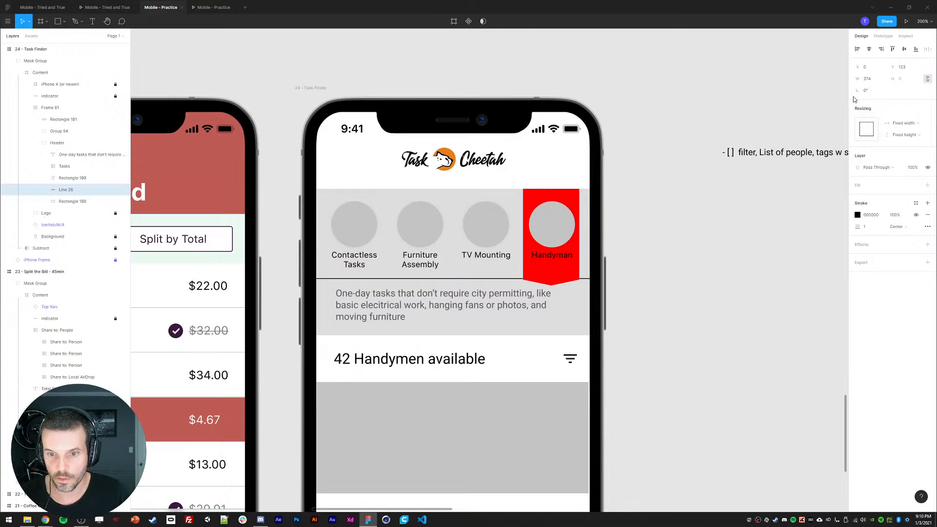
left_click(699, 329)
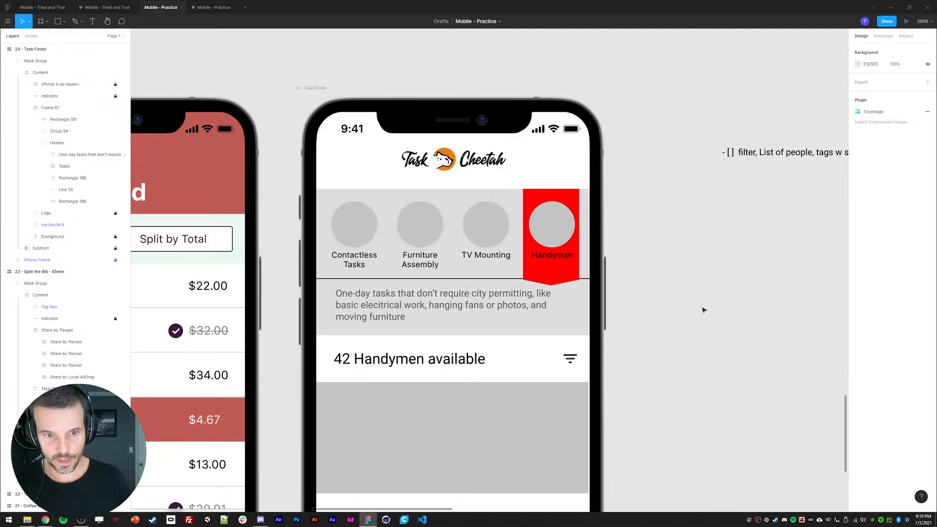
Preview the Task Finder prototype and test the horizontal scrolling of the task categories.
key("ctrl+minus")
scroll(707, 301, "down", 2)
left_click(214, 7)
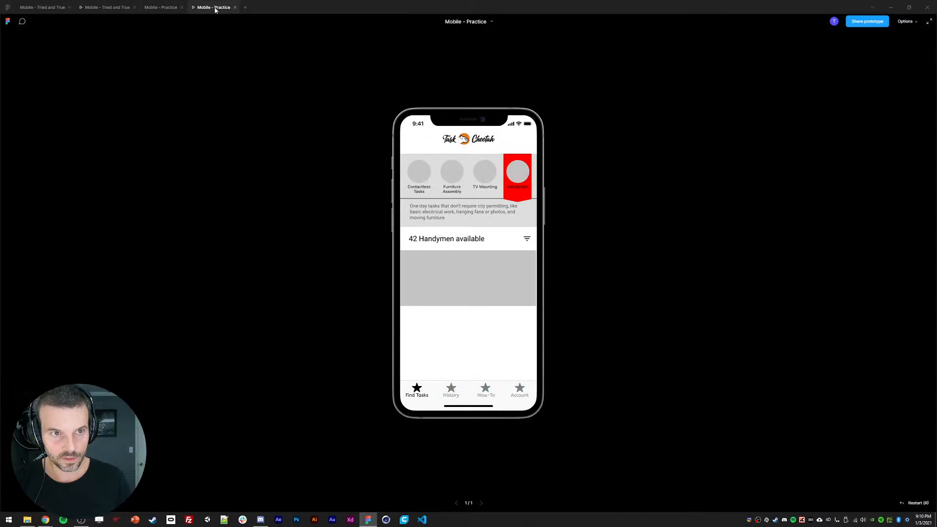
left_click_drag(516, 174, 456, 180)
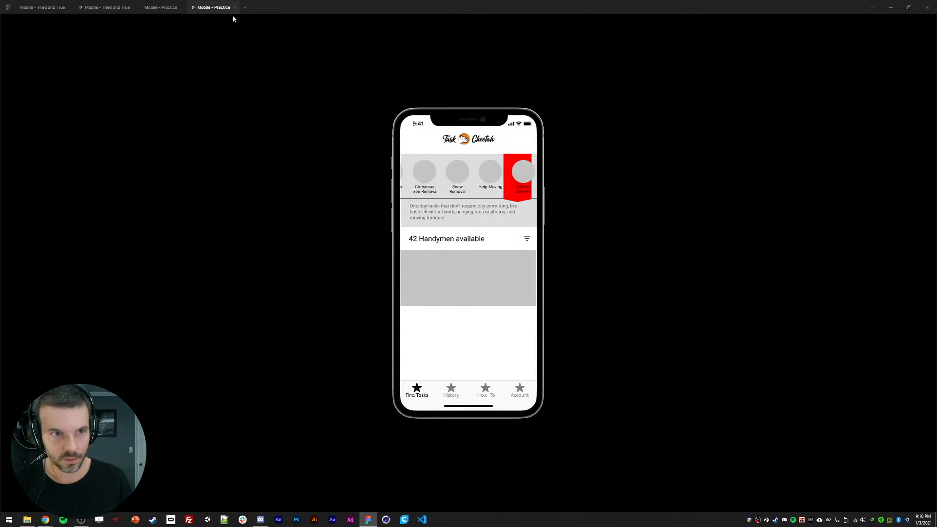
left_click(163, 7)
Expand the Tasks layer and collapse the individual category items inside it.
left_click(62, 178)
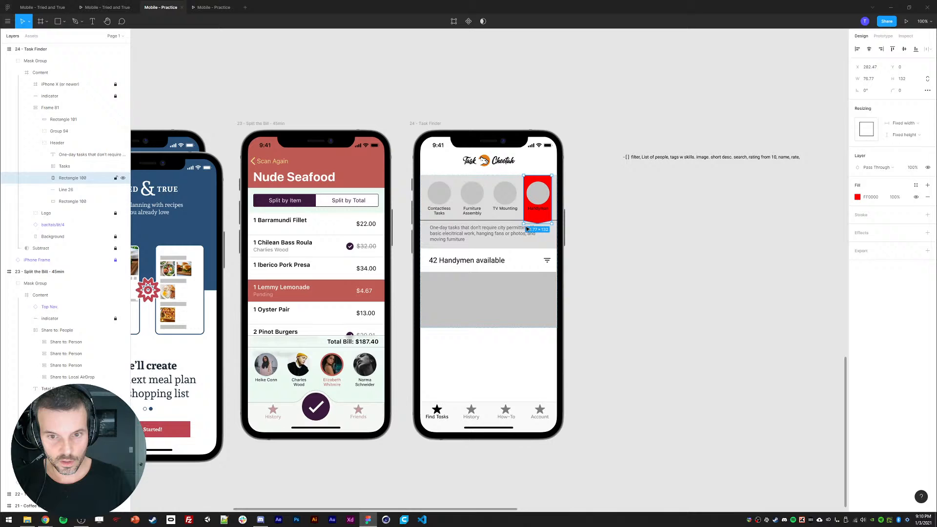
left_click(44, 166)
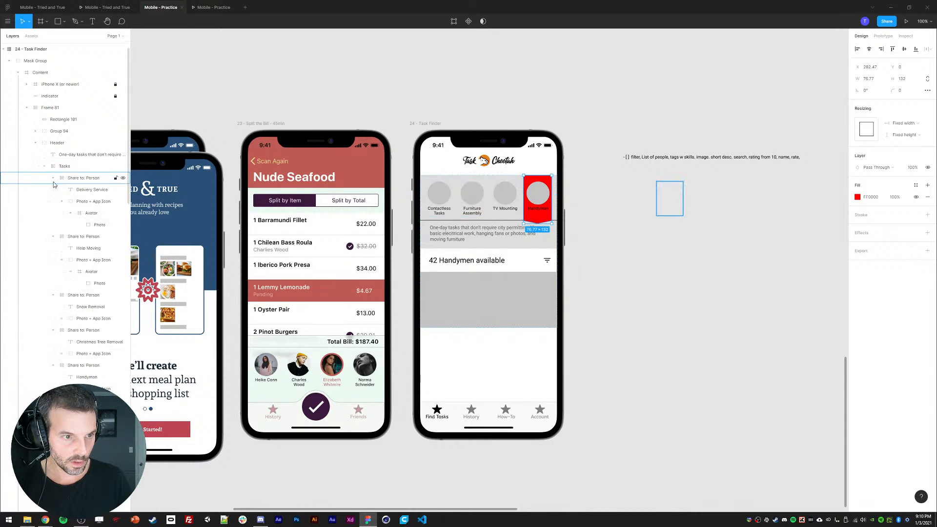
left_click(52, 201)
left_click(52, 213)
left_click(52, 225)
left_click(53, 237)
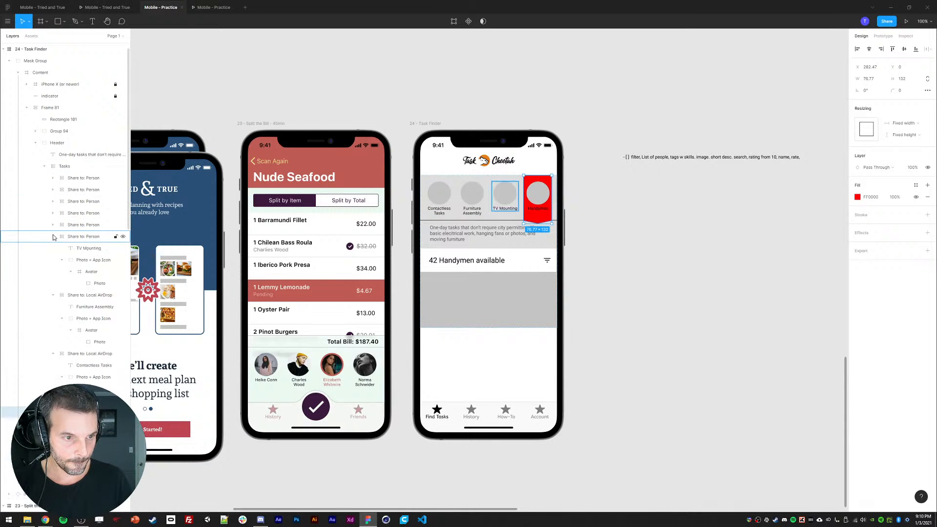
left_click(53, 248)
left_click(53, 260)
left_click(80, 261)
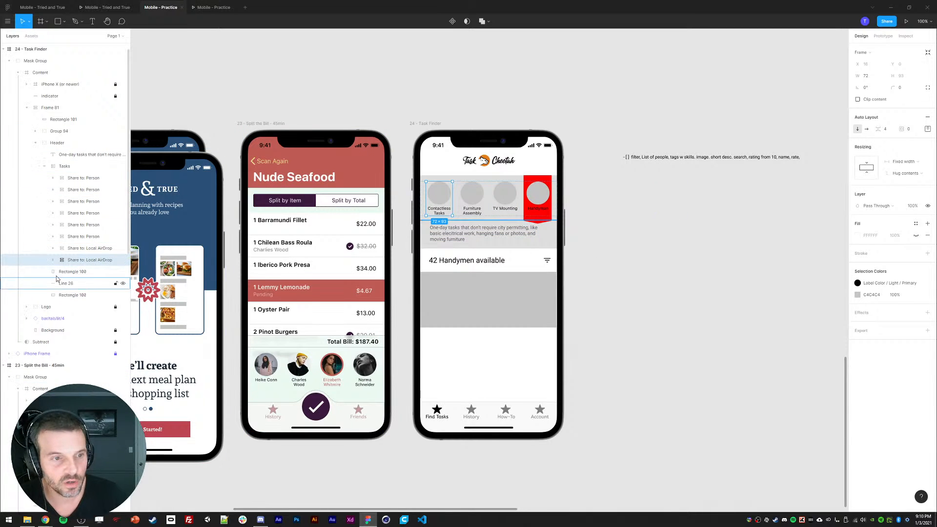
Group the Handyman category item with the red banner rectangle behind it.
left_click(543, 205)
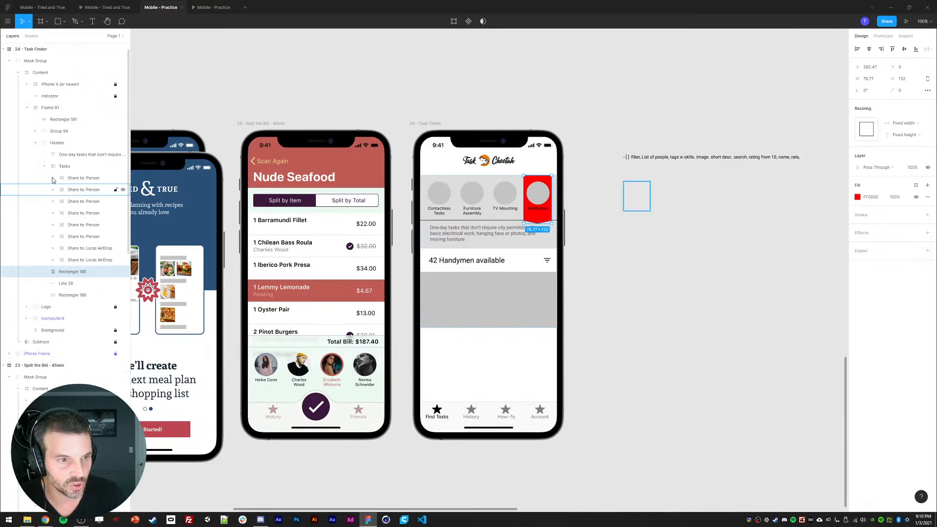
left_click(70, 224)
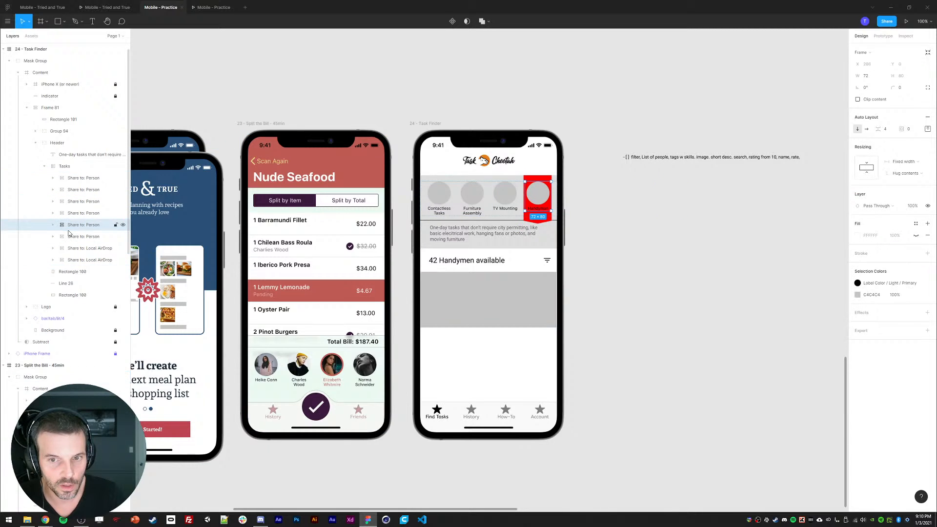
left_click(71, 274, "shift")
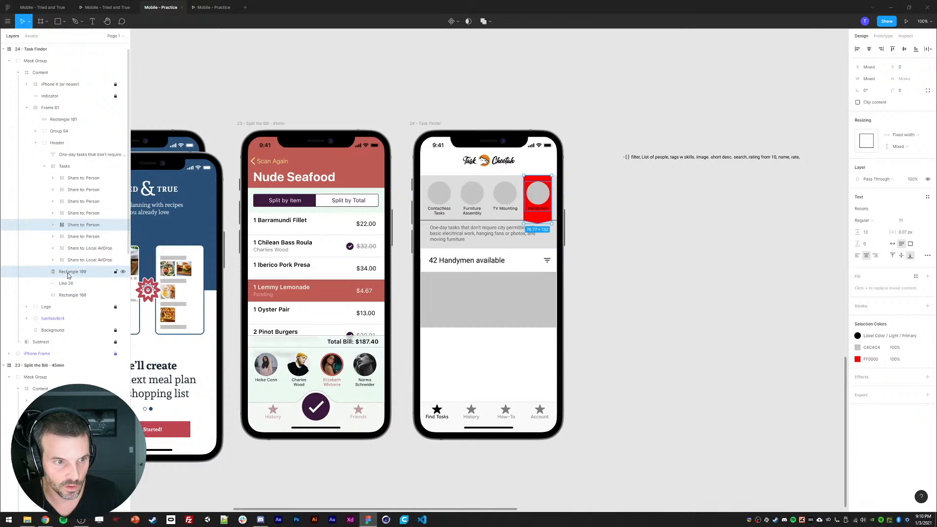
key("ctrl+g")
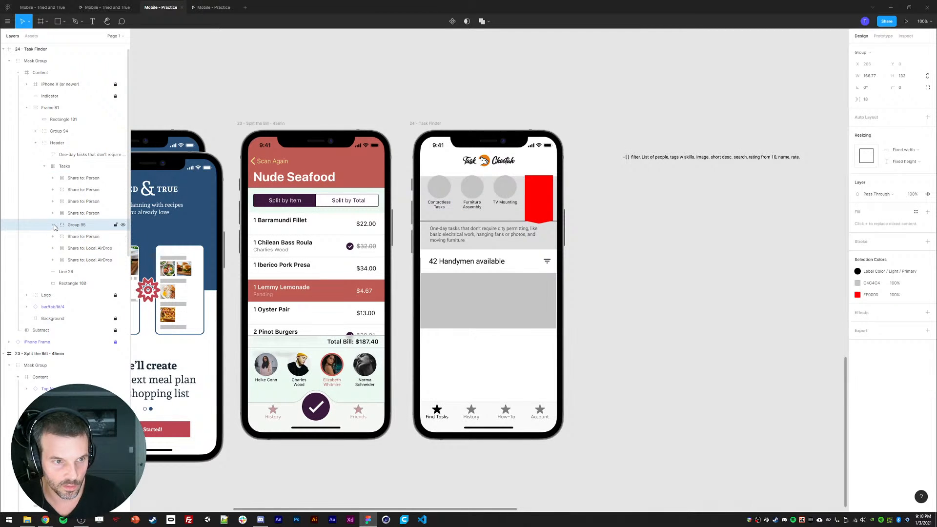
Move the Handyman item inside the new group left onto the red banner, to X 289.77.
left_click(54, 225)
left_click(85, 236)
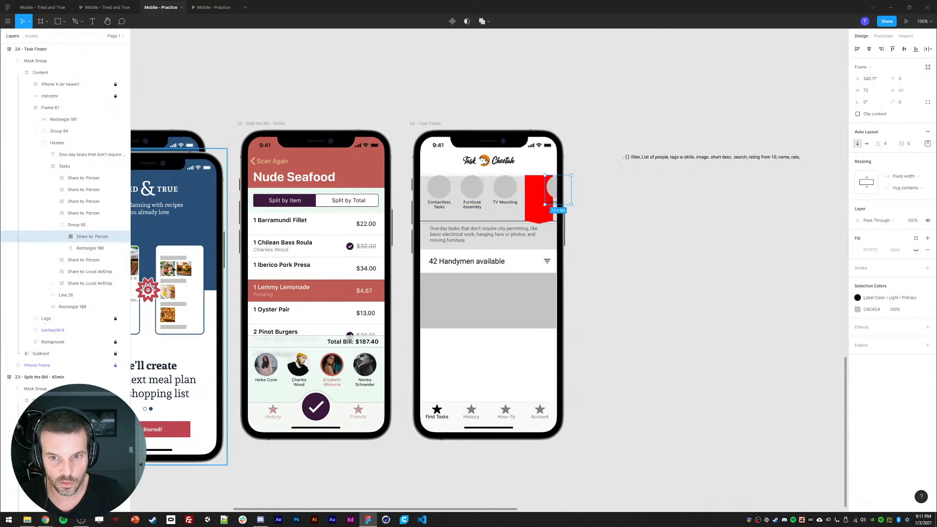
key("shift+Left")
key("shift+Left")
key("shift+Left")
key("shift+Left")
key("shift+Left")
key("shift+Left")
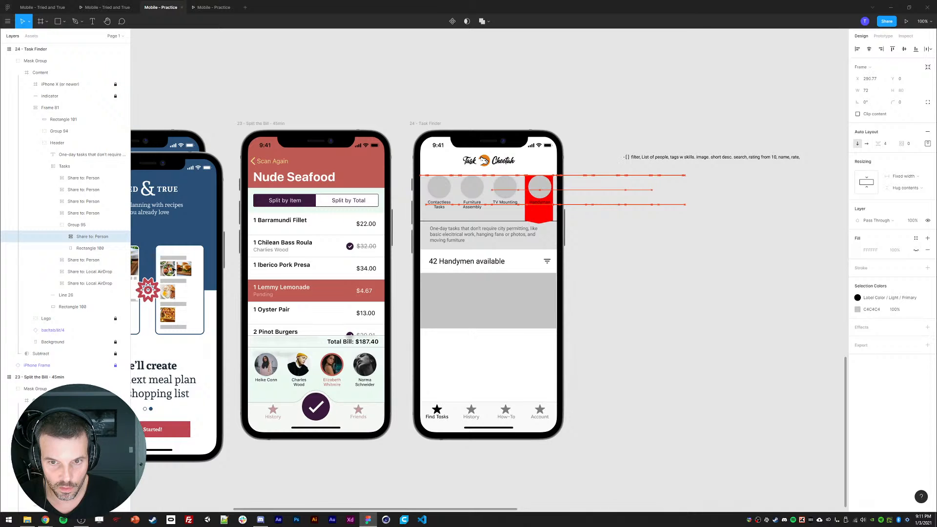
key("Left")
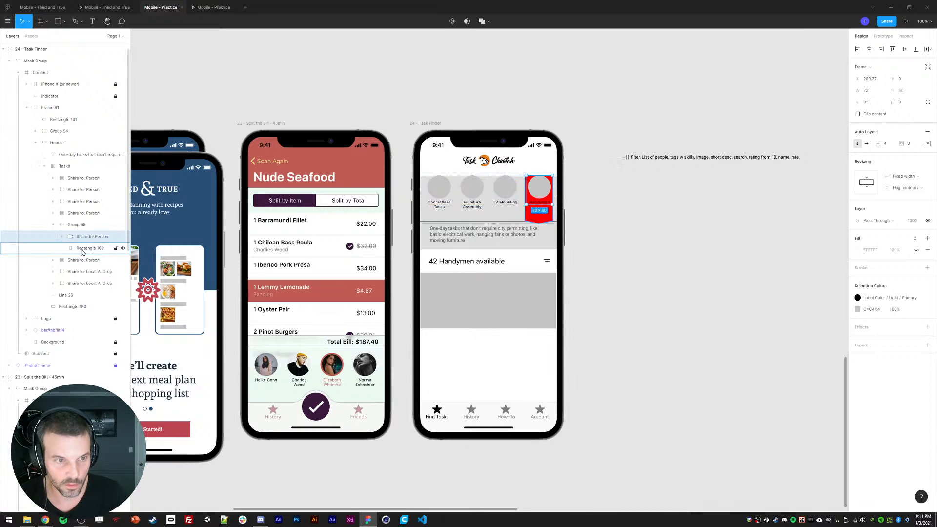
left_click(88, 248)
left_click(874, 79)
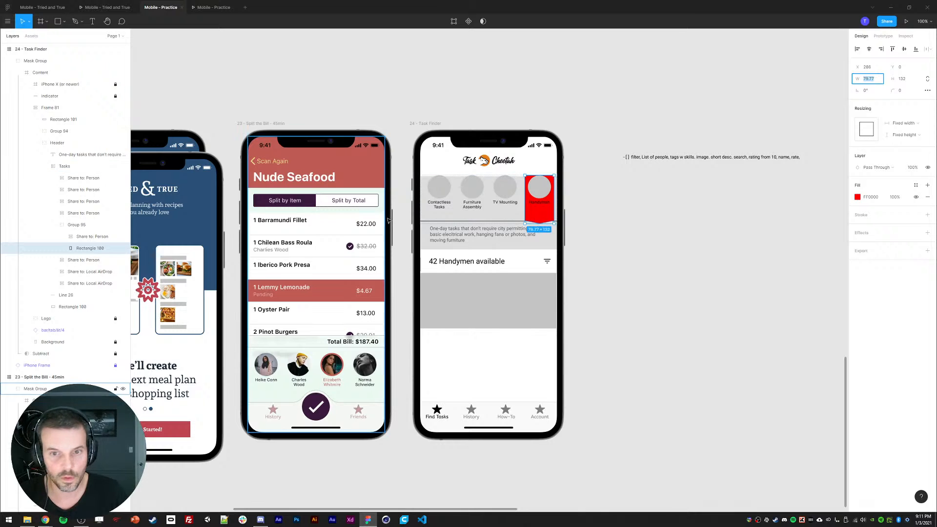
left_click(663, 219)
double_click(450, 191)
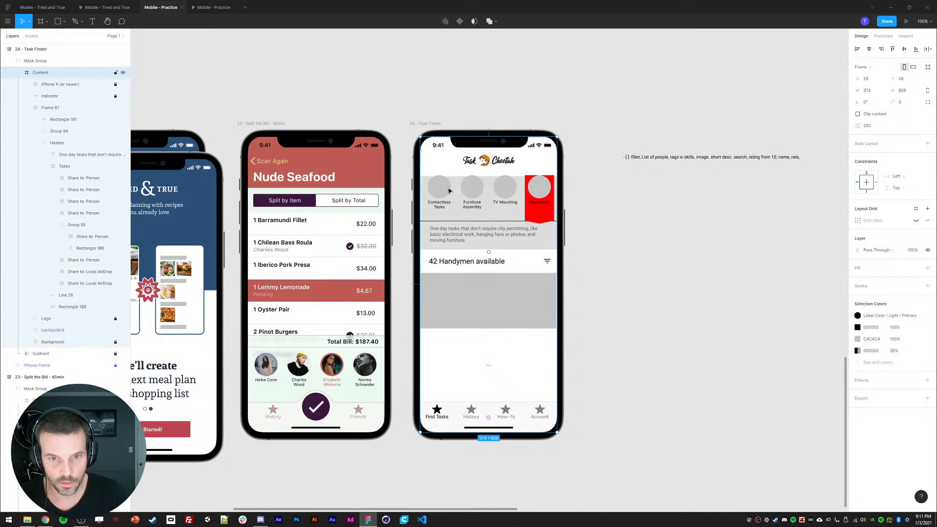
left_click(533, 216, "ctrl")
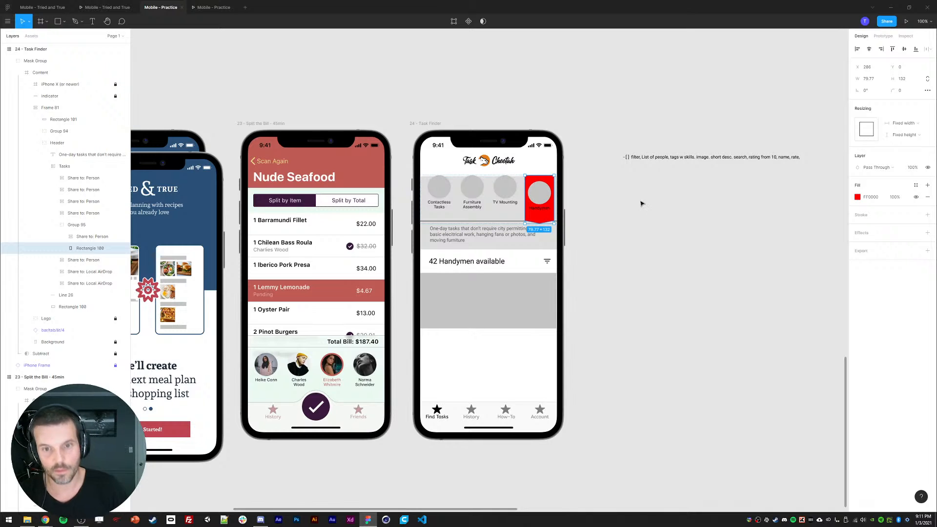
Set the vertical resizing of the seven category items other than Handyman to Fixed height.
left_click(445, 191)
left_click(84, 261, "shift")
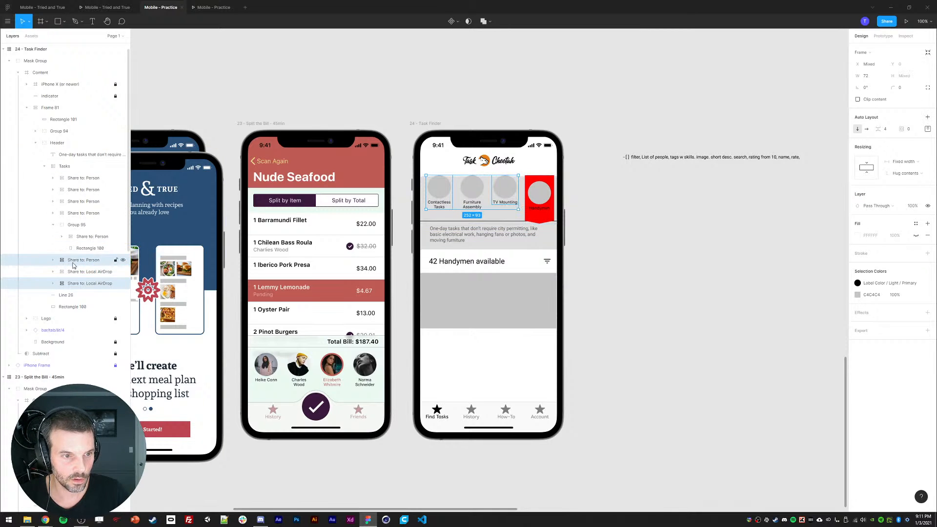
left_click(76, 213, "shift")
left_click(73, 201, "shift")
left_click(74, 190, "shift")
left_click(76, 178, "shift")
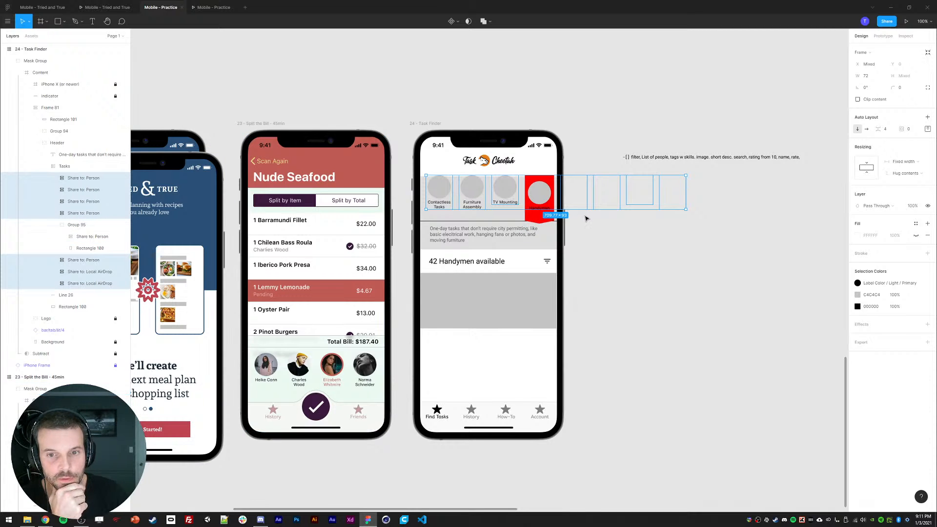
left_click(900, 175)
left_click(900, 166)
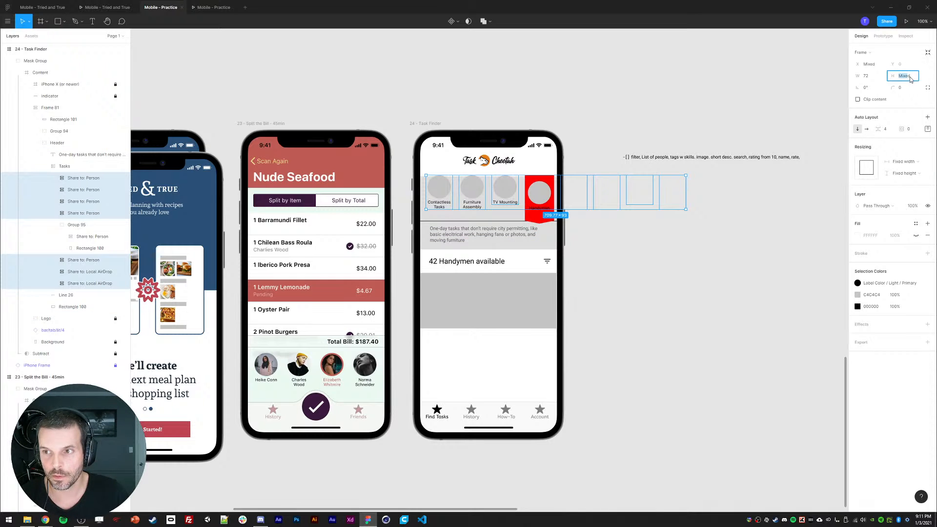
Try setting the height of the seven ungrouped category items to 200.
left_click(888, 77)
type("200")
key("Return")
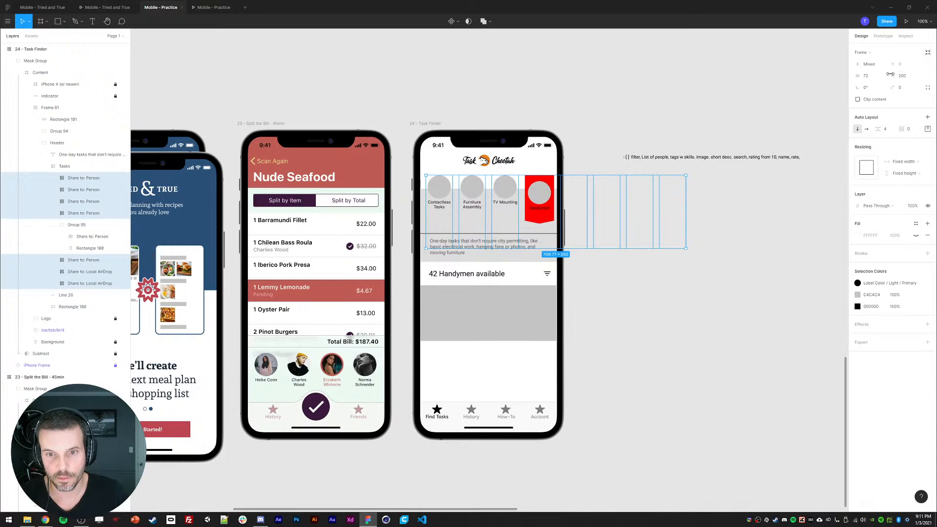
key("ctrl+z")
left_click(657, 295)
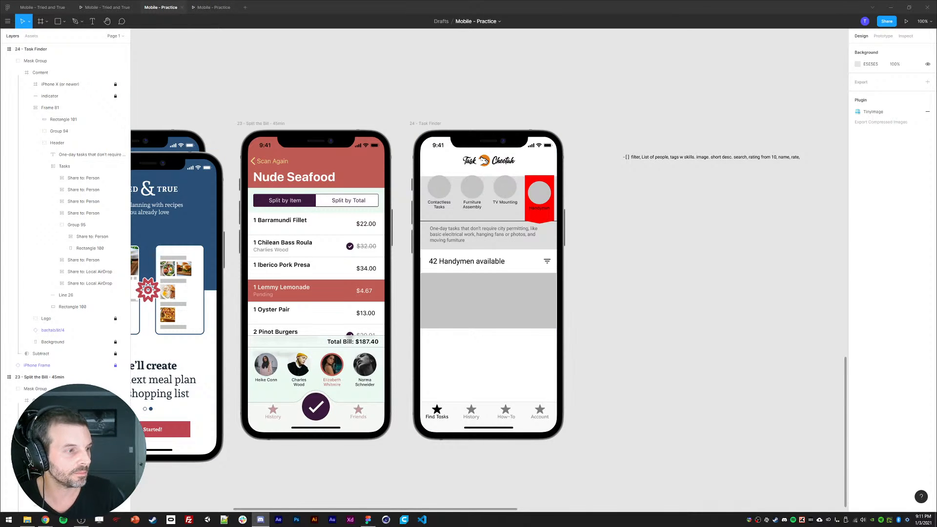
left_click(624, 262)
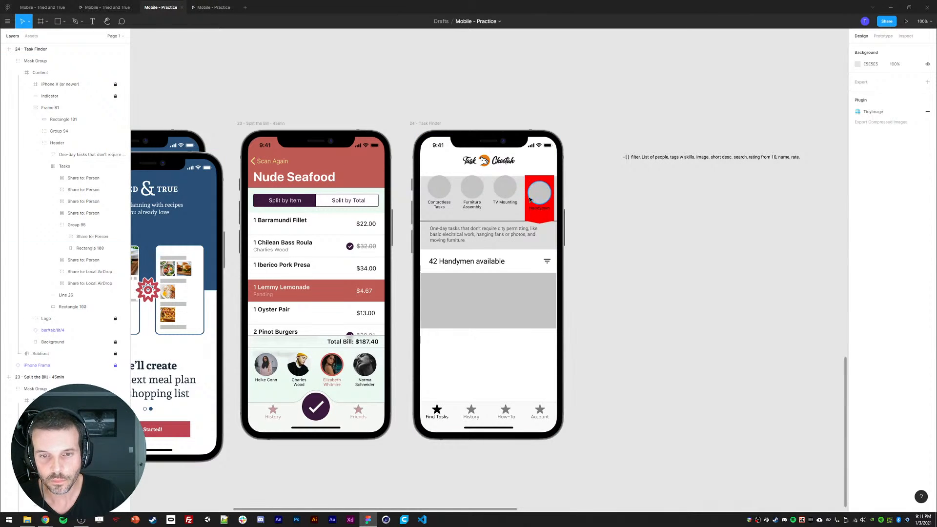
key("ctrl+z")
key("ctrl+z")
key("ctrl+z")
key("ctrl+z")
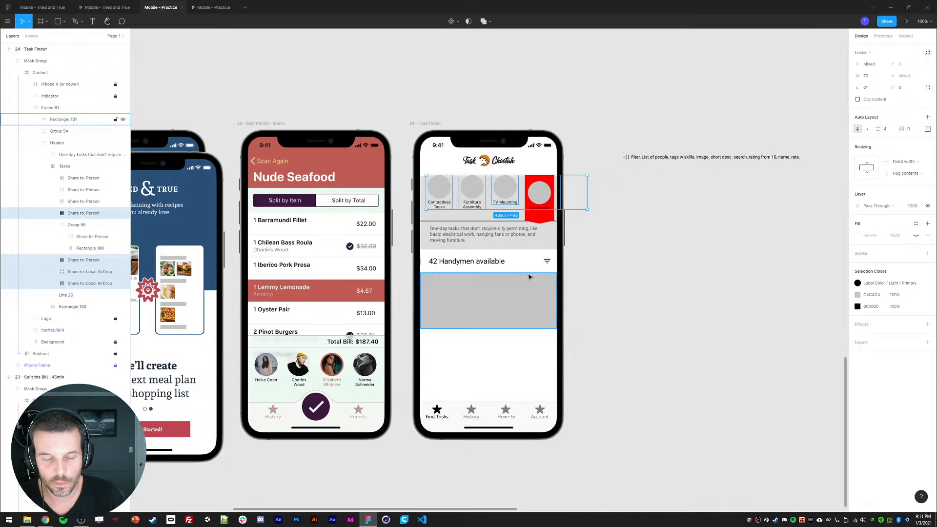
key("ctrl+shift+z")
key("ctrl+shift+z")
key("ctrl+shift+z")
key("ctrl+z")
key("ctrl+shift+z")
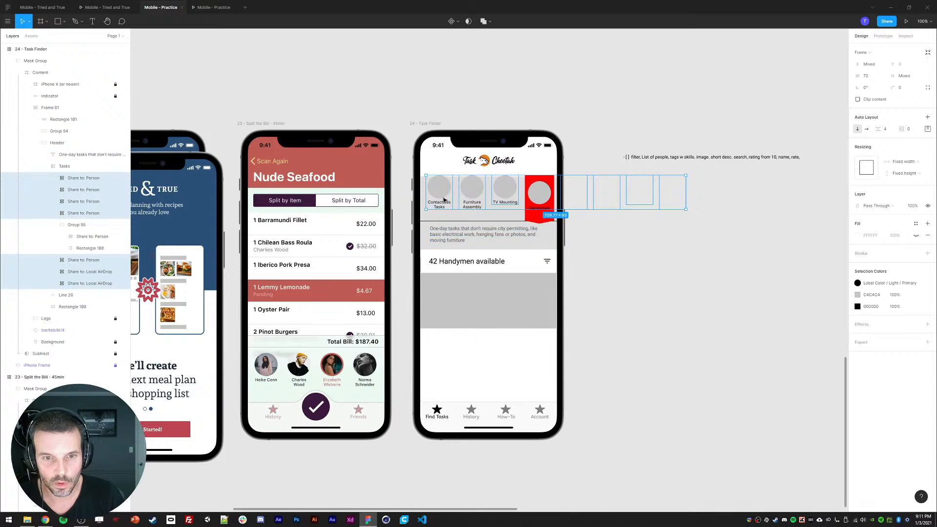
Move the seven category items other than Handyman out of the header onto the empty canvas beside the phone.
left_click(55, 228)
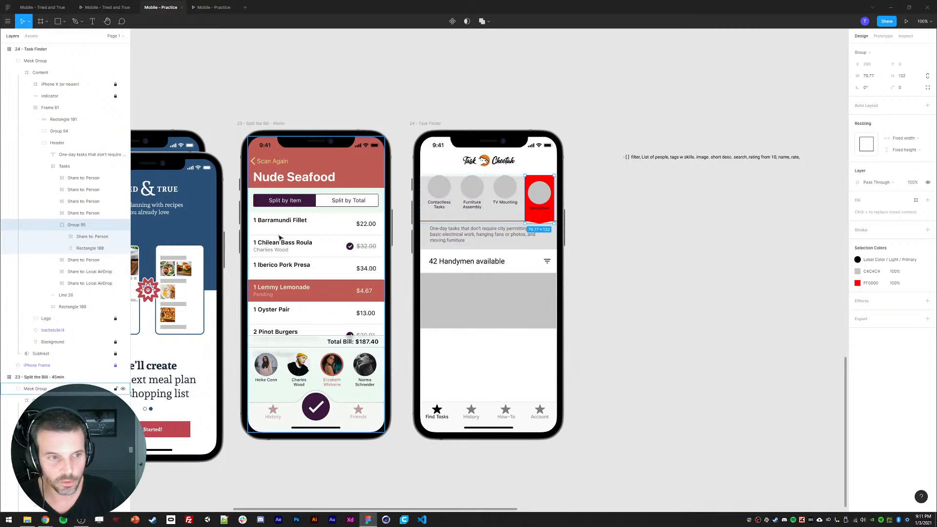
left_click(53, 226)
left_click(73, 211)
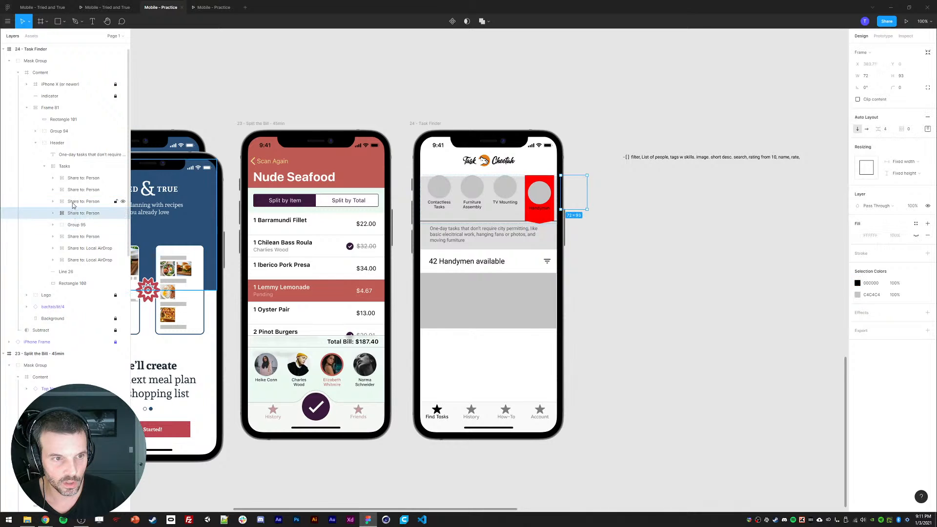
left_click_drag(74, 209, 73, 187)
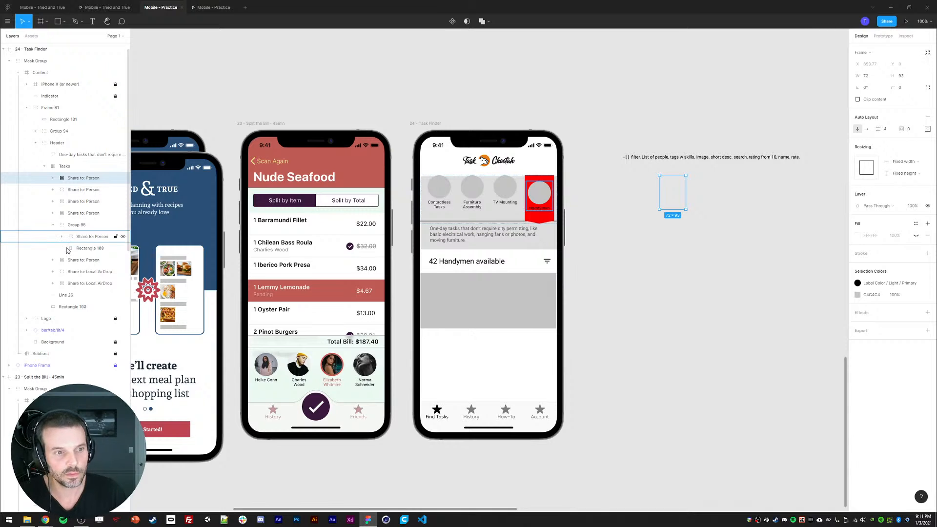
left_click(53, 225)
left_click(74, 225)
left_click(75, 214)
left_click(75, 178, "shift")
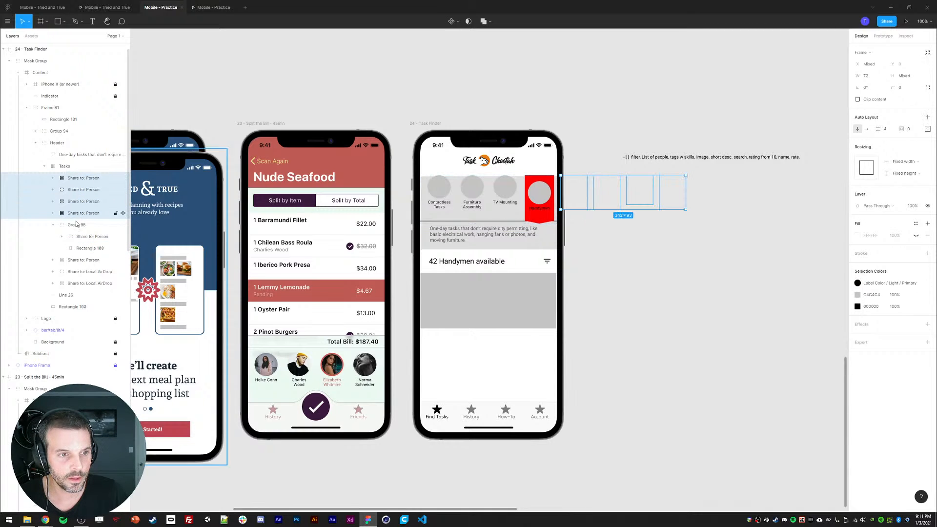
left_click(74, 260, "ctrl")
left_click(74, 271, "ctrl")
left_click(74, 283, "ctrl")
left_click_drag(502, 200, 690, 272)
Duplicate the Handyman group with its red banner inside the Tasks row.
left_click_drag(529, 220, 494, 216)
double_click(405, 200)
double_click(406, 200)
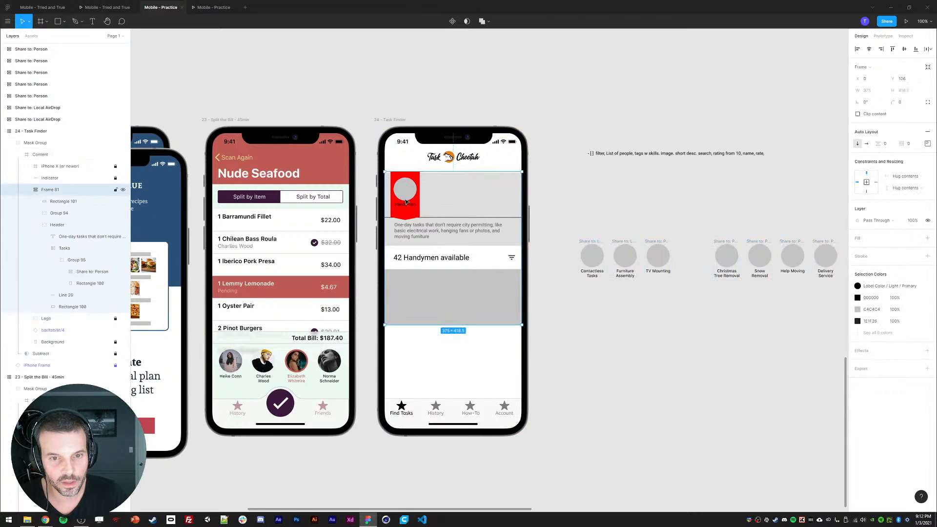
double_click(406, 200)
double_click(406, 200)
double_click(405, 200)
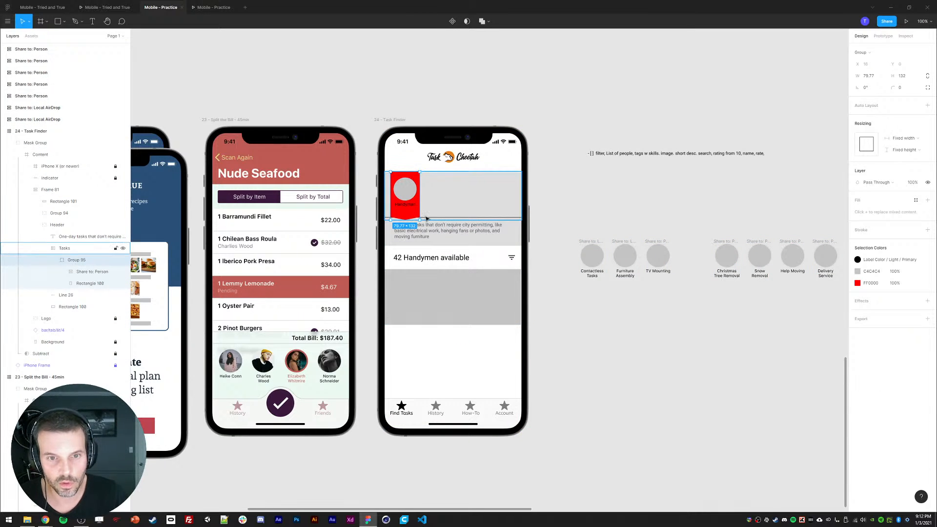
key("Escape")
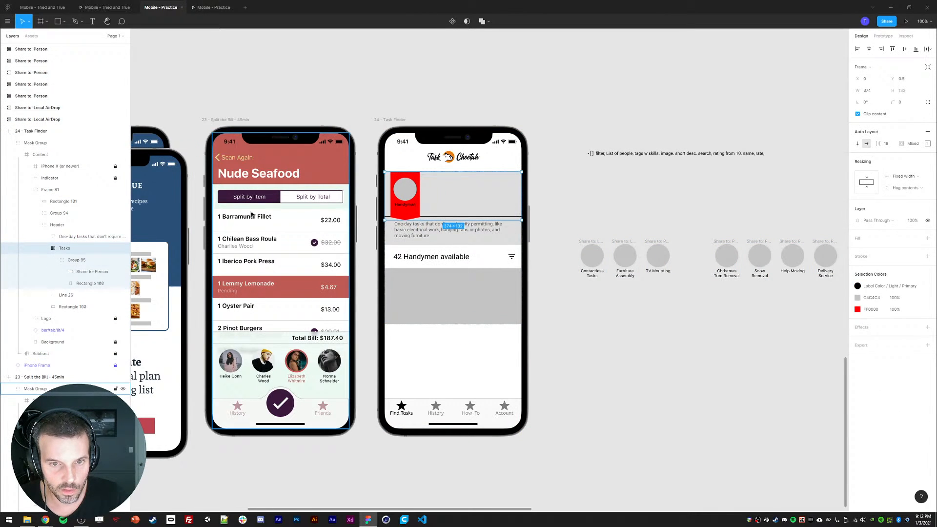
left_click(600, 201)
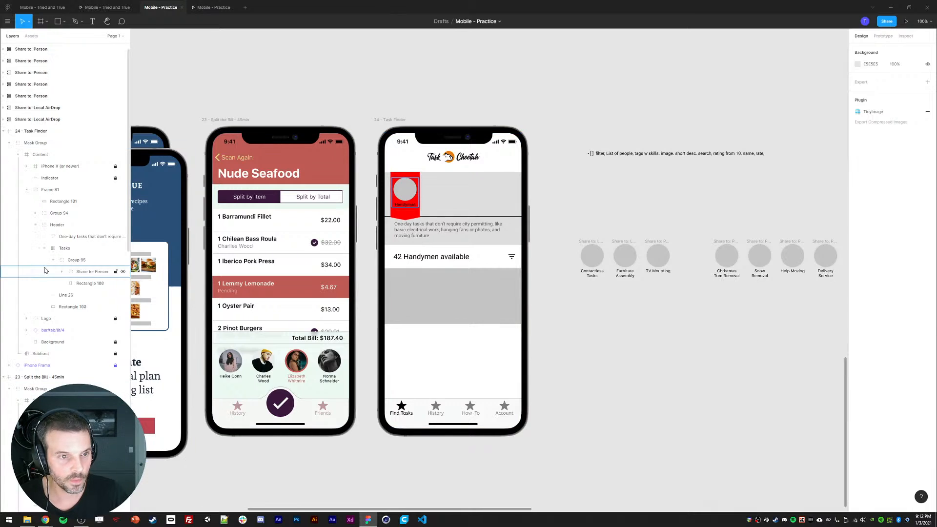
left_click(70, 262)
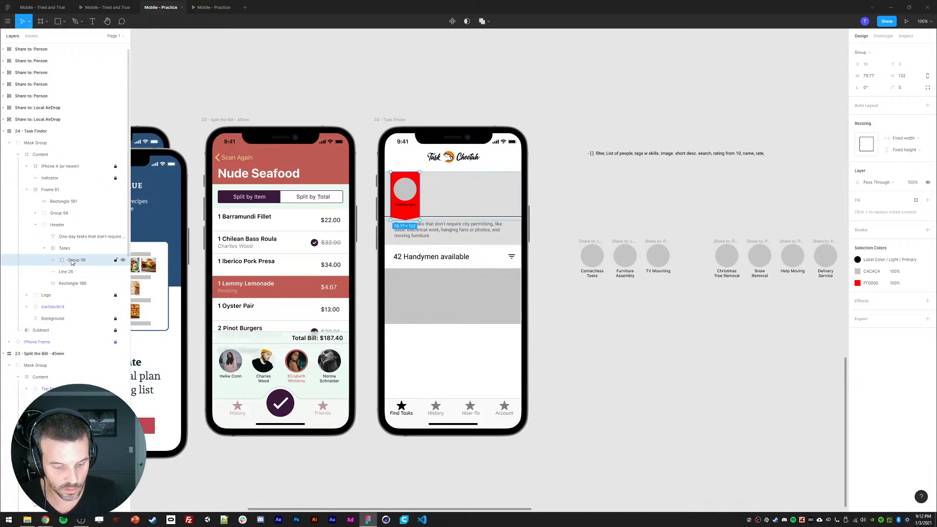
key("ctrl+d")
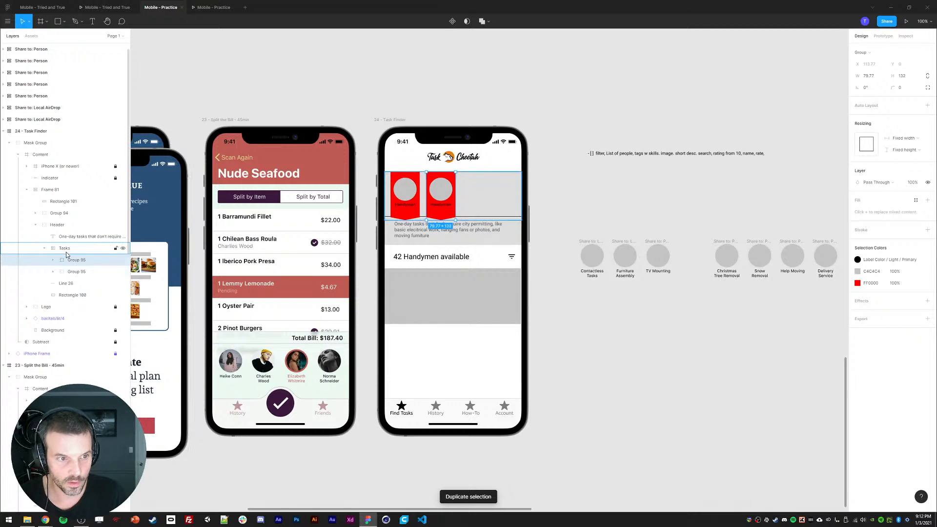
Set the auto layout spacing between the items of the Tasks row to 0.
left_click(64, 247)
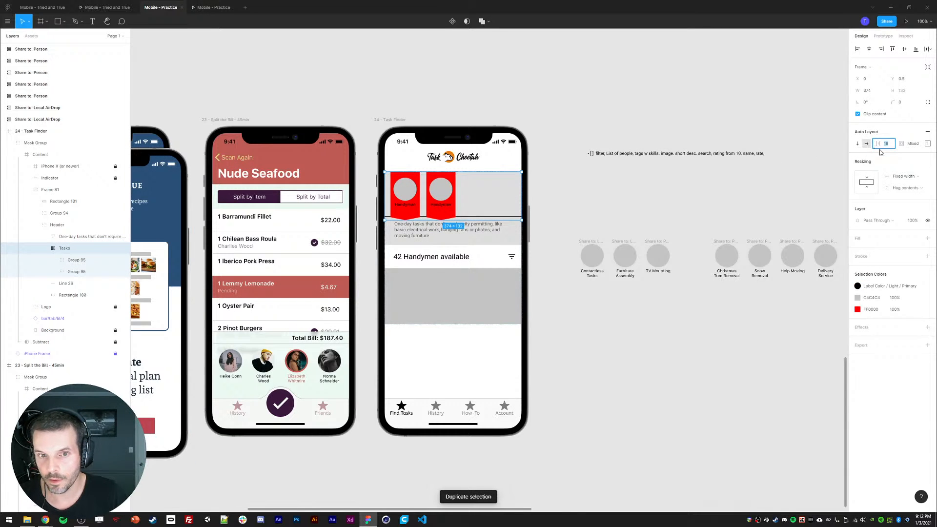
type("8")
key("Return")
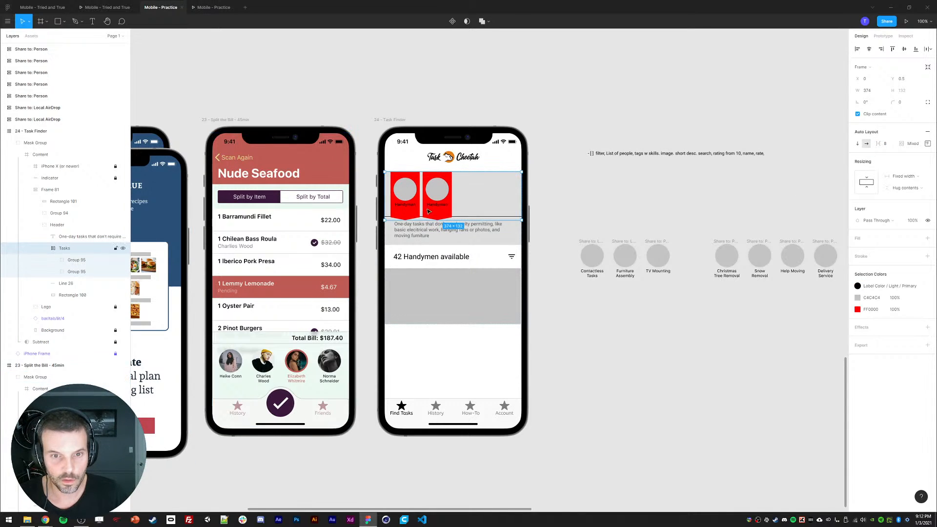
left_click_drag(872, 143, 861, 143)
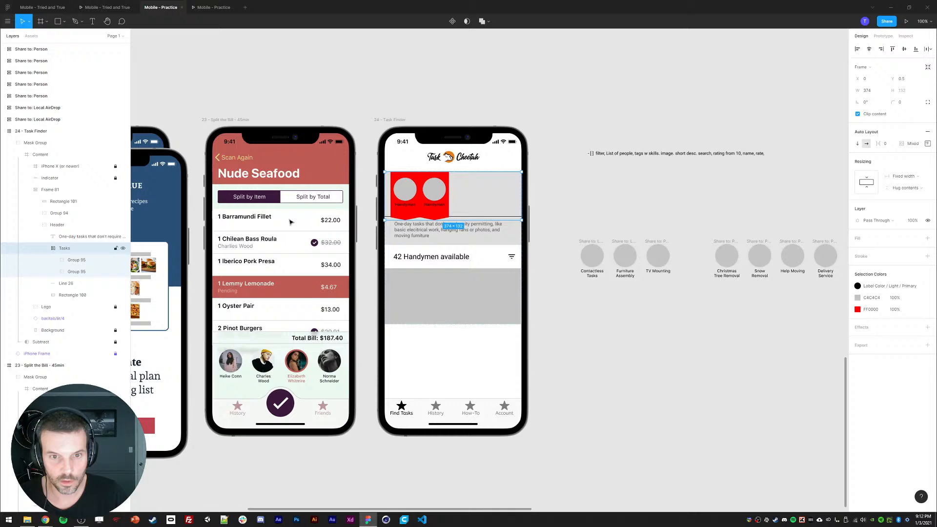
Hide the red banner rectangle in the duplicated Handyman group.
left_click(53, 260)
left_click(81, 285)
left_click(122, 284)
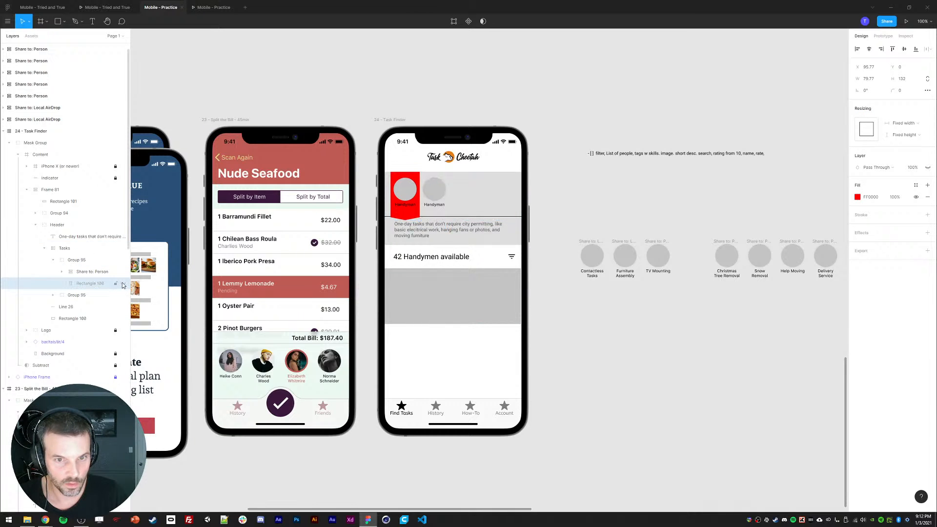
Duplicate the Handyman group without a visible banner five times within the Tasks row.
left_click(84, 263)
left_click(54, 260)
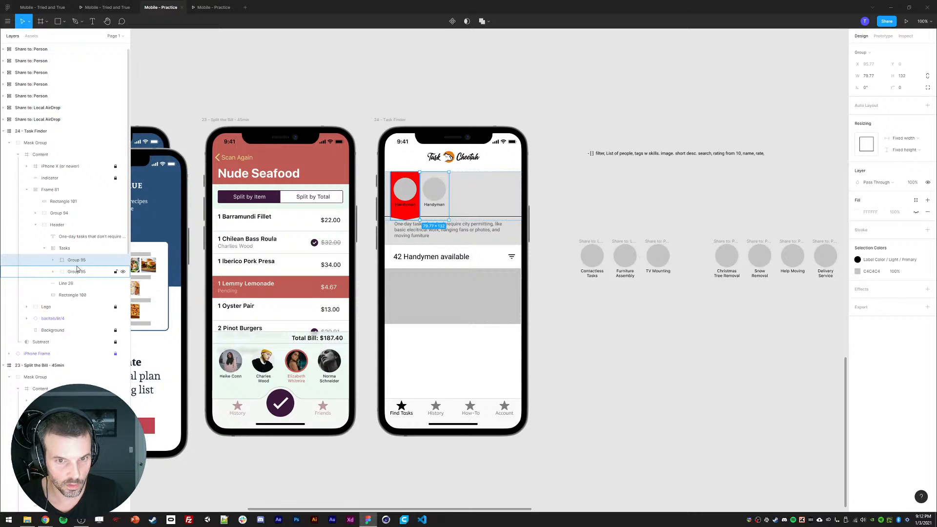
key("ctrl+d")
key("ctrl+d")
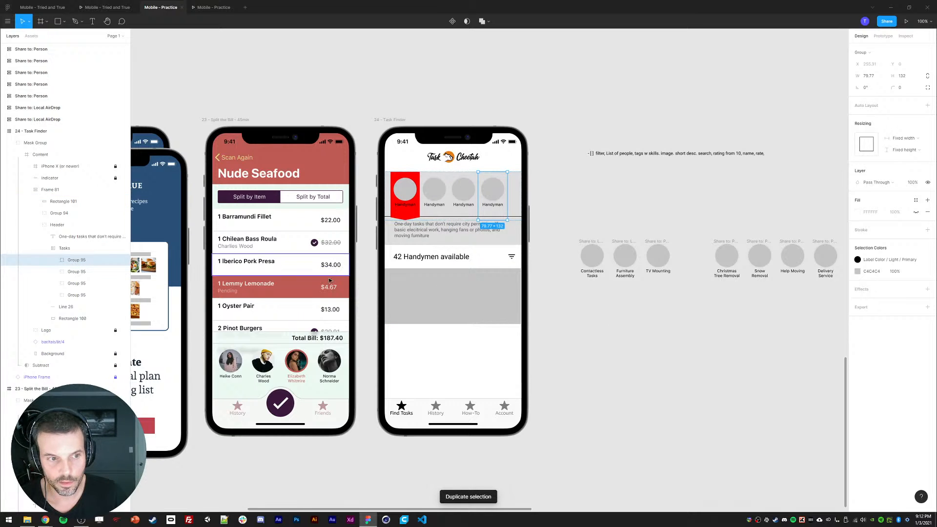
key("ctrl+d")
key("ctrl+d")
key("ctrl+d")
left_click(610, 326)
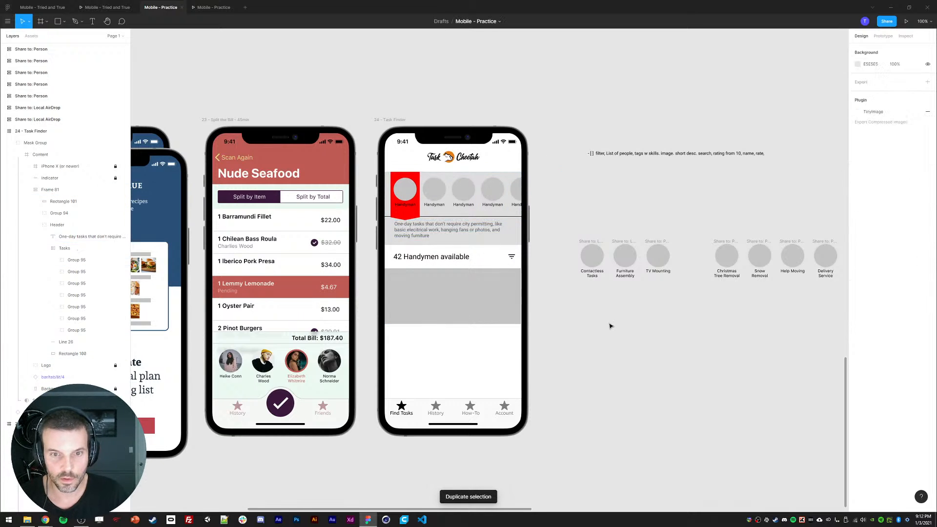
Replace the second category item's label with Contactless Tasks, taken from the items beside the phone.
scroll(592, 328, "right", 1)
left_click(388, 207, "ctrl")
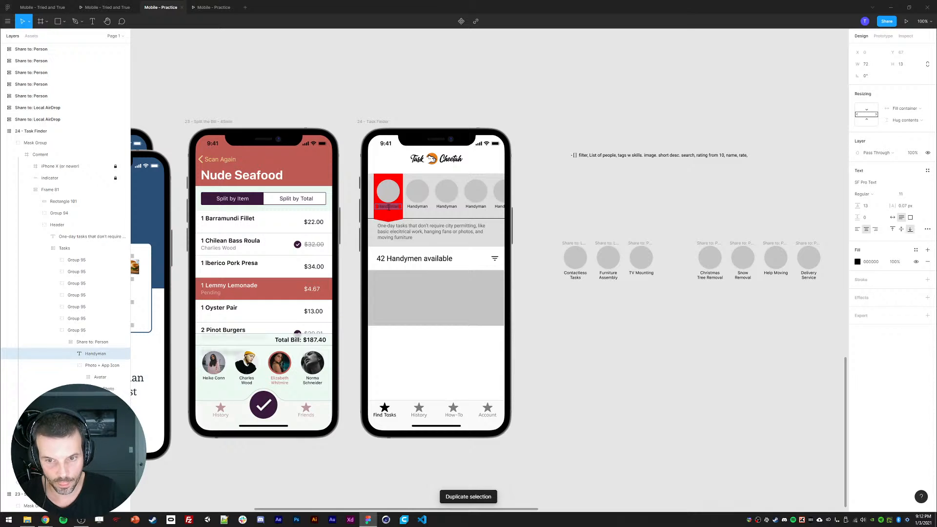
left_click(418, 206, "ctrl")
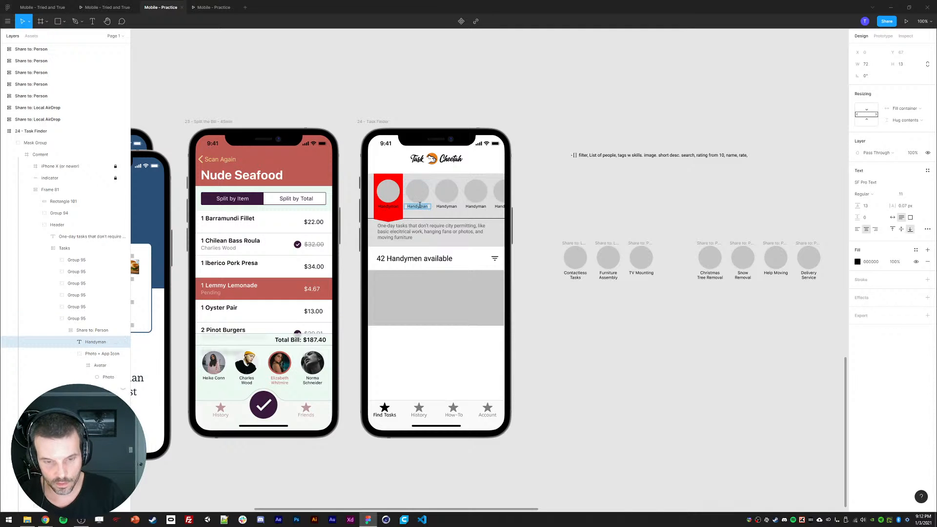
left_click(562, 276, "ctrl")
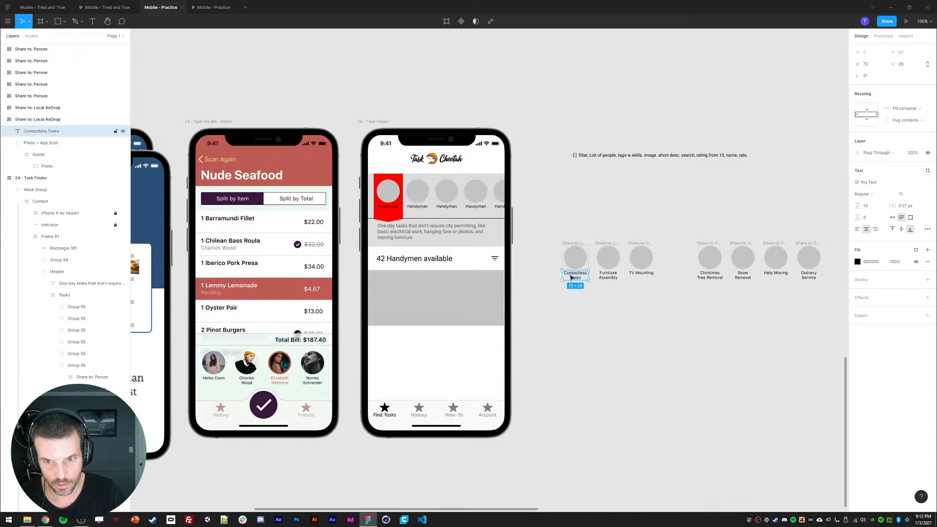
left_click(410, 205, "ctrl")
key("Return")
type("Contactless Tasks")
key("Escape")
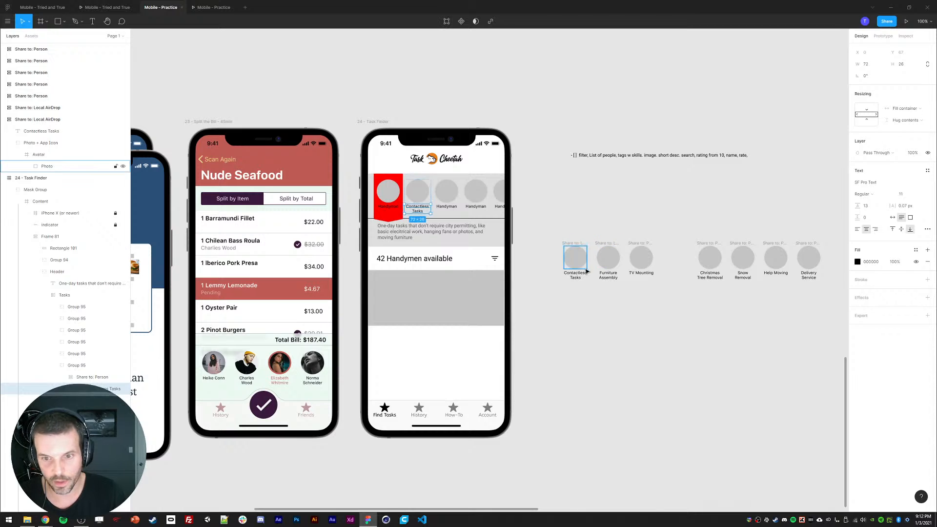
Copy the Furniture Assembly label from beside the phone into the third category item.
left_click(618, 276, "ctrl")
key("Return")
key("ctrl+c")
key("Escape")
left_click(447, 210, "ctrl")
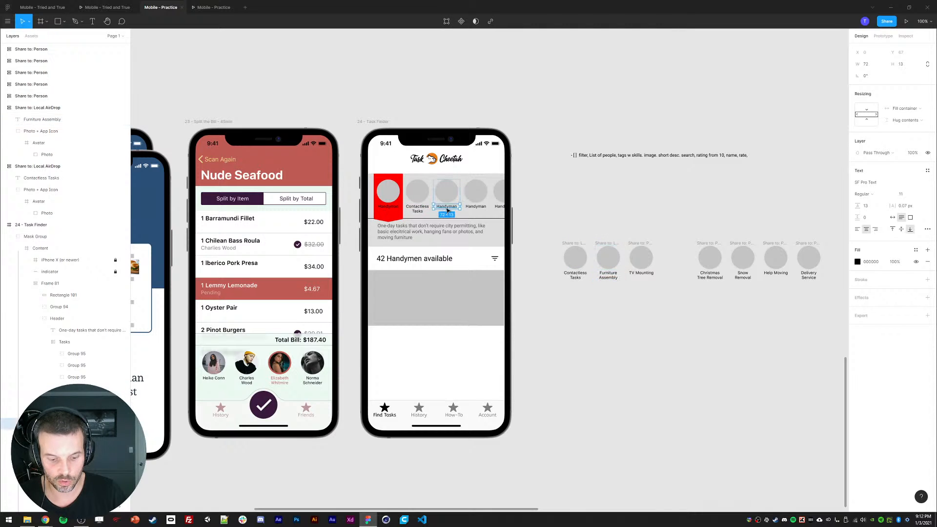
key("Return")
key("ctrl+v")
key("Escape")
Replace the fourth category item's label with TV Mounting.
left_click(641, 273, "ctrl")
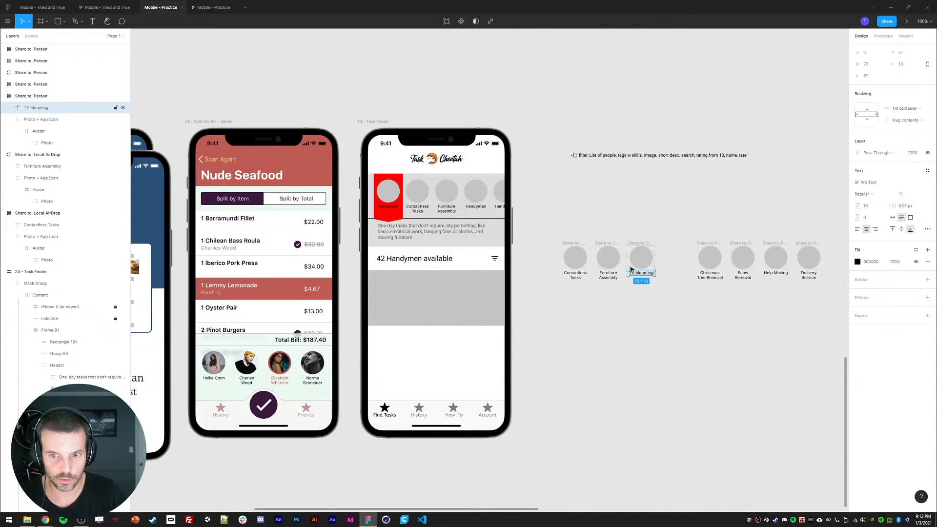
left_click(486, 210, "ctrl")
key("Return")
key("ctrl+v")
key("Escape")
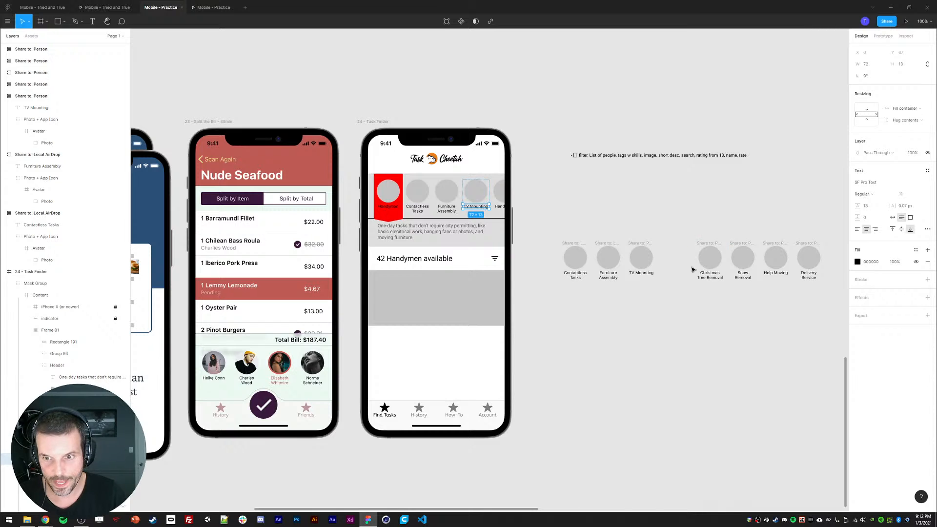
Copy the Christmas Tree Removal label into the sixth category item, outside the visible part of the row.
left_click(707, 274, "ctrl")
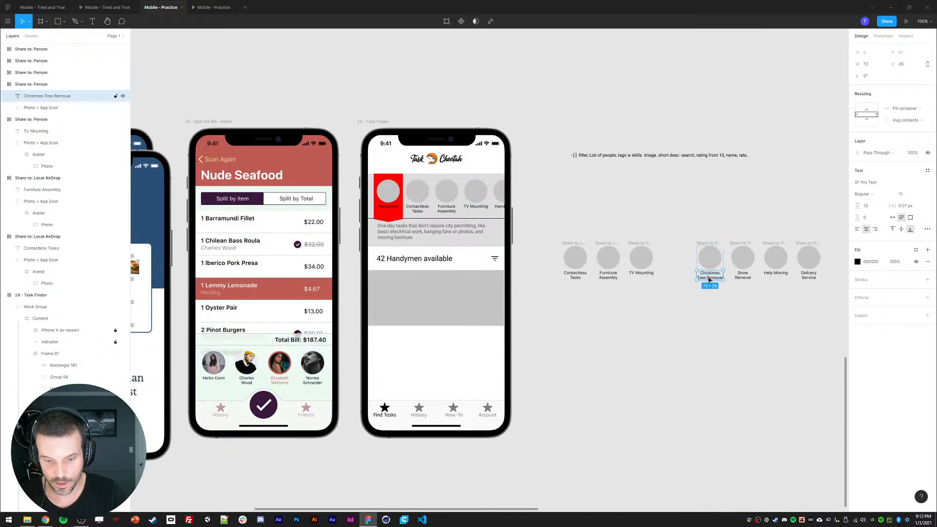
left_click(502, 208, "ctrl")
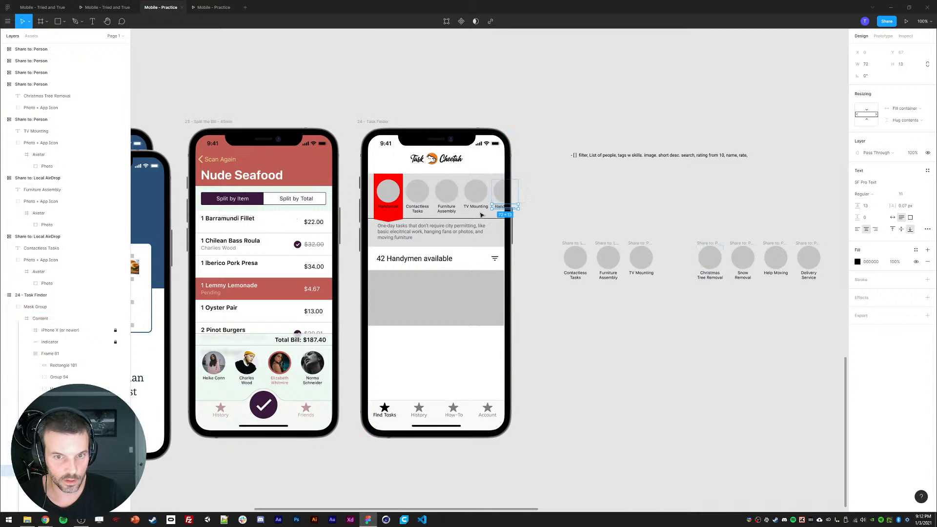
left_click(35, 390)
scroll(48, 370, "down", 3)
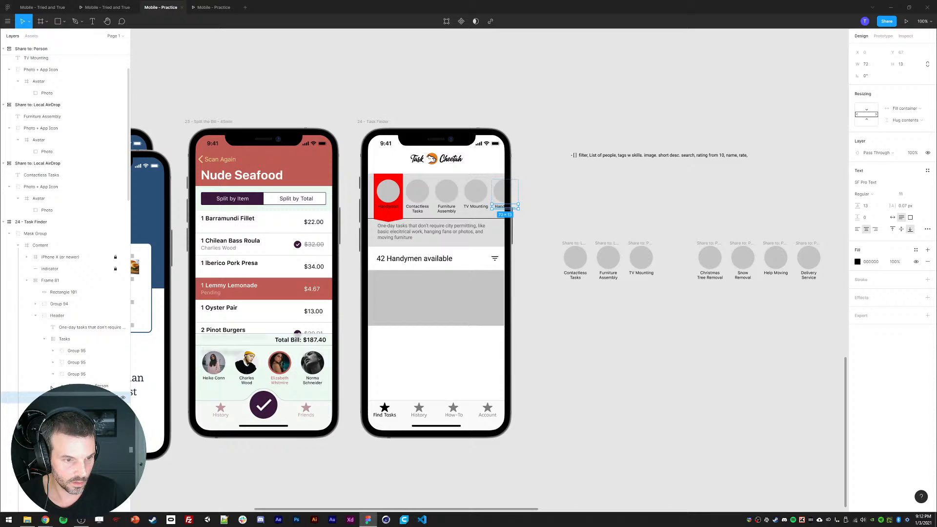
left_click(53, 362)
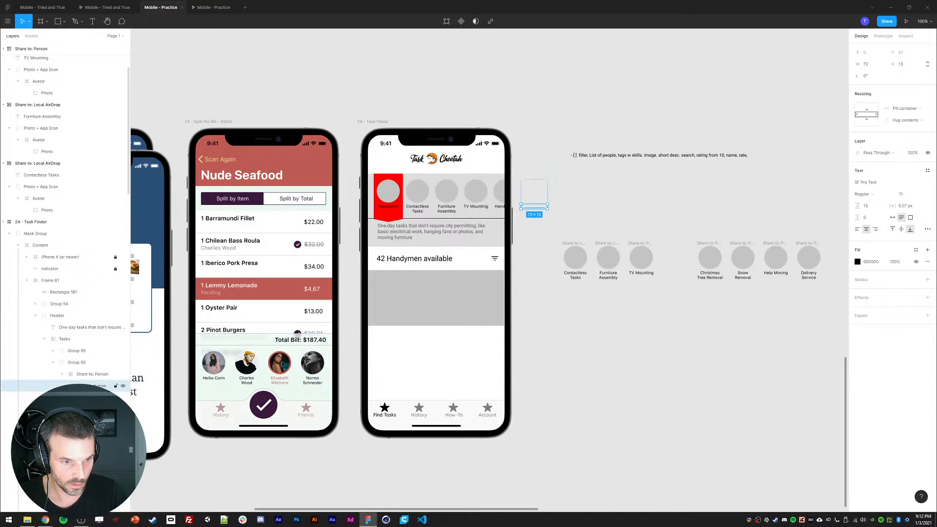
key("Return")
key("ctrl+v")
key("Escape")
Pick the Snow Removal label beside the phone and open the last category item's label for editing.
left_click(742, 276)
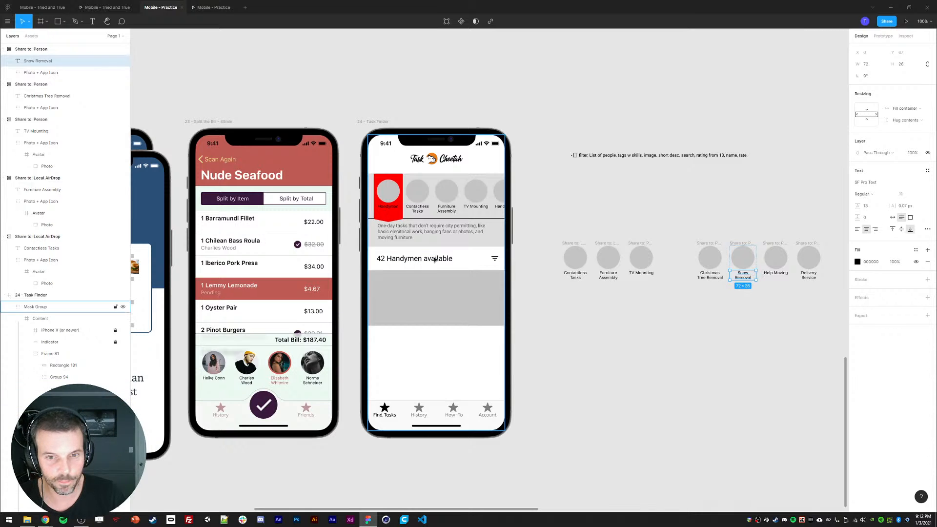
left_click(500, 192, "ctrl")
scroll(484, 228, "down", 1)
scroll(110, 306, "down", 2)
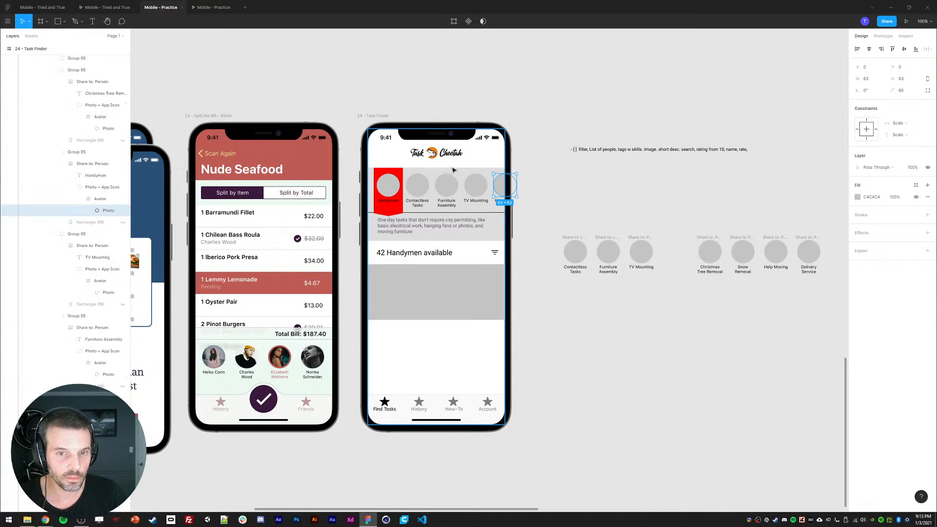
left_click(393, 212, "ctrl")
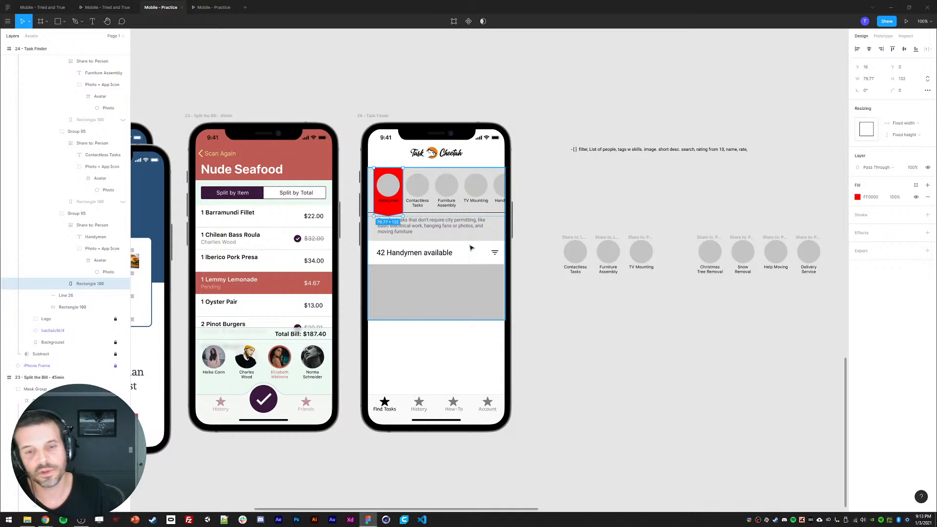
left_click(541, 307)
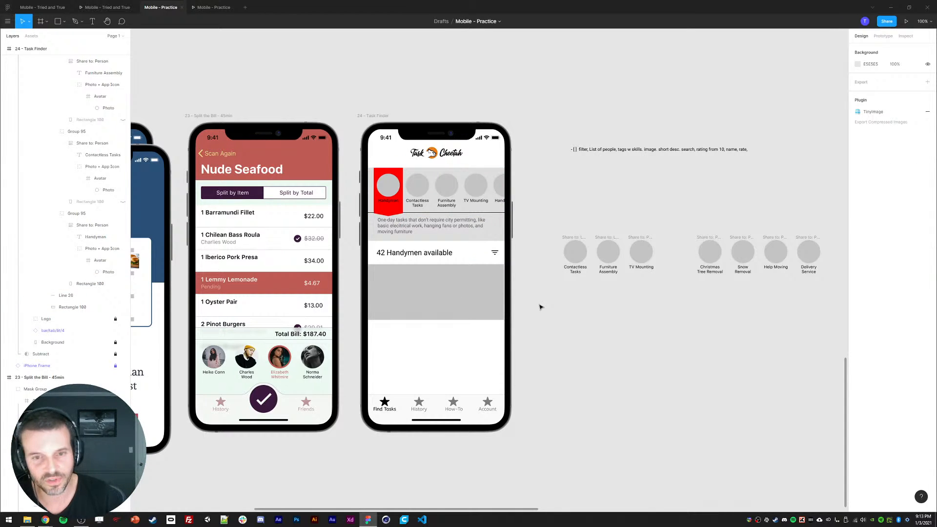
left_click(505, 200, "ctrl")
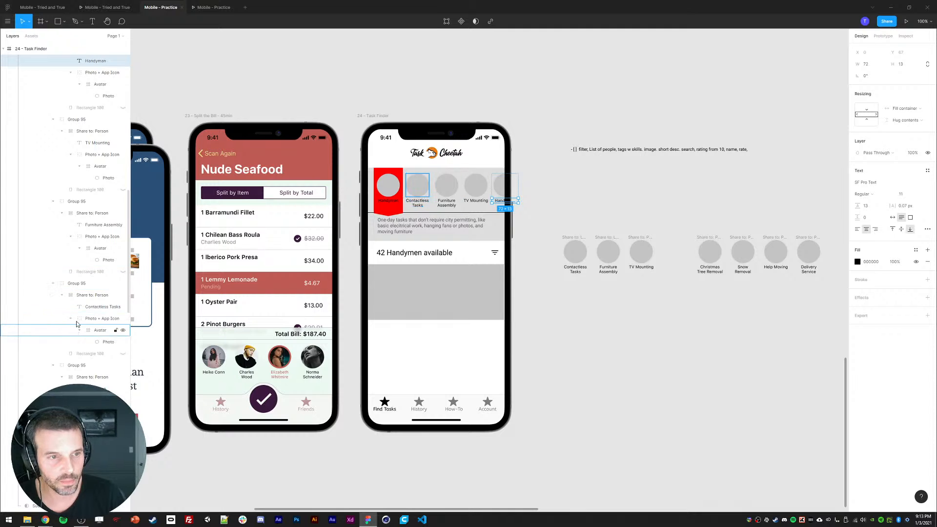
scroll(72, 272, "up", 2)
left_click(68, 163)
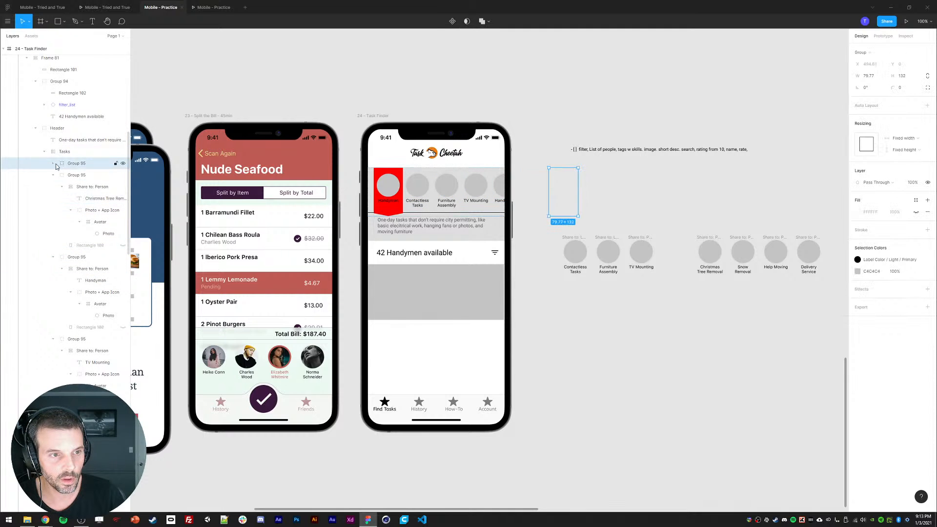
left_click(62, 175)
left_click(94, 187)
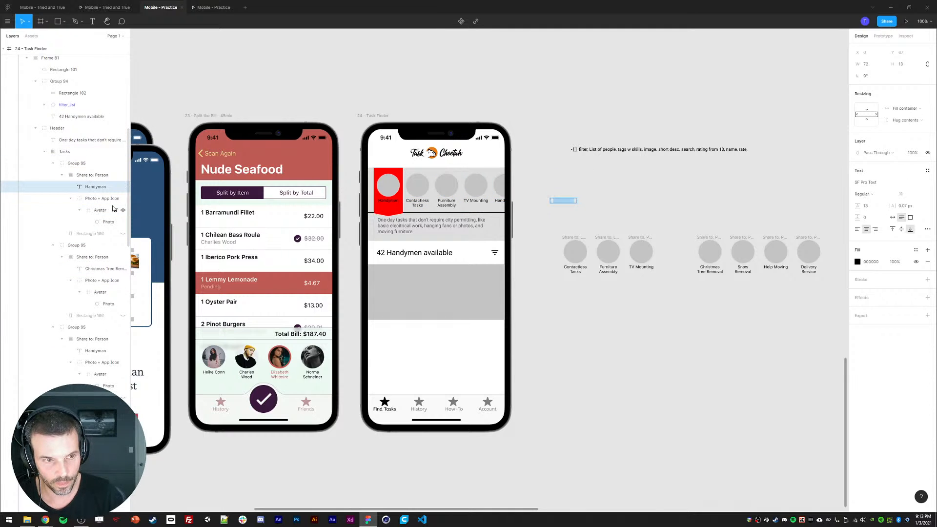
Try the red banner behind the Contactless Tasks item and hide it again.
left_click(379, 211)
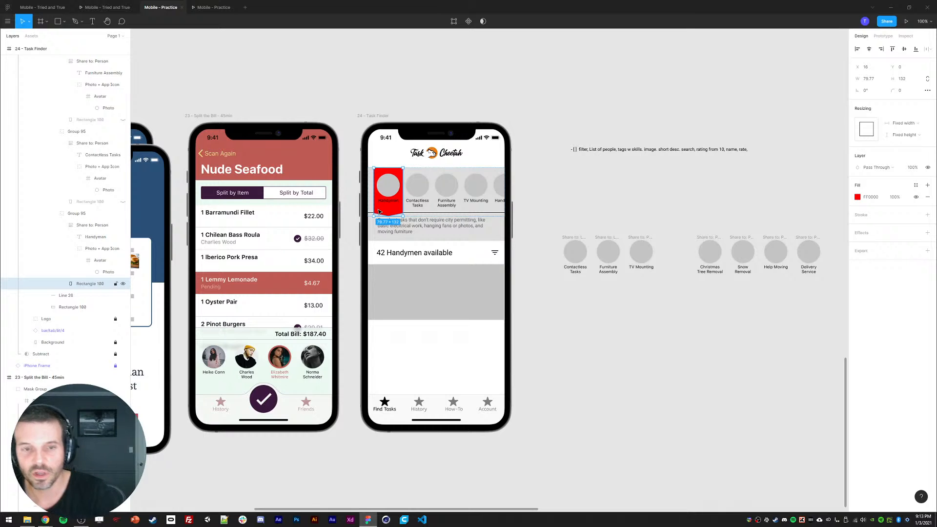
left_click(419, 193)
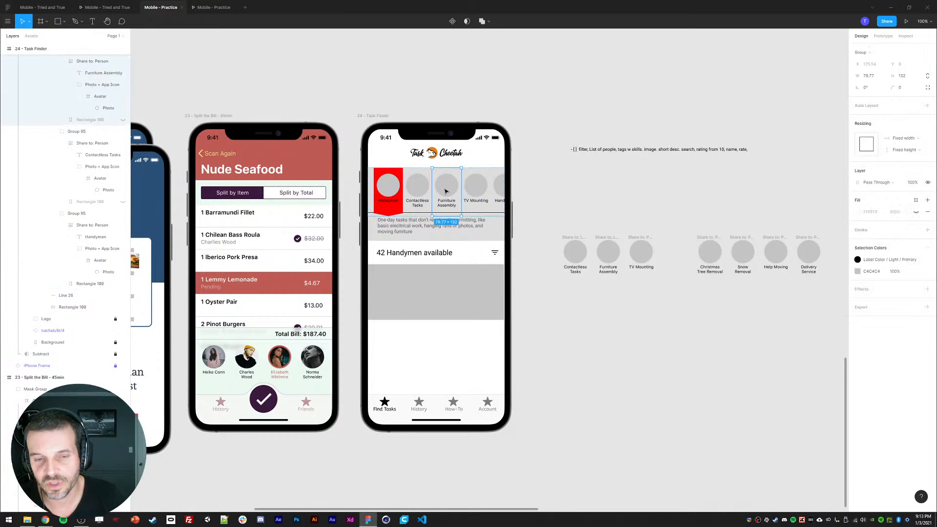
left_click(451, 192)
left_click(423, 192)
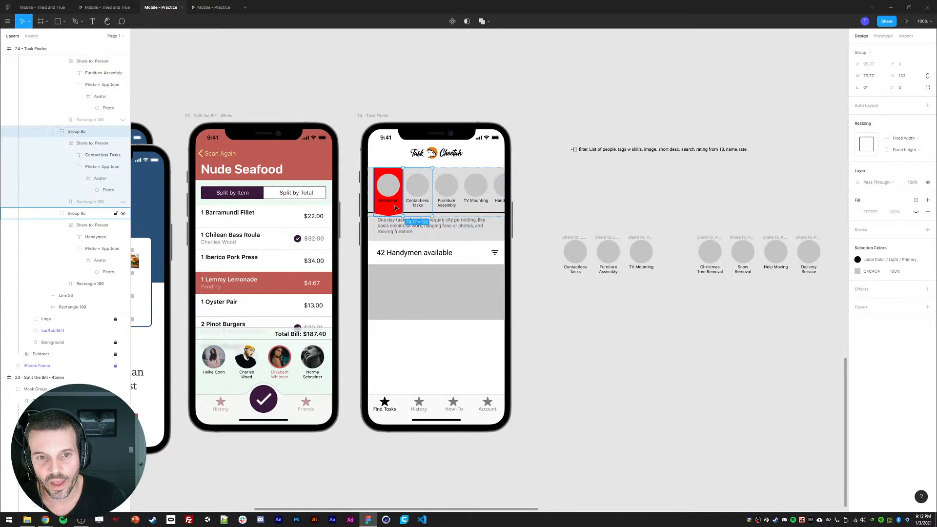
left_click(394, 212, "ctrl")
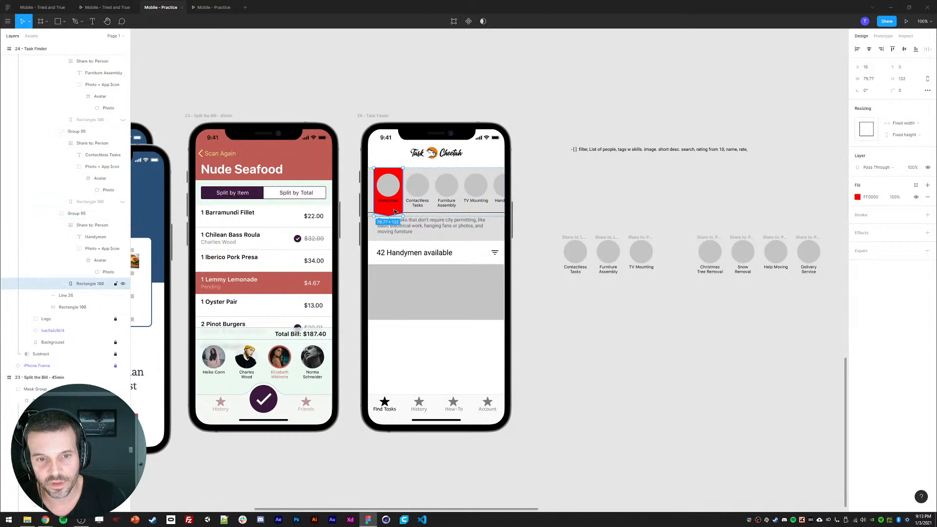
left_click(417, 186)
left_click(122, 202)
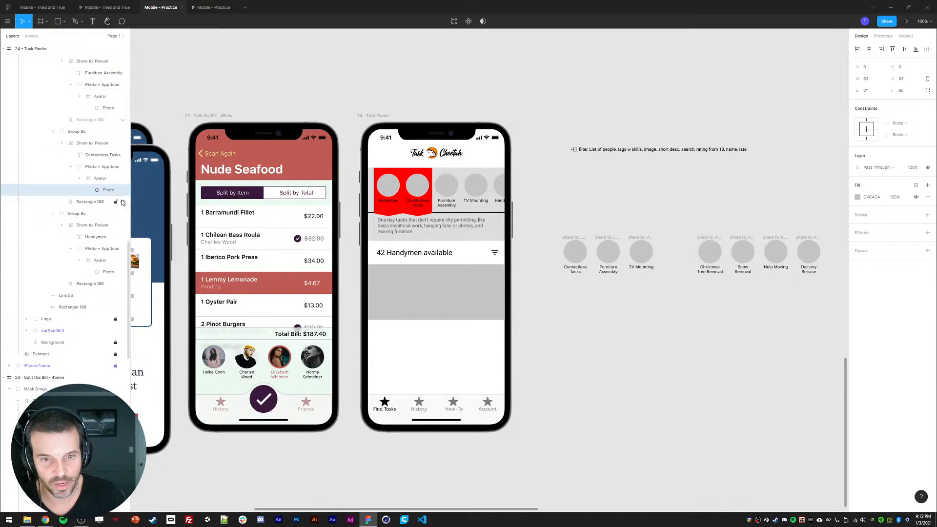
left_click(122, 202)
left_click(107, 284)
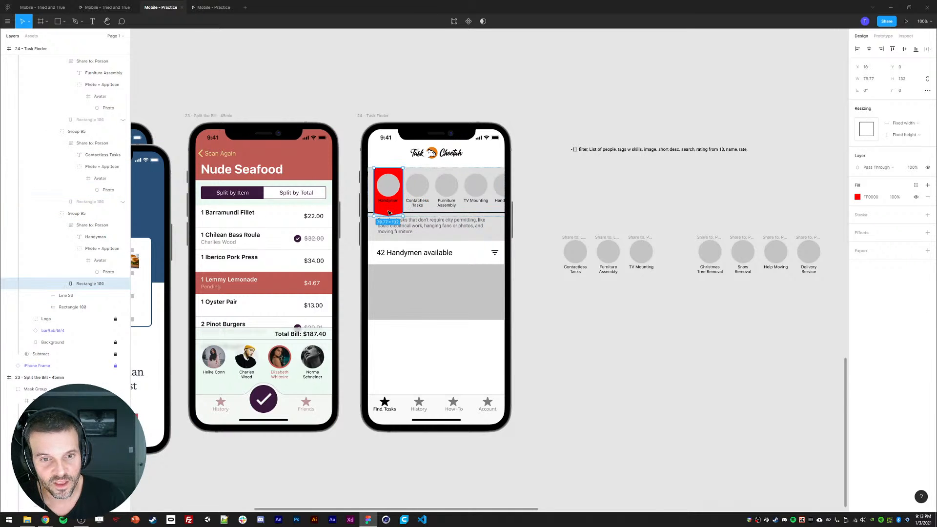
left_click(538, 334)
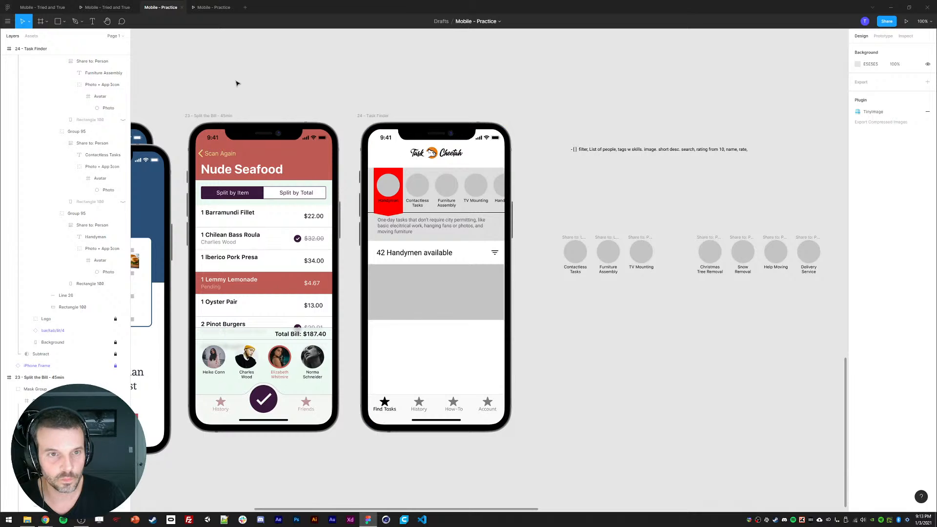
Check the Task Finder screen in the prototype preview and return to the design file.
left_click(188, 8)
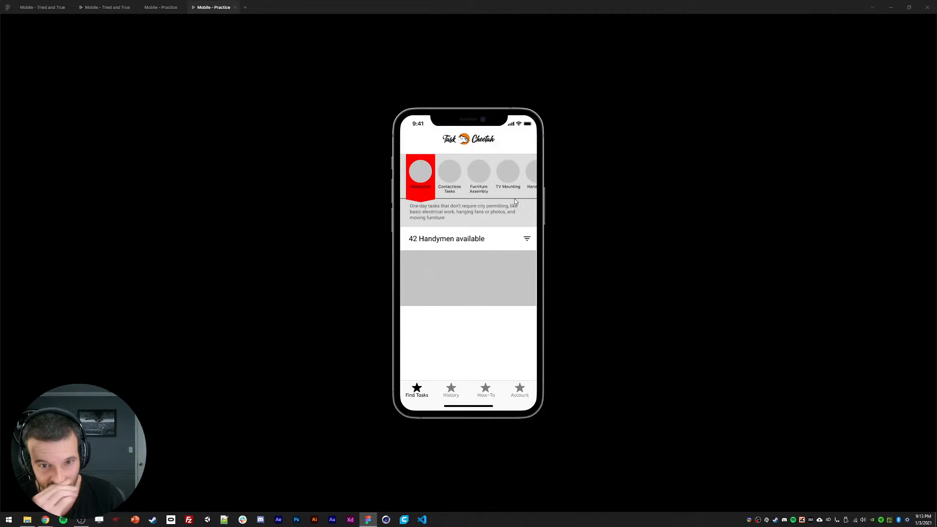
left_click(163, 7)
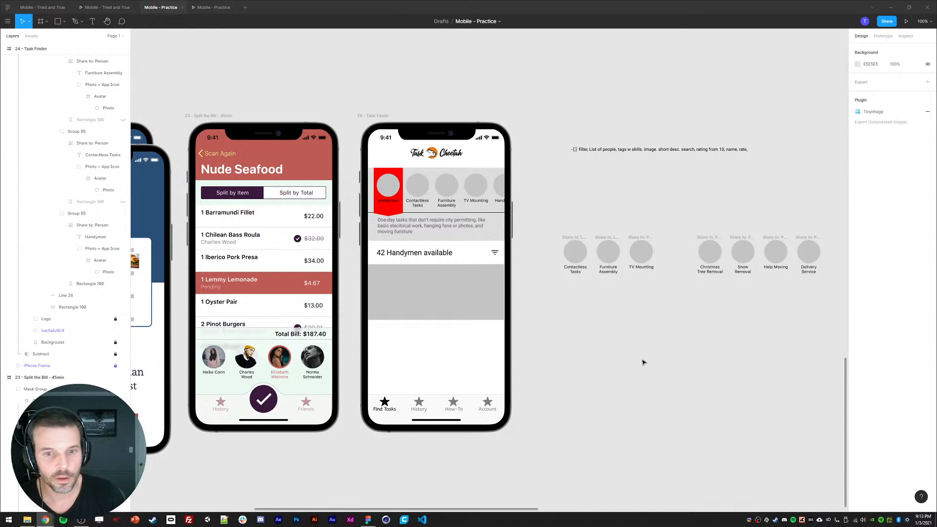
Delete the leftover category items with their labels beside the phone.
left_click(626, 346)
left_click_drag(527, 201, 642, 225)
key("Delete")
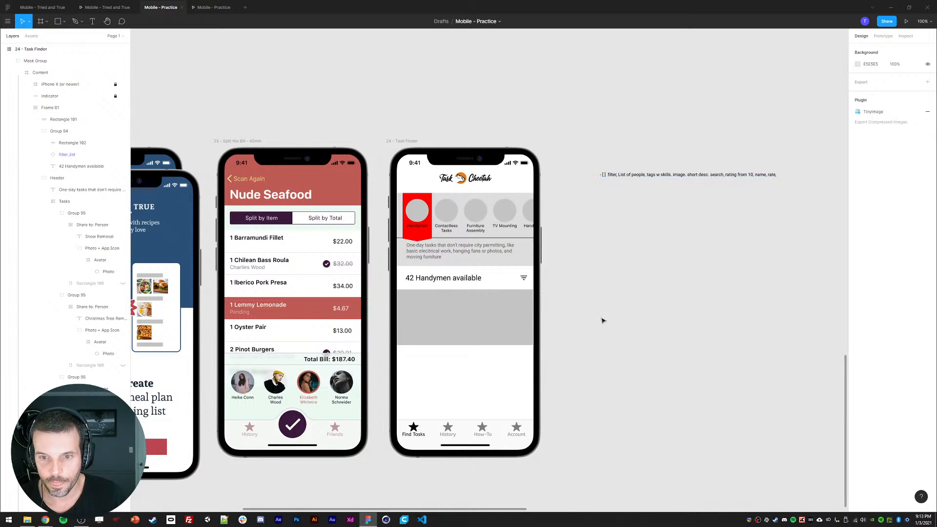
Set the width of the grey rectangle below the "42 Handymen available" row to 375.
left_click(458, 320)
left_click(868, 65)
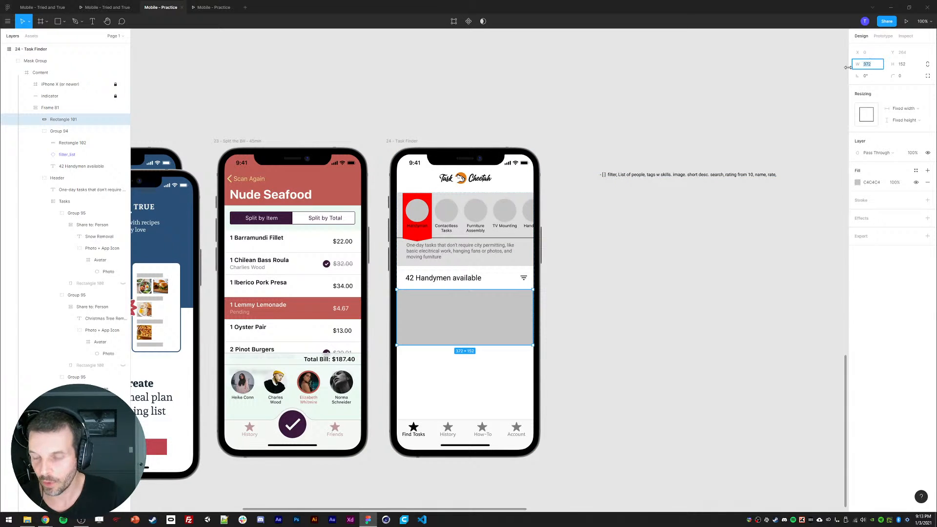
type("375")
key("Return")
left_click(717, 356)
left_click(479, 309)
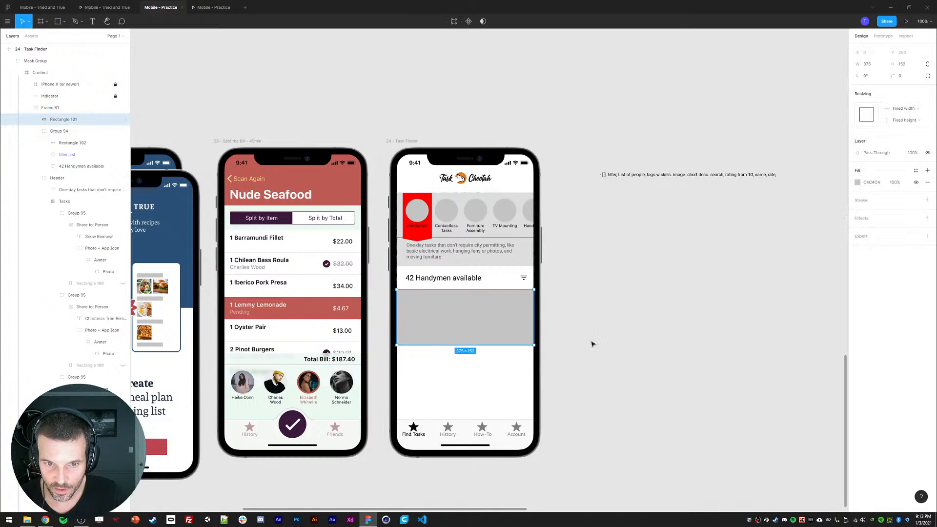
left_click(591, 342)
Collapse the header and "42 Handymen available" groups in the layer list and select the grey rectangle's layer.
left_click(436, 285)
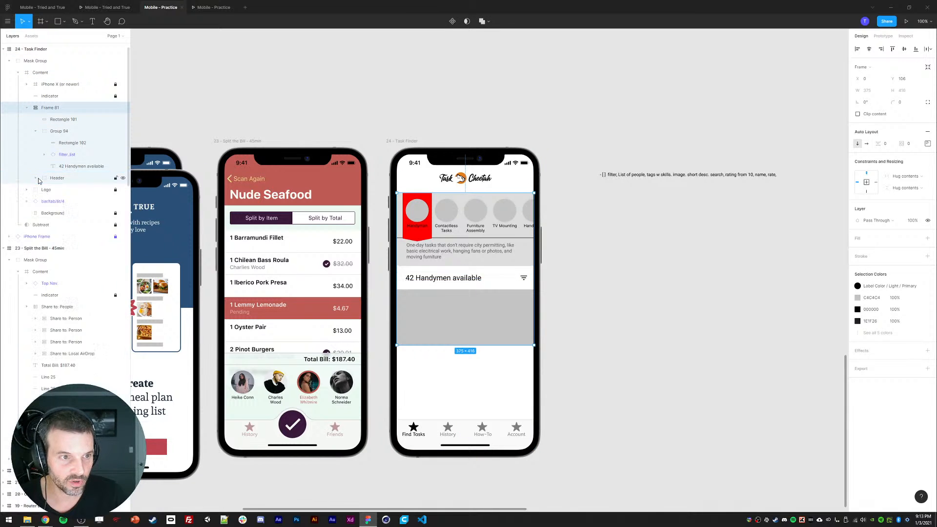
left_click(26, 106)
left_click(27, 107)
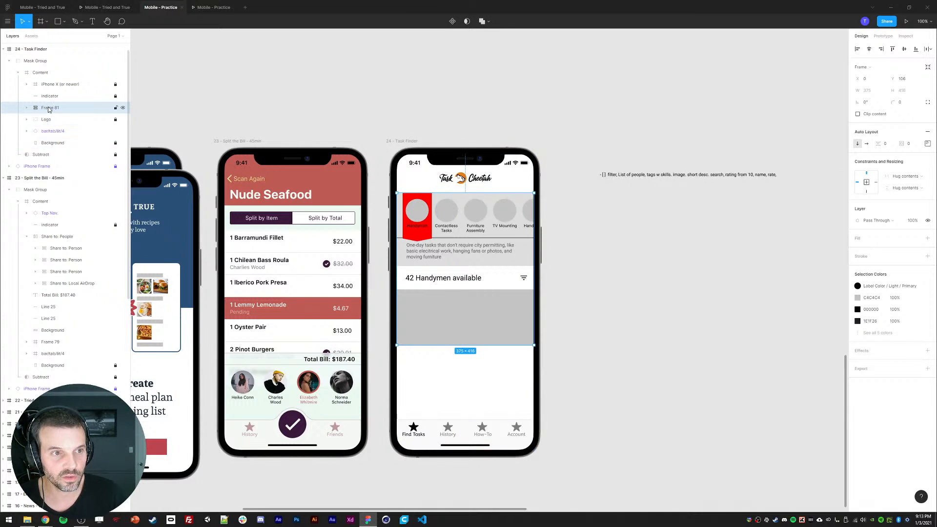
left_click(26, 107)
left_click(27, 108)
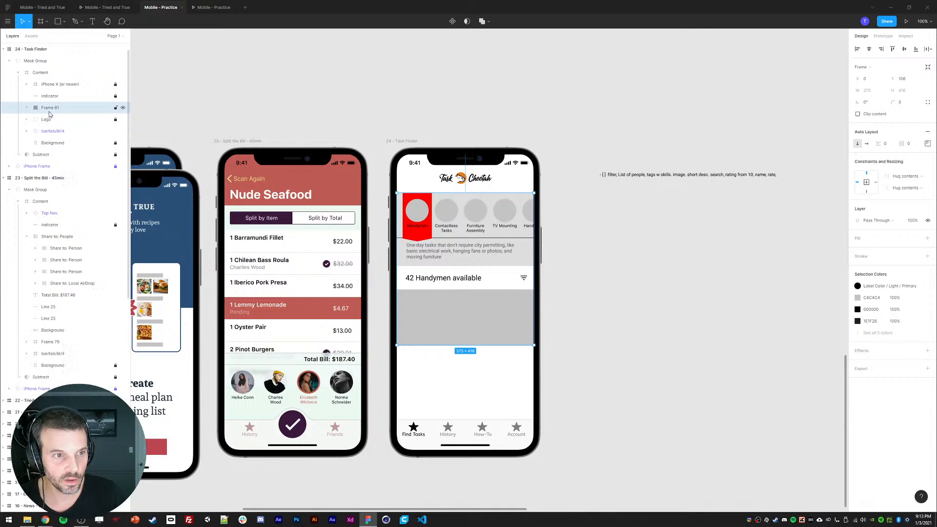
left_click(27, 108)
left_click(48, 120)
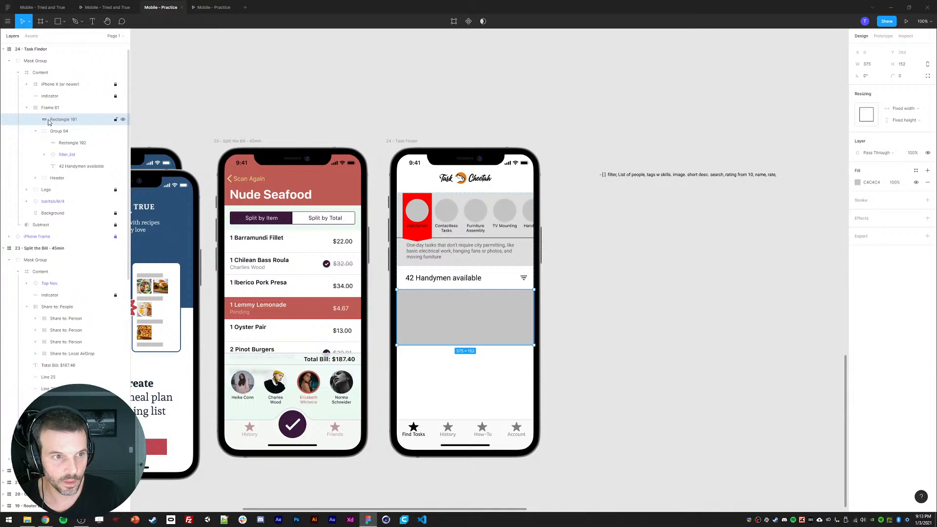
left_click(35, 130)
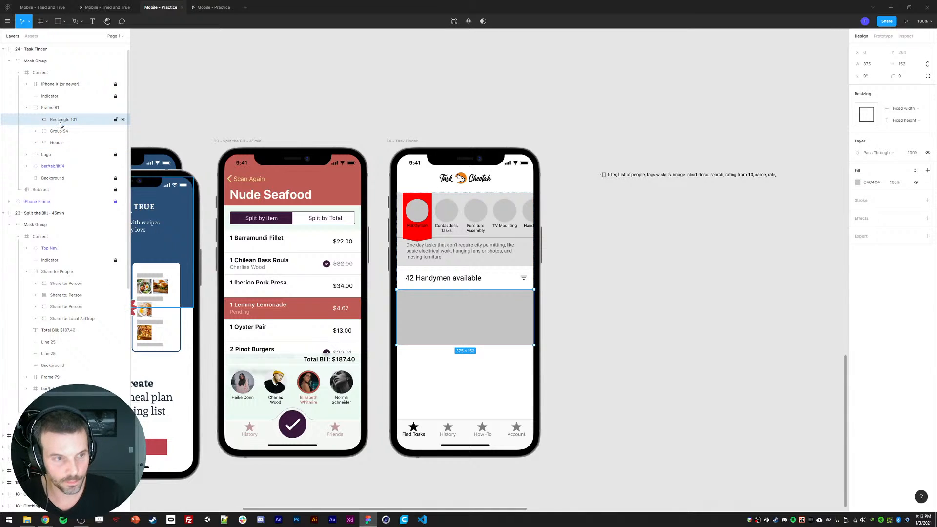
Put the grey rectangle into its own group and name the group Entry.
key("ctrl+g")
key("ctrl+r")
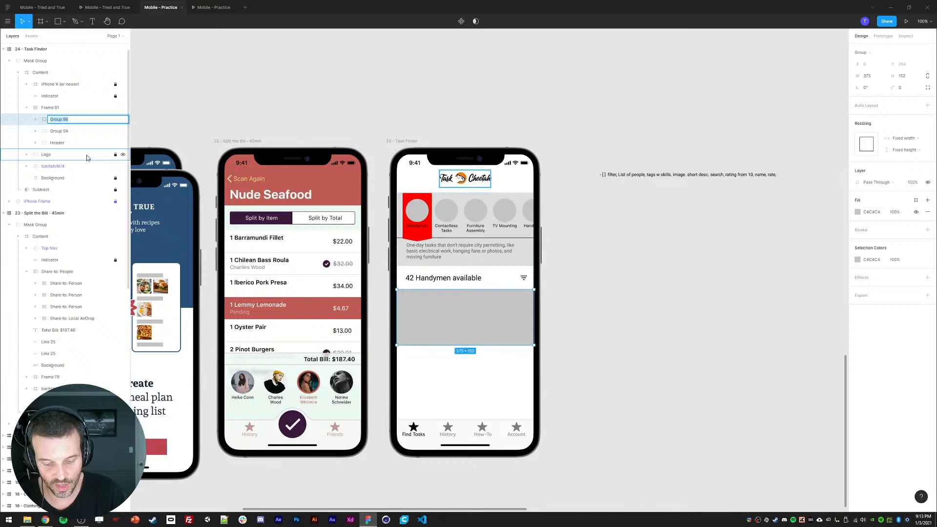
type("entry")
key("Return")
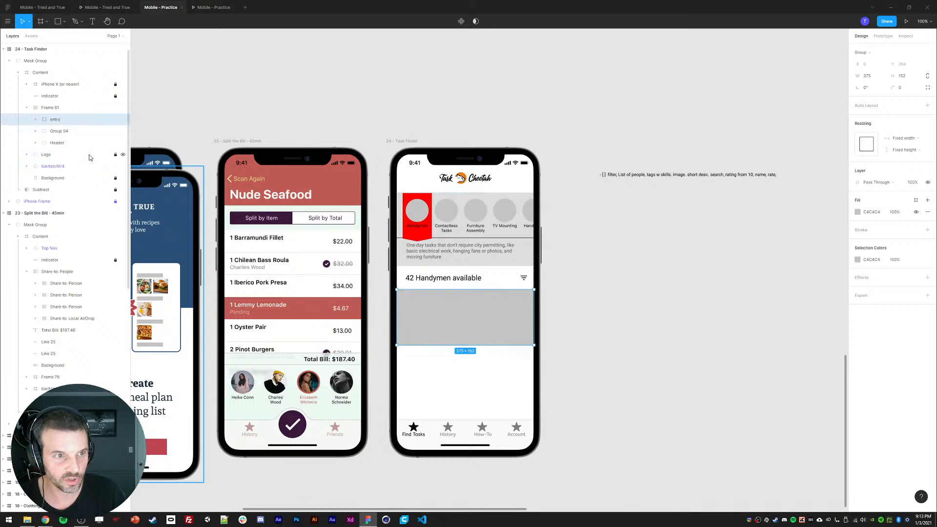
double_click(55, 120)
type("En")
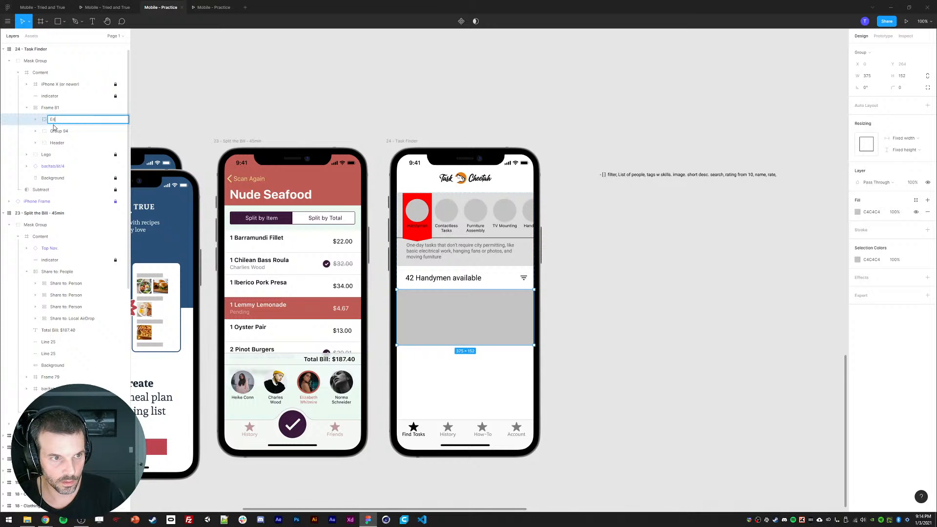
type("try")
key("Return")
key("Return")
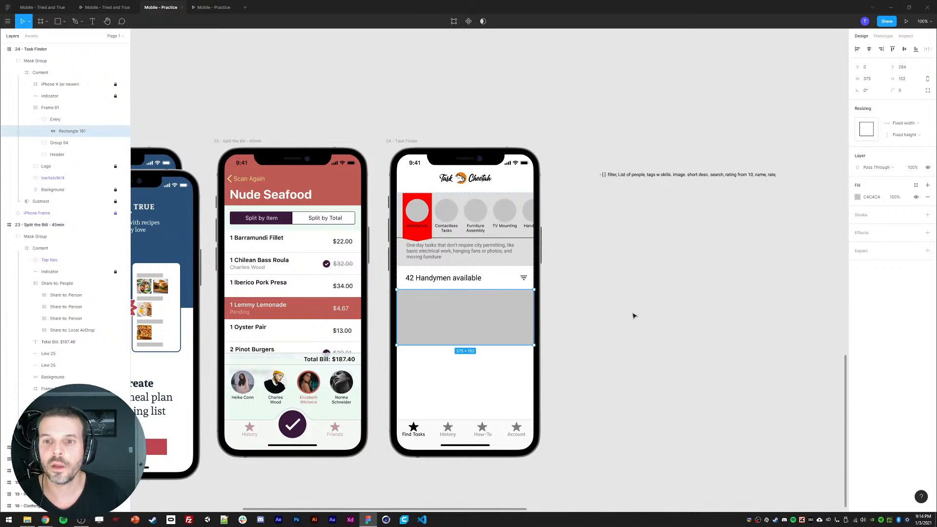
Draw a 44 × 44 square over the grey rectangle and move its layer into the Entry group.
scroll(659, 233, "left", 1)
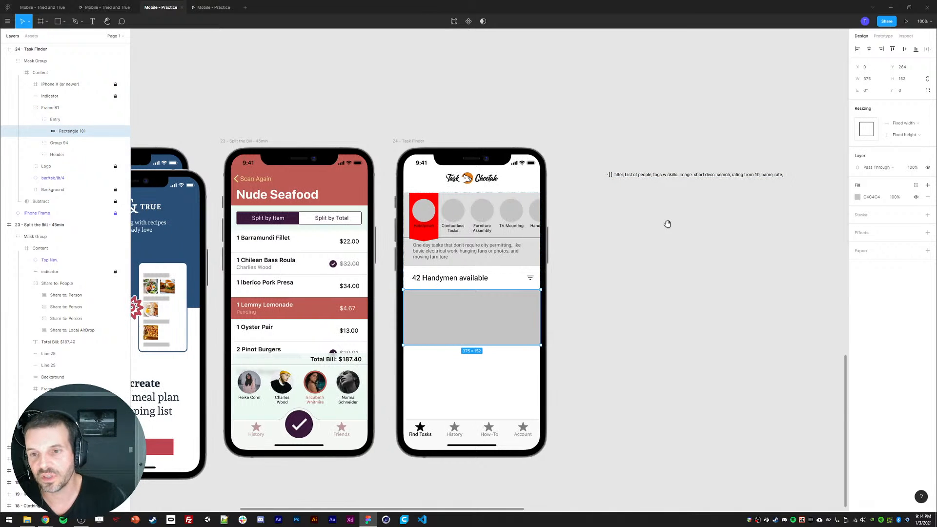
key("r")
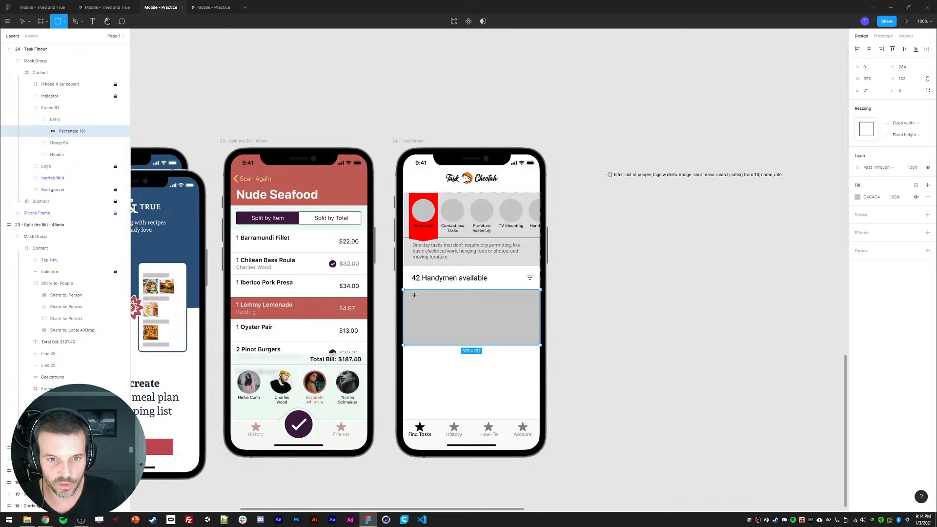
left_click_drag(410, 300, 426, 318)
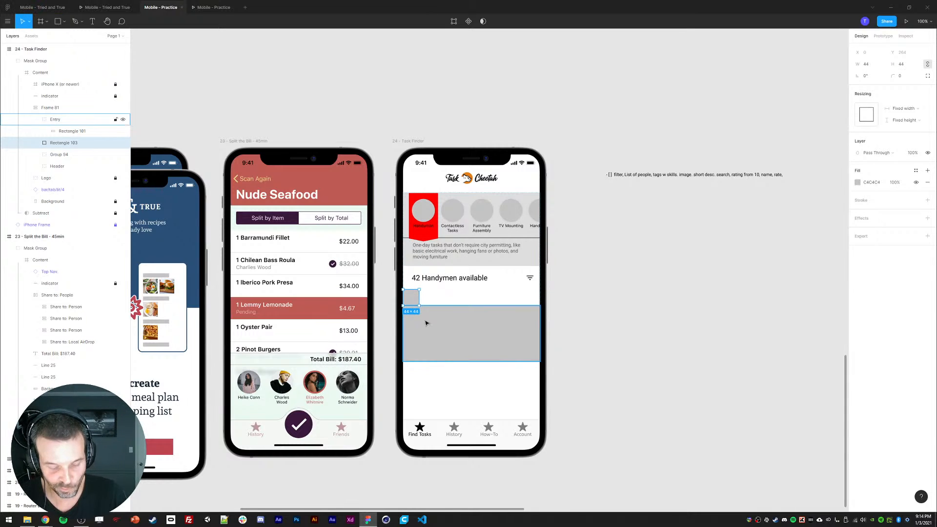
left_click_drag(66, 143, 66, 128)
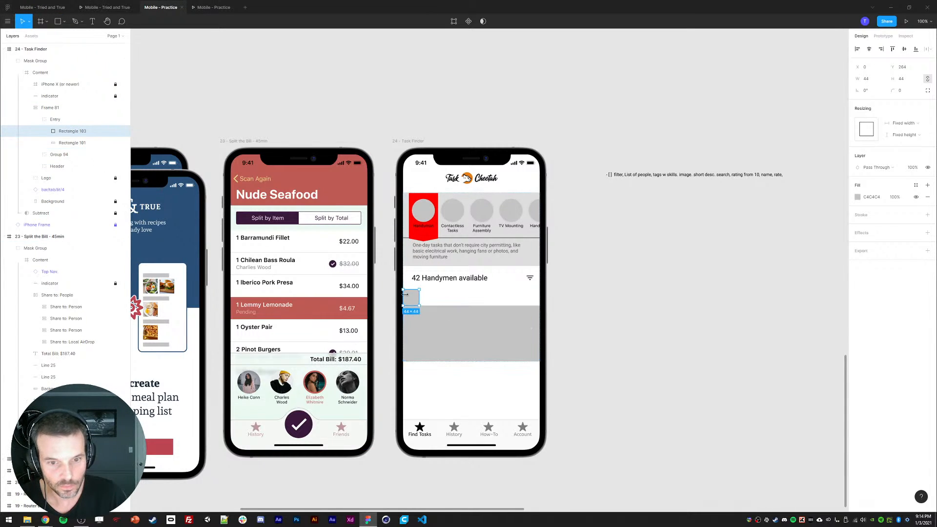
Change the small square's fill to black (000000).
left_click(857, 197)
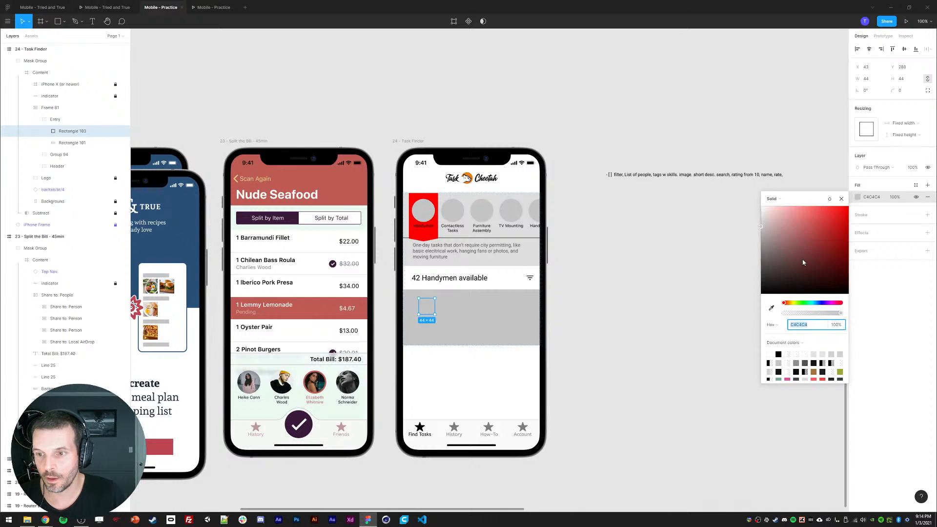
left_click_drag(800, 264, 619, 291)
left_click(841, 198)
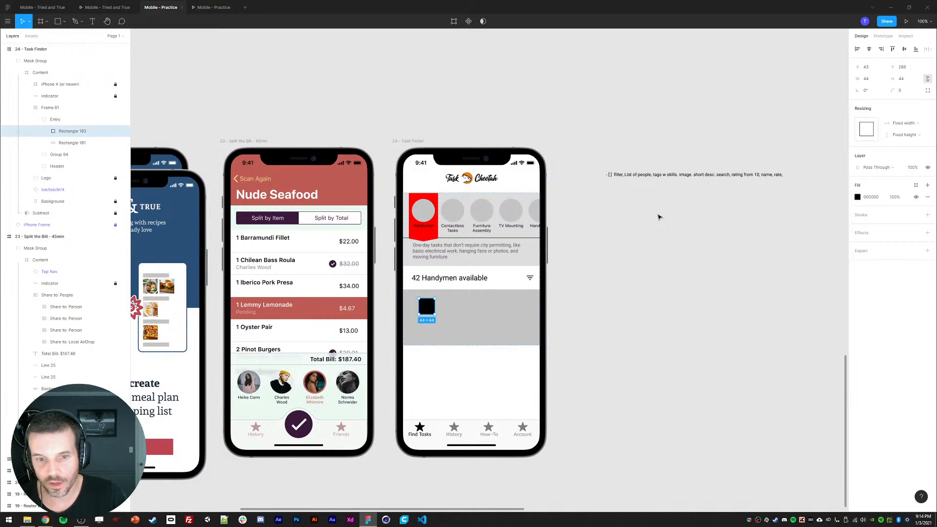
Fill the small square with a profile photo using the User Profile plugin.
left_click(8, 21)
mouse_move(26, 119)
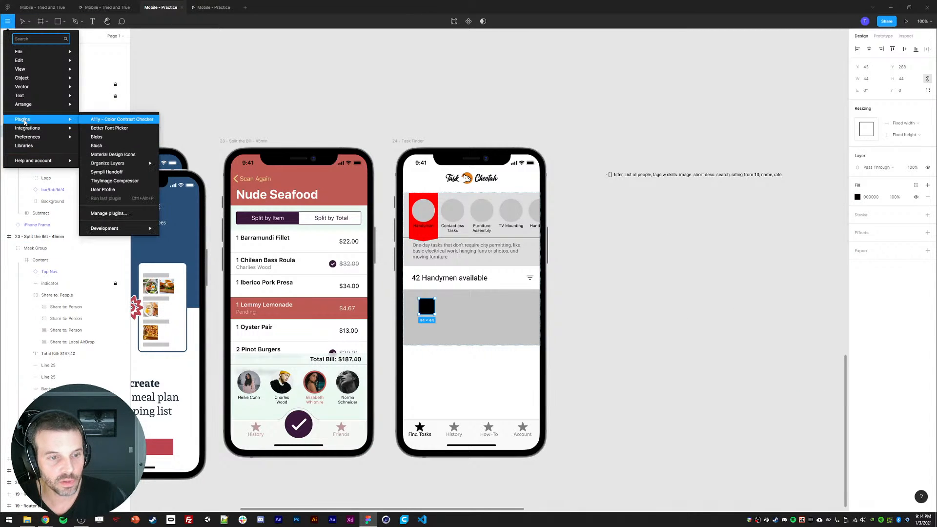
left_click(113, 189)
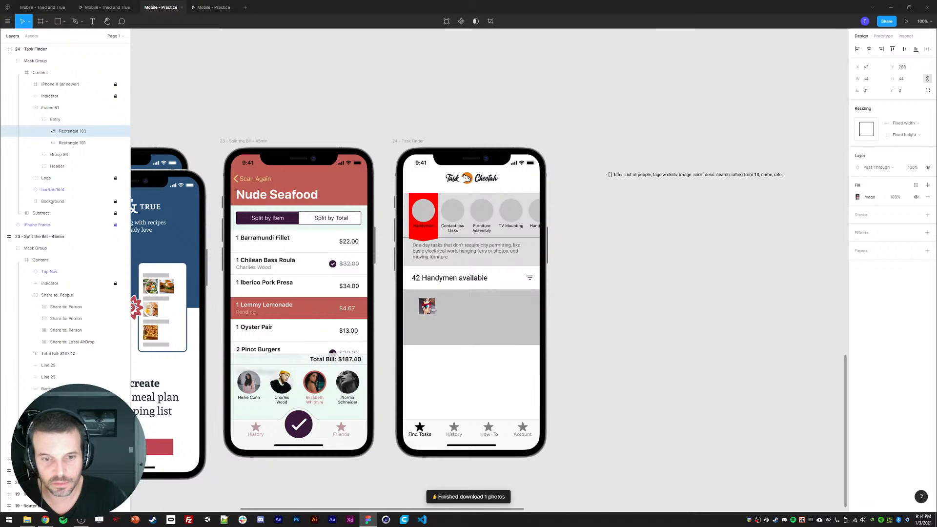
Enlarge the profile photo square proportionally to 84 × 84.
left_click_drag(432, 309, 437, 314)
left_click(910, 81)
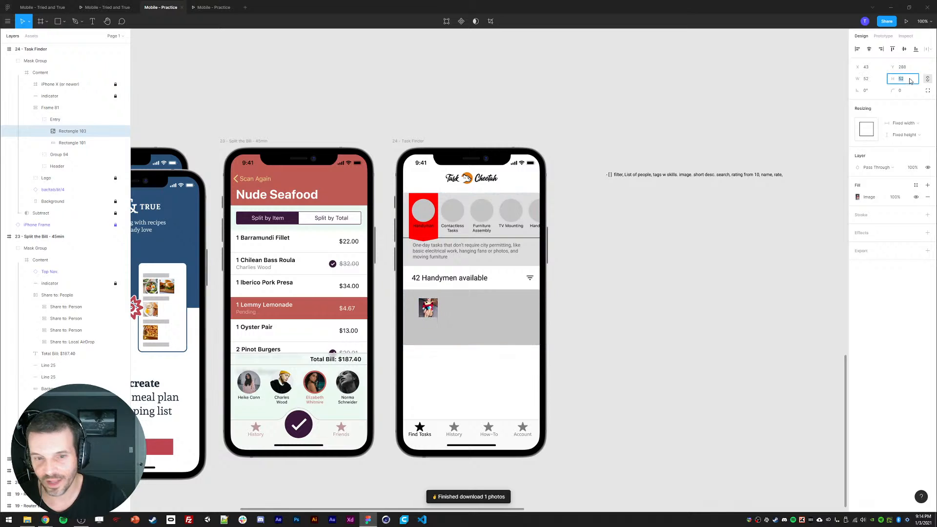
type("84")
key("Return")
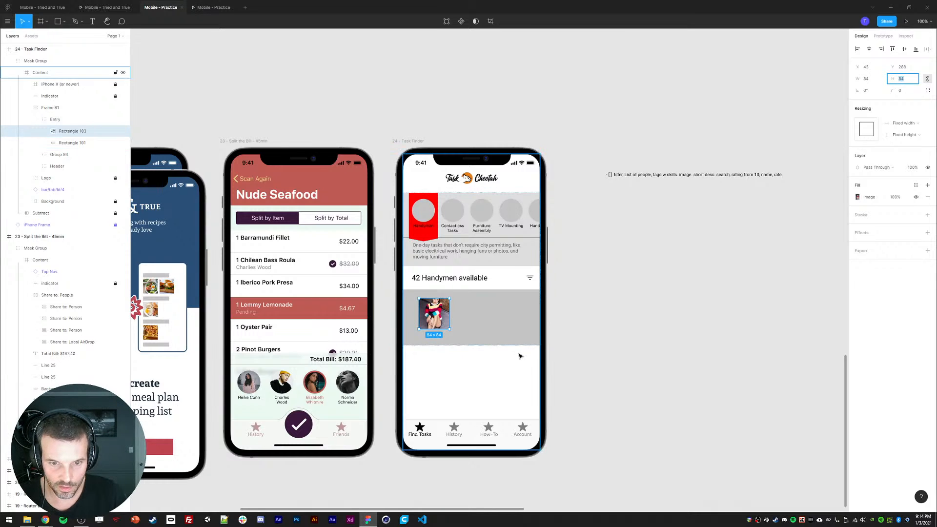
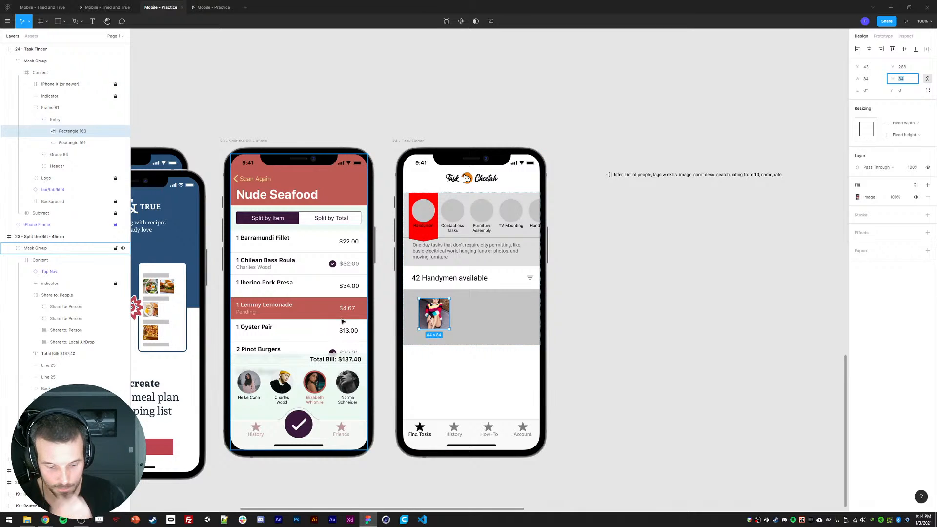
Run the User Profile plugin again on the photo square to replace its picture with a different one.
left_click(7, 21)
mouse_move(21, 110)
mouse_move(28, 137)
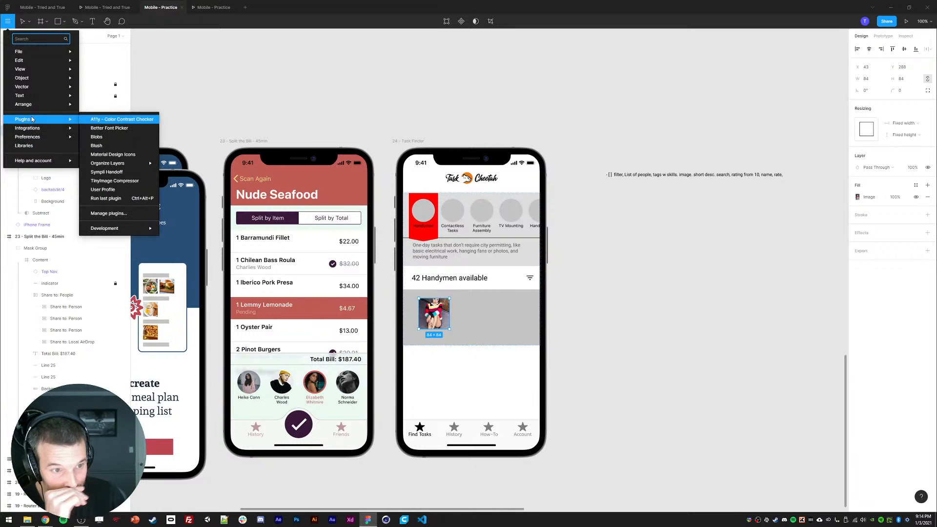
left_click(445, 322)
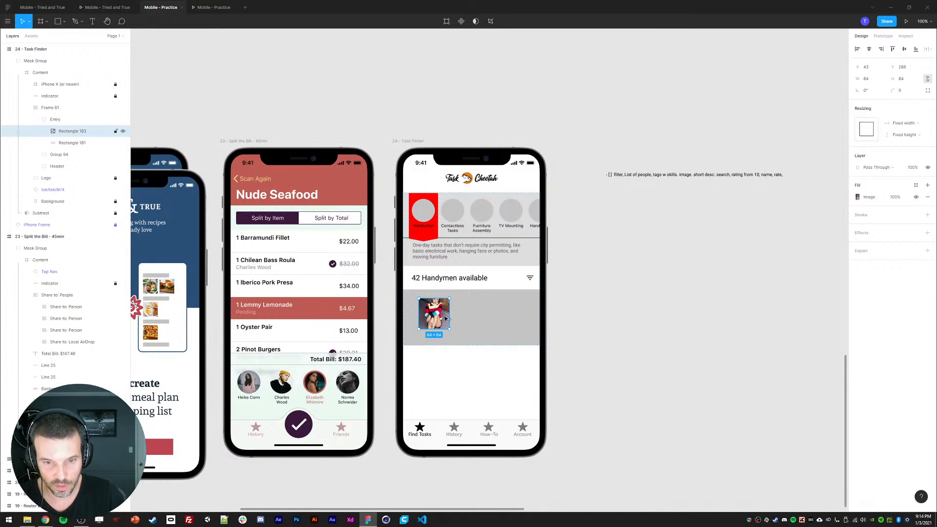
key("ctrl+alt+p")
key("ctrl+alt+p")
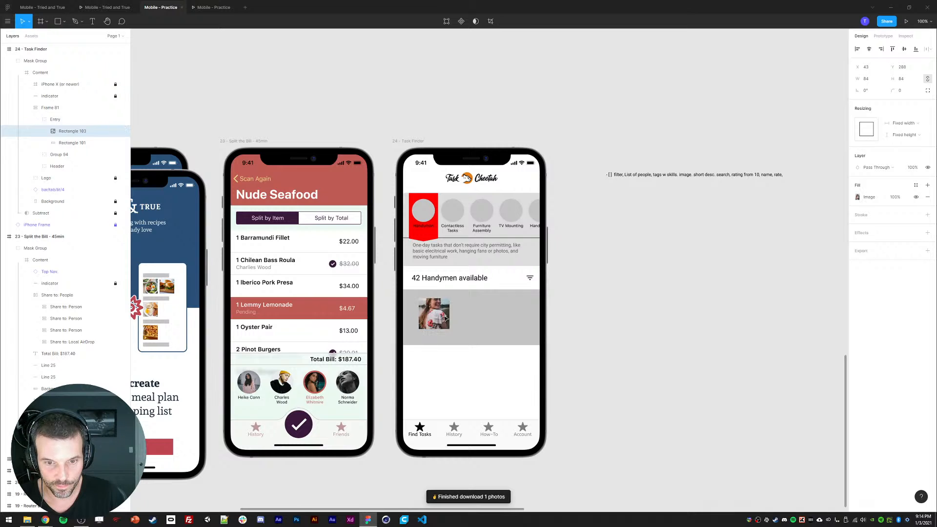
Swap the square's picture two more times with the User Profile plugin and move it near the entry's upper-left corner.
key("ctrl+alt+p")
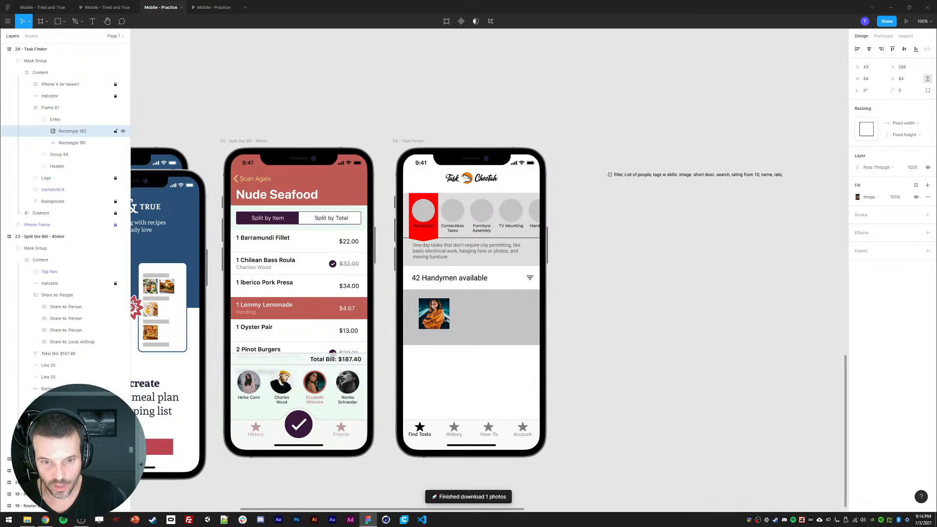
key("ctrl+alt+p")
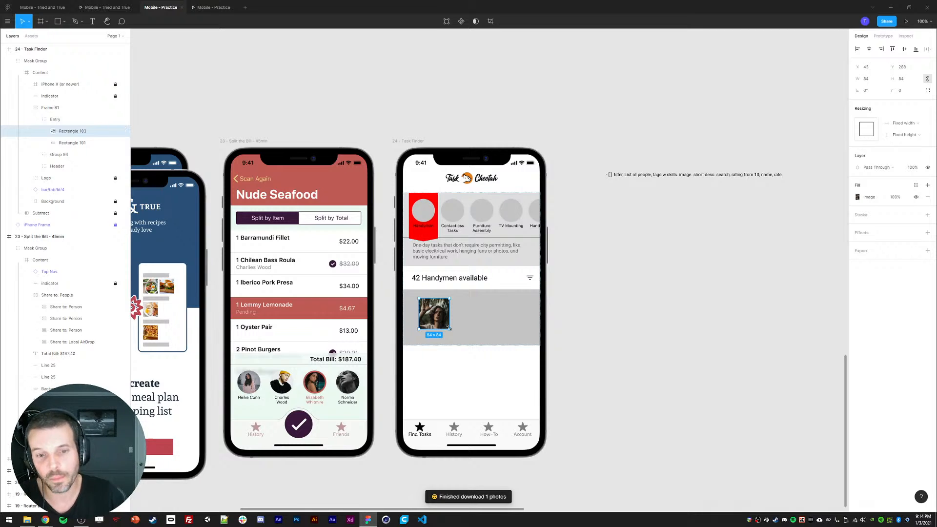
mouse_move(433, 316)
left_mouse_down()
mouse_move(418, 308)
mouse_move(424, 313)
left_mouse_up()
left_click(607, 330)
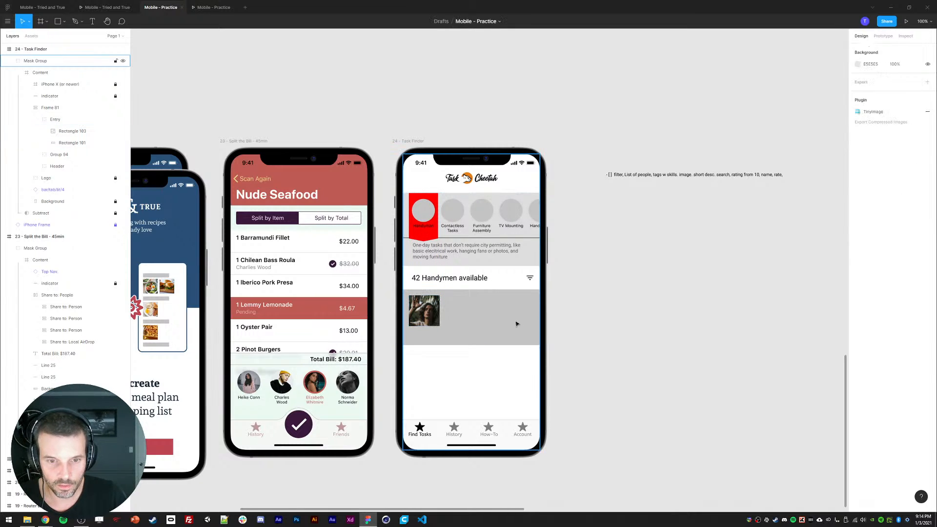
Shift the "42 Handymen available" heading left to line up with the profile photo's left edge.
left_click(425, 281, "ctrl")
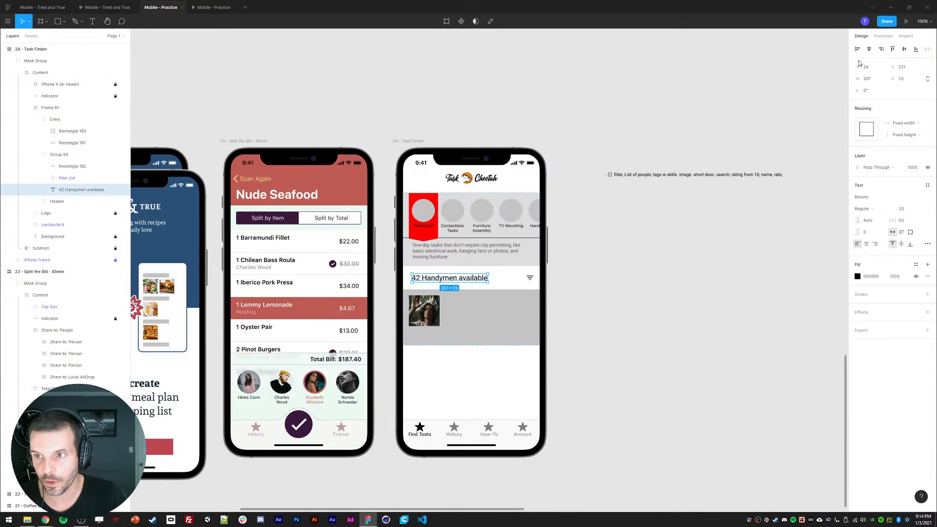
left_click(719, 326)
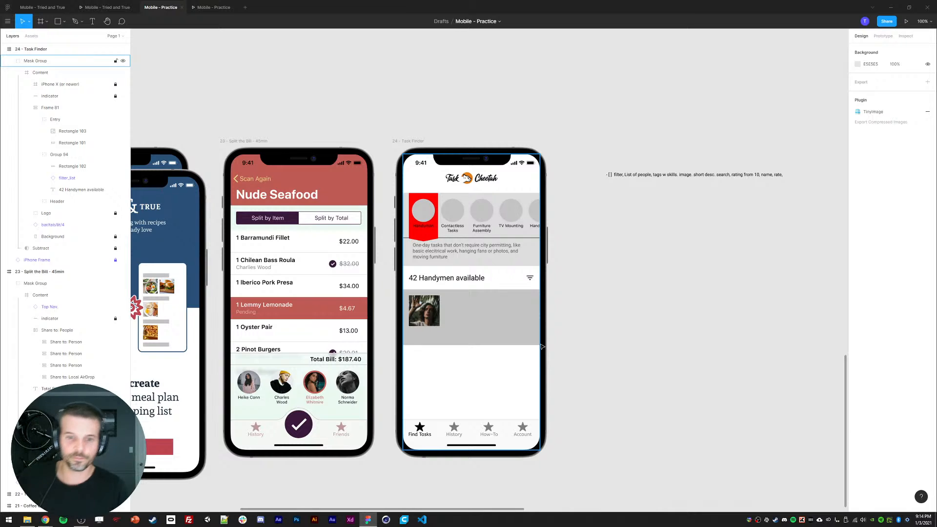
left_click(704, 177)
left_click(672, 277)
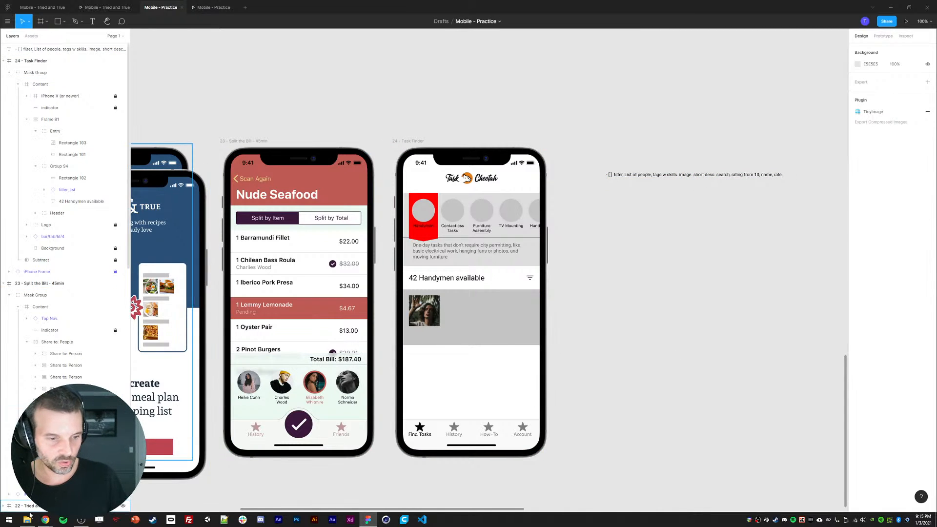
Switch to Chrome, generate placeholder paragraphs on lipsum.com, and copy the opening from "Sed cursus imperdiet molestie" through "vestibulum dolor aliquet ut.".
left_click(45, 520)
key("ctrl+t")
type("lipsum")
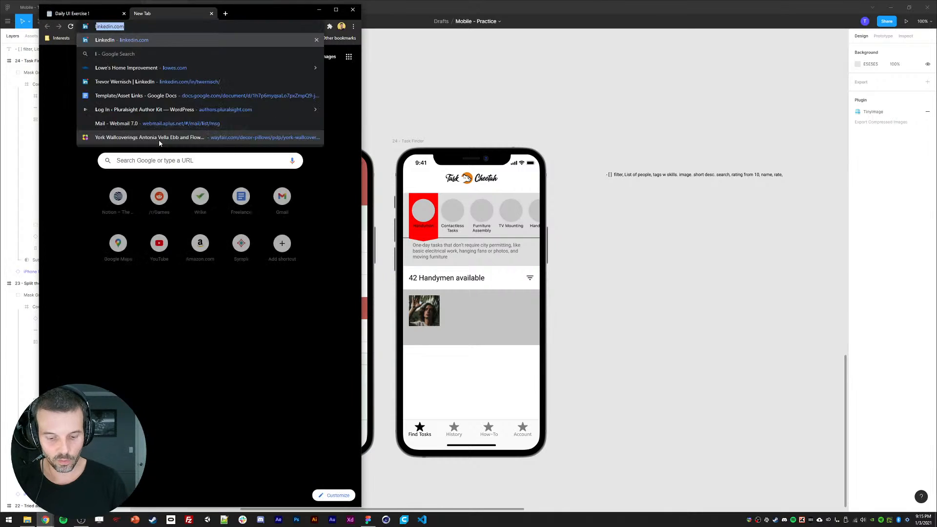
key("Return")
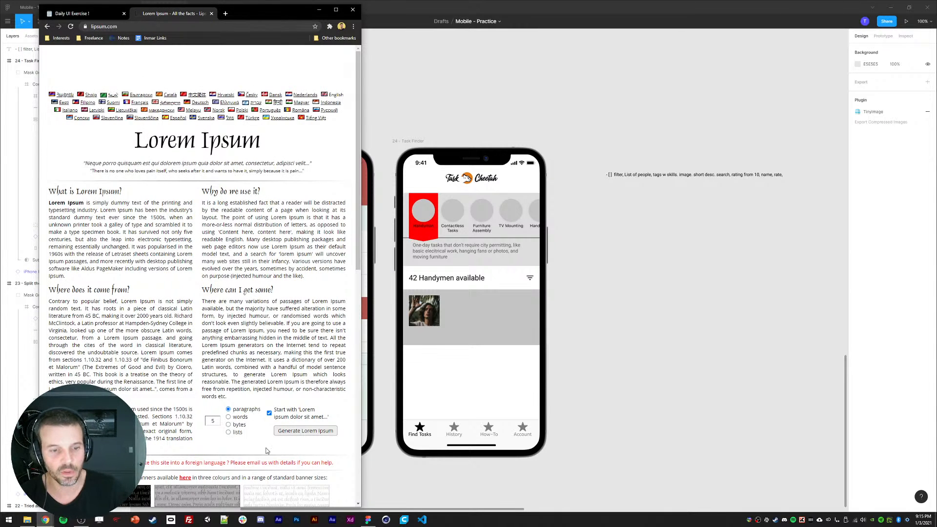
left_click(283, 429)
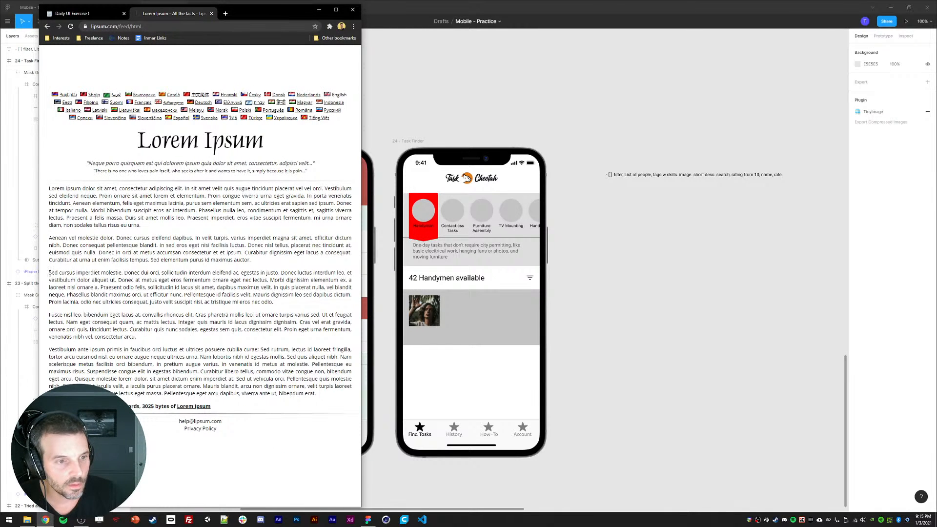
left_click_drag(50, 274, 99, 280)
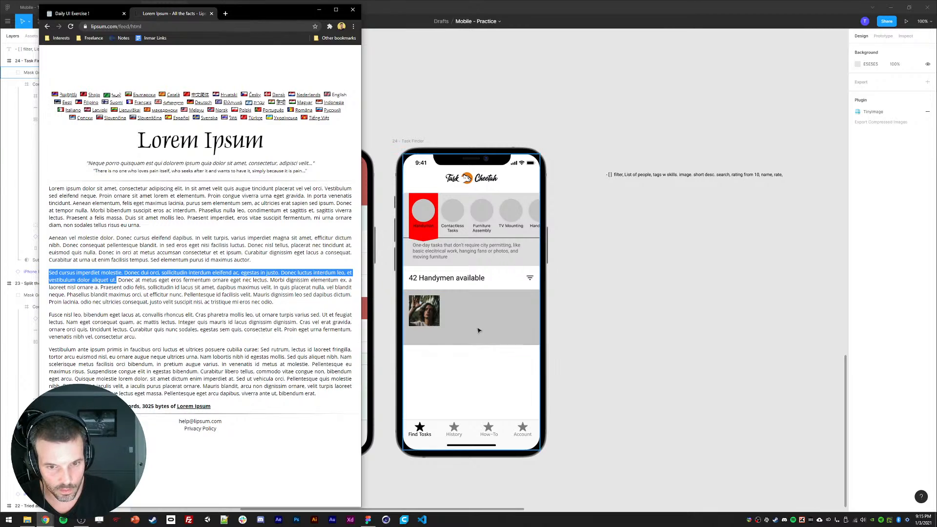
Back in Figma, add a text box of about 233 × 58 over the entry and paste the copied placeholder text.
left_click(467, 304)
key("t")
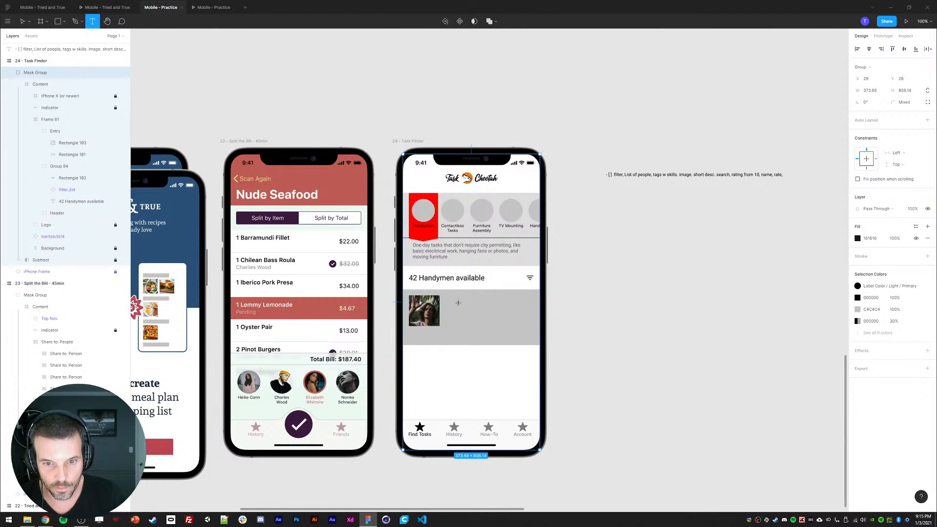
mouse_move(445, 296)
left_mouse_down()
mouse_move(511, 304)
mouse_move(530, 317)
left_mouse_up()
left_click_drag(55, 167, 67, 202)
left_click(435, 301)
key("ctrl+v")
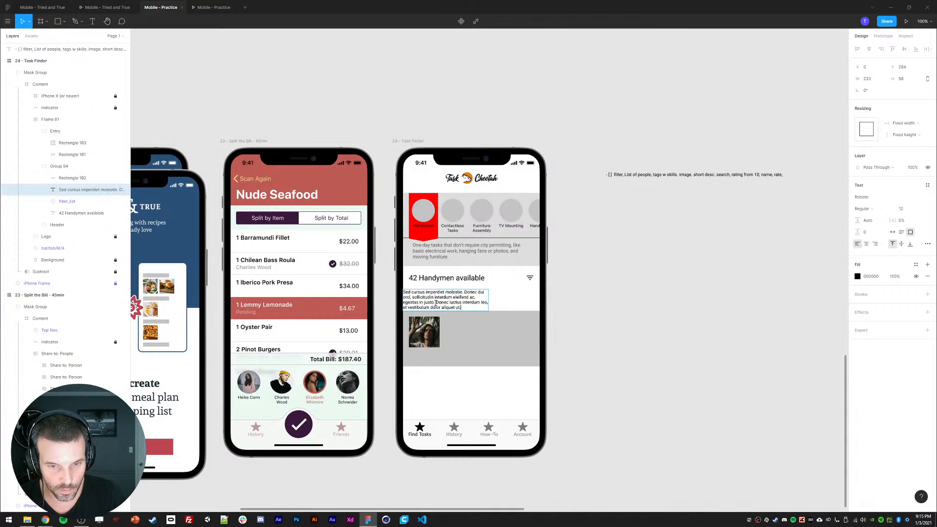
Transfer the placeholder text layer from the heading's group into the Entry group and position it beside the profile photo.
left_click(72, 194)
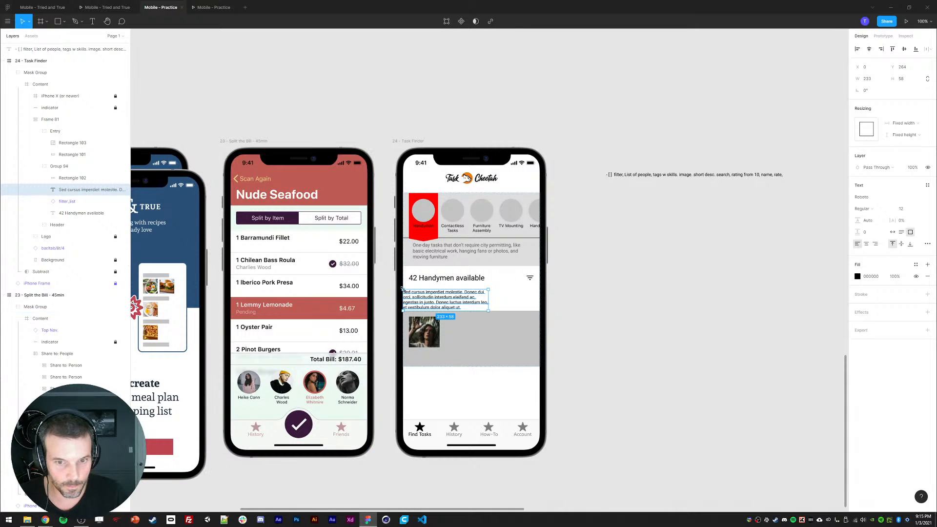
left_click_drag(426, 298, 455, 309)
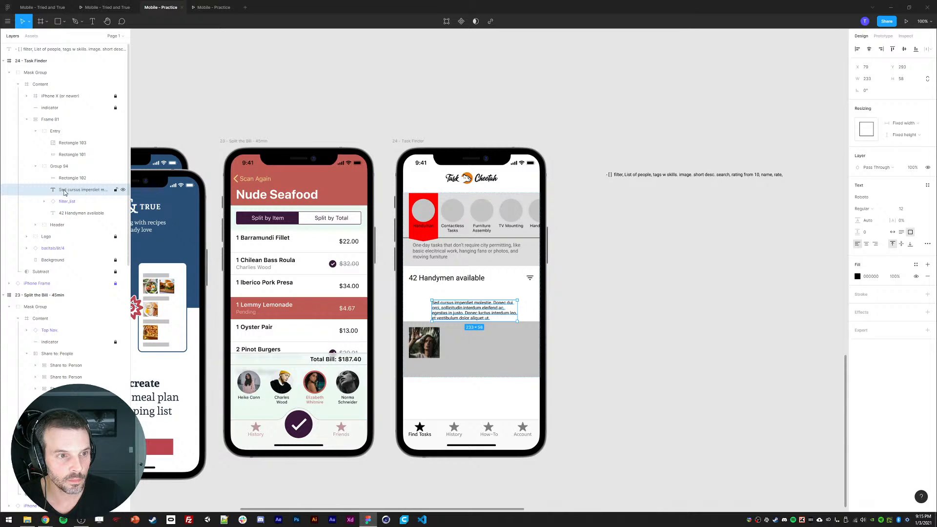
left_click(58, 166)
double_click(459, 314)
key("ctrl+x")
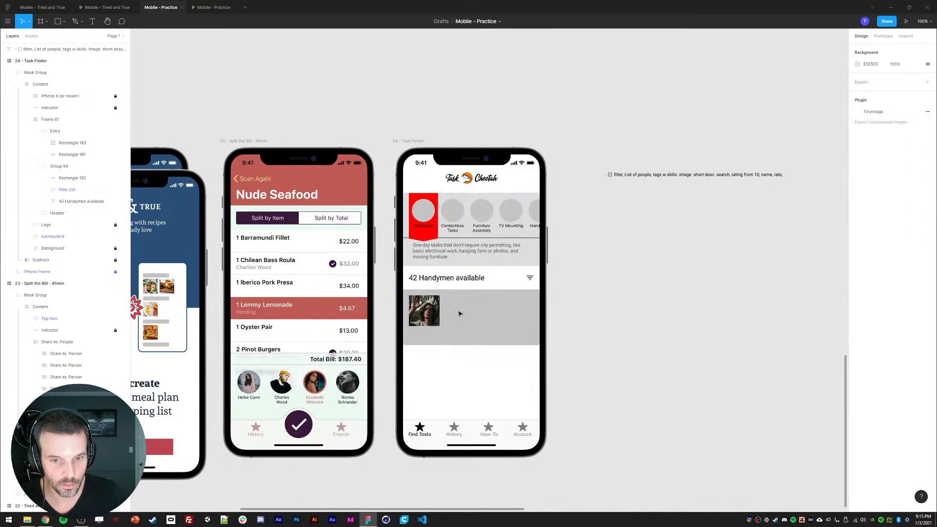
key("ctrl+v")
left_click_drag(465, 319, 472, 306)
Shorten the placeholder description so that it ends with "interdum eleifend a...".
double_click(482, 311)
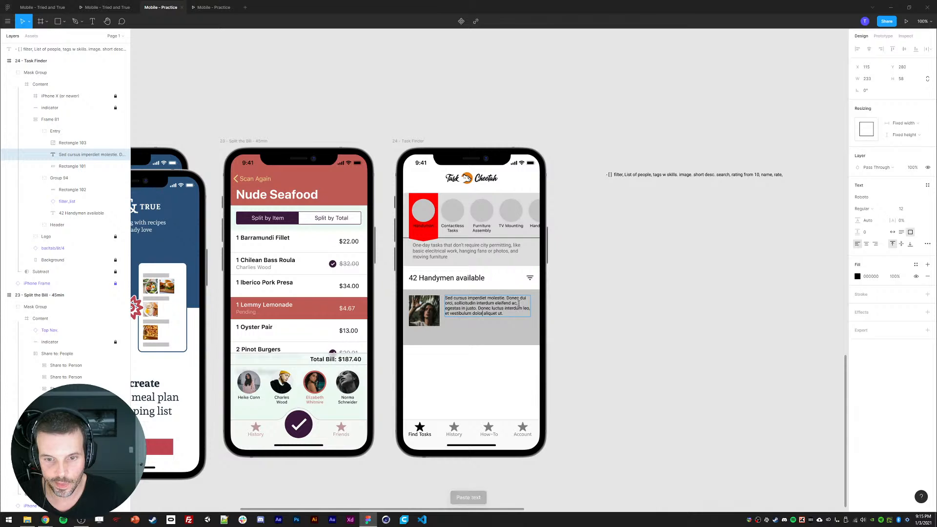
key("Escape")
left_click(591, 354)
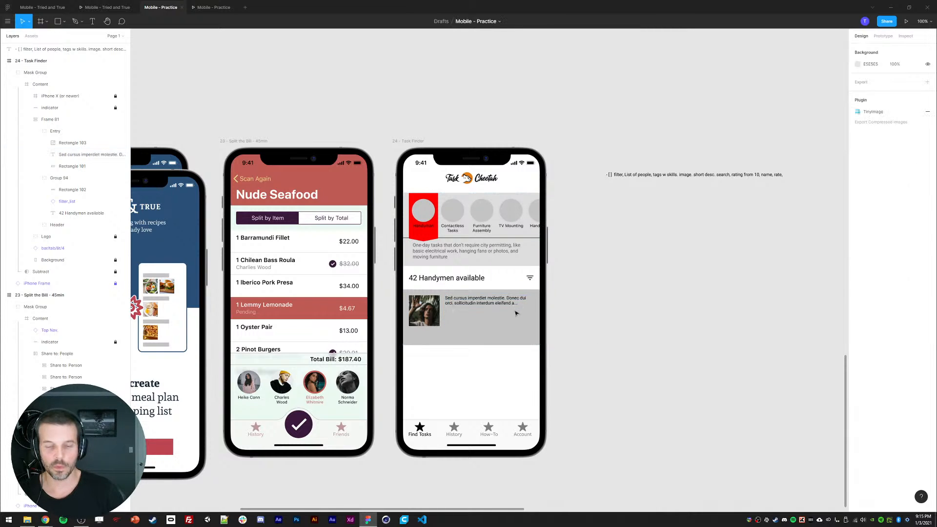
Set the description text's font size to 13 and nudge it right to X 116.
left_click(479, 303, "ctrl")
left_click(477, 254, "ctrl")
left_click(473, 303, "ctrl")
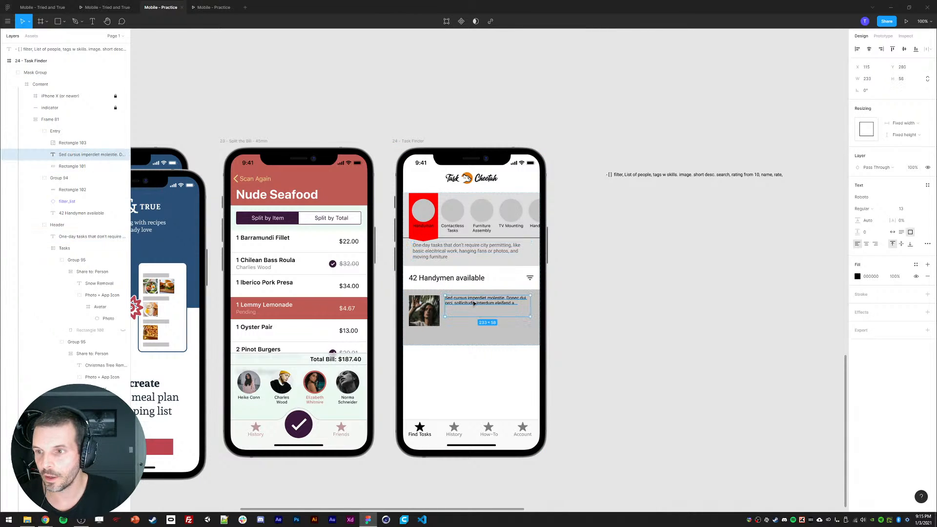
left_click(908, 210)
type("13")
left_click(779, 307)
left_click(471, 309, "ctrl")
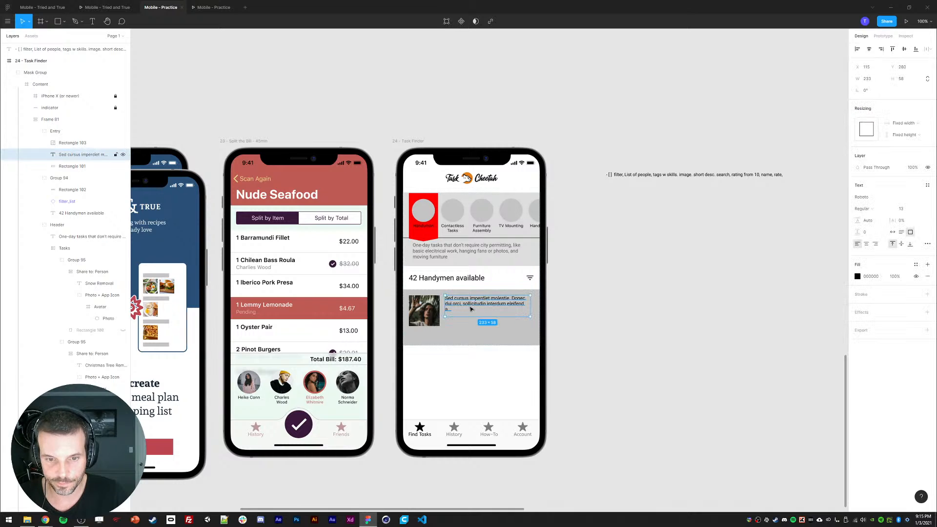
left_click_drag(462, 312, 459, 311)
left_click(594, 334)
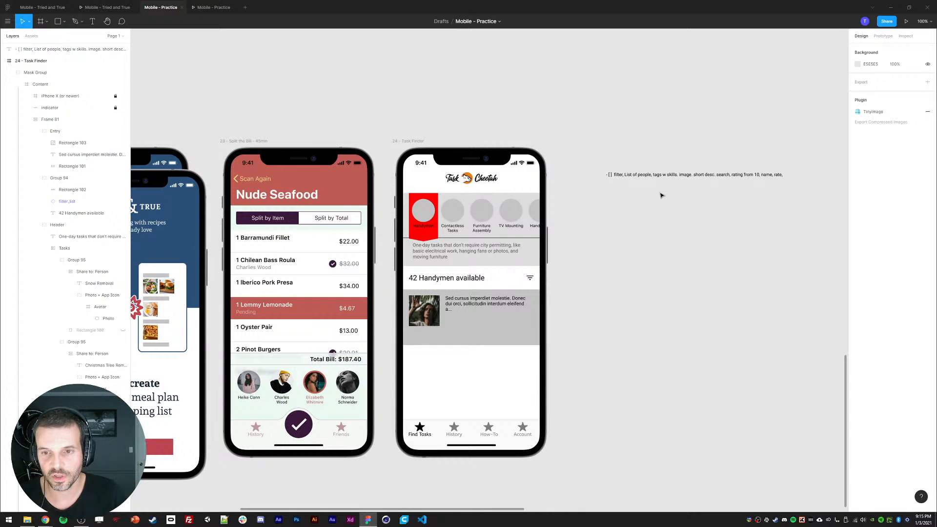
Move the description text lower in the entry and duplicate it to serve as the handyman's name line.
left_click(472, 303, "ctrl")
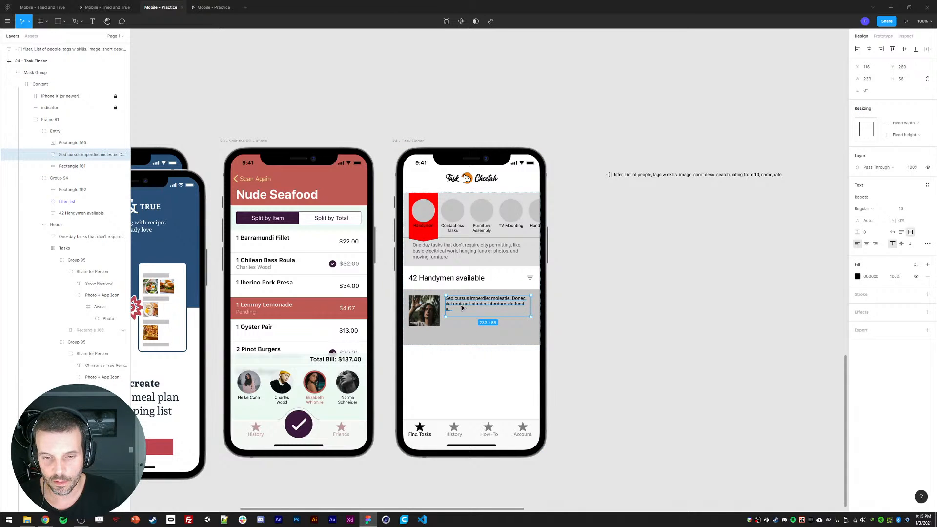
mouse_move(462, 308)
left_mouse_down()
mouse_move(461, 322)
mouse_move(460, 308)
left_mouse_up()
key("ctrl+d")
double_click(461, 308)
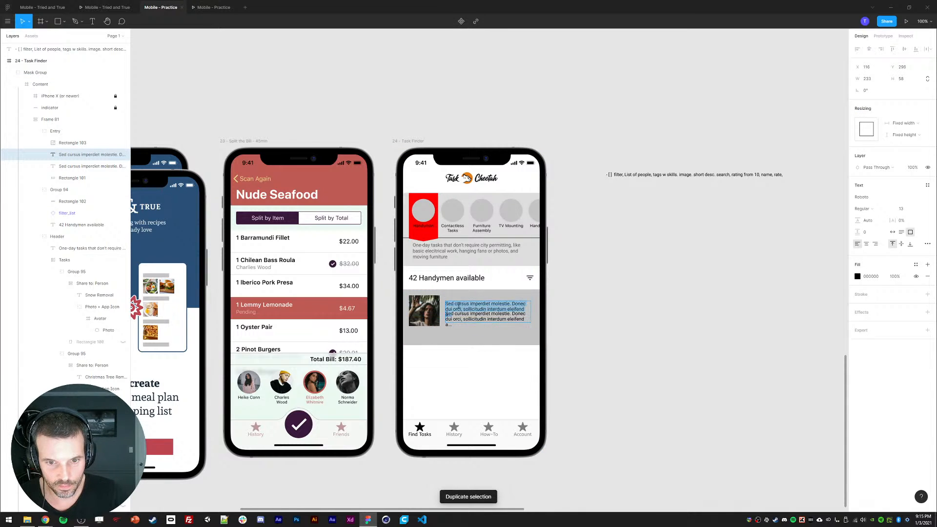
Switch to Chrome, search the web for fake names, and open the Fake Name Generator site.
left_click(49, 518)
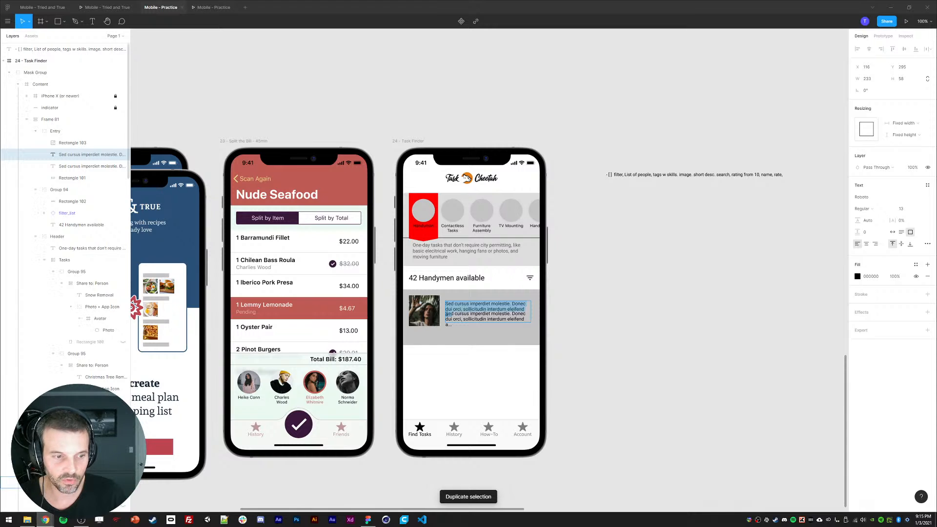
left_click(166, 26)
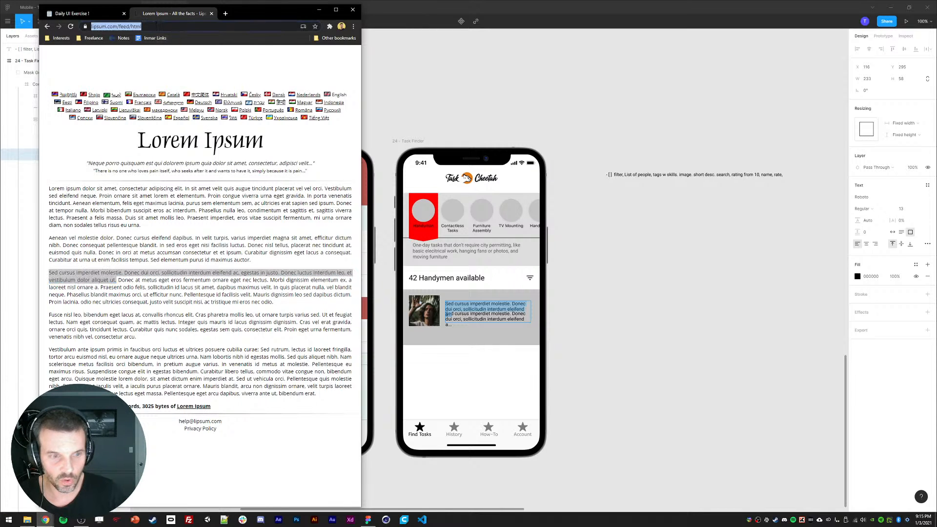
type("fake anmes")
key("Return")
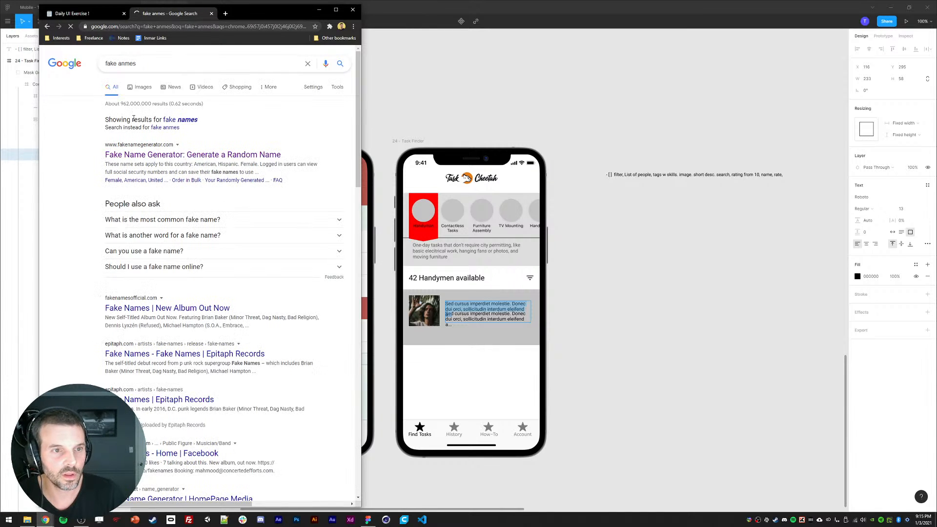
left_click(191, 122)
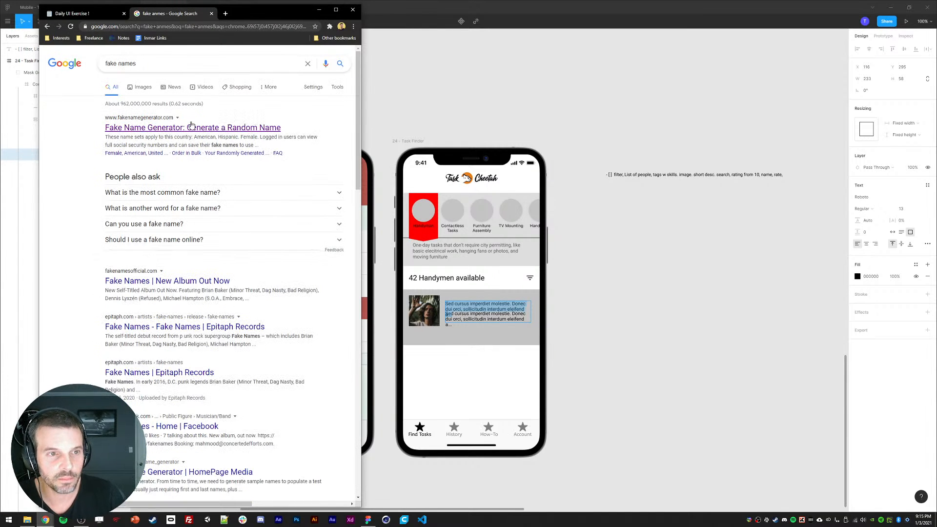
left_click(153, 127)
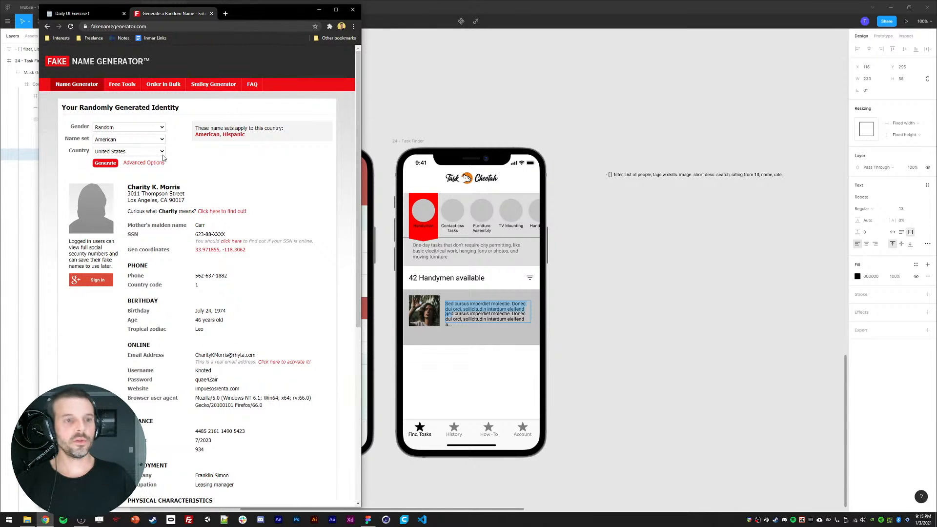
Set the gender to Male, generate a new random identity, and copy its full name.
left_click(105, 164)
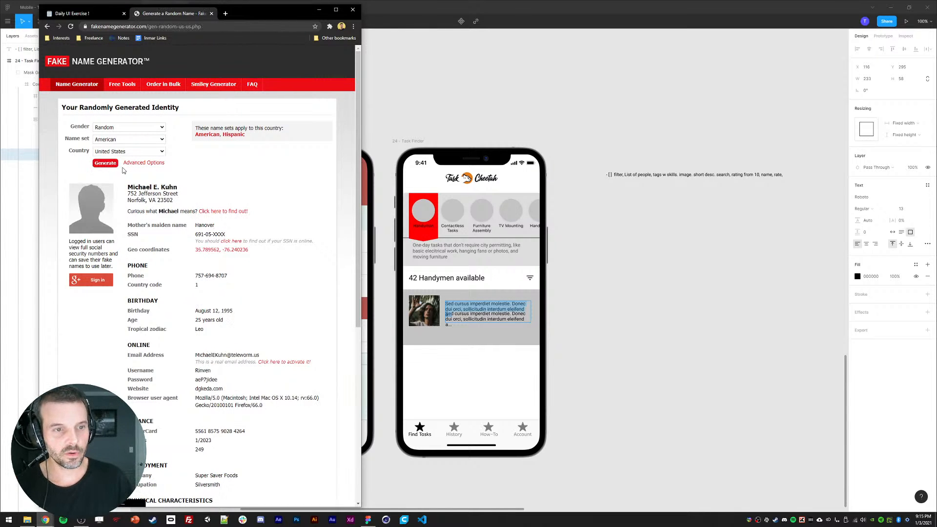
left_click(110, 127)
left_click(110, 141)
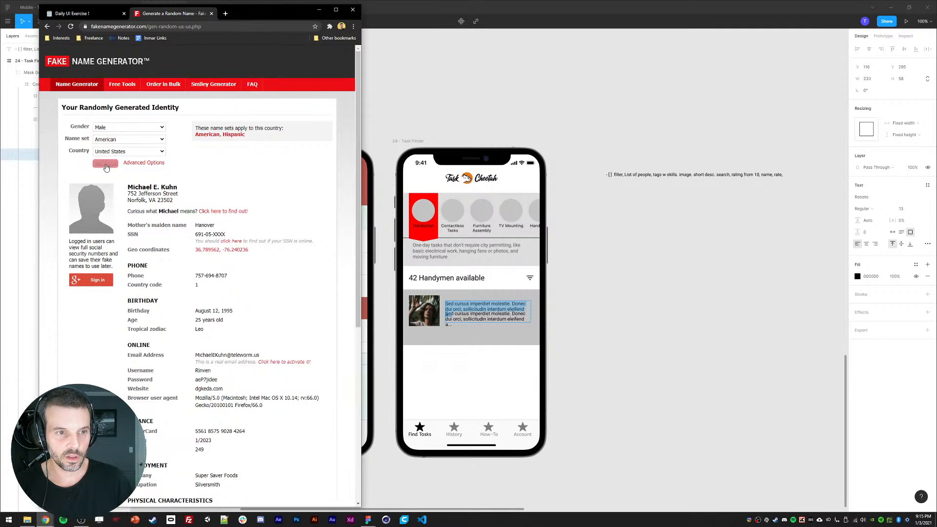
left_click(105, 163)
triple_click(137, 187)
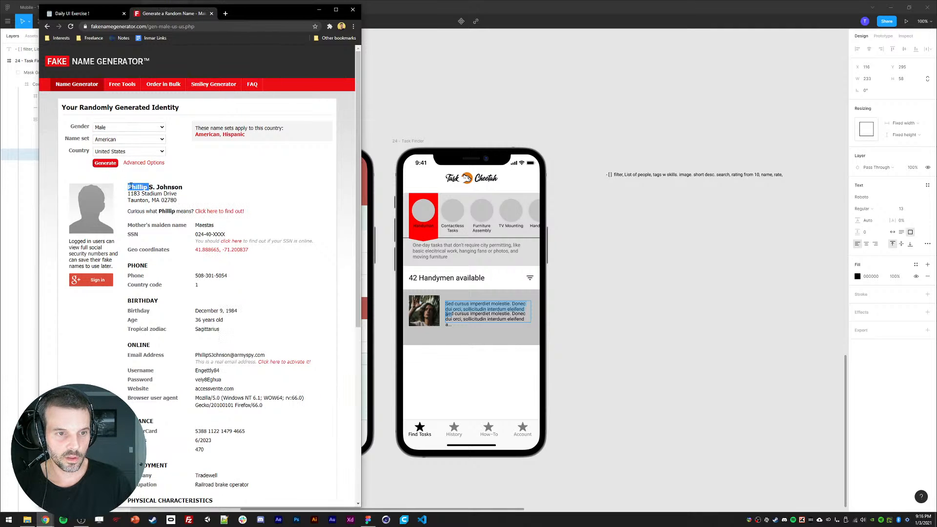
Back in Figma, set the duplicated text box to auto height and move it up to Y 277 in the entry.
left_click(516, 301)
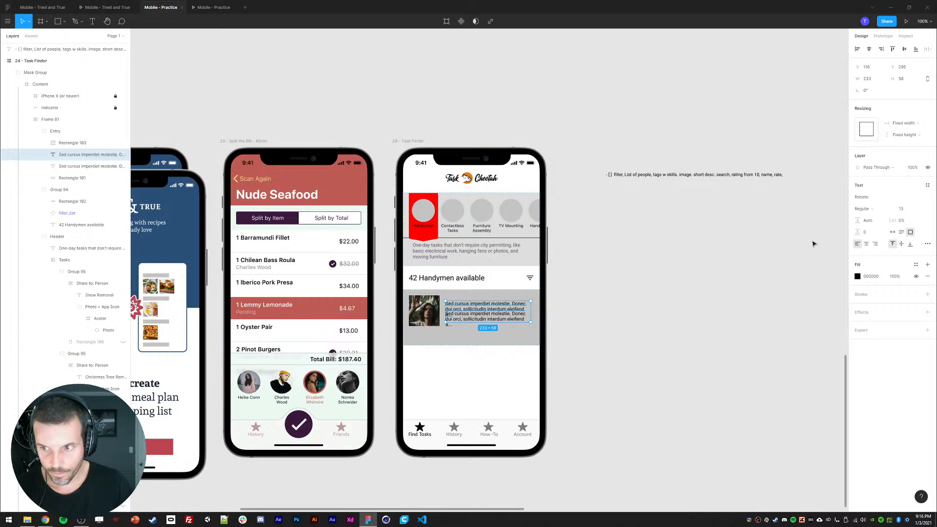
left_click(901, 233)
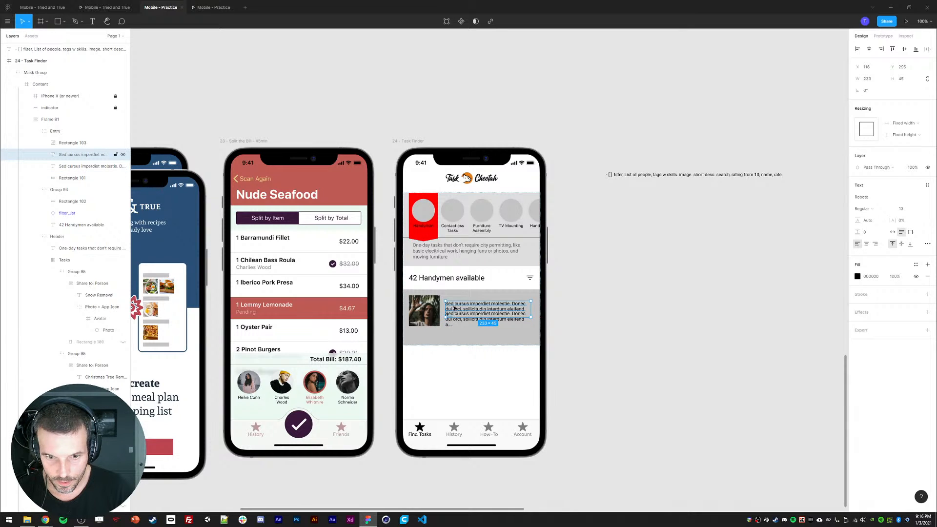
left_click_drag(453, 308, 453, 301)
Replace the duplicated text with the copied full name and remove the extra blank line.
key("Return")
key("ctrl+v")
key("Escape")
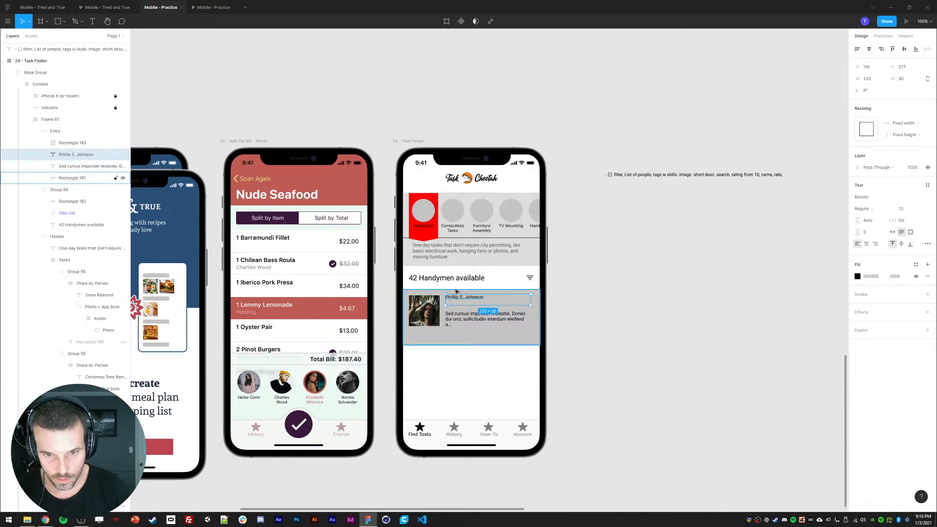
key("Return")
key("Escape")
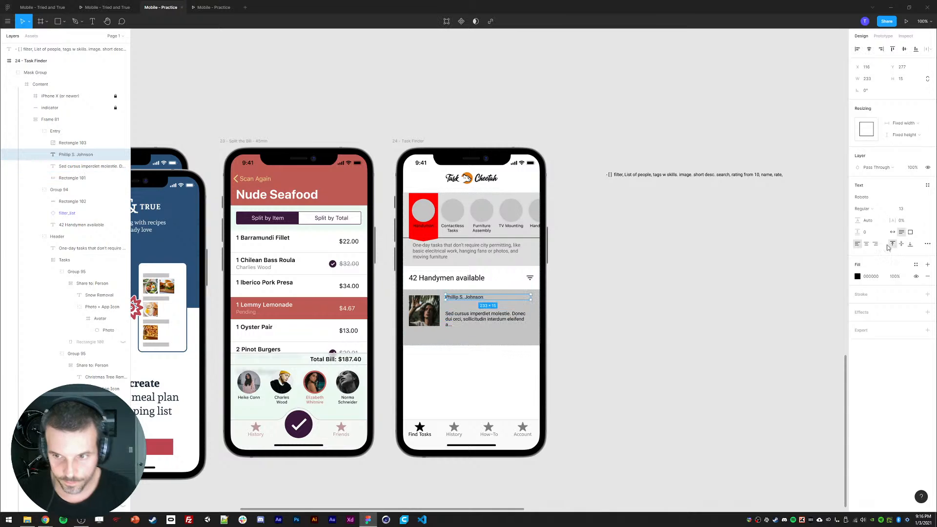
Set the handyman's name text to Bold and move the description up directly beneath it in the entry.
left_click(889, 211)
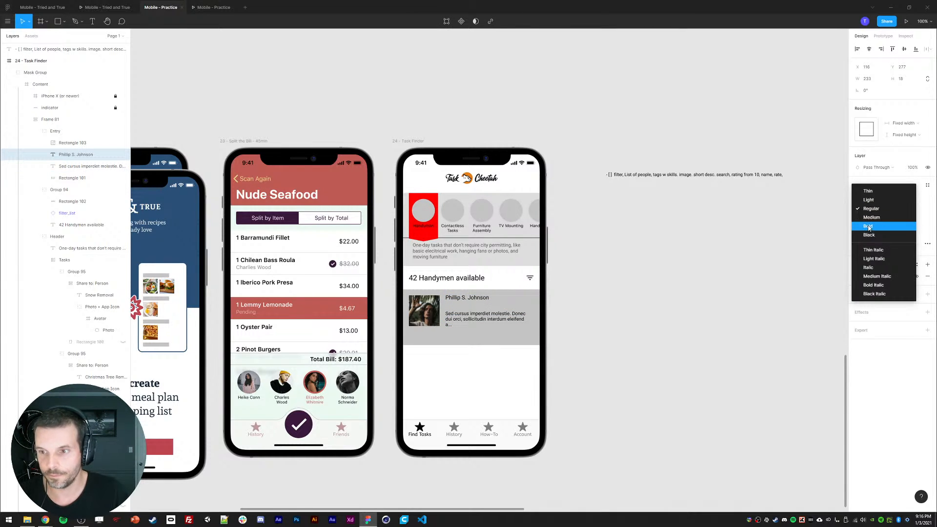
left_click(873, 228)
key("Escape")
left_click_drag(471, 315, 470, 306)
left_click(465, 300, "shift")
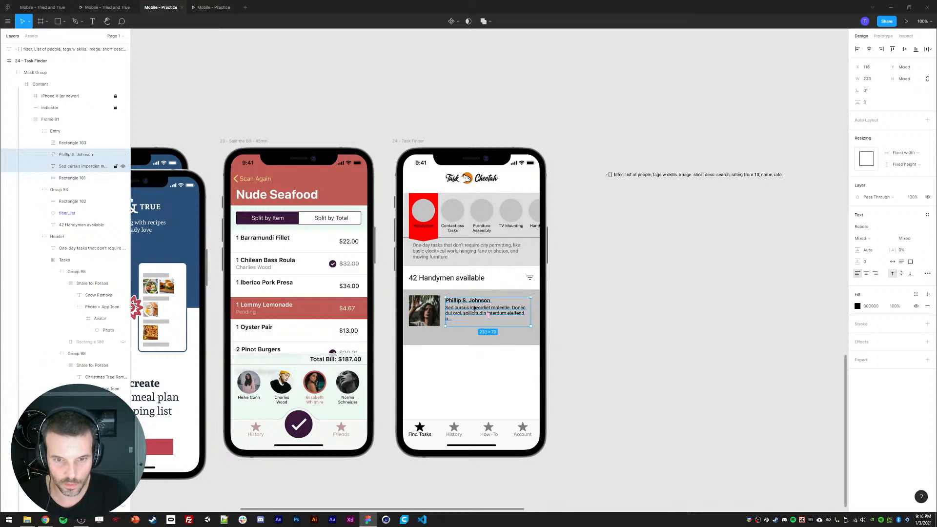
left_click(566, 290)
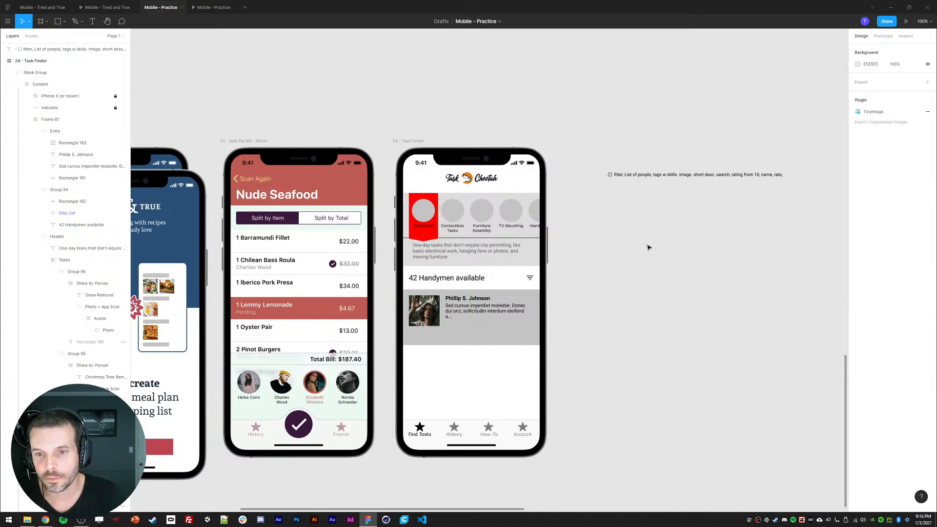
left_click(673, 171)
left_click(698, 238)
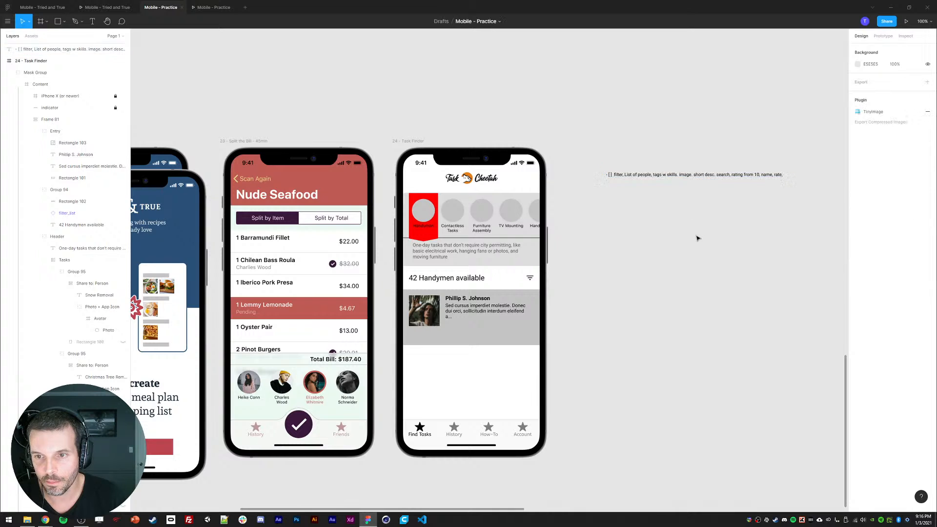
left_click(714, 181)
left_click(709, 226)
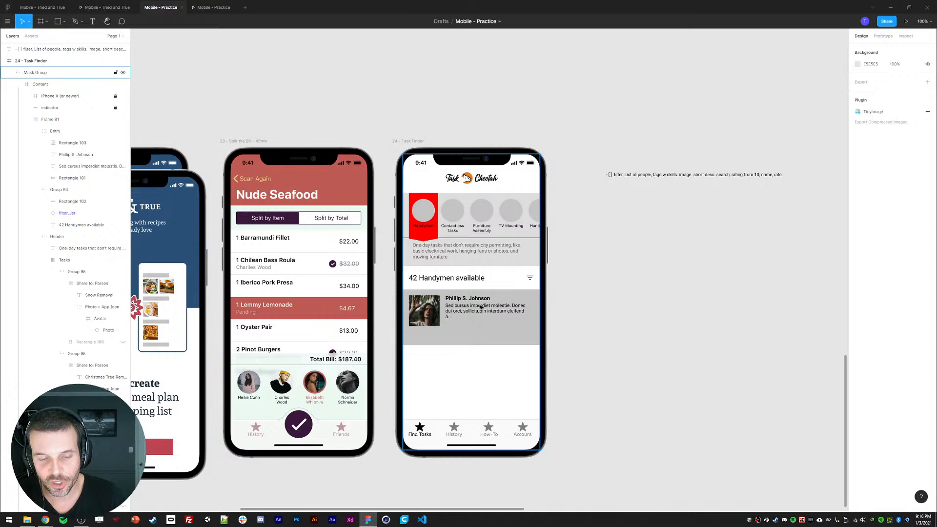
Switch to Chrome, open Flaticon in place of the name generator page, and search its icons for "paw print".
left_click(45, 519)
left_click(11, 480)
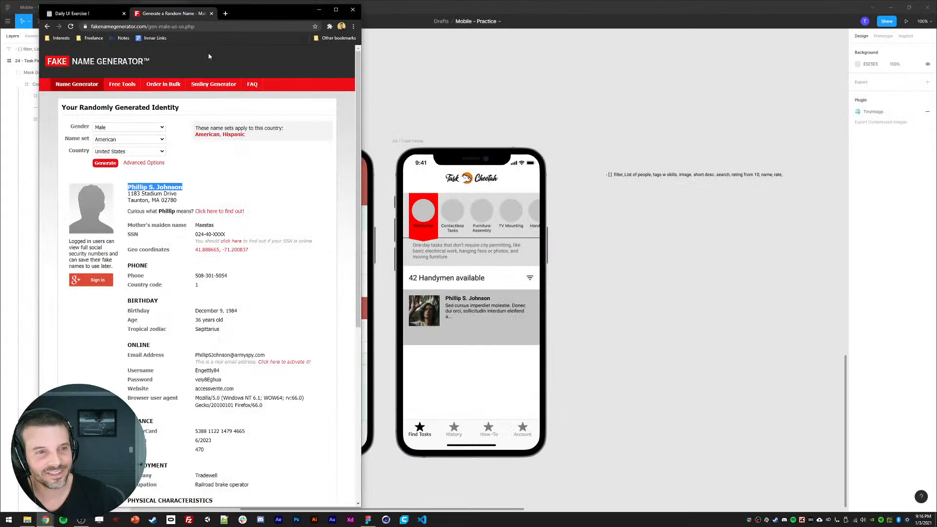
left_click(193, 26)
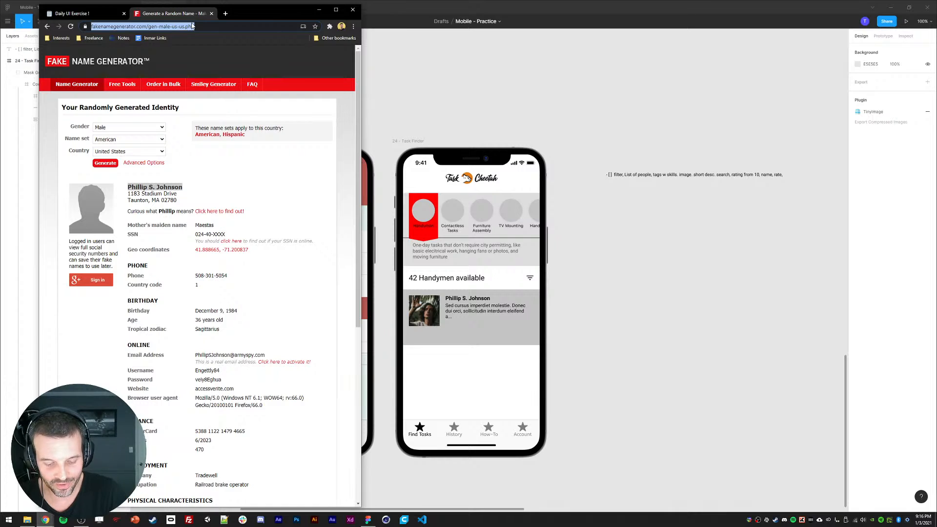
type("flaticon")
key("Return")
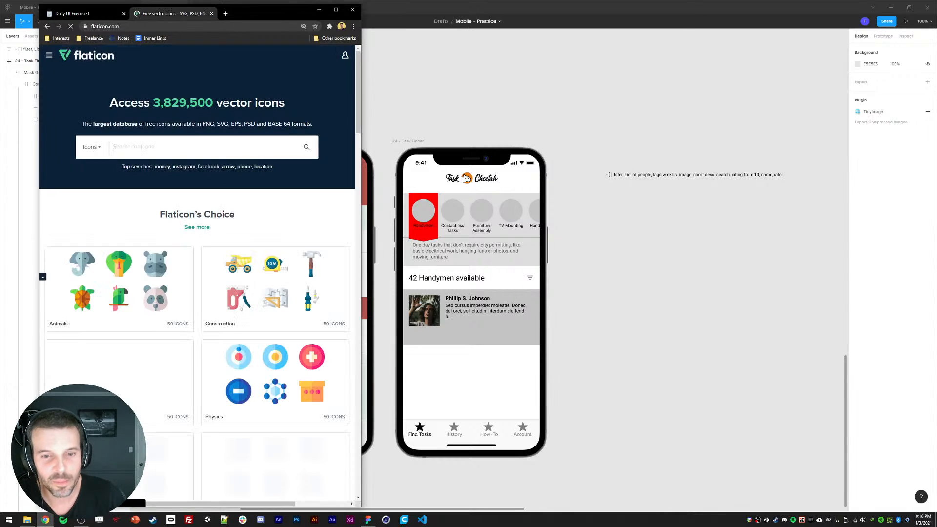
left_click(194, 143)
type("paw")
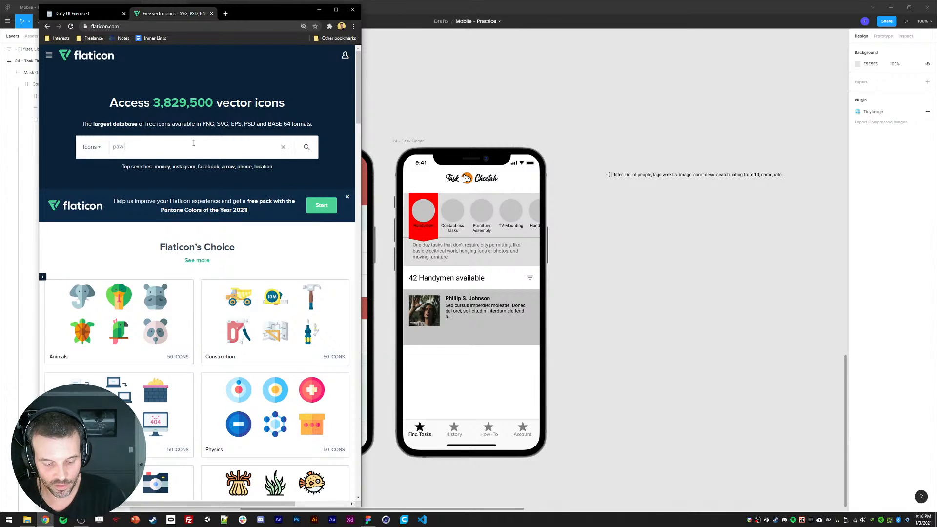
type(" print")
key("Return")
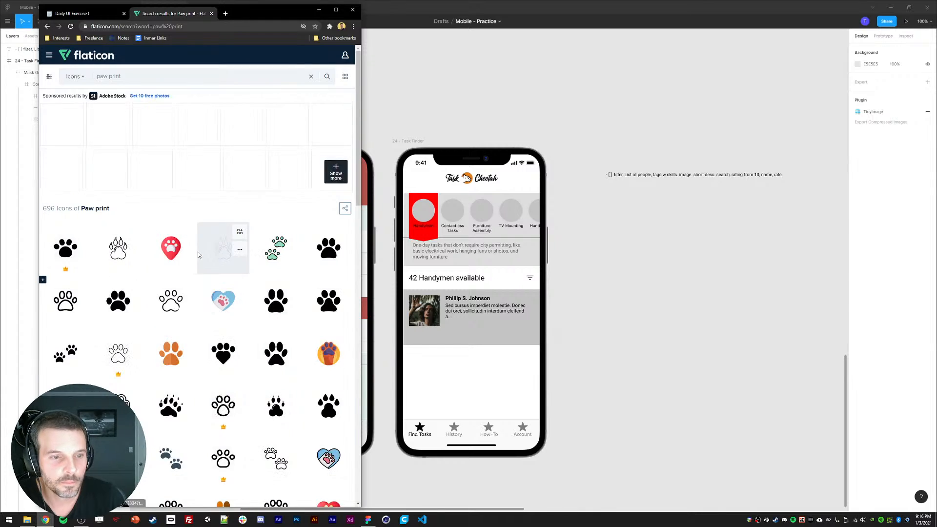
Look through the paw print icon results for a suitable shape, checking the outlined paw with drop-shaped toes in detail.
scroll(197, 254, "down", 2)
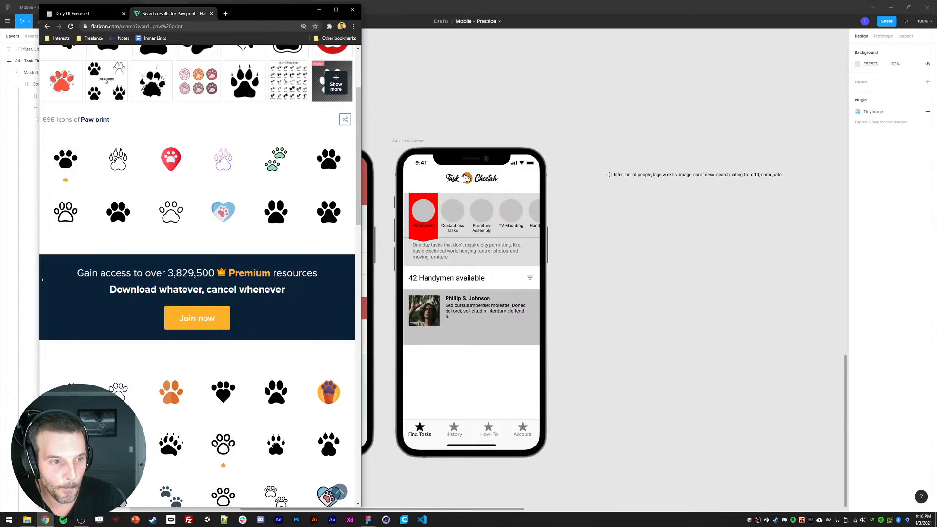
scroll(272, 308, "down", 5)
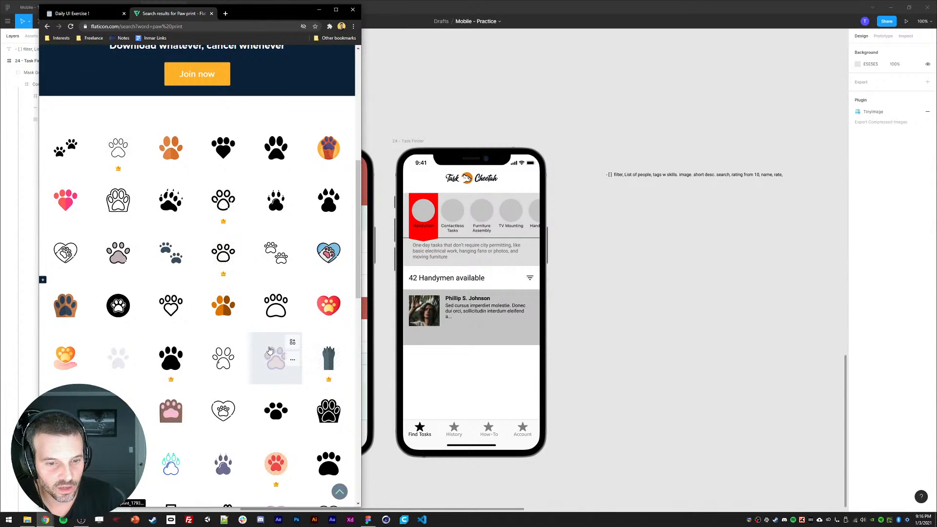
scroll(245, 360, "down", 3)
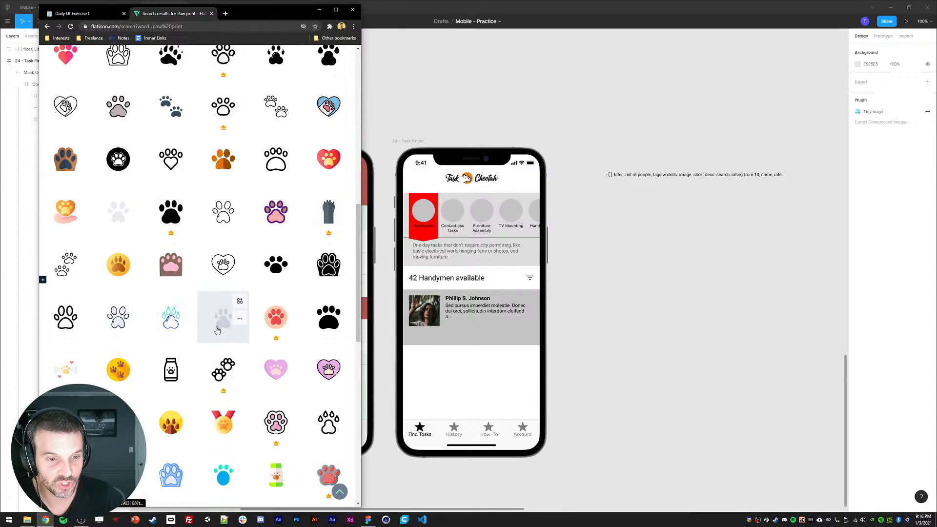
scroll(231, 348, "down", 3)
left_click(316, 254)
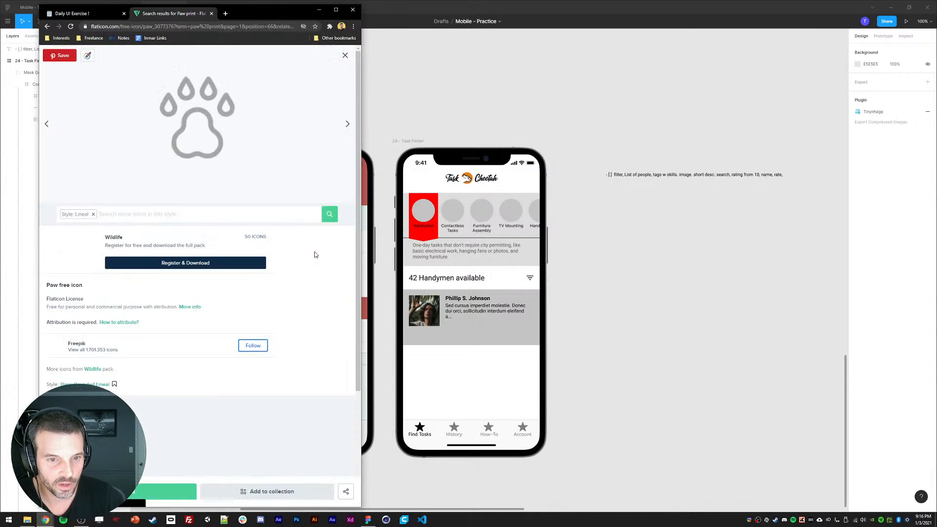
left_click(345, 56)
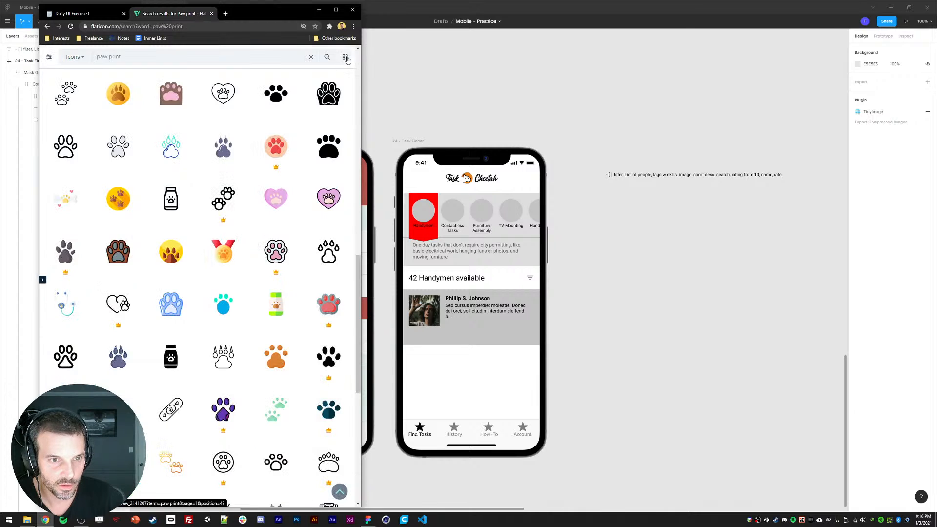
scroll(273, 390, "down", 4)
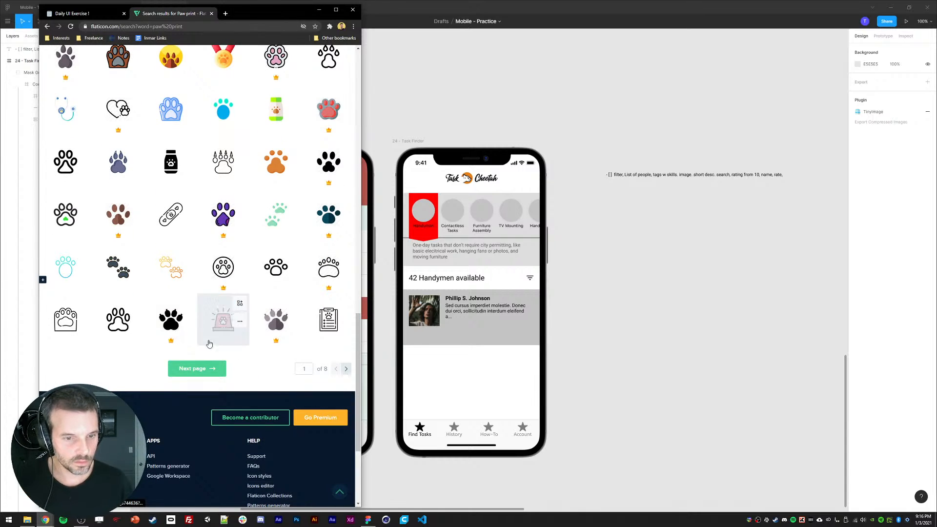
scroll(209, 341, "up", 13)
scroll(222, 314, "up", 2)
scroll(183, 366, "down", 3)
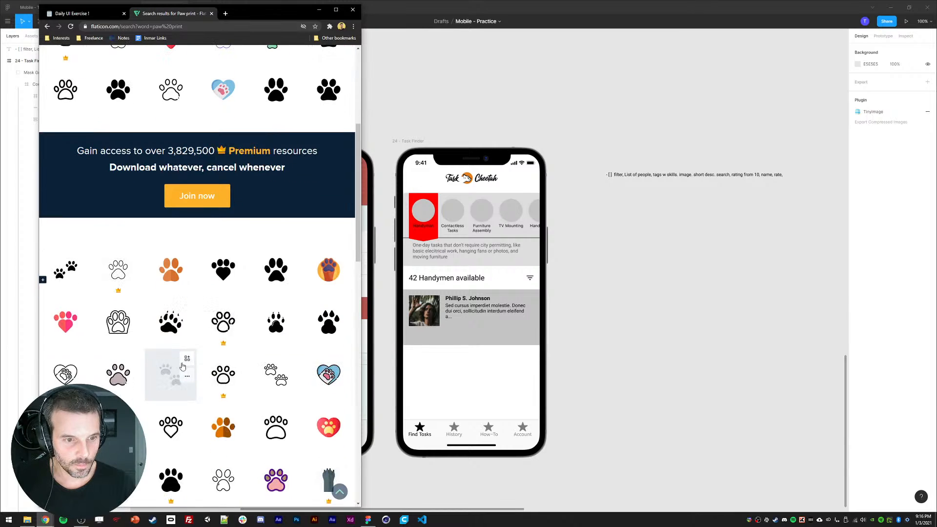
scroll(160, 388, "up", 5)
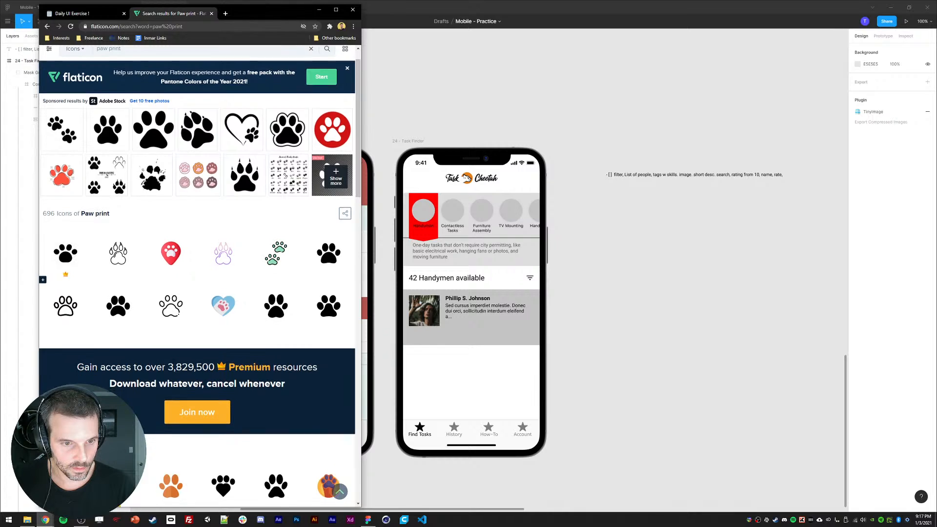
scroll(107, 360, "down", 5)
scroll(178, 360, "up", 4)
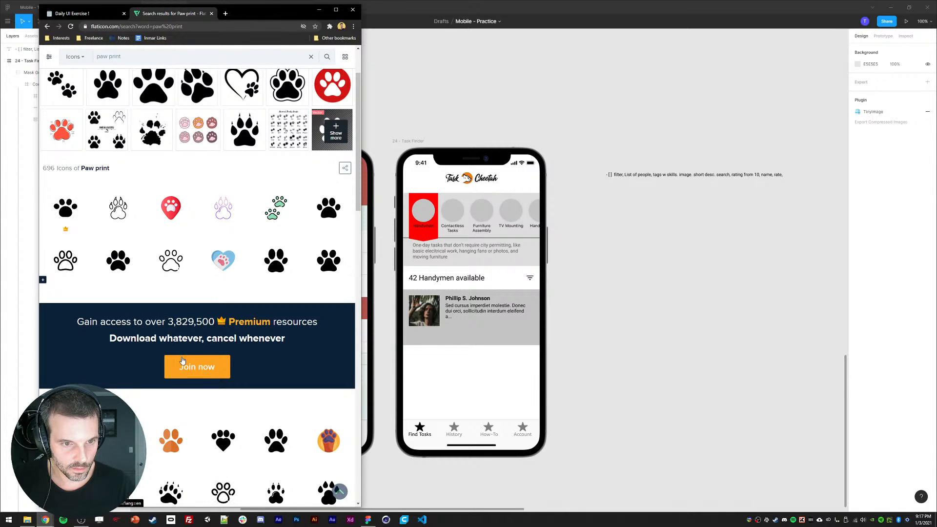
scroll(182, 361, "down", 5)
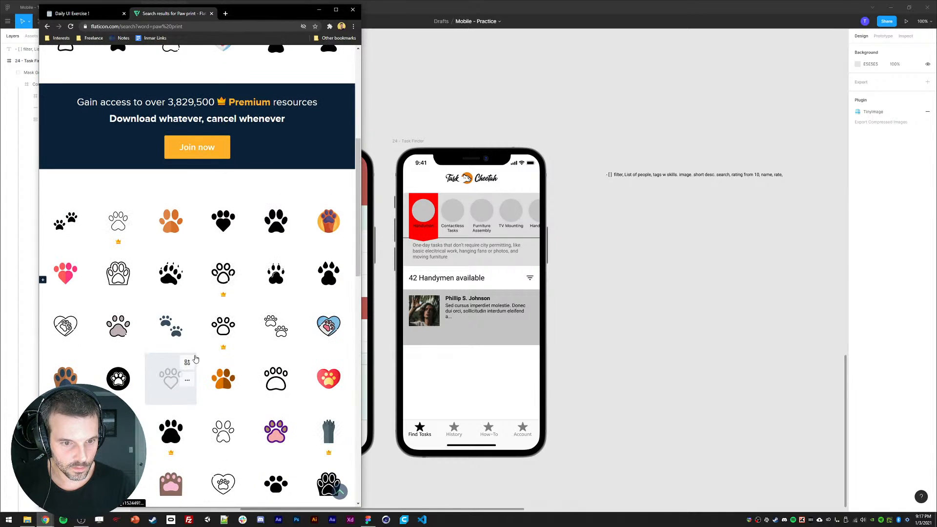
Open the solid black paw icon with drop-shaped toes and bring it into the Figma canvas beside the Task Finder screen.
left_click(327, 273)
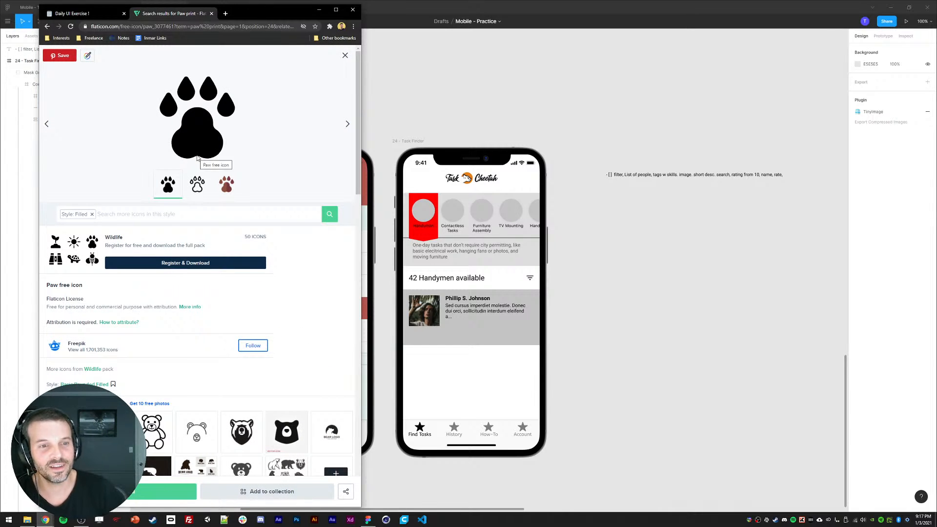
left_click_drag(199, 140, 10, 318)
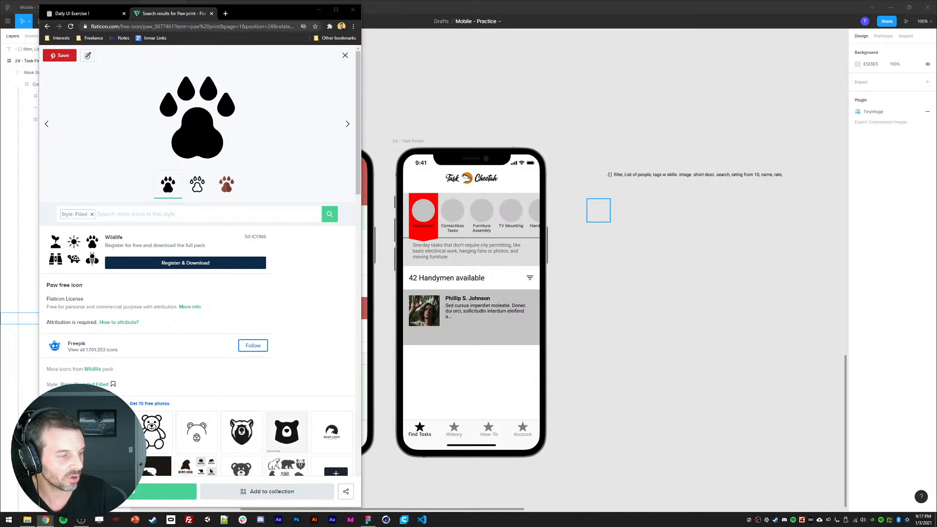
left_click_drag(9, 318, 656, 329)
left_click_drag(642, 327, 591, 303)
Scale the imported icon's whole paw group down to about 16 × 20.
double_click(592, 307)
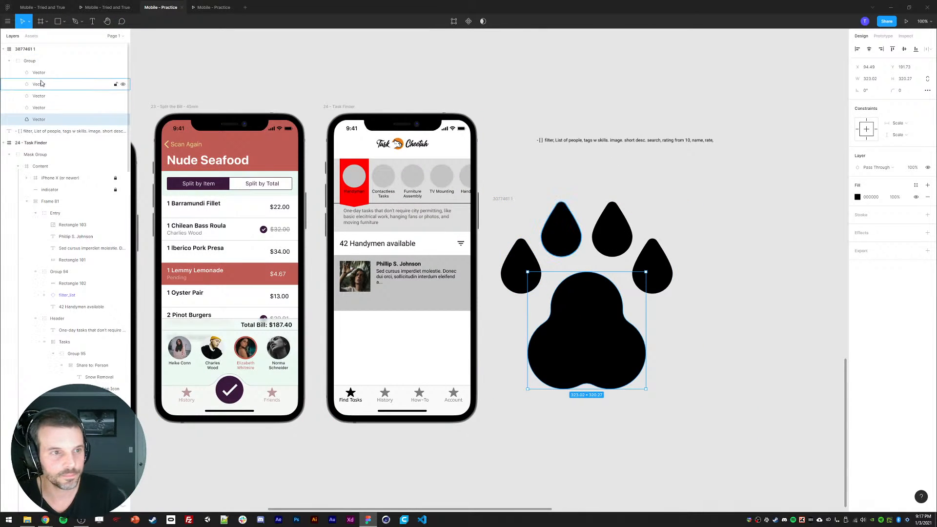
left_click(29, 64)
left_click_drag(672, 389, 506, 206)
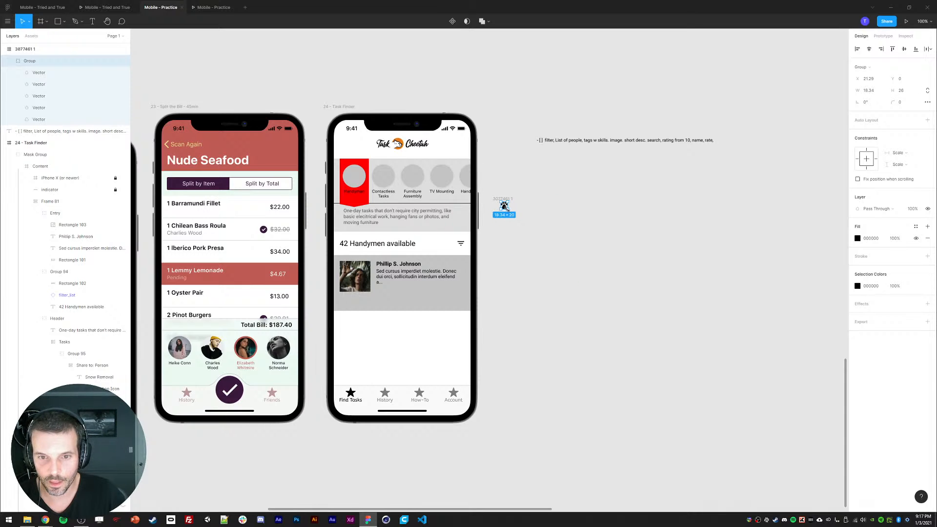
key("plus")
left_click_drag(543, 233, 528, 292)
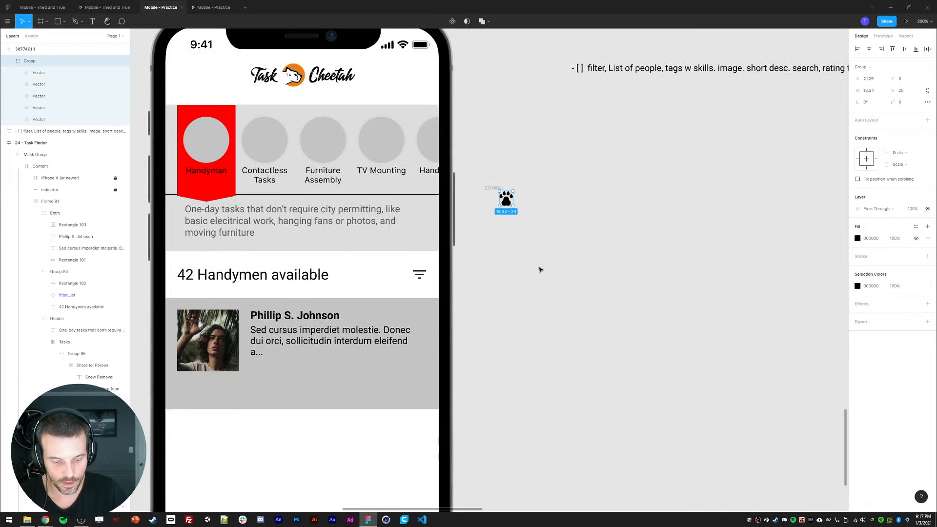
Try to apply auto layout to the paw group and duplicate it four times.
key("shift+a")
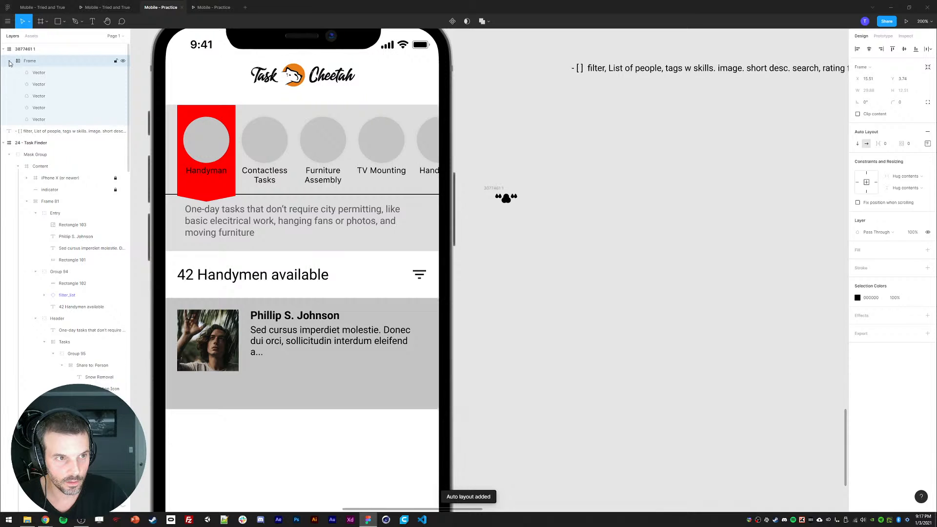
left_click(9, 62)
key("ctrl+d")
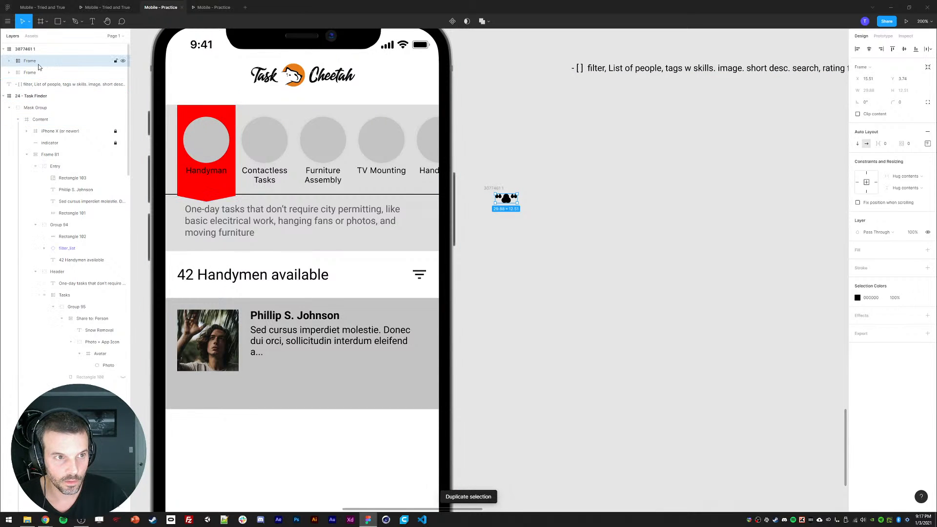
key("ctrl+d")
key("ctrl+d")
key("ctrl+d")
Try to combine the five paw copies in a horizontal auto layout row with a spacing of 8.
left_click(26, 50)
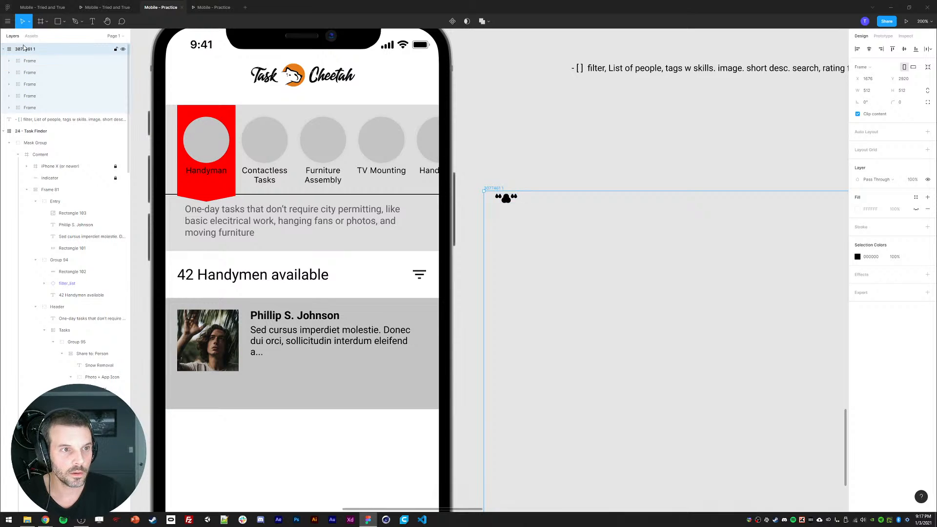
left_click(30, 62)
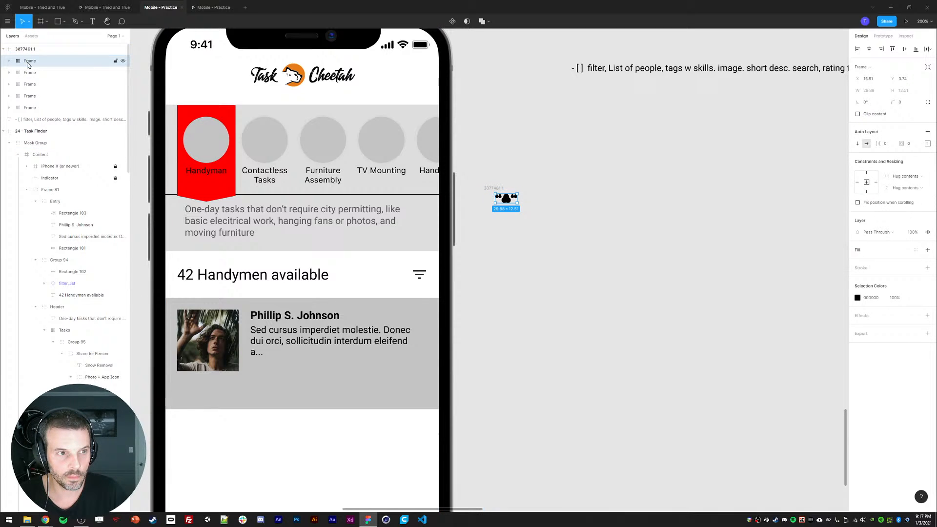
left_click(34, 106)
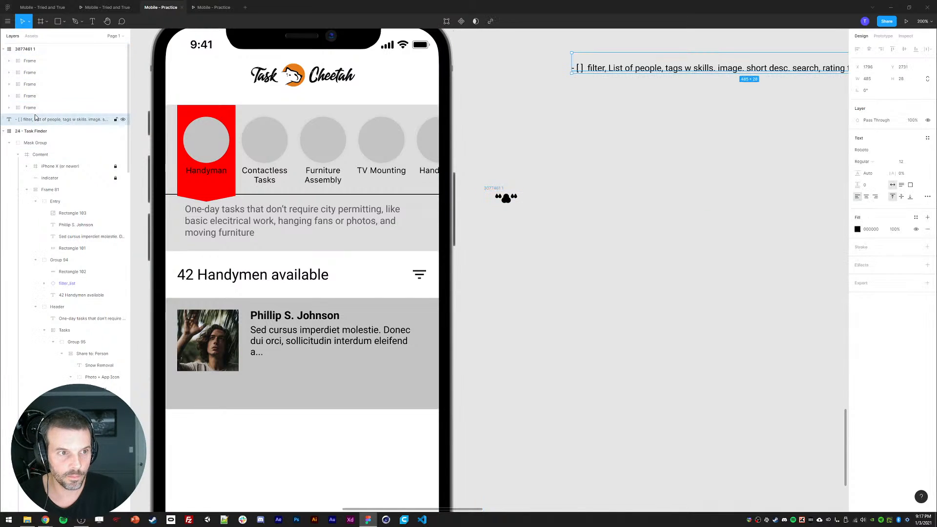
left_click(27, 61, "shift")
key("shift+a")
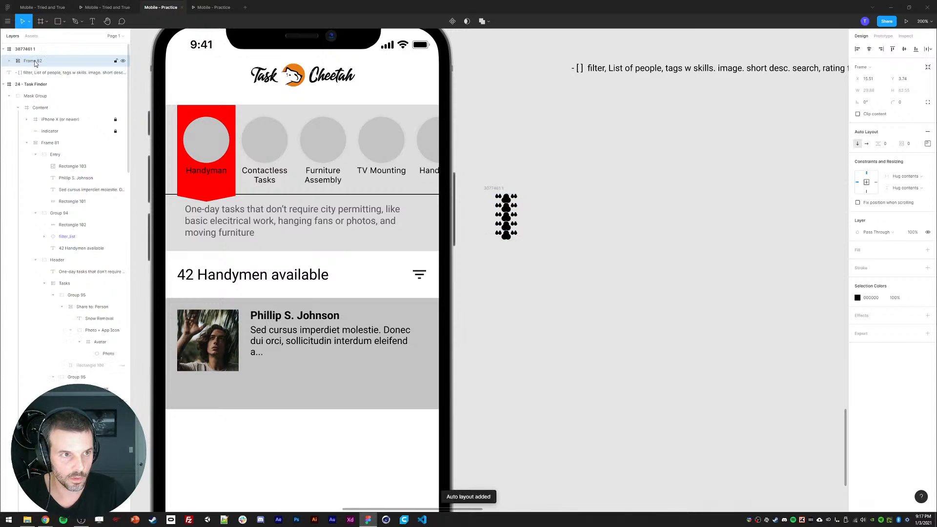
left_click(866, 145)
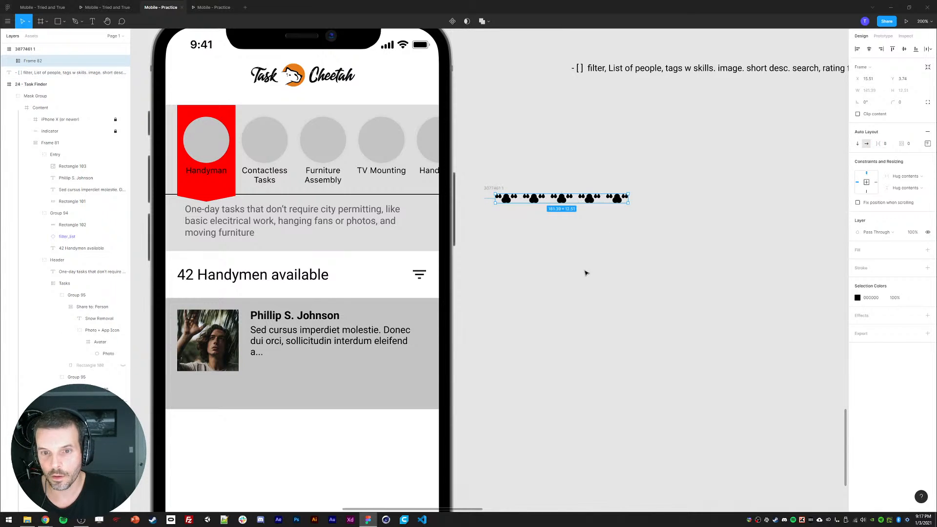
left_click(556, 252)
Undo the row, the paw duplicates and the auto layout back to the single scaled paw group.
key("ctrl+z")
key("ctrl+z")
key("ctrl+z")
key("ctrl+z")
key("ctrl+z")
key("ctrl+z")
key("ctrl+z")
key("ctrl+z")
key("ctrl+z")
key("ctrl+z")
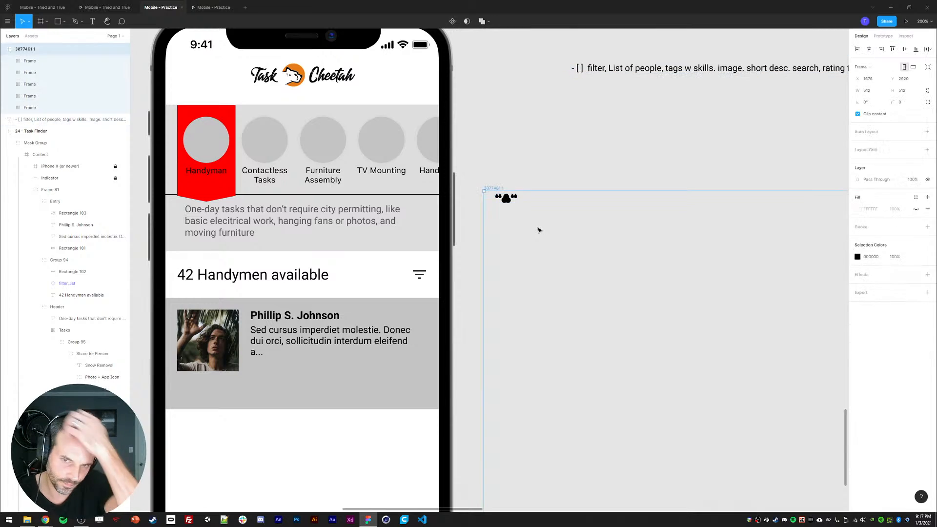
key("ctrl+z")
key("ctrl+z")
key("ctrl+z")
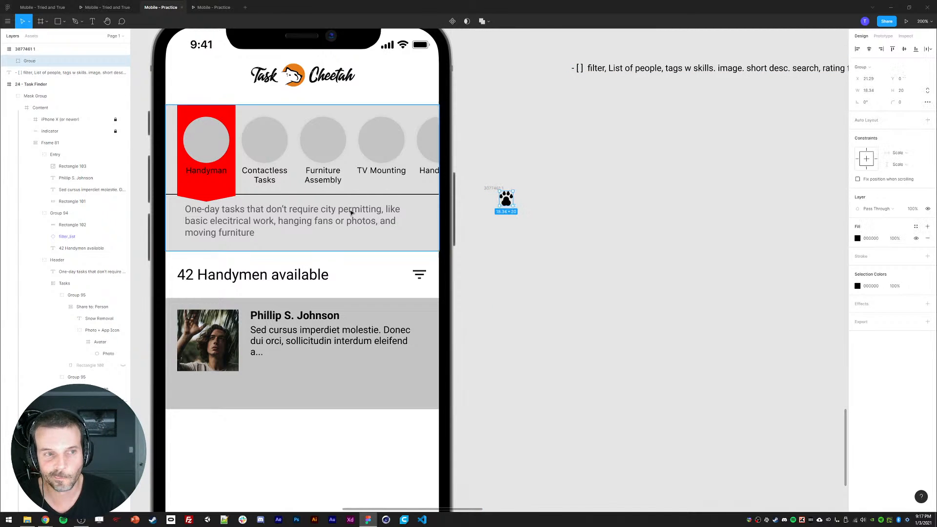
left_click(8, 62)
left_click(9, 62)
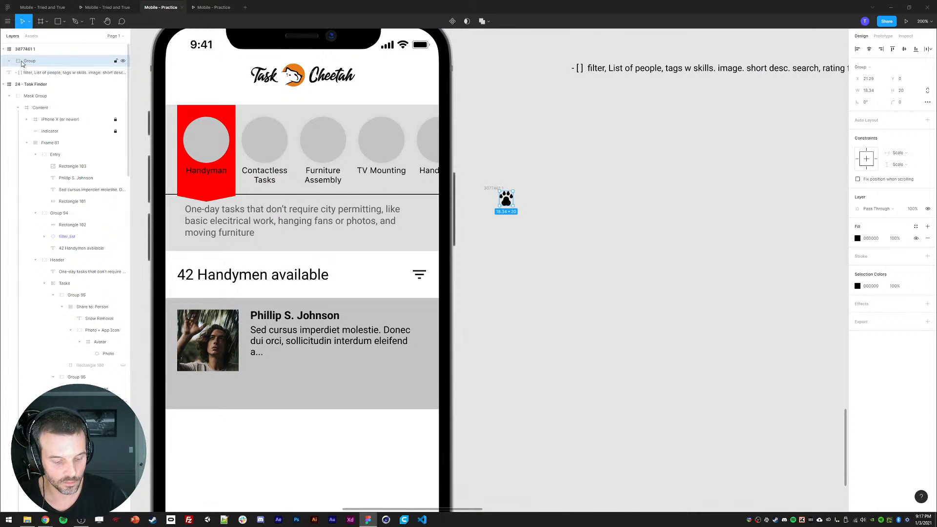
key("shift+a")
left_click(9, 62)
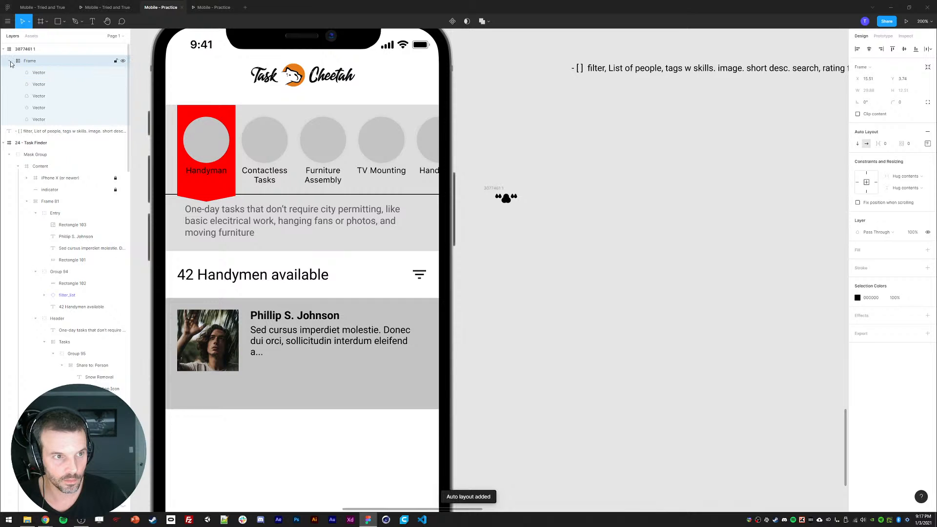
left_click(39, 72)
left_click(39, 119, "shift")
key("ctrl+z")
key("ctrl+z")
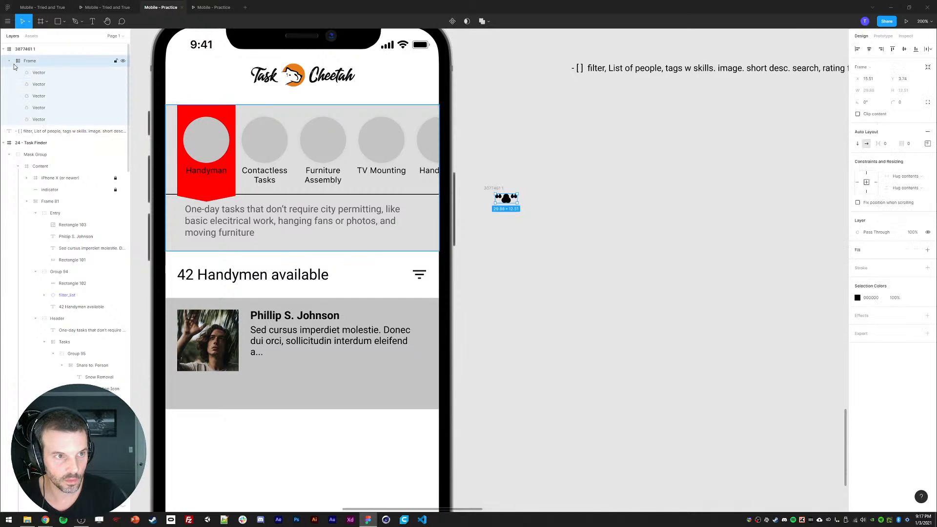
key("ctrl+z")
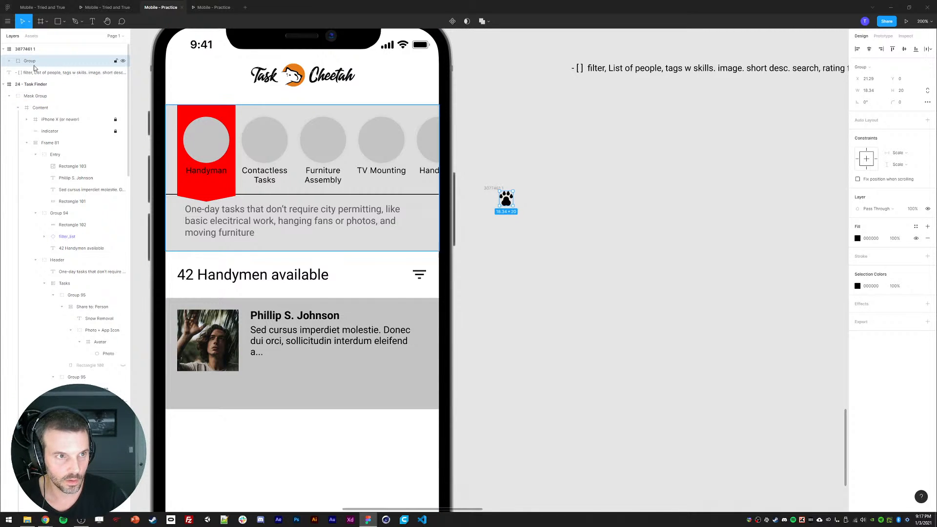
Wrap the paw group in its own horizontal auto layout frame and duplicate the paw inside it four times.
key("ctrl+g")
key("shift+a")
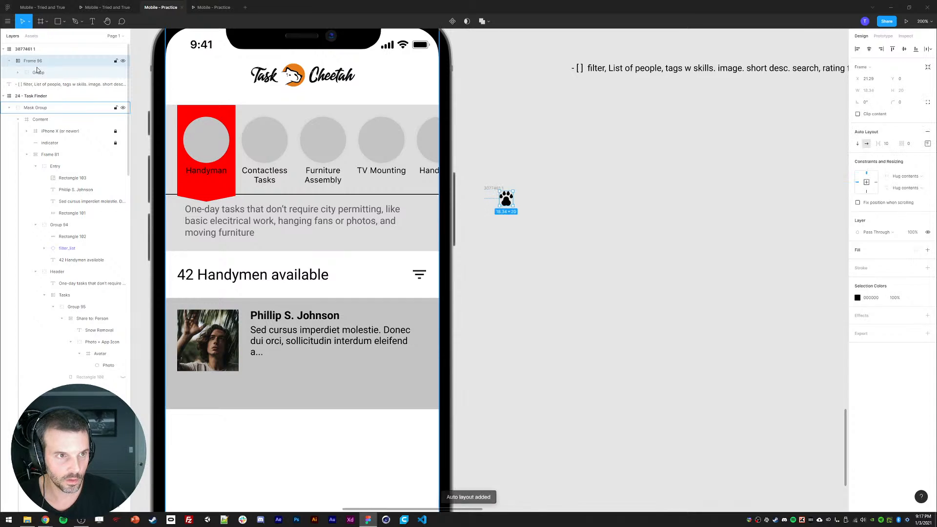
left_click(38, 72)
key("ctrl+d")
key("ctrl+d")
key("ctrl+d")
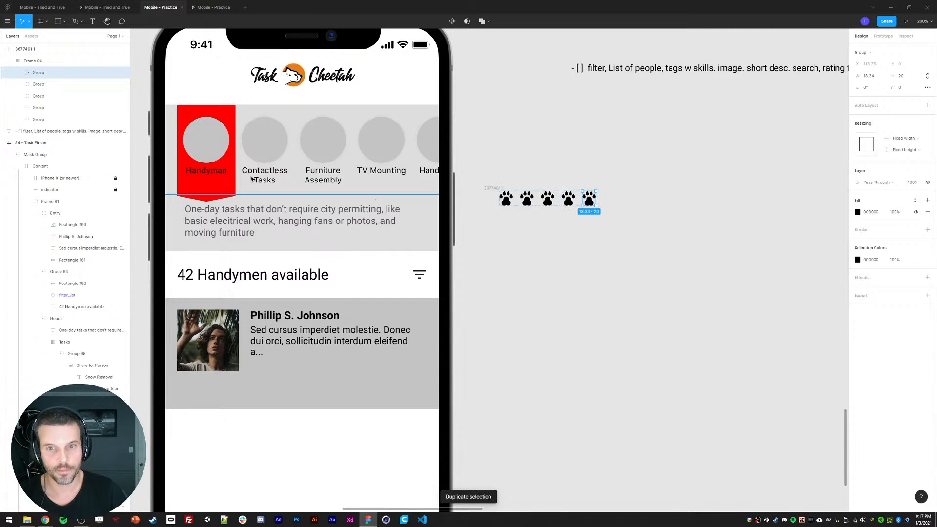
key("ctrl+d")
Set the spacing between the five paws in the auto layout row to 4.
key("Escape")
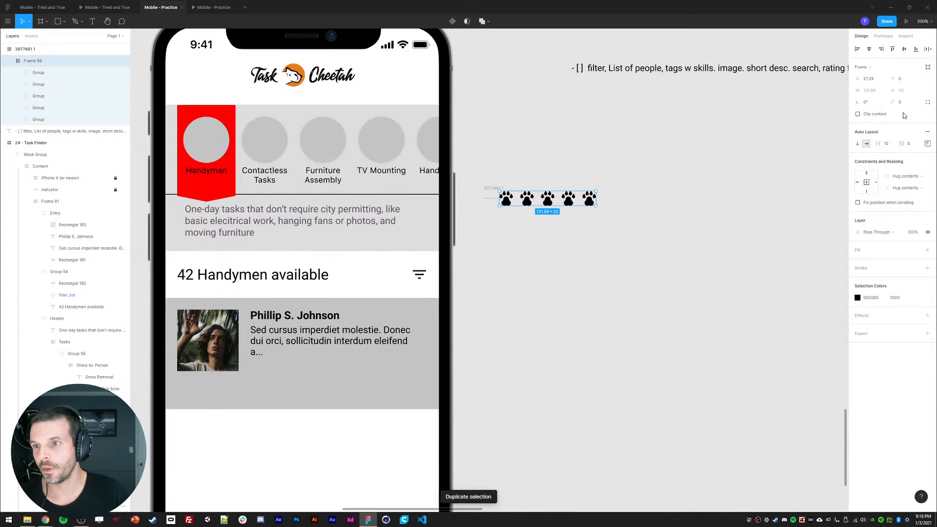
left_click(886, 144)
type("4")
key("Return")
left_click(535, 240)
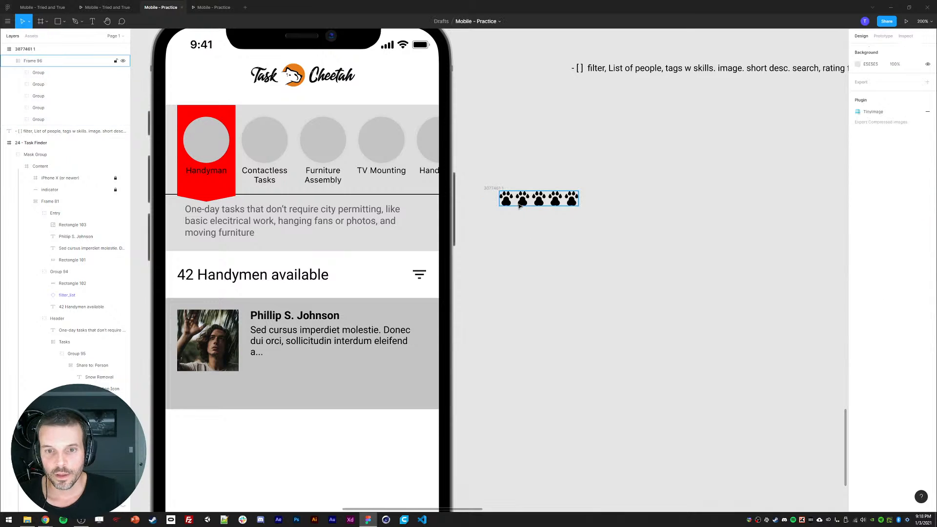
Remove the fill of the last two paws and give them a 1 px black inside stroke.
left_click(521, 202)
double_click(507, 202)
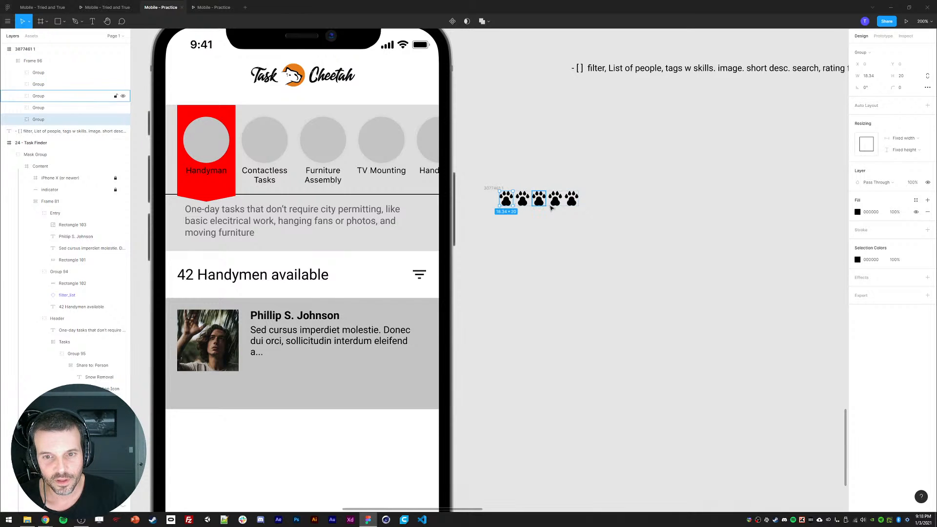
left_click(572, 201)
left_click(556, 200, "shift")
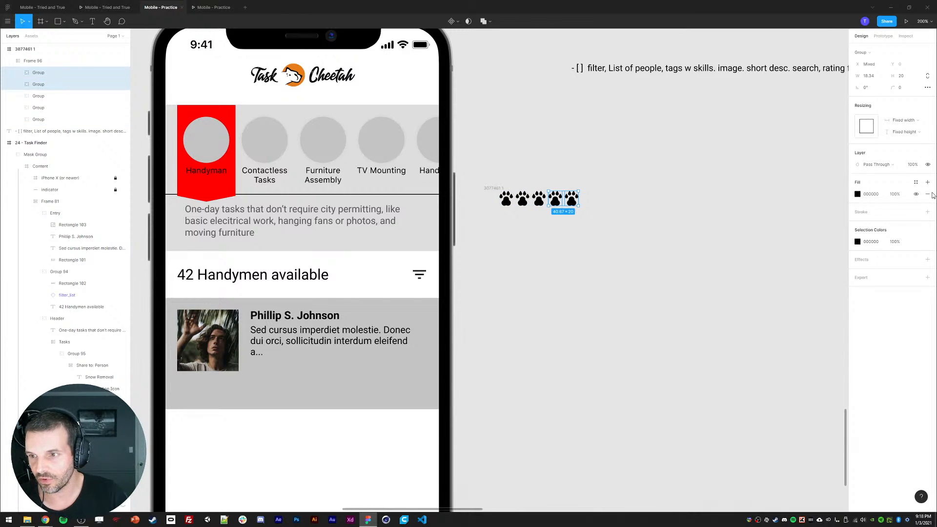
left_click(928, 194)
left_click(928, 201)
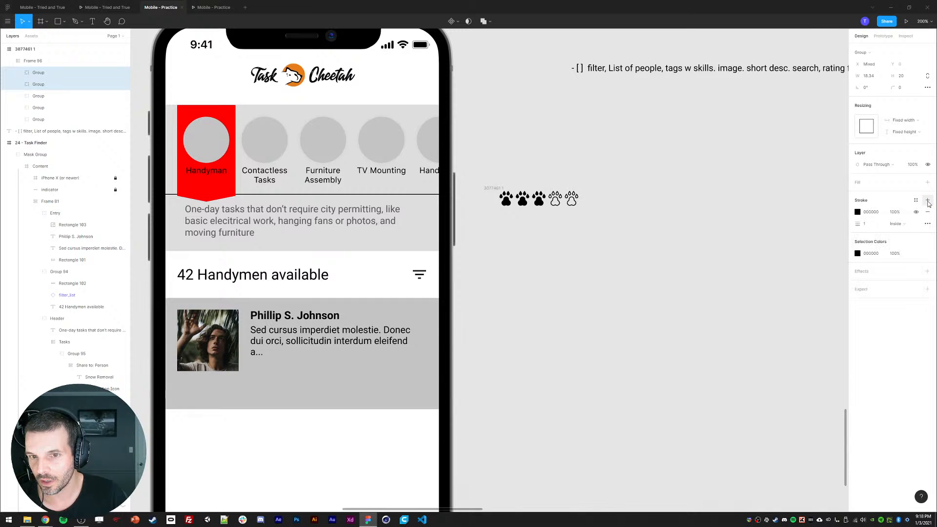
Move the paw rating row out of the imported icon frame into the handyman entry, below the description text.
left_click(49, 61)
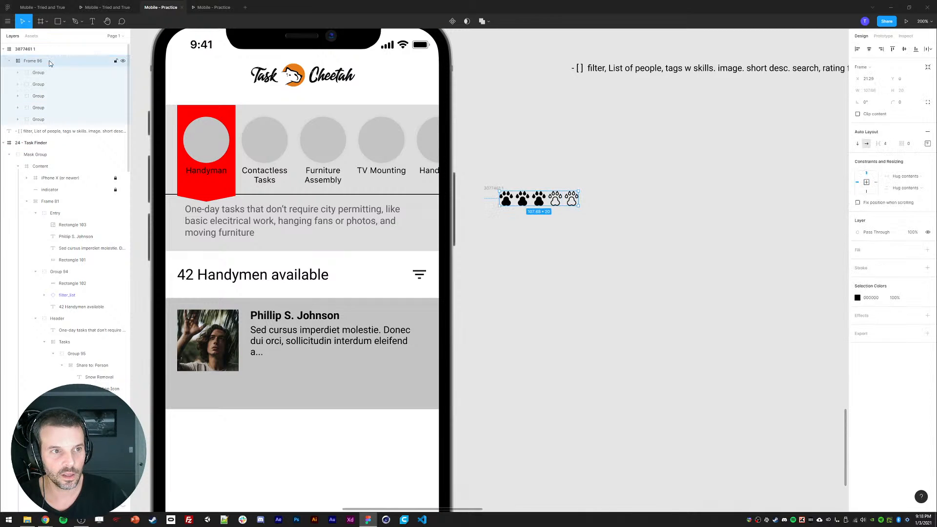
left_click_drag(529, 201, 293, 386)
key("ctrl+x")
left_click(259, 339, "ctrl")
key("ctrl+v")
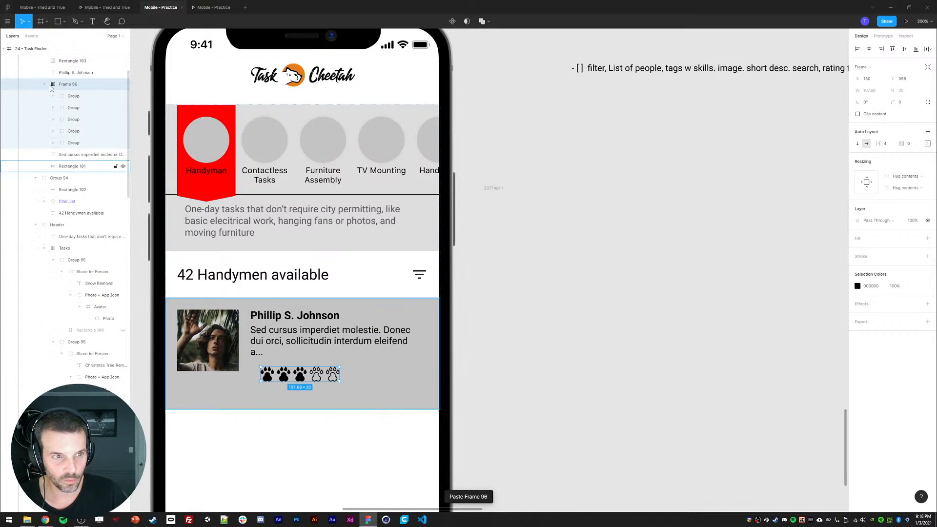
Add a "(23)" text beside the paw rating and format it as Bold at size 12.
key("t")
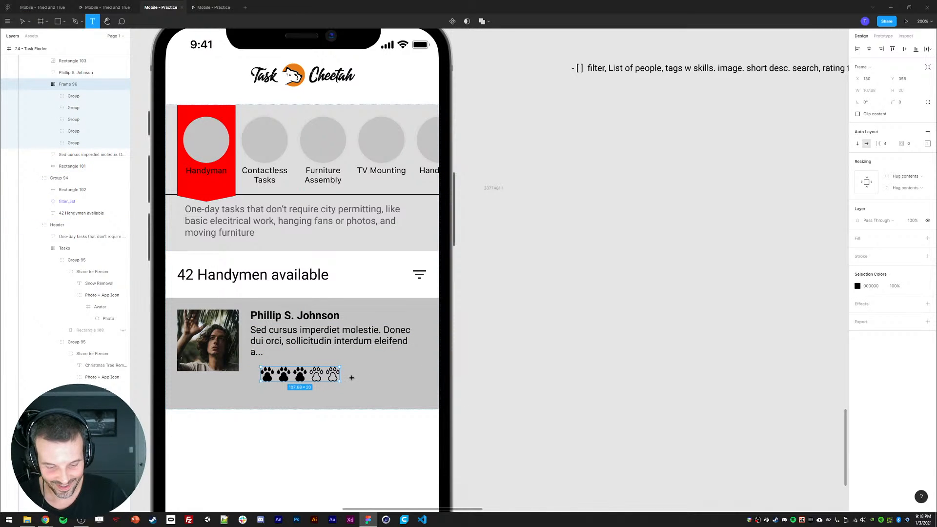
left_click(355, 379)
type("(23")
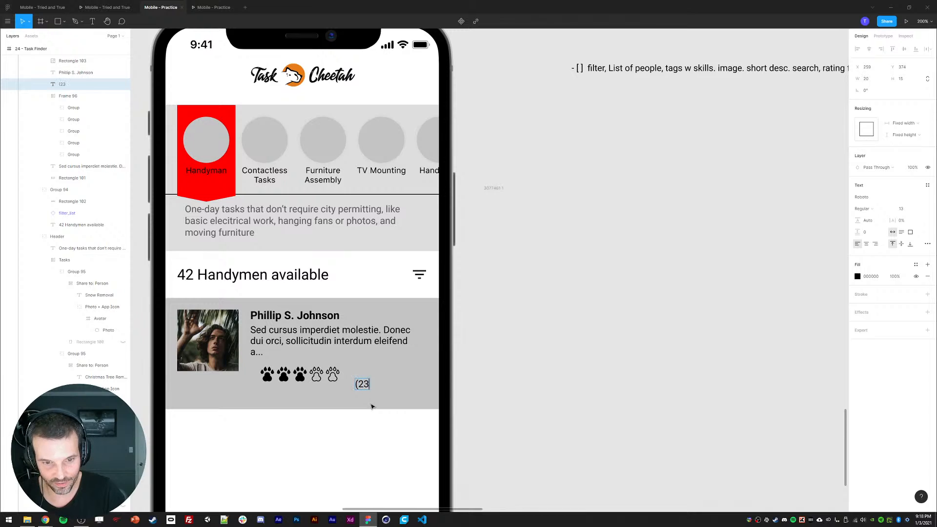
type(")")
key("Escape")
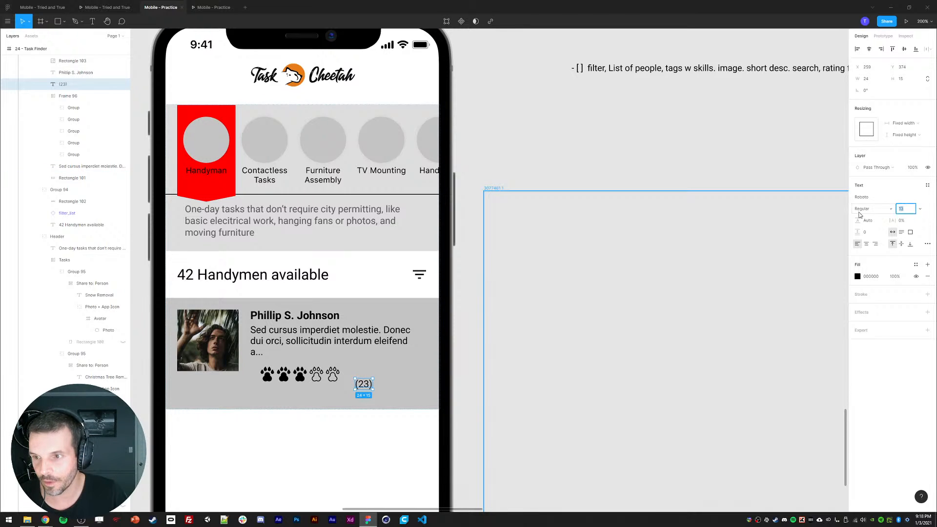
key("Down")
left_click(860, 211)
left_click(867, 226)
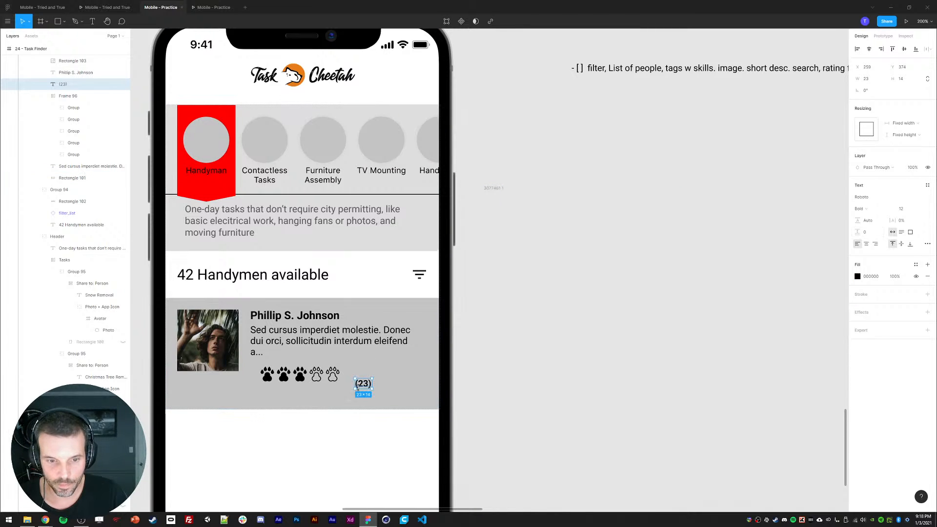
Put the "(23)" text into the paw row's auto layout frame, directly after the last paw.
left_click_drag(357, 386, 354, 375)
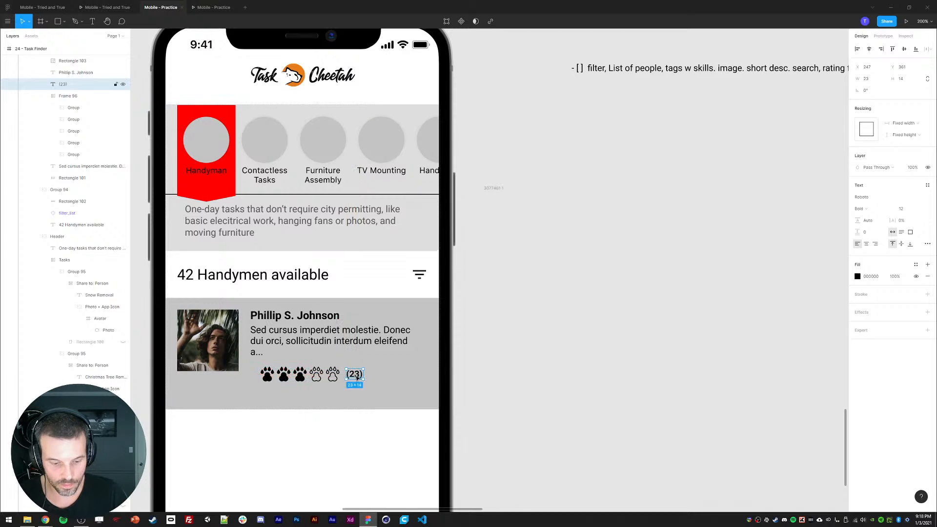
key("ctrl+x")
left_click(334, 378, "ctrl")
left_click(66, 84)
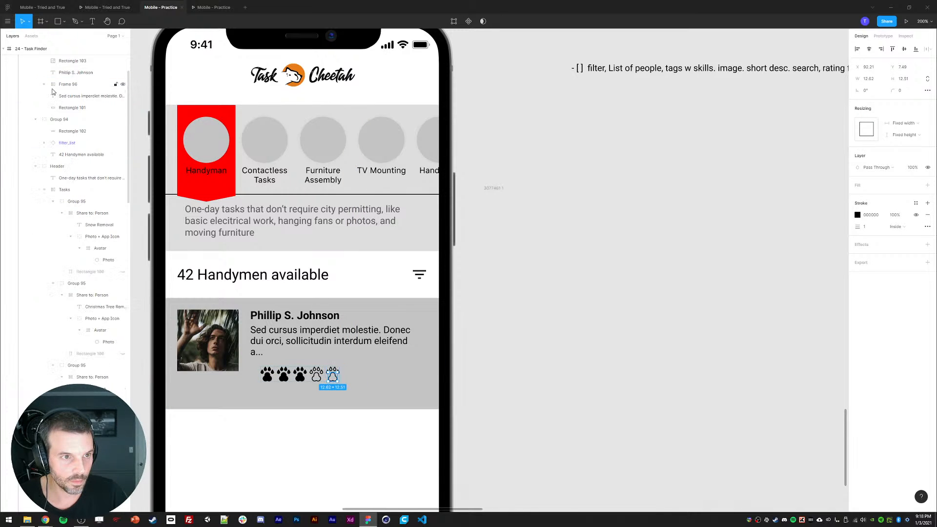
key("ctrl+v")
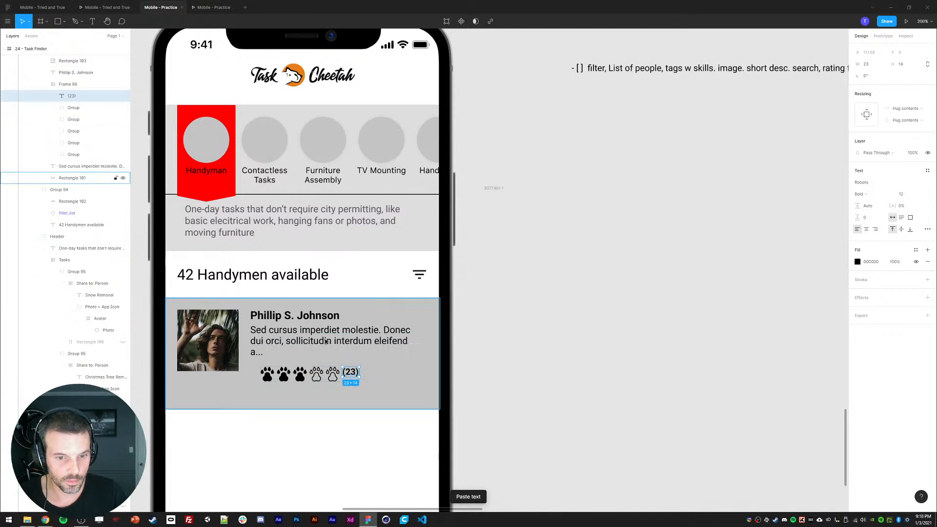
Vertically centre the contents of the rating row's auto layout so the "(23)" lines up with the paws.
left_click(78, 84)
left_click(927, 144)
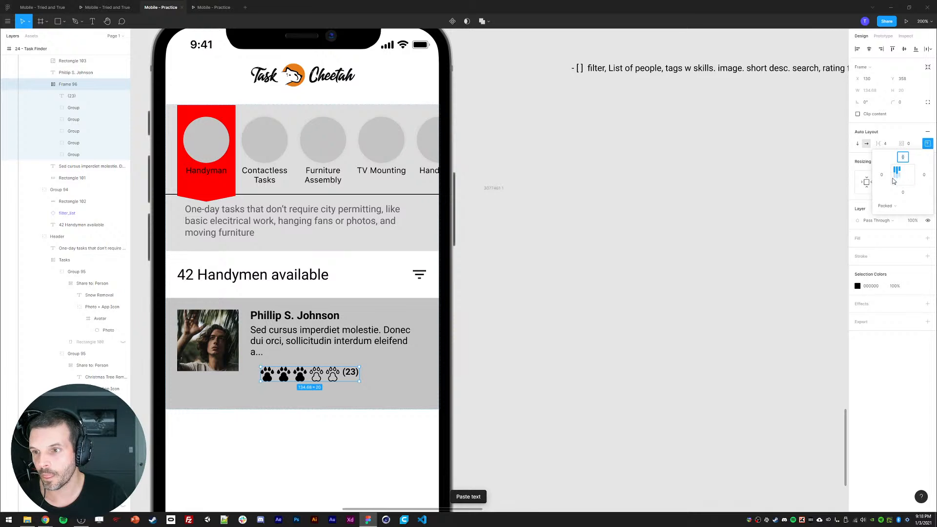
left_click(757, 242)
Scale the whole rating row proportionally down to about 109 × 16 and move it up just beneath the description.
left_click(307, 385)
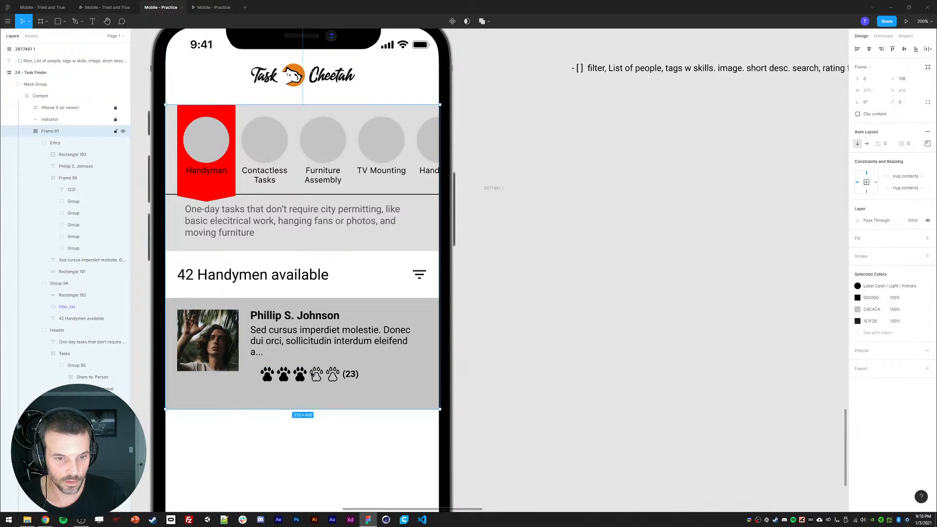
double_click(311, 375)
double_click(311, 375)
key("minus")
key("minus")
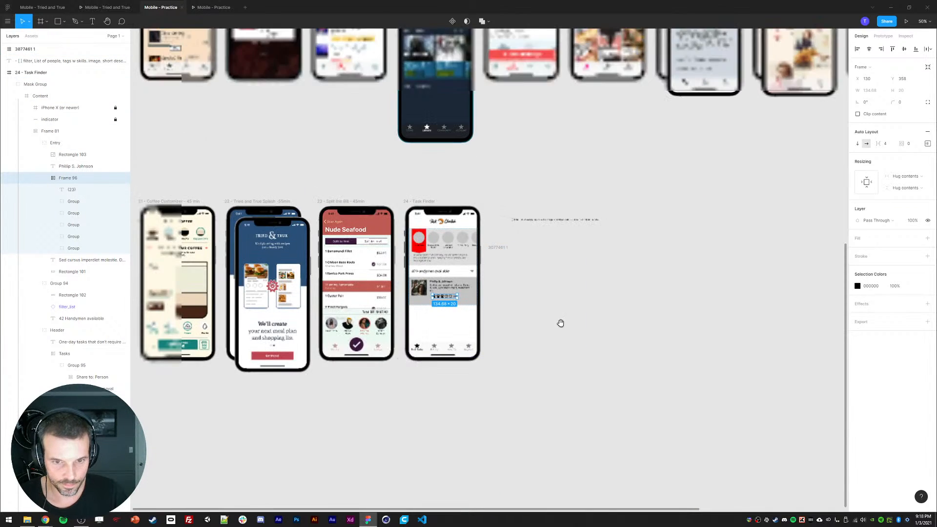
key("plus")
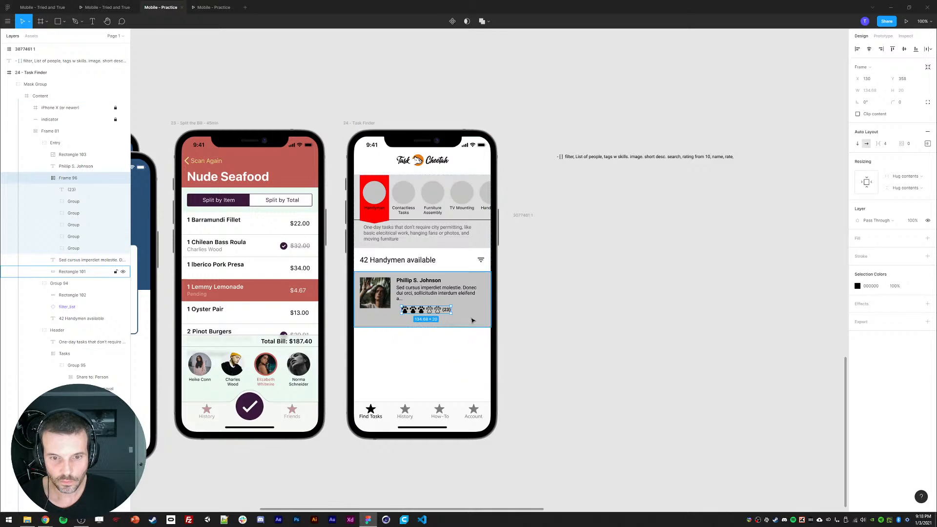
scroll(472, 321, "up", 5)
left_click_drag(459, 325, 447, 319)
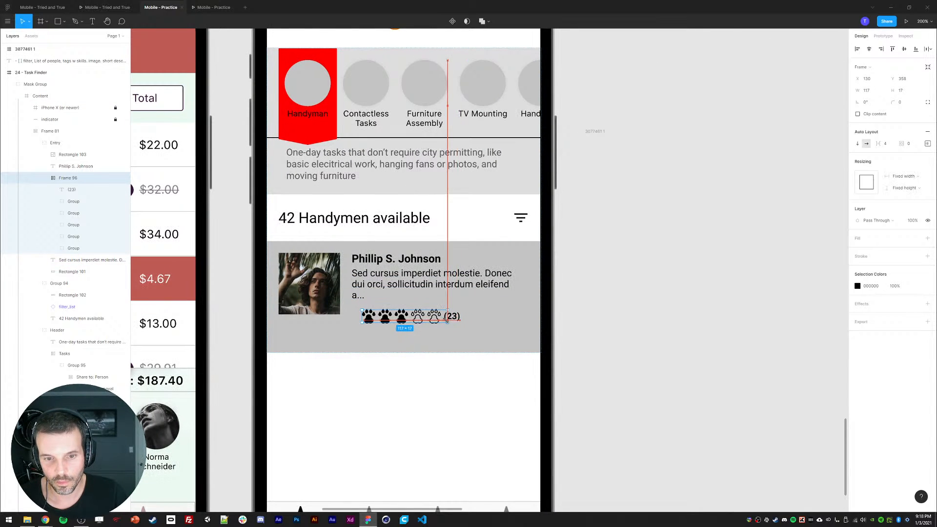
double_click(447, 322)
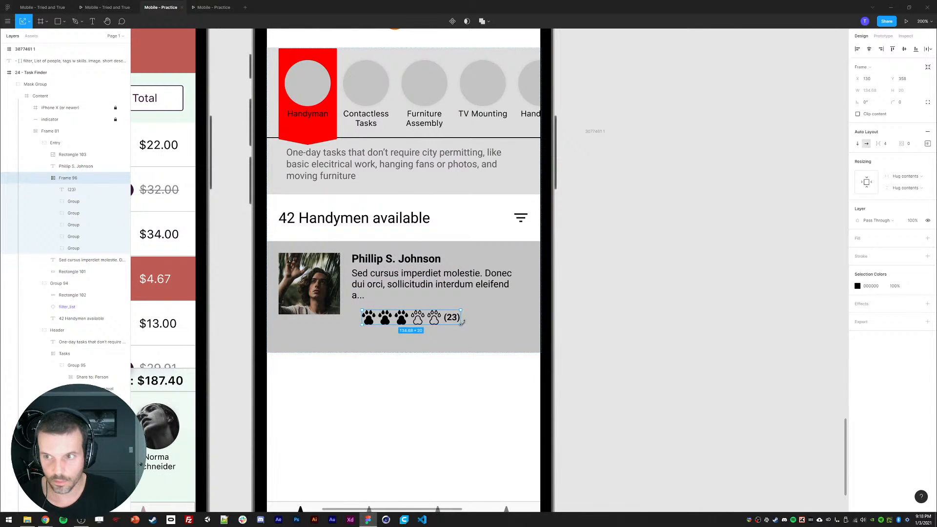
left_click_drag(461, 323, 425, 305)
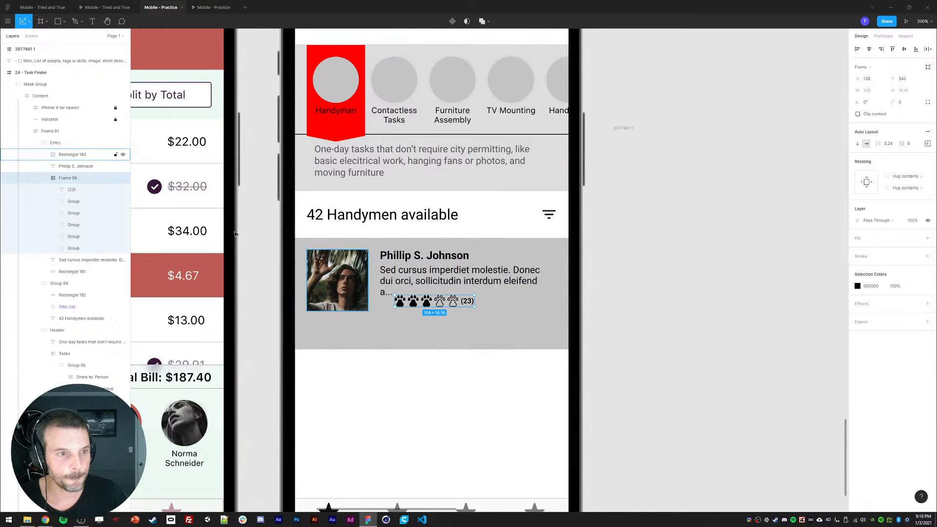
Combine the handyman's name, rating row and description in a vertical auto layout, with the rating between name and description.
left_click(44, 178)
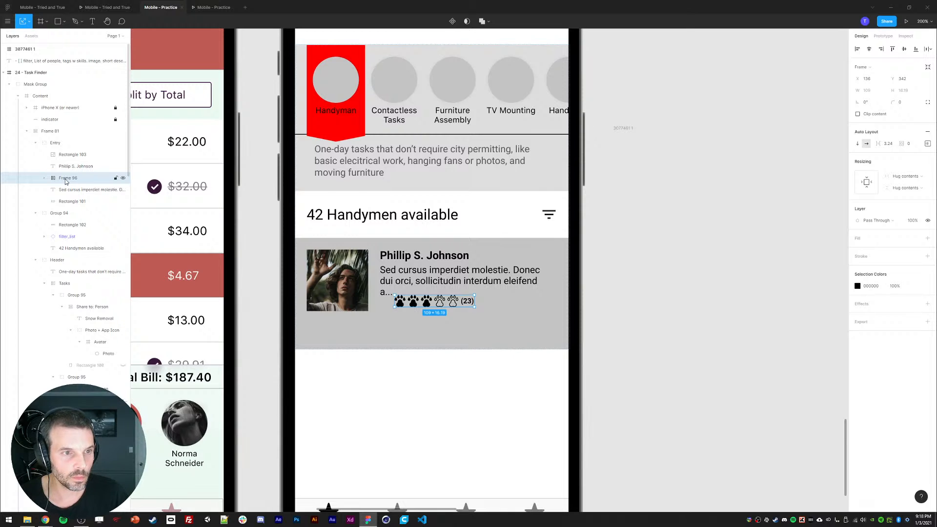
left_click(73, 166, "shift")
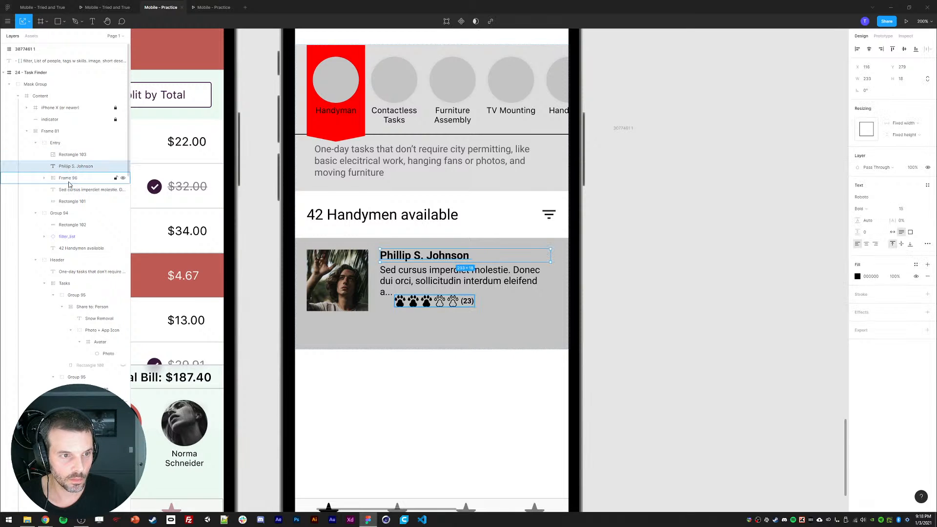
left_click(70, 191, "shift")
key("shift+a")
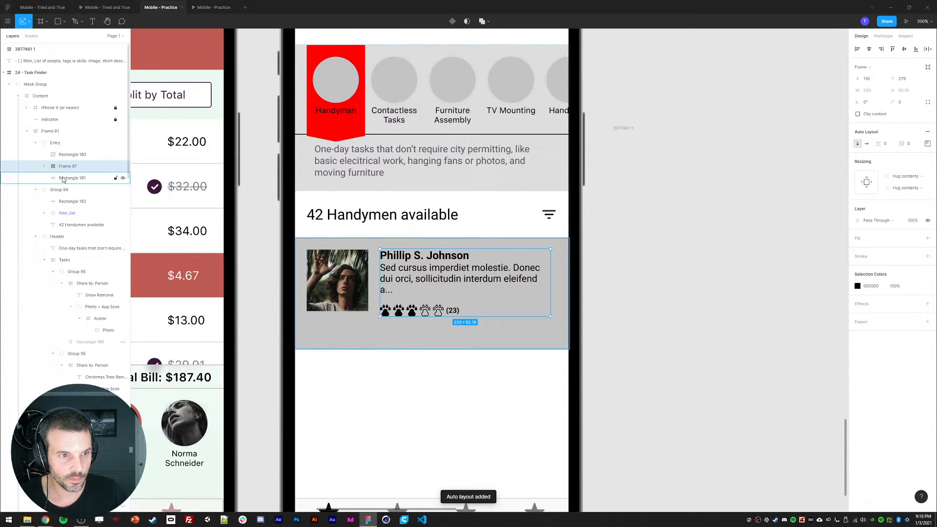
left_click(44, 166)
mouse_move(73, 190)
left_mouse_down()
mouse_move(76, 208)
mouse_move(74, 179)
left_mouse_up()
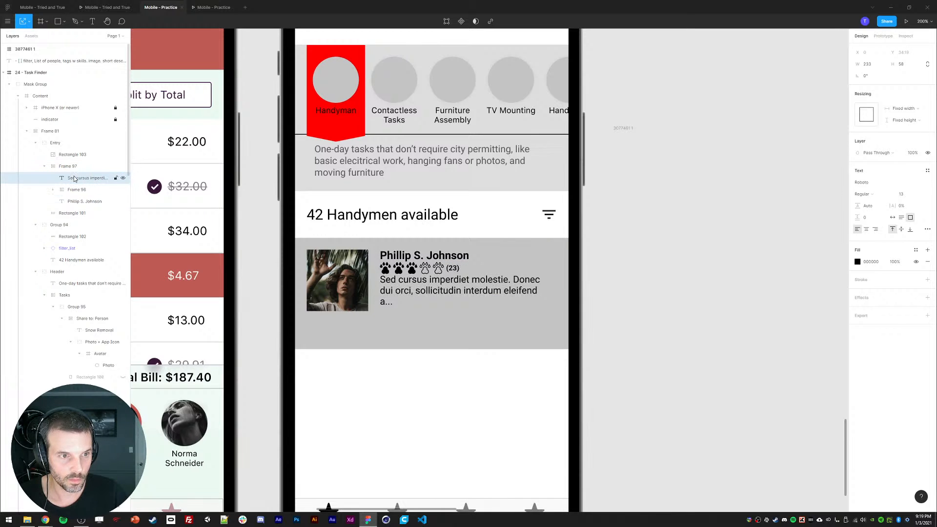
Set the vertical spacing between the name, rating and description to 8.
left_click(68, 166)
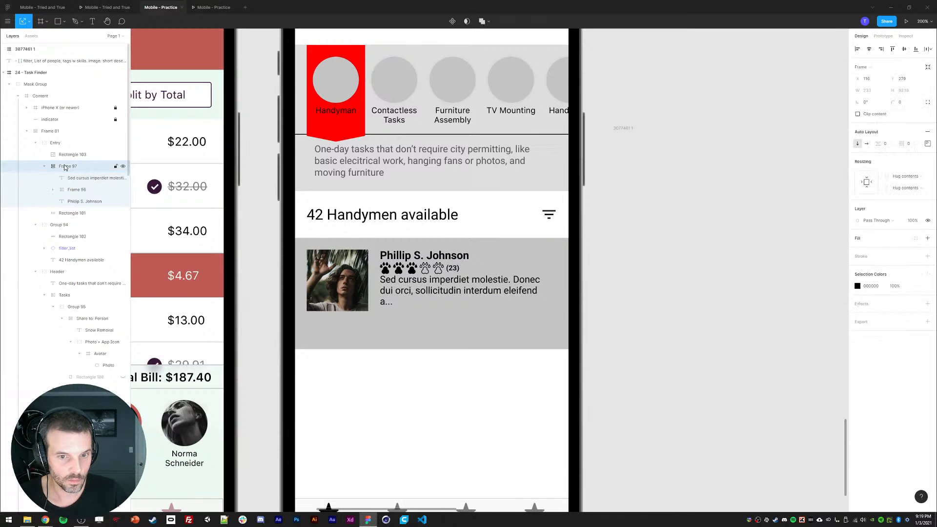
left_click(889, 146)
type("8")
key("Return")
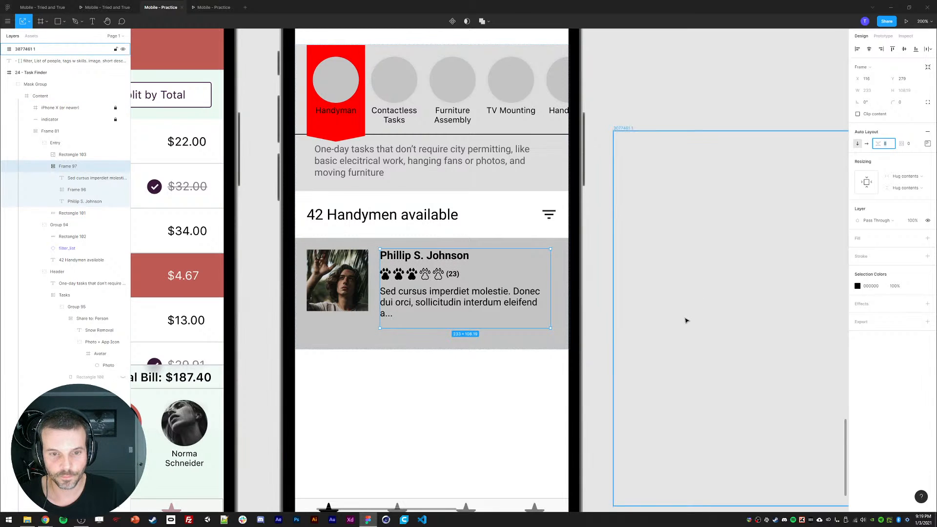
Delete the empty imported icon frame left on the canvas beside the Task Finder phone.
left_click(623, 128)
key("Delete")
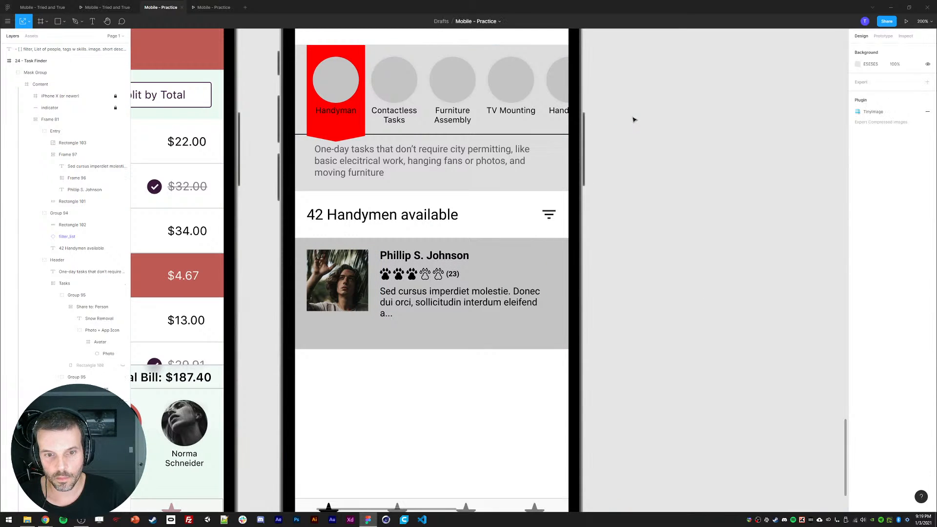
key("shift+0")
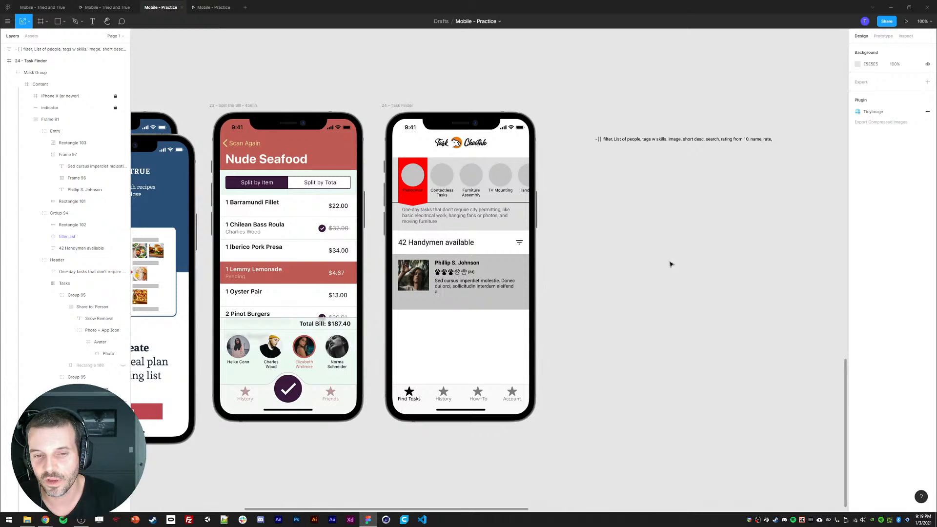
scroll(642, 215, "up", 1)
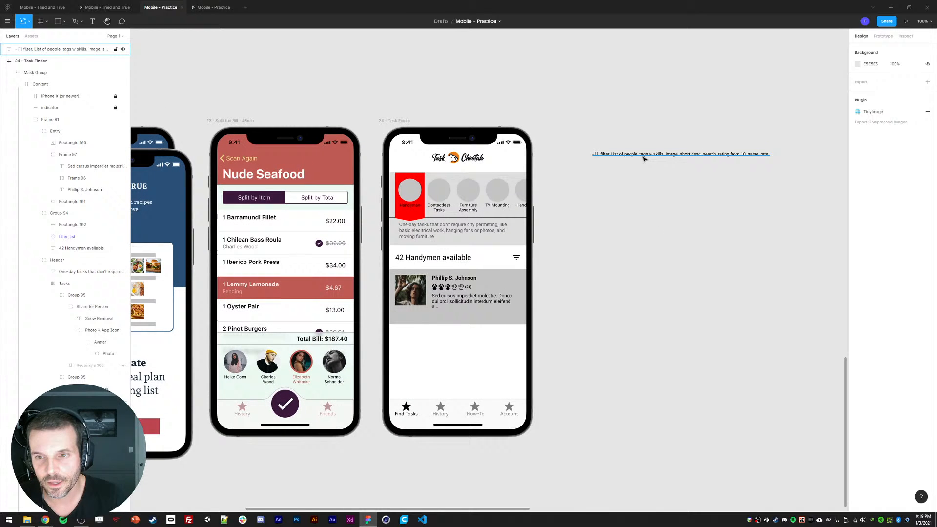
Remove the image, short desc, rating from 10 and name items from the requirements note beside the Task Finder phone.
double_click(676, 155)
left_click(676, 153)
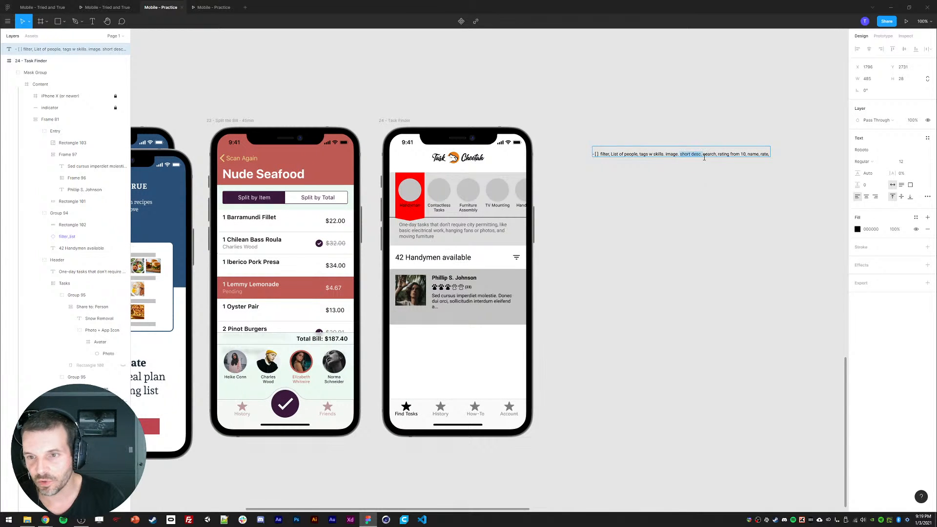
key("BackSpace")
left_click_drag(665, 153, 678, 154)
key("BackSpace")
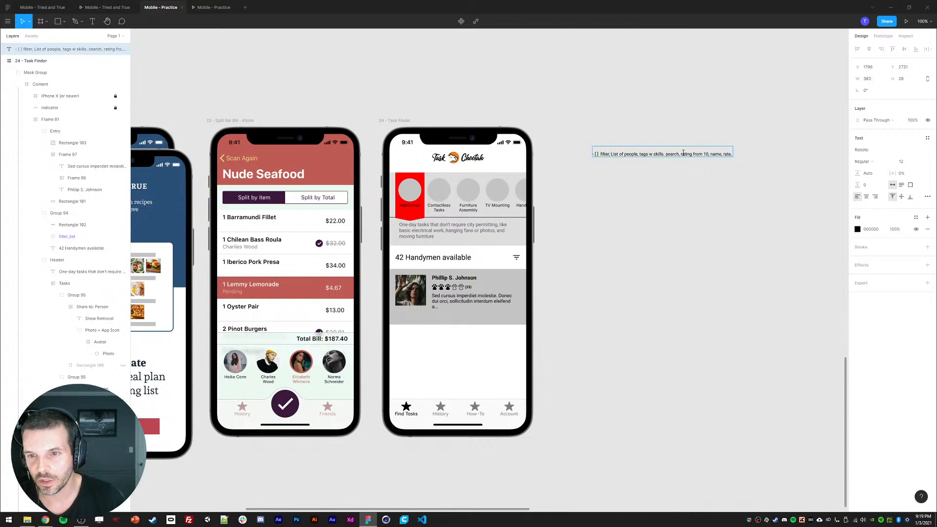
key("BackSpace")
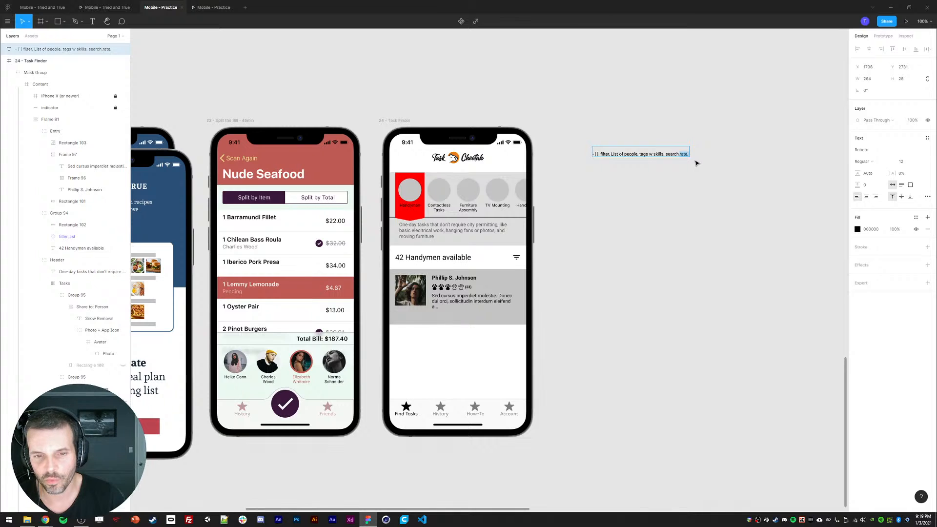
Group the paw rating row in the handyman entry and add the text "$32.50/hr" beside it within the group.
key("ctrl+plus")
left_click_drag(642, 296, 671, 265)
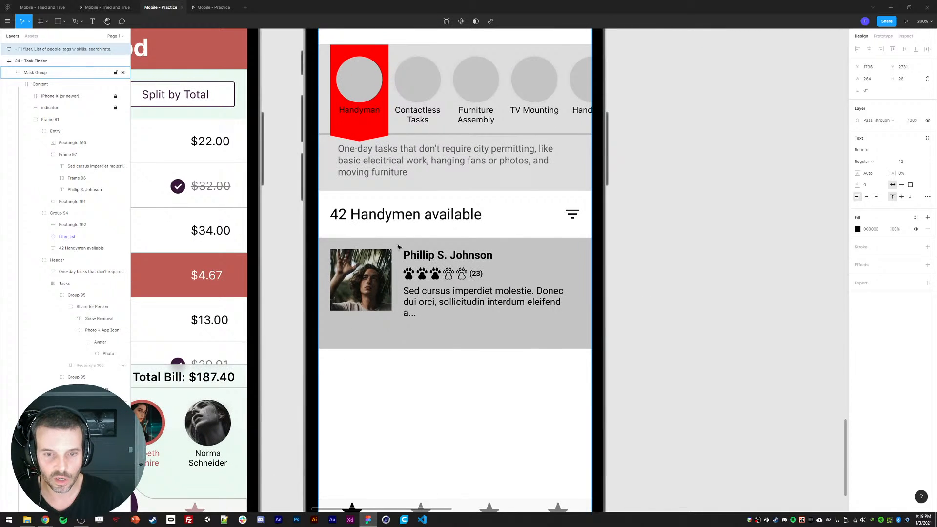
left_click(438, 255, "ctrl")
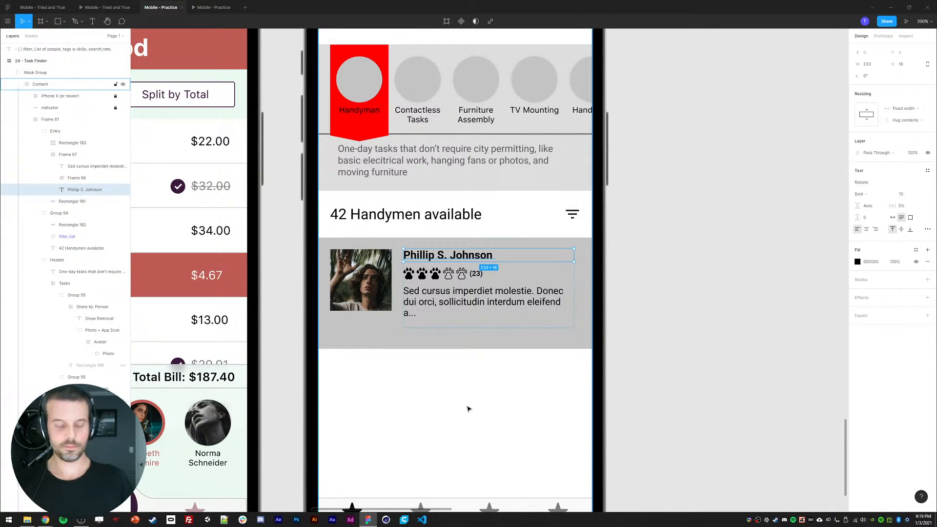
left_click(472, 296)
left_click(434, 274)
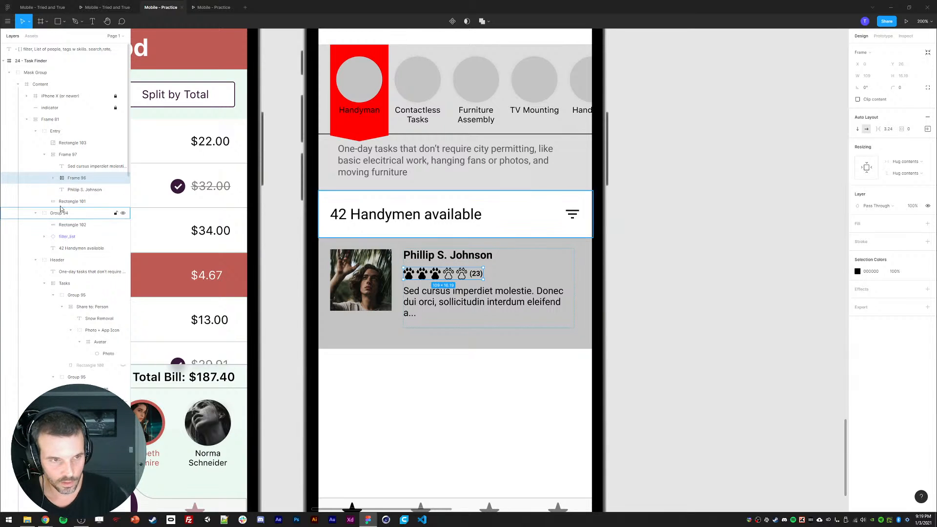
key("ctrl+g")
key("t")
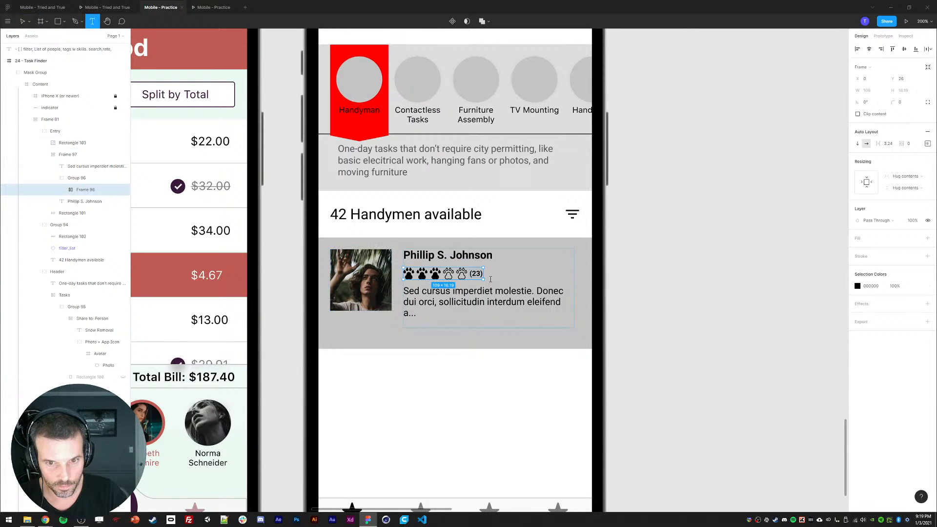
left_click(500, 277)
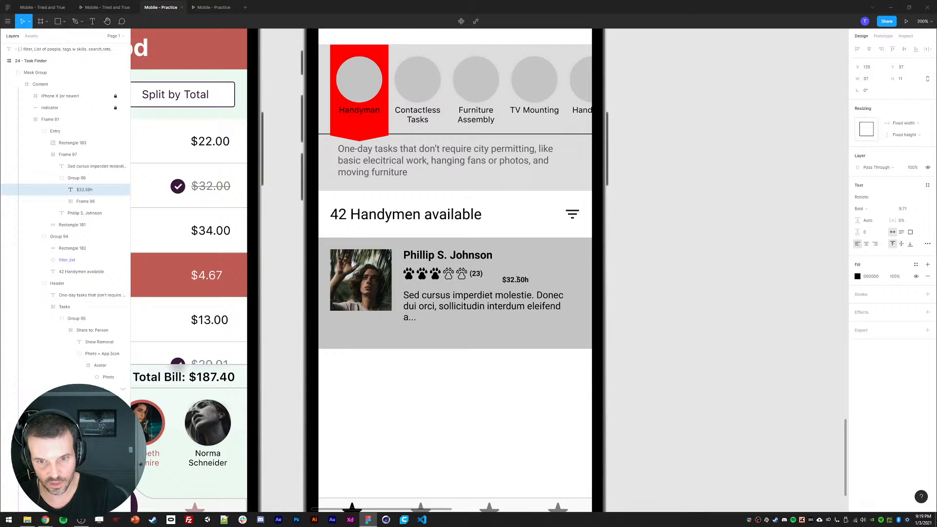
key("Escape")
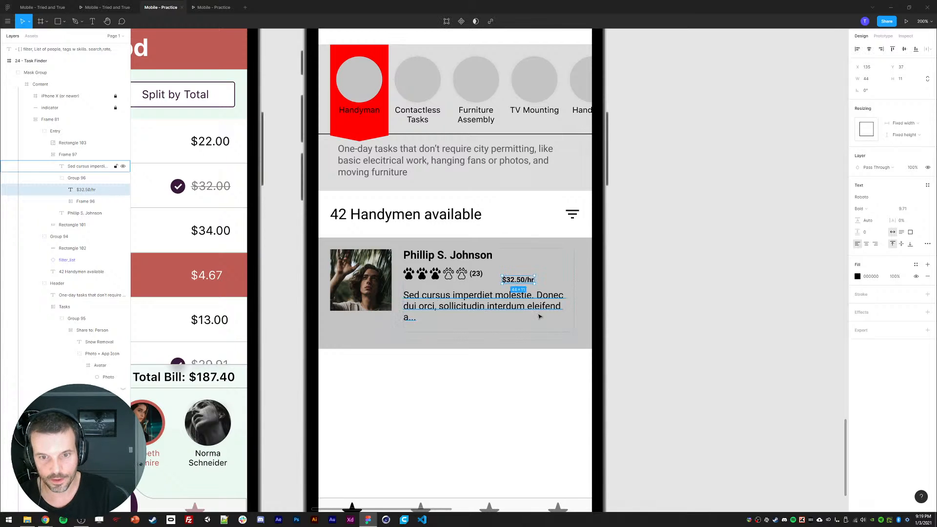
Set the hourly rate text's font size to 13.
left_click(911, 211)
type("12")
key("Return")
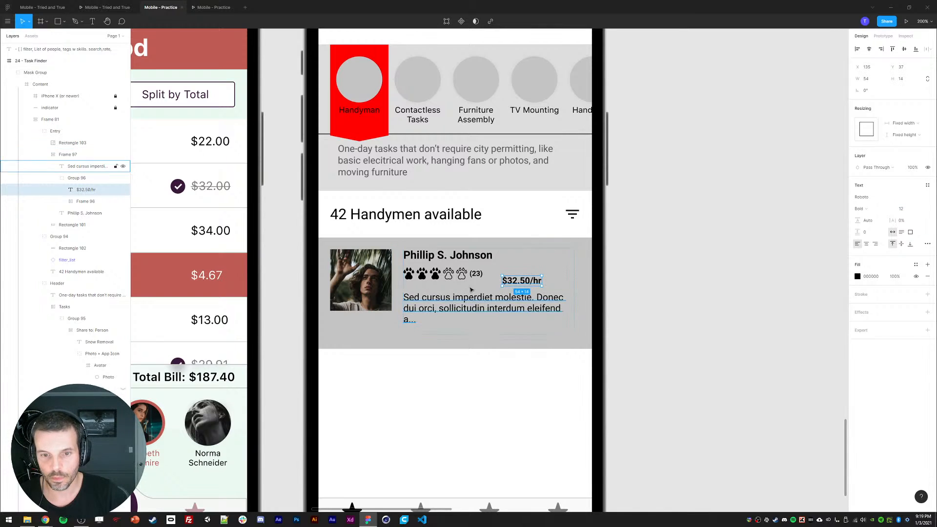
left_click(466, 305)
left_click(524, 277)
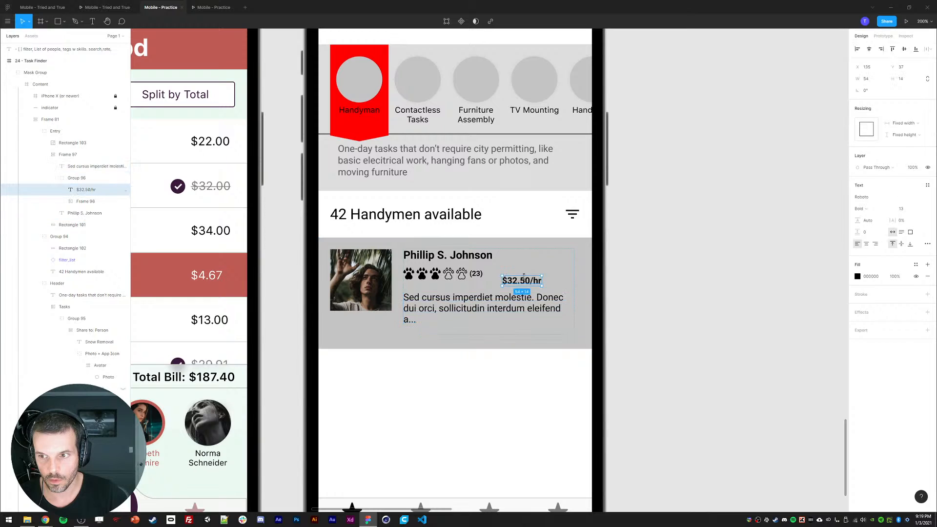
left_click(901, 210)
key("Up")
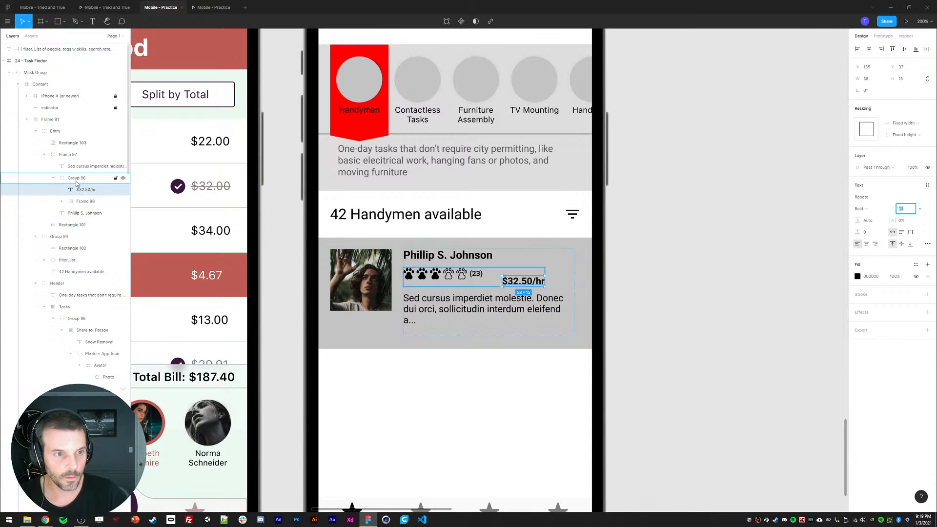
Align the hourly rate and the paw rating row to each other's vertical centres.
left_click(81, 202)
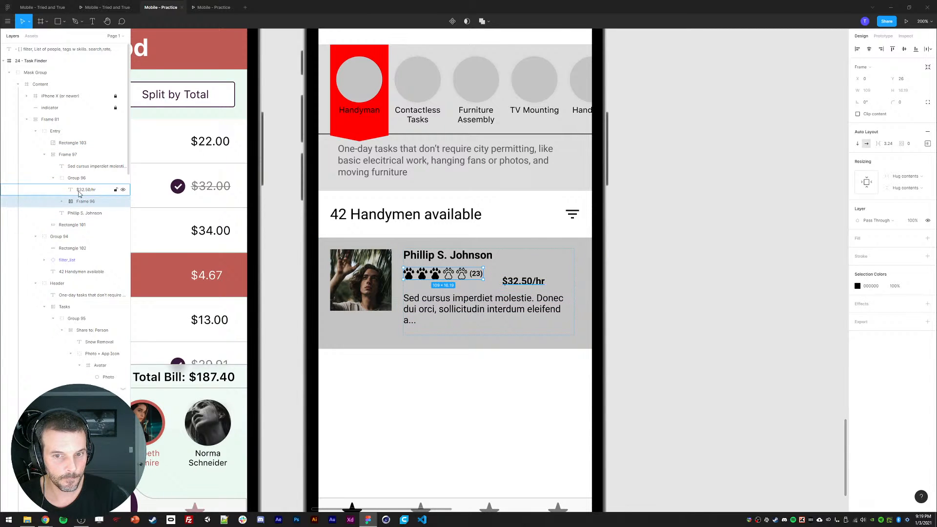
left_click(76, 178)
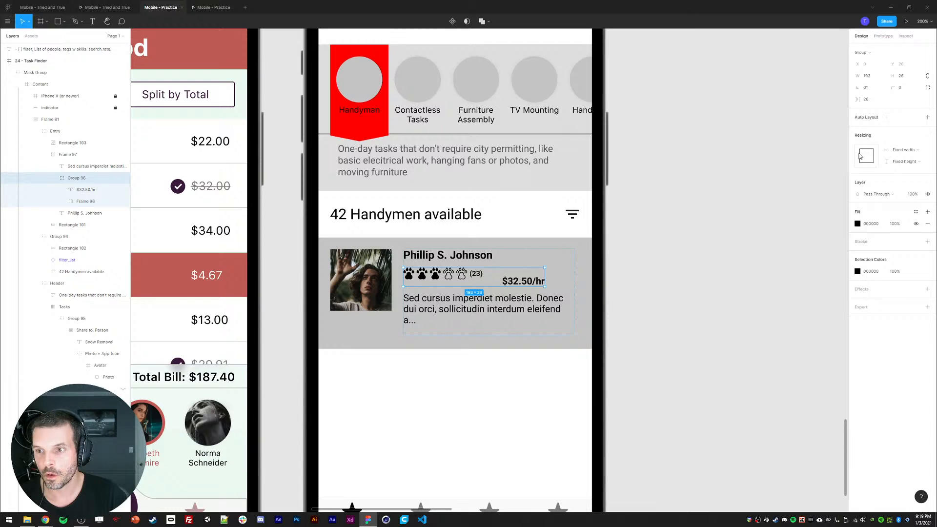
left_click(112, 190)
left_click(112, 201, "shift")
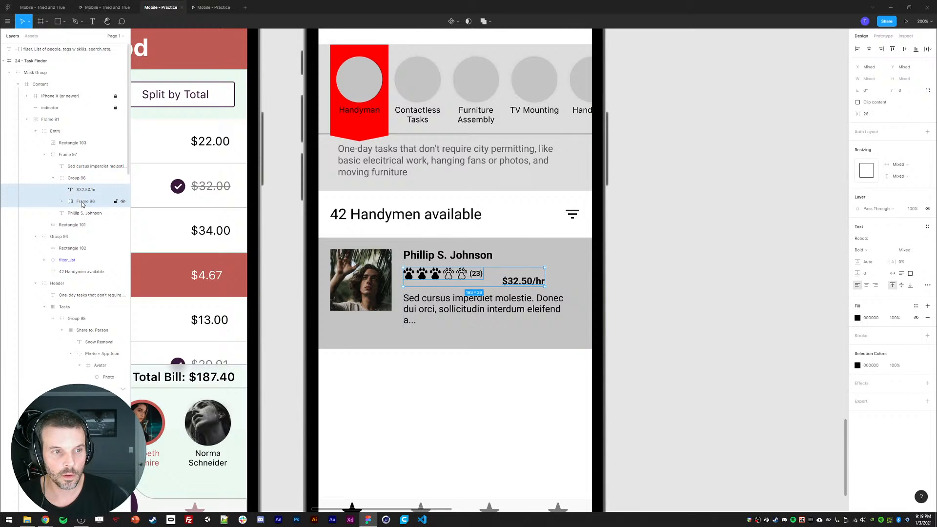
left_click(904, 49)
Widen the group holding the rating and hourly rate to 233.
left_click(77, 178)
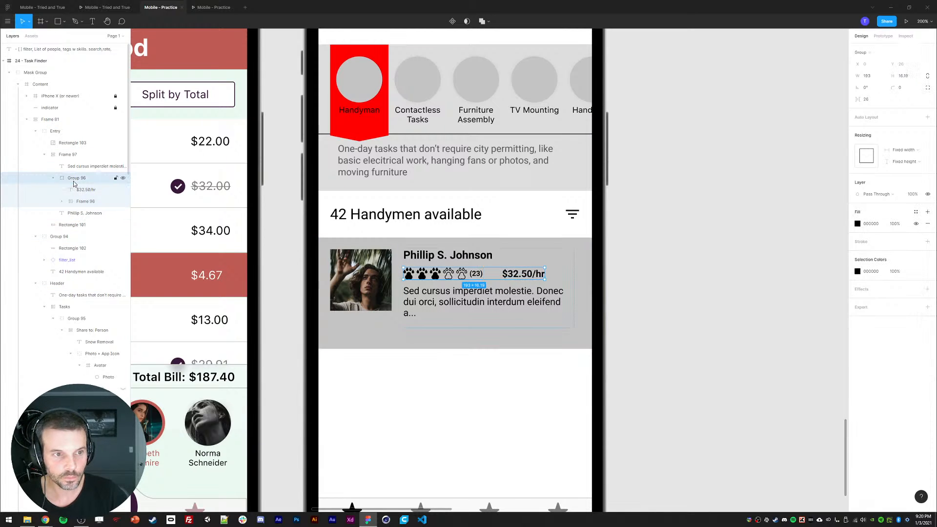
left_click_drag(545, 274, 573, 275)
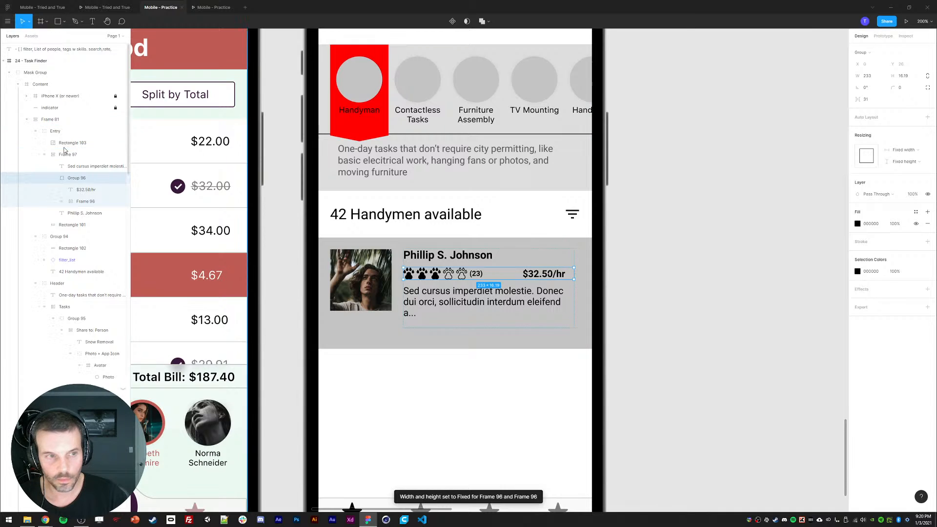
key("Escape")
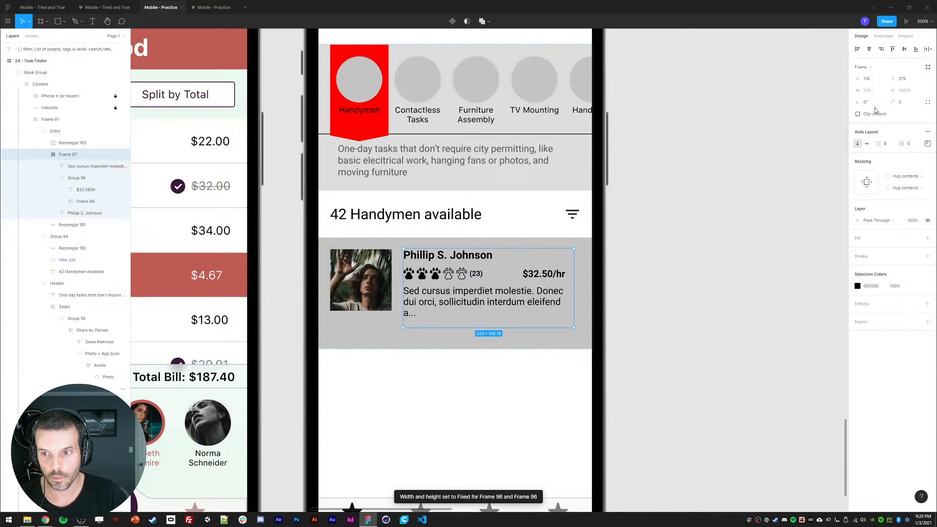
Give the entry's text auto layout frame a fixed width of 242.
left_click(907, 176)
left_click(902, 166)
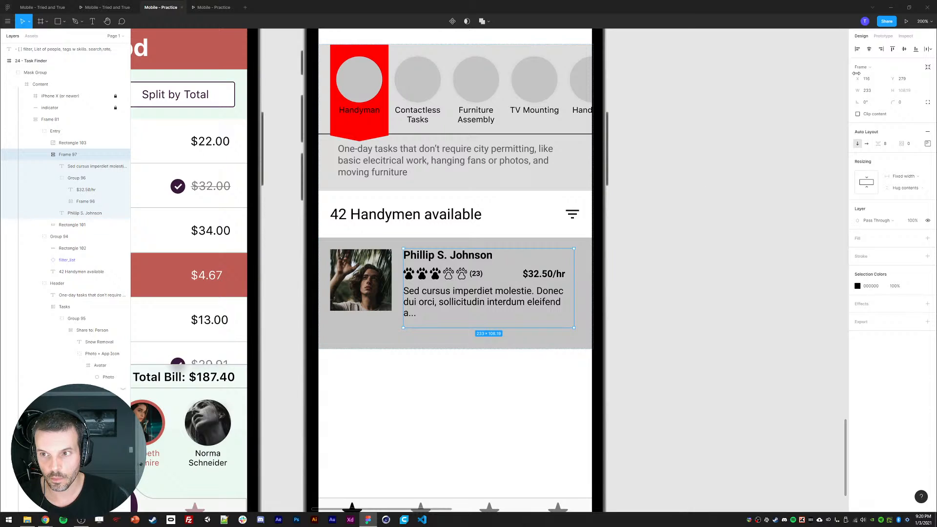
left_click_drag(574, 283, 590, 283)
left_click(868, 90)
type("242")
key("Return")
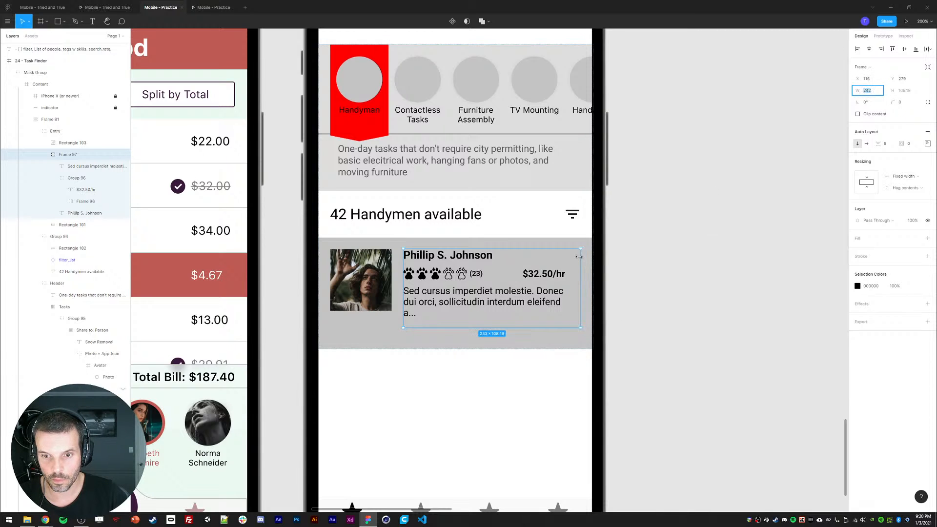
Widen the rating and hourly rate group to match the text frame, and set the description's width to Fill container.
left_click(77, 178)
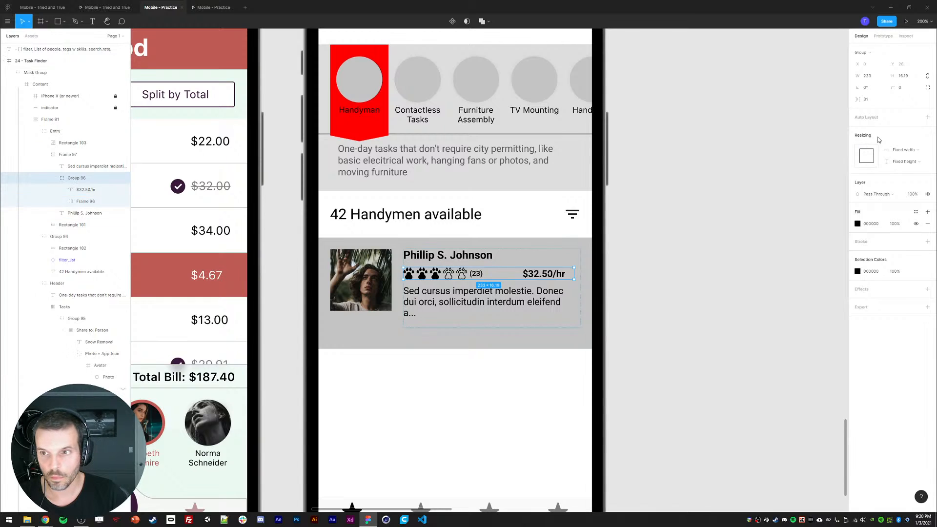
left_click(542, 310)
left_click(903, 109)
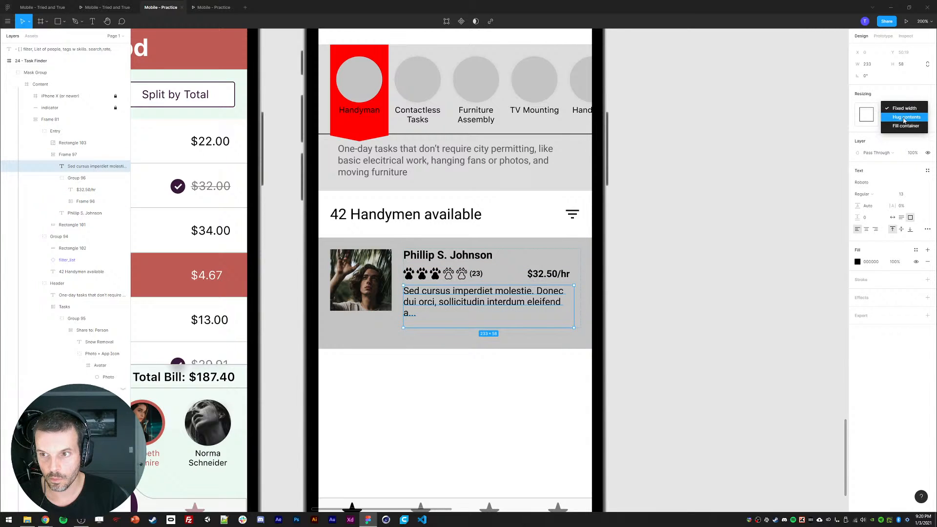
left_click(903, 120)
key("ctrl+z")
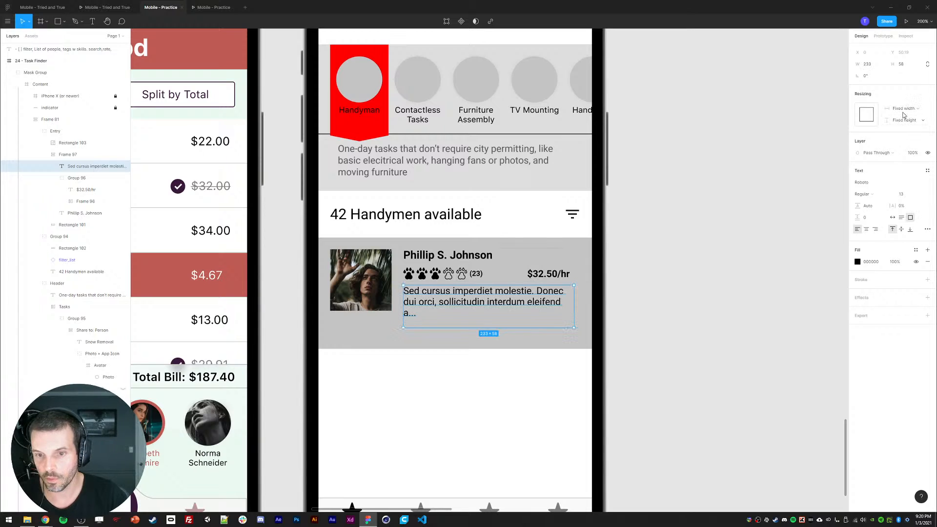
left_click(909, 109)
left_click(907, 130)
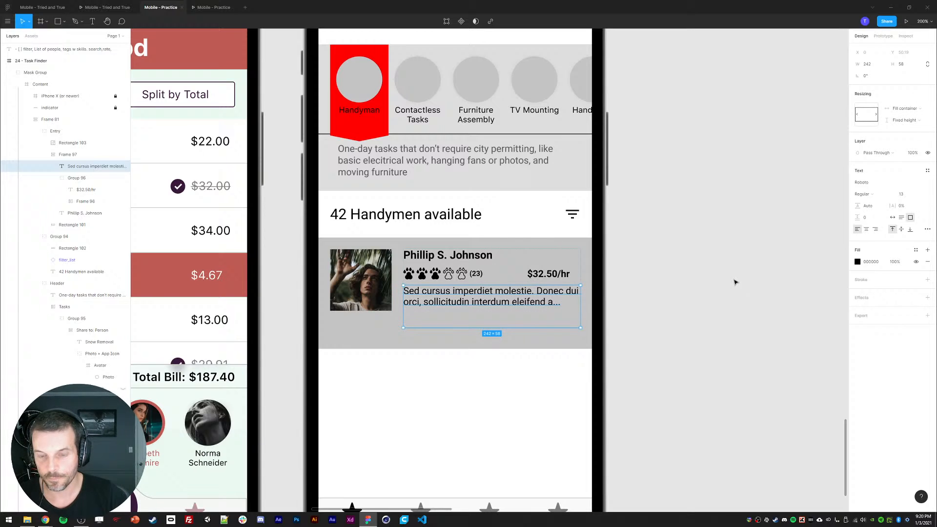
Set the handyman name's width to Fill container.
left_click(462, 253)
left_click(900, 110)
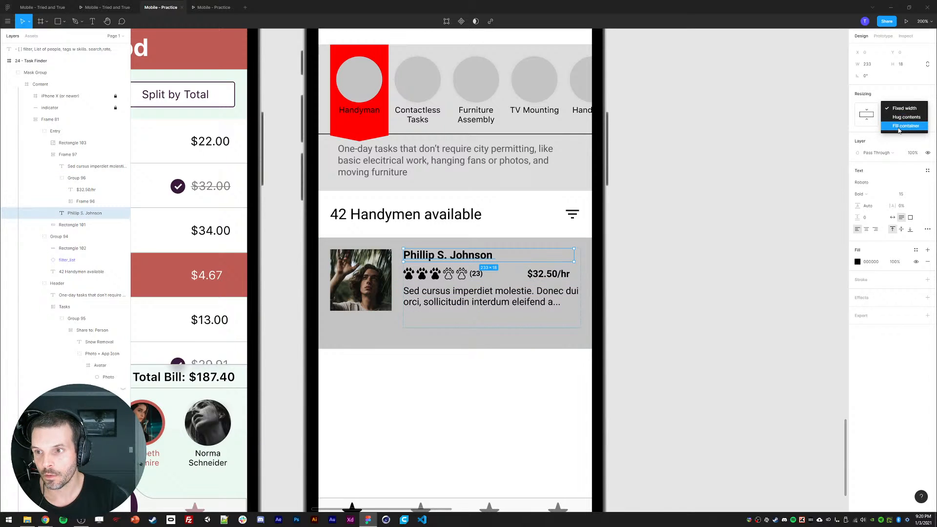
left_click(898, 126)
left_click(656, 306)
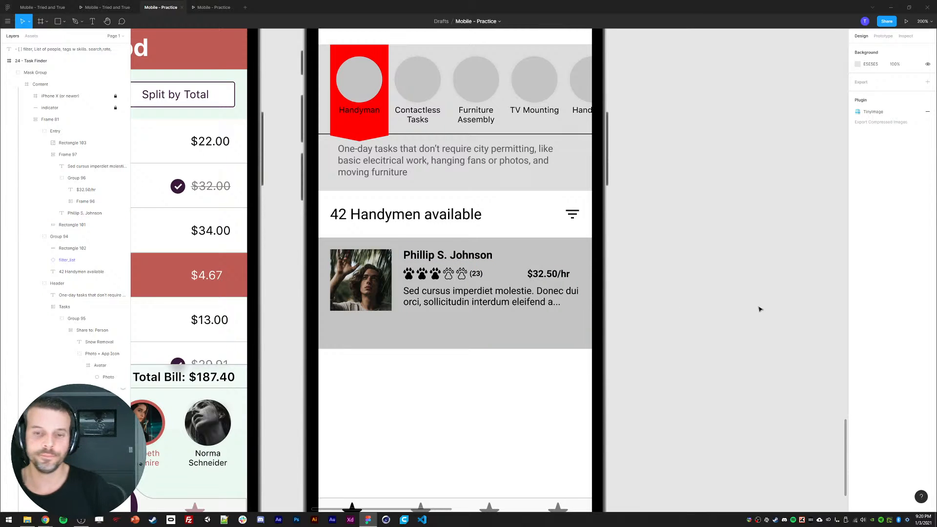
Remove the trailing "rate" item from the requirements note beside the Task Finder phone.
key("minus")
left_click_drag(657, 247, 609, 263)
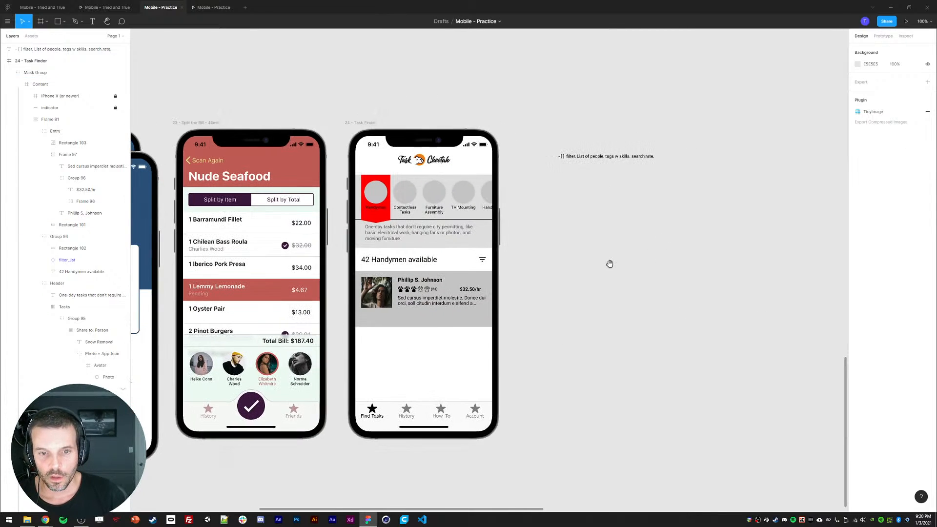
left_click(595, 157)
scroll(605, 219, "left", 2)
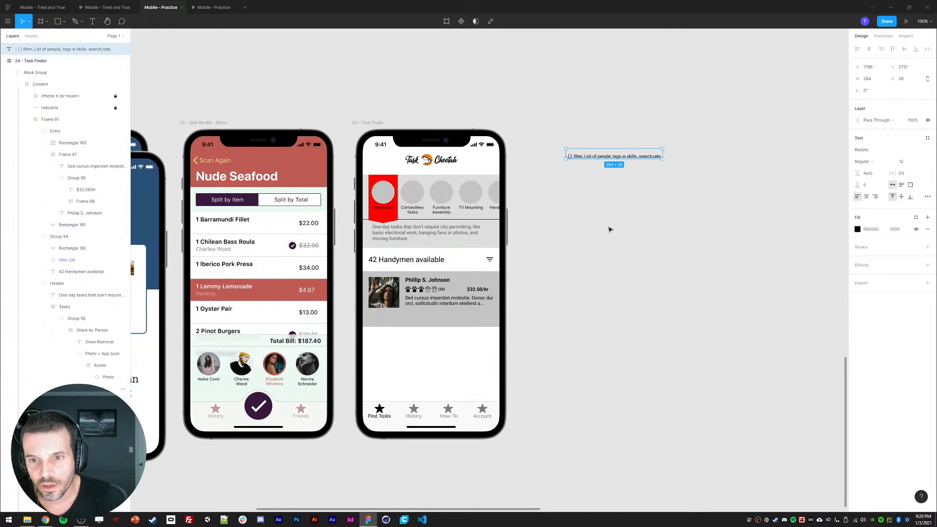
left_click(635, 220)
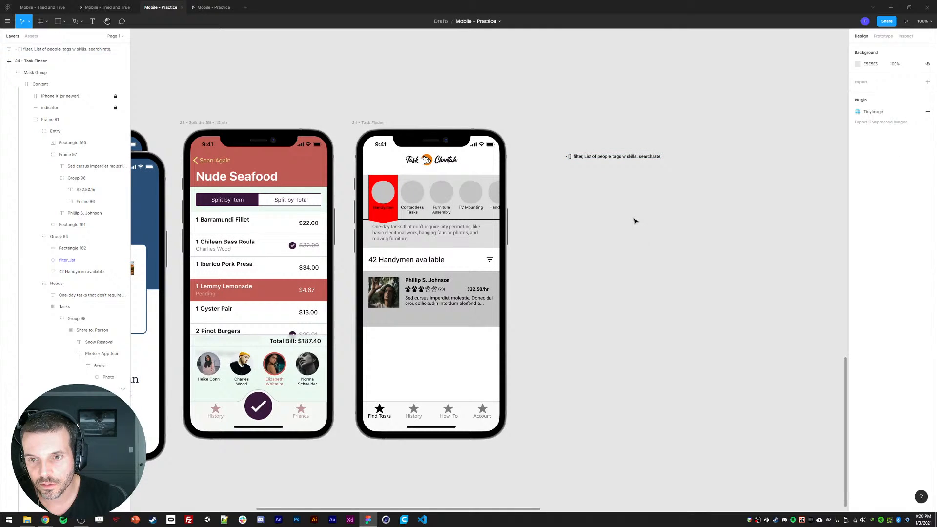
left_click(652, 156)
double_click(653, 156)
key("BackSpace")
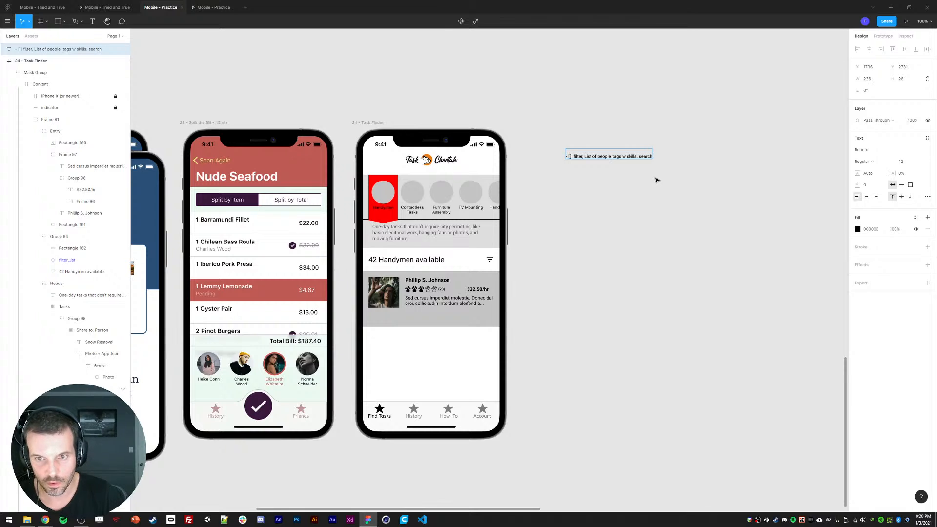
key("Escape")
left_click(571, 253)
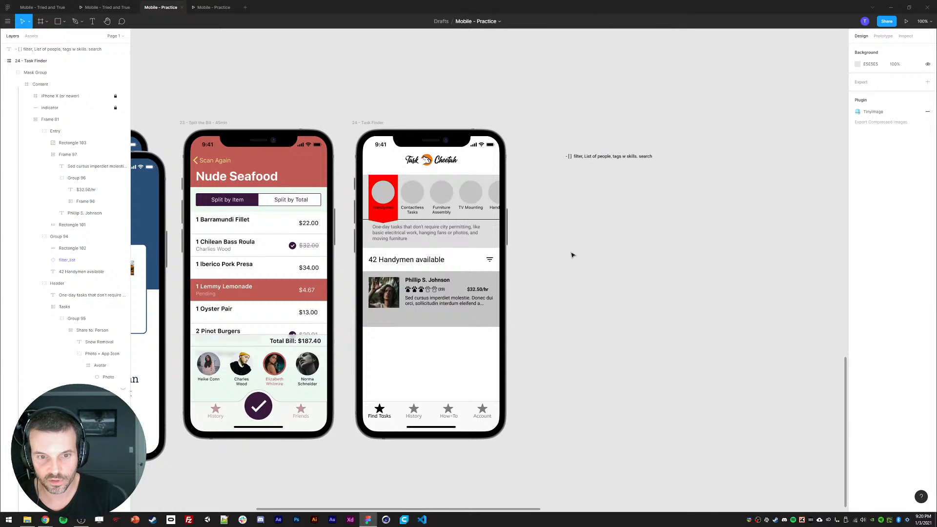
Delete the filter and list of people items from the requirements note, leaving only "tags w skills, search".
left_click(593, 156)
double_click(612, 156)
left_click_drag(612, 156, 520, 152)
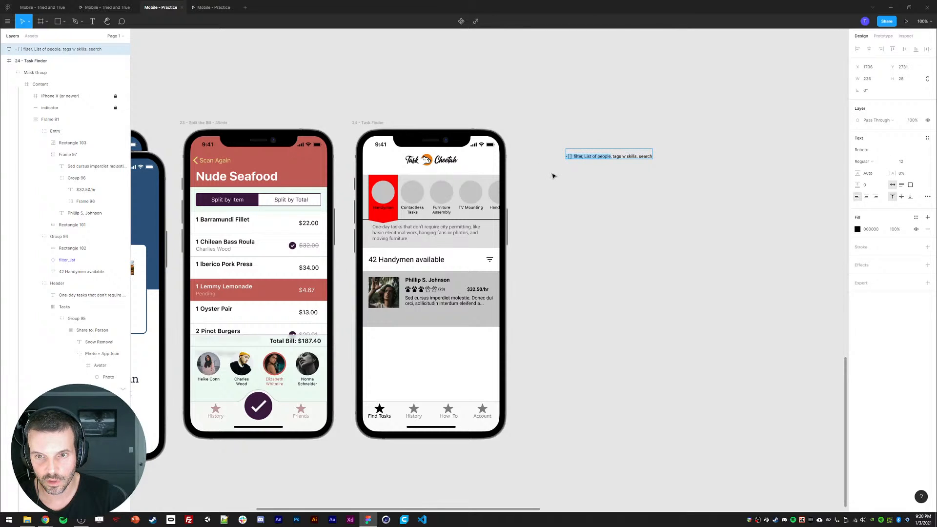
key("Delete")
key("Delete")
key("Delete")
key("Escape")
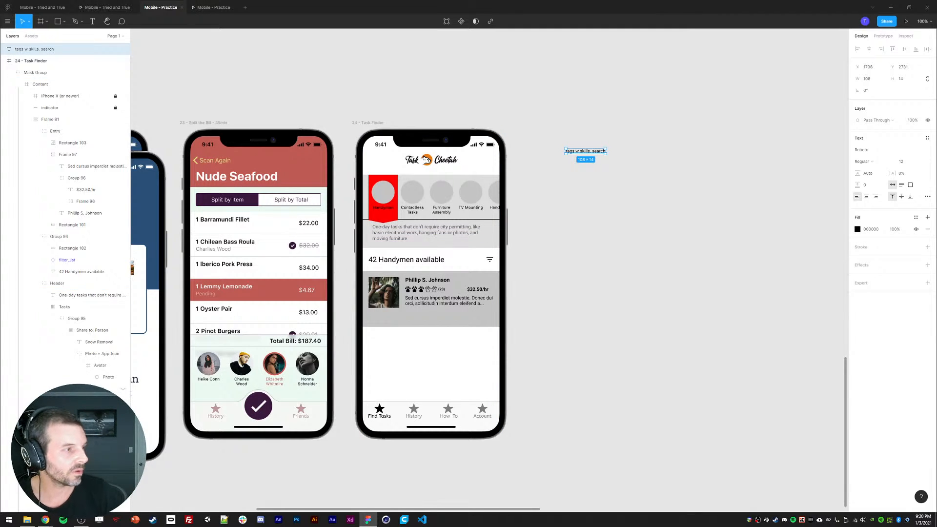
Set the handyman description text to auto height so its box hugs the contents vertically.
key("alt+Tab")
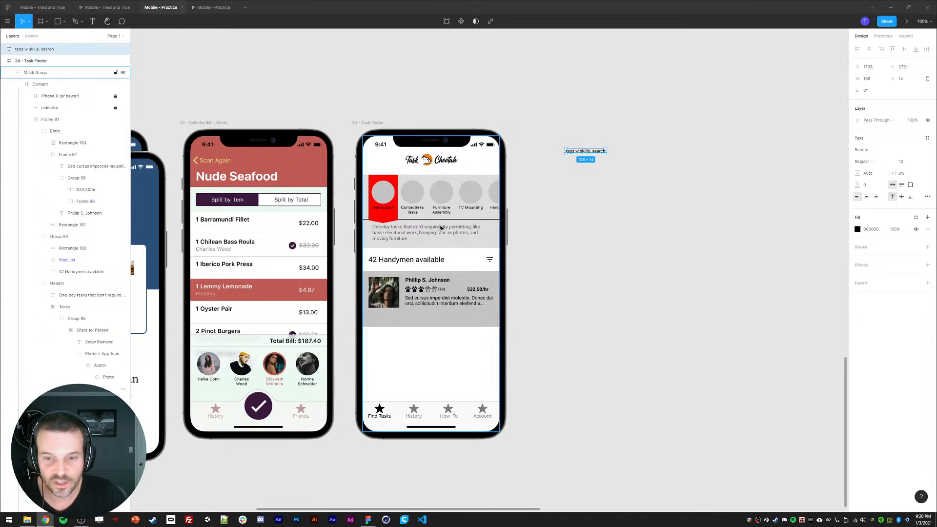
left_click(561, 278)
left_click(437, 305, "ctrl")
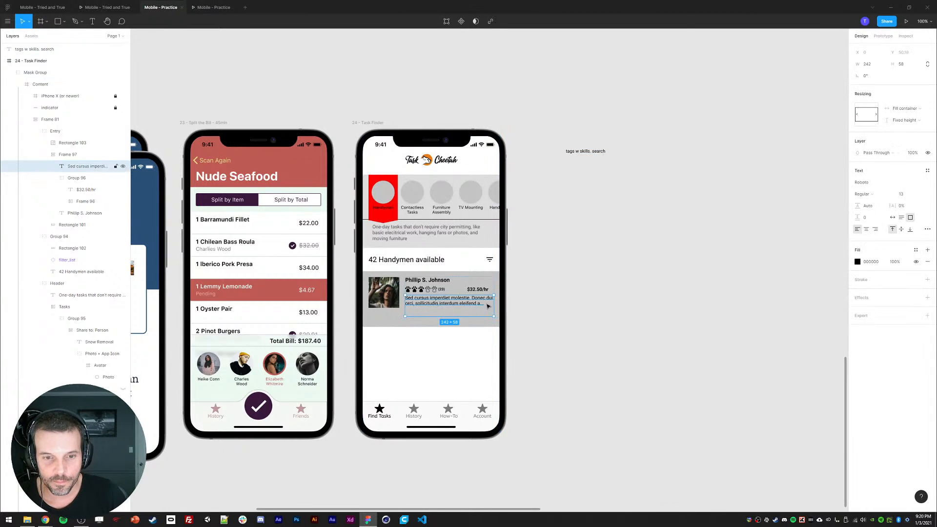
left_click(530, 299)
left_click_drag(530, 299, 571, 287)
left_click(488, 289, "ctrl")
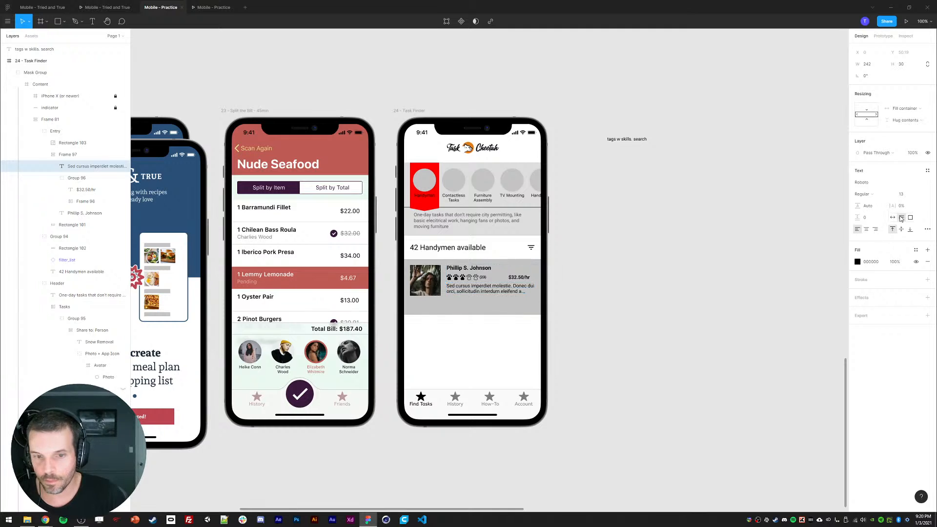
left_click(618, 306)
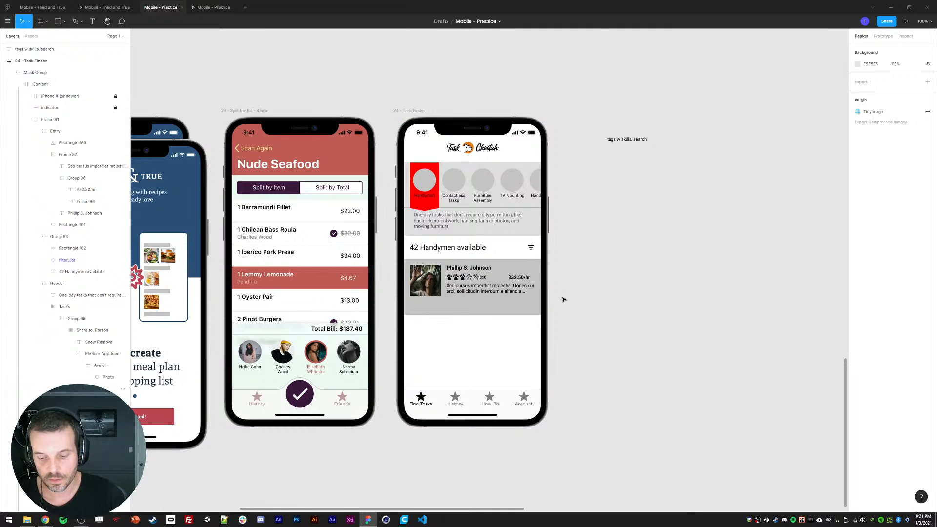
Add a text layer reading "Electrical" to the Task Finder screen, just below the handyman entry.
scroll(502, 302, "up", 4)
key("t")
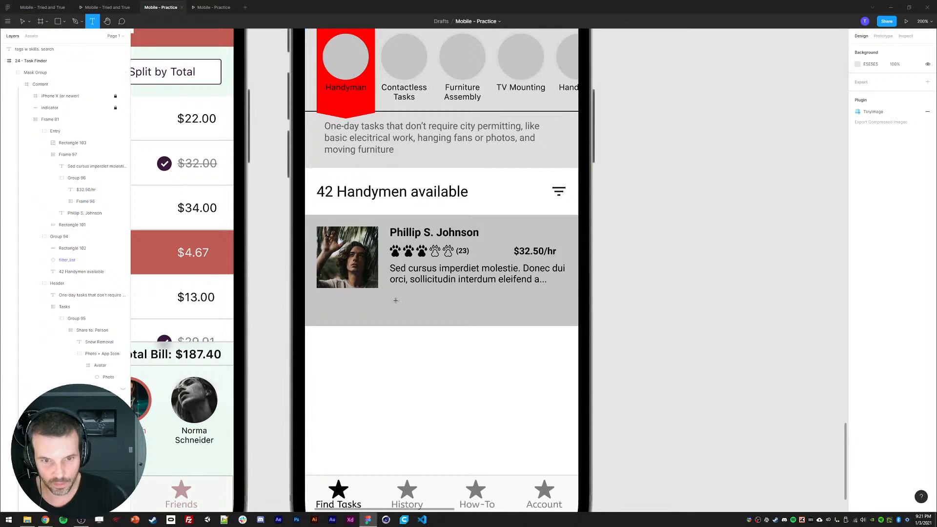
left_click(397, 306)
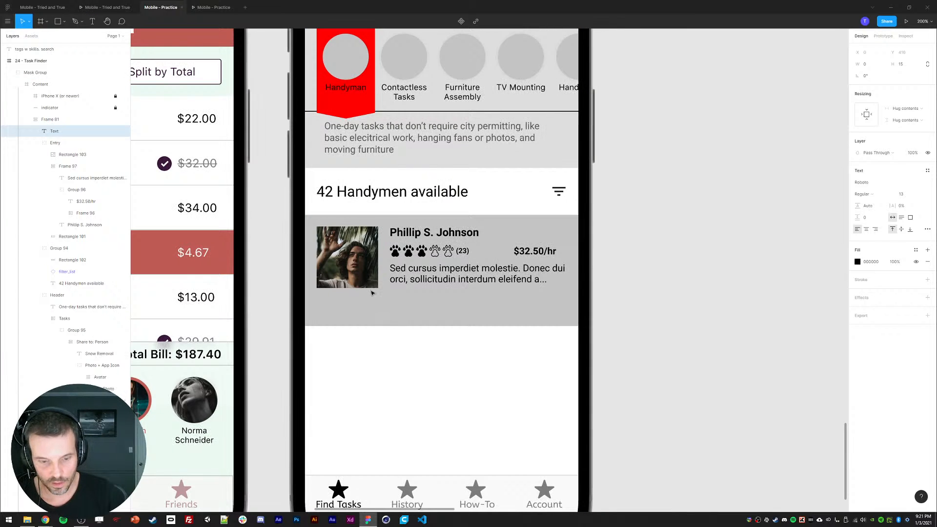
type("Electrical")
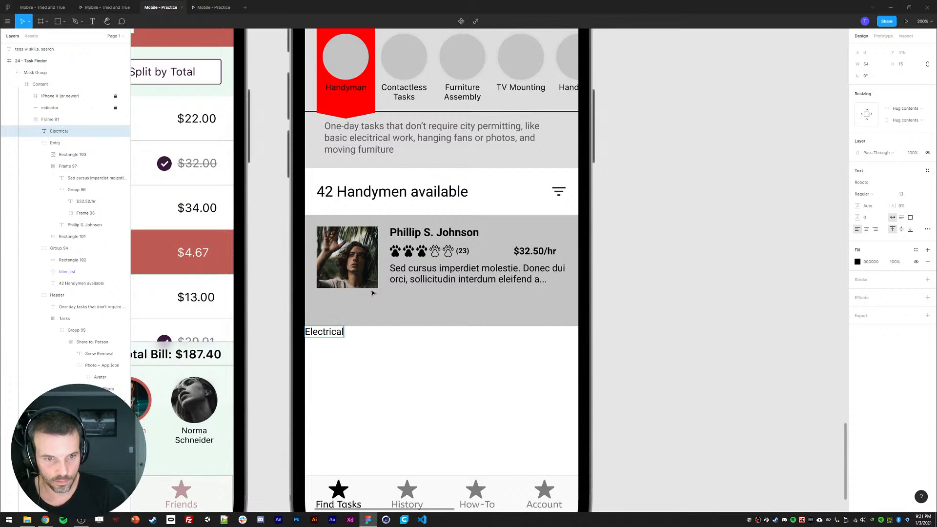
key("Escape")
Draw a rectangle about 70 × 30 around the "Electrical" text, and move the text layer out of its frame beside the rectangle's layer.
key("r")
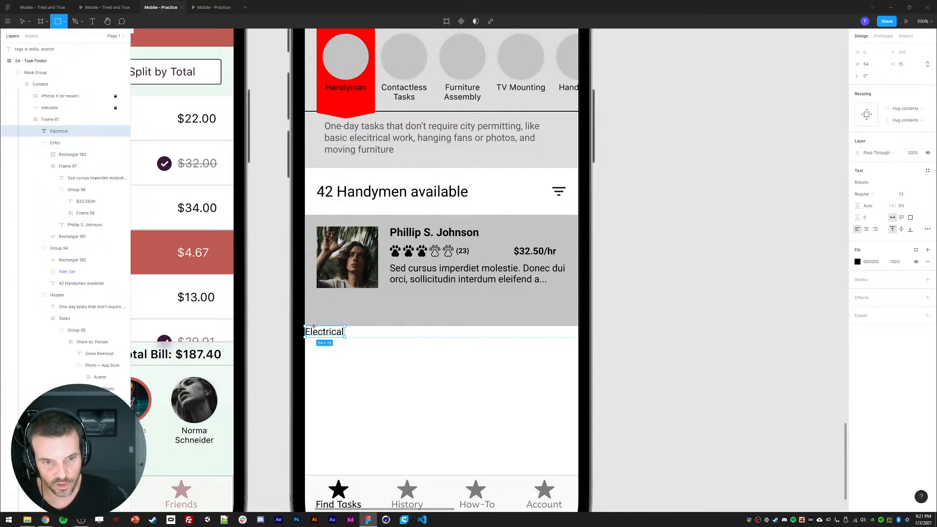
left_click_drag(351, 342, 300, 320)
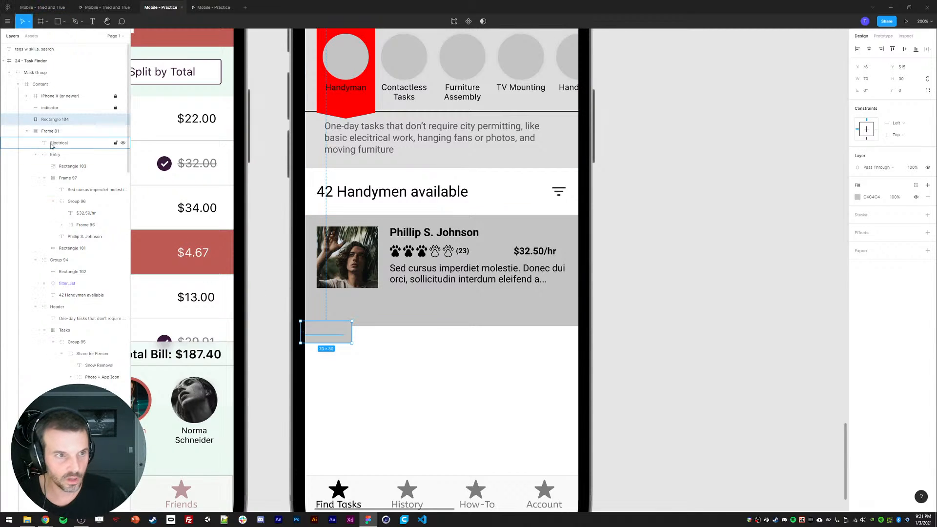
left_click_drag(54, 145, 49, 127)
left_click(52, 119, "shift")
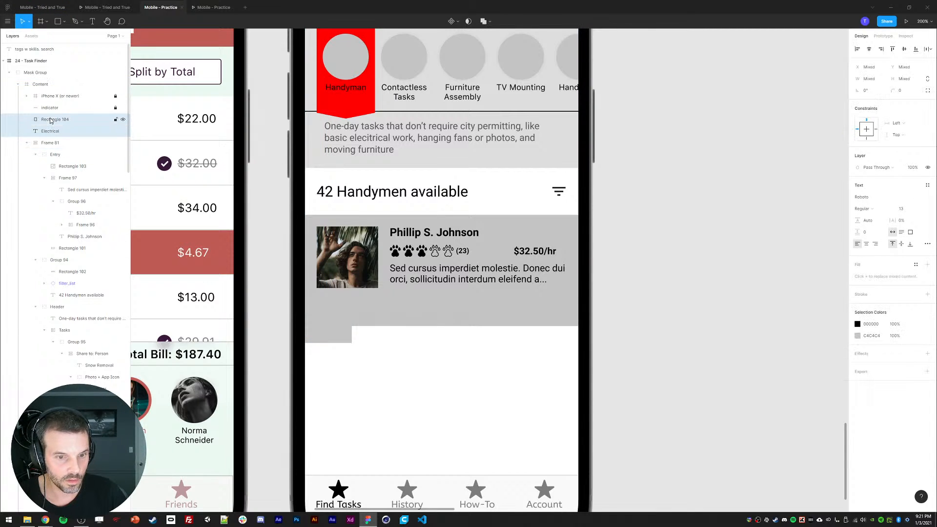
Place the "Electrical" text above its rectangle in the layer order and combine both into an auto layout frame in the blank area below the entry.
key("shift+a")
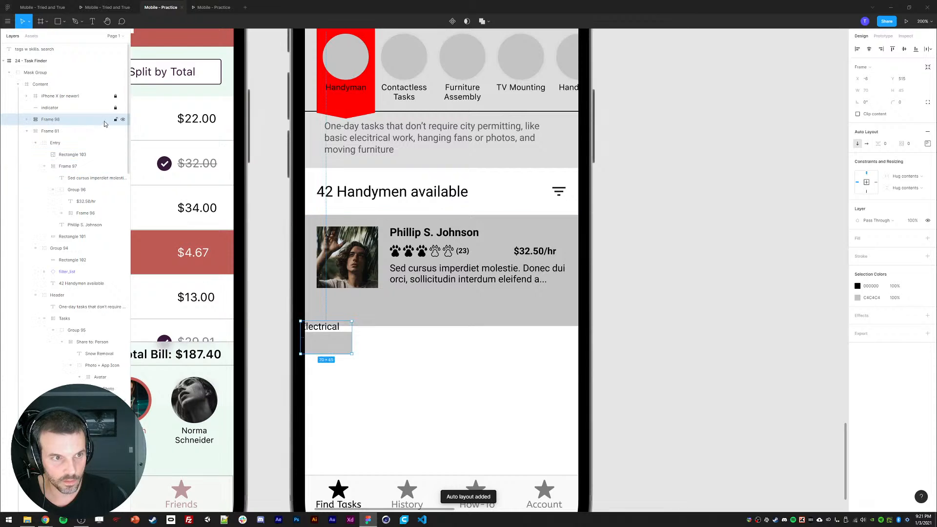
key("ctrl+z")
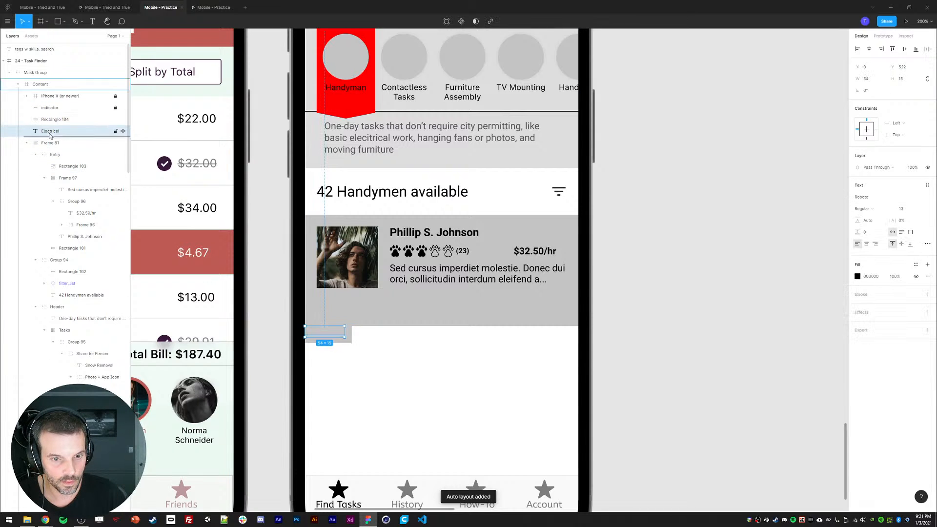
left_click_drag(348, 339, 380, 370)
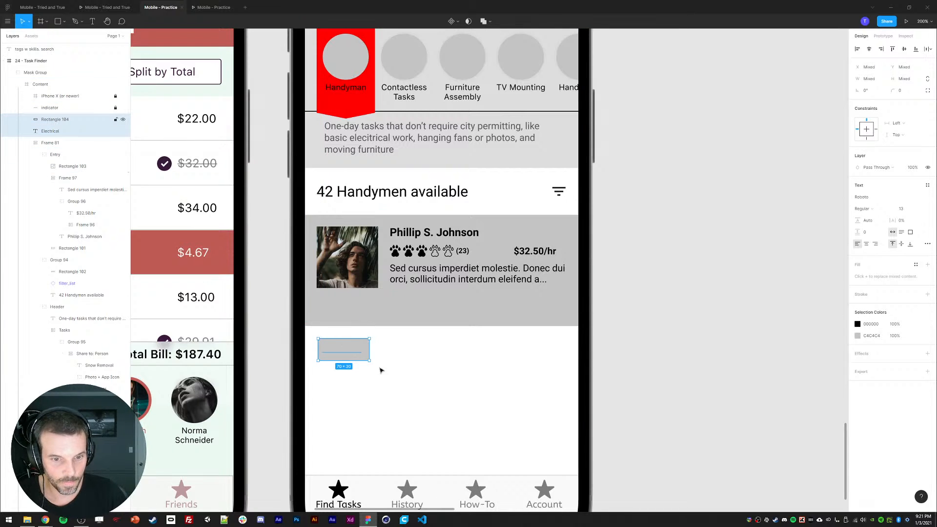
left_click(51, 131)
left_click_drag(50, 131, 51, 115)
left_click(51, 131, "shift")
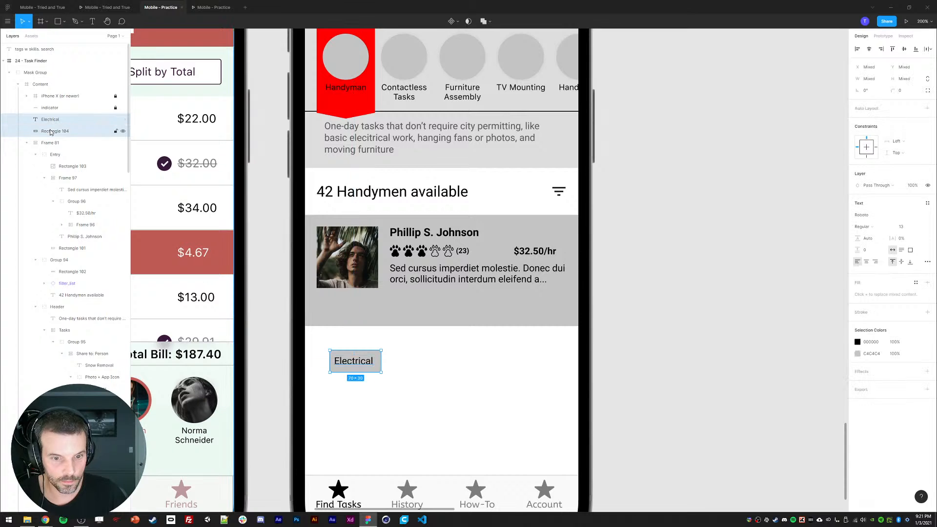
key("shift+a")
left_click(927, 143)
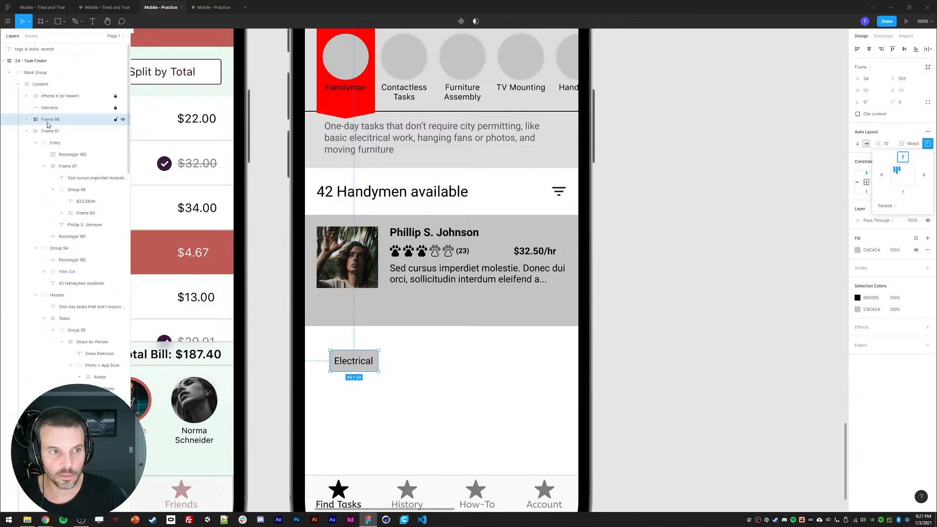
Set the "Electrical" label's font weight to Medium and its size to 10.
left_click(28, 120)
left_click(58, 130)
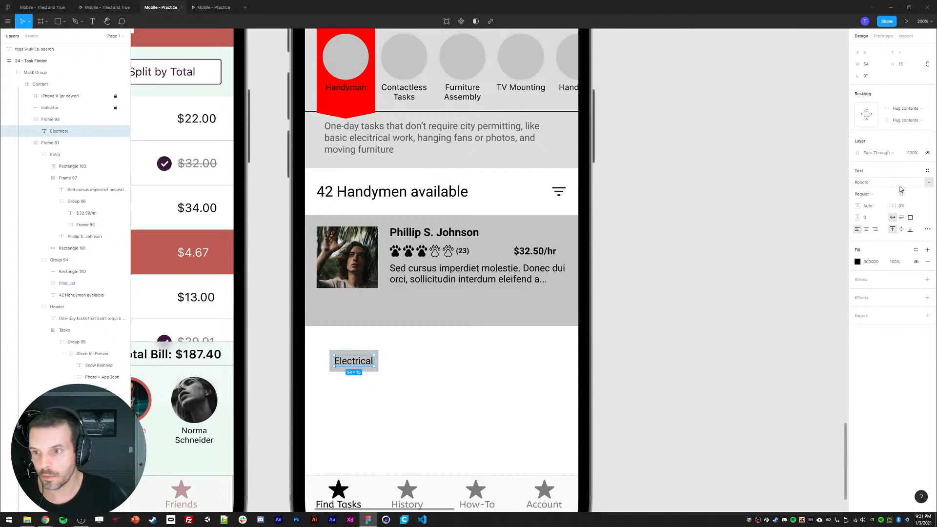
left_click(863, 194)
left_click(871, 202)
key("Escape")
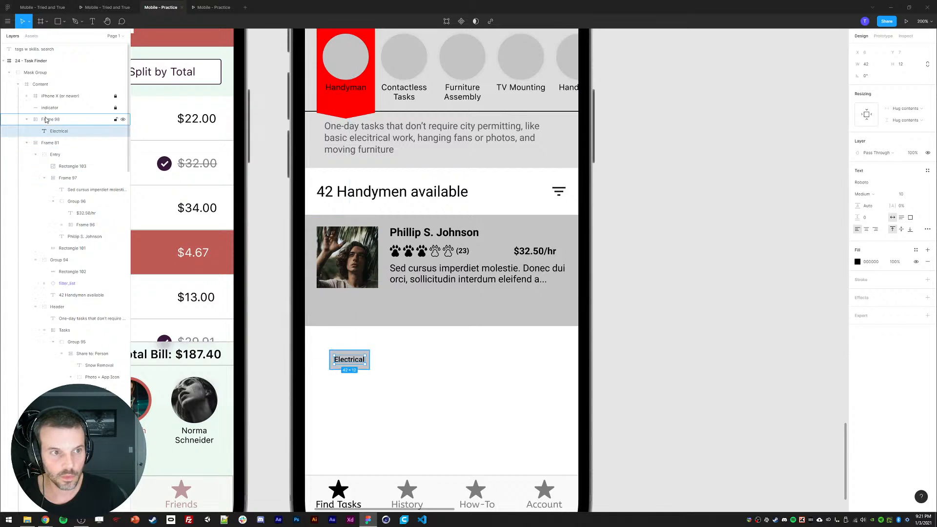
Give the "Electrical" tag a corner radius of 20, with padding of 3 at top and bottom and 8 on each side.
left_click_drag(893, 103, 894, 105)
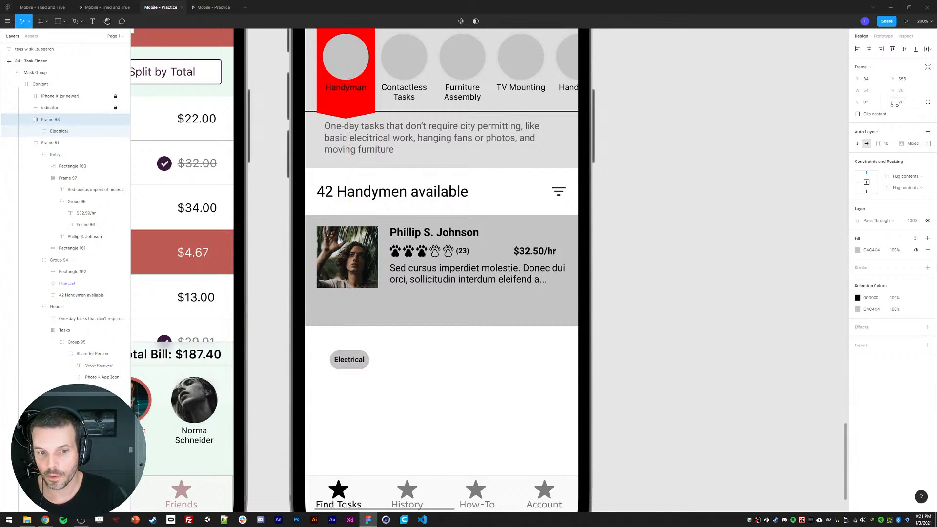
left_click(927, 143)
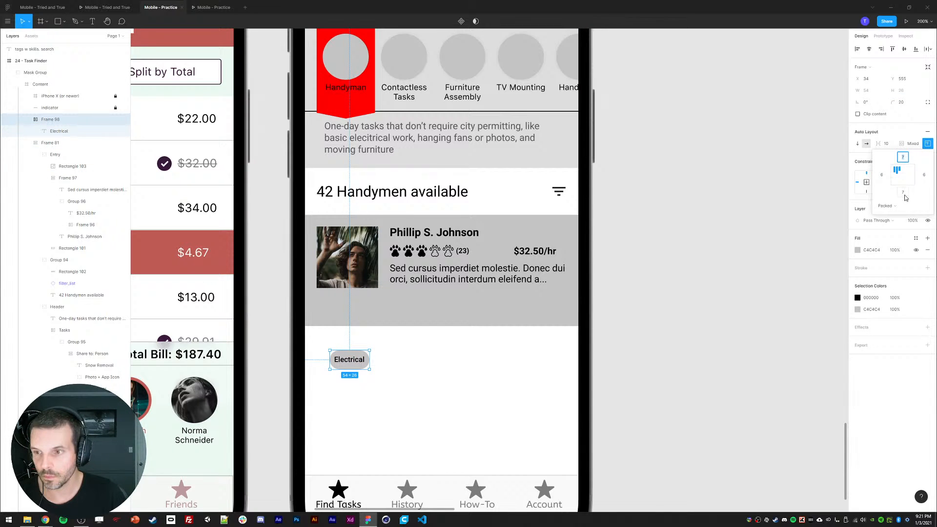
type("3")
key("Return")
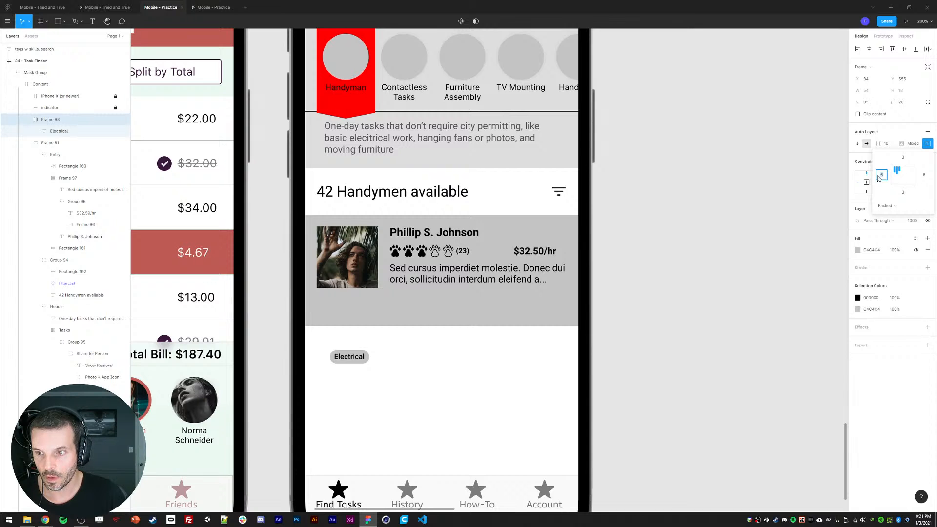
type("8")
left_click(923, 174)
type("8")
key("Return")
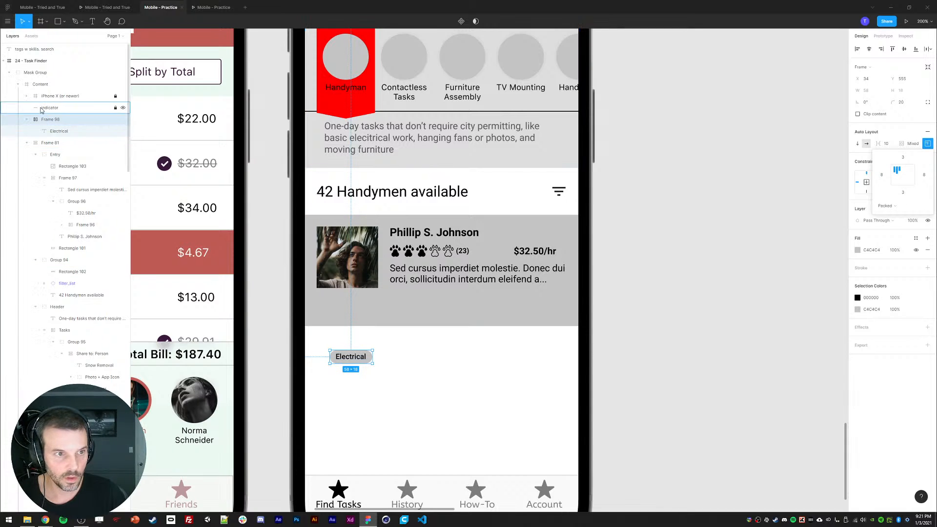
Change the "Electrical" tag's fill to black 000000 at 10% opacity.
left_click(372, 367)
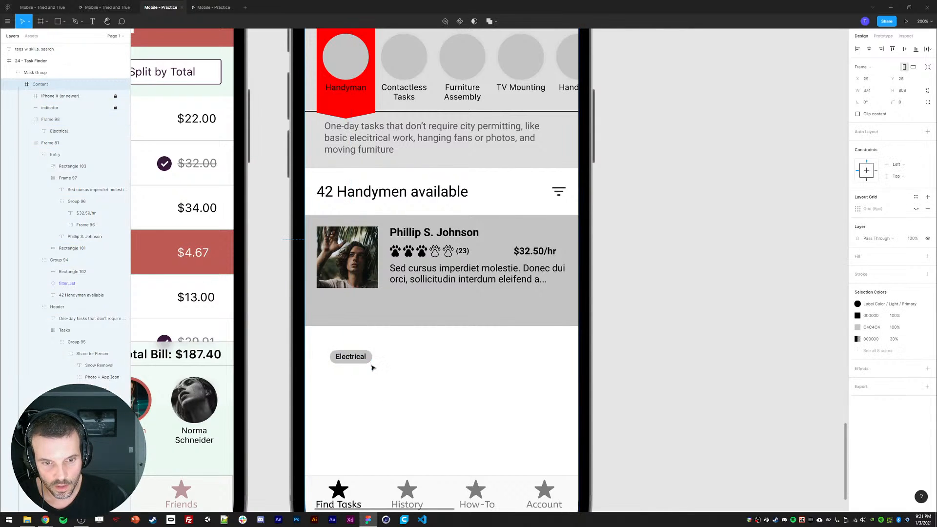
left_click(370, 362)
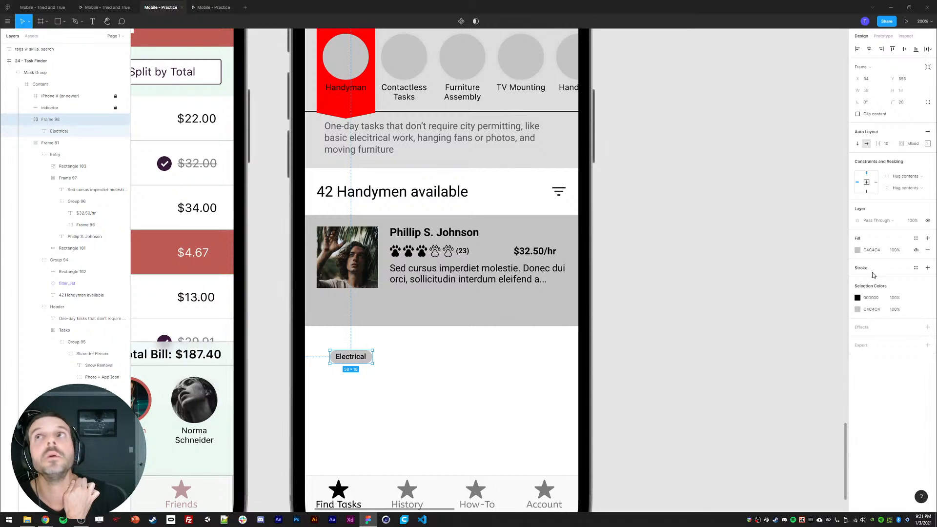
left_click(857, 250)
left_click_drag(803, 294, 709, 378)
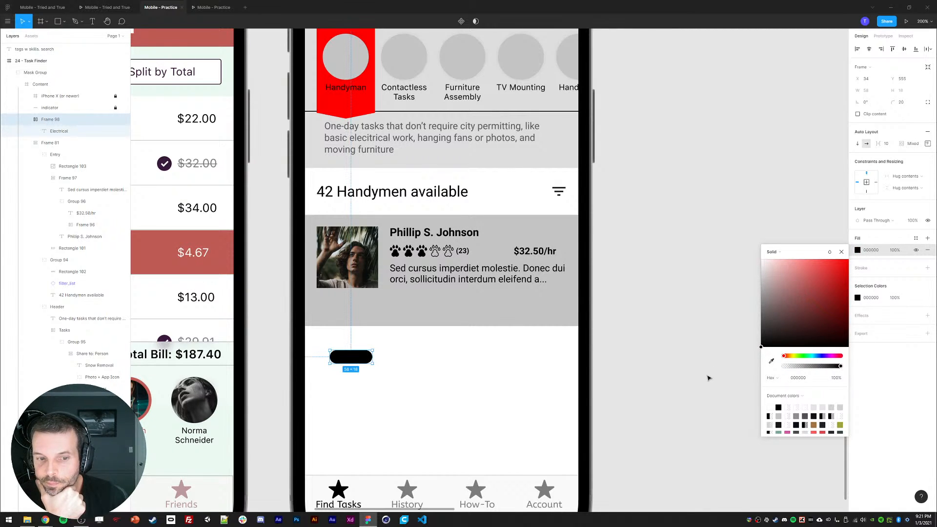
left_click_drag(794, 368, 786, 367)
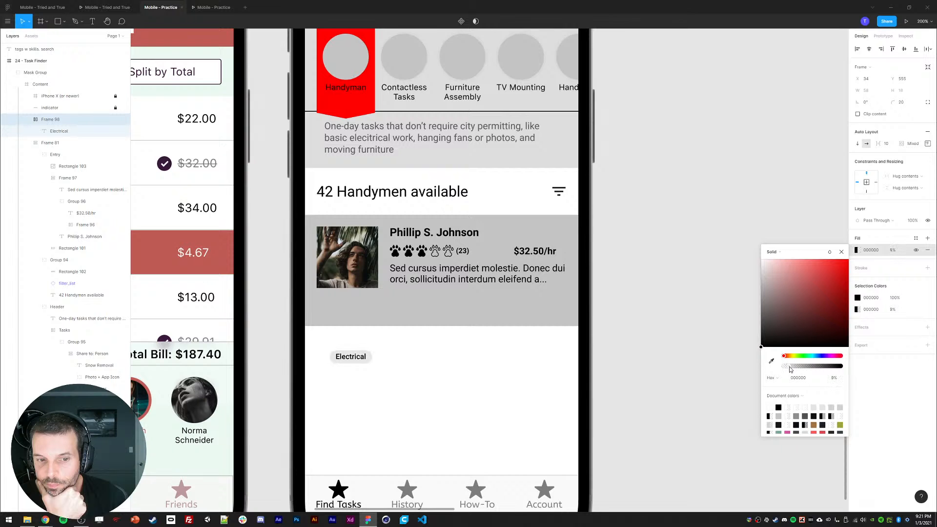
left_click(842, 252)
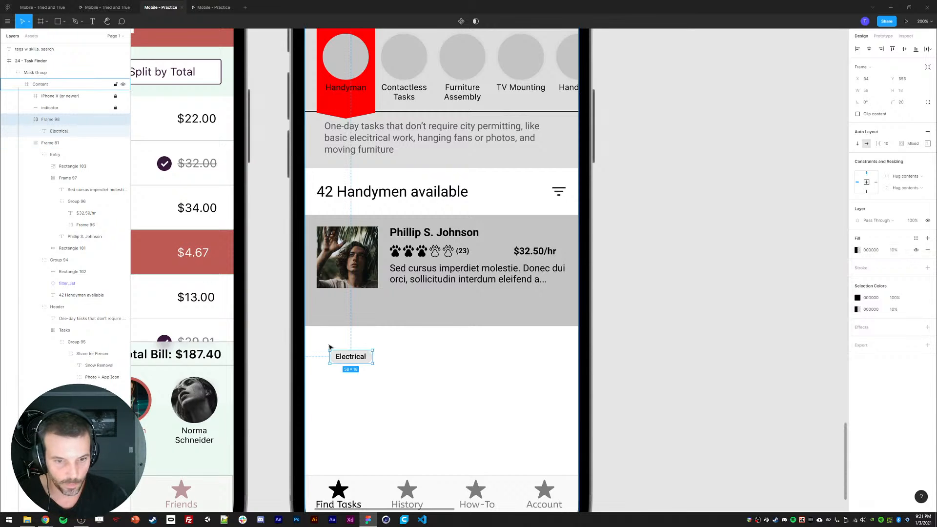
Move the "Electrical" tag into the entry's text frame beneath the description and turn it into a component.
left_click(59, 168)
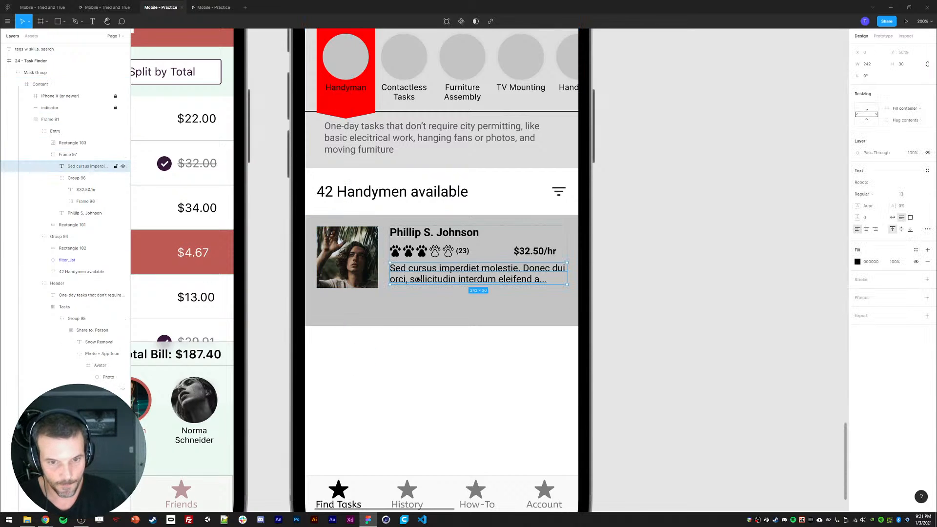
key("ctrl+v")
left_click(52, 166)
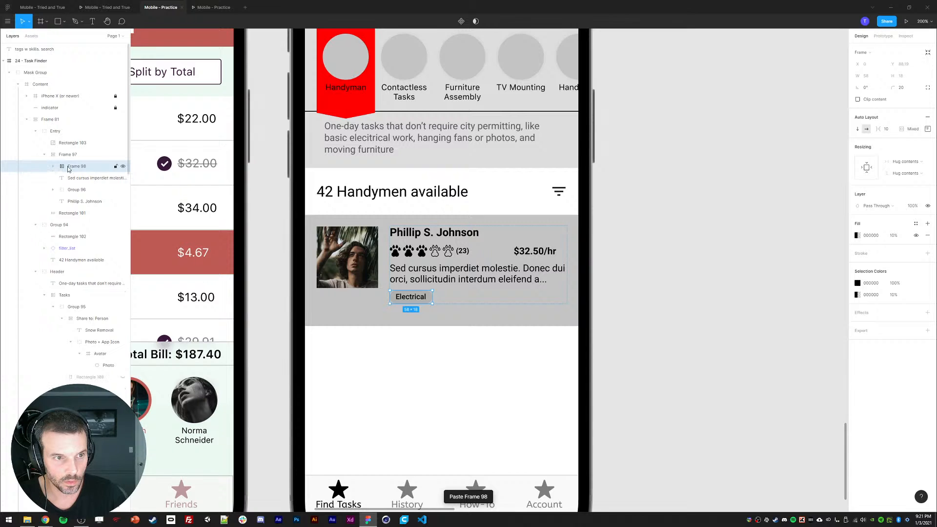
right_click(74, 168)
left_click(97, 295)
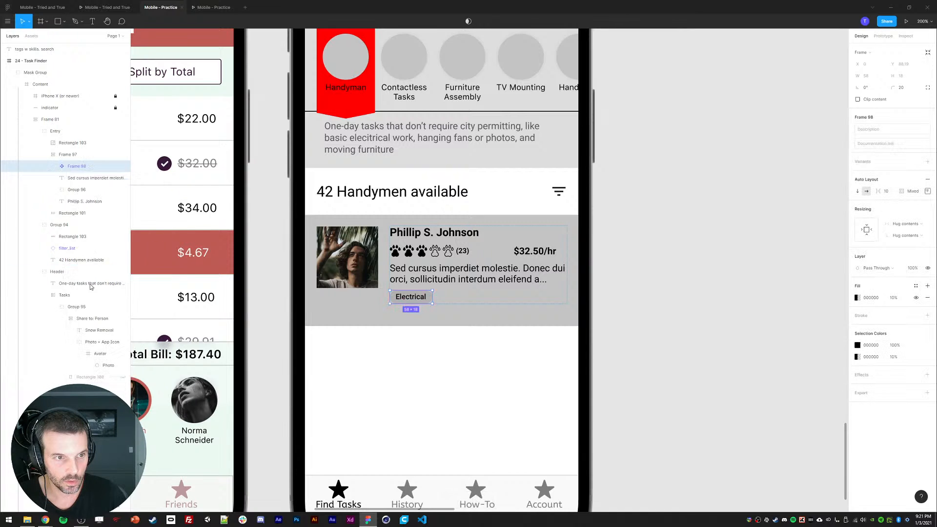
Duplicate the "Electrical" tag and wrap both tags in a horizontal auto layout frame.
key("ctrl+d")
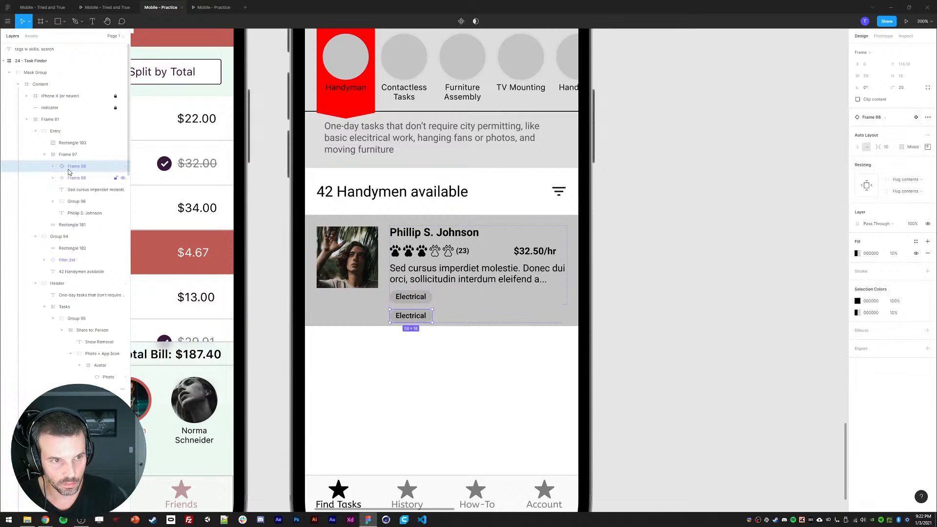
left_click(74, 180, "shift")
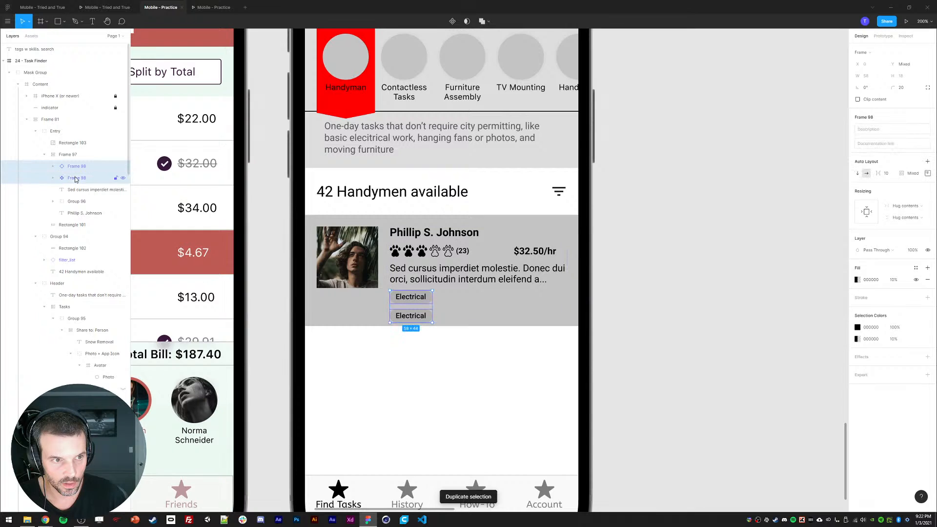
key("shift+a")
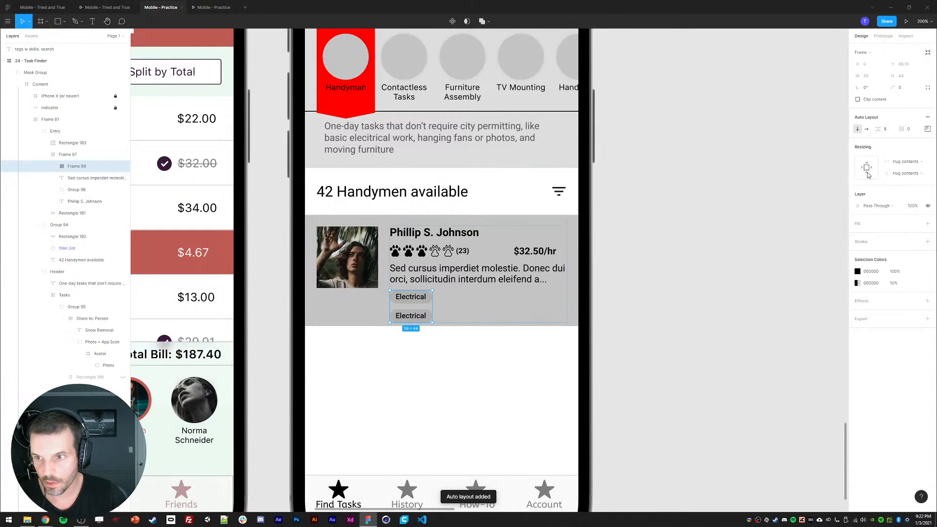
left_click(866, 131)
Duplicate a tag inside the tag row to make a third one.
left_click(52, 166)
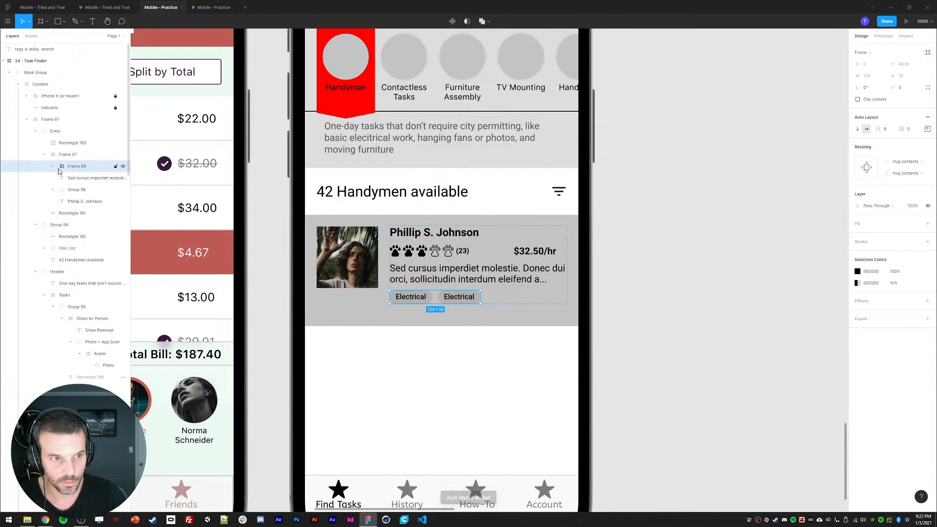
left_click(79, 179)
key("ctrl+d")
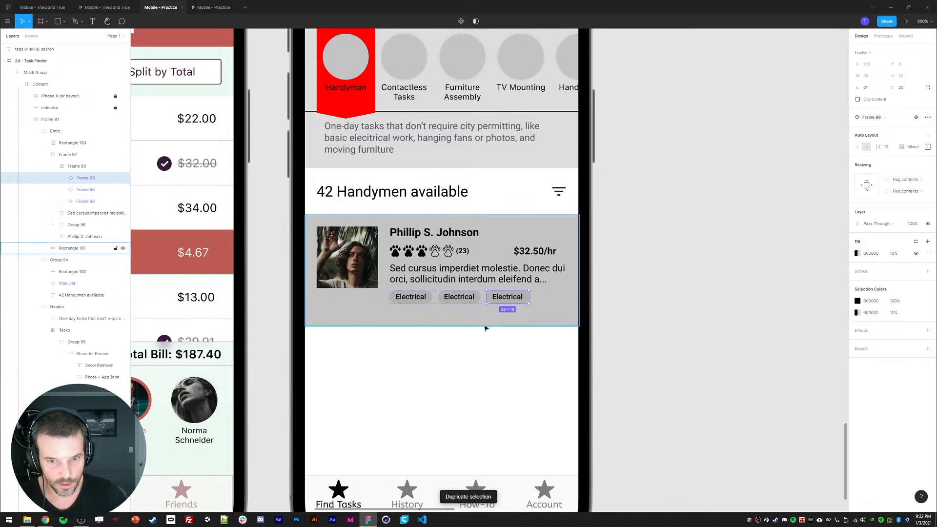
Change the second tag's text to "Woodwork" and the third tag's text to "Mopping".
double_click(444, 304)
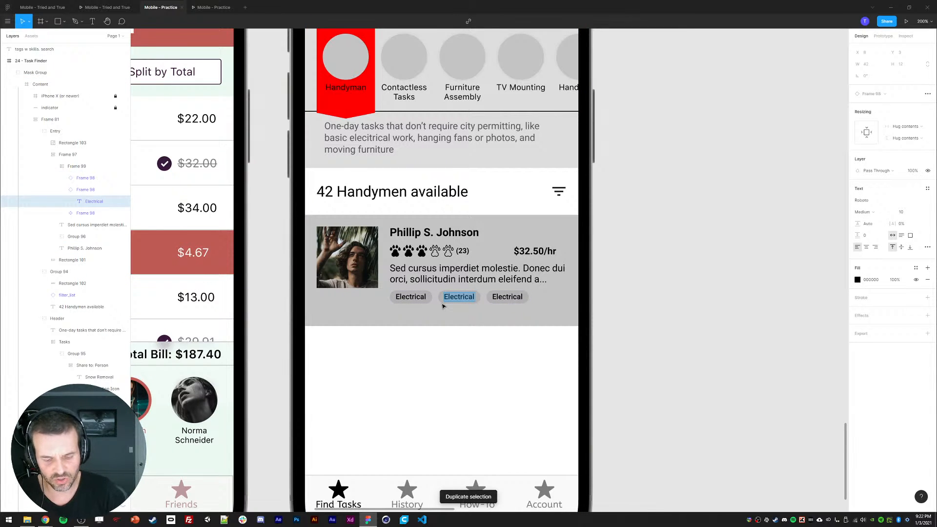
type("Woodwork")
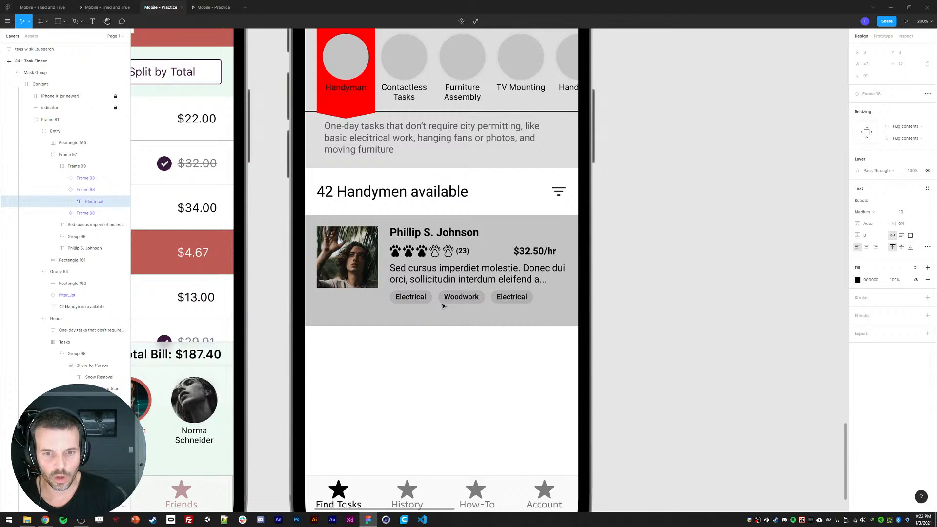
left_click(525, 299)
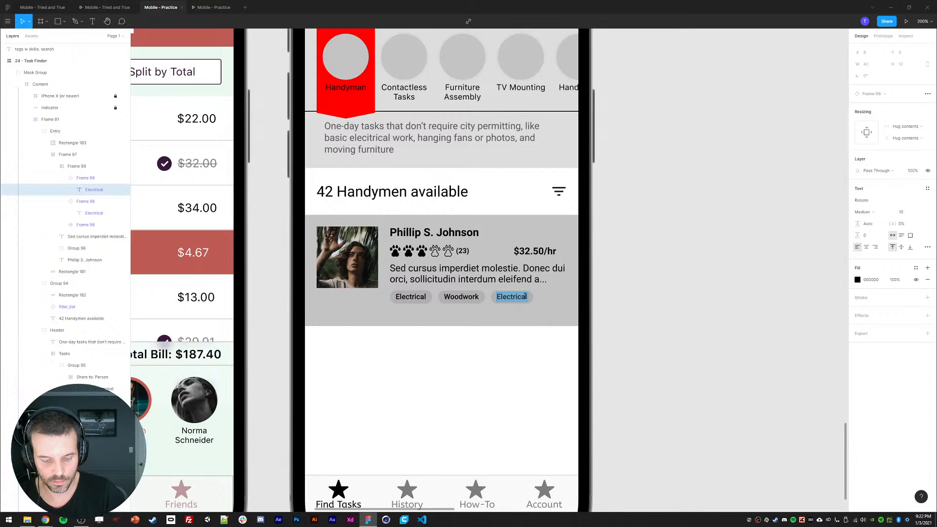
type("Mopping")
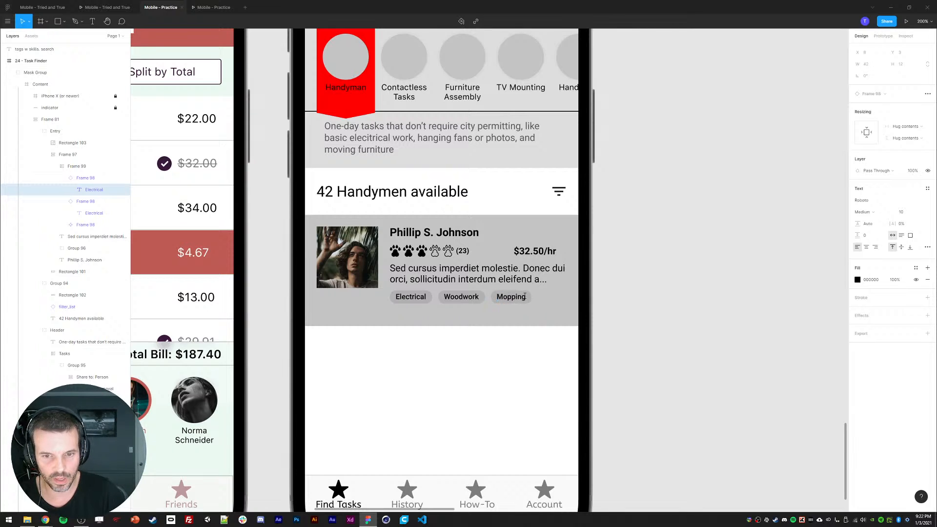
key("Escape")
Reduce the auto layout spacing between the three skill tags in the tag row by 4.
left_click(69, 169)
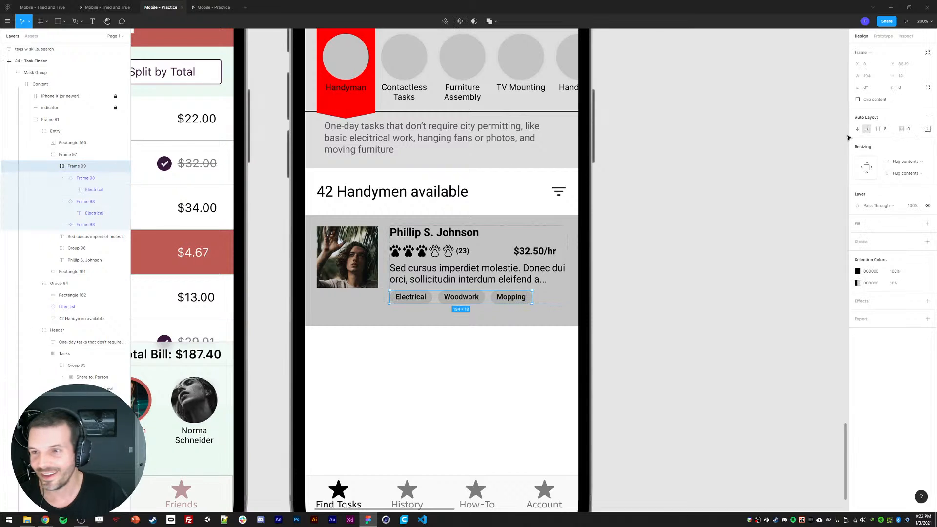
left_click(890, 132)
key("Down")
key("Down")
key("Down")
key("Down")
left_click(801, 226)
left_click_drag(782, 208, 835, 229)
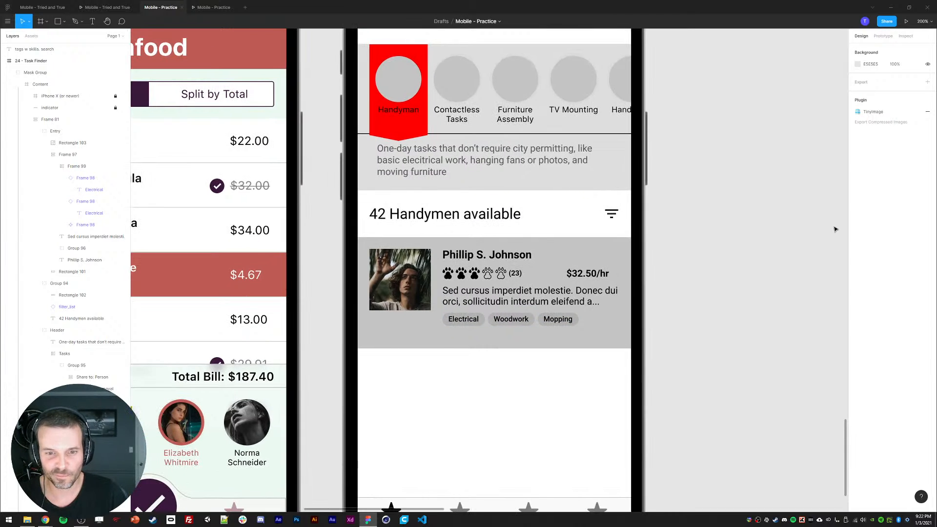
Turn the whole handyman "Entry" group, with its photo, text and tags, into a component.
key("minus")
left_click_drag(713, 313, 717, 275)
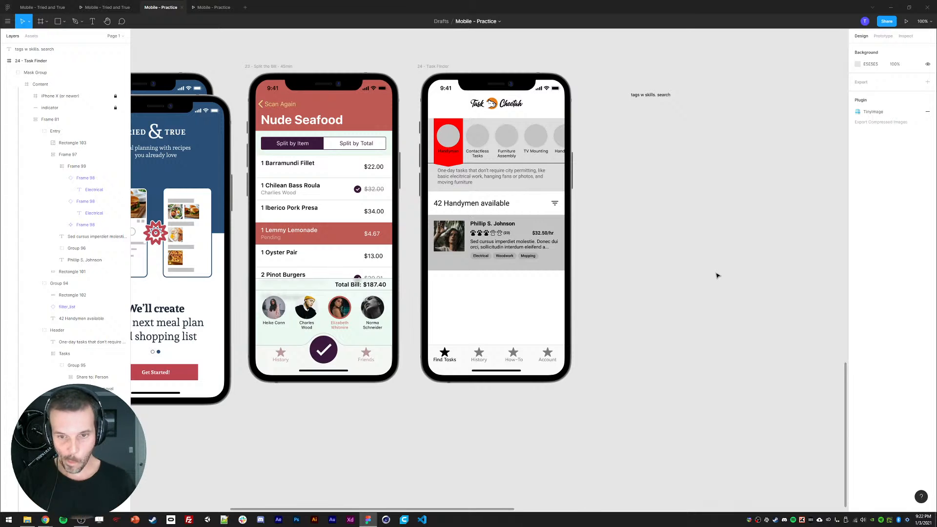
left_click(486, 236)
double_click(486, 236)
double_click(486, 236)
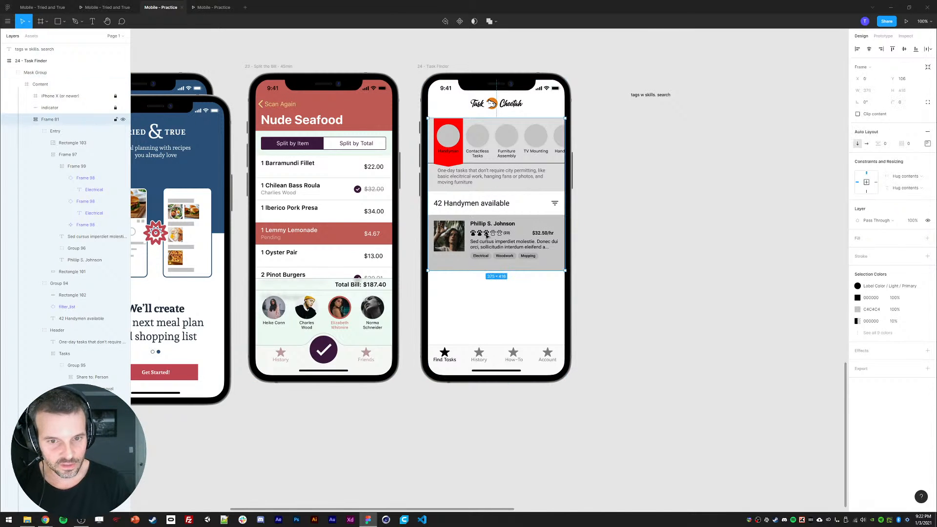
double_click(486, 235)
left_click(34, 136)
right_click(53, 130)
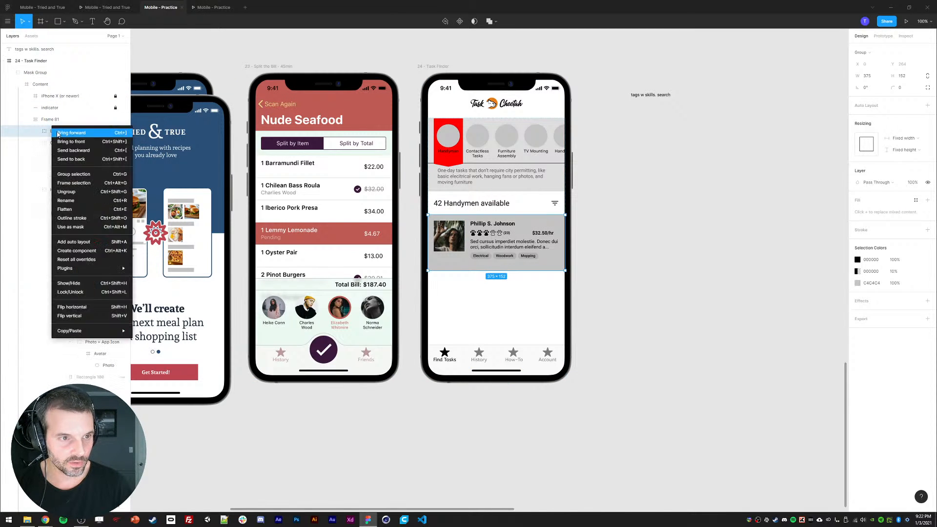
left_click(73, 250)
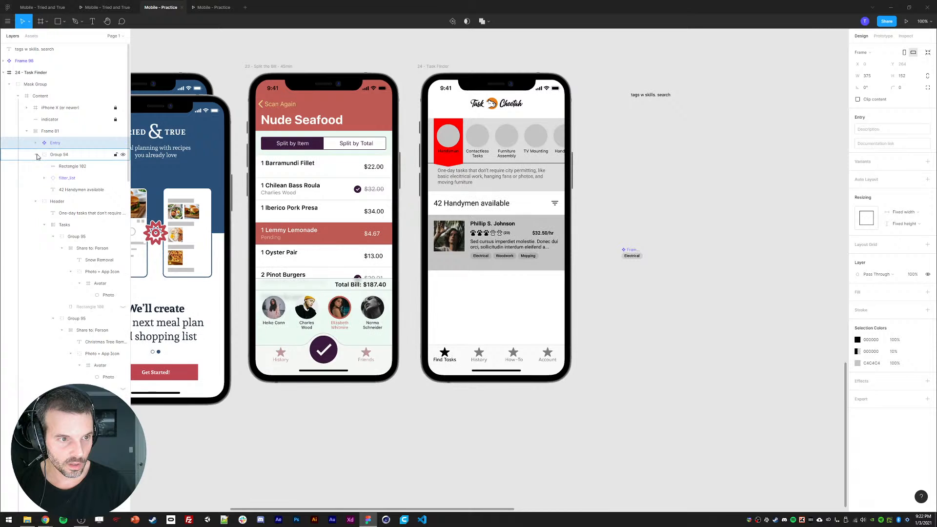
Duplicate the "Entry" component three times so the copies stack beneath it in the list.
key("ctrl+d")
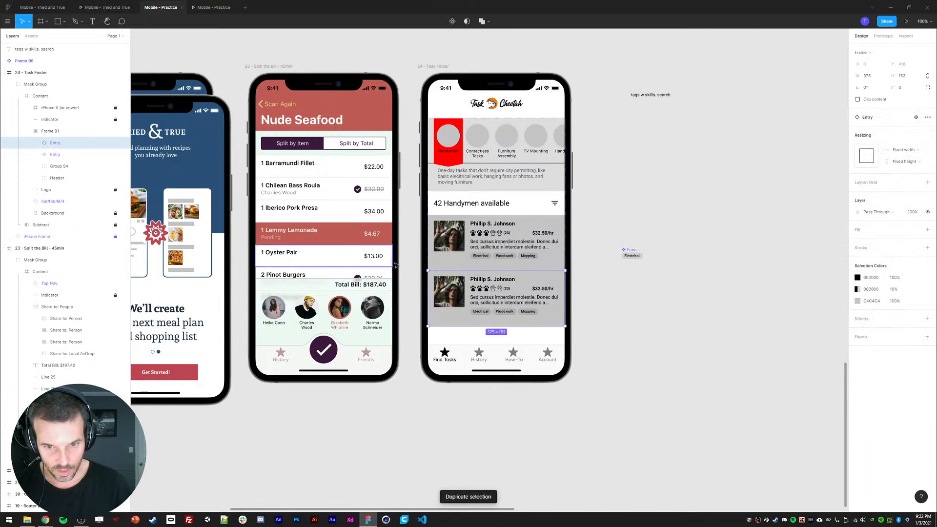
key("ctrl+d")
key("ctrl+d")
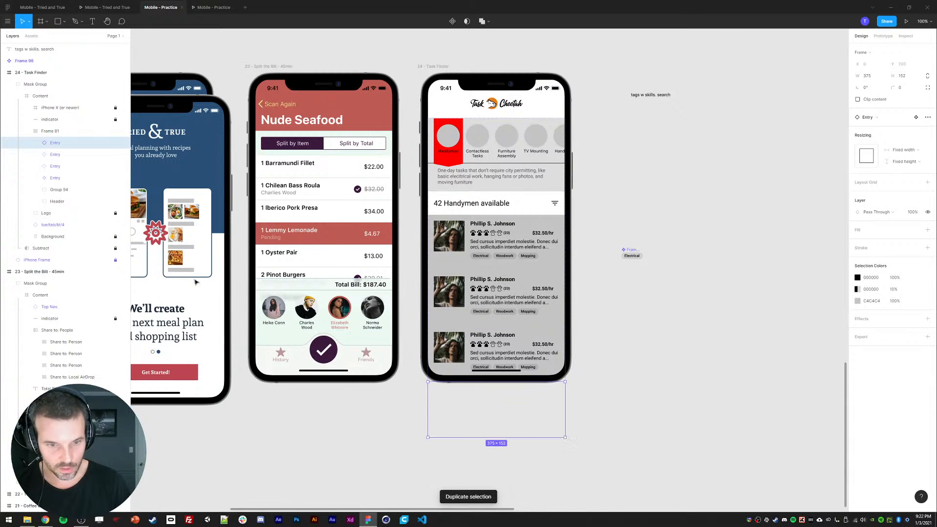
Move the frame holding the header and entries beneath the tab bar in the layer order.
left_click(27, 131)
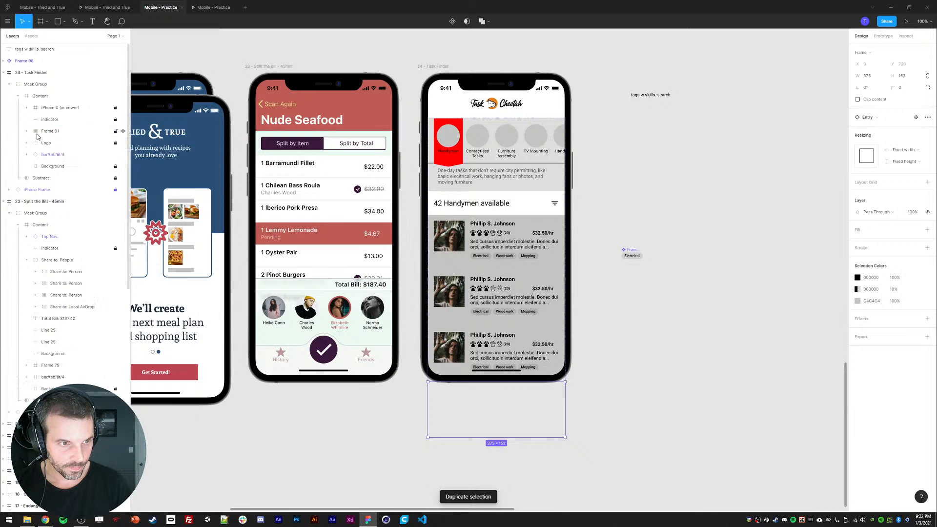
left_click_drag(39, 133, 48, 160)
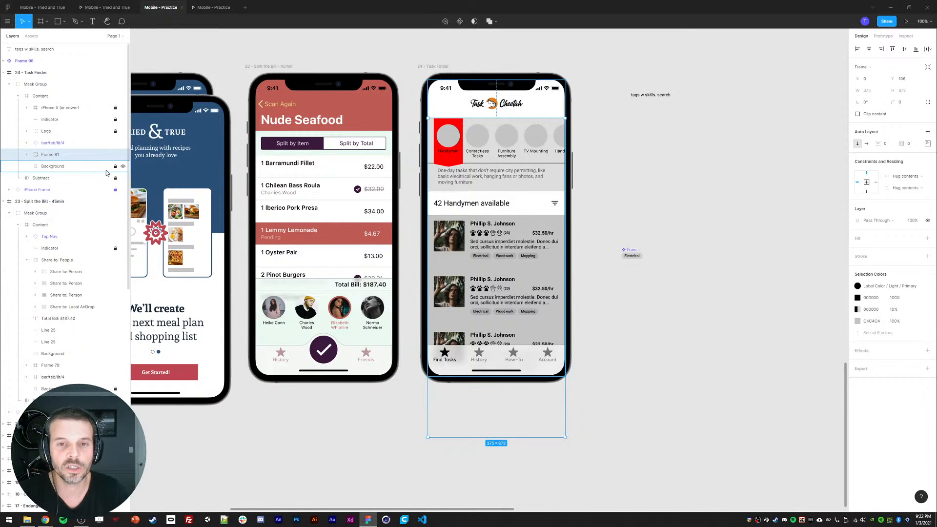
left_click(41, 98)
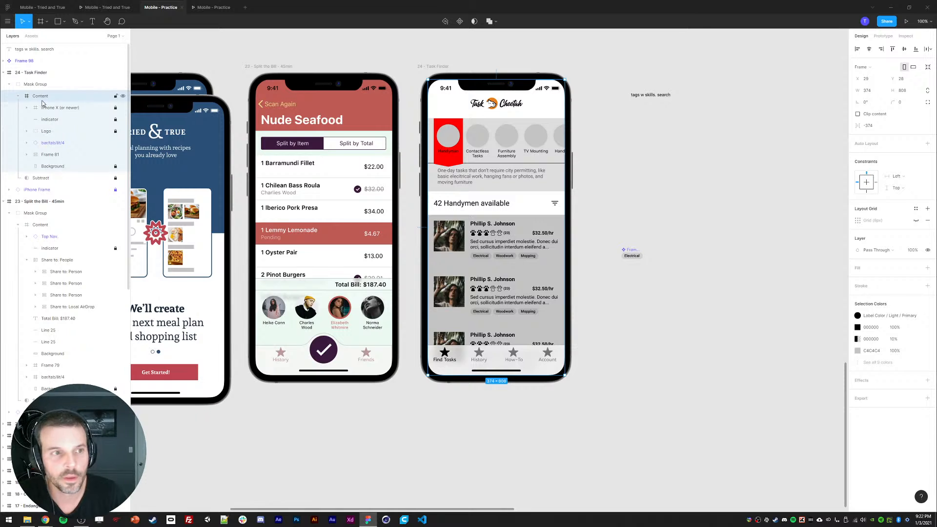
left_click(45, 131)
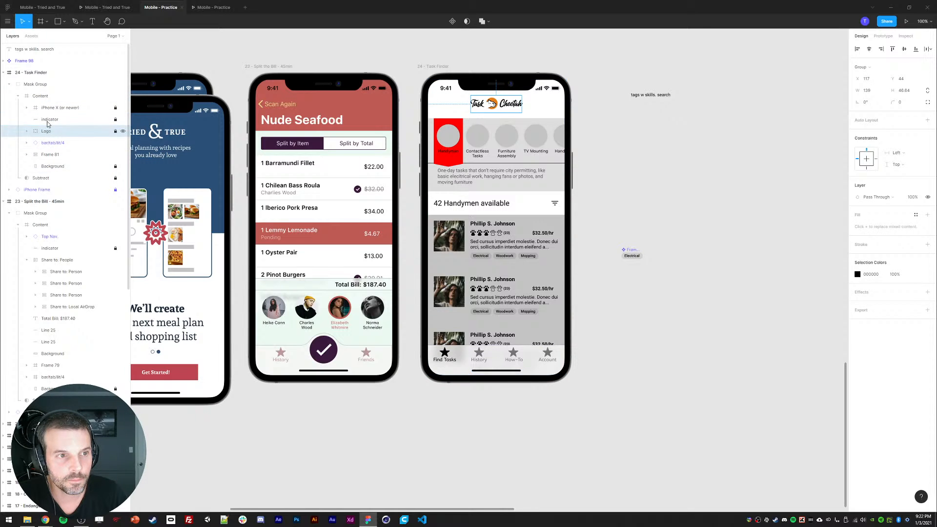
Set the overflow behavior of the frame holding the header and entries to vertical scrolling.
left_click(47, 155)
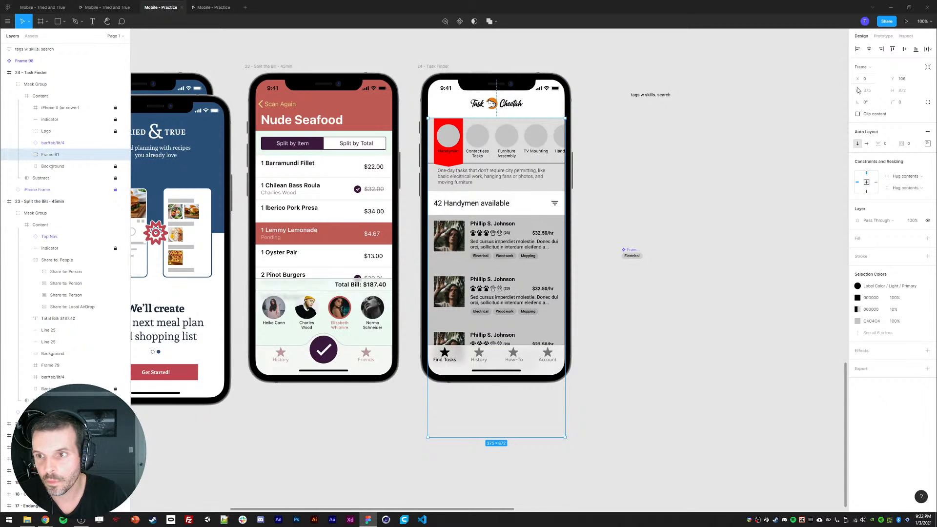
left_click(881, 36)
left_click(875, 81)
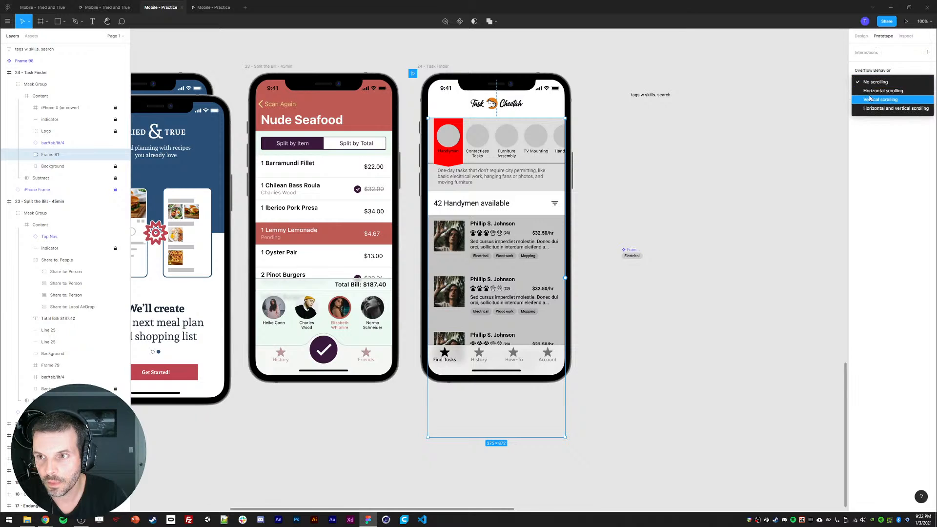
left_click(872, 99)
left_click(864, 37)
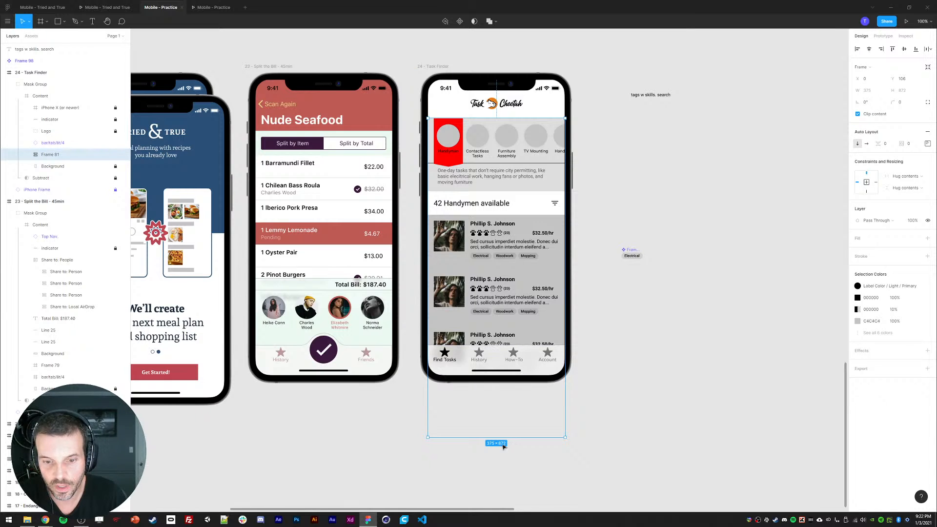
Shorten the scrolling frame to the top of the tab bar and set its height to 620.
left_click_drag(502, 437, 515, 345)
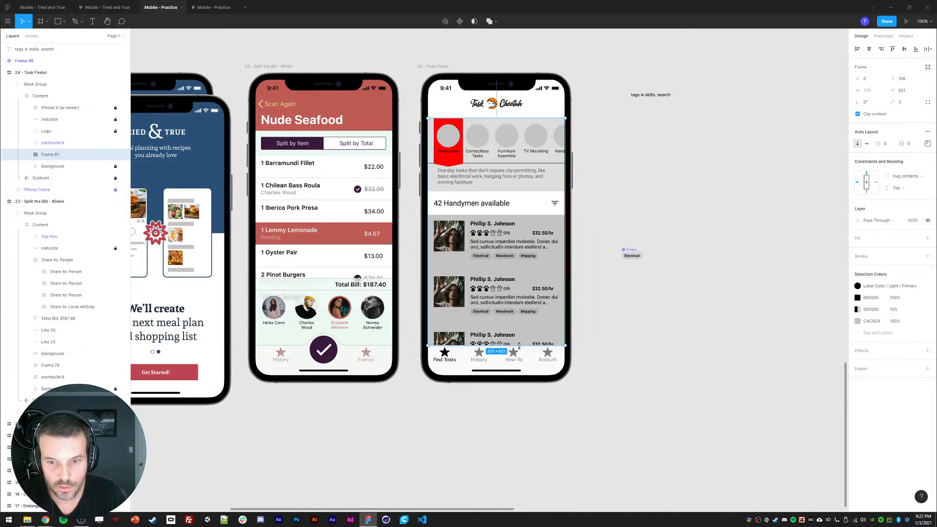
left_click(901, 91)
type("620")
key("Return")
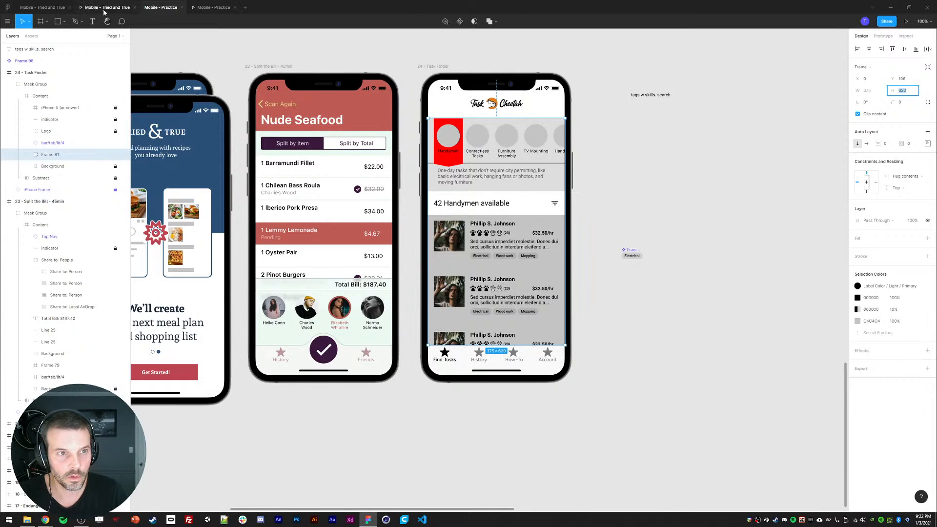
Test the Task Finder's vertical scrolling and category row in the prototype preview, and close the preview.
left_click(219, 8)
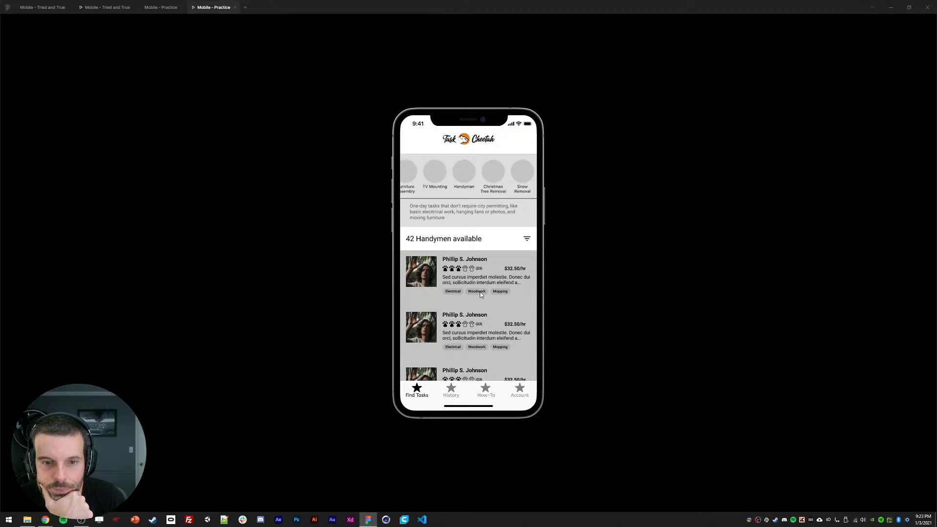
scroll(505, 180, "down", 1)
left_click_drag(443, 180, 482, 188)
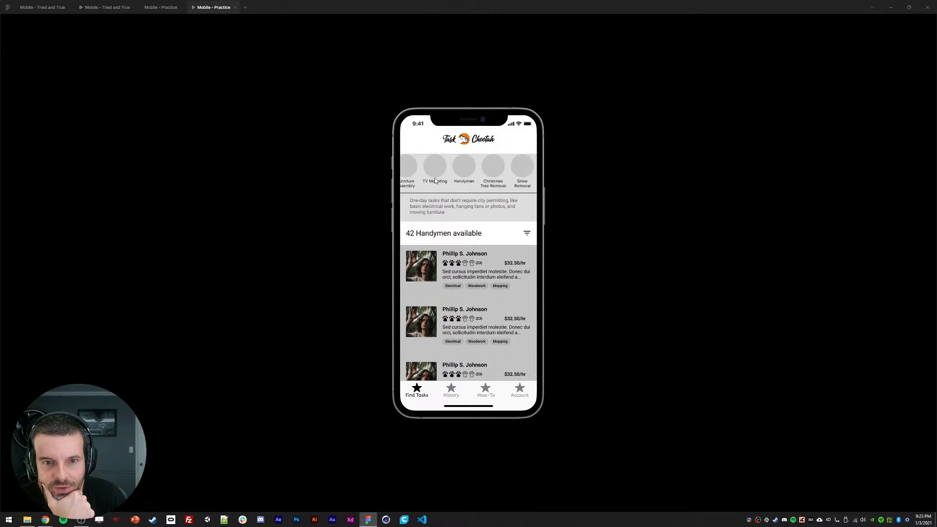
scroll(451, 202, "down", 3)
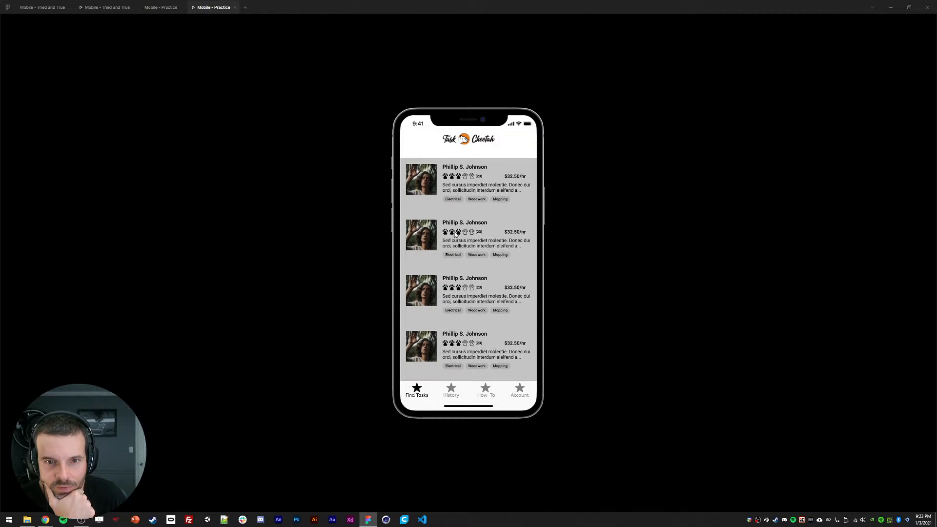
left_click_drag(460, 242, 451, 360)
left_click_drag(433, 291, 430, 224)
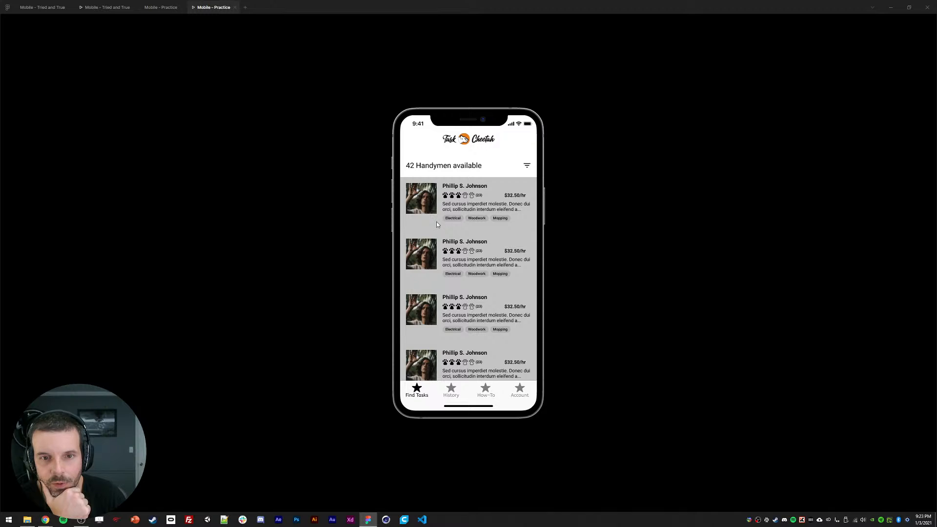
left_click_drag(435, 224, 438, 168)
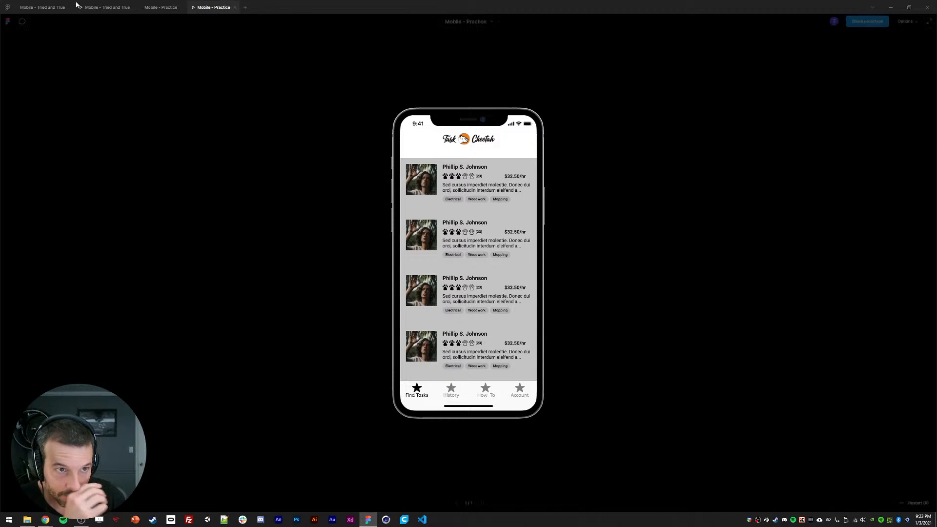
left_click(235, 7)
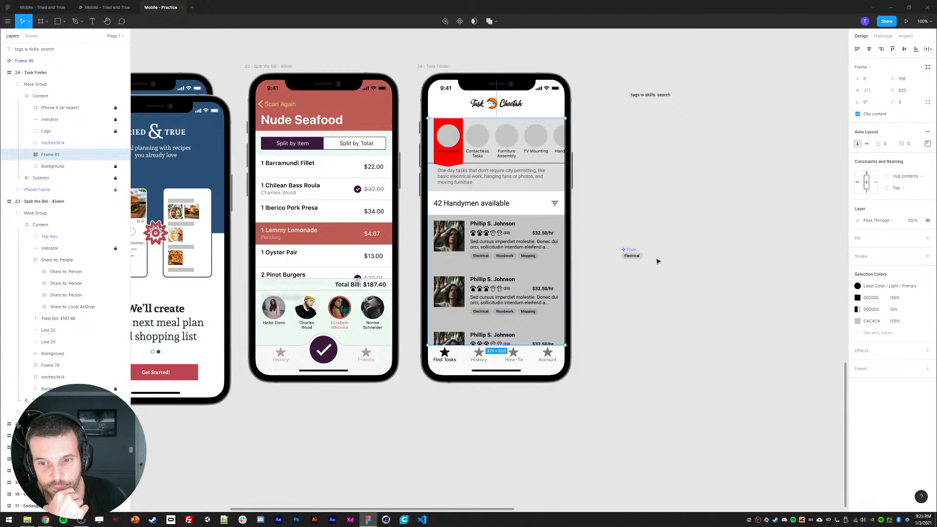
Replace the photos in the second and third handyman entries using the User Profile plugin.
left_click(632, 242)
left_click(626, 246)
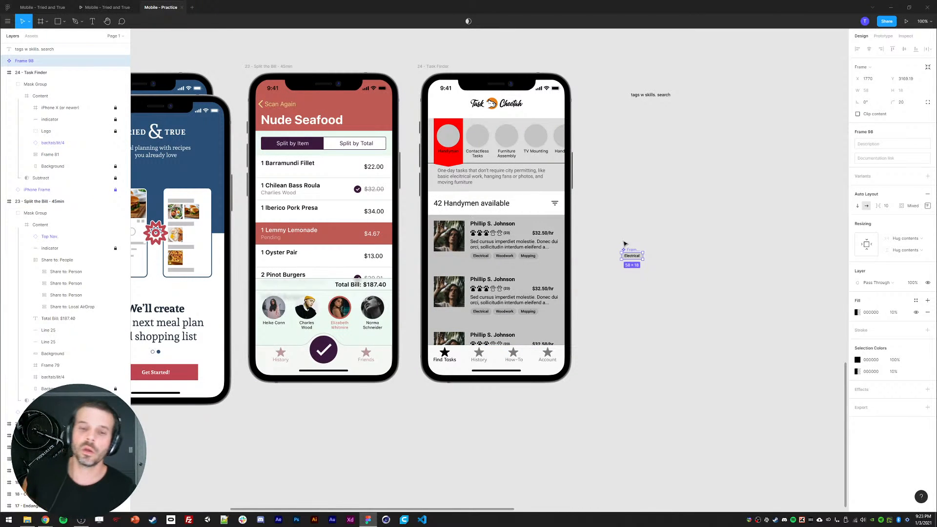
left_click(446, 296, "ctrl")
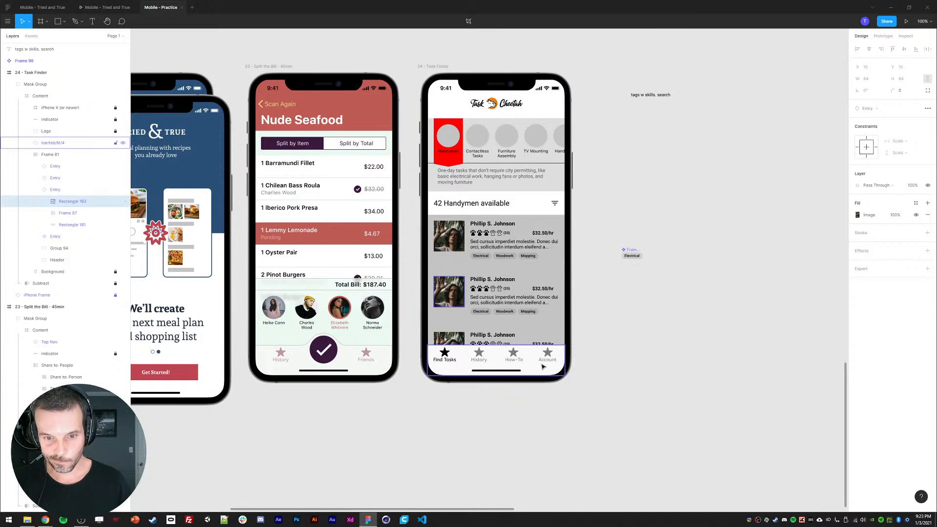
key("ctrl+alt+p")
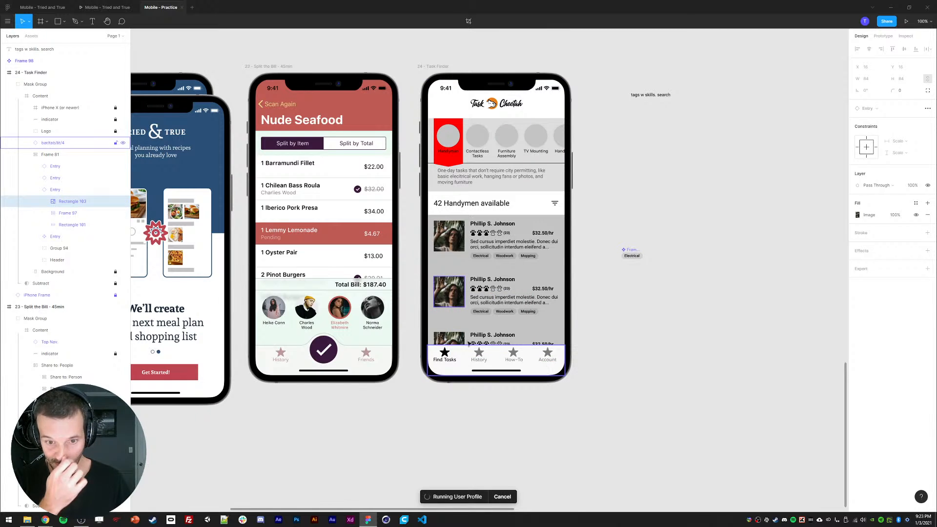
left_click(444, 340, "ctrl")
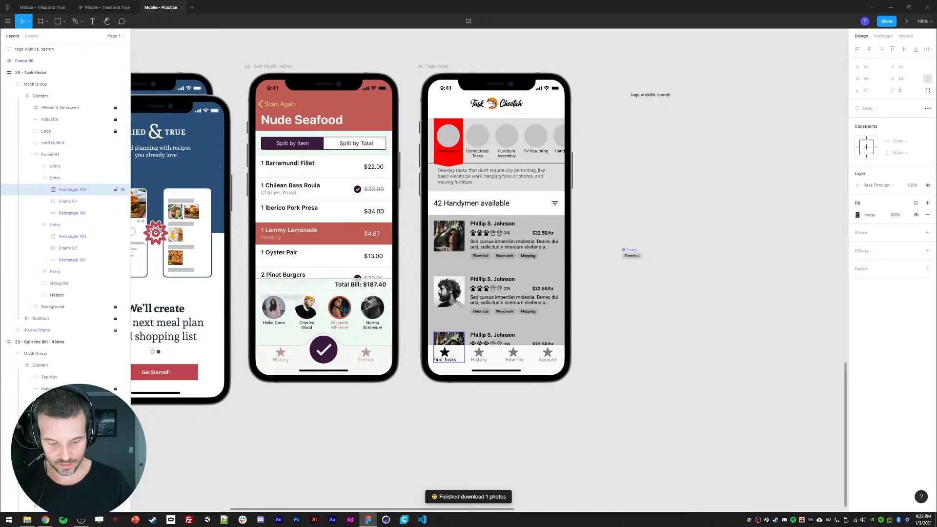
key("ctrl+alt+p")
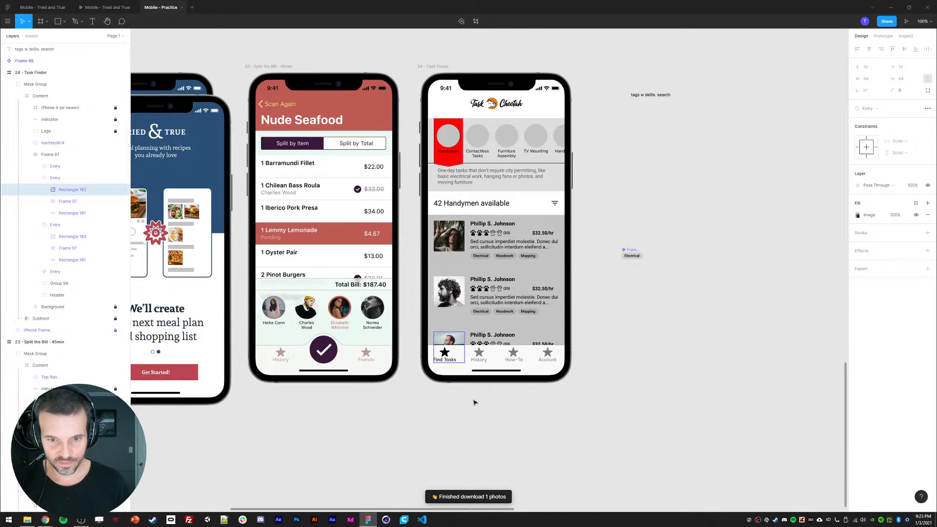
Switch to Chrome, go back to the Fake Name Generator page and copy the generated full name.
left_click(45, 519)
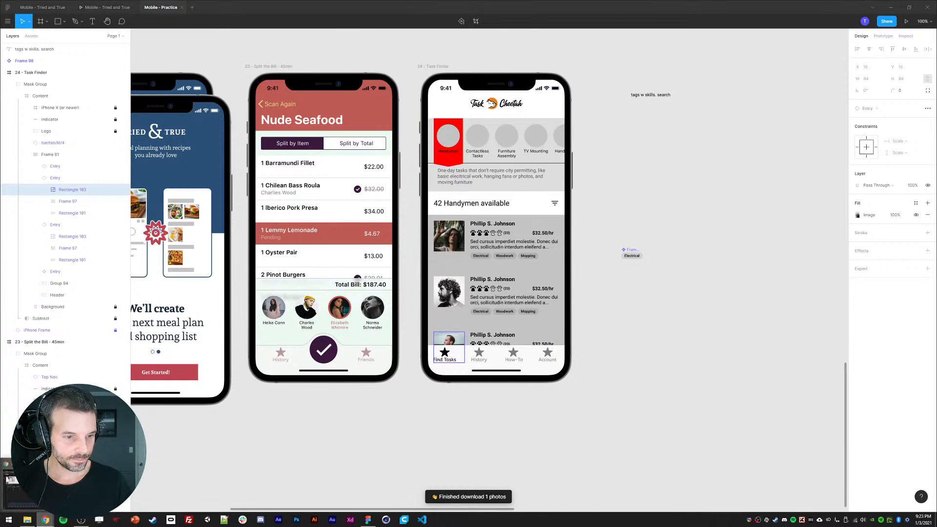
left_click(47, 26)
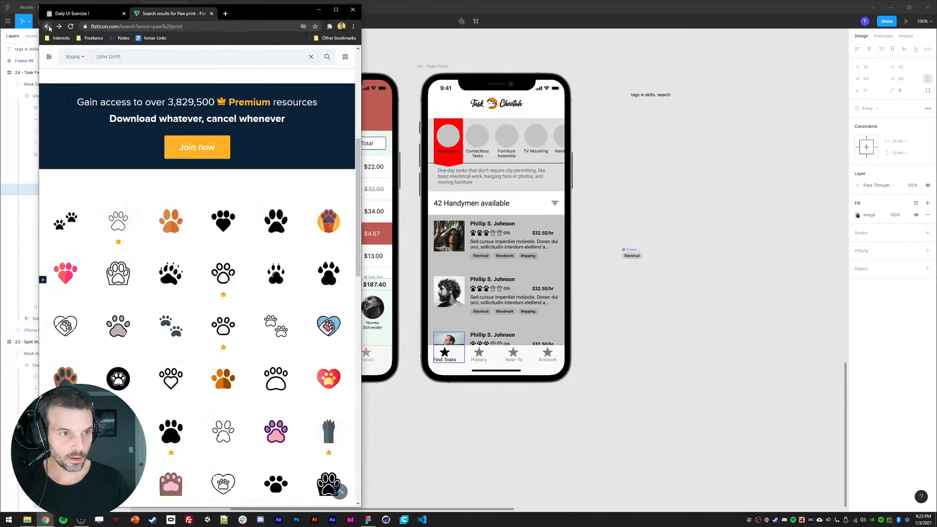
left_click(48, 26)
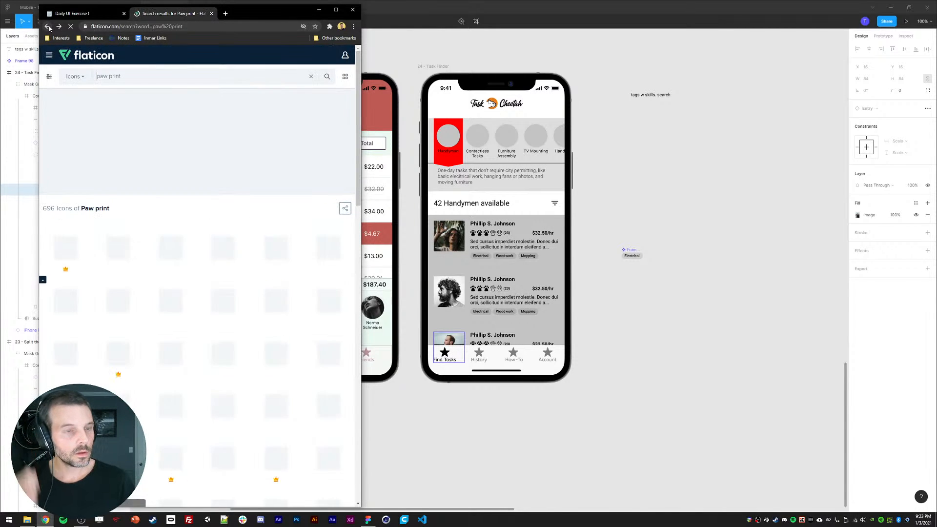
left_click(47, 27)
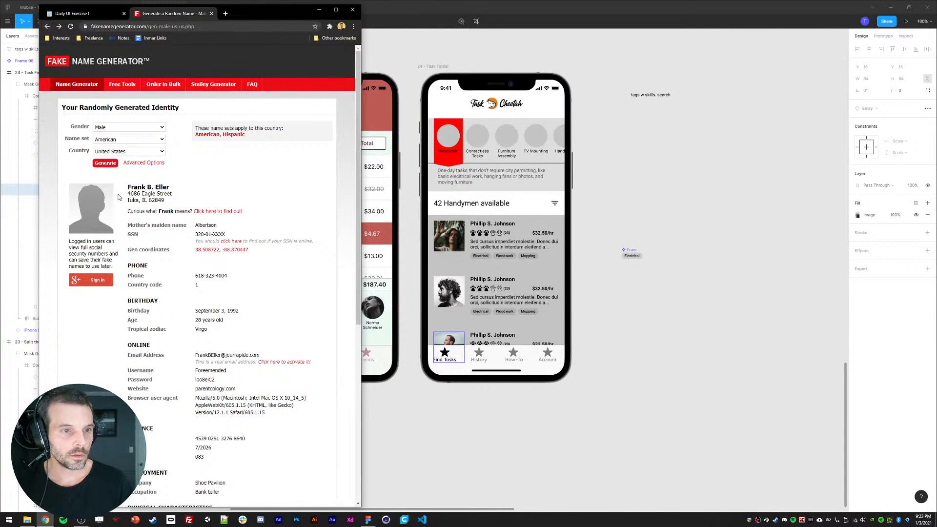
left_click_drag(126, 189, 176, 190)
key("ctrl+c")
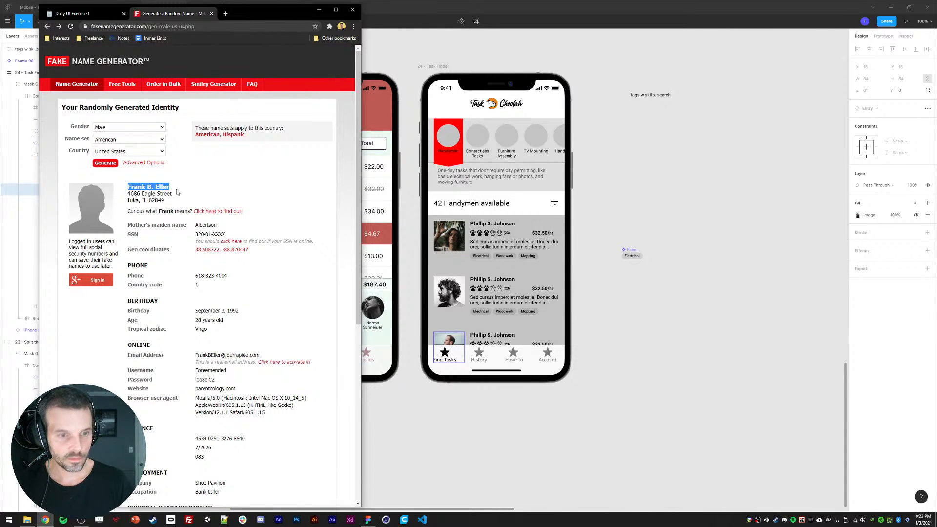
Switch to Figma and replace the handyman's name in the second entry with the copied name.
left_click(489, 280, "ctrl")
double_click(488, 280)
key("ctrl+v")
key("Escape")
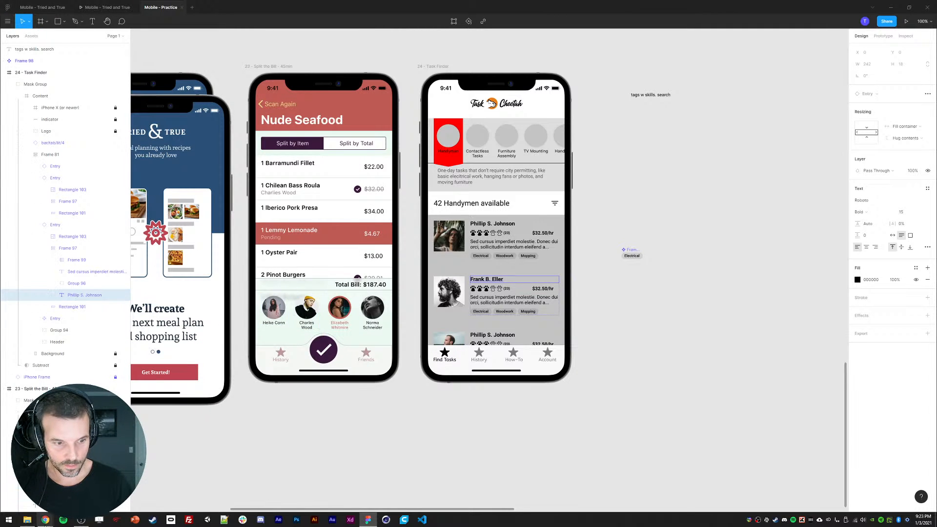
Switch to Chrome, generate another random male identity and copy its full name.
key("alt+Tab")
left_click(105, 163)
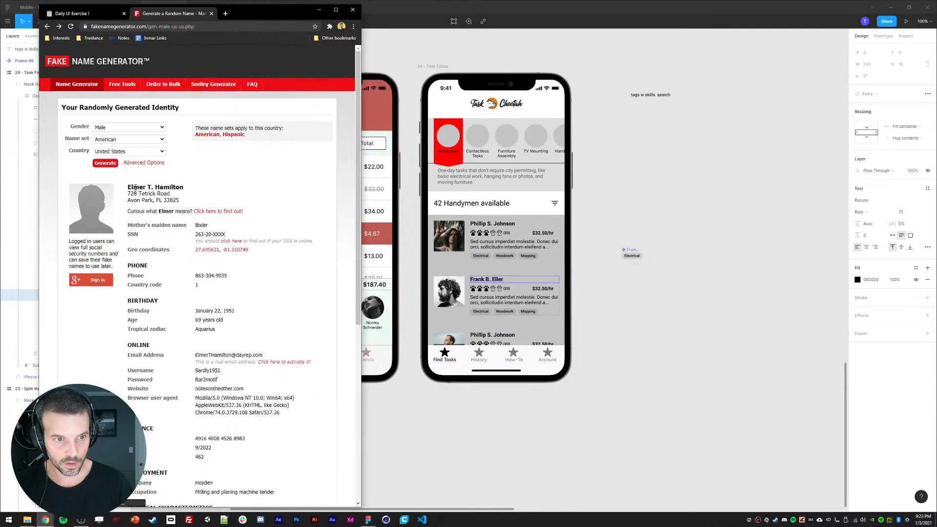
double_click(136, 187)
triple_click(163, 191)
key("ctrl+c")
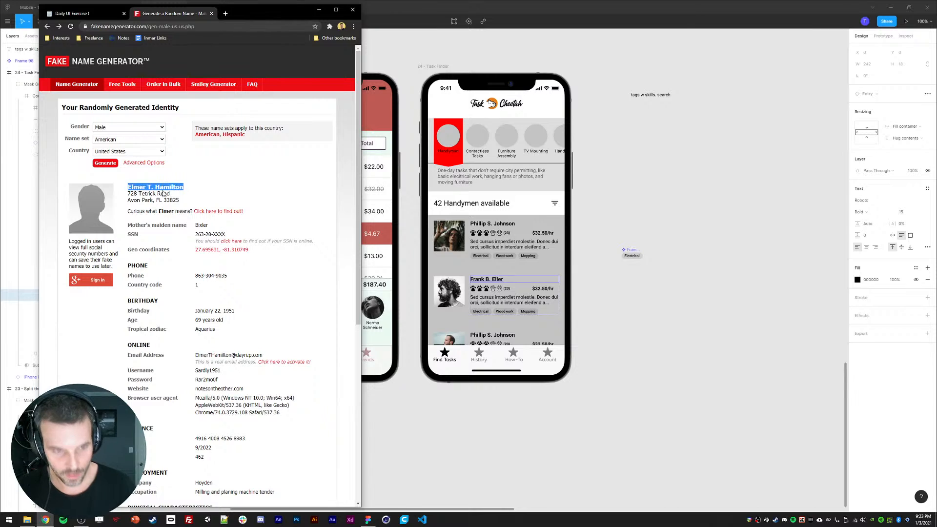
Switch to Figma, replace the third entry's name with the copied one and remove its trailing line break.
left_click(497, 335, "ctrl")
double_click(496, 336)
key("ctrl+v")
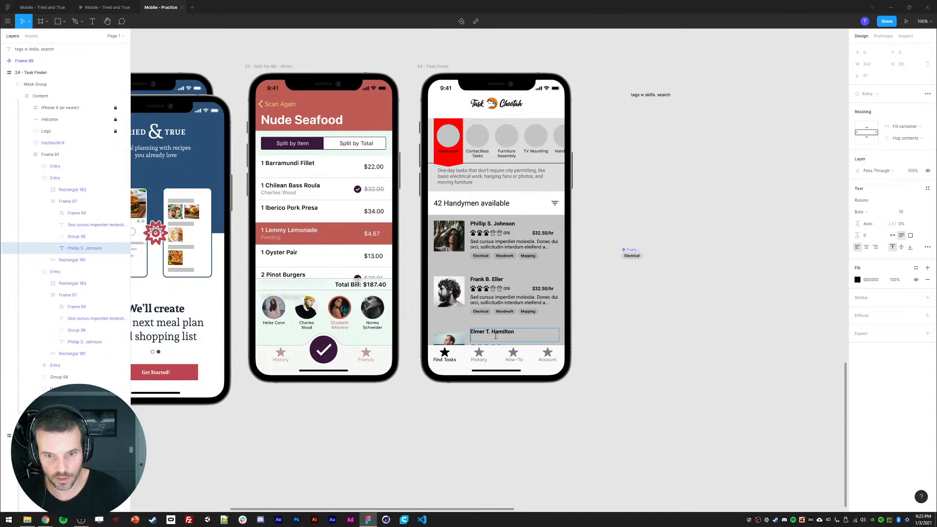
key("Escape")
double_click(506, 335)
left_click(516, 337)
key("BackSpace")
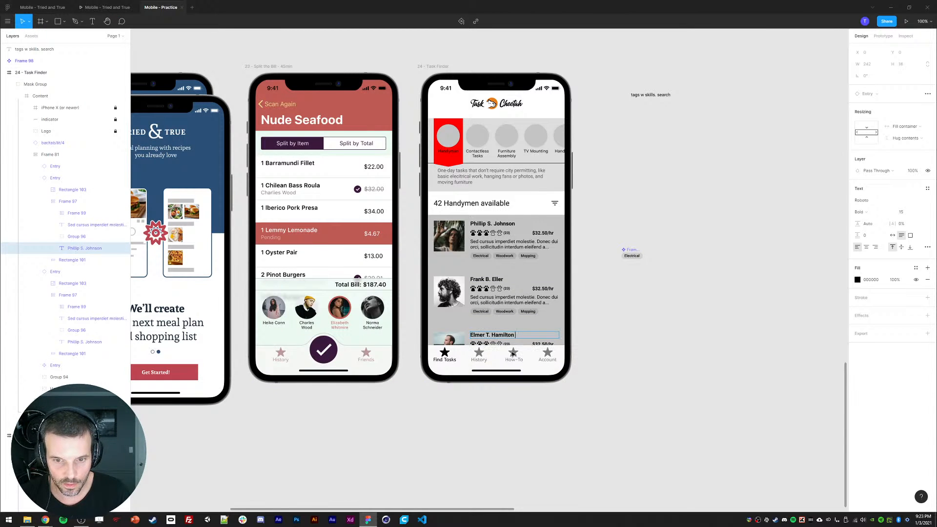
key("Escape")
Collapse the expanded Entry layers inside Frame 91 and clear the selection.
left_click(44, 201)
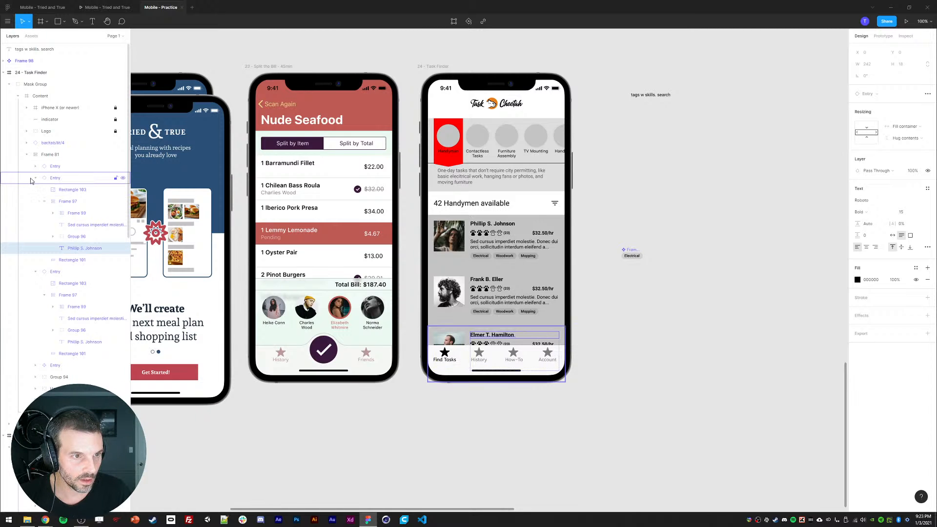
left_click(36, 178)
left_click(52, 168)
left_click(35, 189)
key("Escape")
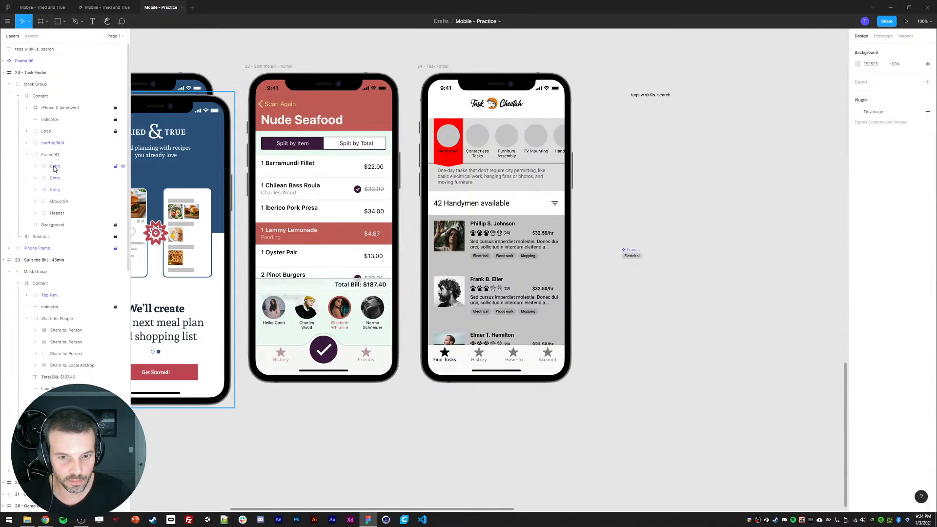
Change the number of available handymen in the list heading to 4.
double_click(442, 205, "ctrl")
key("Right")
key("BackSpace")
key("BackSpace")
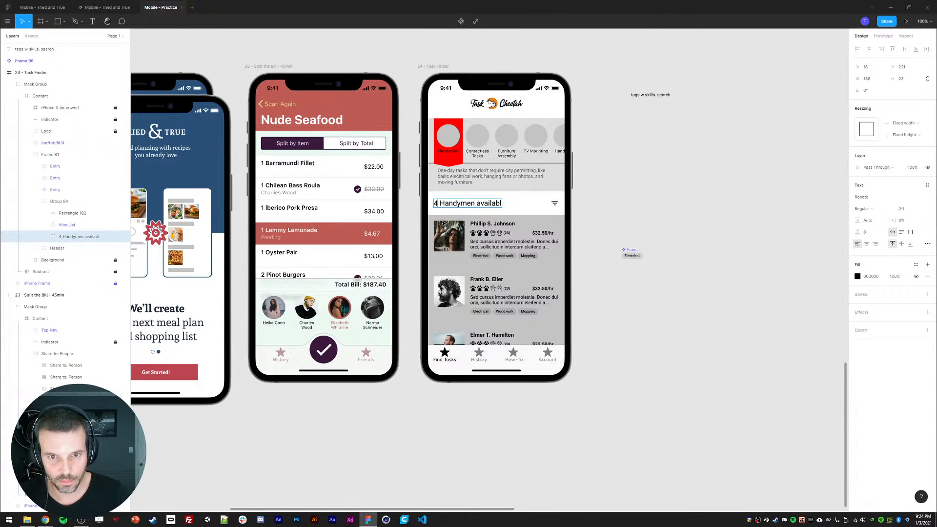
key("Escape")
double_click(497, 204)
left_click(500, 205)
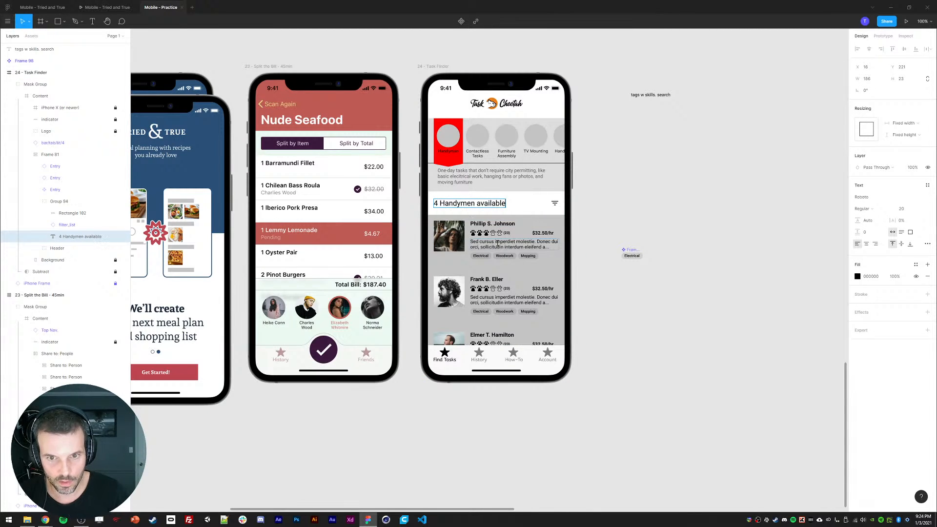
Reword the list heading to read "4 Handymen Around You".
type("in your")
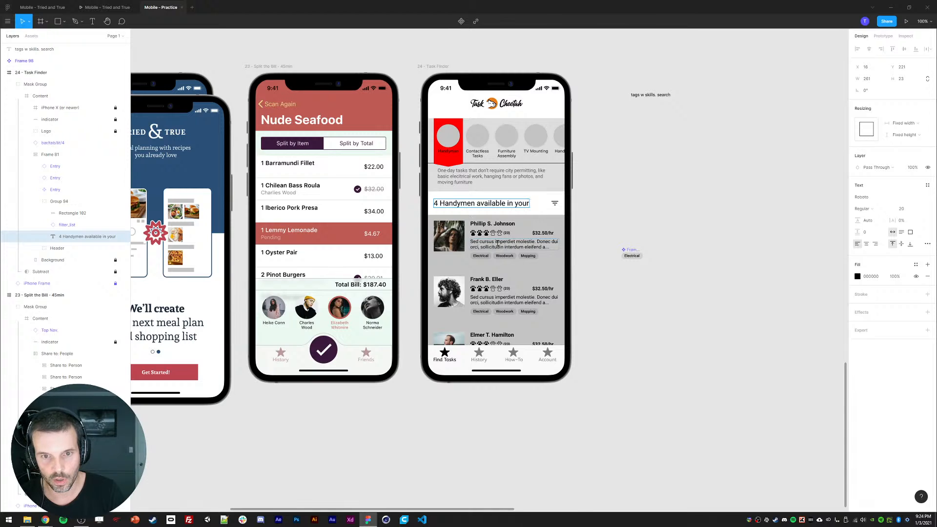
left_click_drag(507, 204, 554, 202)
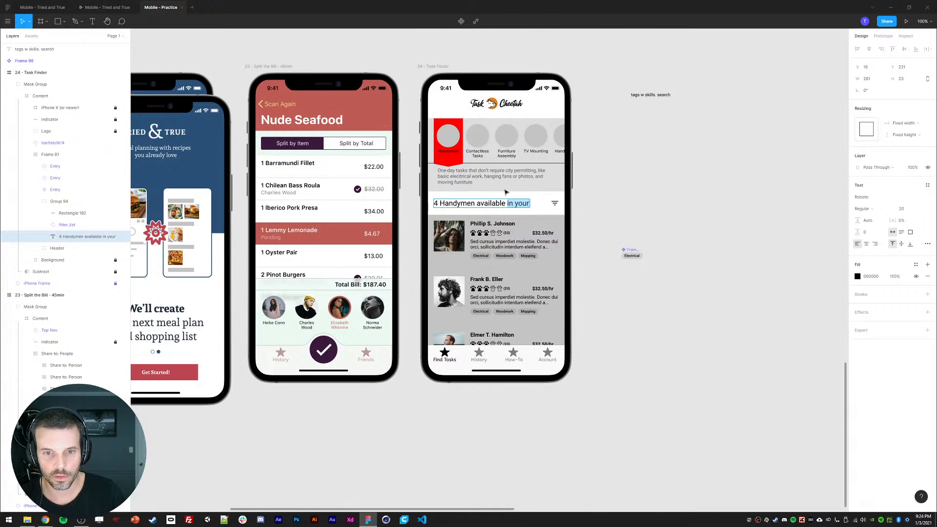
left_click(477, 202, "shift")
key("BackSpace")
type("round")
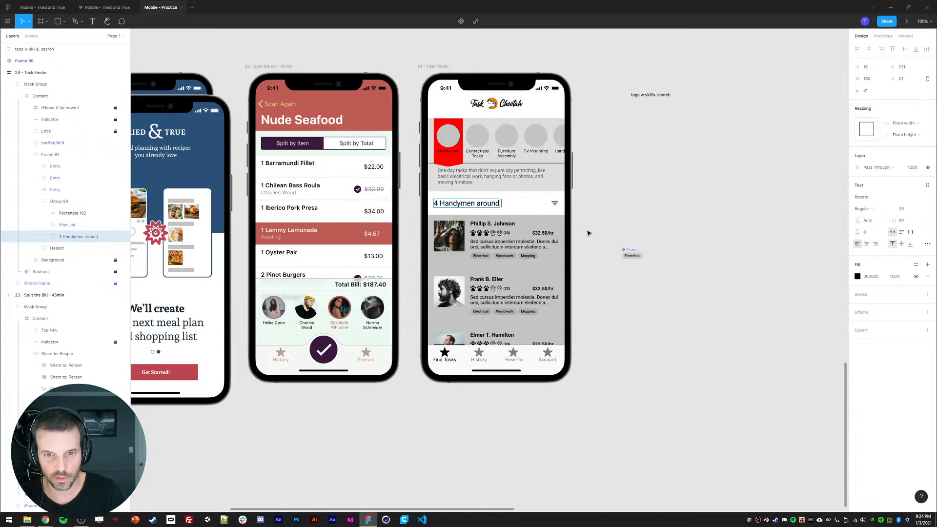
type(" you")
triple_click(483, 203)
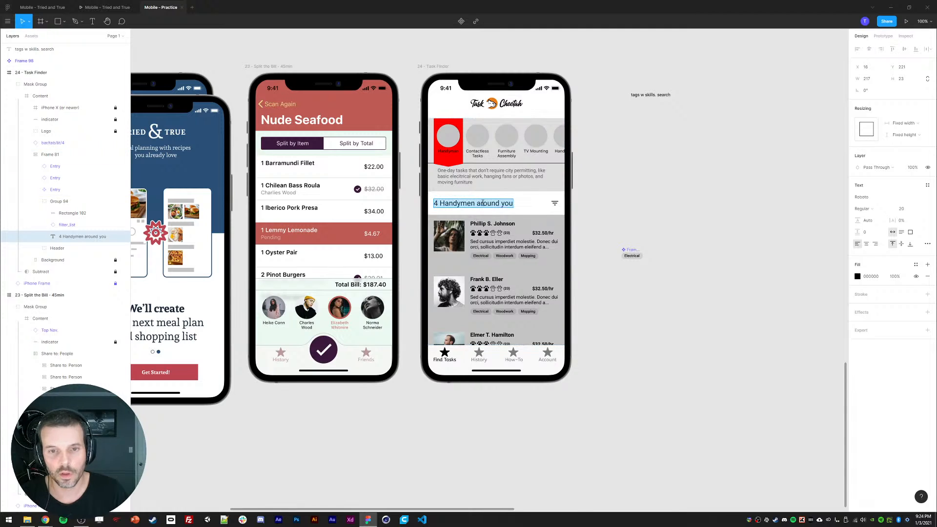
left_click(481, 203)
left_click_drag(480, 203, 595, 209)
key("BackSpace")
type("Around Y")
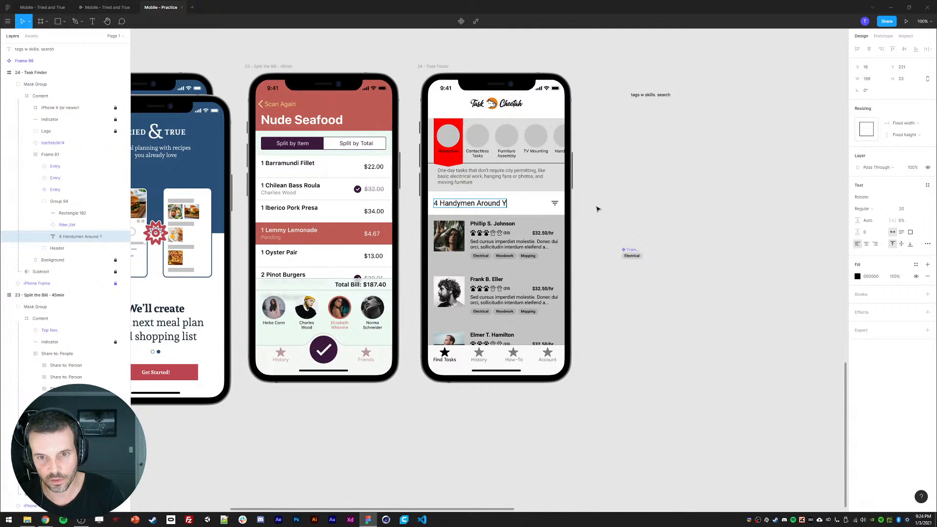
type("ou")
left_click(613, 187)
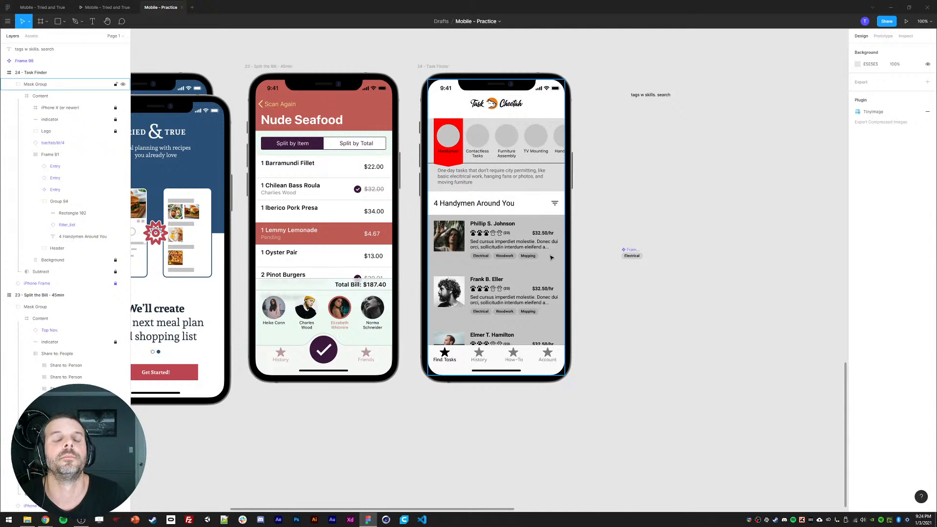
Fill the handyman entry's background rectangle with white FFFFFF and give it a drop shadow with Y 0.5 and blur 0.
left_click(446, 264, "ctrl")
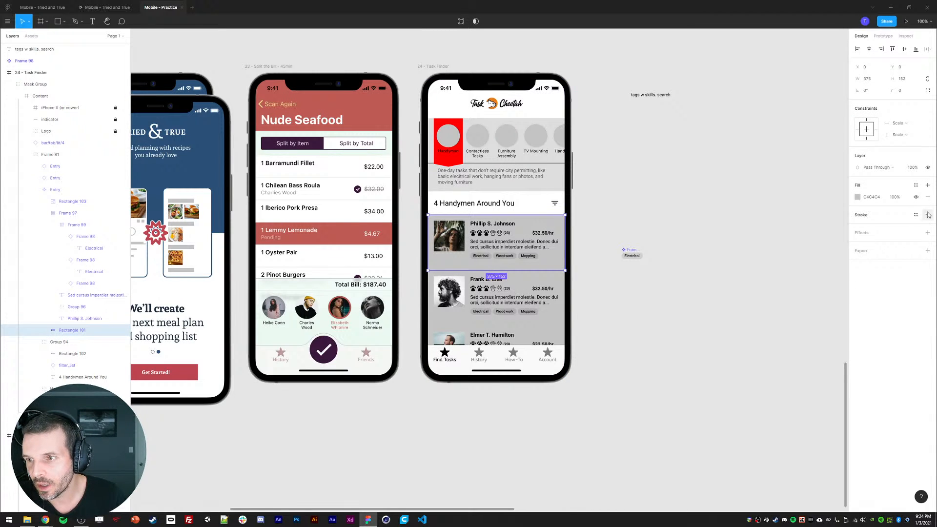
left_click(857, 197)
left_click_drag(790, 229, 649, 169)
left_click(841, 198)
left_click(928, 234)
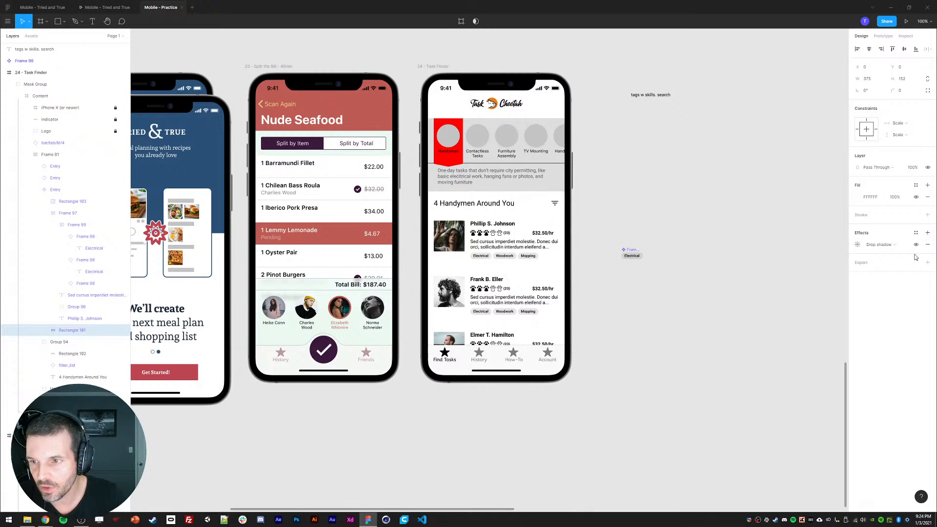
left_click(858, 246)
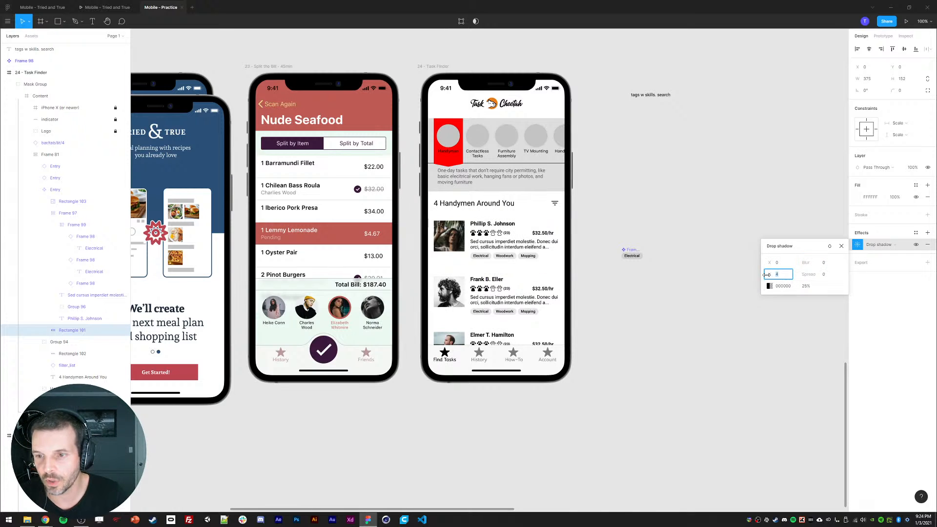
Slightly increase the auto layout spacing between the items of Frame 91, the scrolling frame.
left_click(36, 190)
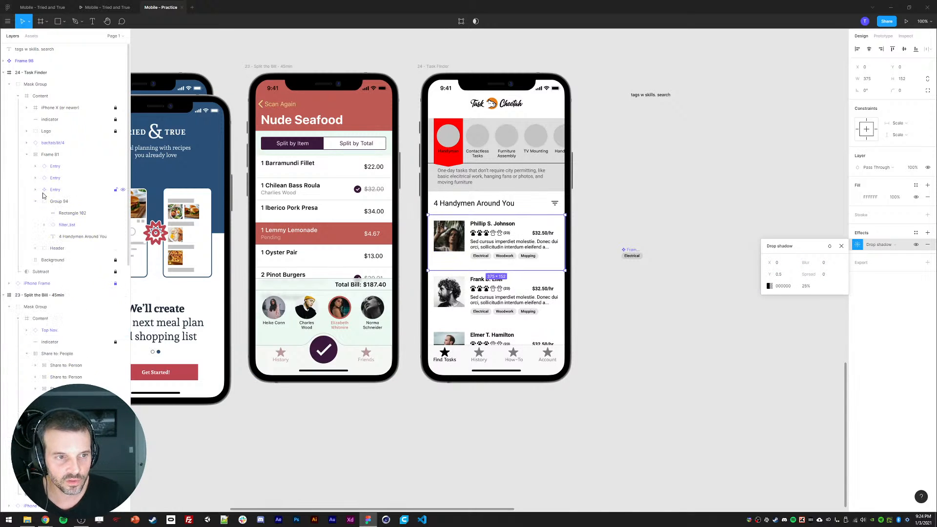
left_click(52, 159)
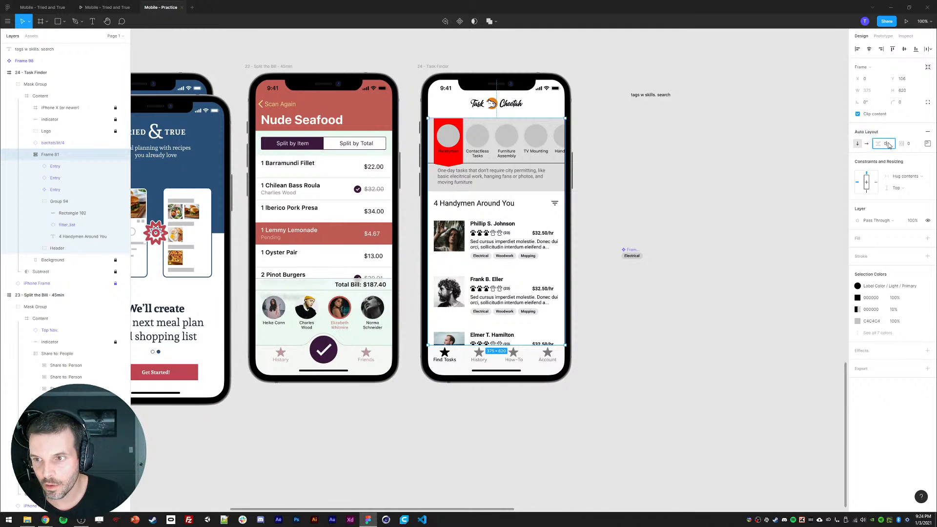
left_click(754, 265)
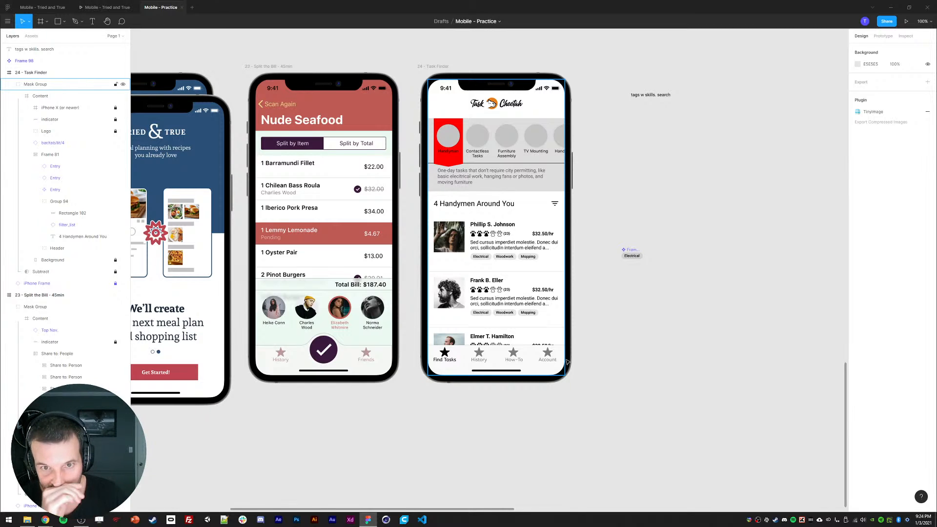
Try to set the height of the first entry's photo to 64.
left_click(448, 239, "ctrl")
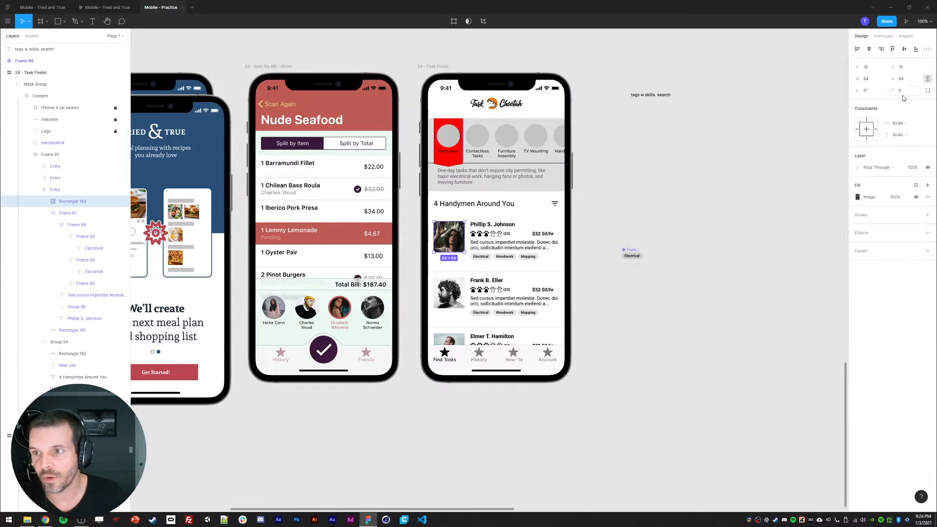
left_click(897, 80)
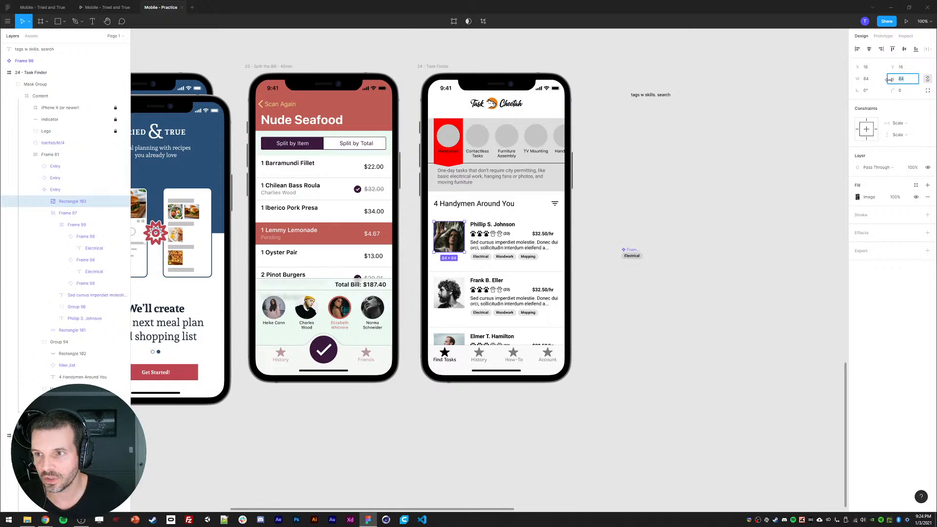
type("64")
key("Return")
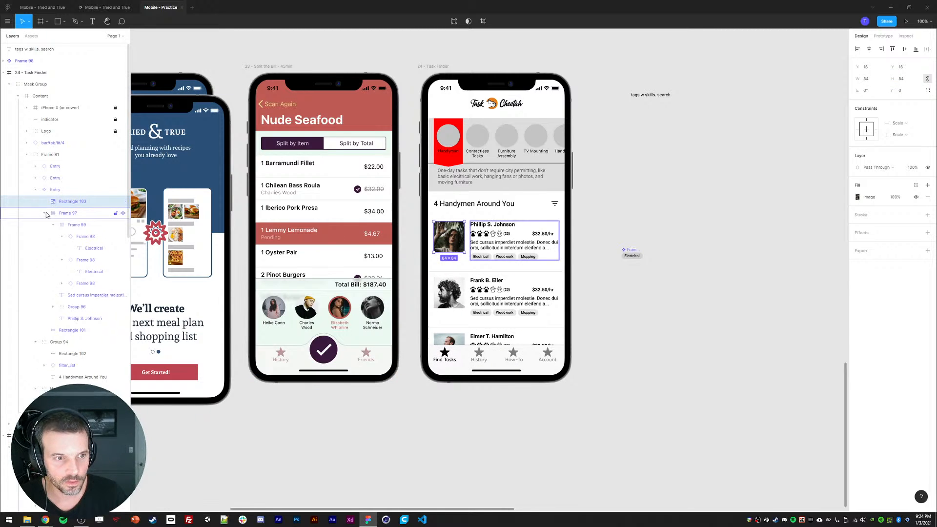
Wrap the first entry's photo and its text frame, Frame 97, together in an auto layout frame.
right_click(44, 214)
key("Escape")
left_click(69, 204, "shift")
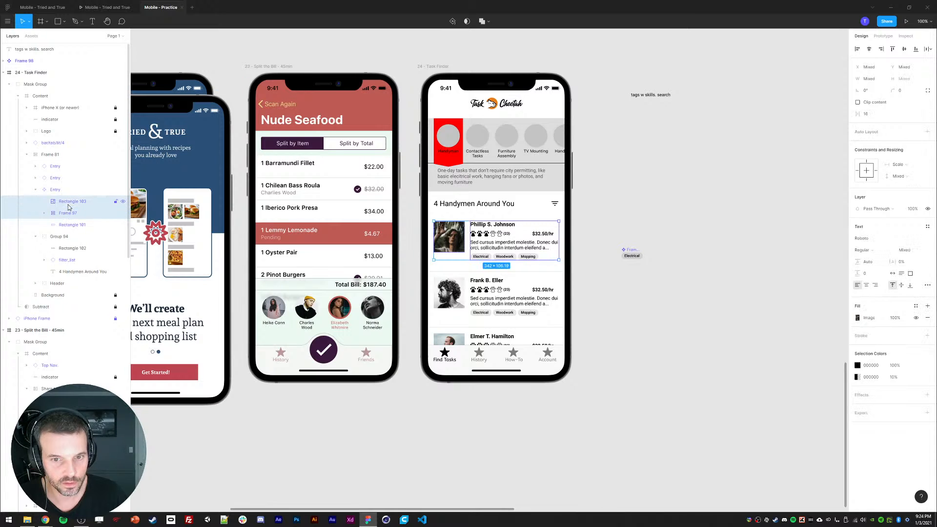
key("shift+a")
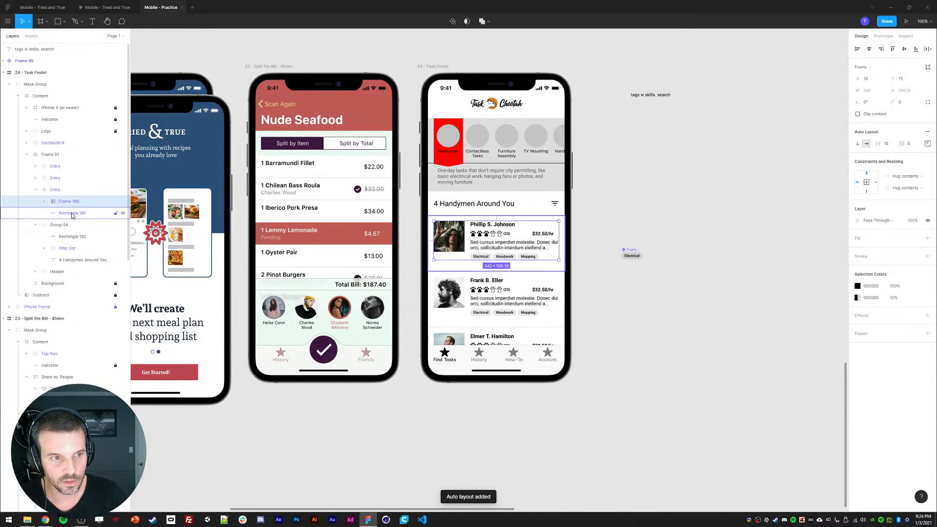
Resize the photo inside the first entry's auto layout frame to 60 × 60.
left_click(45, 202)
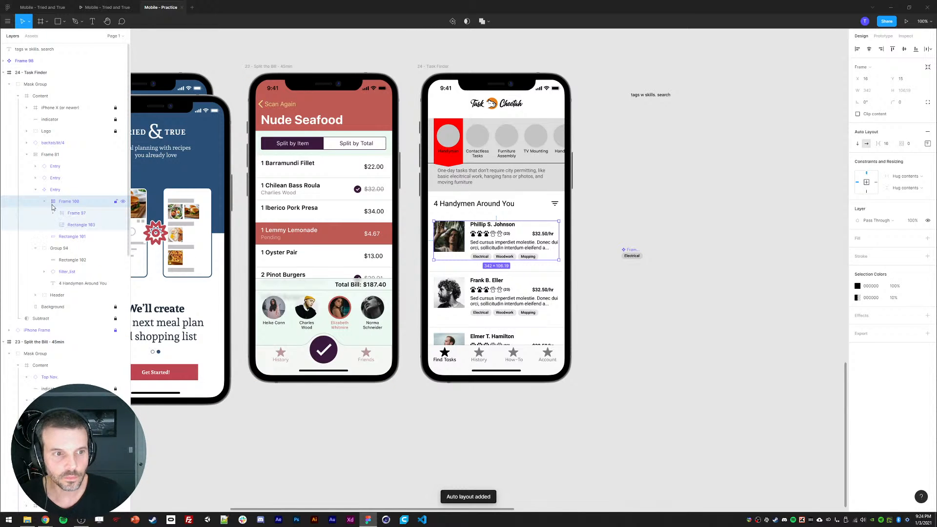
left_click(69, 215)
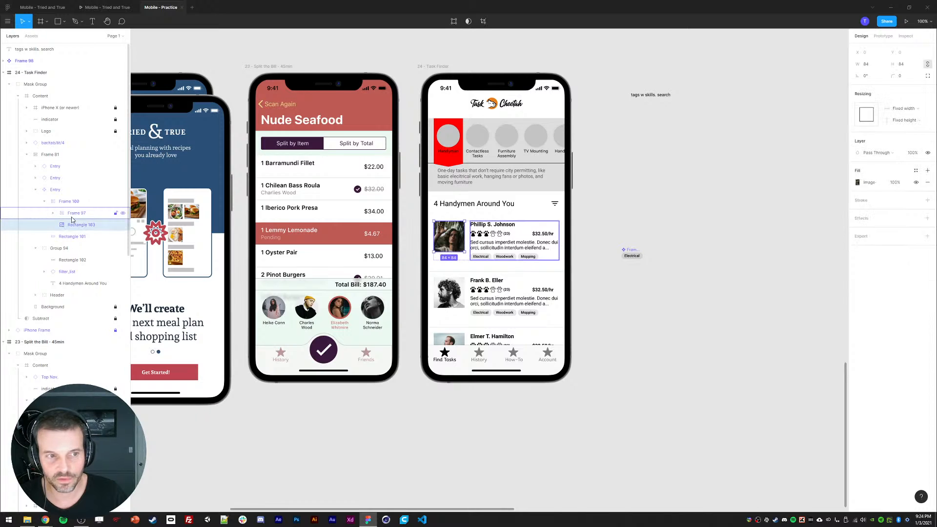
left_click(74, 225)
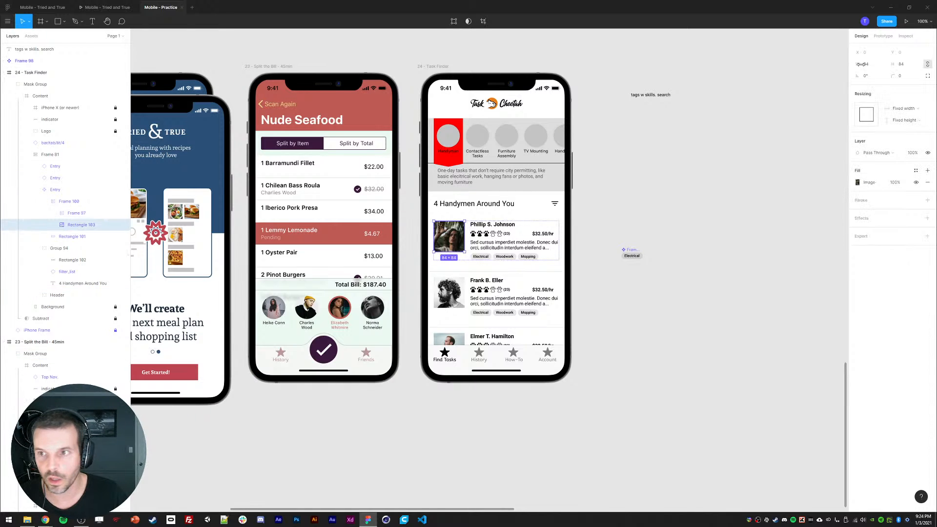
left_click(900, 64)
type("60")
key("Return")
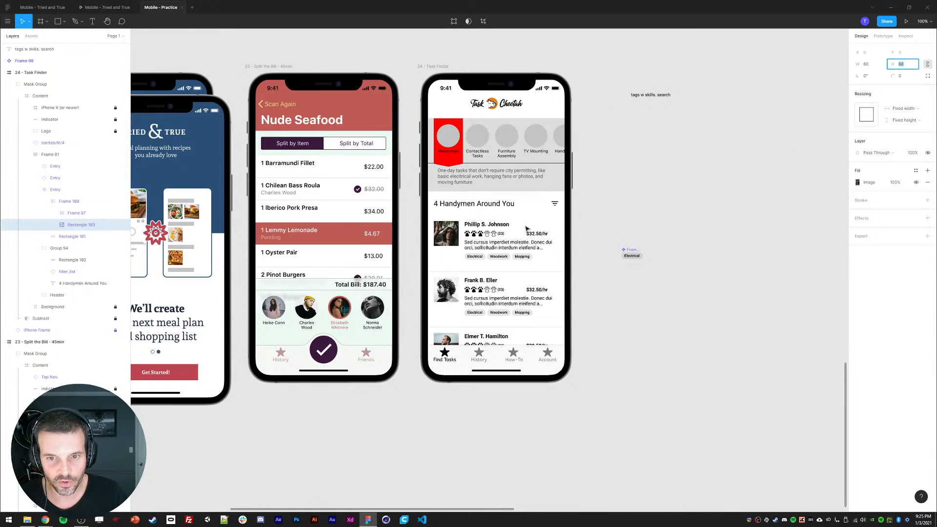
Set the first entry's text frame, Frame 97, to fill its container's width.
left_click(69, 213)
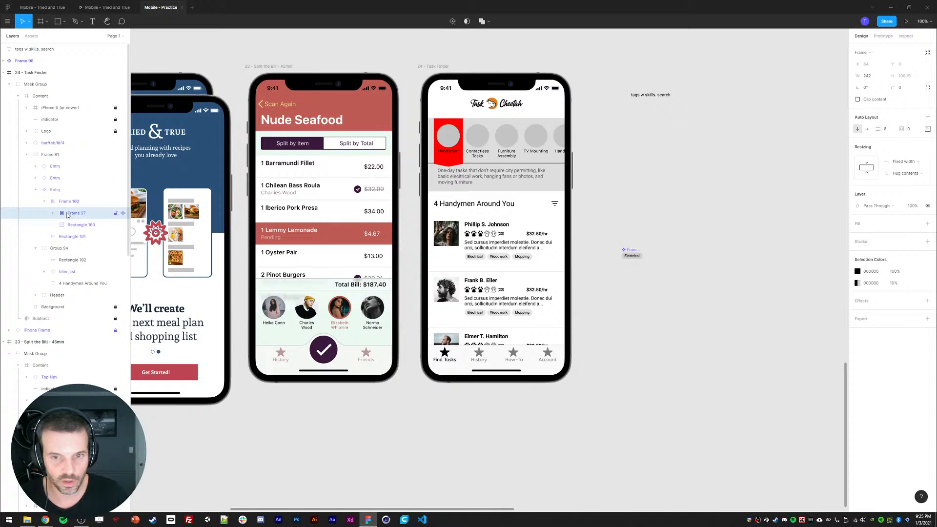
left_click(904, 161)
left_click(903, 180)
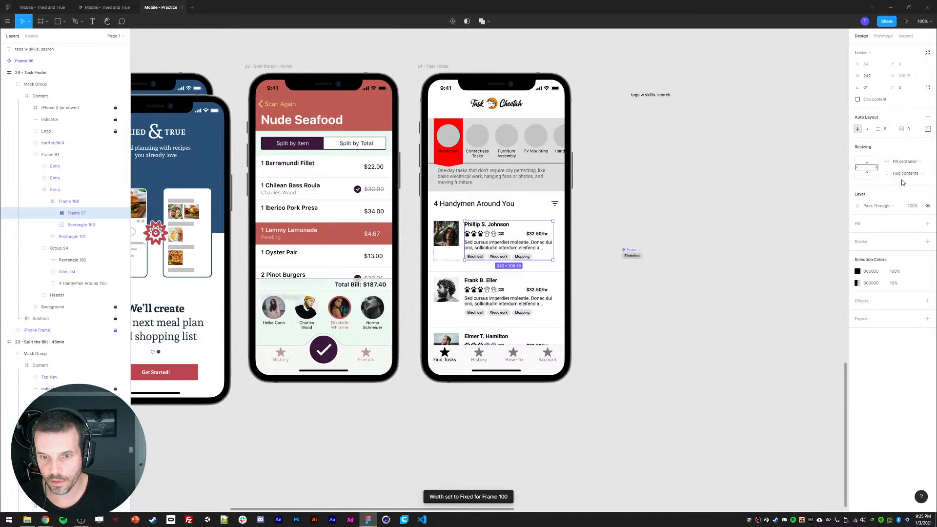
Set the horizontal constraint of Frame 100, the first entry's photo-and-text frame, to Left and right.
left_click(62, 201)
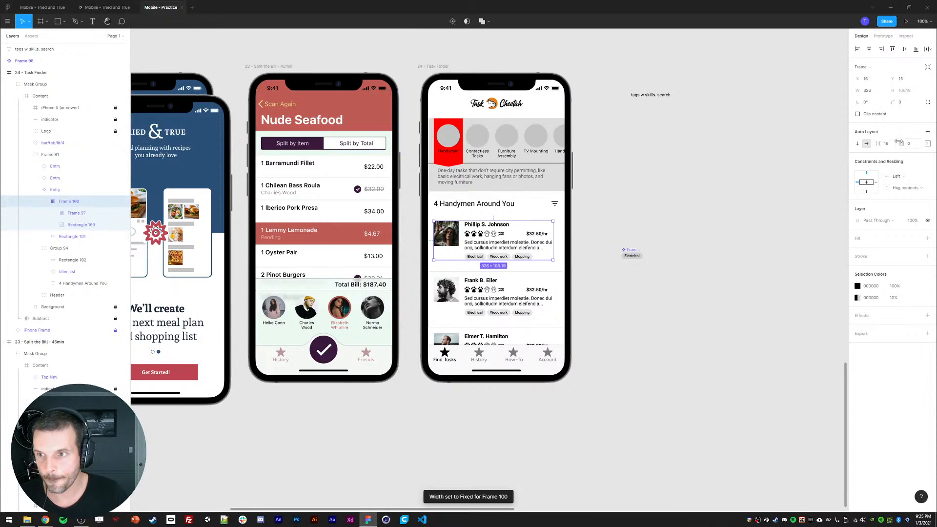
left_click(900, 180)
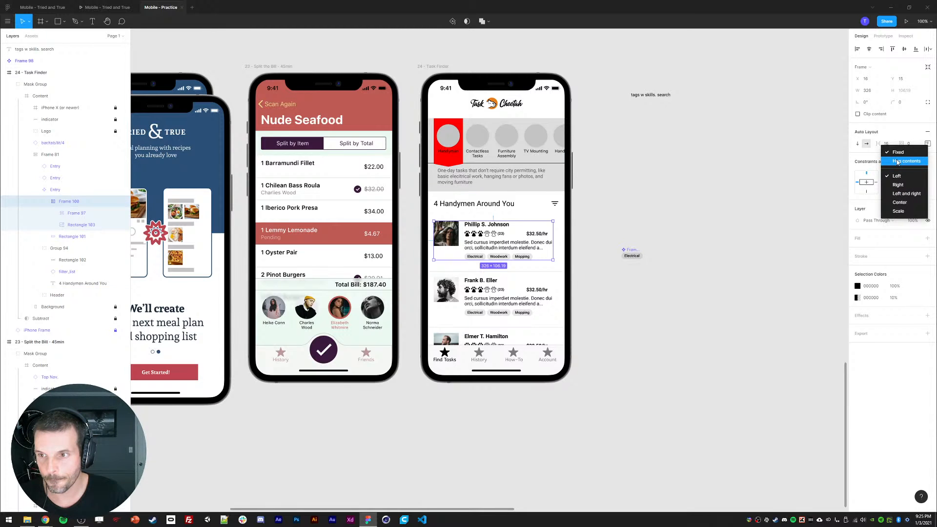
left_click(829, 189)
left_click(876, 182)
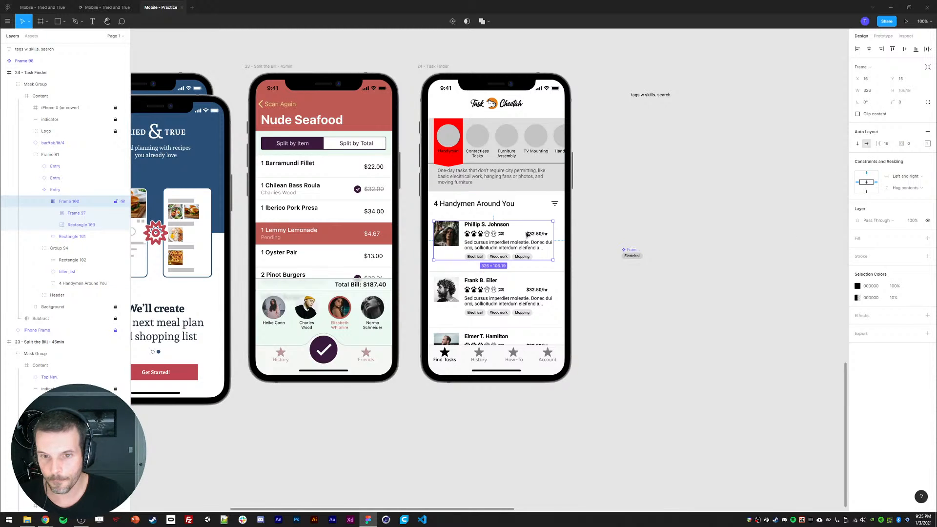
Widen the first entry's photo-and-text frame, Frame 100, to a width of 342.
left_click_drag(555, 237, 564, 237)
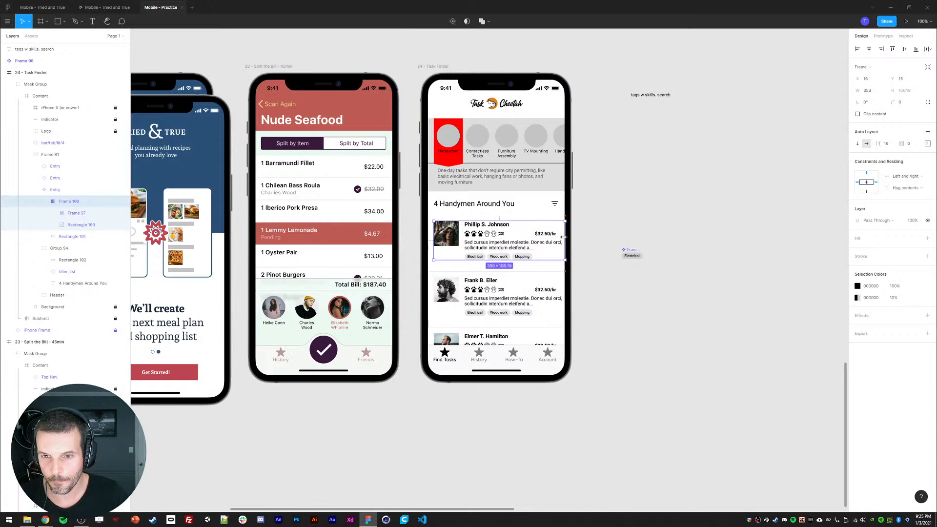
left_click(868, 90)
type("342")
key("Return")
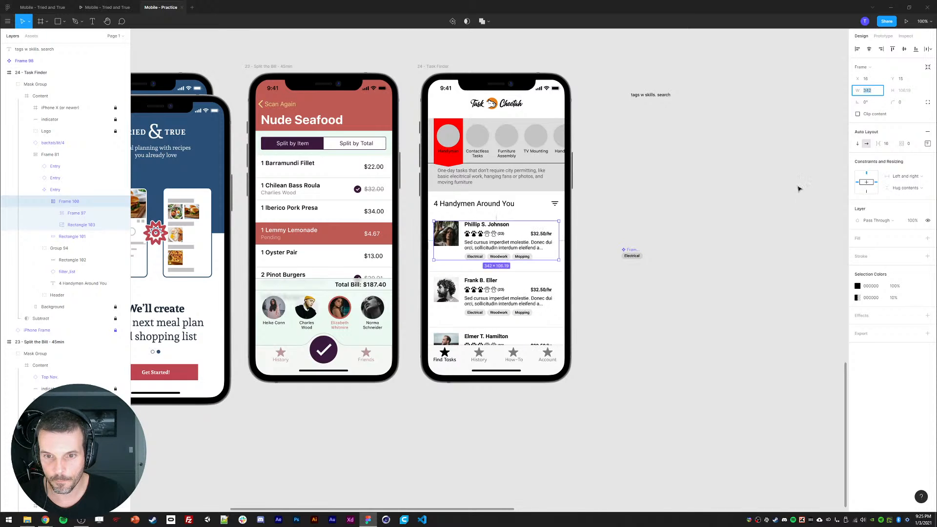
Make the first entry's price text auto width and right-aligned, and move it against the right edge of the text frame.
left_click(657, 270)
left_click(547, 239, "ctrl")
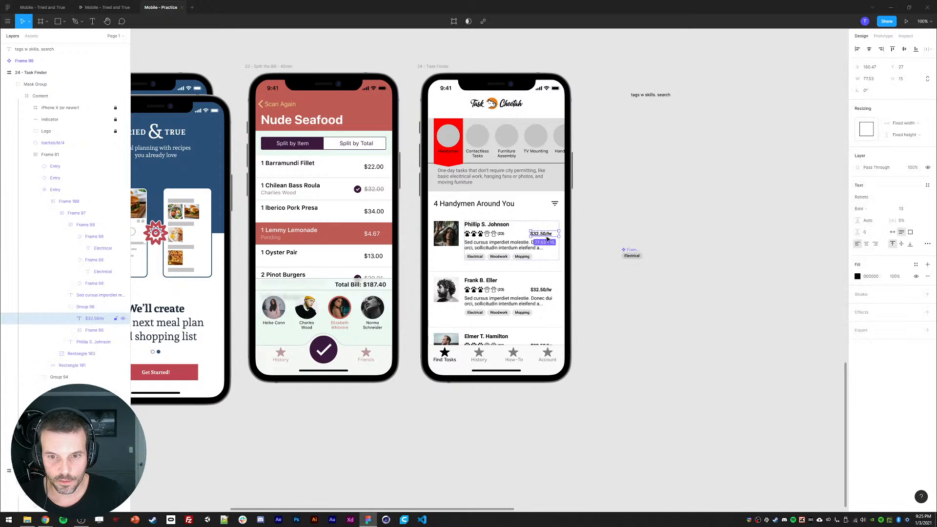
left_click(893, 233)
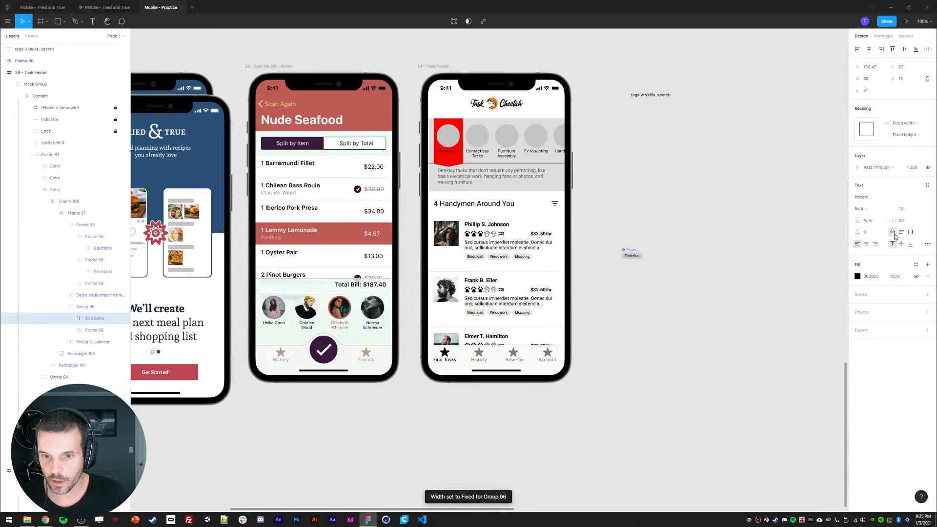
left_click(875, 243)
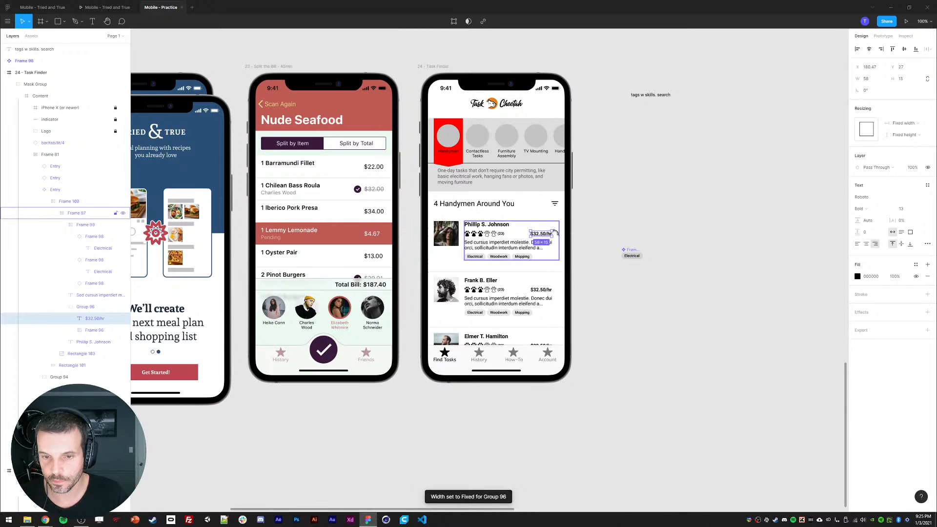
left_click_drag(543, 236, 547, 237)
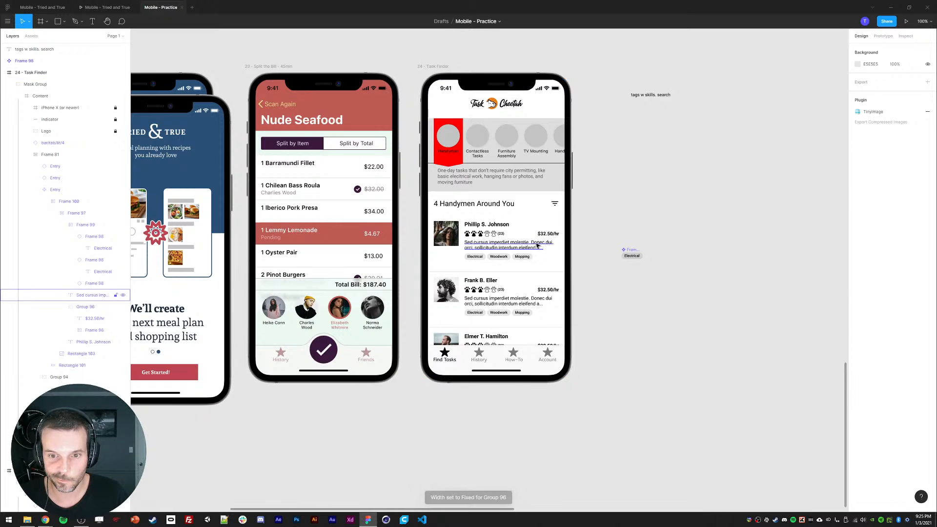
Set Group 96, the first entry's rating and price row, to fill its container's width.
left_click(558, 247)
left_click(603, 219)
left_click(547, 234)
left_click(547, 235)
left_click(547, 234)
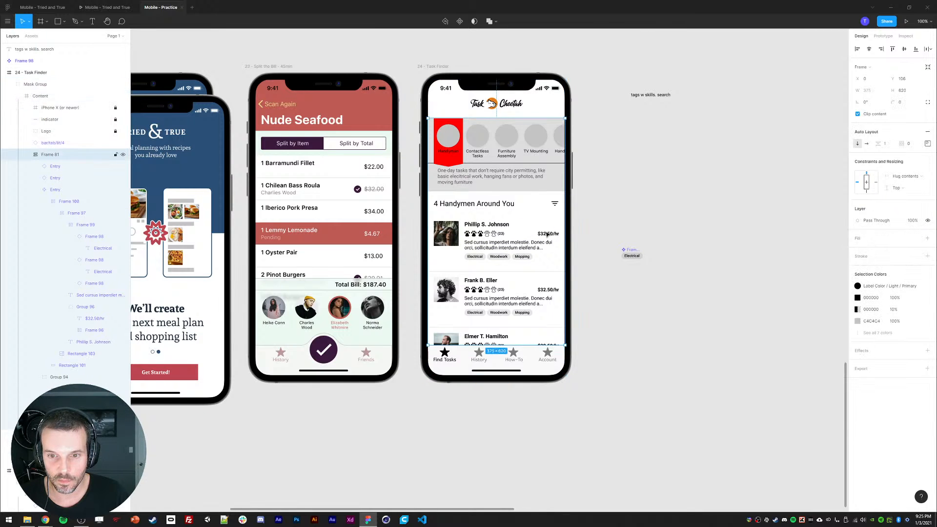
left_click(547, 234)
left_click(547, 235)
left_click(547, 234)
left_click(547, 234)
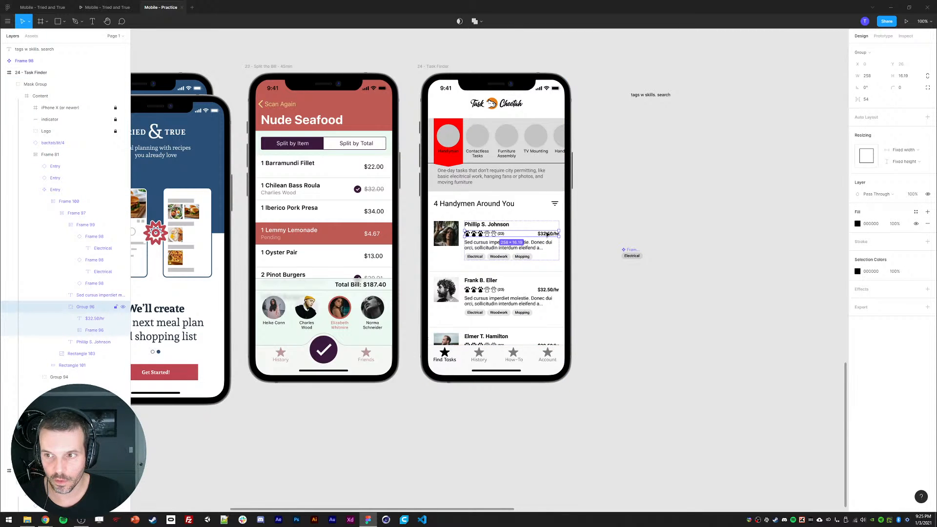
left_click(904, 151)
left_click(897, 156)
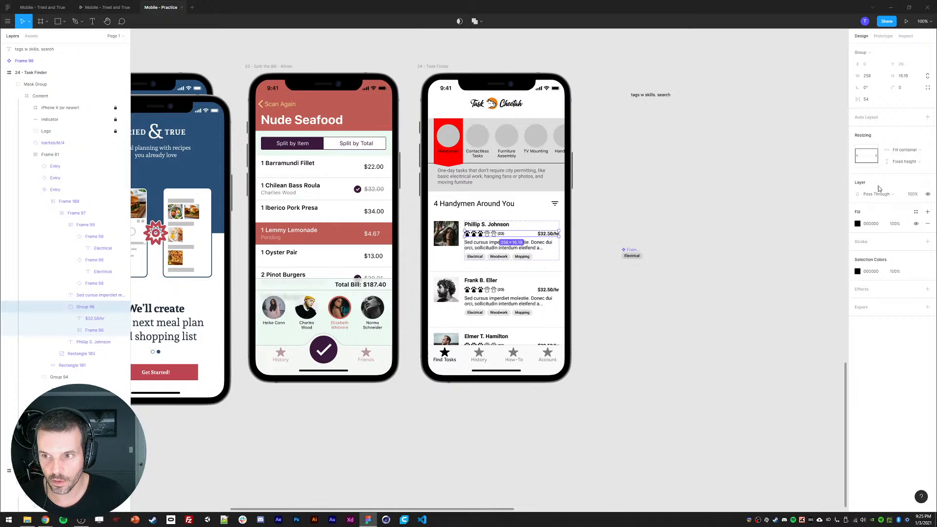
left_click(613, 378)
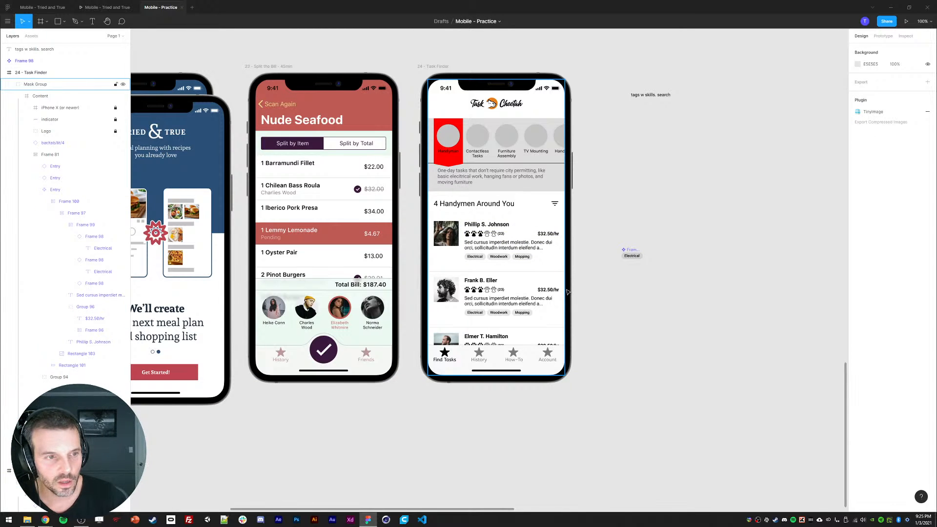
left_click(92, 225)
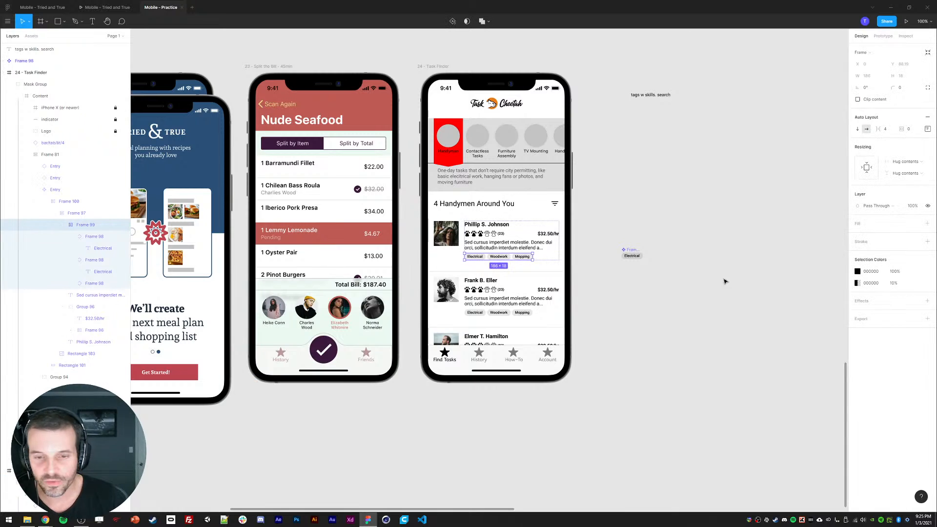
left_click(656, 270)
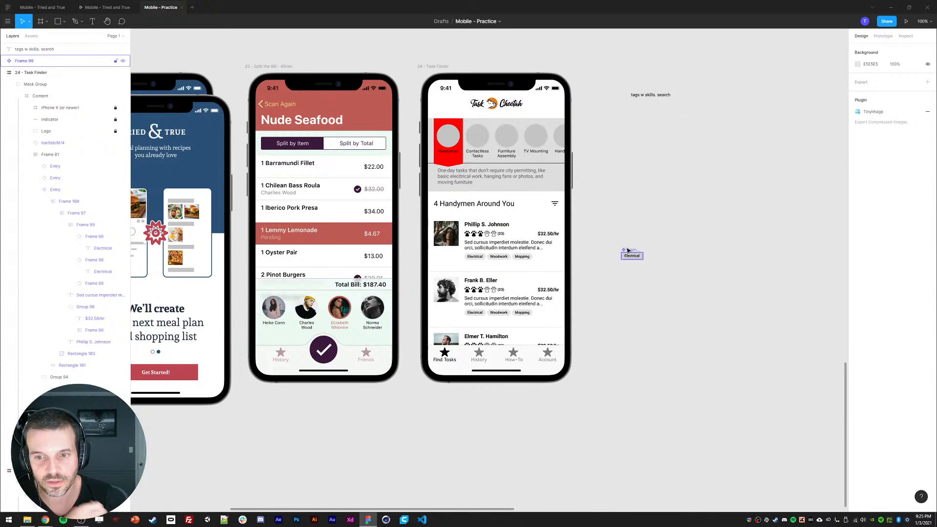
Resize the first entry's photo to 60 × 60.
left_click(453, 237, "ctrl")
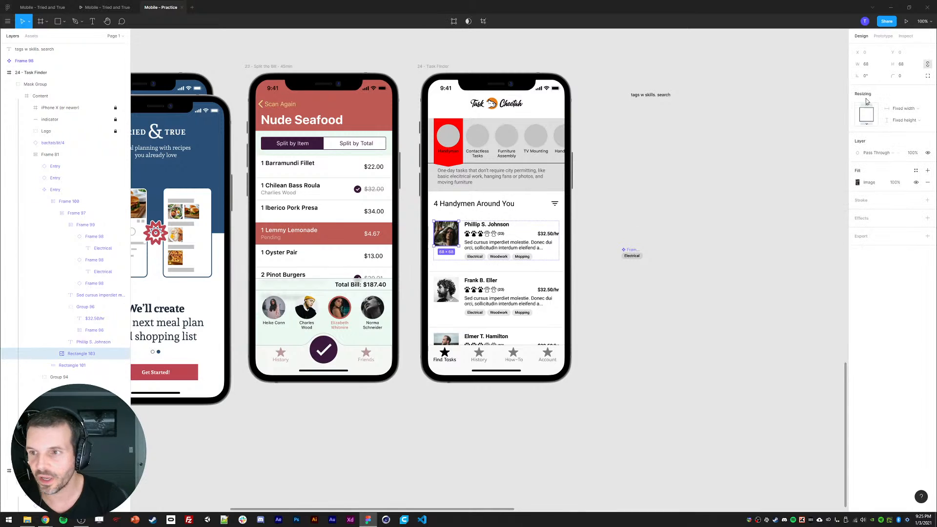
left_click(902, 64)
type("36")
key("Return")
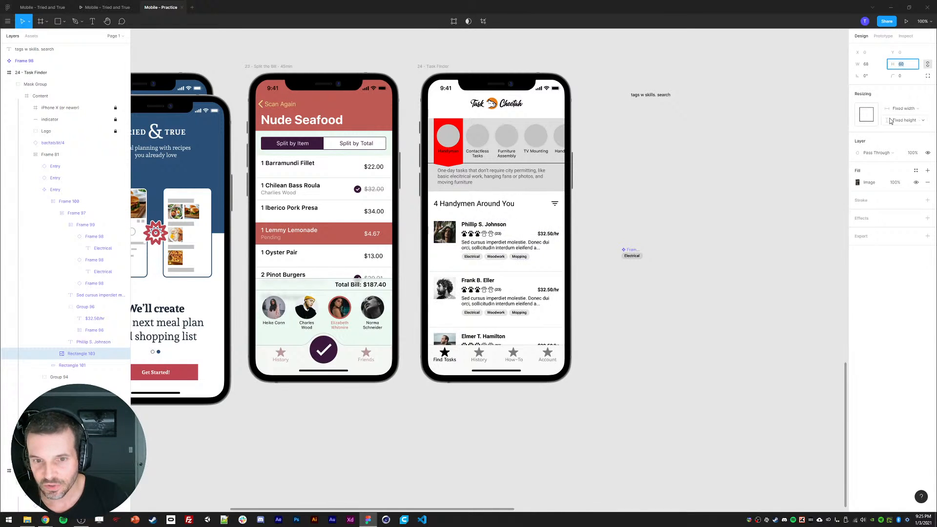
Step the first entry's photo size up and down to test how the text adapts, ending at 92 × 92.
key("shift+Up")
key("shift+Up")
key("shift+Up")
key("shift+Up")
key("shift+Up")
key("shift+Up")
key("shift+Up")
key("shift+Up")
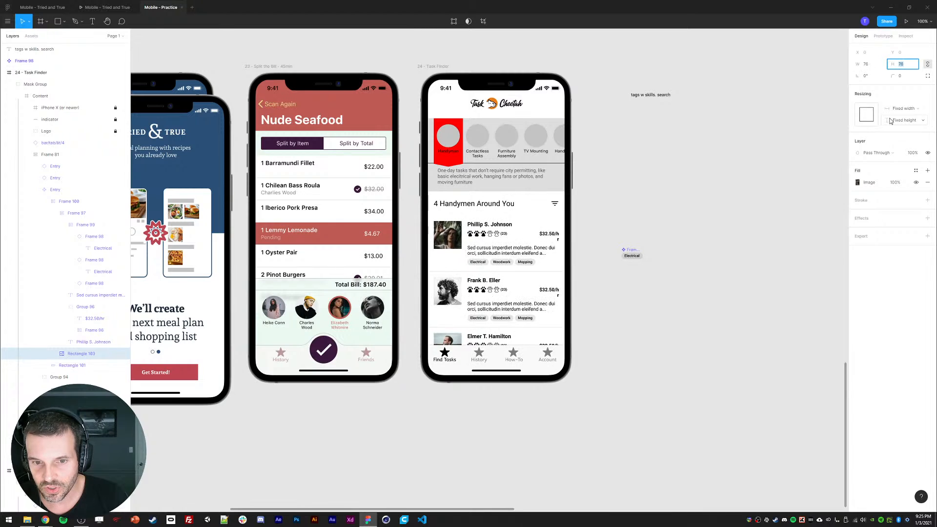
key("shift+Down")
key("shift+Down")
key("shift+Down")
key("shift+Up")
key("shift+Up")
key("shift+Up")
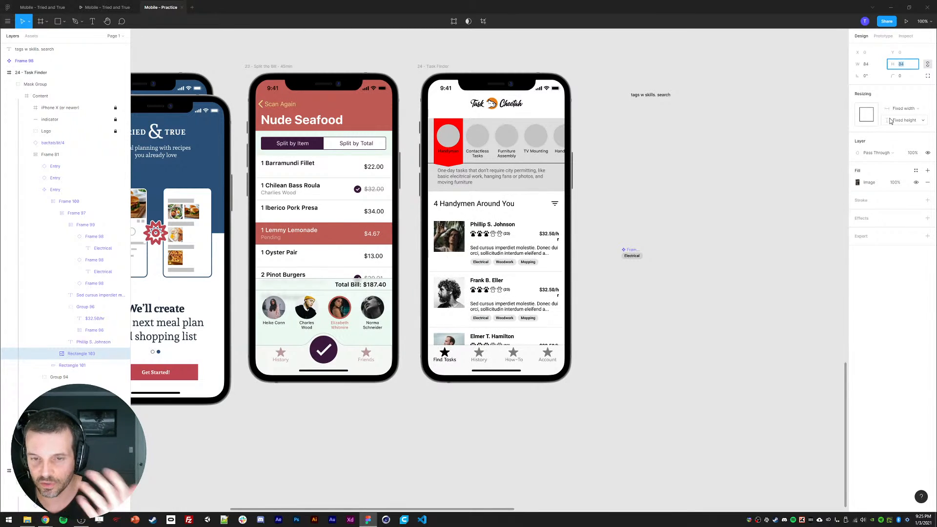
key("shift+Down")
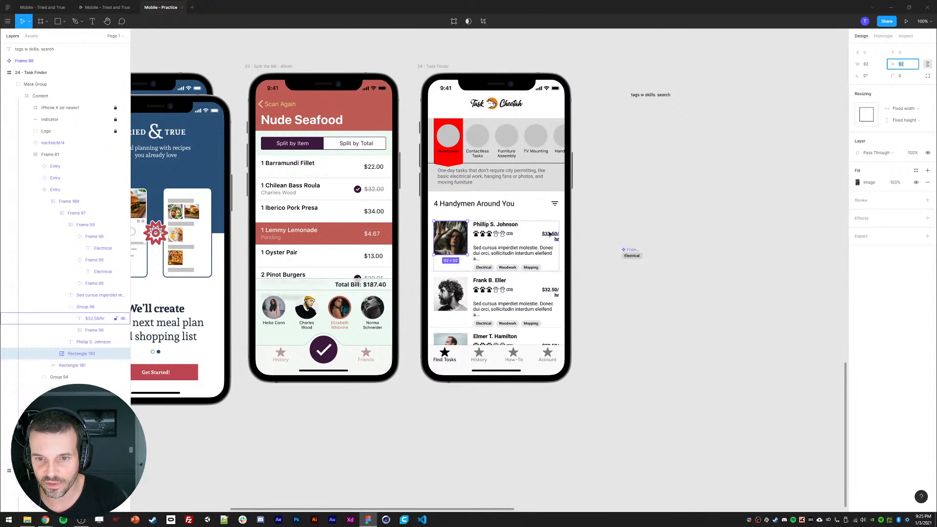
Set the first entry's wrapped price text to auto width.
left_click(549, 236, "ctrl")
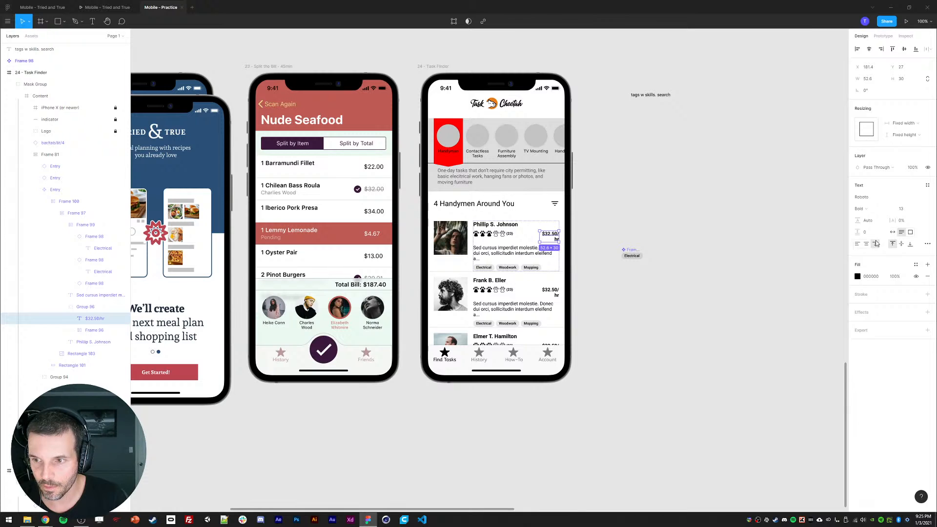
left_click(893, 233)
Test the entry layout by enlarging the first photo to 118 × 118 and returning it to 92 × 92.
left_click(449, 236, "ctrl")
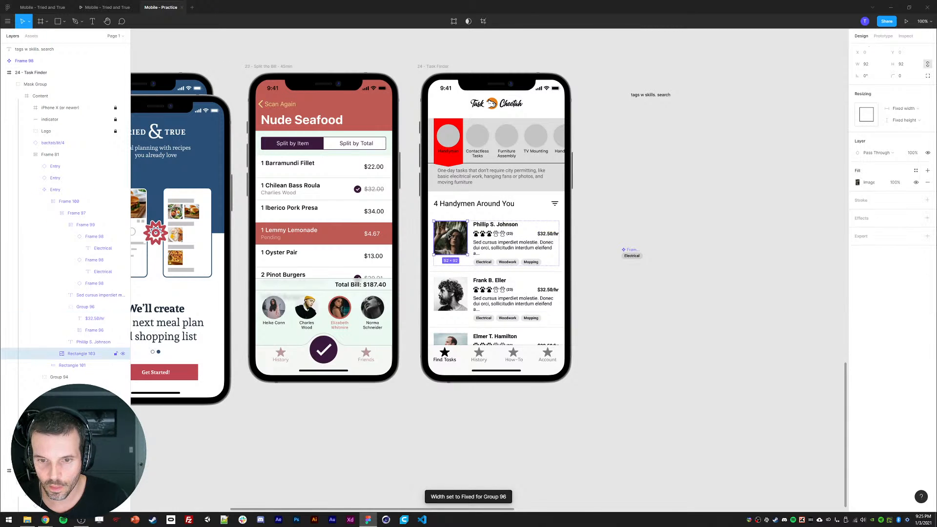
left_click(871, 65)
left_click(902, 66)
key("shift+Up")
key("shift+Up")
key("shift+Up")
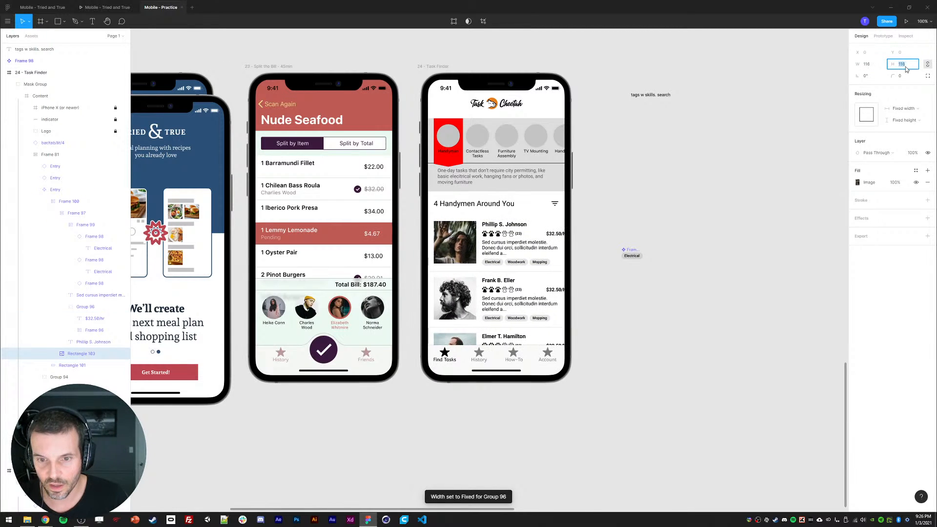
key("shift+Down")
key("shift+Down")
key("shift+Down")
Widen the first entry's price text box to 103 and test the photo at 106 × 106, returning it to 92 × 92.
left_click(549, 234, "ctrl")
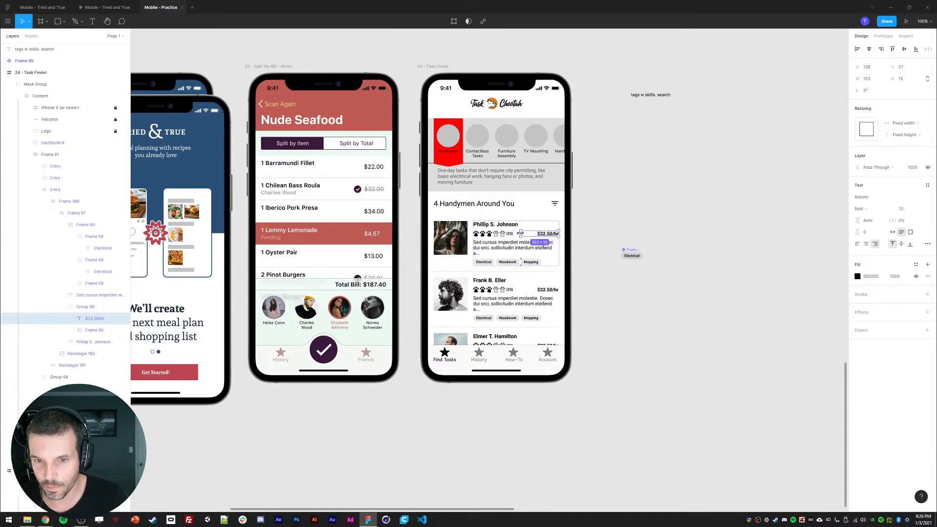
left_click(445, 240, "ctrl")
left_click(904, 66)
key("shift+Up")
key("shift+Up")
key("shift+Up")
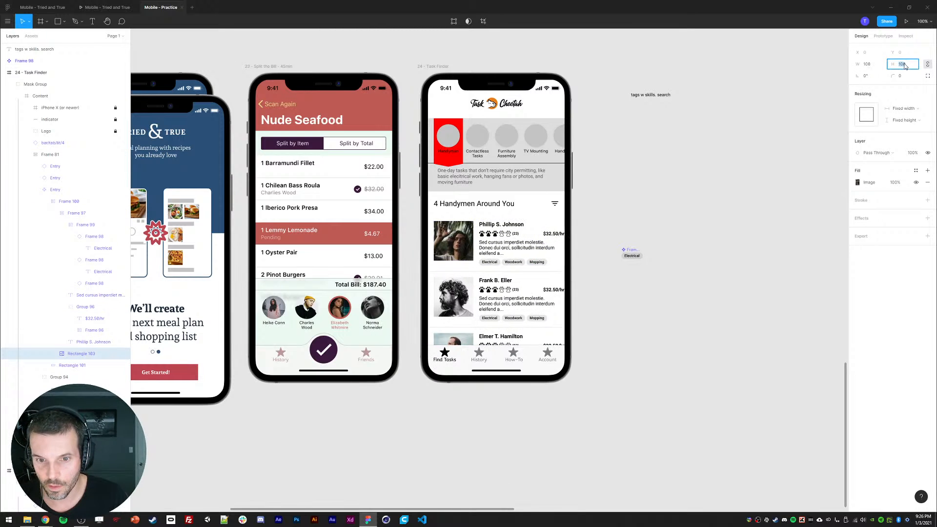
key("shift+Down")
key("shift+Down")
key("shift+Down")
left_click(661, 232)
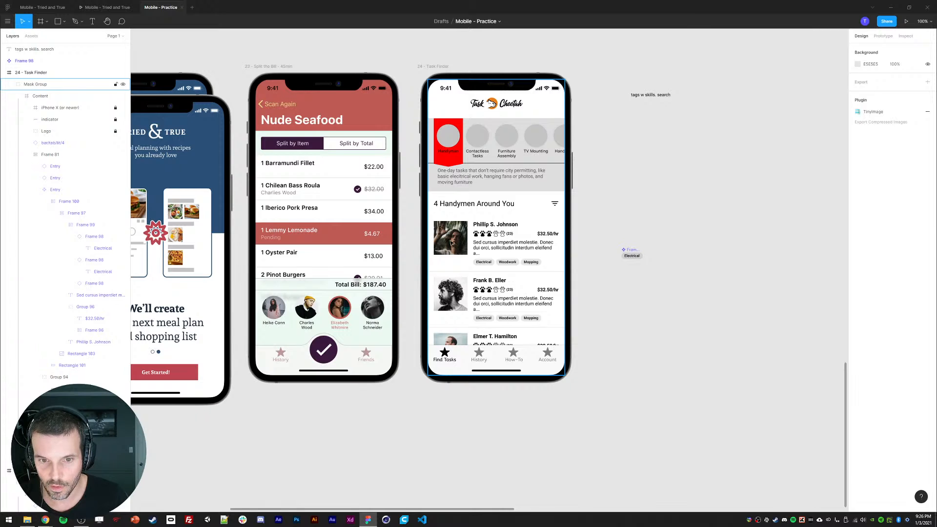
Set the rating and price row, Group 96, to fill container width and check the description and name texts' resizing.
double_click(478, 234)
double_click(477, 235)
double_click(478, 235)
double_click(478, 235)
double_click(478, 235)
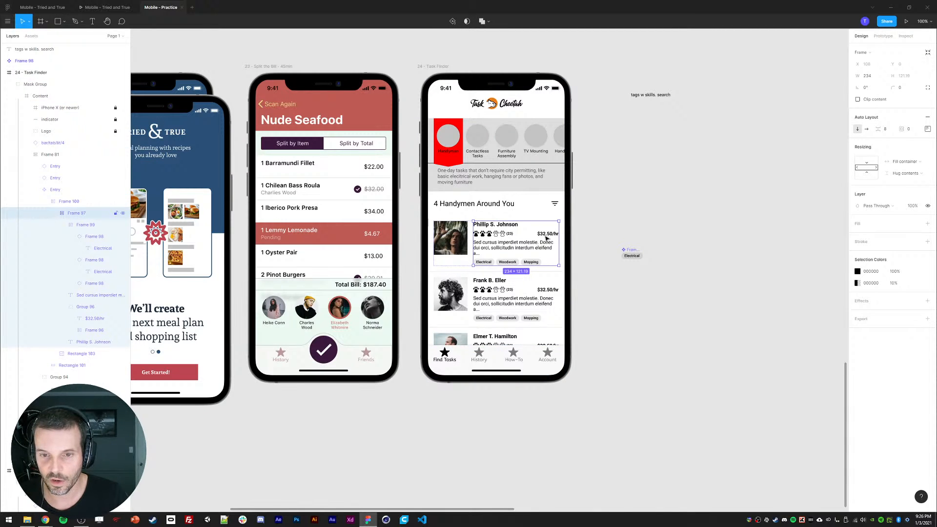
double_click(543, 236)
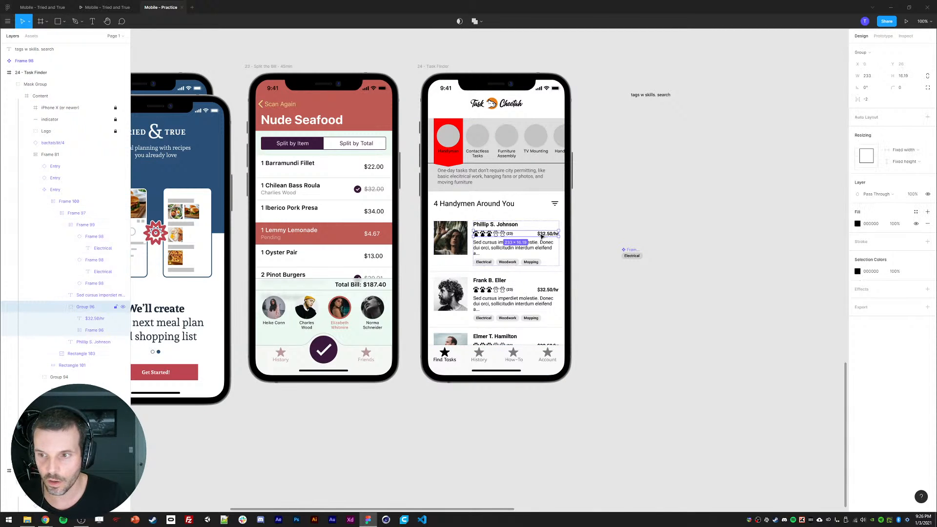
left_click(893, 152)
left_click(896, 163)
left_click(531, 247)
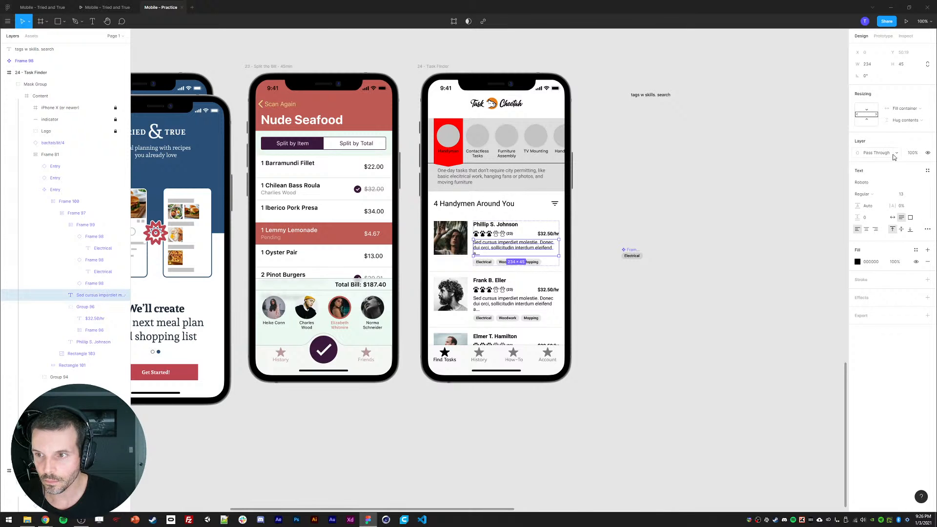
left_click(503, 226)
Test the first entry's photo at 28 × 28, and resize it to 84 × 84.
left_click(450, 238)
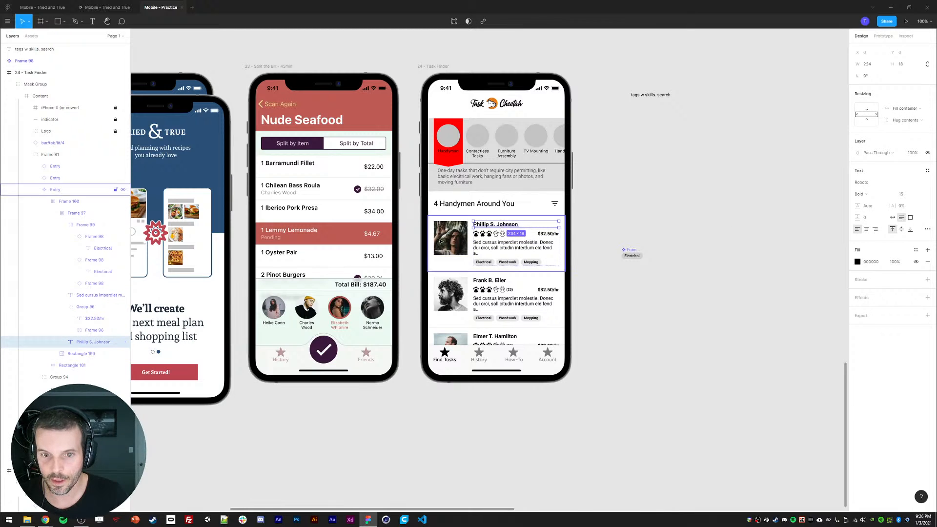
left_click(903, 65)
type("28")
key("Return")
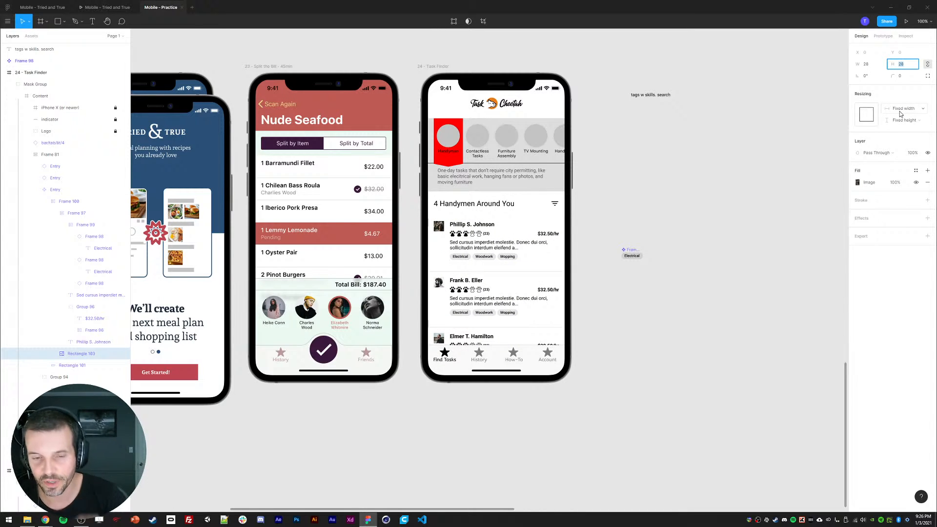
type("84")
key("Return")
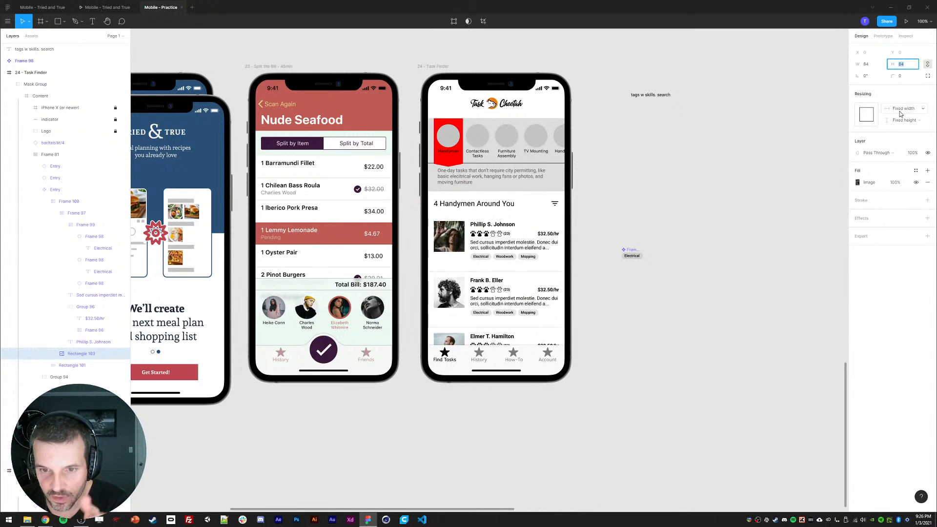
Enlarge the first entry's photo stepwise to 140 × 140, and reduce it to 124 × 124.
key("shift+Up")
key("shift+Up")
key("shift+Up")
key("shift+Up")
key("shift+Up")
key("shift+Up")
key("shift+Up")
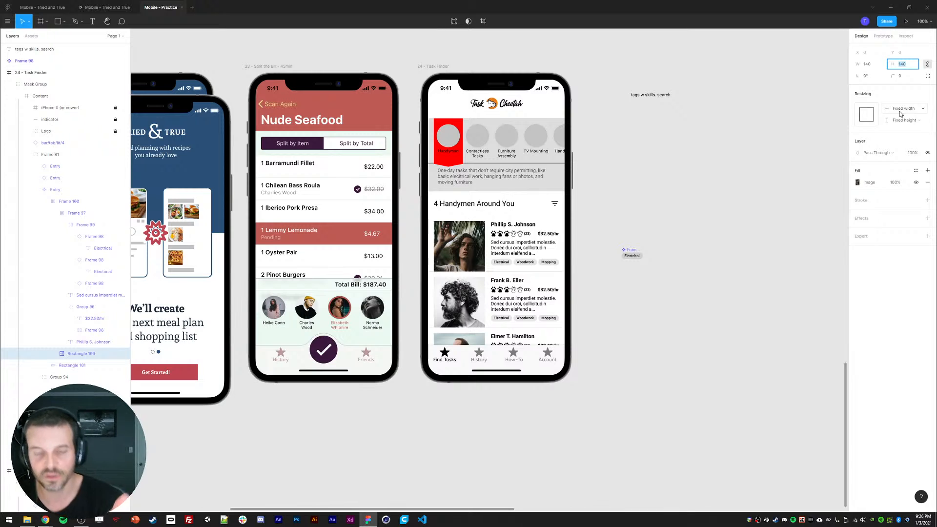
key("shift+Down")
key("shift+Down")
key("Down")
key("Down")
key("Down")
key("Down")
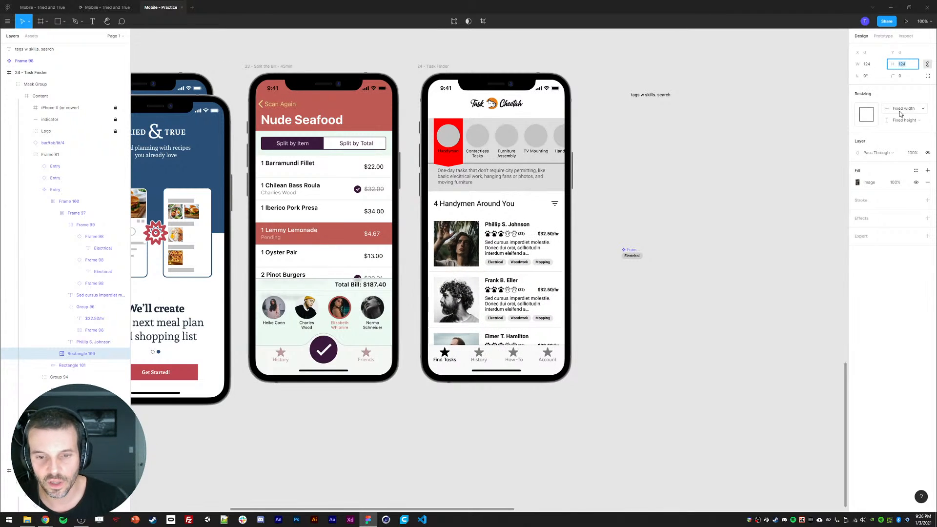
Shrink the profile photo in the first handyman entry proportionally to about 50 px square.
key("shift+Down")
key("shift+Down")
key("shift+Down")
key("shift+Down")
key("shift+Down")
key("shift+Down")
key("Down")
key("Down")
key("Down")
key("Down")
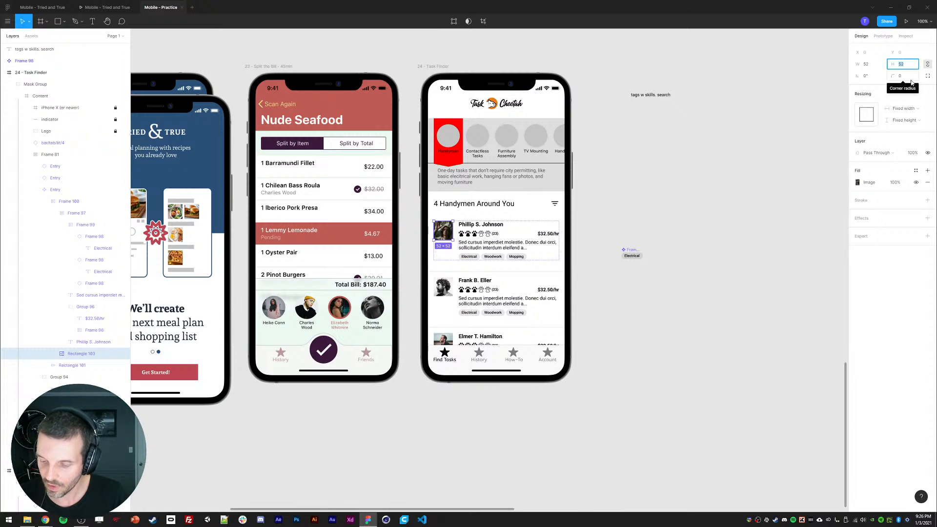
left_click(731, 188)
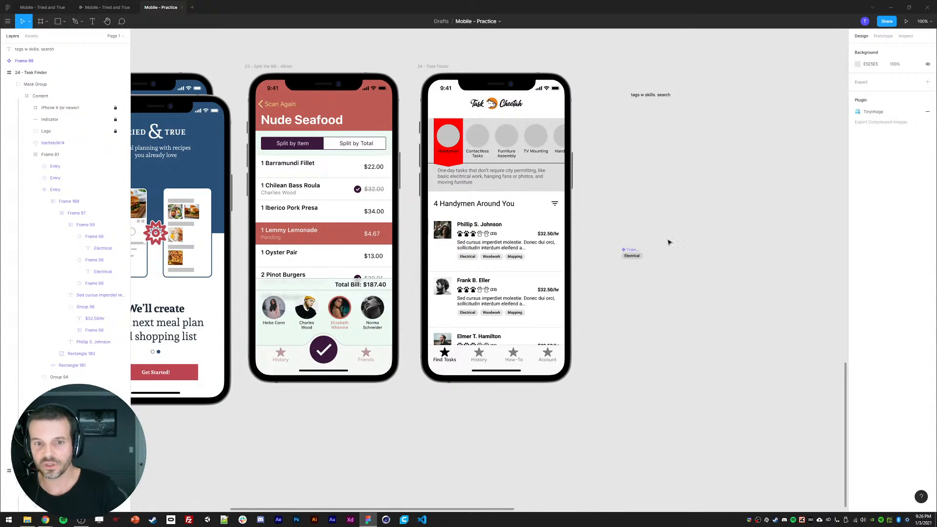
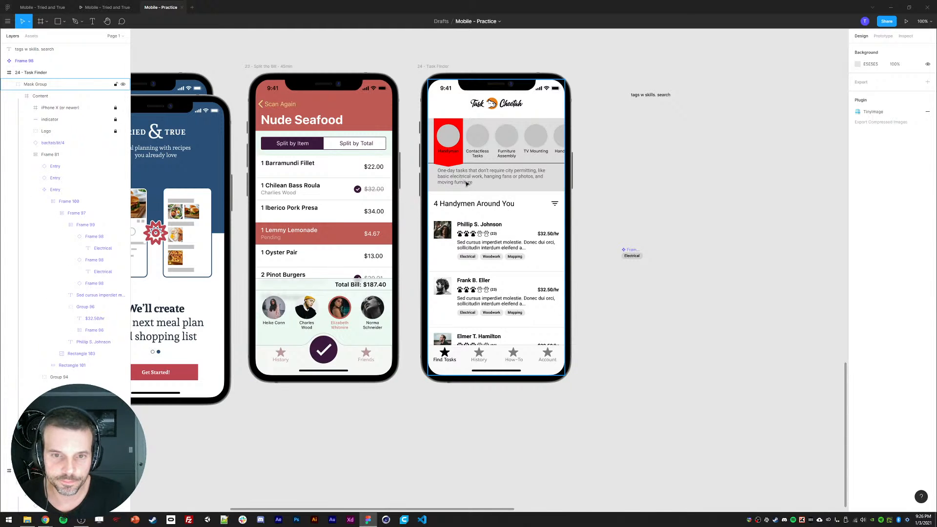
Set the height of the grey background rectangle behind the task categories and description to 195.
left_click(487, 189, "ctrl")
left_click(901, 79)
key("shift+Down")
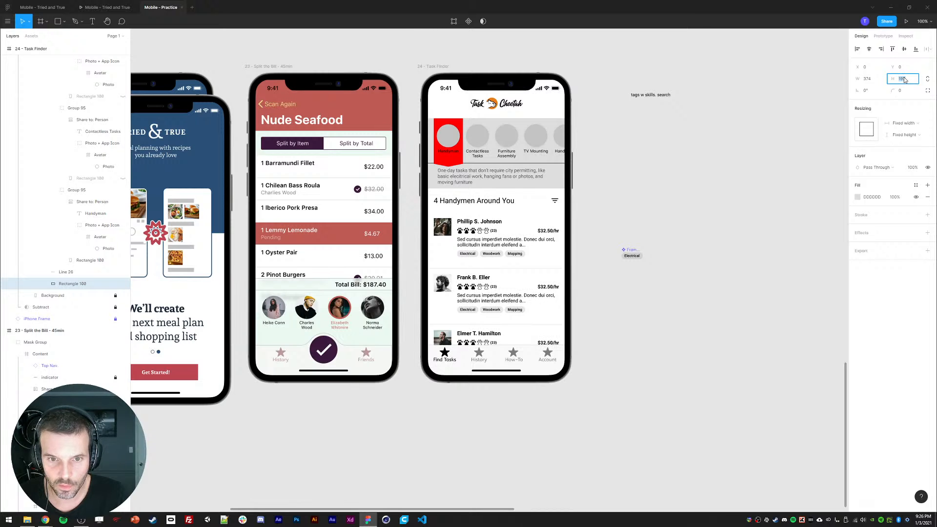
key("shift+Down")
key("Down")
key("Down")
key("shift+Up")
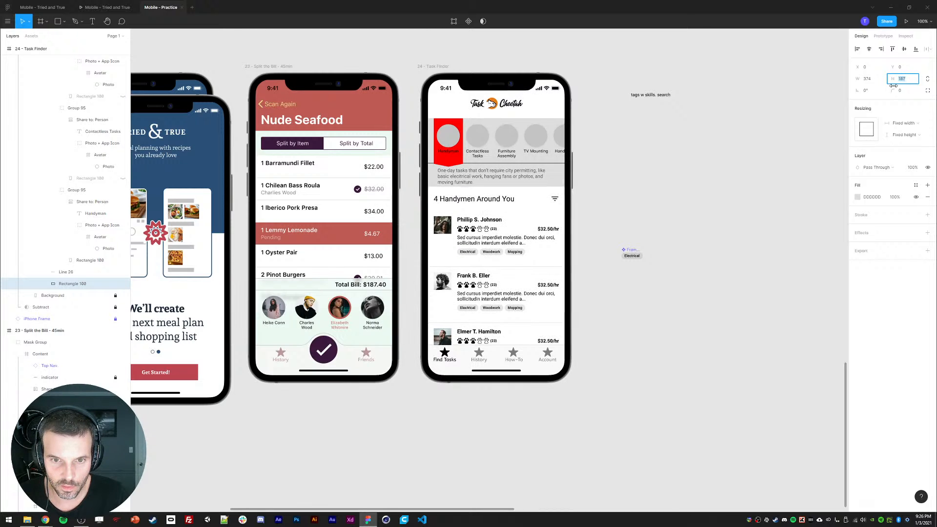
key("Up")
key("Up")
key("Up")
key("Up")
key("Up")
left_click(768, 168)
Set the task description text's X position to 16 and its width to 342.
left_click(550, 178)
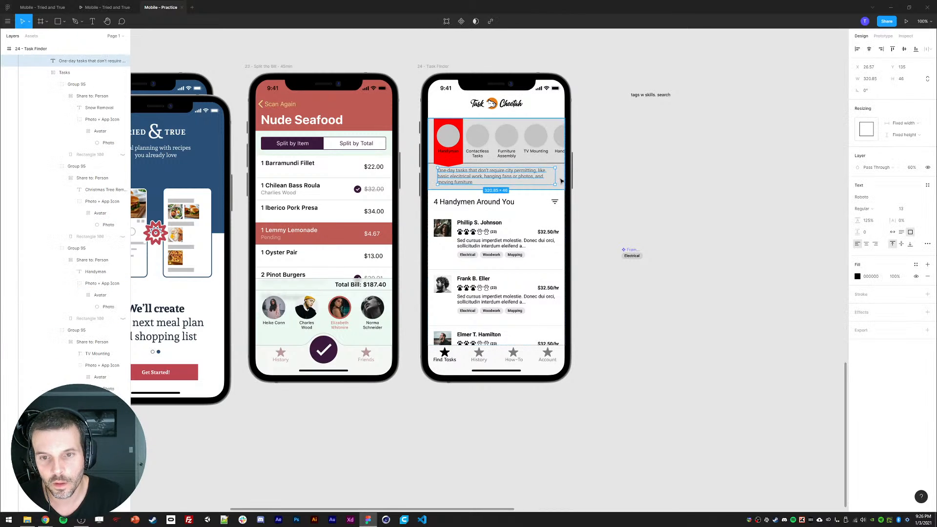
left_click(876, 70)
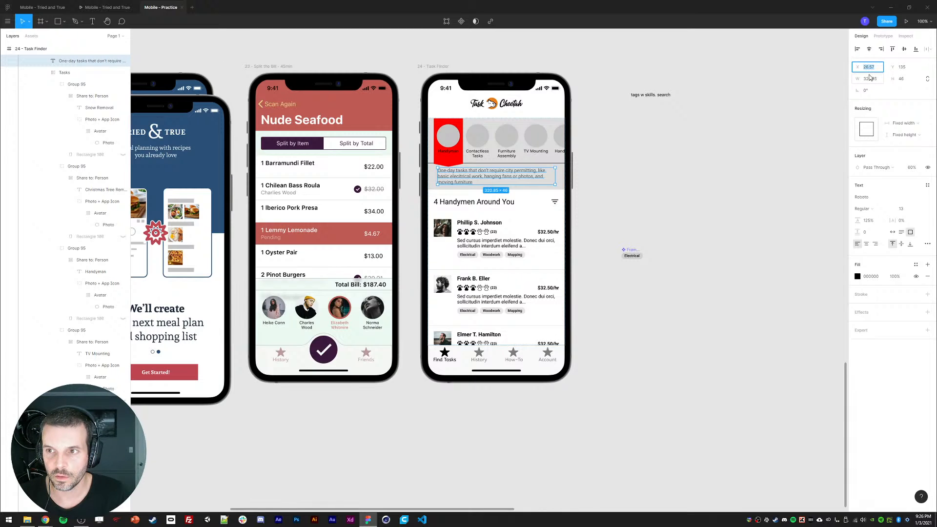
type("16")
key("Return")
left_click_drag(551, 177, 565, 176)
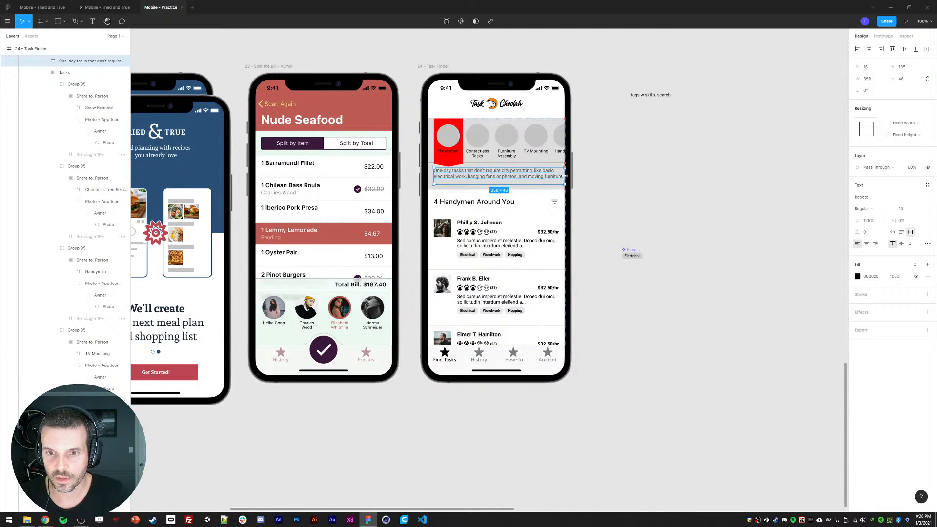
left_click(866, 81)
key("shift+Down")
key("shift+Down")
left_click(705, 200)
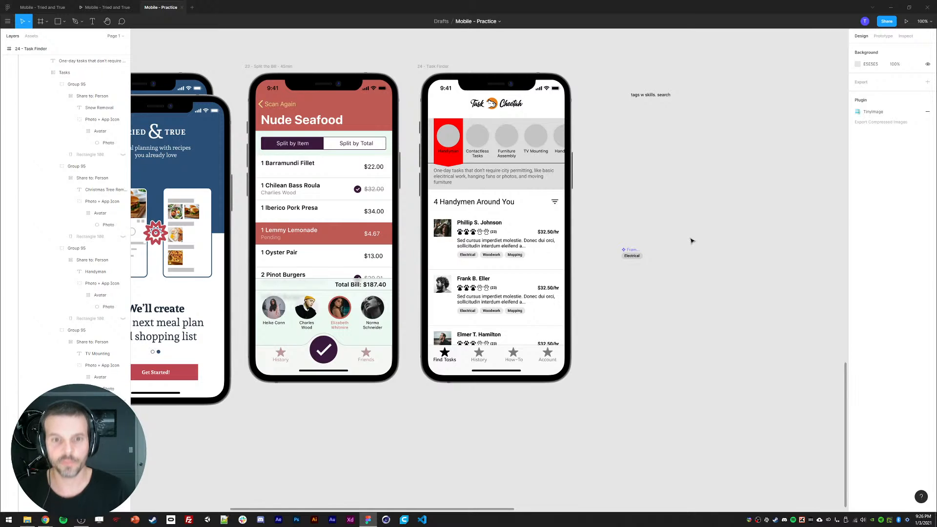
Inspect the position and size of the task description and the whole header group above the handymen list.
left_click(511, 182)
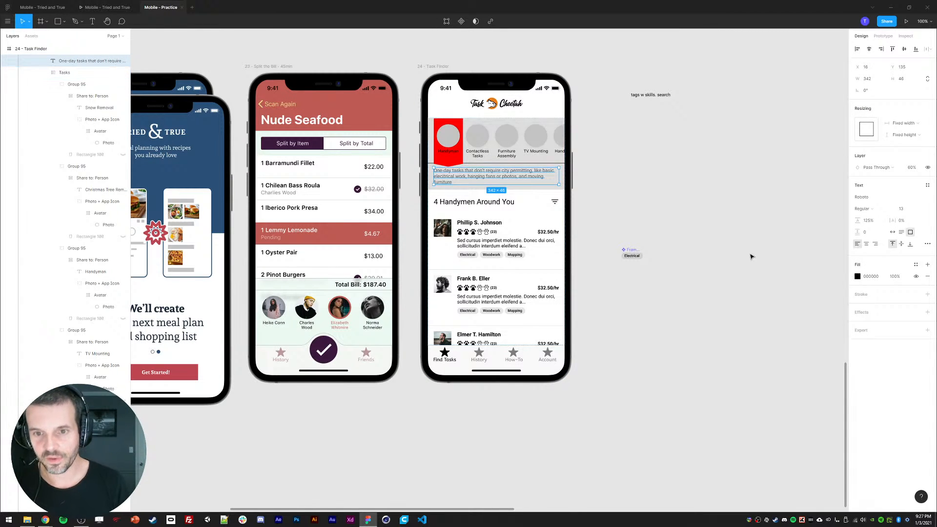
left_click(637, 226)
left_click(520, 181)
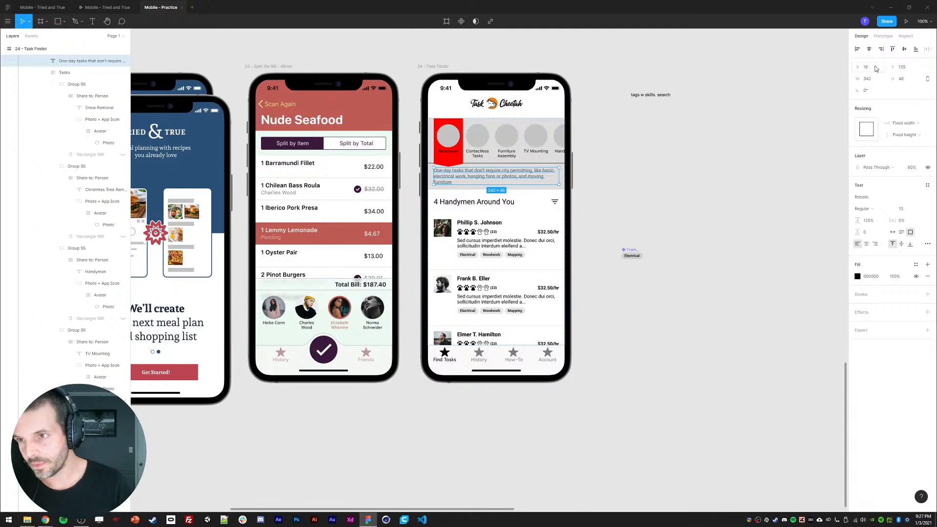
left_click(876, 68)
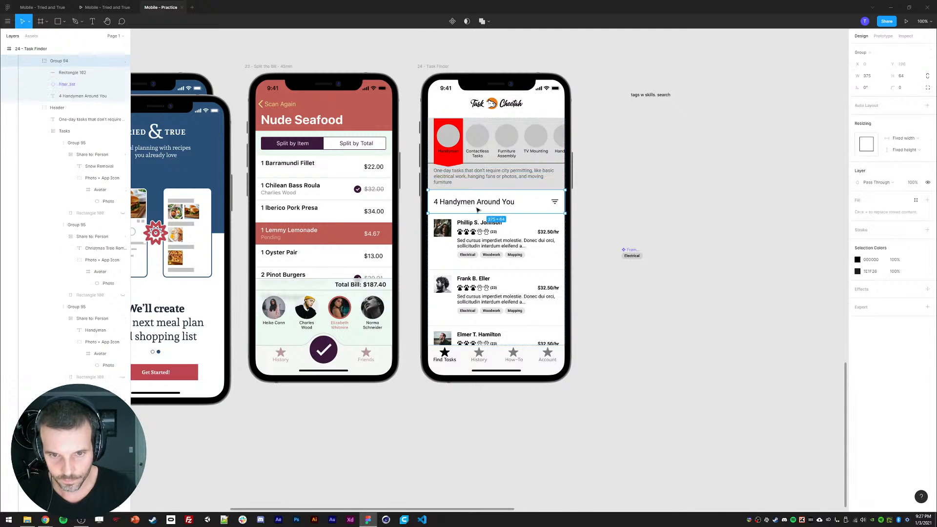
left_click(472, 170)
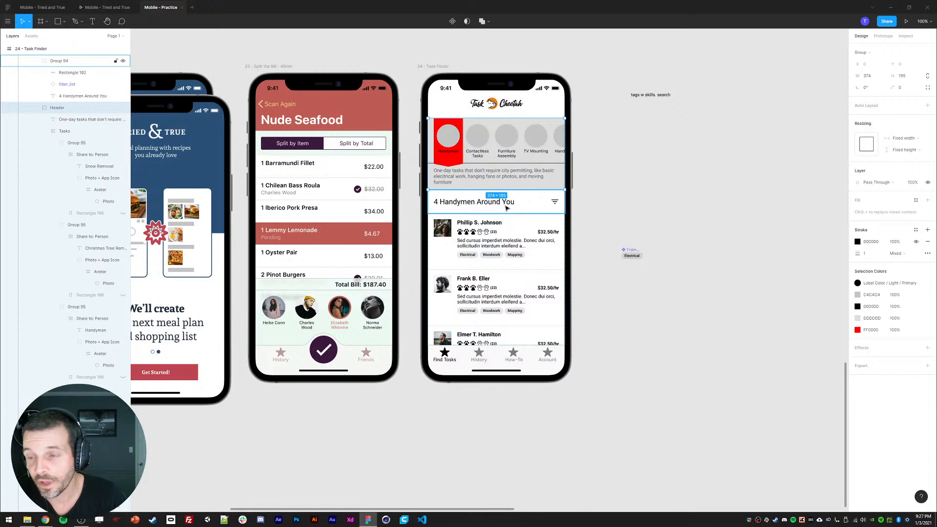
Try setting the first handyman entry's height to 152/8, and undo the change.
left_click(504, 230)
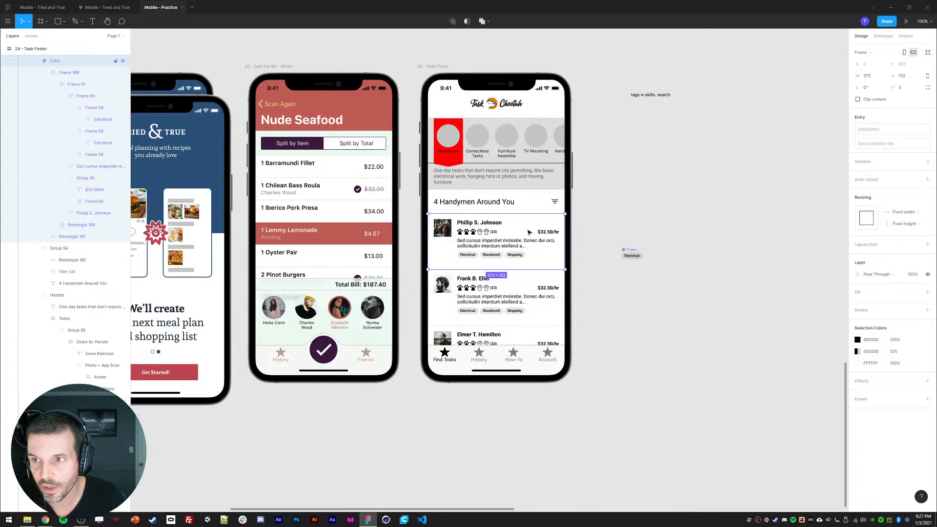
left_click(902, 76)
type("1")
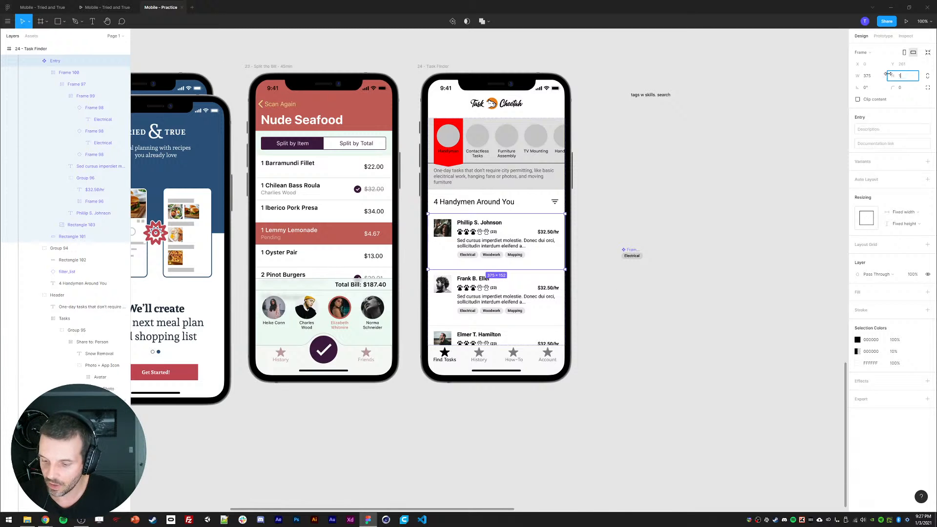
type("52/8")
key("Return")
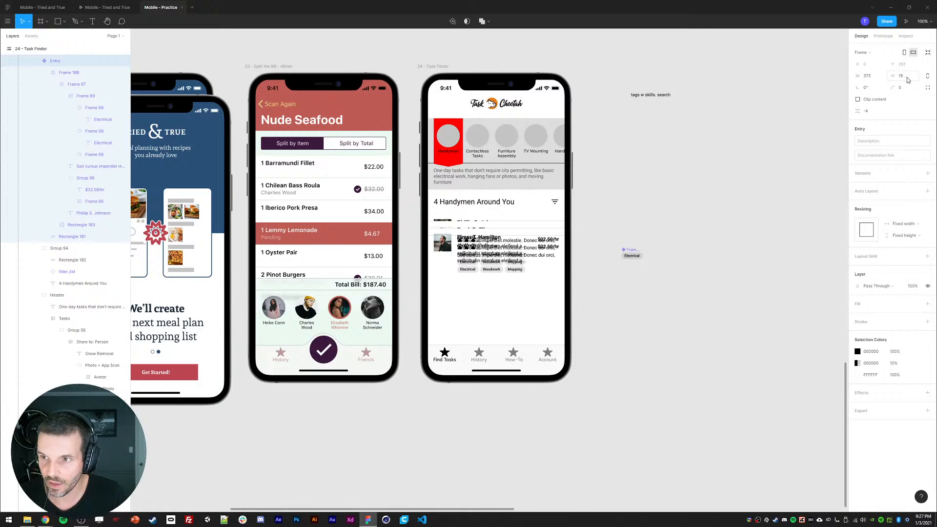
left_click(683, 207)
key("ctrl+z")
key("ctrl+z")
left_click(640, 215)
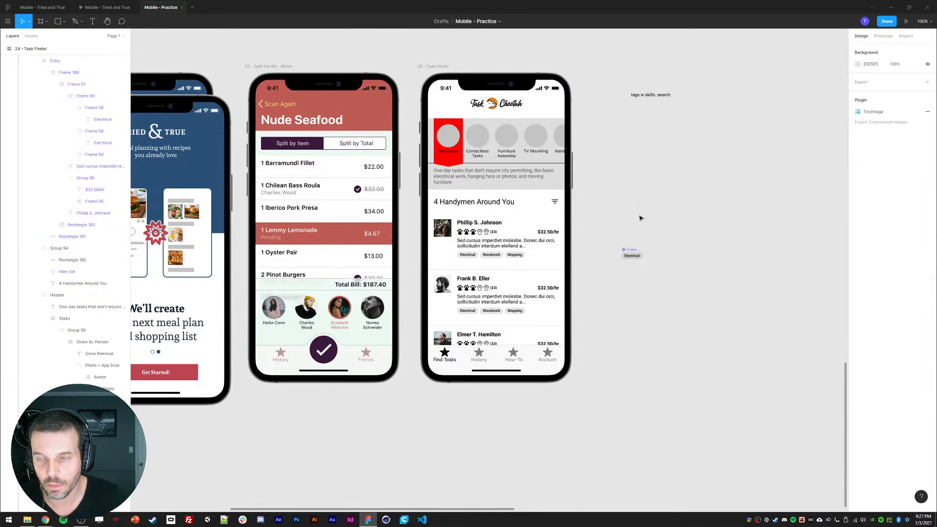
Copy the styling of the background rectangle inside the main Entry component and hide that rectangle.
left_click(481, 249)
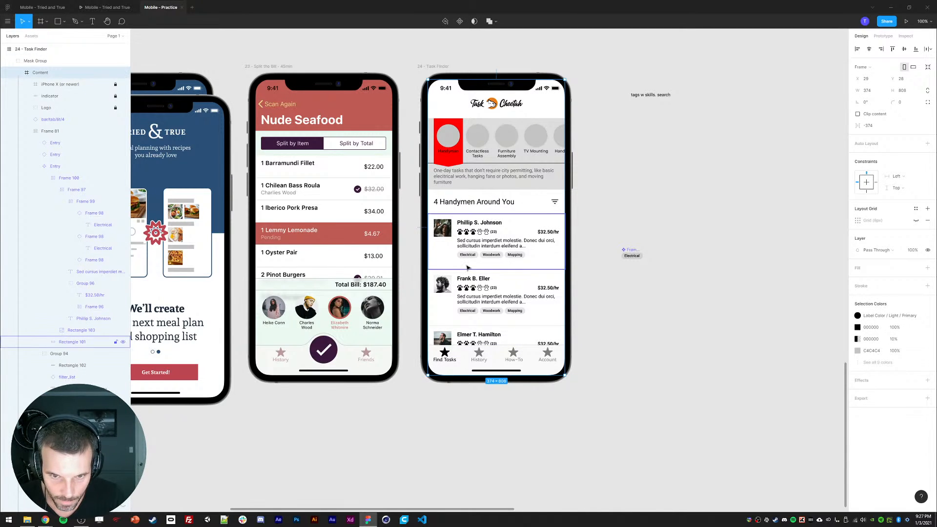
left_click(466, 268, "ctrl")
left_click(44, 179)
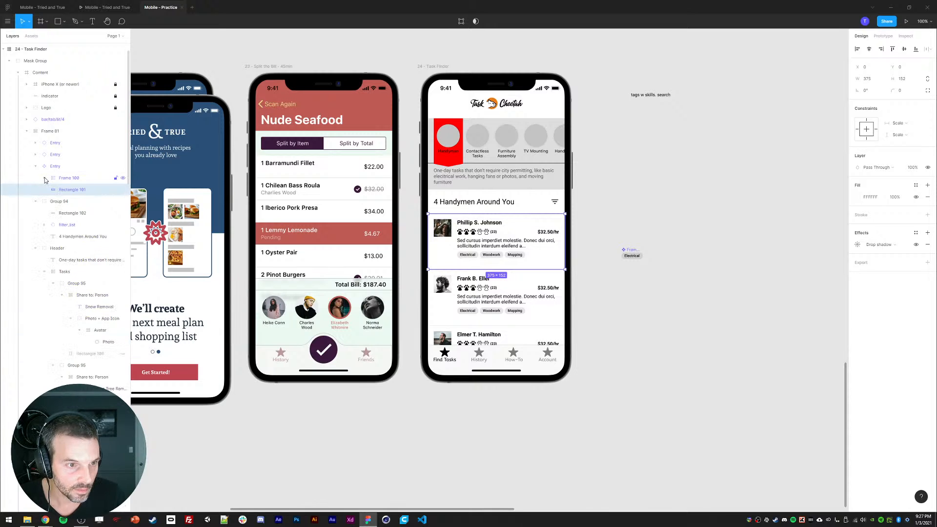
left_click(66, 178)
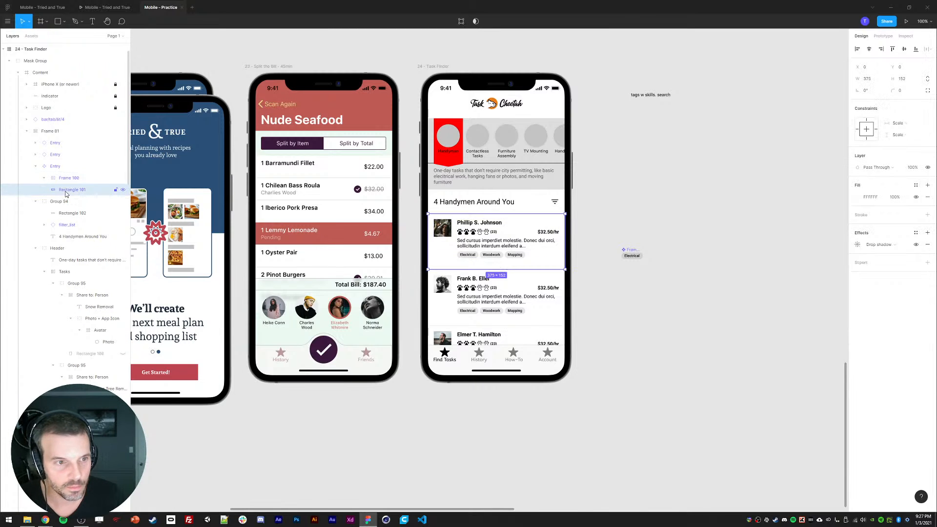
left_click(55, 167)
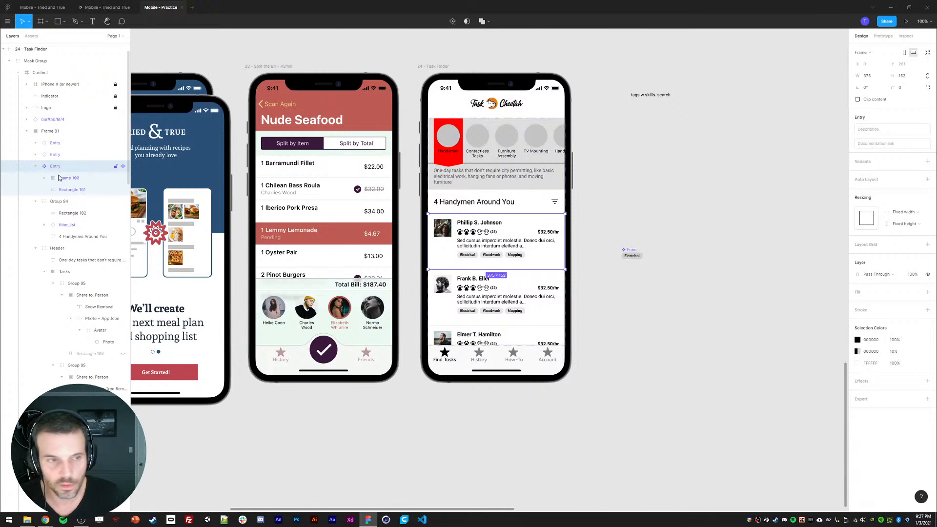
left_click(66, 191)
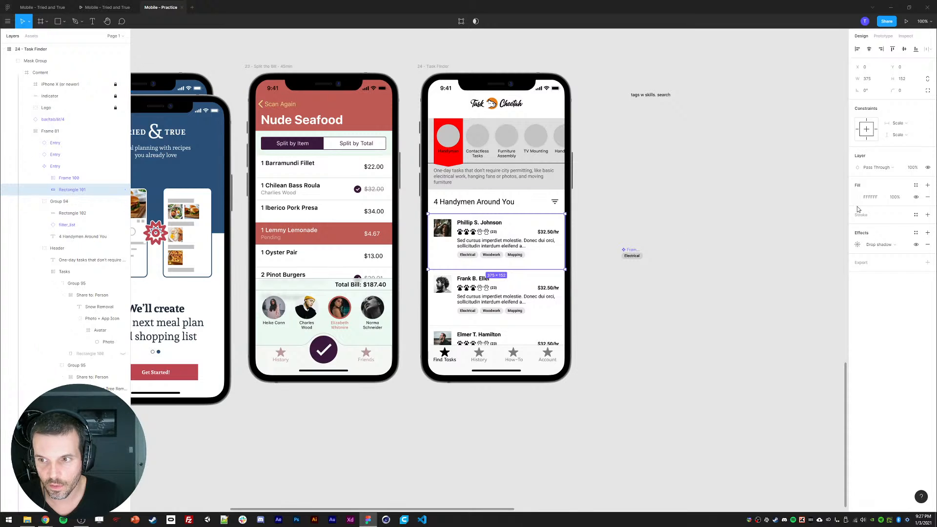
left_click(123, 190)
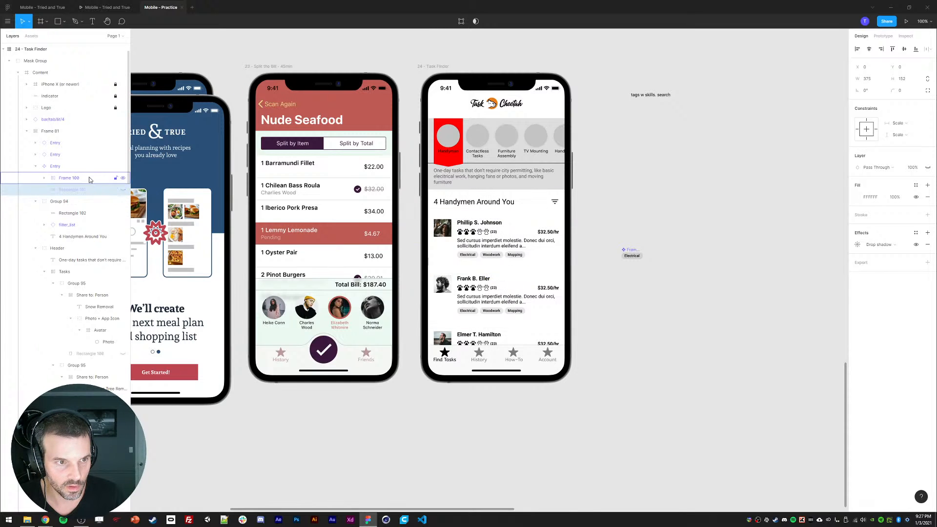
Give the main Entry component the white FFFFFF fill and drop shadow, and turn on auto layout for it.
left_click(72, 167)
left_click(744, 324)
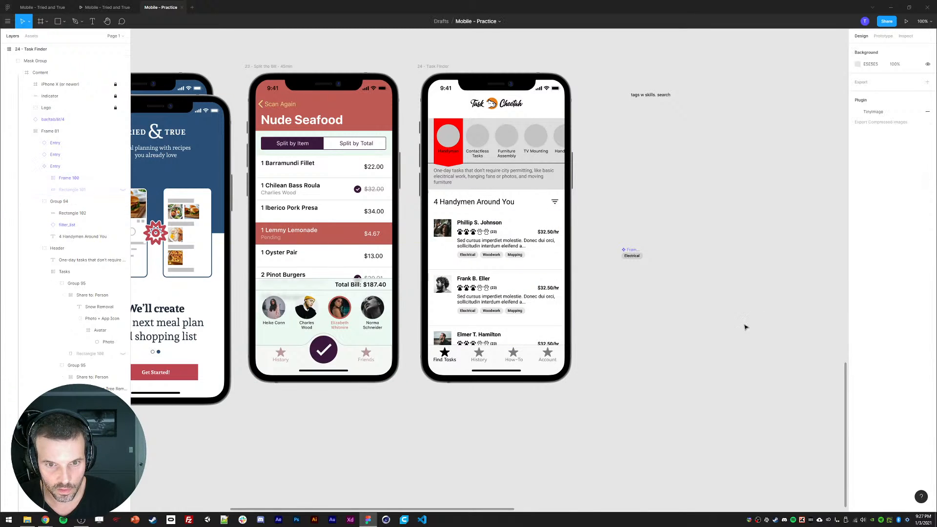
left_click(60, 171)
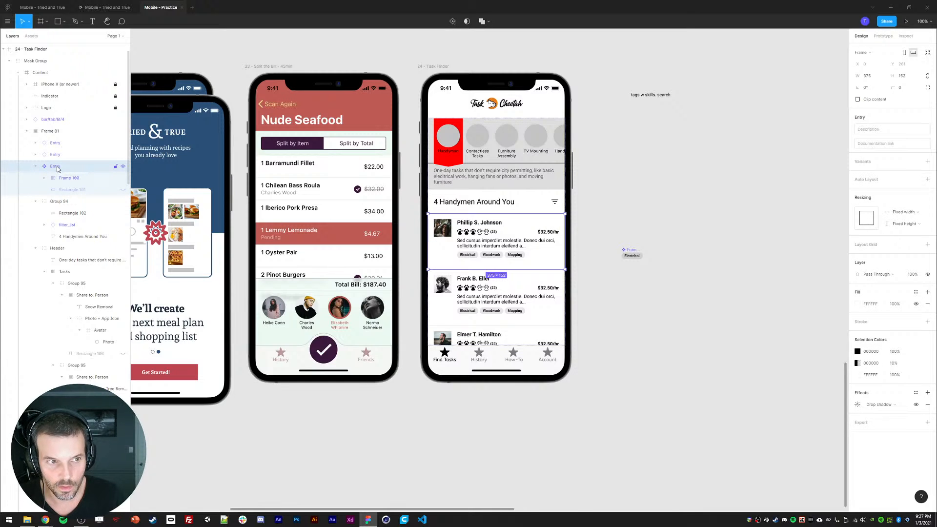
key("shift+a")
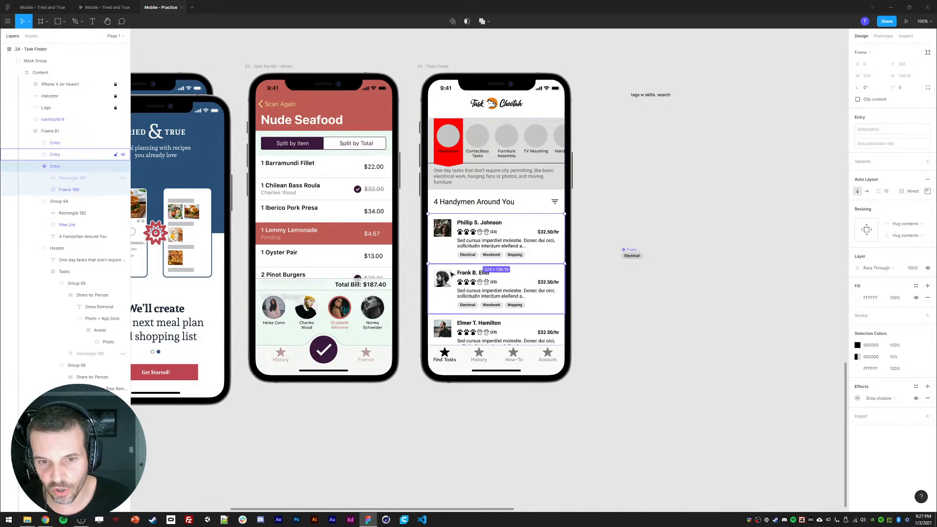
Switch to the Chrome browser, open lipsum.com and generate placeholder paragraphs starting with Lorem ipsum.
key("alt+Tab")
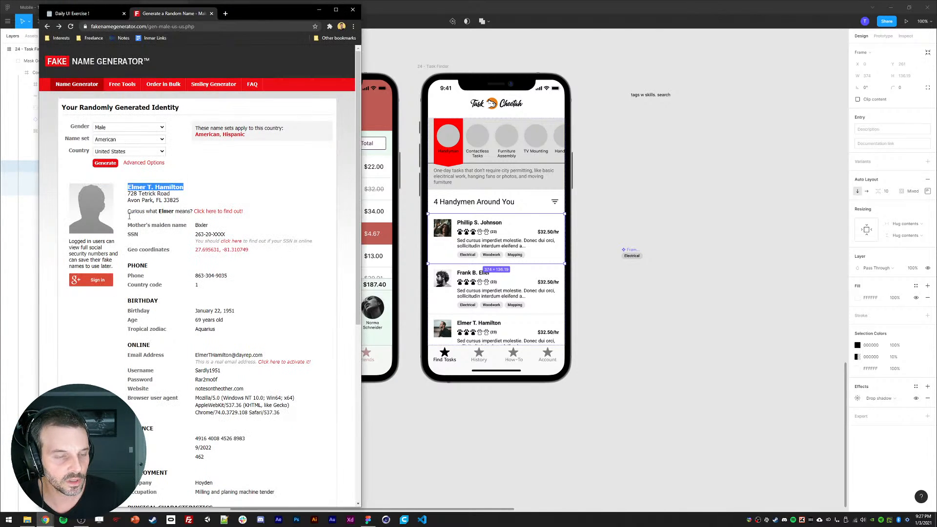
left_click(117, 26)
type("lipsum.com")
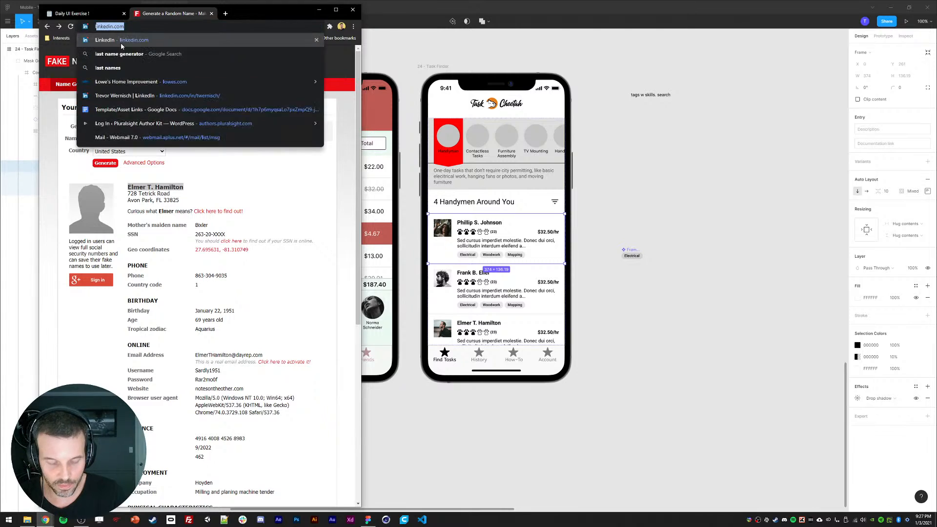
key("Return")
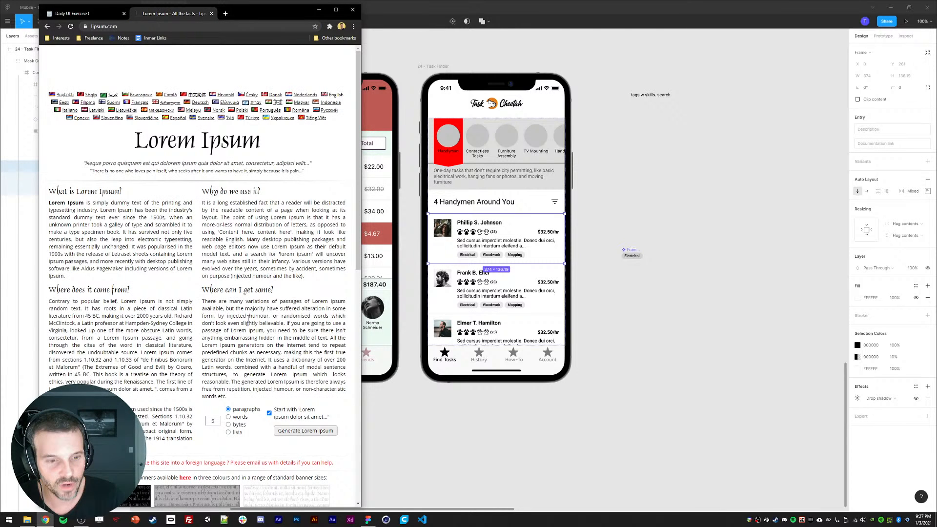
left_click(305, 430)
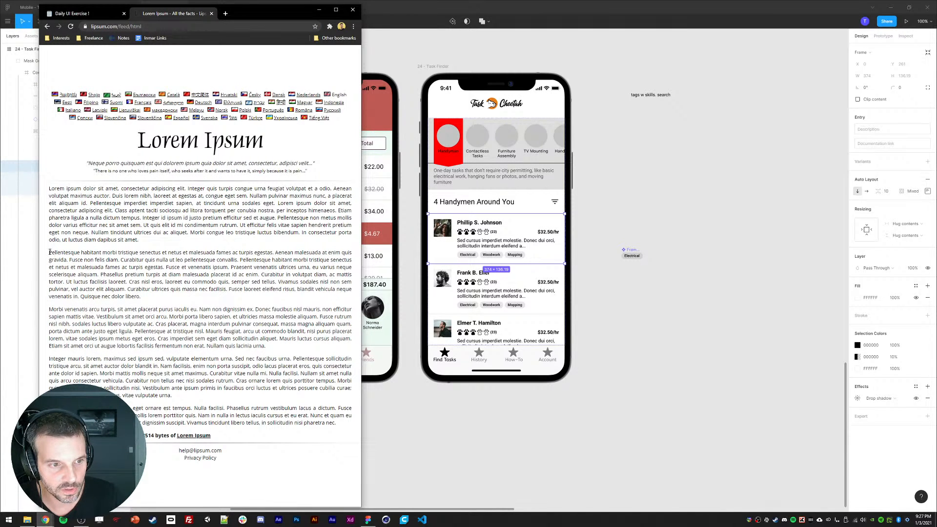
Copy the opening sentences of the second generated paragraph and paste them over the second handyman entry's description in Figma.
left_click_drag(49, 252, 168, 267)
key("ctrl+c")
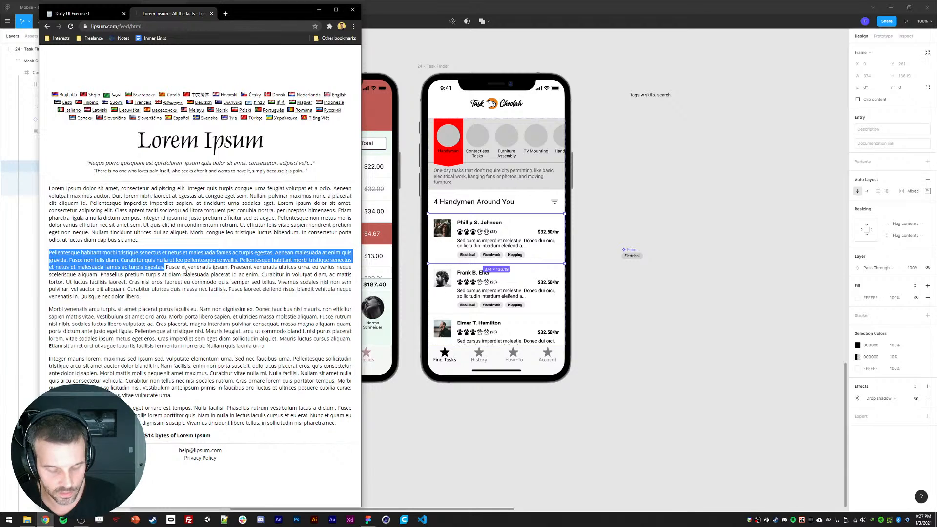
left_click(479, 296, "ctrl")
double_click(477, 299)
key("ctrl+v")
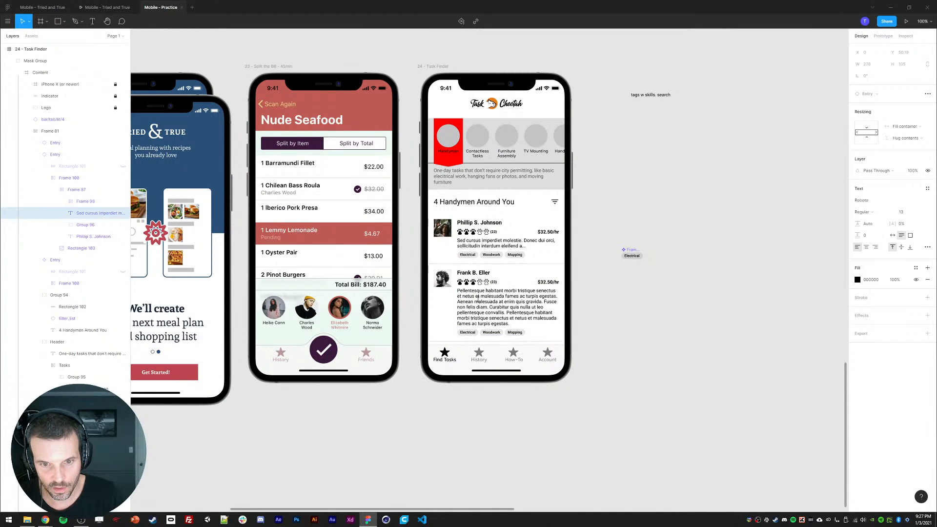
left_click(743, 411)
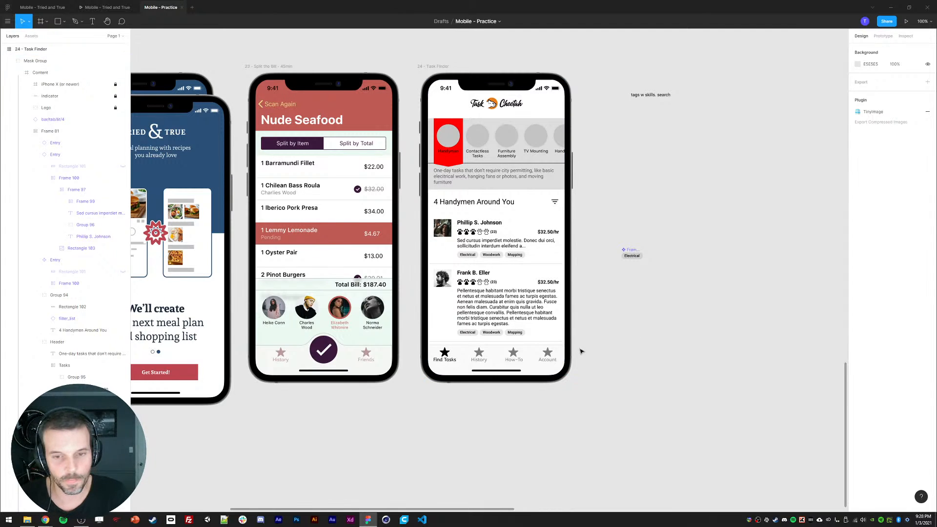
Shorten the second handyman entry's description so it ends after "tristique senectus et netus e...".
left_click(502, 308)
double_click(503, 307)
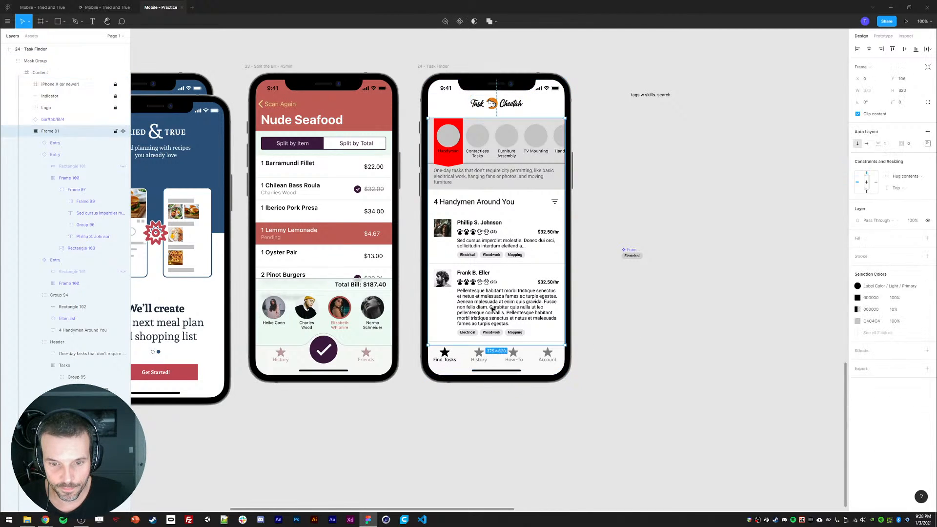
double_click(491, 307)
left_click(492, 302)
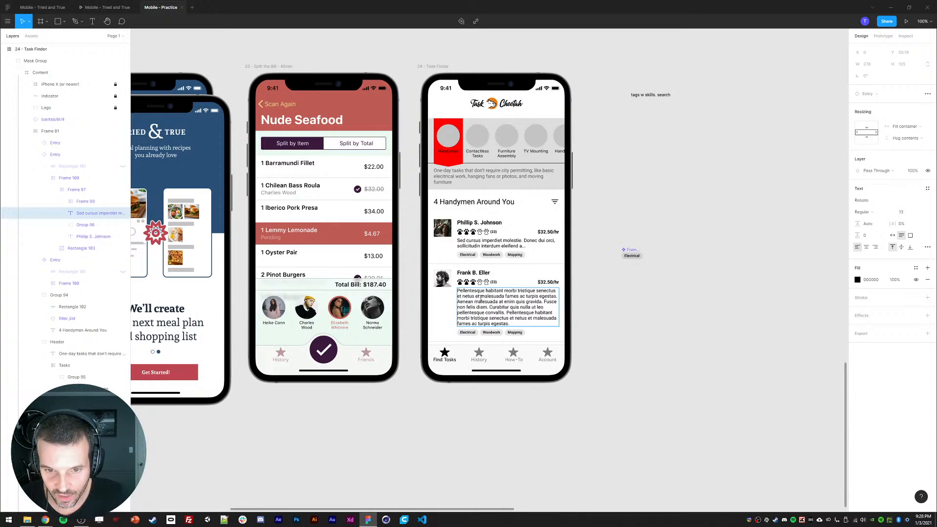
left_click_drag(481, 298, 546, 331)
type("...")
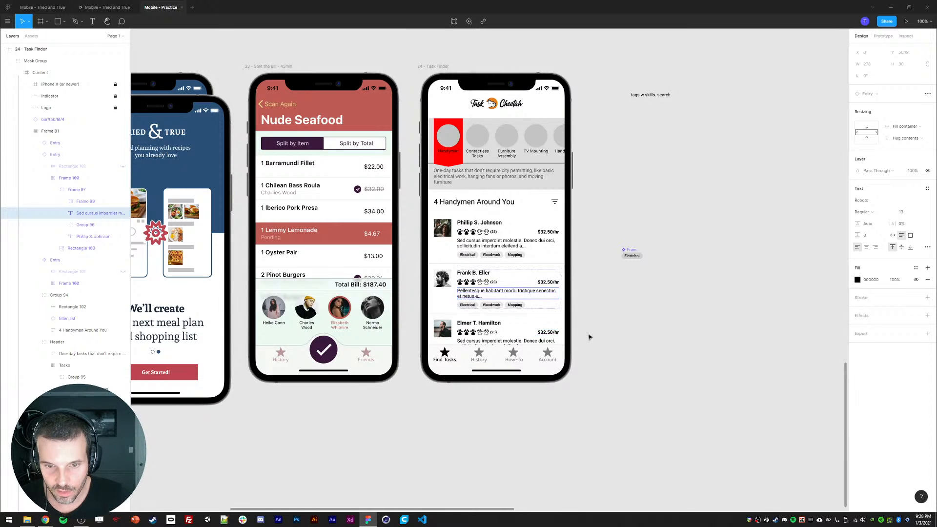
left_click(590, 336)
double_click(473, 300)
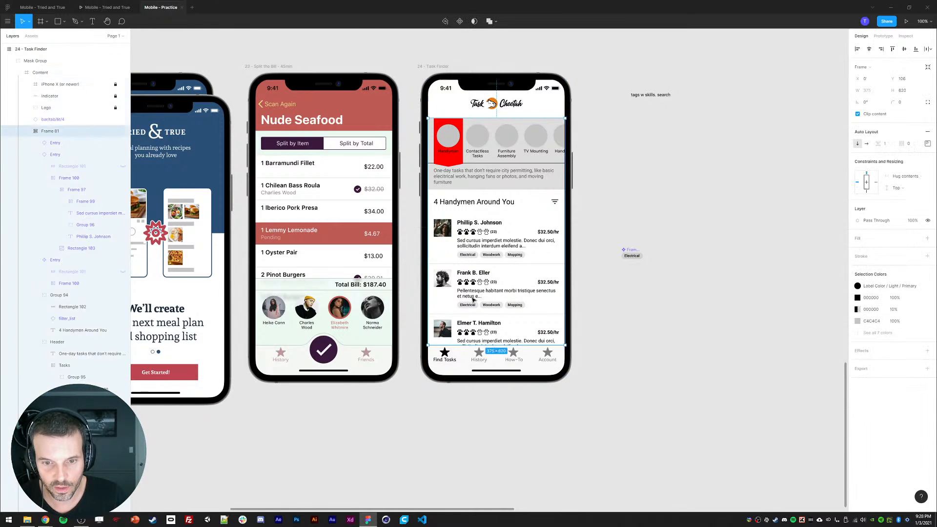
left_click(394, 437)
Copy "Cras placerat, magna interdum pulvinar consequat," from the Lorem Ipsum page in Chrome and paste it over the third entry's description in Figma.
left_click(44, 519)
left_click(30, 483)
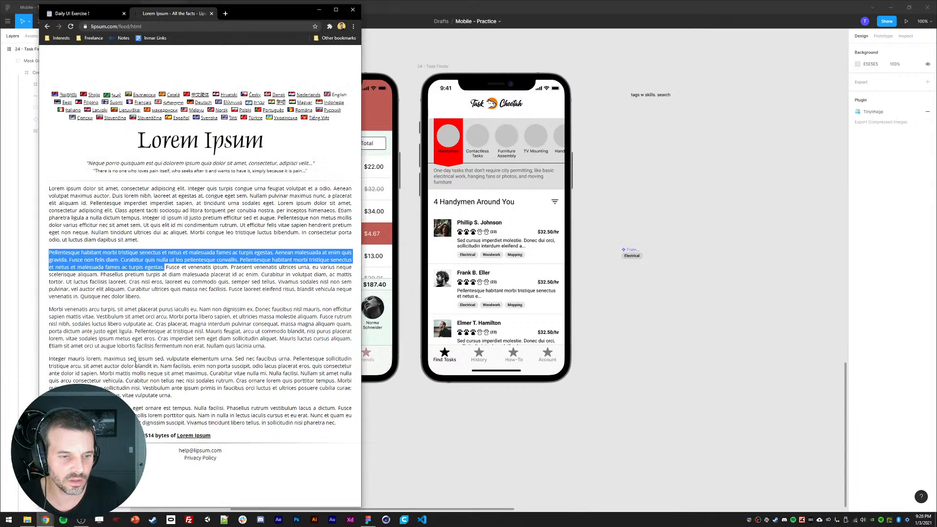
left_click_drag(155, 324, 279, 323)
double_click(484, 342, "ctrl")
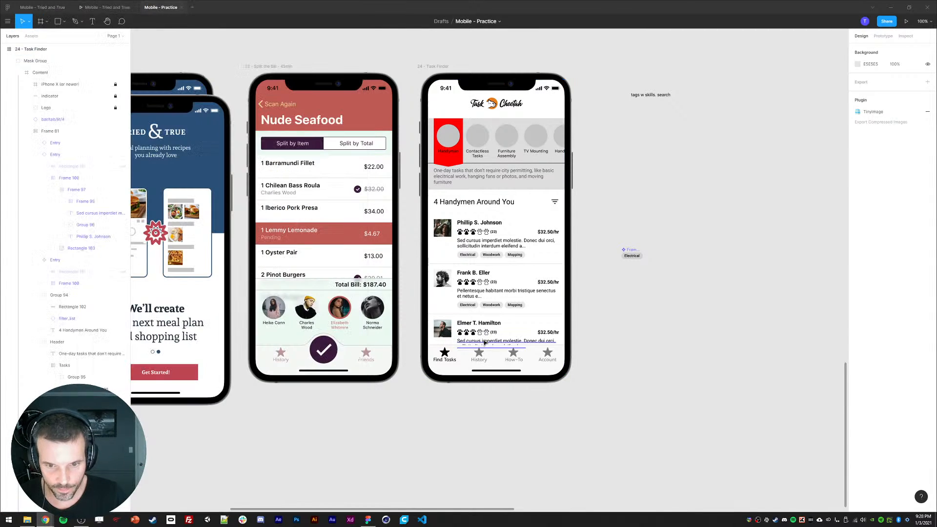
type("Cras placerat, magna interdum pulvinar consequat,")
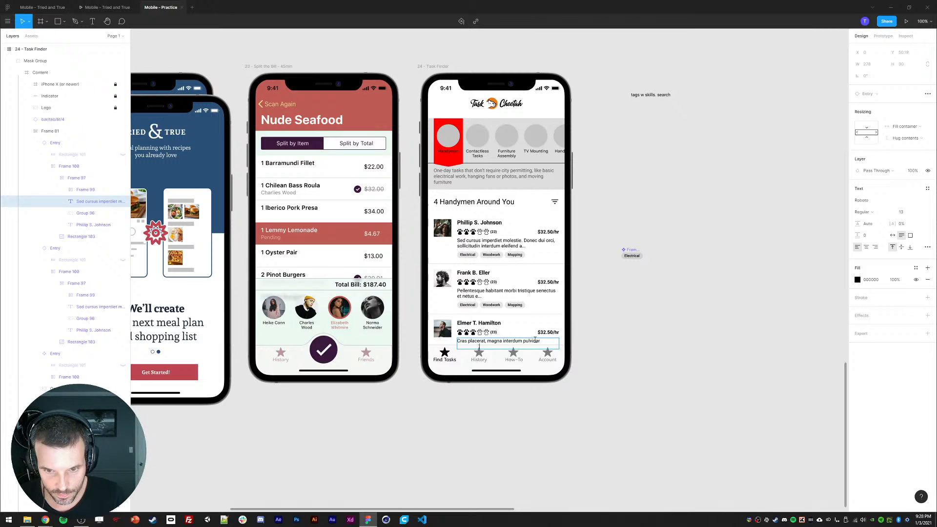
Shorten the third entry's description so it ends in "interdum pulvin...".
left_click_drag(535, 341, 575, 385)
type("...")
key("Escape")
left_click(669, 363)
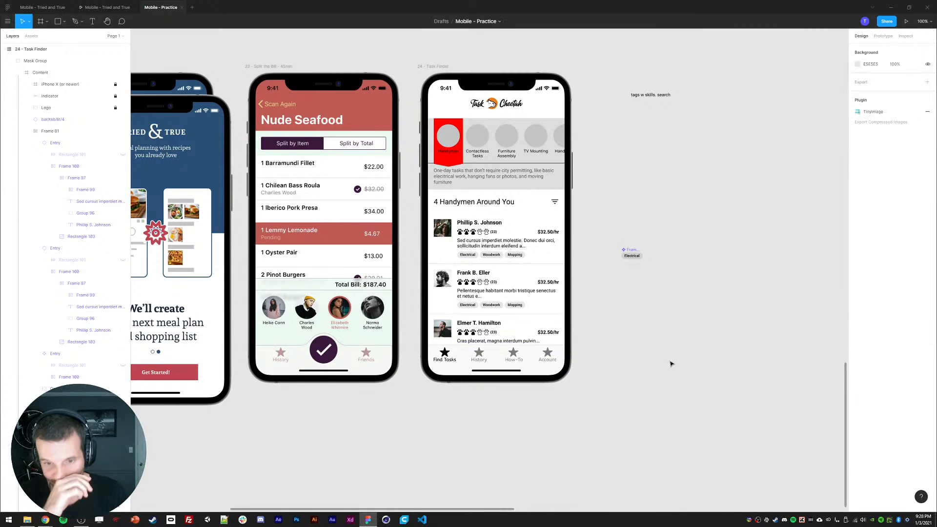
left_click(494, 282, "ctrl")
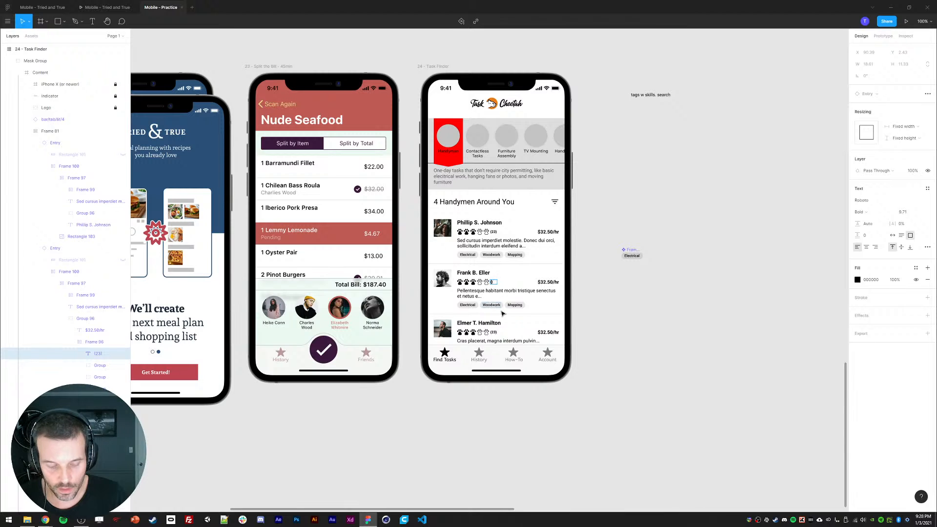
key("Return")
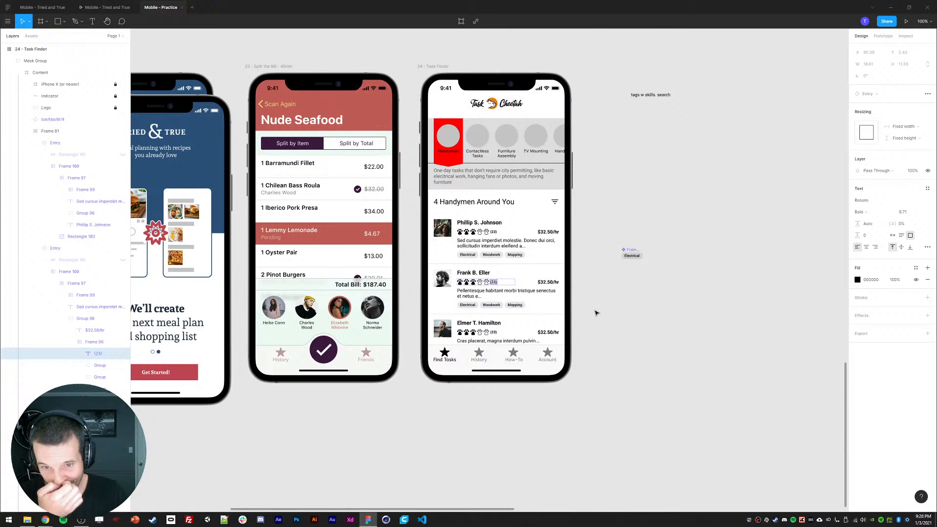
left_click(621, 287)
Set the review count in the first, main entry to (500) and make its text box hug the contents in auto width.
left_click(494, 232, "ctrl")
key("Return")
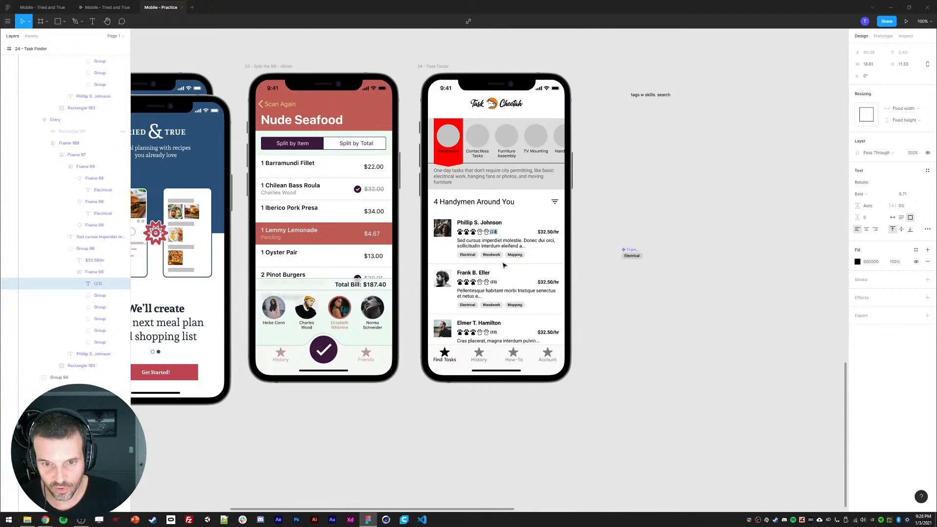
type("500")
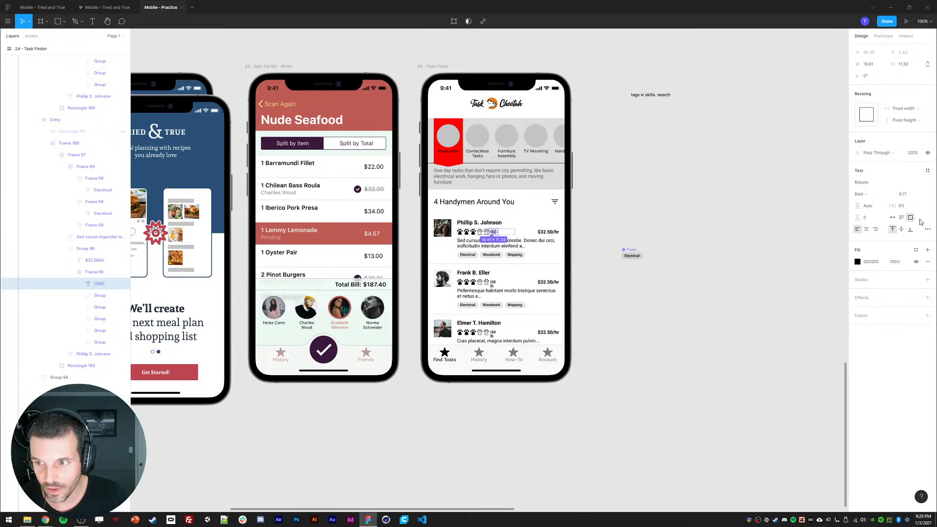
left_click(901, 217)
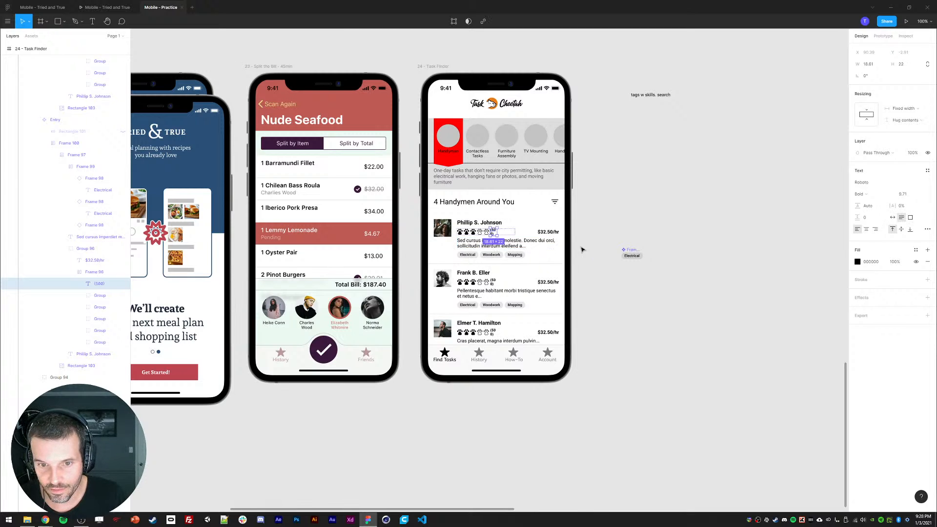
left_click(892, 218)
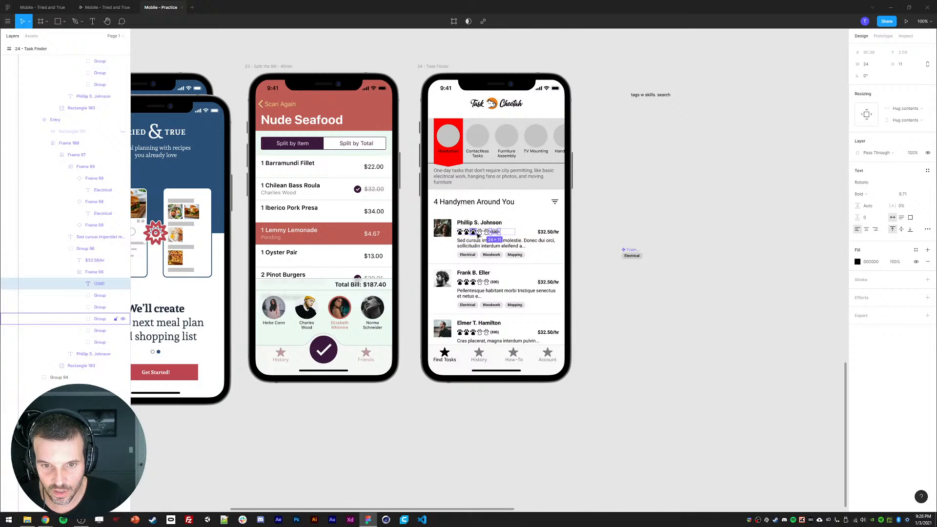
Replace the outline of the last two paw icons in the main entry with a solid 000000 fill.
left_click(476, 234)
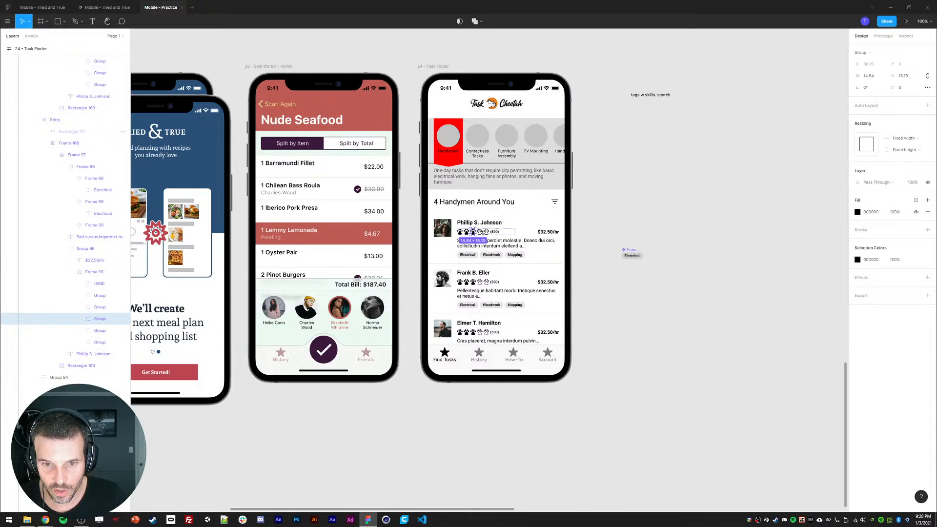
left_click(482, 232)
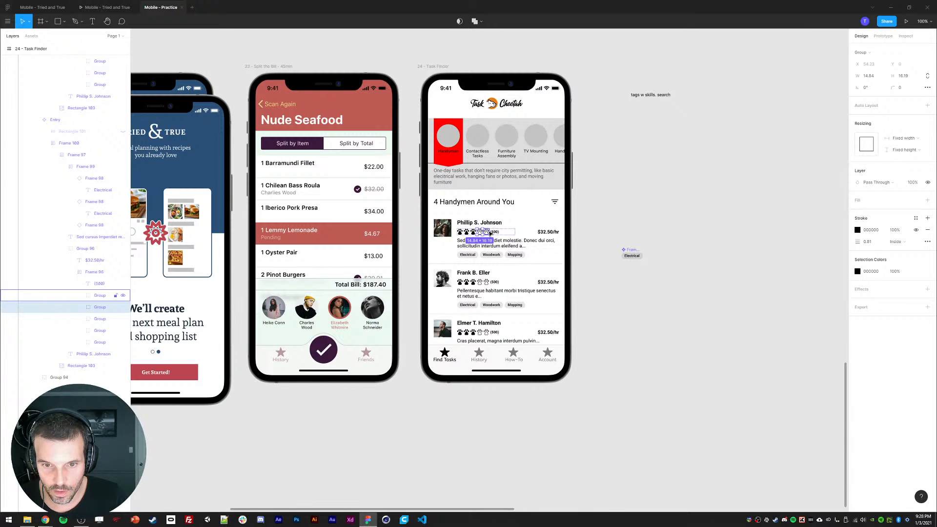
left_click(490, 233, "shift")
left_click(927, 211)
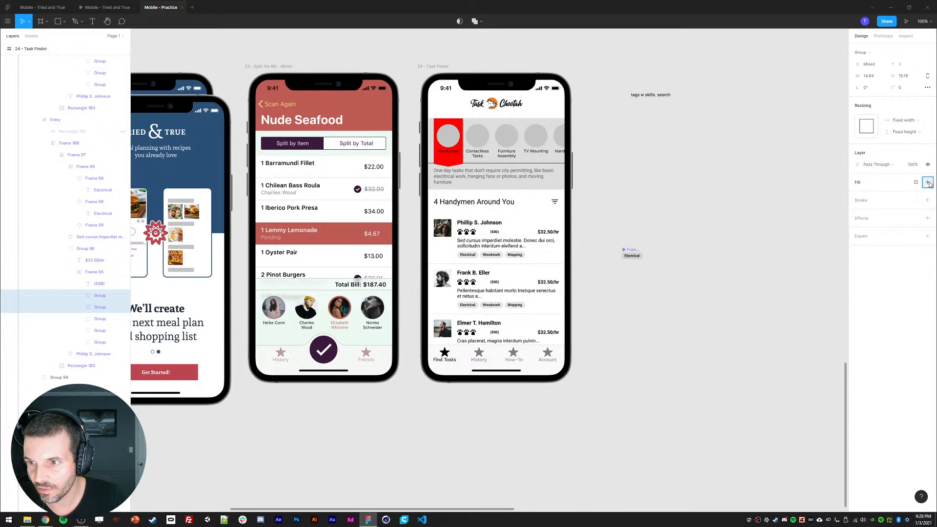
left_click(929, 183)
left_click(861, 199)
left_click(682, 303)
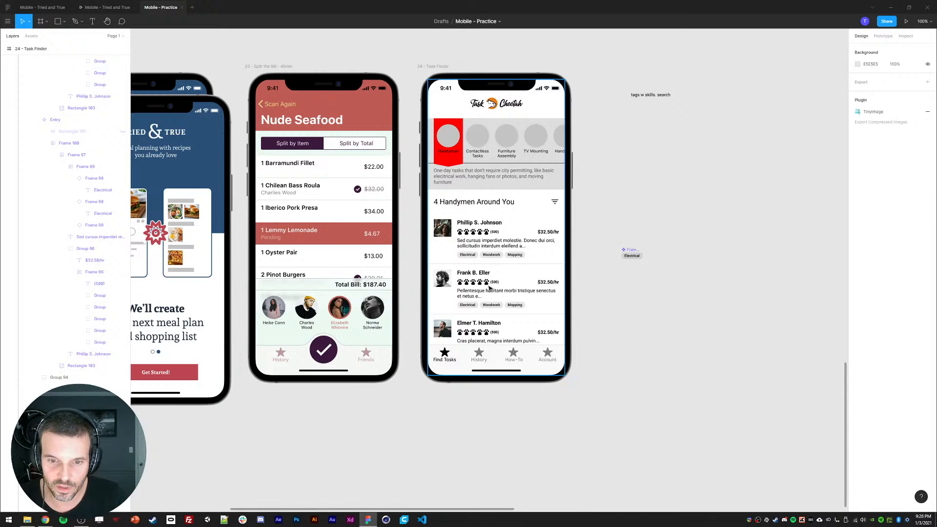
Remove the fill from the second entry's last two paw icons and give them a 000000 inside stroke.
left_click(490, 287)
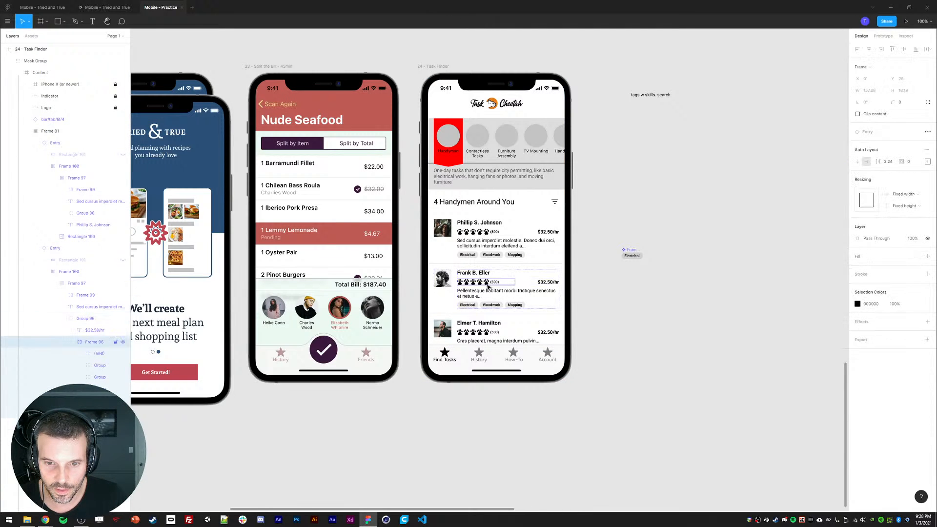
double_click(487, 283)
left_click(481, 283, "shift")
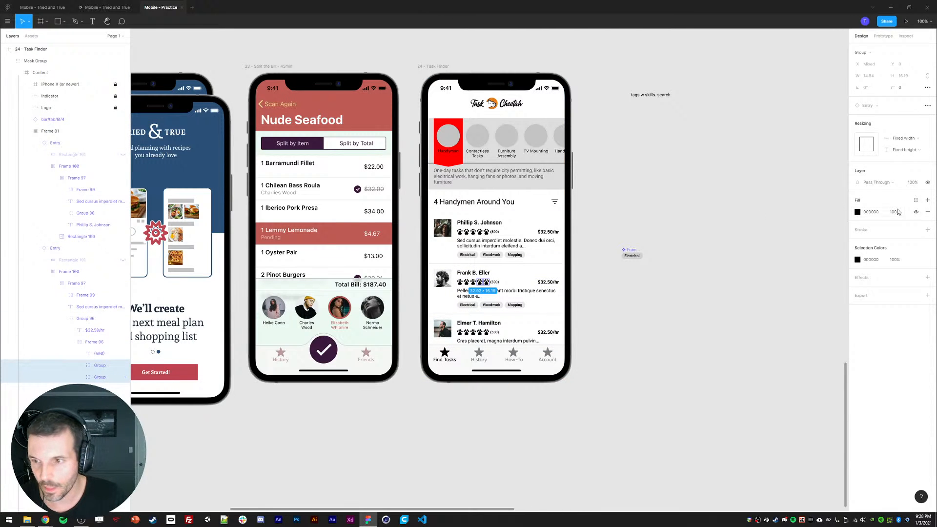
left_click(927, 212)
left_click(927, 218)
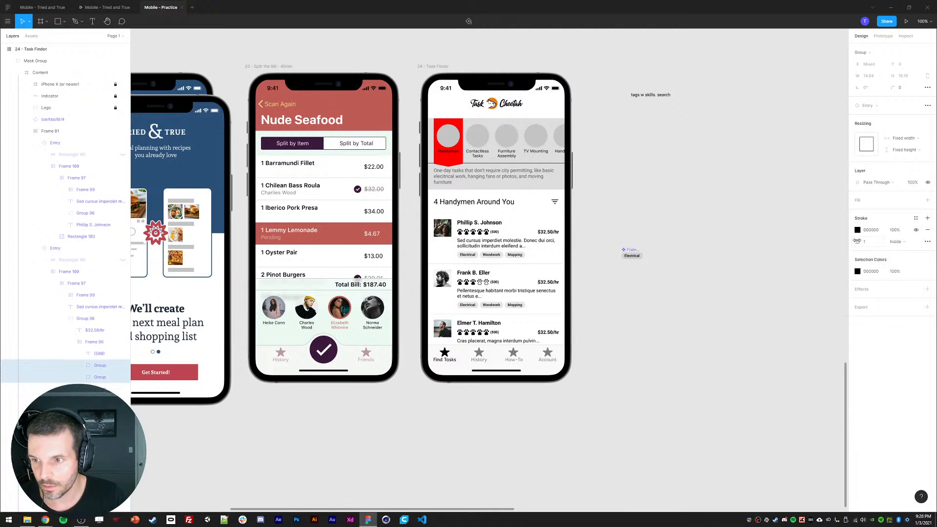
left_click(667, 356)
Replace the second entry's review count with a two-digit number in parentheses.
double_click(493, 332, "ctrl")
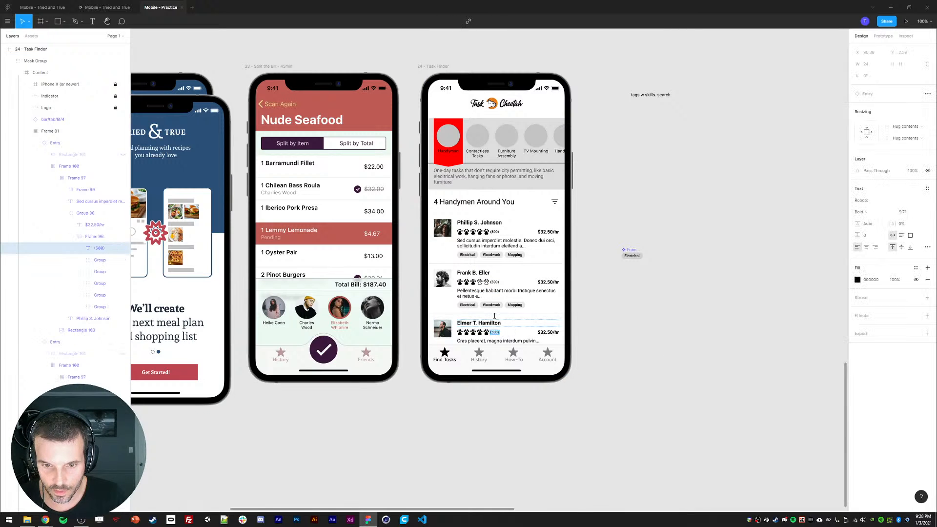
double_click(493, 282, "ctrl")
type("(5)")
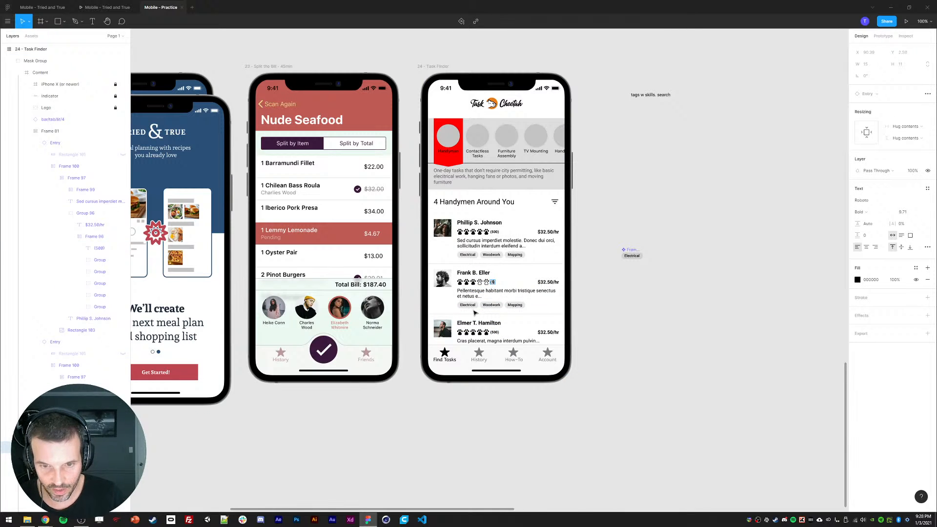
type("3")
key("Escape")
Set the third entry's review count to (93) and change its last paw icon from filled to outlined.
double_click(497, 333, "ctrl")
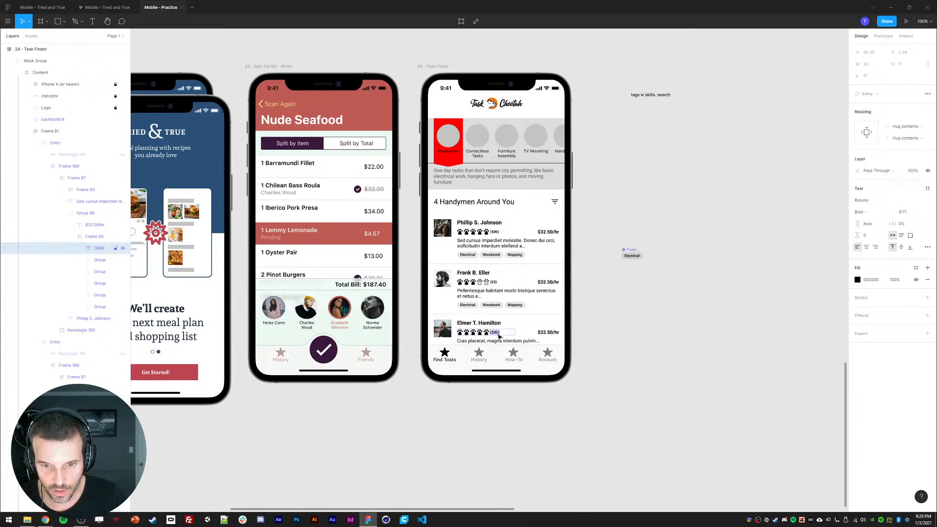
type("(93")
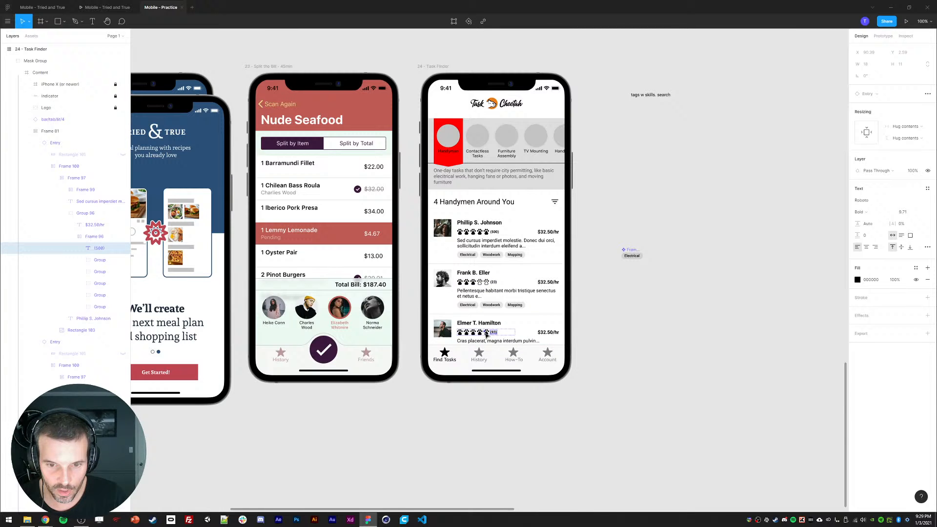
left_click(486, 333)
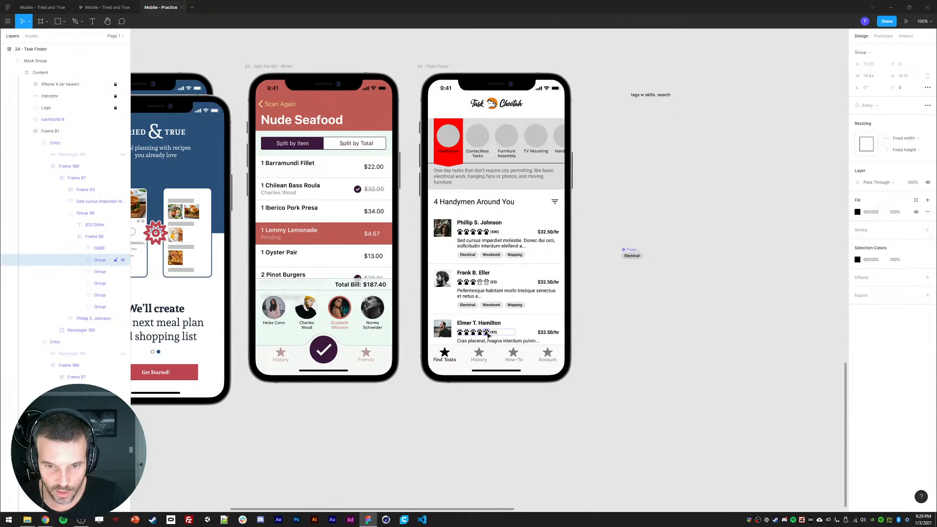
left_click(480, 333, "shift")
left_click(473, 333, "shift")
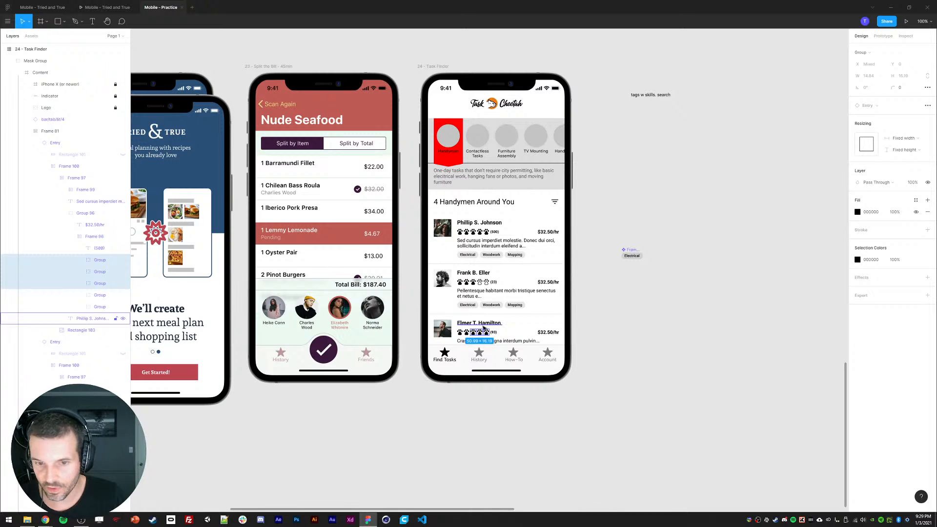
left_click(486, 333)
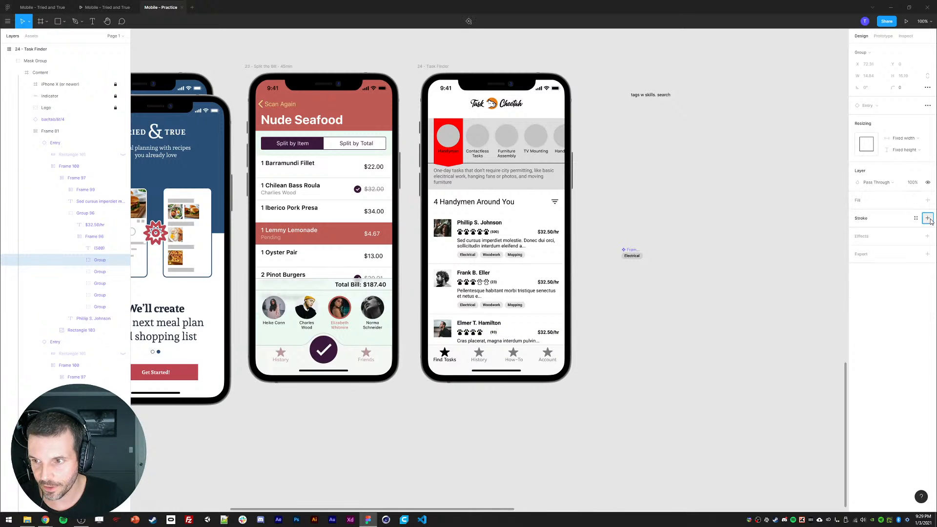
left_click(367, 388)
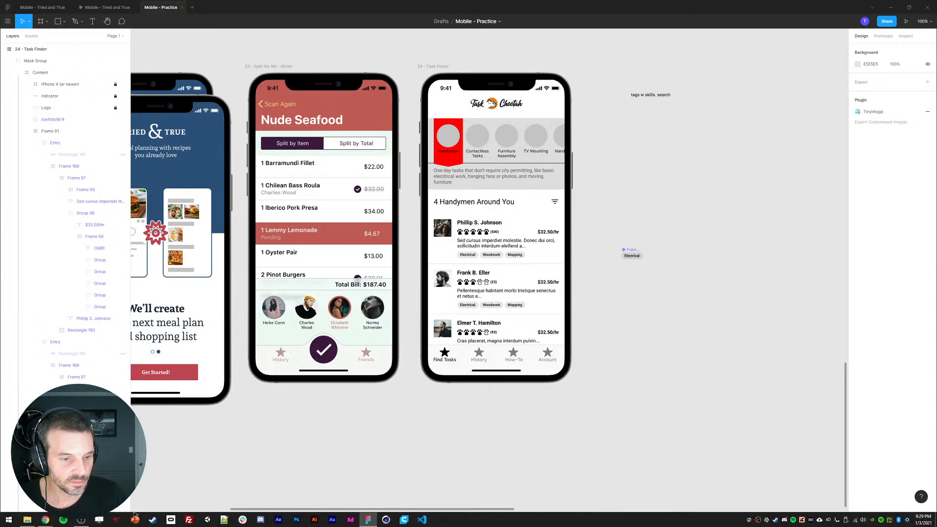
left_click(784, 519)
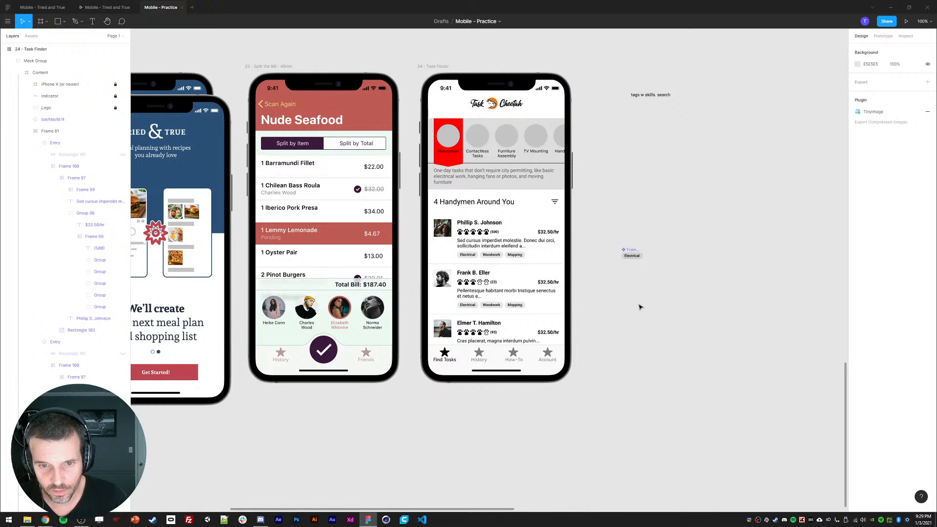
scroll(645, 311, "up", 1)
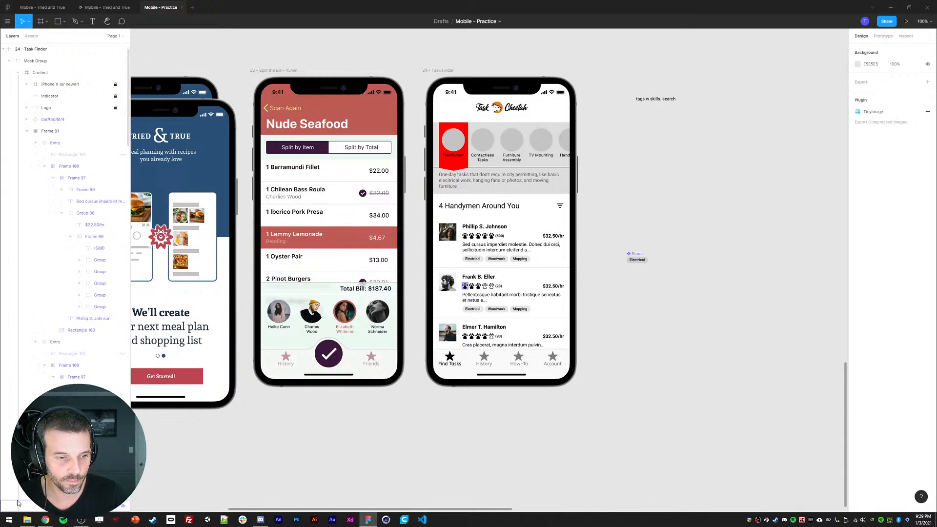
Switch to the Chrome browser and search Google for "things mandmen do".
key("alt+Tab")
left_click(162, 27)
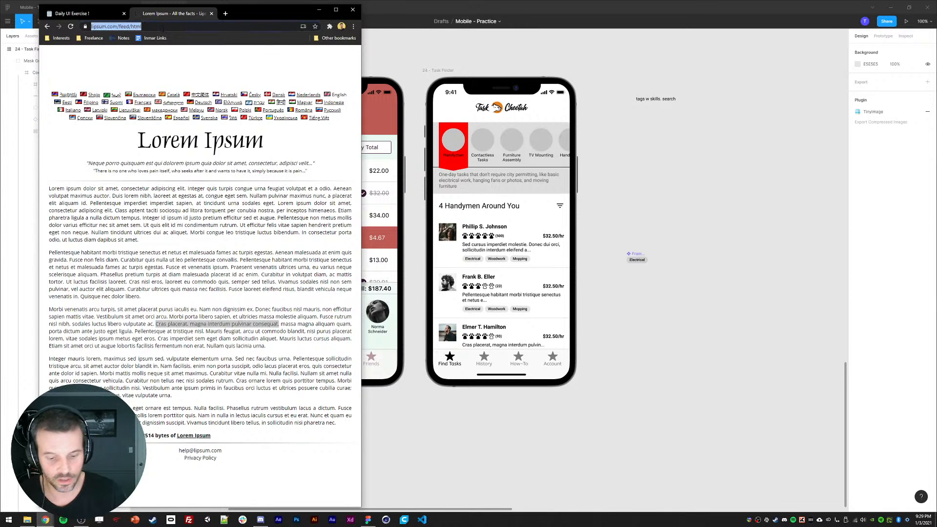
type("ta")
key("BackSpace")
key("BackSpace")
key("BackSpace")
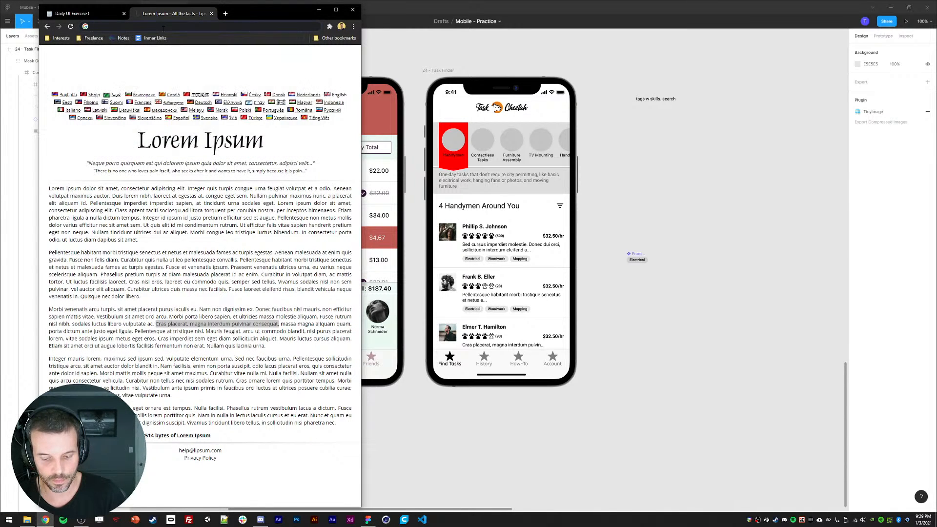
type("handyman")
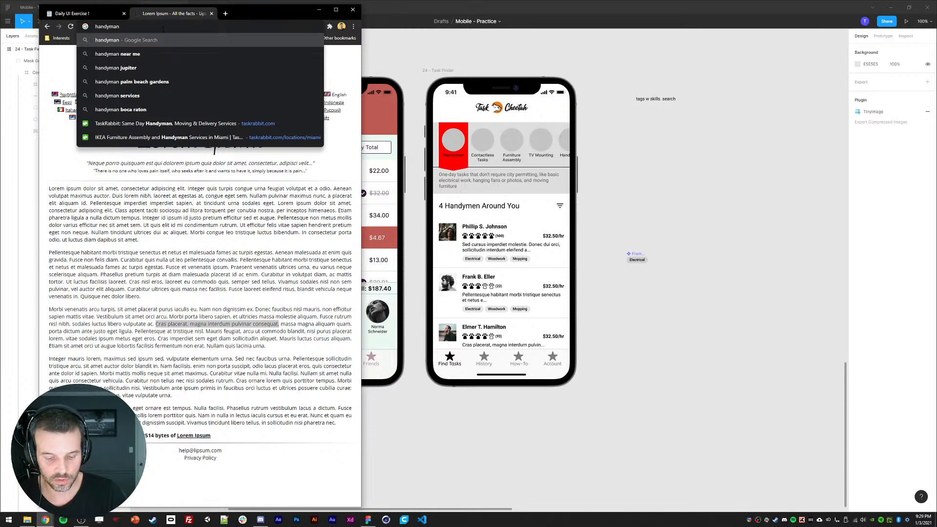
key("BackSpace")
key("BackSpace")
key("BackSpace")
key("BackSpace")
key("BackSpace")
key("BackSpace")
key("BackSpace")
key("BackSpace")
key("BackSpace")
type("things mandma")
key("BackSpace")
type("en do")
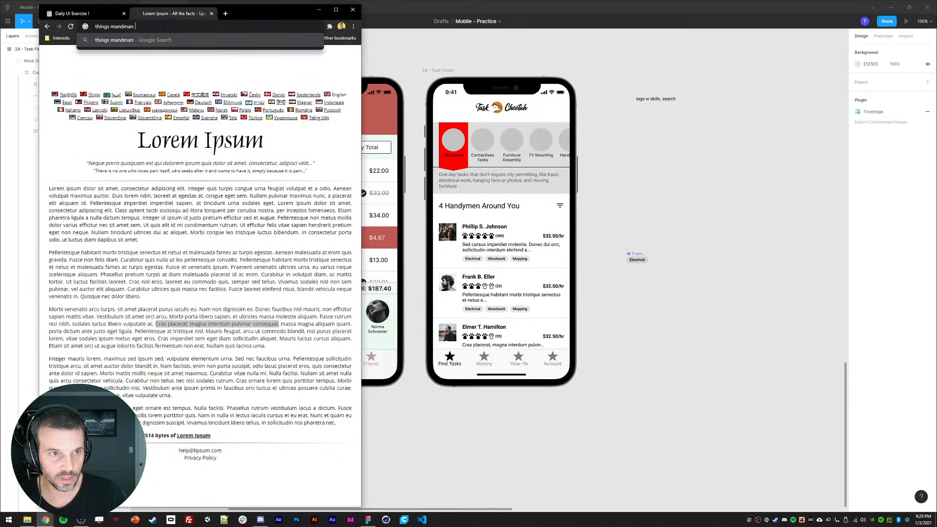
key("Return")
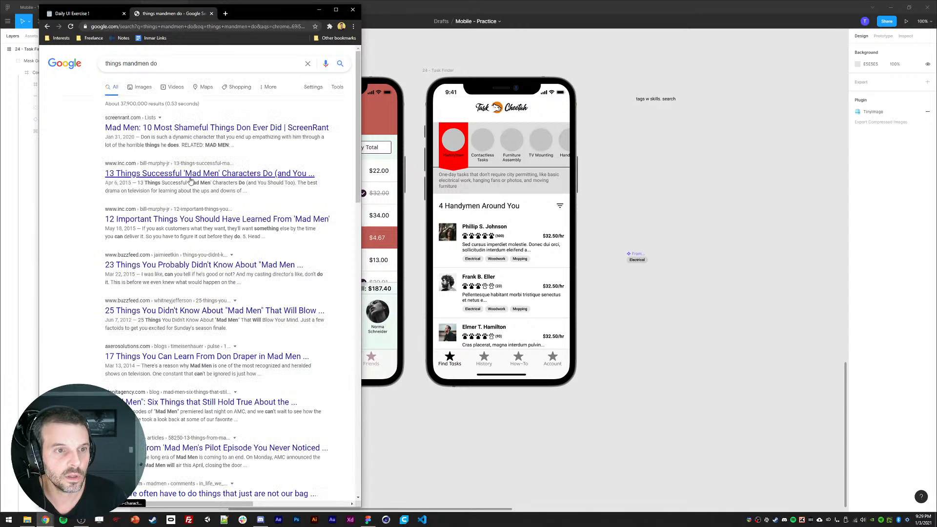
Correct the Google query to "things handymen do" and run the search again.
left_click(131, 64)
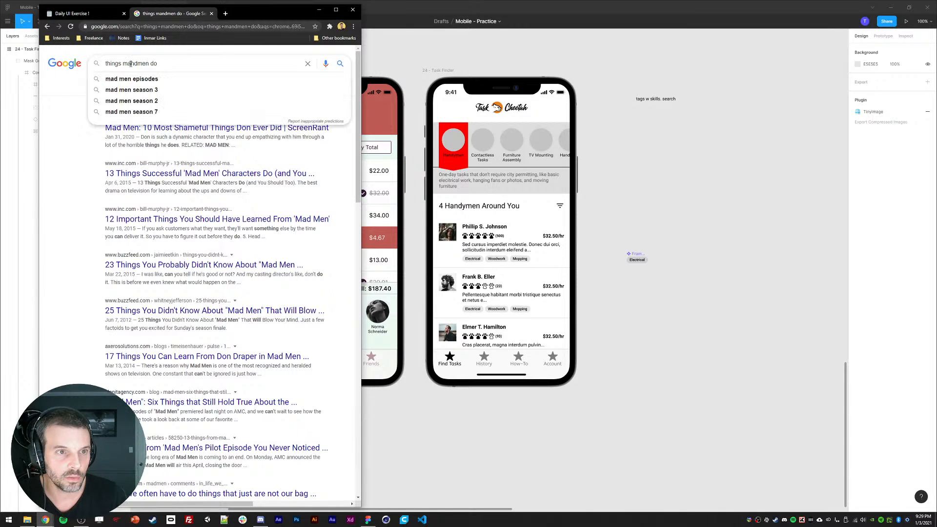
left_click_drag(134, 62, 122, 63)
type("handy")
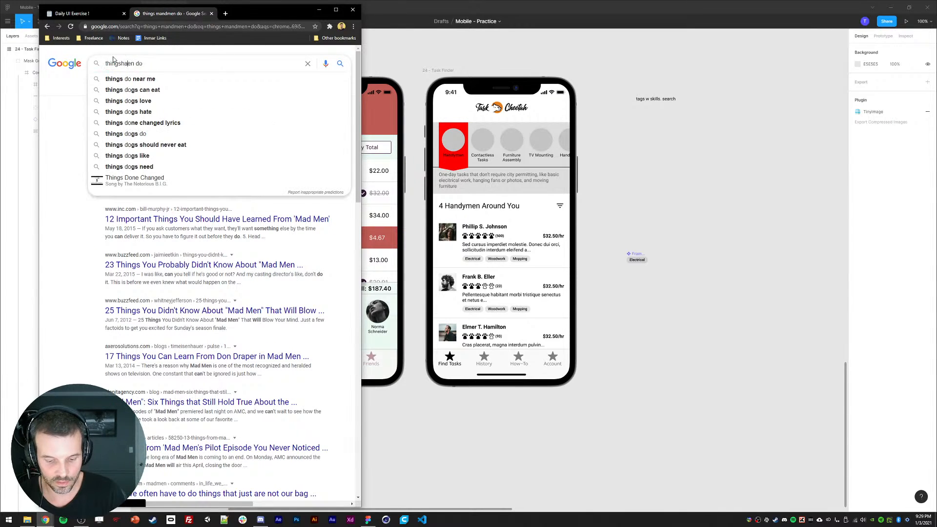
key("BackSpace")
key("BackSpace")
key("BackSpace")
key("BackSpace")
key("BackSpace")
key("BackSpace")
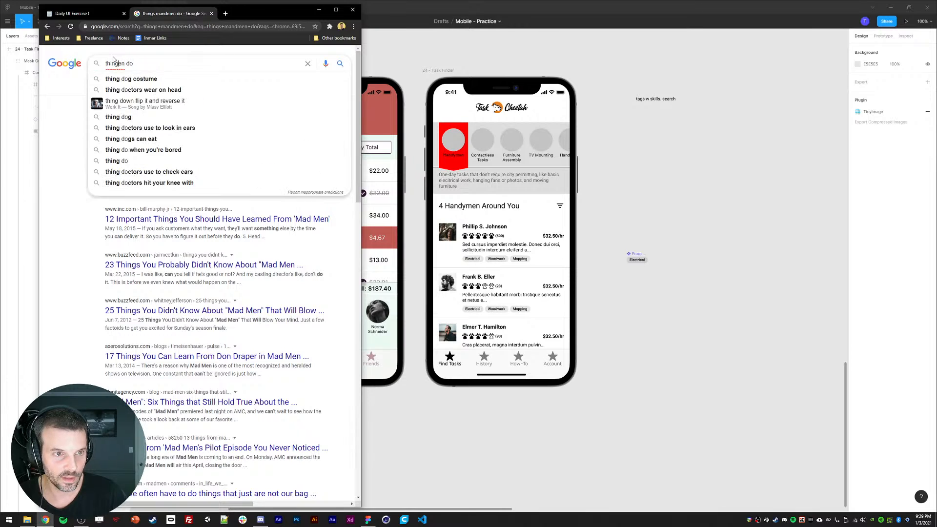
type("s mandym")
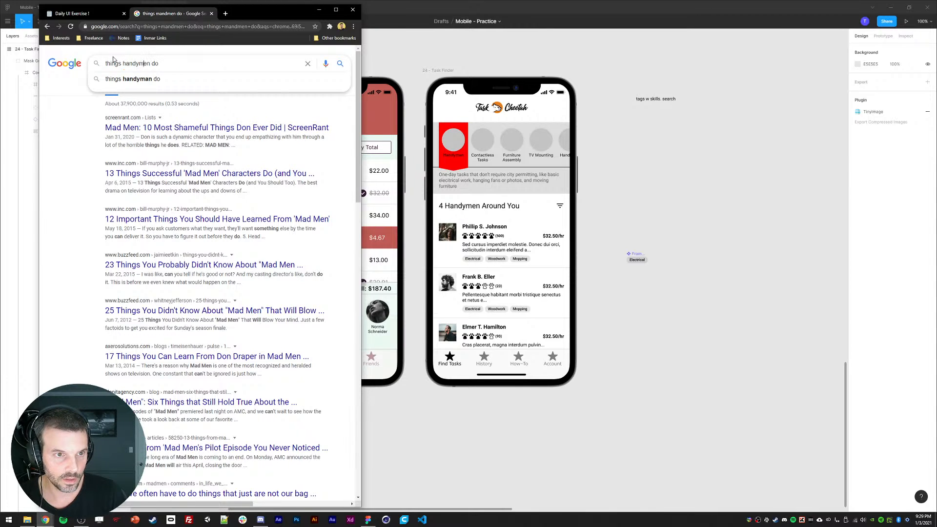
key("Return")
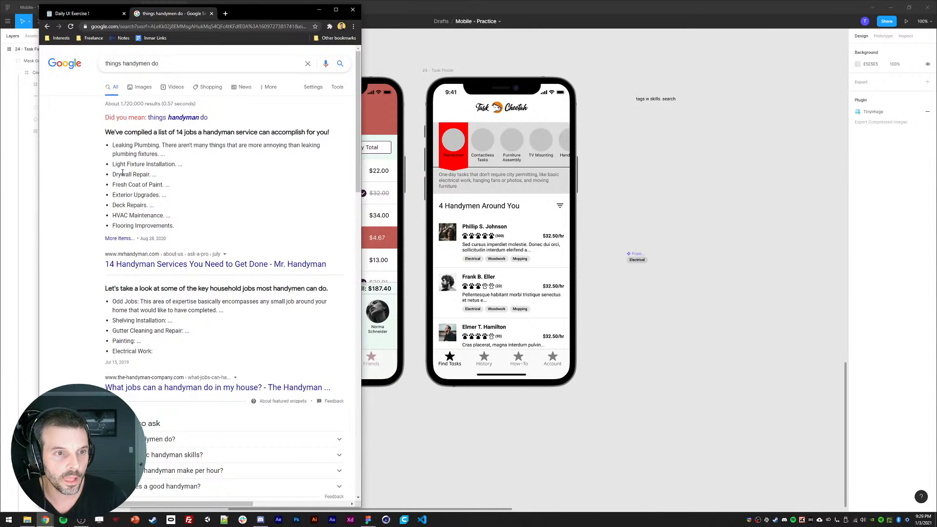
Copy "Drywall Repair" from the search results and use it as the second entry's first skill tag in Figma.
left_click_drag(113, 175, 151, 175)
key("ctrl+c")
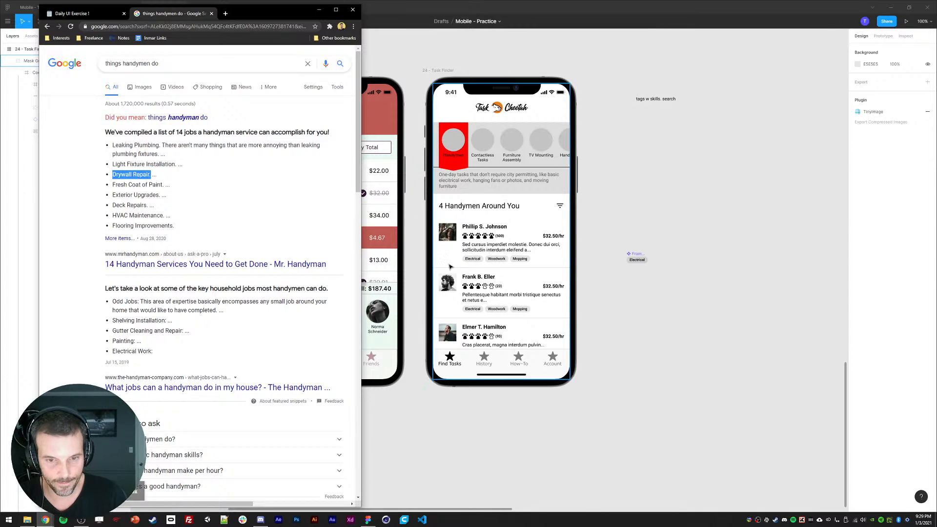
double_click(472, 310, "ctrl")
key("ctrl+v")
key("Escape")
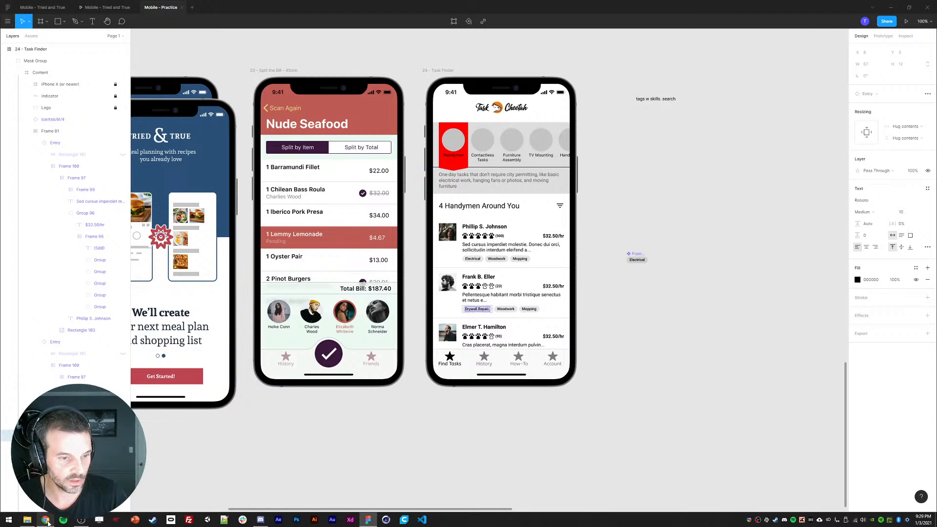
Replace the "Mopping" skill tag in the main entry with "Exterior Upgrades".
key("alt+Tab")
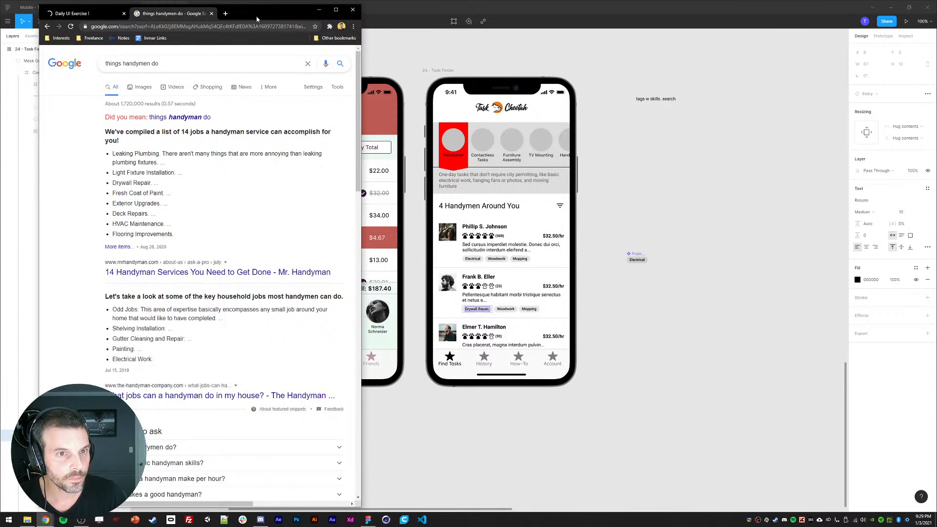
key("alt+Tab")
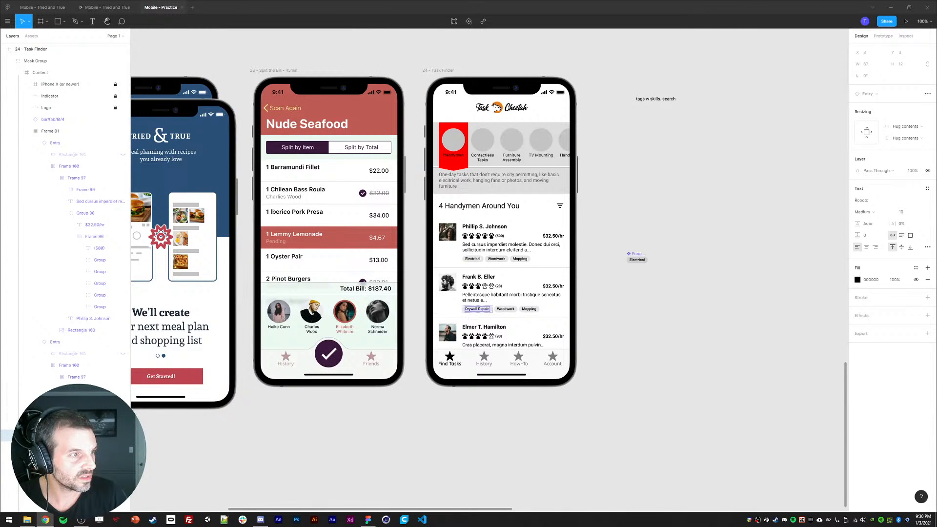
double_click(520, 258)
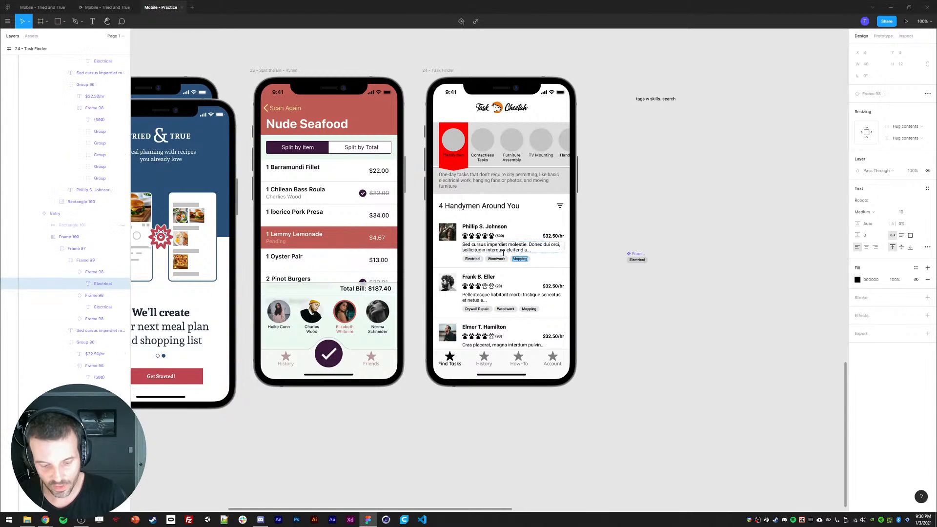
type("Exterior Upgrades")
key("Escape")
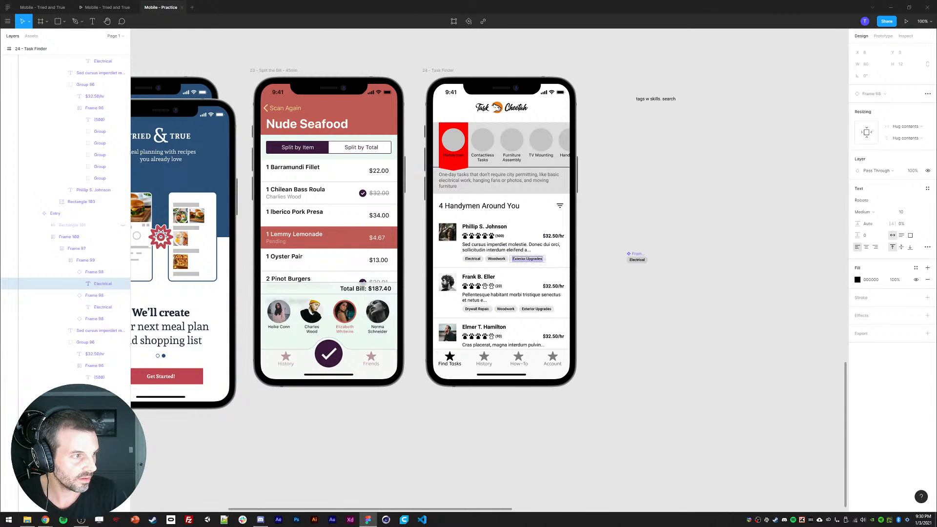
Change the second entry's "Woodwork" skill tag to "HVAC Maintenance".
double_click(503, 309)
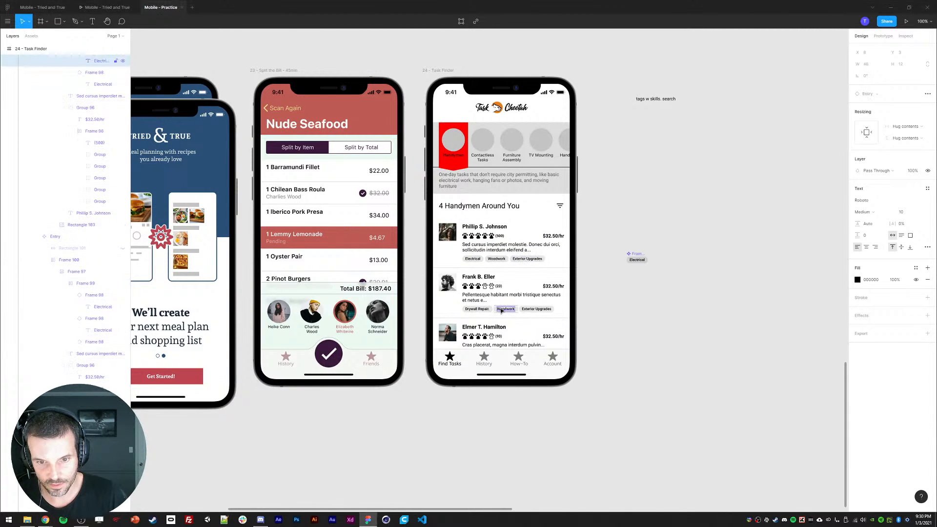
type("HVAC Maintenance")
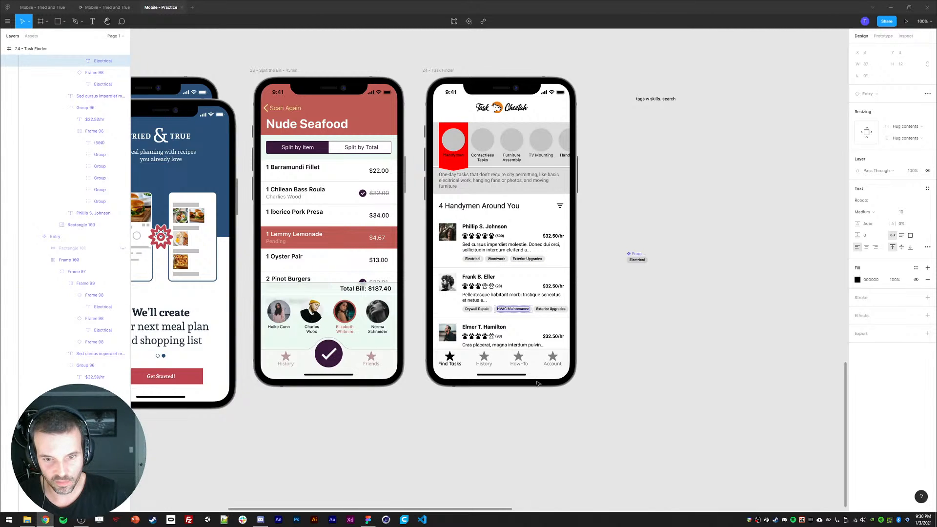
left_click(495, 345)
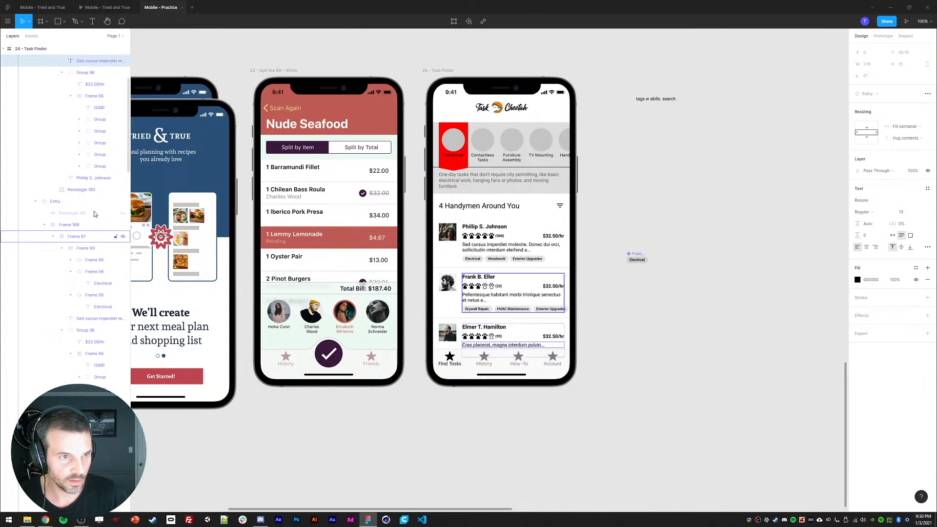
scroll(83, 209, "up", 3)
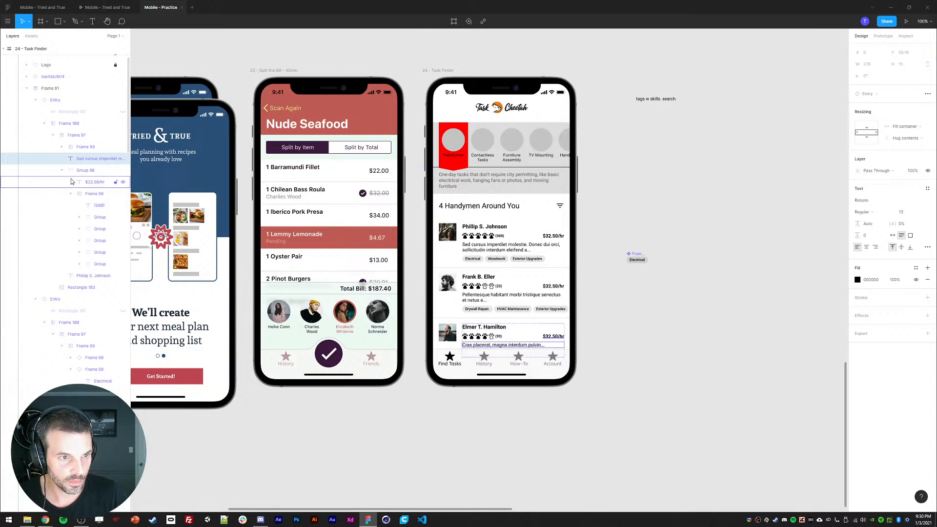
key("Escape")
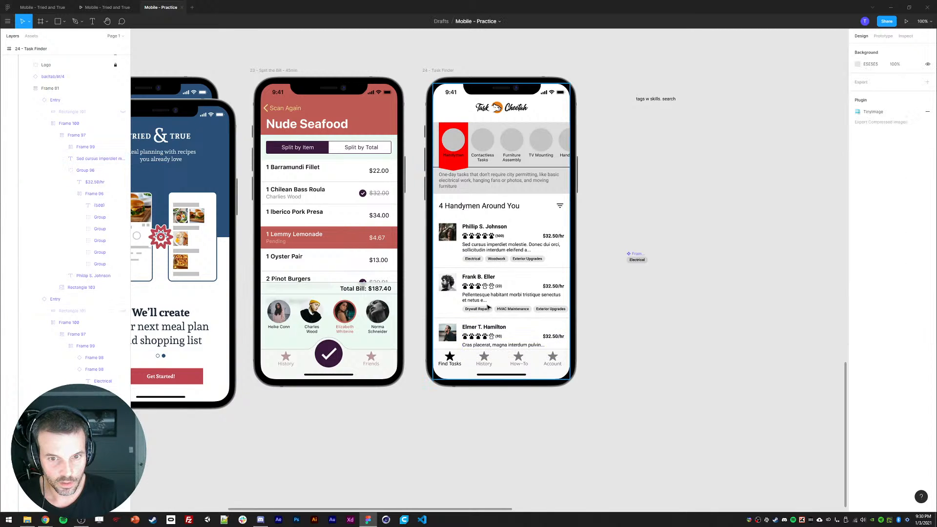
Change the main entry's middle skill tag to "Fresh Coat of Paint".
left_click(495, 260, "ctrl")
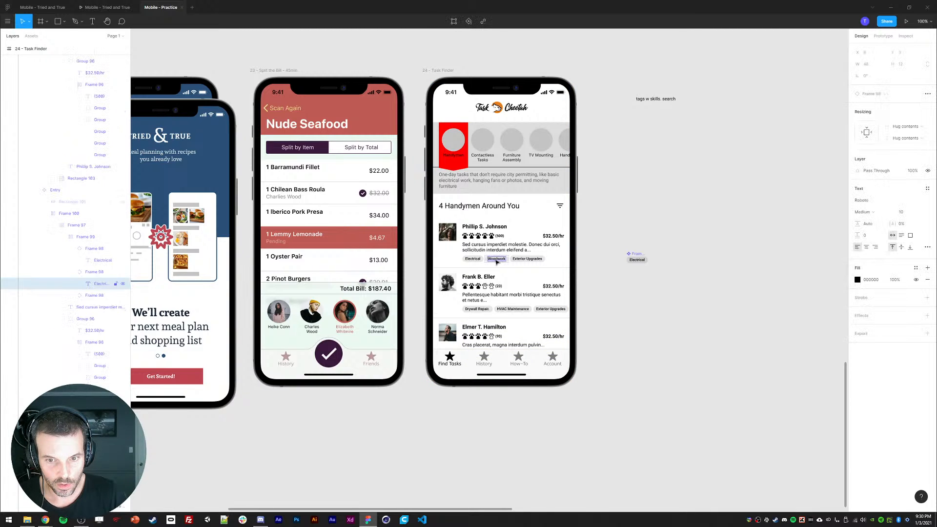
double_click(496, 260)
type("Fresh Coat of Paint.")
left_click(586, 330)
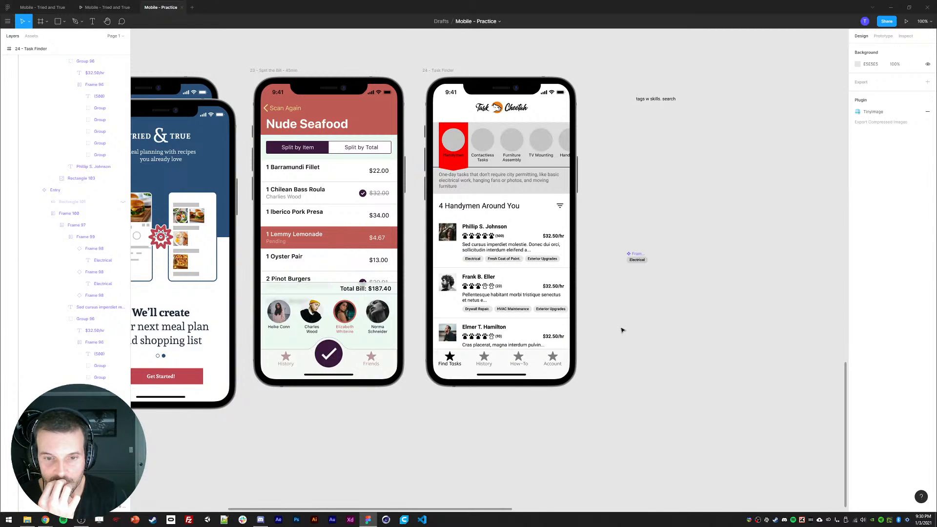
Shorten the second entry's last skill tag to "Exterior Upgrade" so the tag row takes less width.
left_click(520, 315, "ctrl")
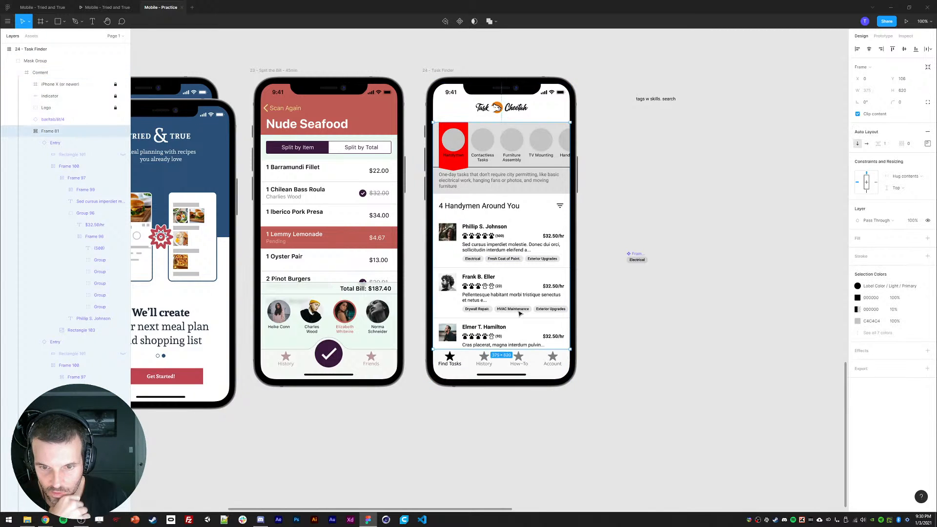
double_click(520, 314)
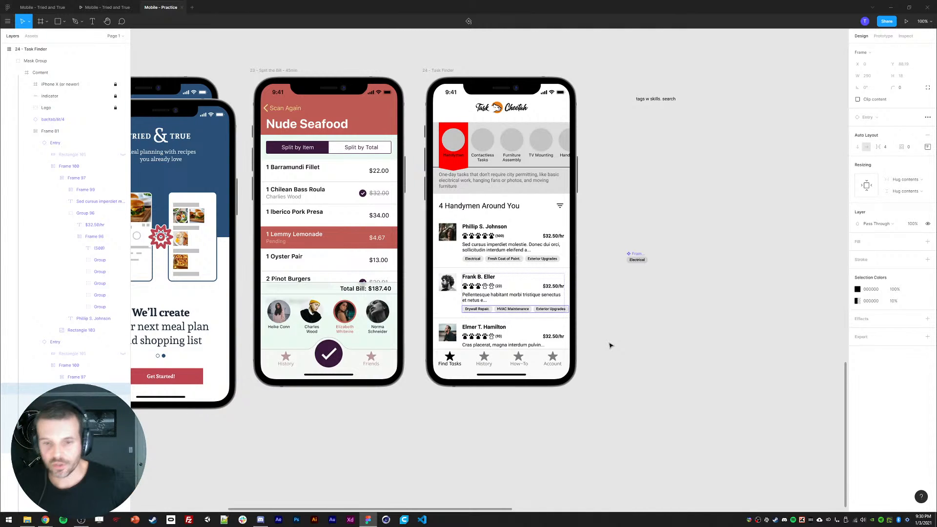
left_click(655, 384)
left_click(559, 312, "ctrl")
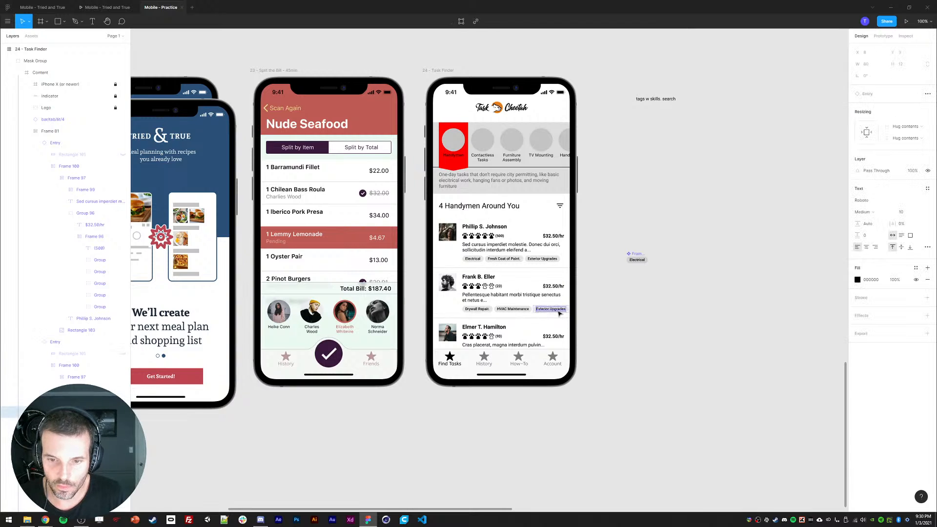
double_click(559, 313)
key("BackSpace")
key("BackSpace")
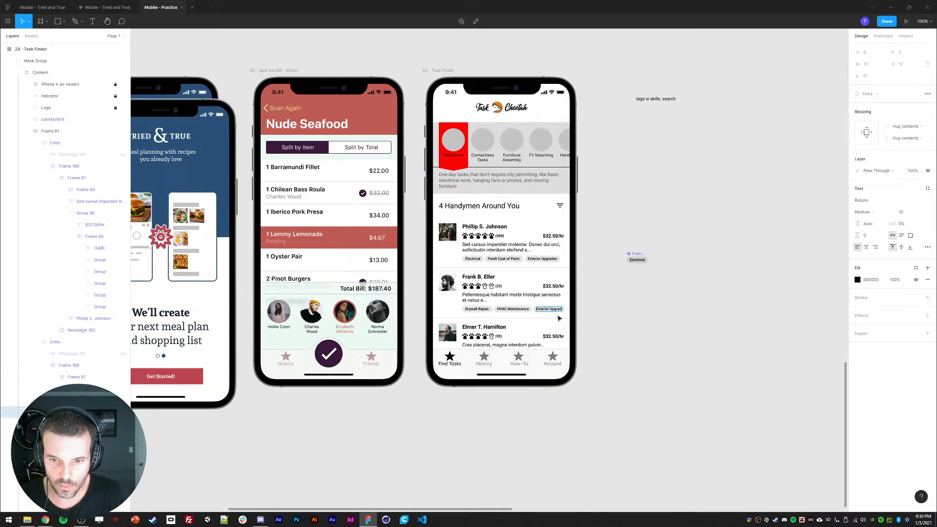
type("e")
left_click(652, 373)
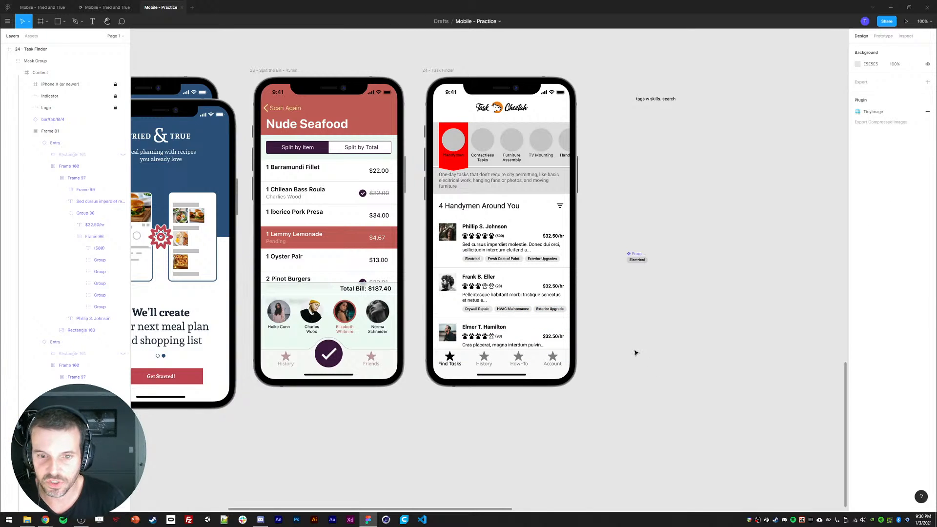
Examine the layers and auto-layout settings of the second entry's last skill tag and of the first two entries.
left_click(549, 309)
left_click(62, 389)
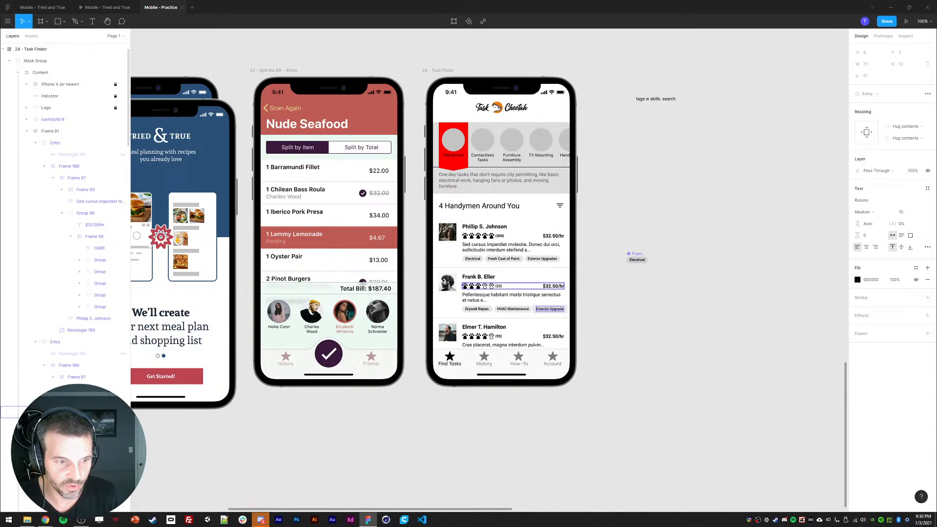
left_click(62, 388)
left_click(88, 400)
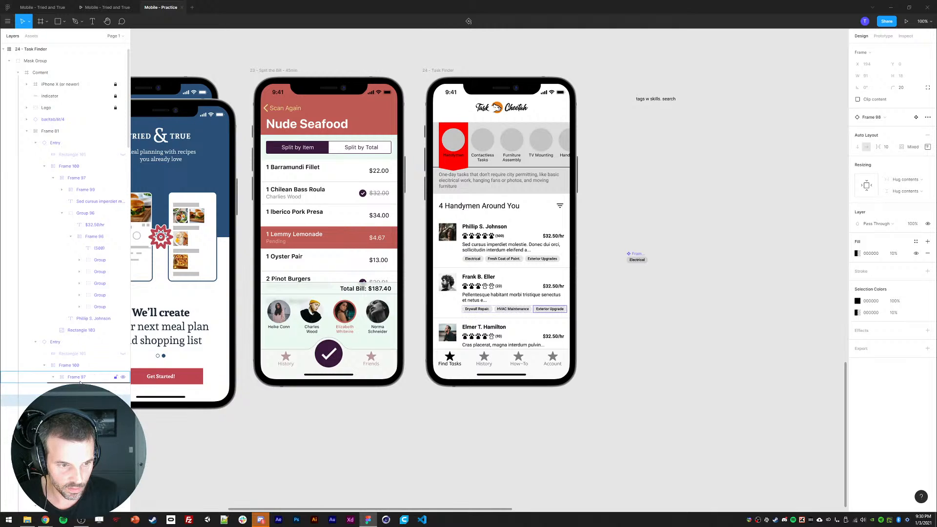
left_click(541, 264)
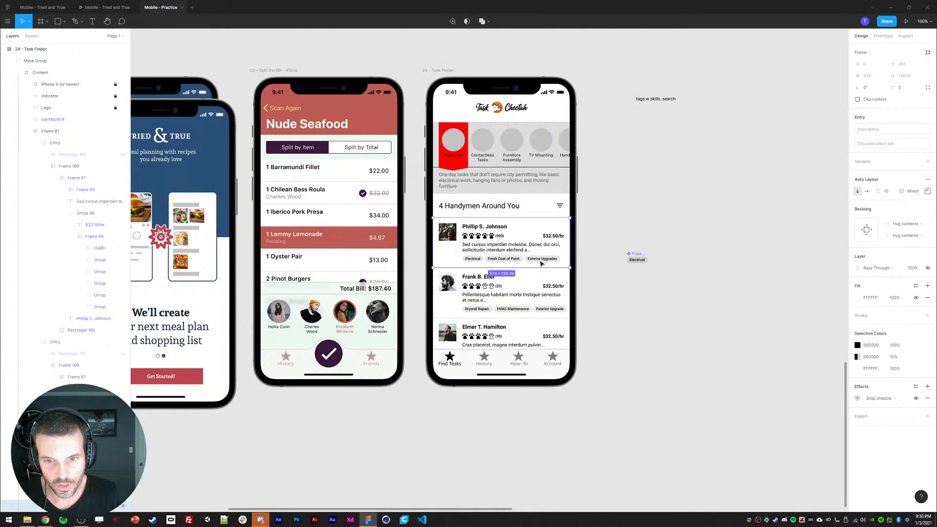
left_click(485, 294)
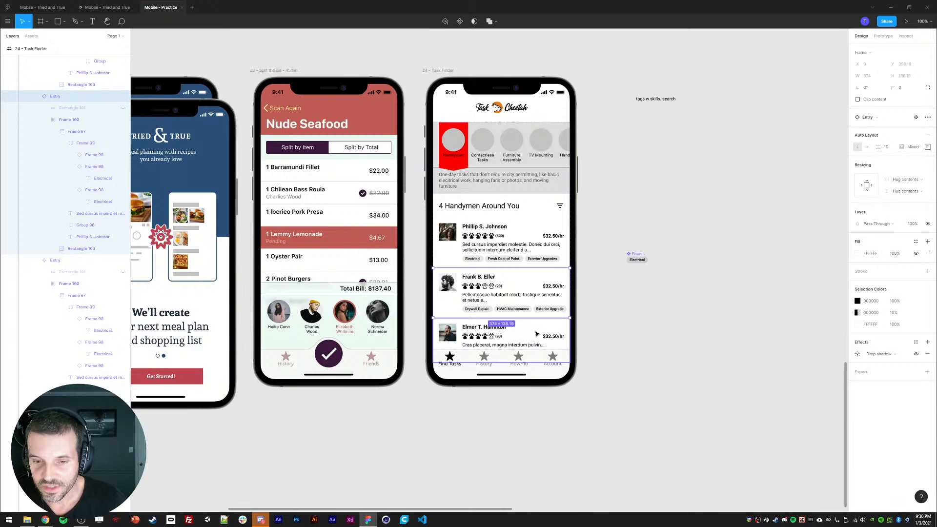
left_click(645, 313)
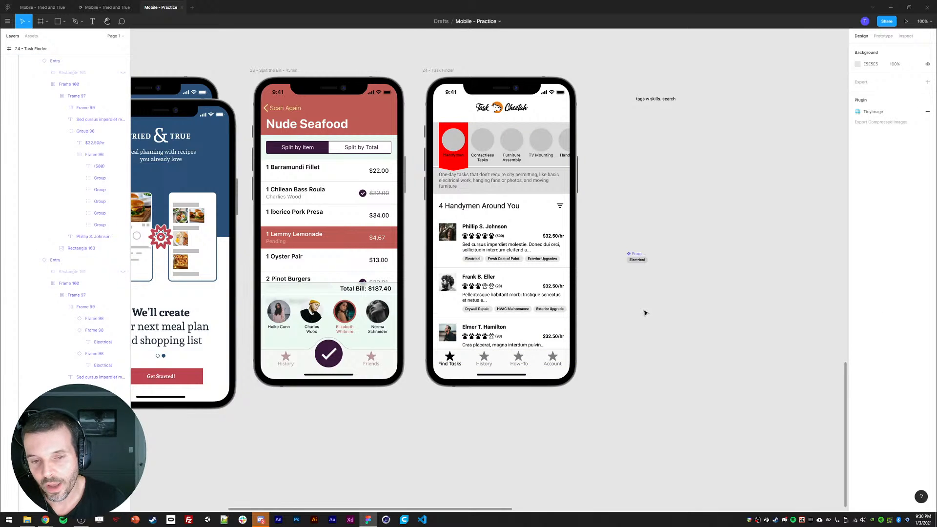
left_click(530, 300)
left_click(623, 312)
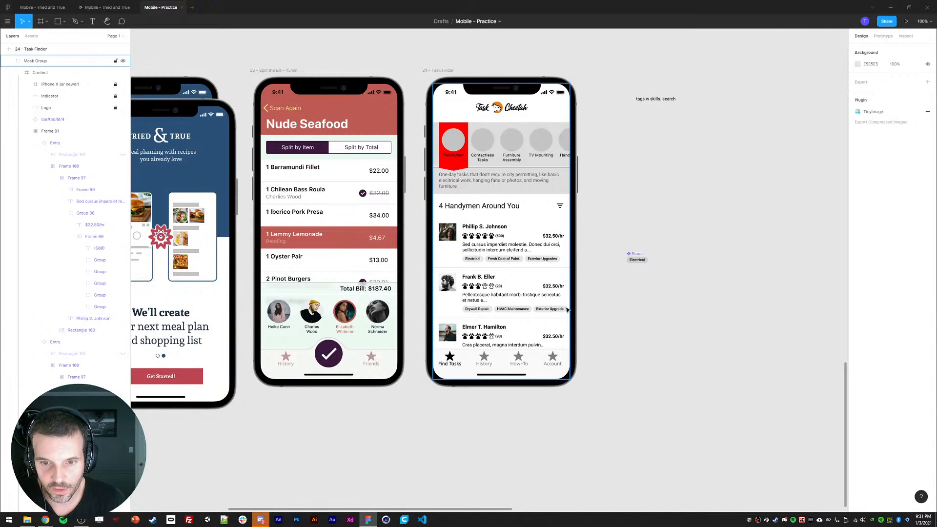
left_click(549, 315, "ctrl")
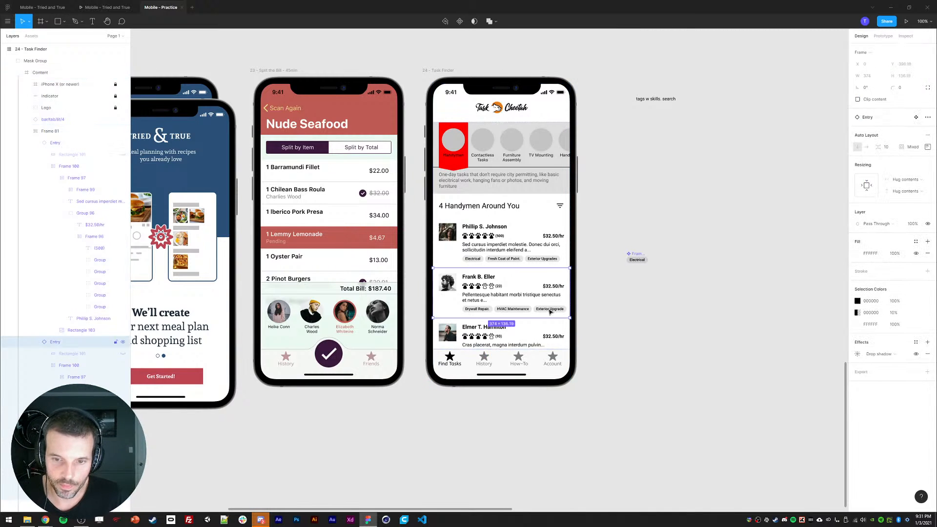
Delete the second entry's "Exterior Upgrade" tag, plus the skills note and the loose "Electrical" tag component beside the phone.
key("Delete")
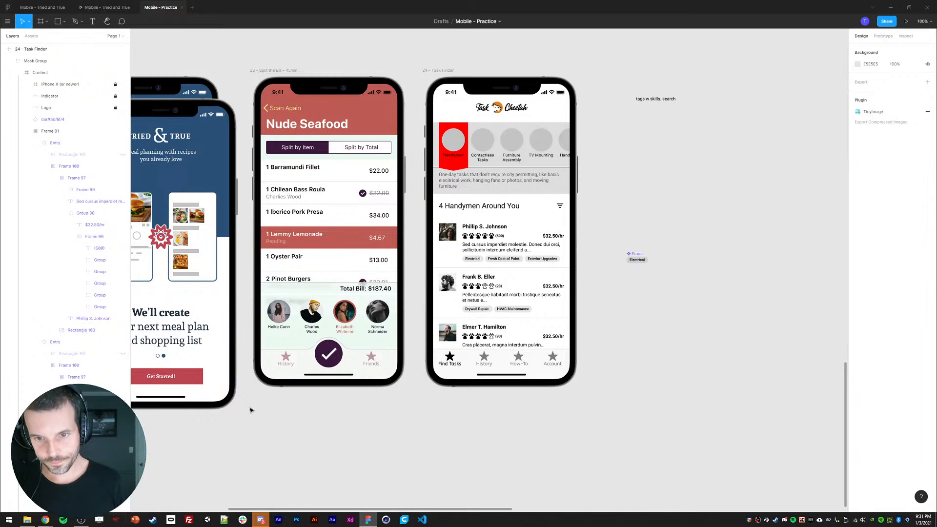
left_click(655, 99)
left_click_drag(624, 241, 671, 296)
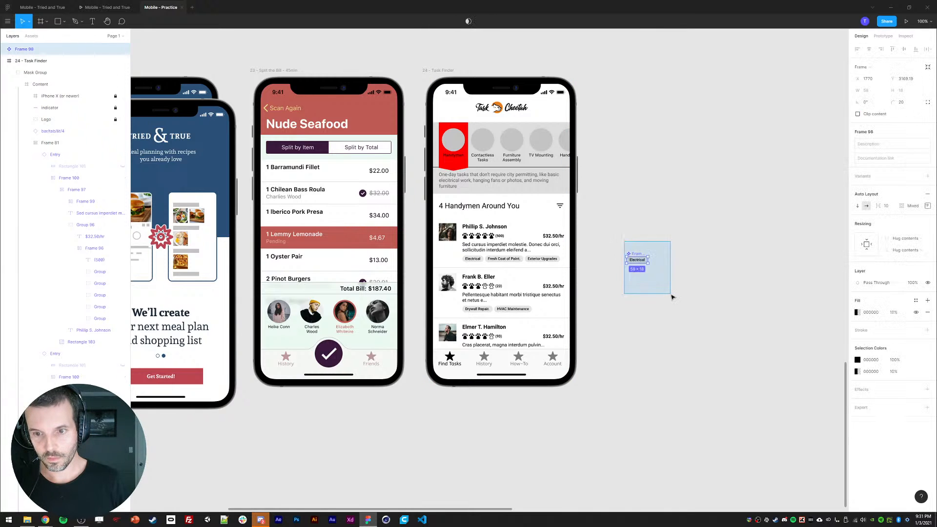
key("Delete")
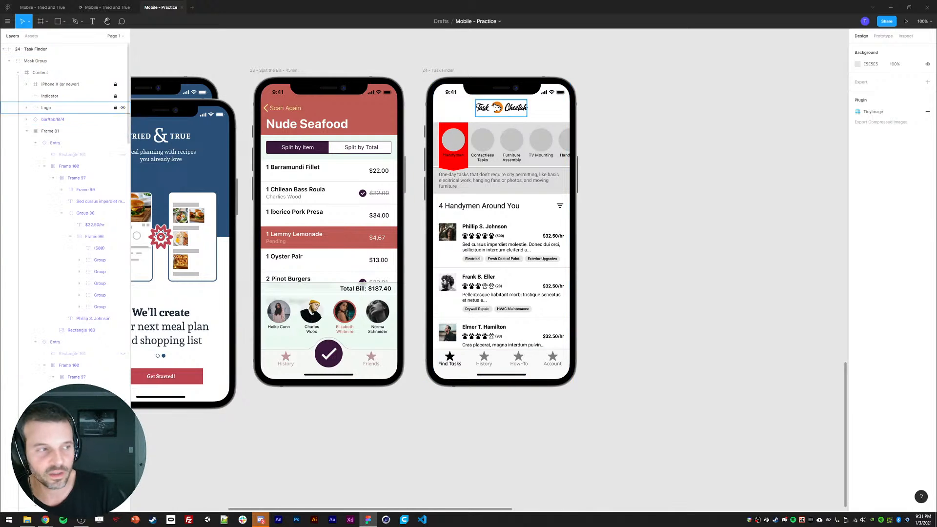
Switch to a Chrome window, enlarge it over the canvas and search Google for "cheetah color scheme".
left_click(260, 520)
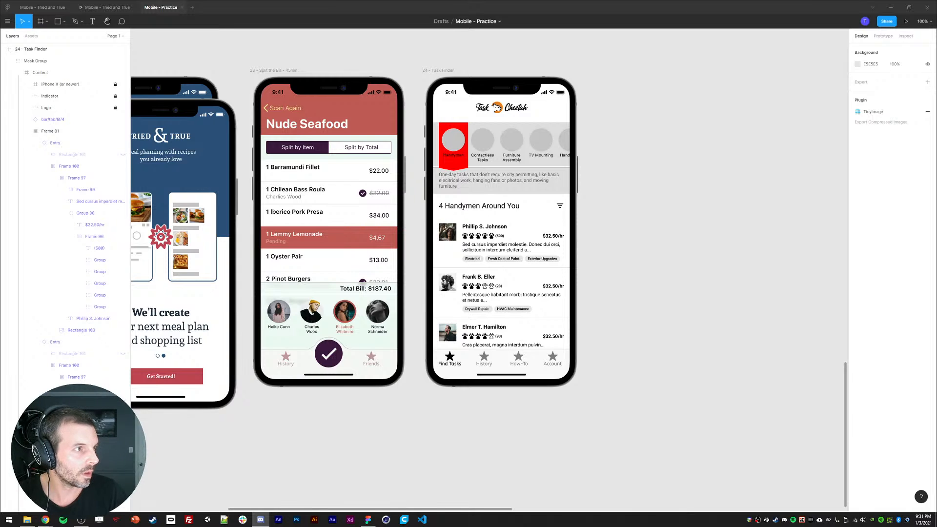
left_click_drag(177, 54, 454, 29)
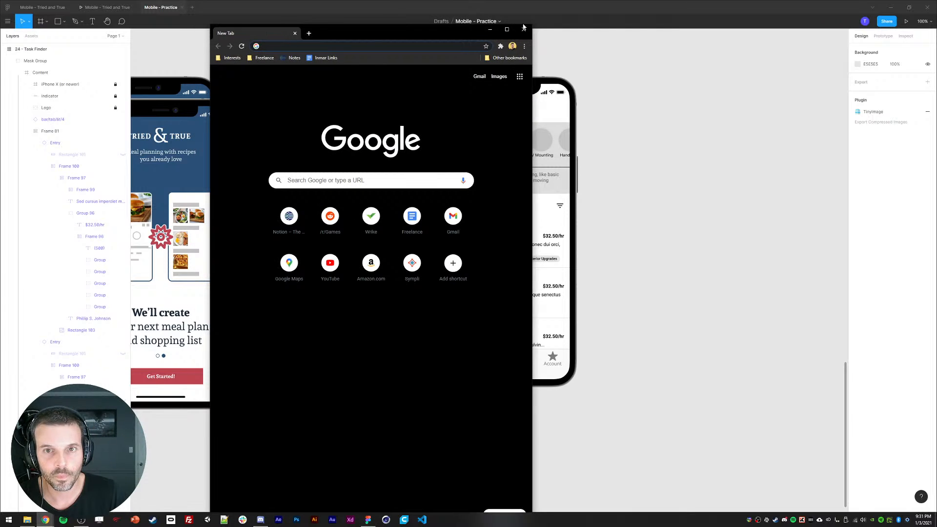
left_click_drag(531, 26, 762, 226)
left_click_drag(677, 235, 665, 77)
type("cheetah colo")
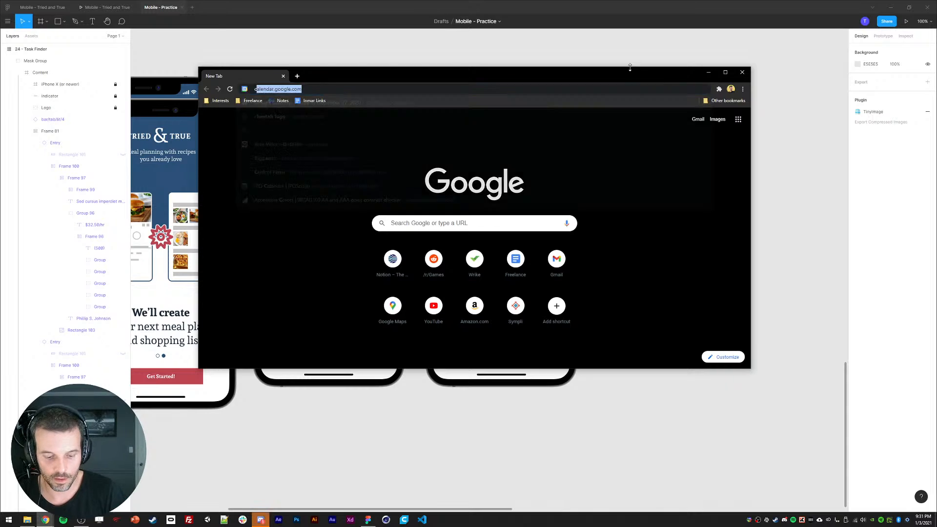
type("r scheme")
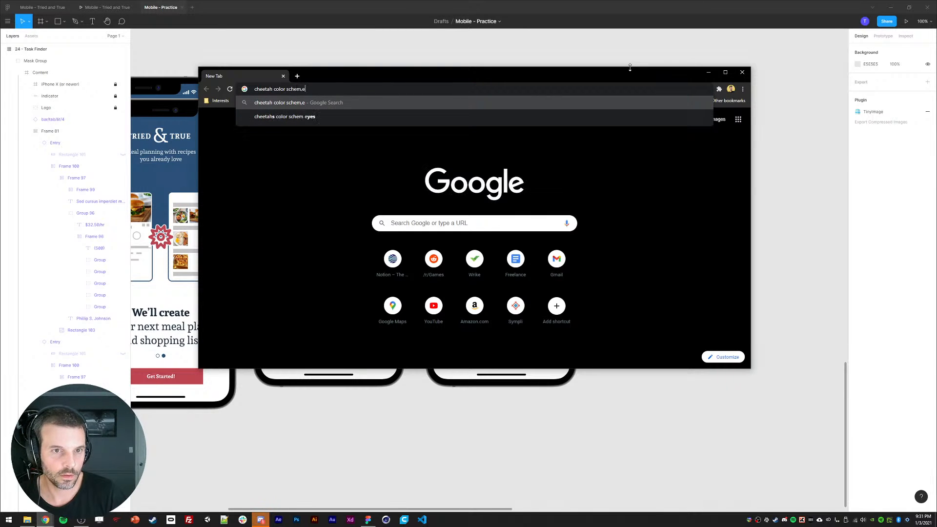
key("Return")
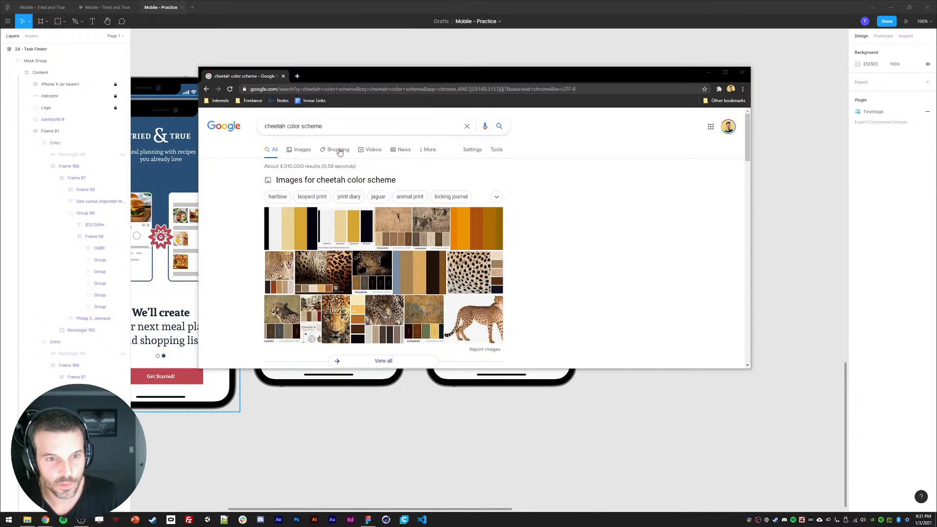
Find the SchemeColor cheetah palette among the image results and paste a copy onto the Figma canvas beside the Task Finder phone.
left_click(300, 150)
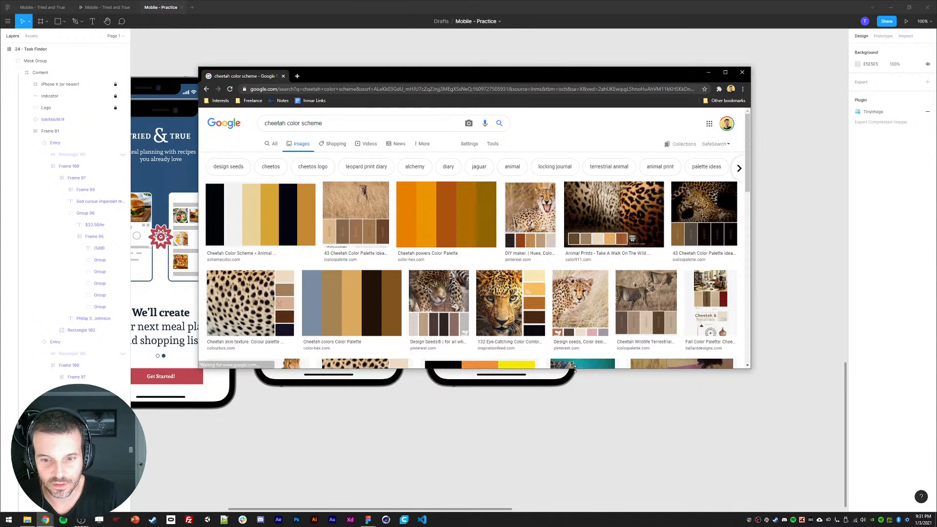
left_click_drag(572, 368, 572, 470)
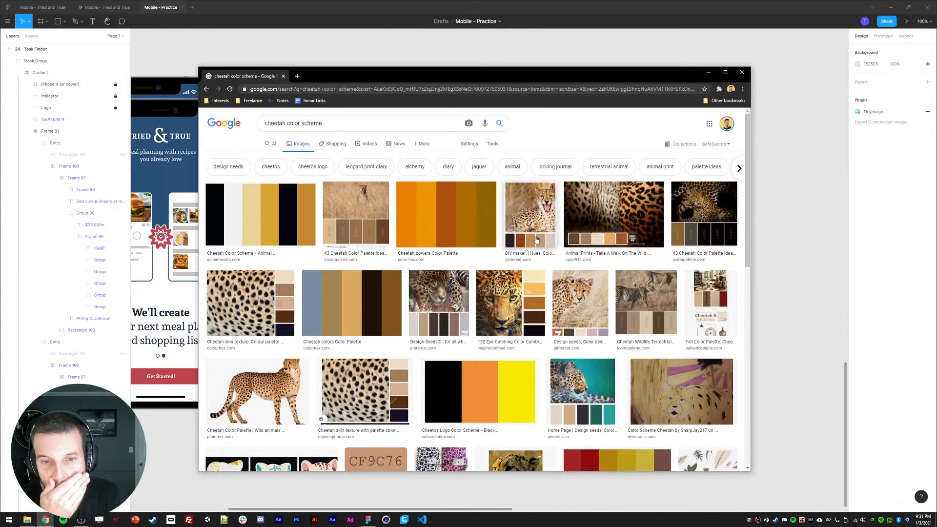
left_click(265, 213)
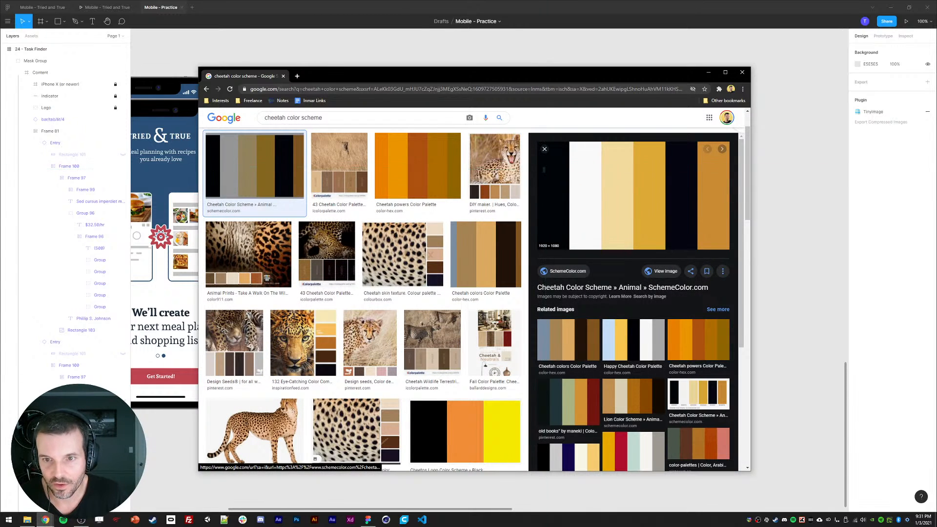
left_click(742, 72)
key("ctrl+v")
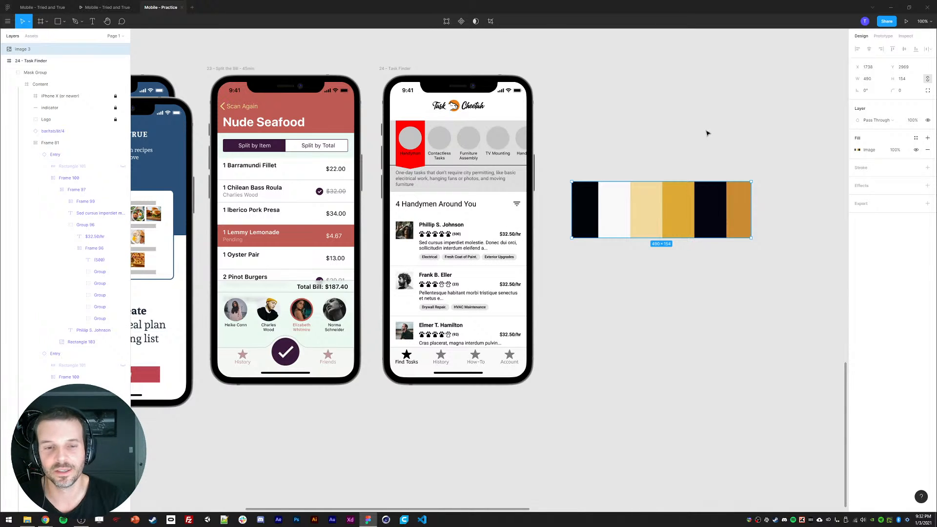
Recolour the grey background rectangle behind the task categories with the palette's pale yellow using the eyedropper.
left_click(526, 190)
key("i")
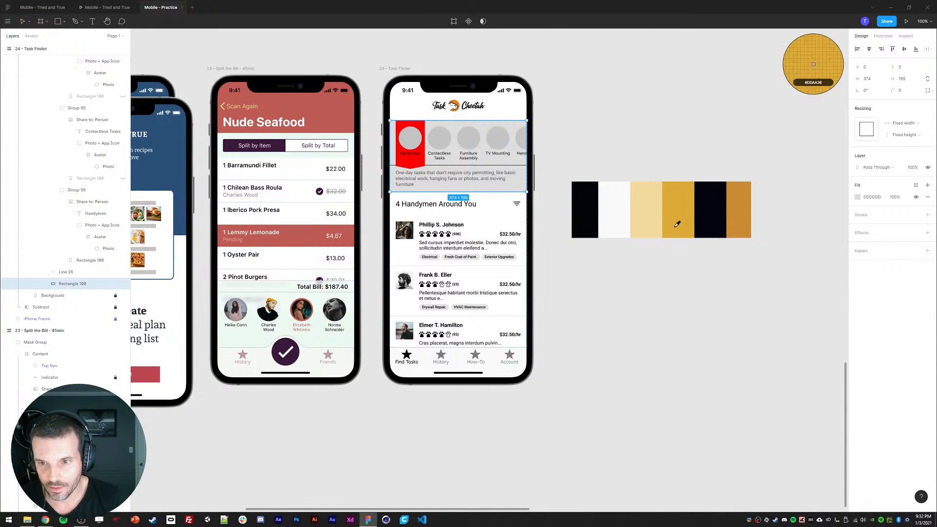
left_click(647, 216)
left_click(620, 140)
scroll(612, 122, "up", 1)
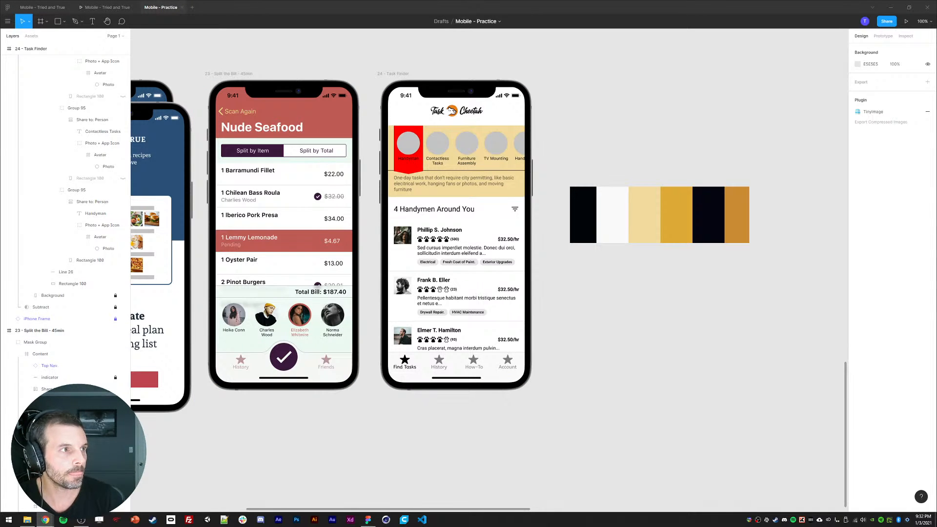
On Flaticon, search for "handyman", limit the results to packs and view the Construction Equipment pack.
left_click_drag(238, 52, 89, 17)
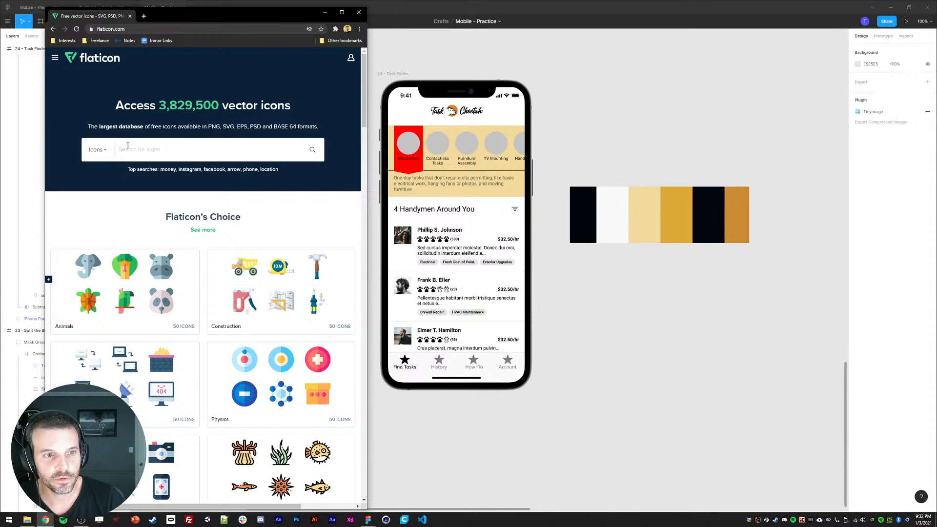
type("handyman")
key("Return")
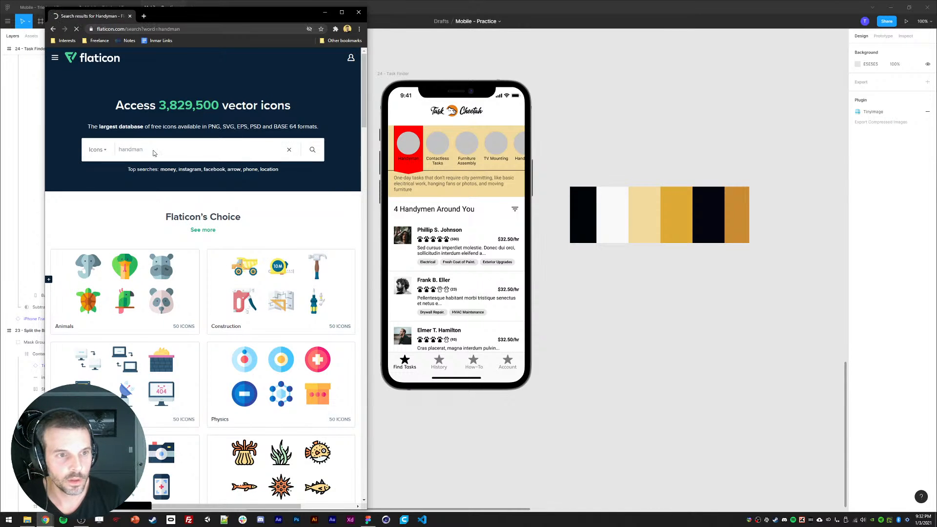
left_click(81, 81)
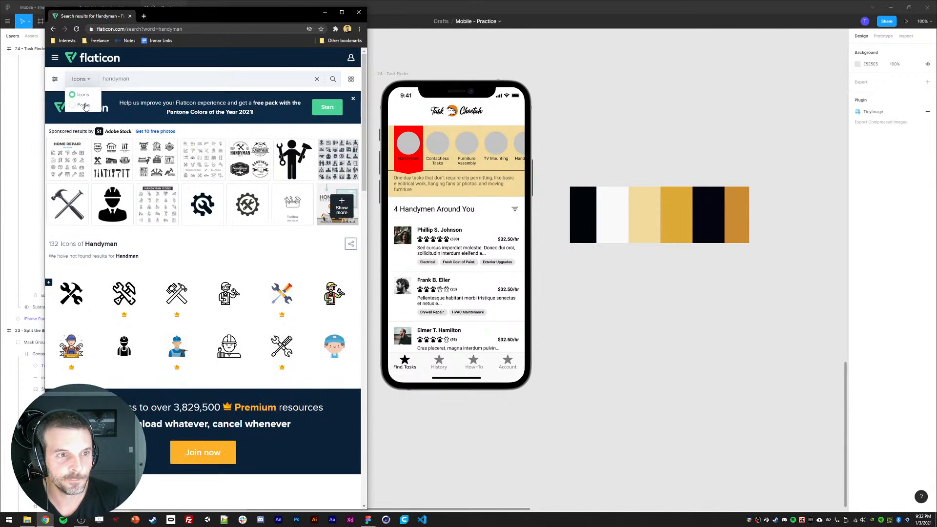
left_click(85, 104)
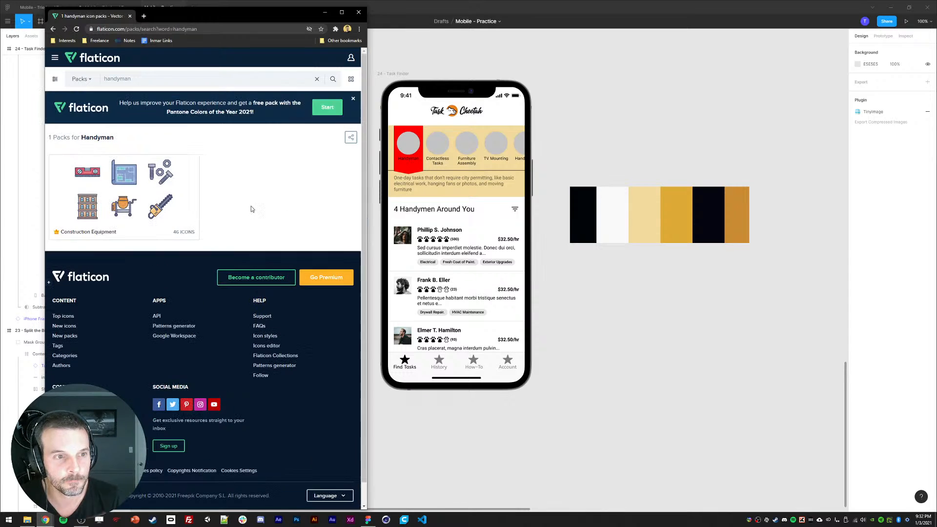
left_click(129, 200)
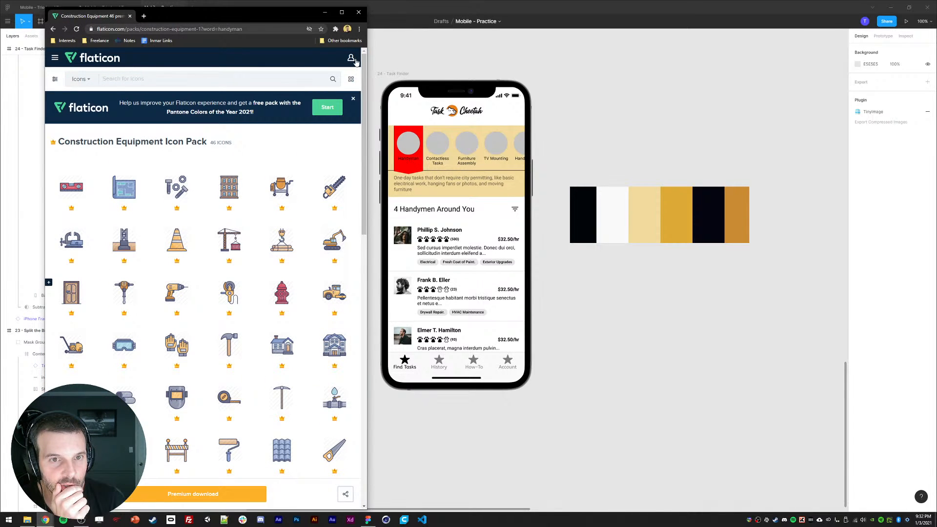
Look through the Construction Equipment pack's icons in a widened window, try to download the pack and dismiss the promotional banner.
key("alt+Tab")
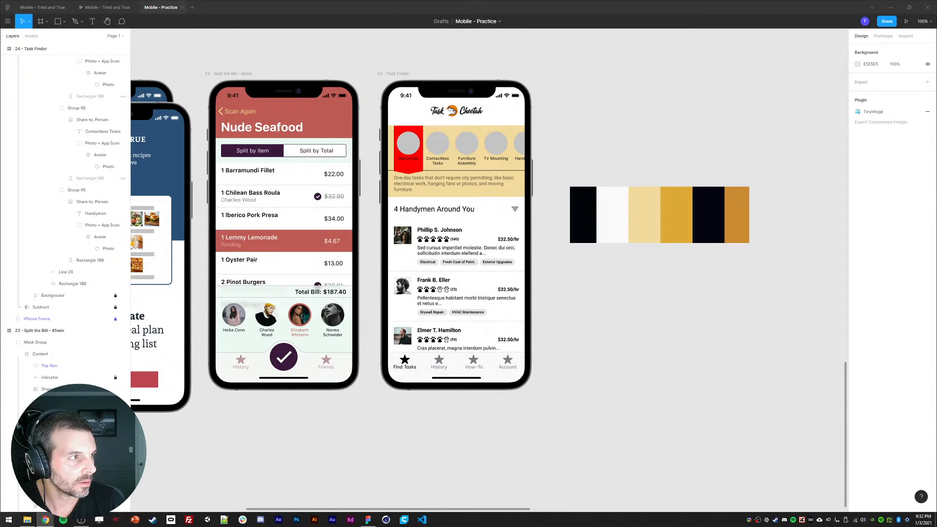
key("alt+Tab")
scroll(363, 342, "down", 5)
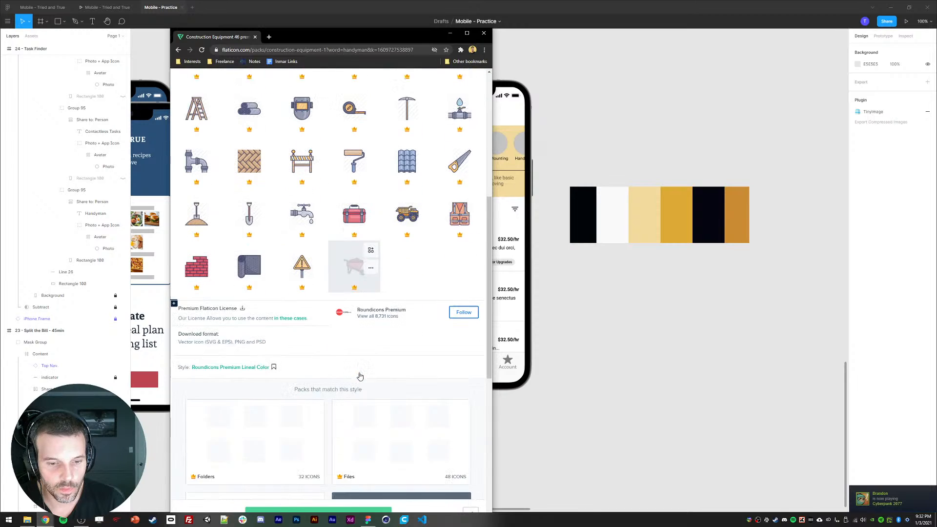
left_click_drag(492, 276, 625, 275)
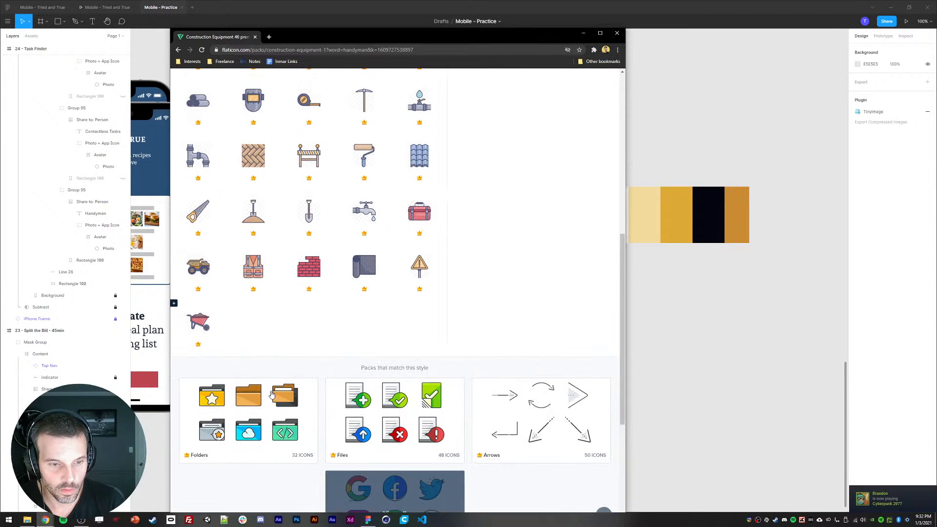
scroll(390, 407, "up", 10)
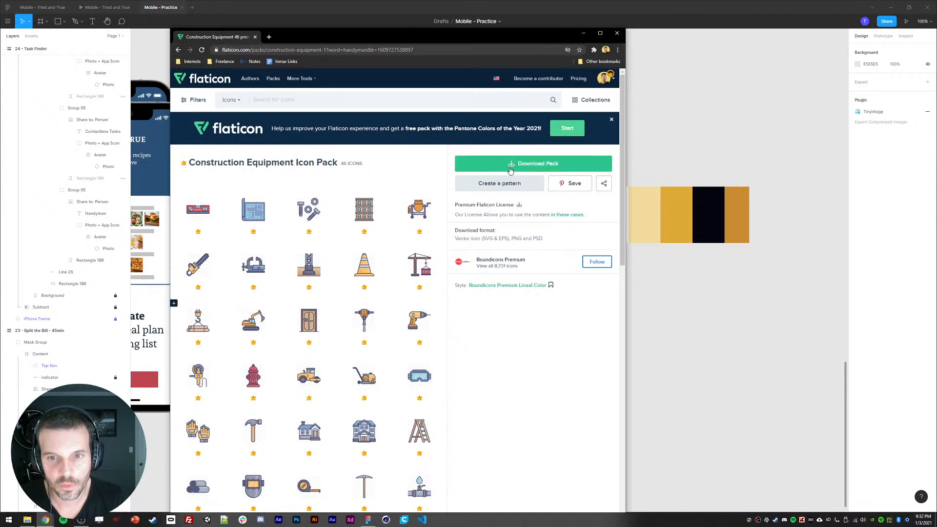
left_click_drag(499, 32, 479, 5)
left_click(516, 140)
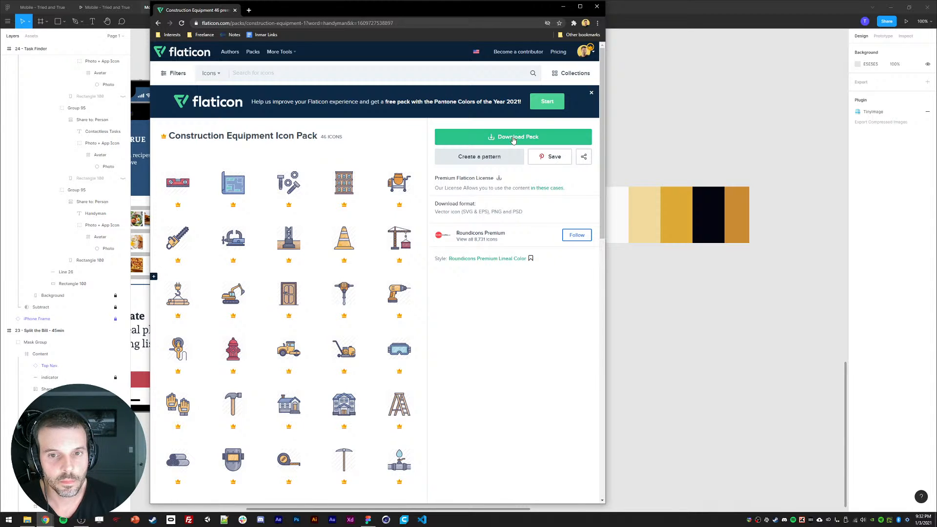
left_click(590, 93)
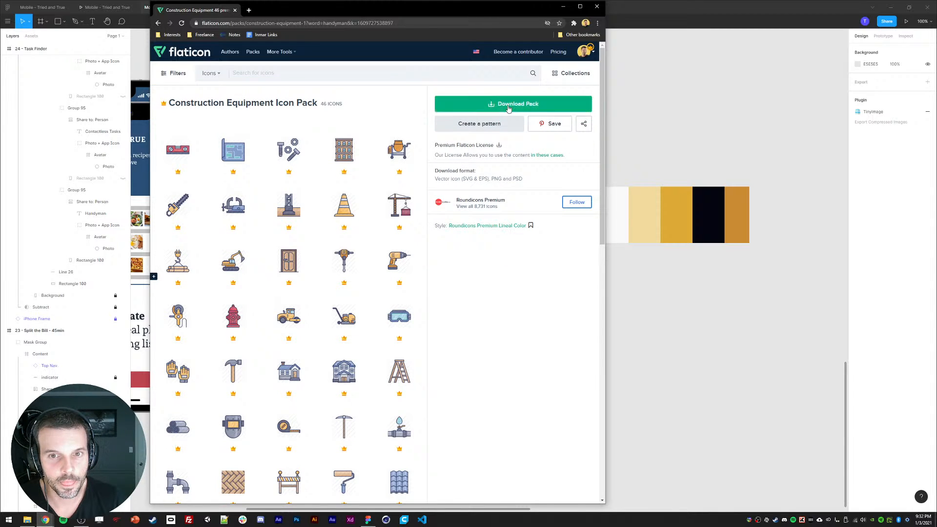
left_click(247, 79)
type("cons")
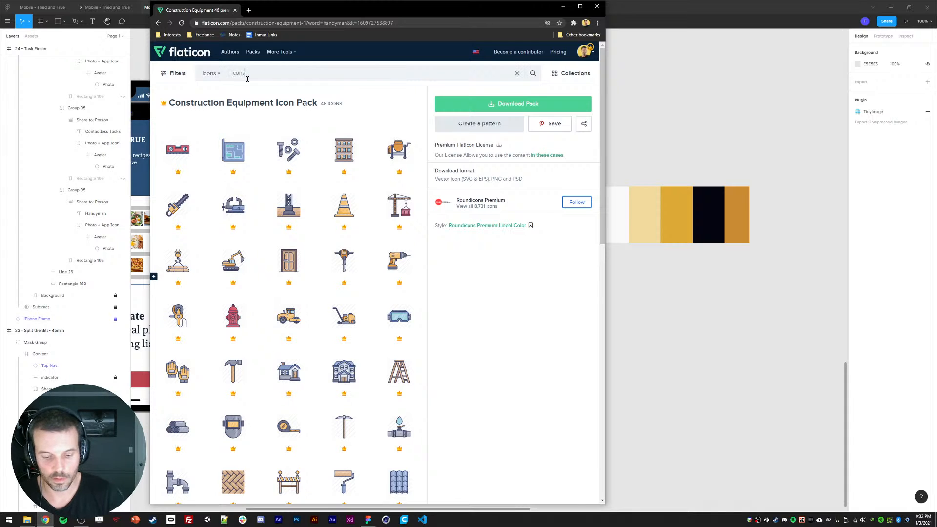
type("truction")
left_click(489, 370)
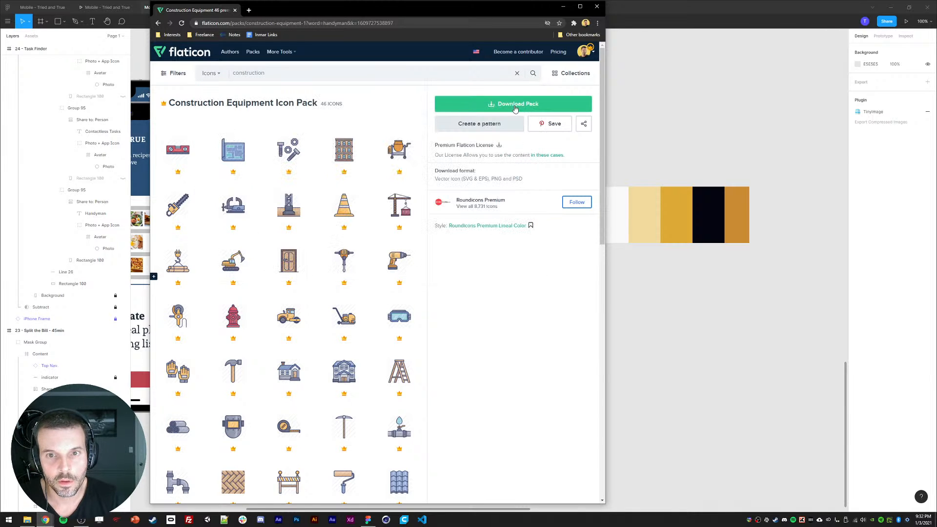
key("alt+Tab")
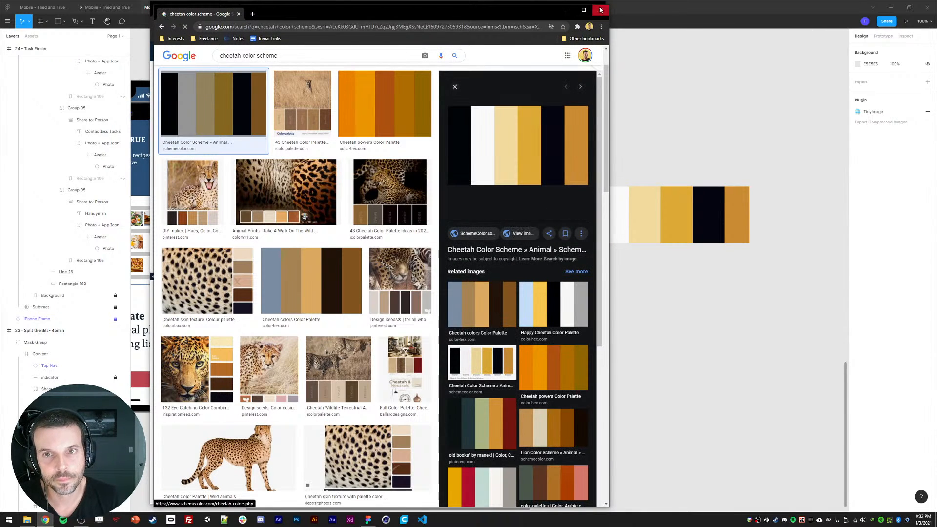
key("alt+Tab")
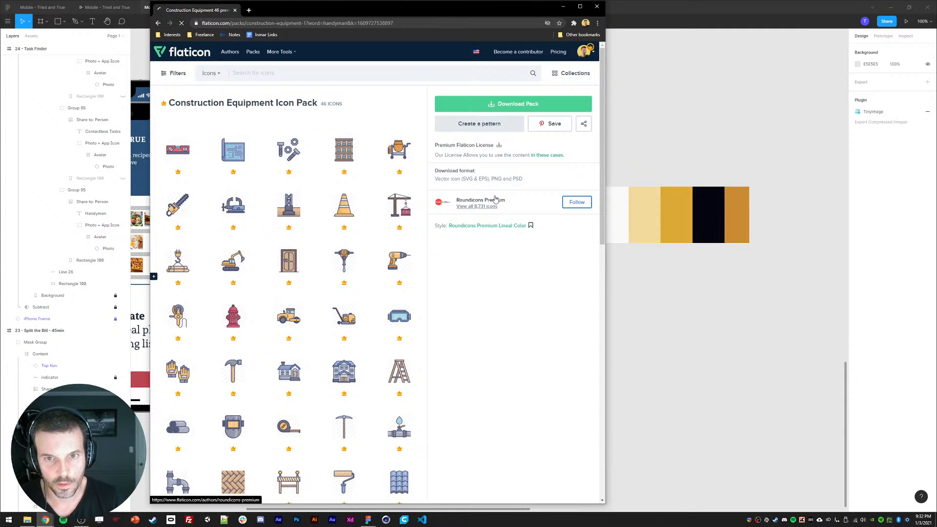
Download the Construction Equipment icon pack, completing the image verification by selecting the pictures with a fire hydrant.
left_click(480, 104)
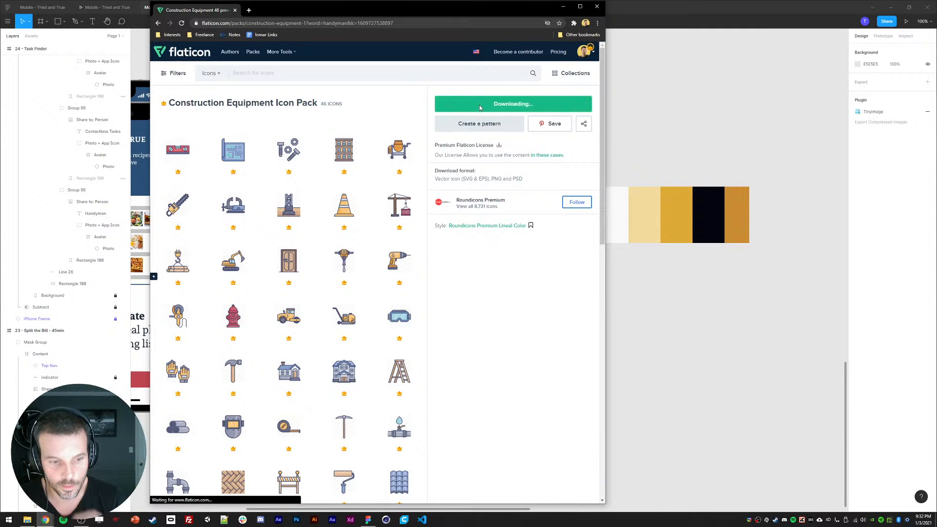
left_click(375, 115)
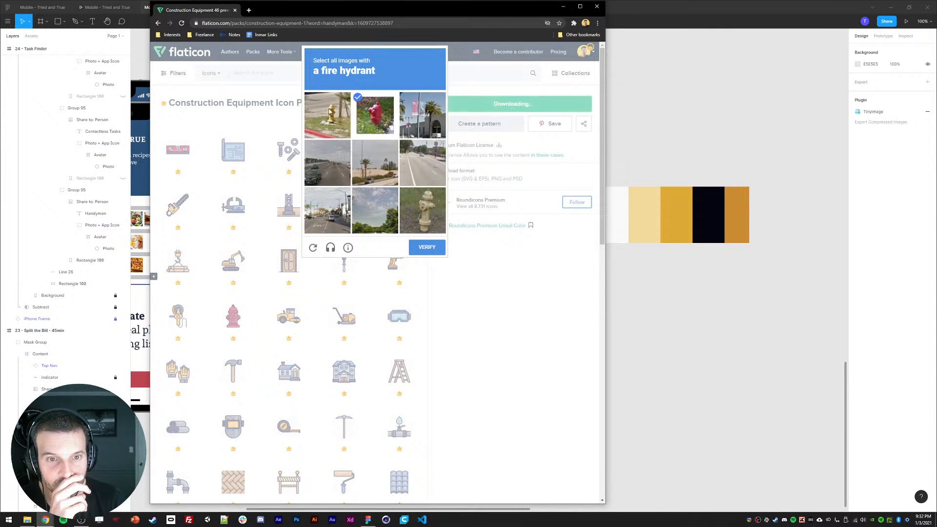
left_click(326, 115)
left_click(423, 211)
left_click(425, 250)
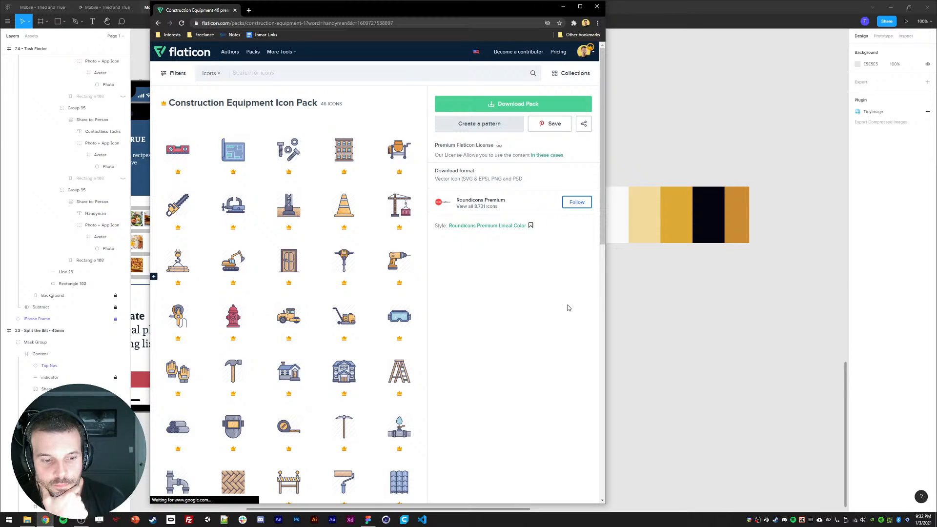
Extract the 3415002-construction-equipment folder from the downloaded archive, and close the browser and archive windows.
left_click(180, 491)
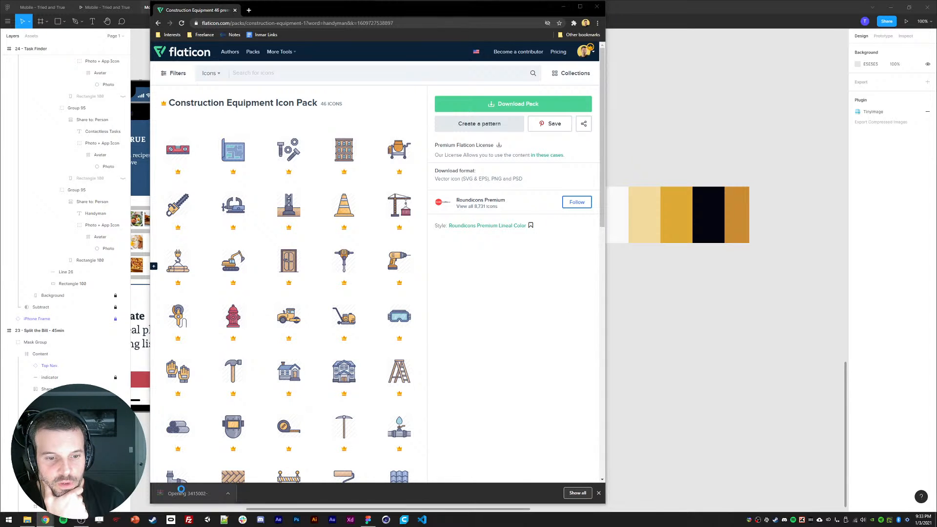
left_click(596, 7)
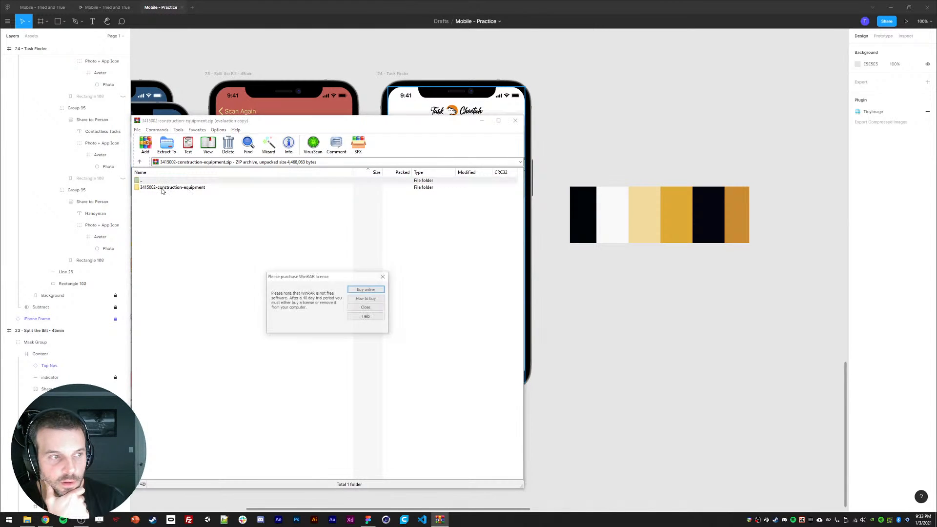
key("Escape")
left_click_drag(166, 188, 98, 213)
left_click(515, 121)
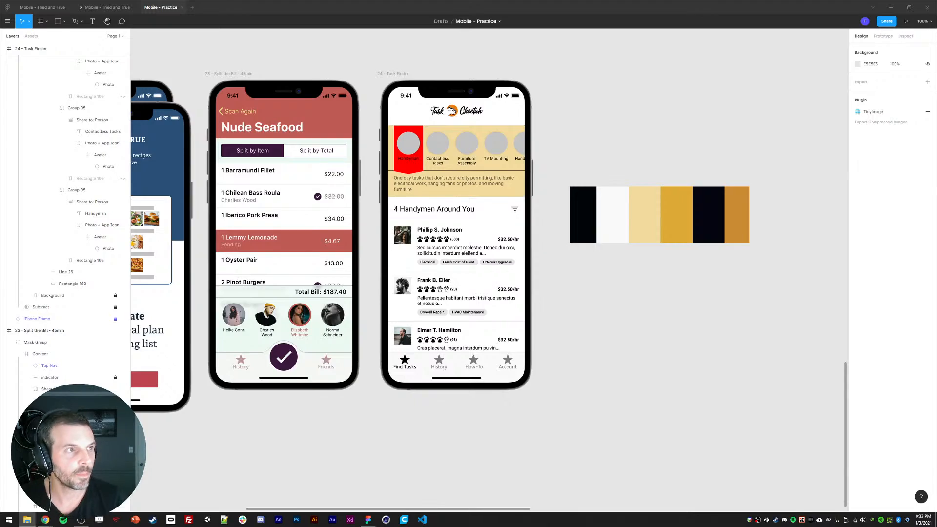
left_click_drag(0, 98, 613, 58)
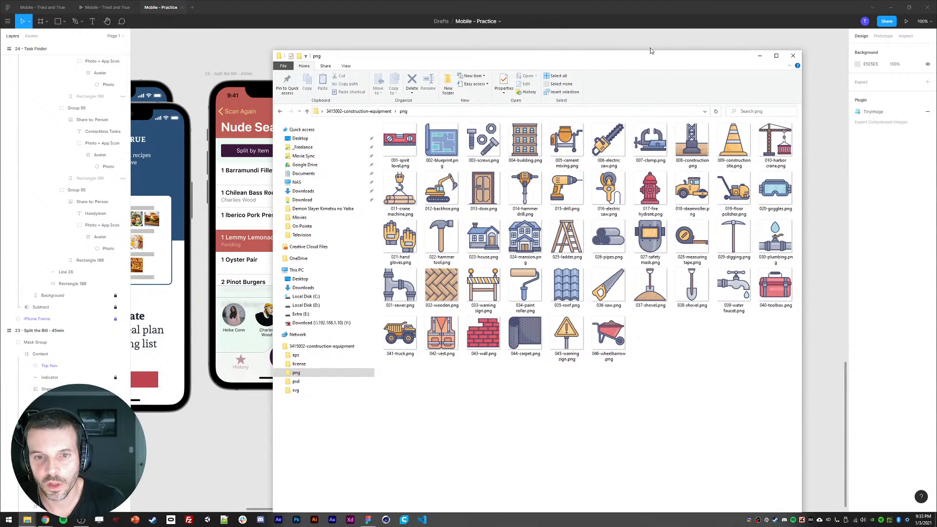
left_click_drag(539, 58, 628, 34)
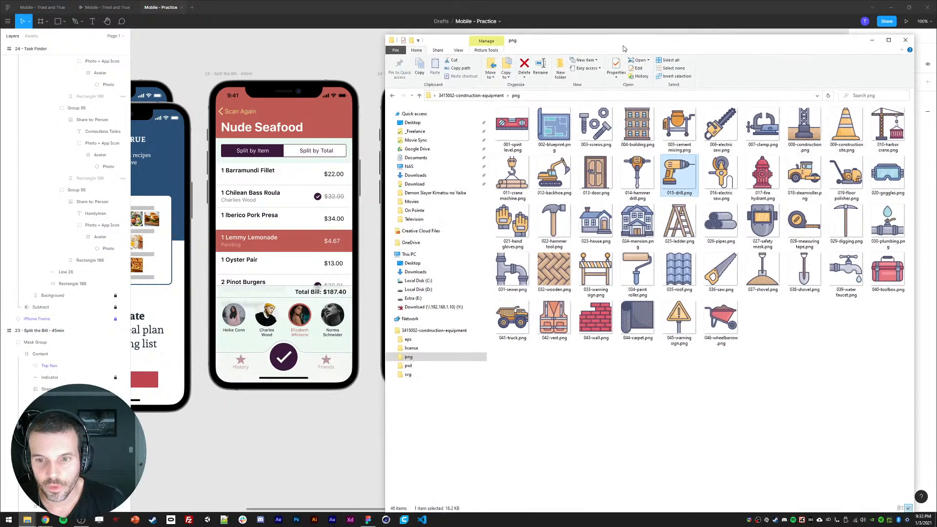
left_click(553, 225, "ctrl")
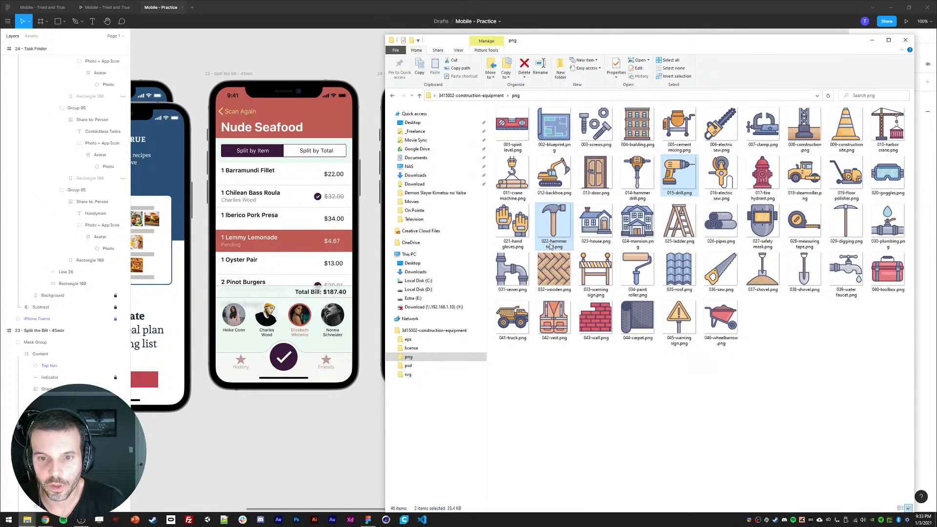
left_click(506, 224, "ctrl")
left_click(553, 225, "ctrl")
left_click_drag(551, 43, 481, 86)
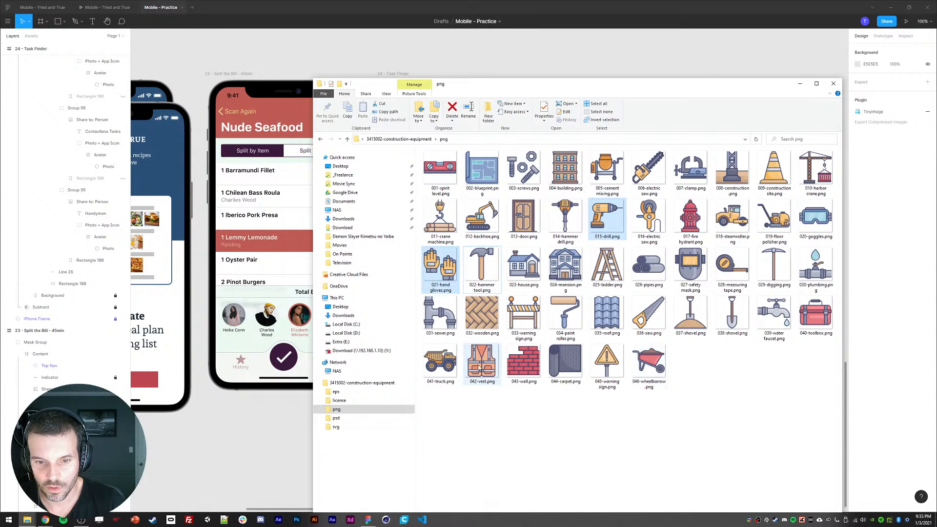
left_click(524, 266, "ctrl")
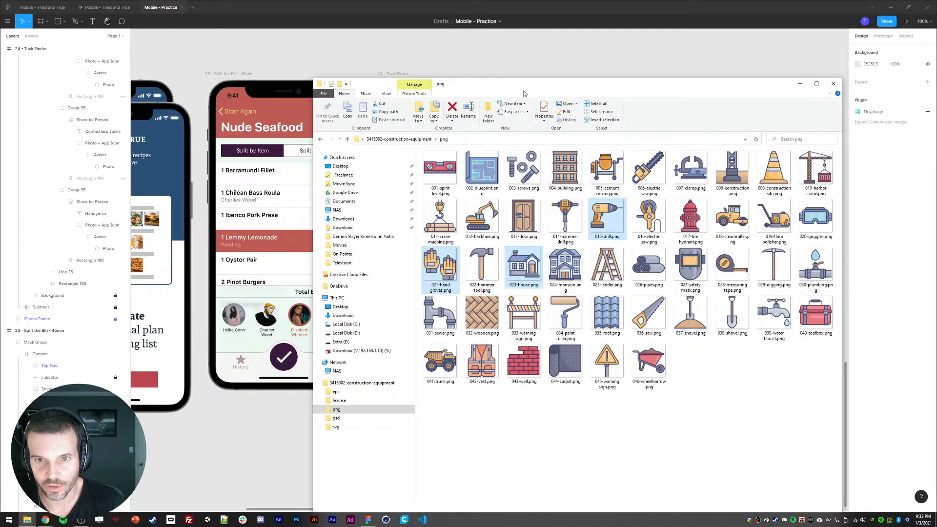
left_click_drag(524, 93, 492, 48)
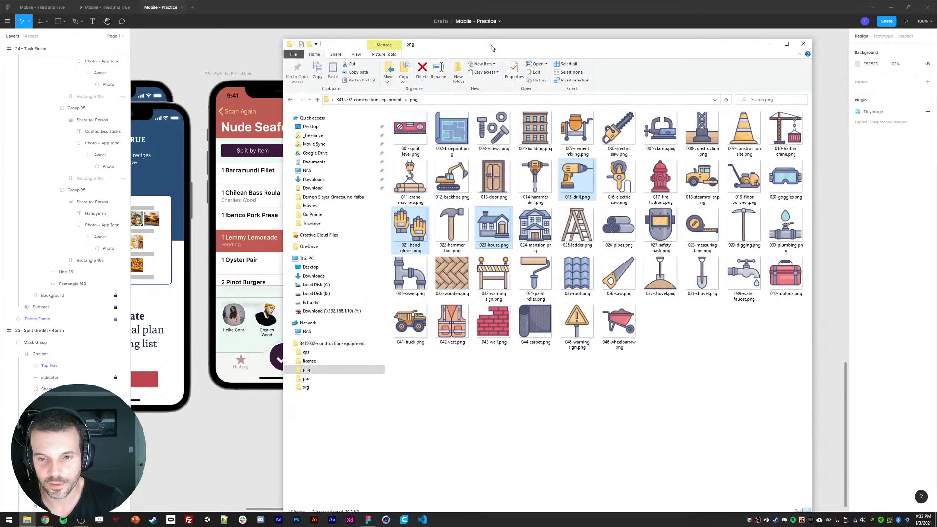
left_click(666, 225, "ctrl")
left_click_drag(611, 48, 611, 114)
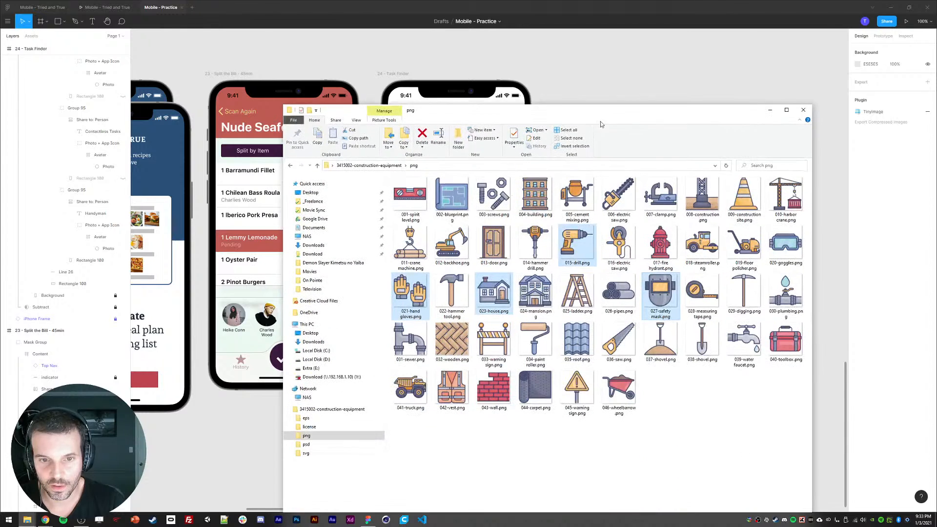
left_click(452, 195, "ctrl")
left_click(410, 244, "ctrl")
left_click(451, 244, "ctrl")
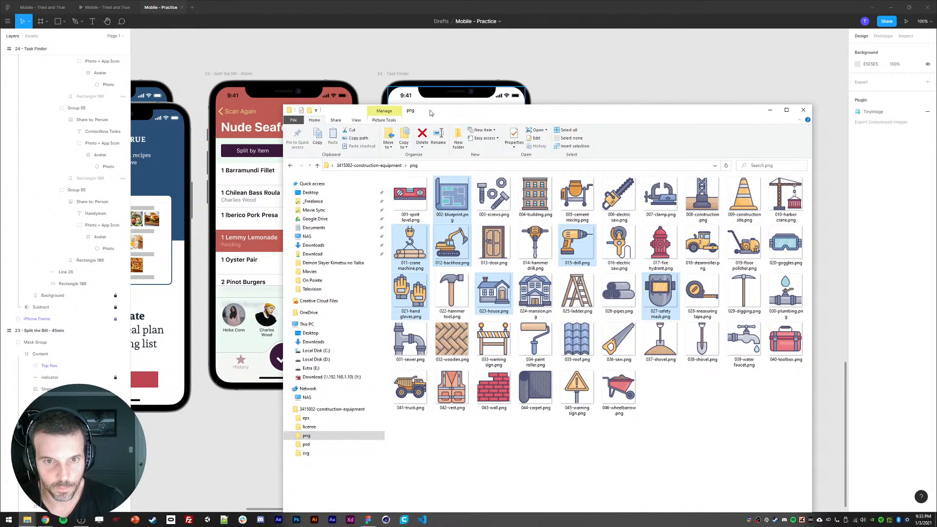
left_click_drag(430, 112, 583, 115)
key("Delete")
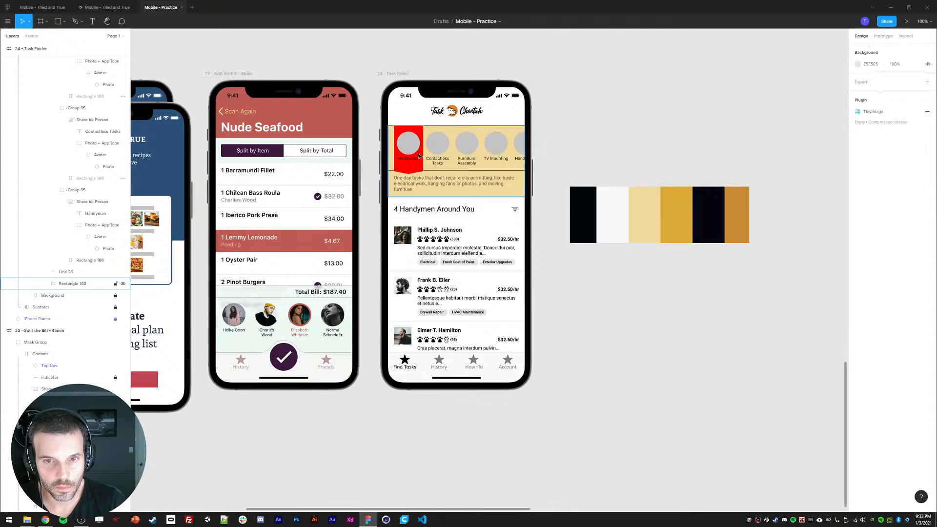
Start placing images into the design, browsing to the png folder inside 3415002-construction-equipment on the Desktop.
left_click(7, 21)
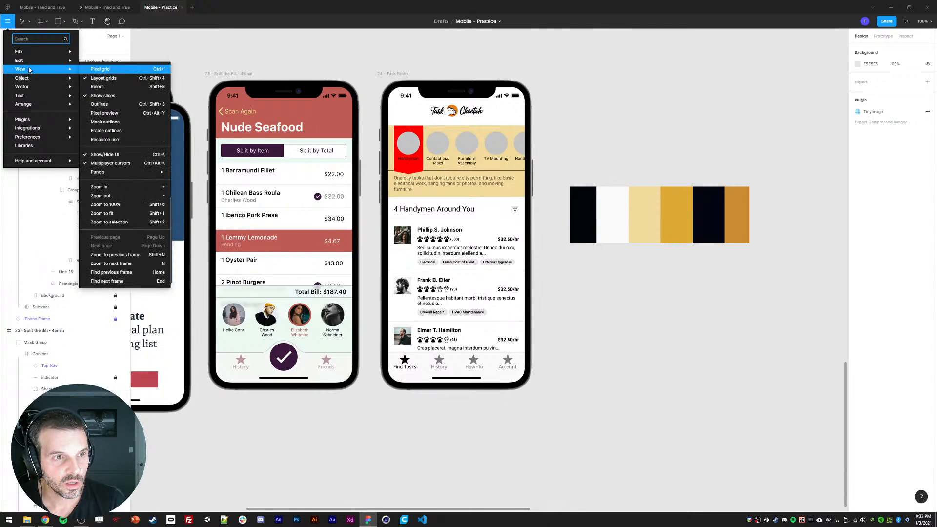
mouse_move(31, 52)
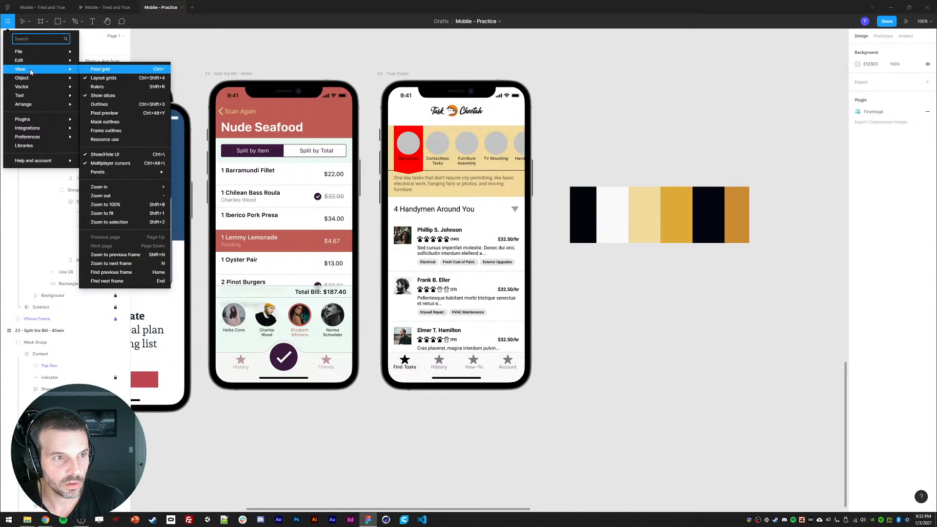
mouse_move(32, 83)
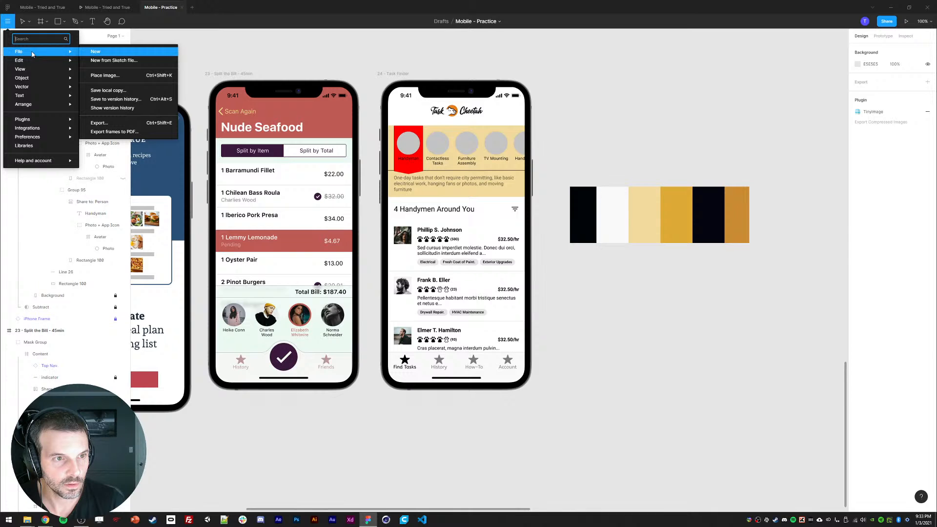
left_click(134, 78)
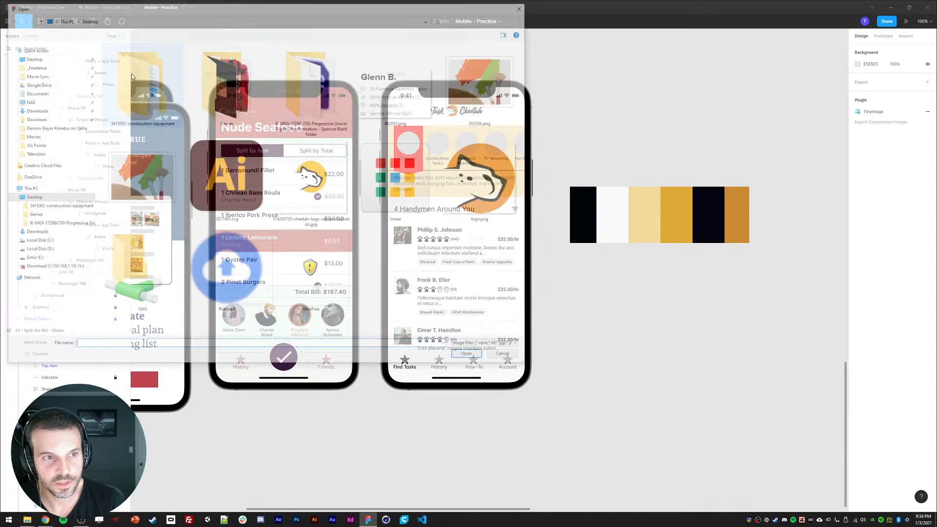
double_click(127, 67)
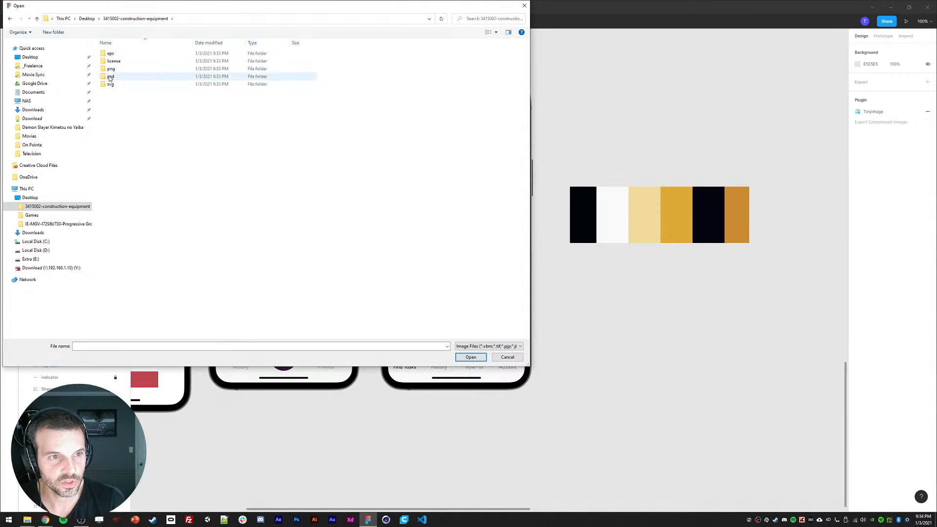
double_click(112, 69)
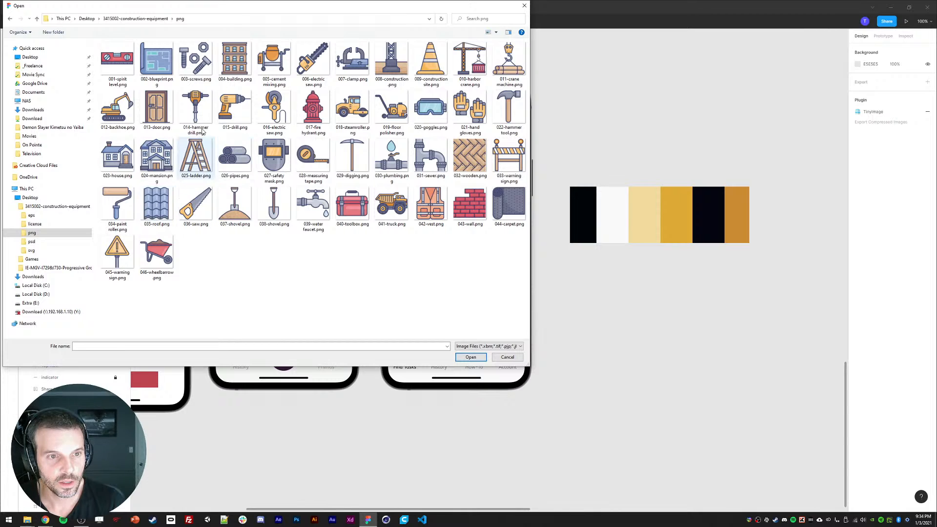
left_click(235, 108)
left_click(352, 108, "ctrl")
left_click(470, 109, "ctrl")
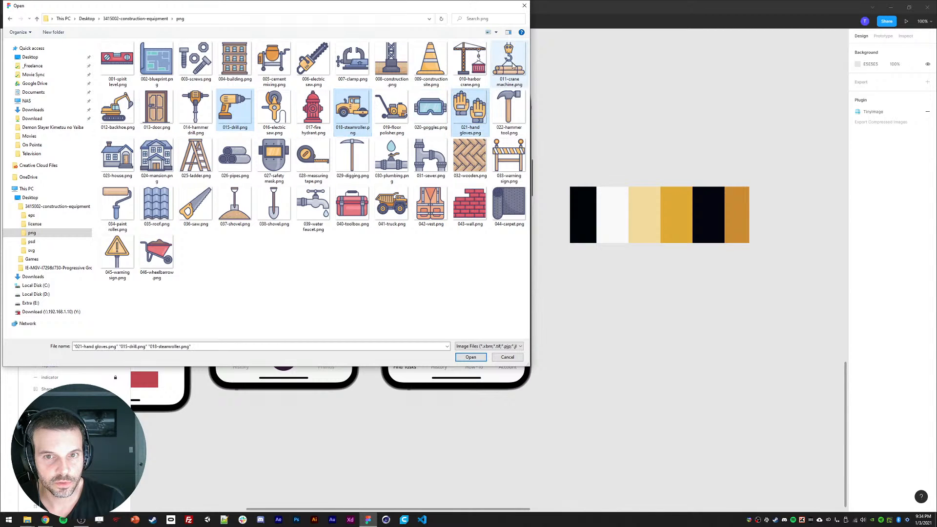
left_click(508, 61, "ctrl")
left_click(391, 61, "ctrl")
left_click(274, 61, "ctrl")
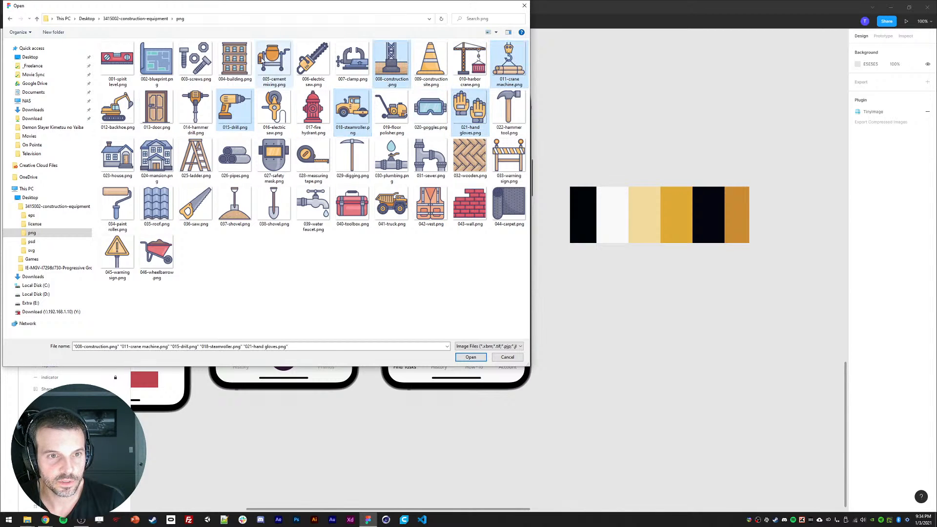
left_click(150, 65, "ctrl")
left_click(355, 60)
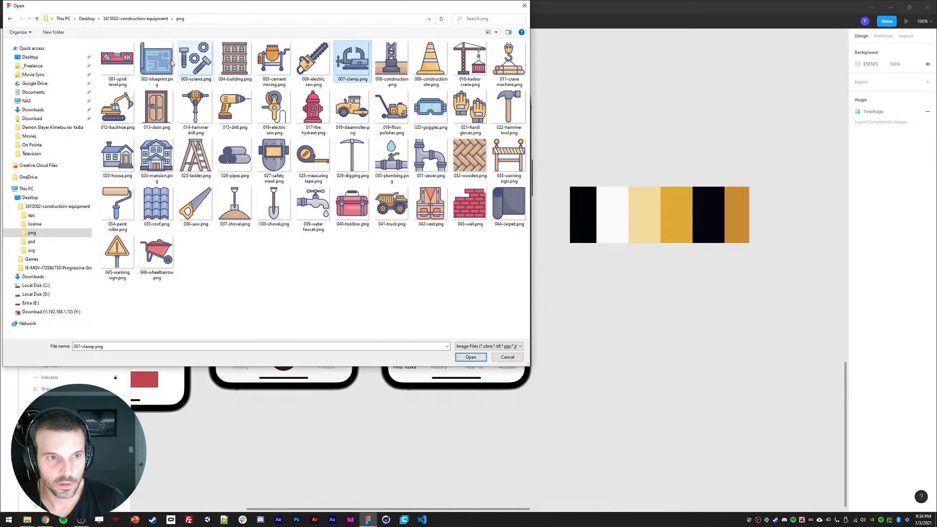
Load the blueprint, drill, house, safety mask, plumbing, 033-warning sign and truck PNG icons for placement.
left_click(156, 61)
left_click(235, 108, "ctrl")
left_click(271, 154, "ctrl")
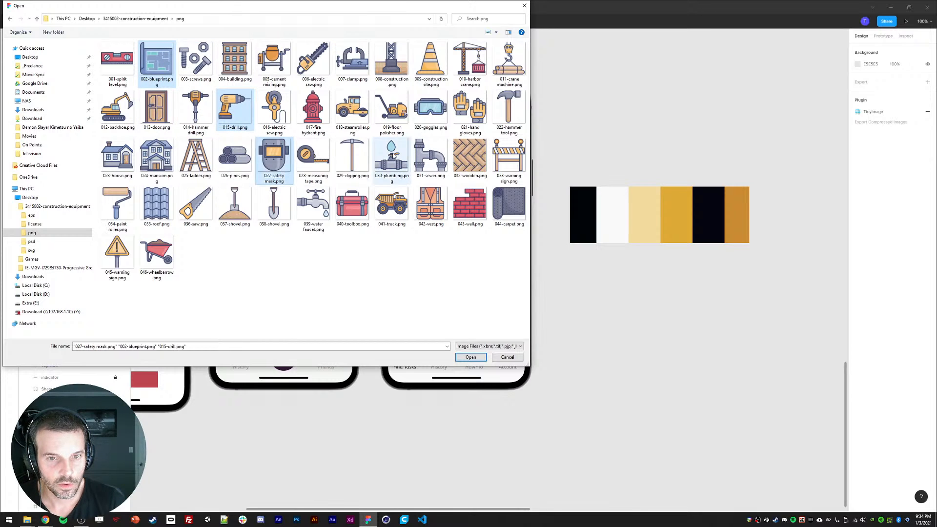
left_click(392, 156, "ctrl")
left_click(469, 156, "ctrl")
left_click(509, 156, "ctrl")
left_click(470, 155, "ctrl")
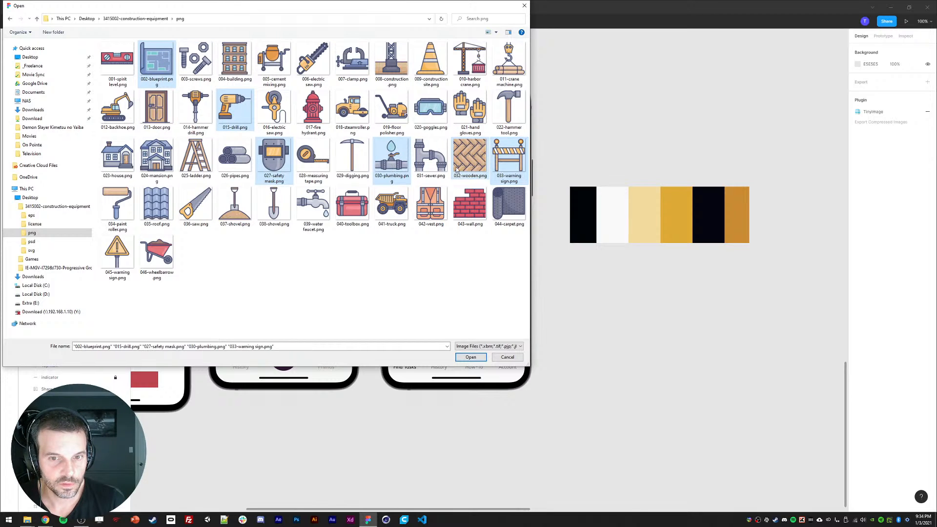
left_click(392, 205, "ctrl")
left_click(130, 162, "ctrl")
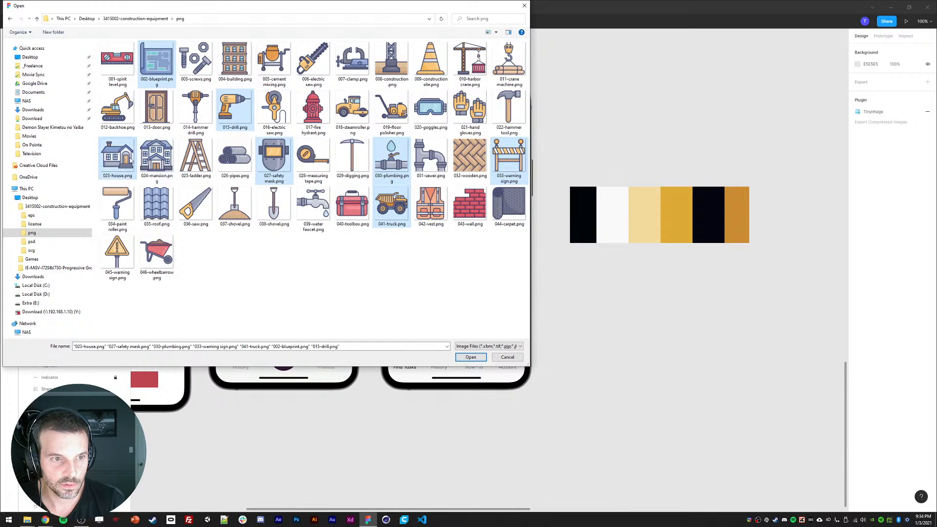
left_click(470, 358)
Fill the five category circles with the truck, warning sign, plumbing, safety mask and house icons in order, and discard the remaining images.
left_click(408, 144)
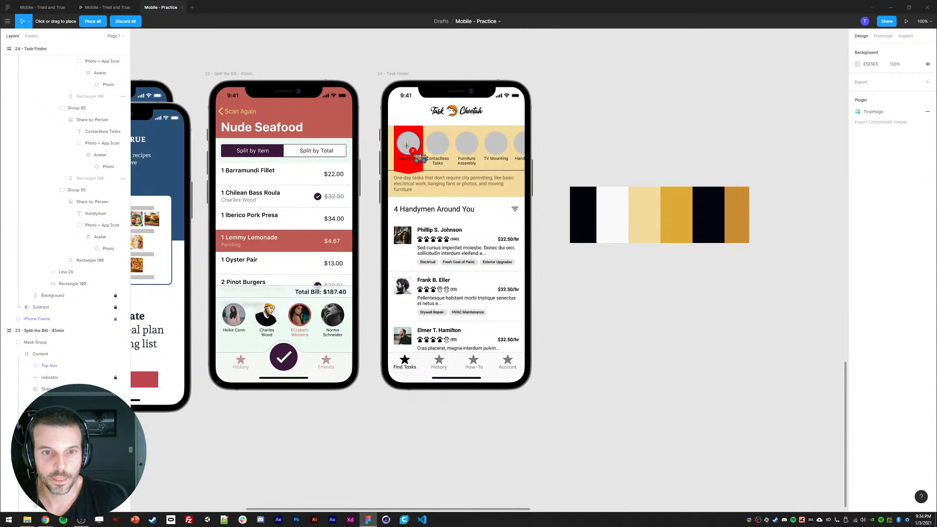
left_click(437, 143)
left_click(467, 144)
left_click(496, 144)
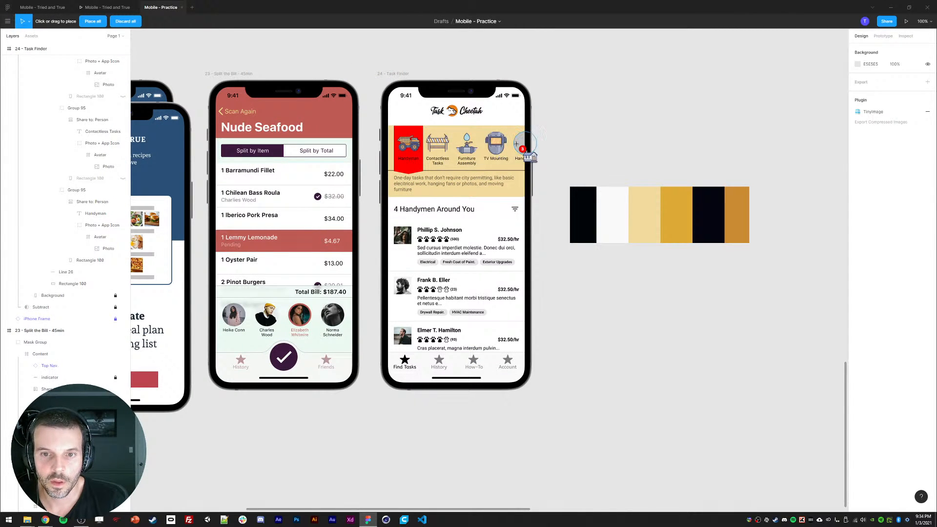
left_click(520, 144)
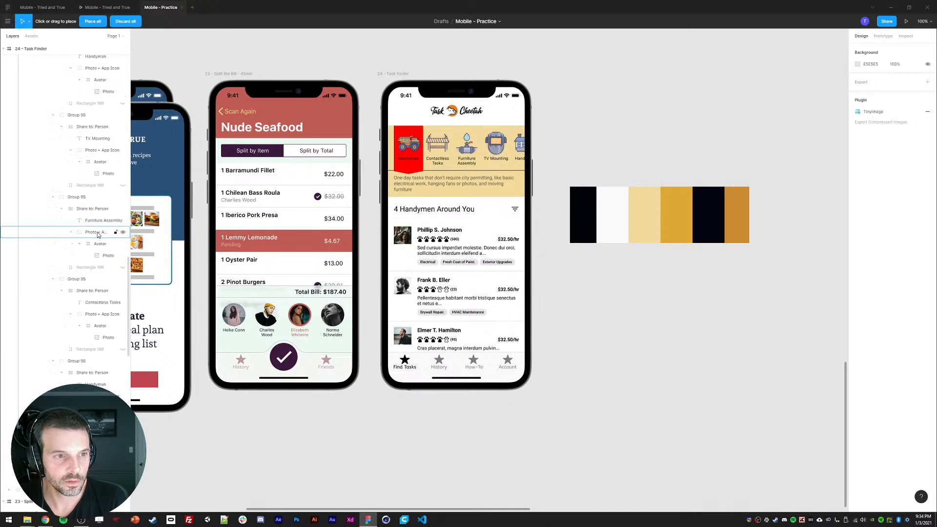
key("Escape")
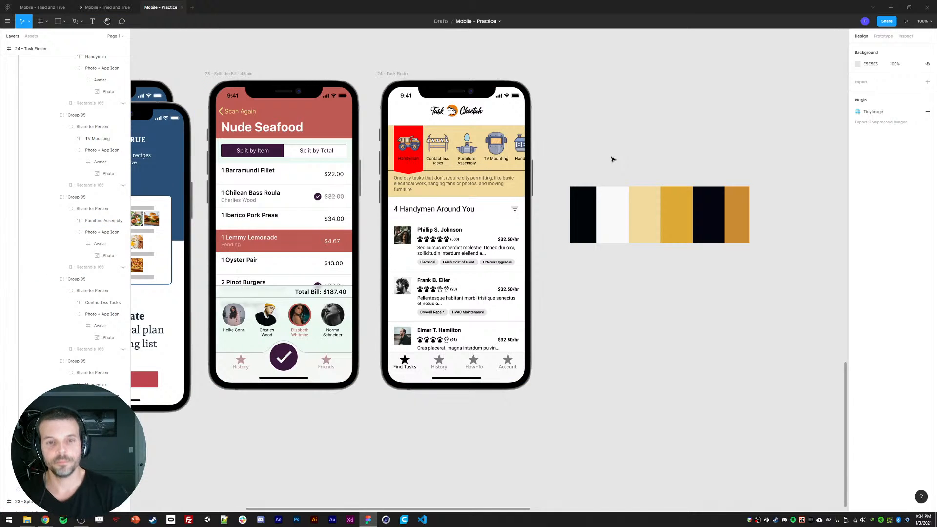
left_click(408, 143)
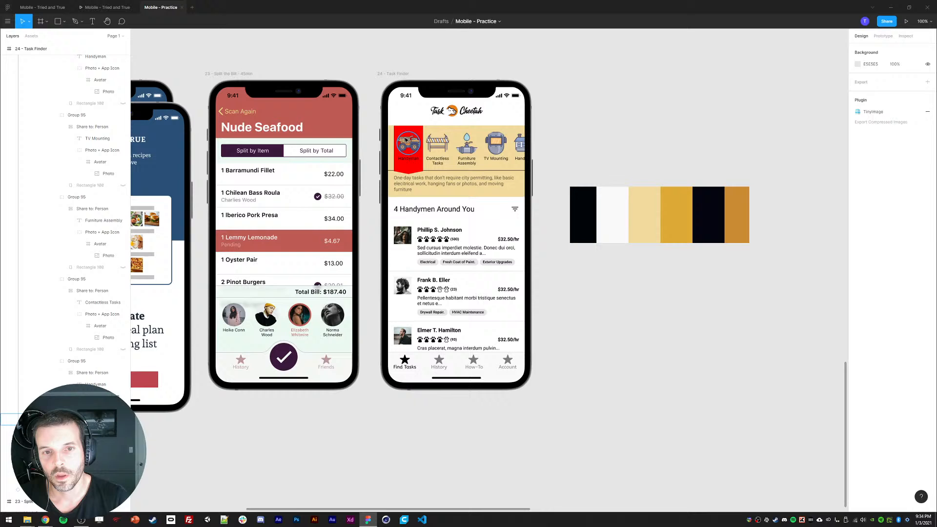
left_click(437, 143, "shift")
left_click(466, 143, "shift")
left_click(496, 142, "shift")
left_click(520, 143, "shift")
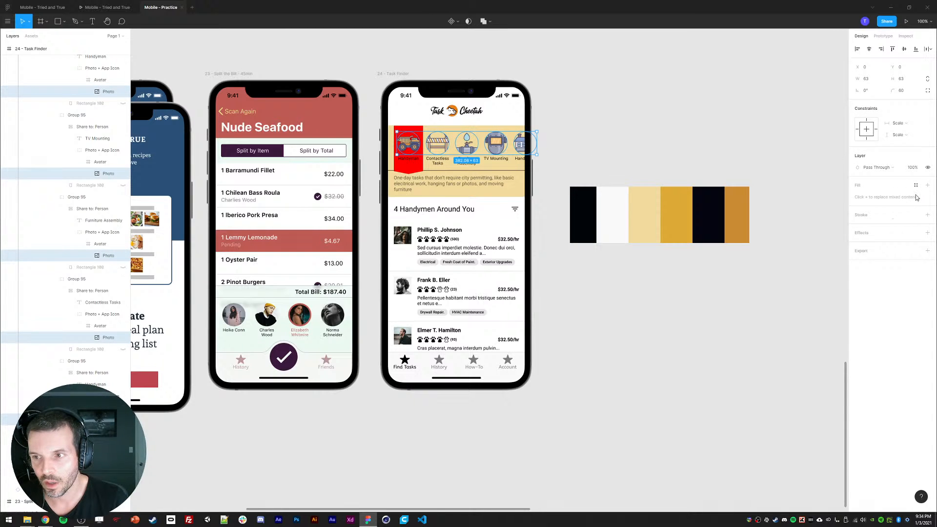
left_click(586, 146)
Set the image fill of the Handyman category's truck icon to Fit.
left_click(407, 142)
left_click(858, 196)
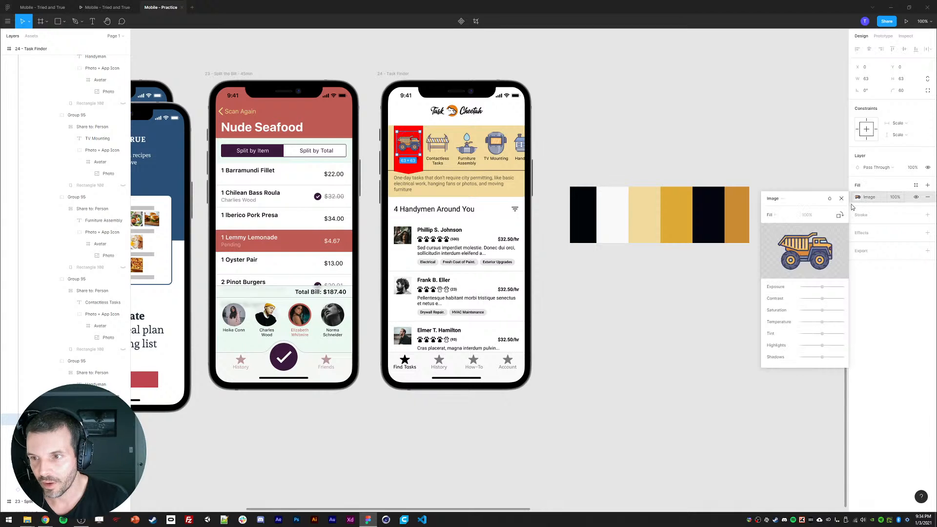
left_click(775, 215)
left_click(777, 227)
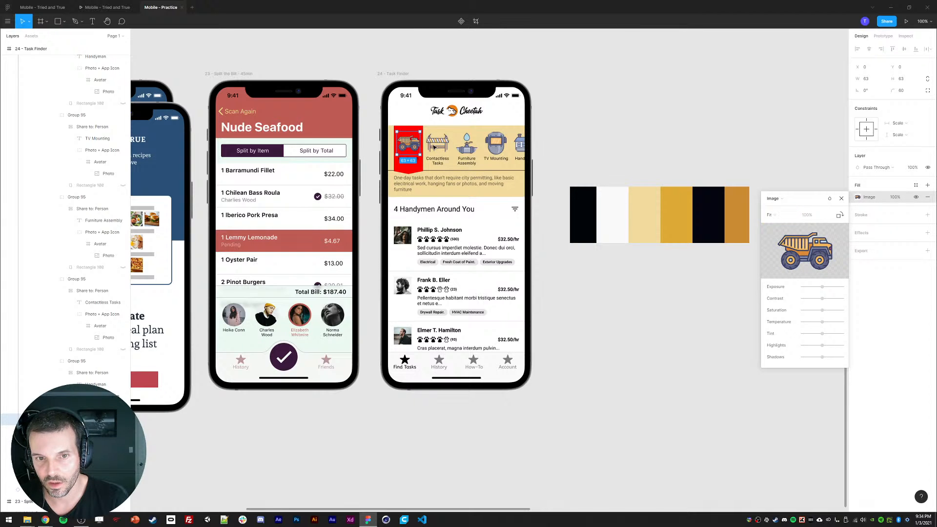
left_click(842, 198)
Set the image fill of the Contactless Tasks category's barrier icon to Fit.
key("Tab")
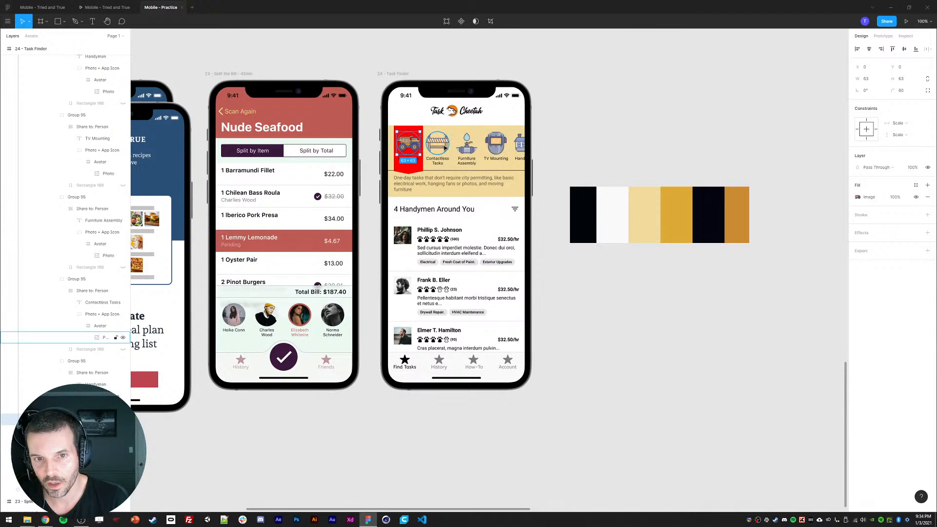
left_click(857, 197)
left_click(776, 215)
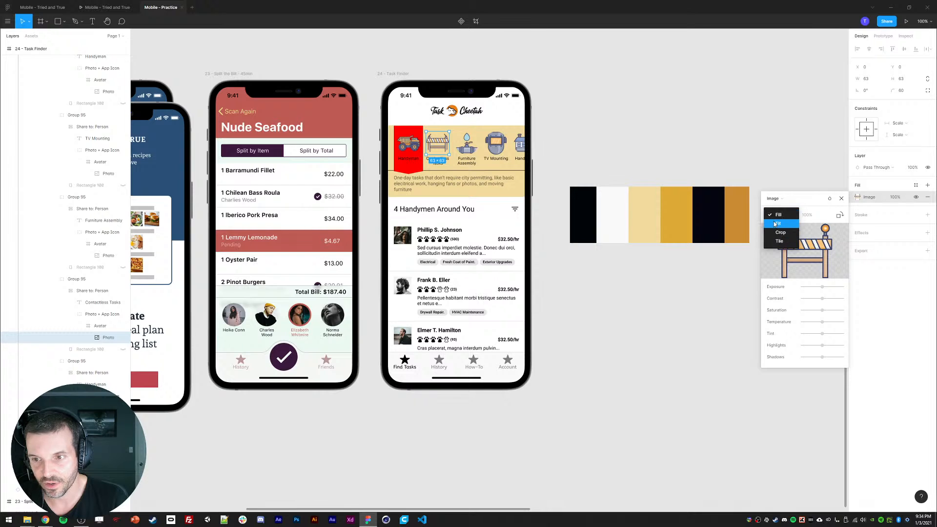
left_click(775, 225)
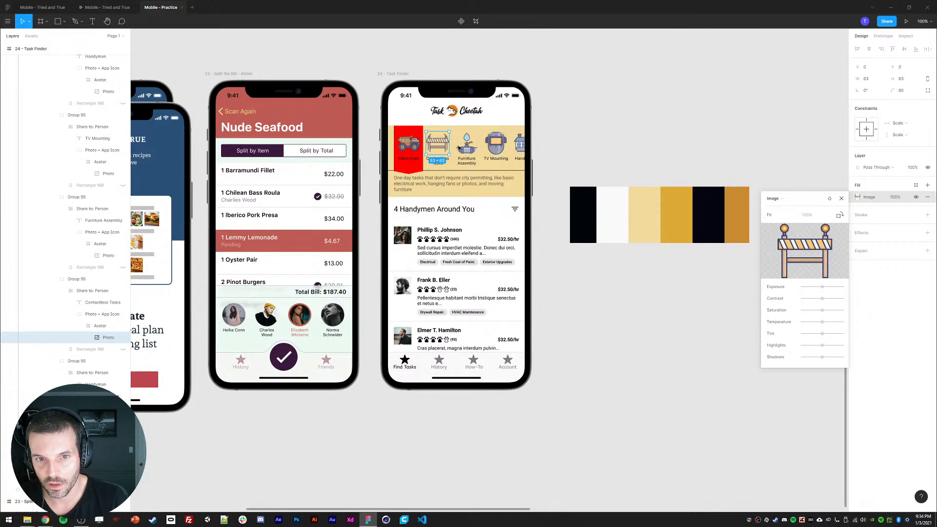
left_click(841, 198)
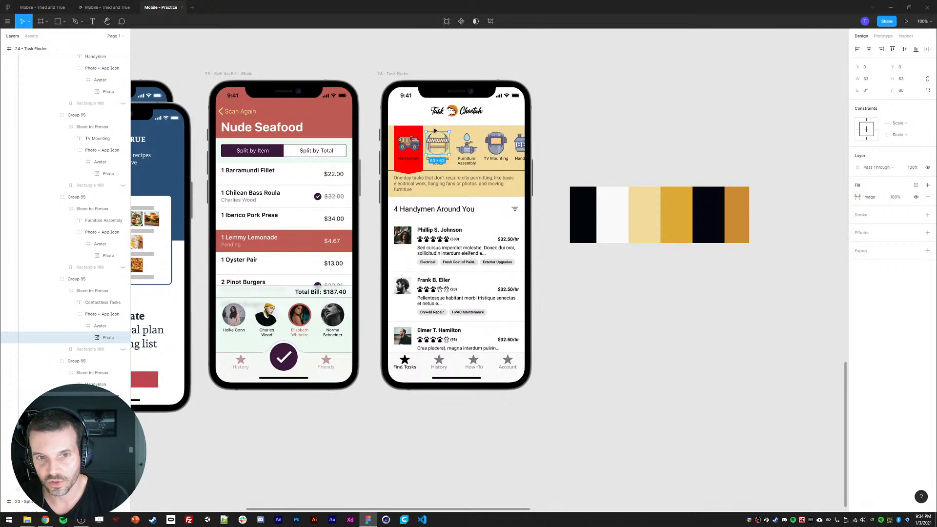
left_click(408, 143, "shift")
left_click(466, 143, "shift")
left_click(494, 145, "shift")
left_click(521, 145, "shift")
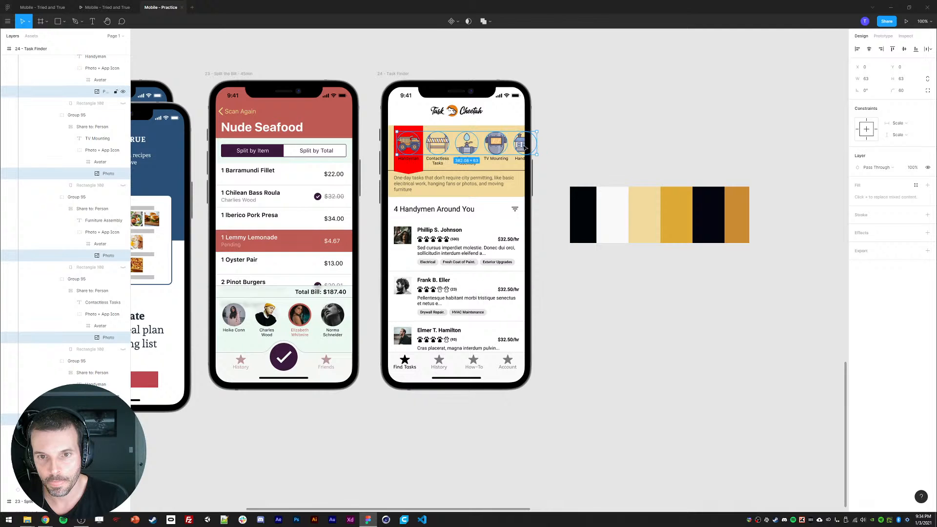
left_click(735, 119)
left_click(438, 146)
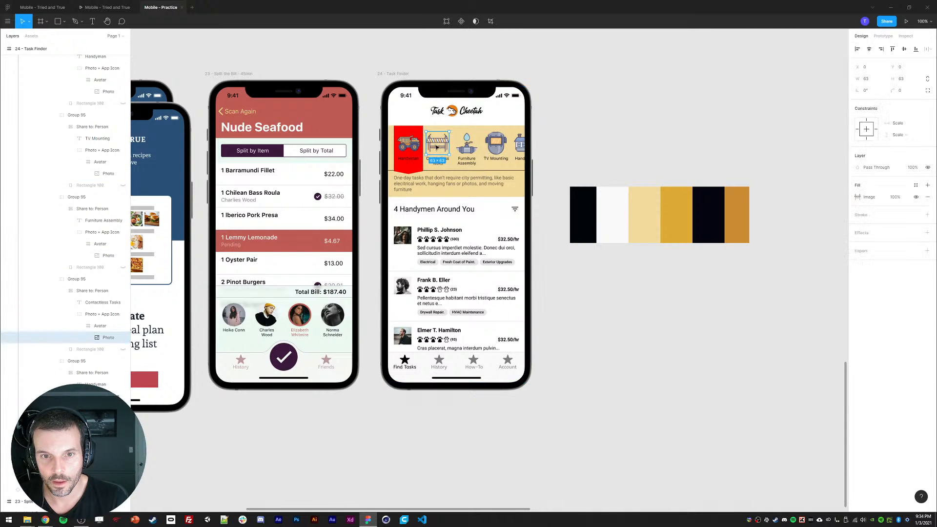
Set the corner radius of the avatar frames for the categories from Contactless Tasks through Snow Removal to 0.
left_click(97, 326)
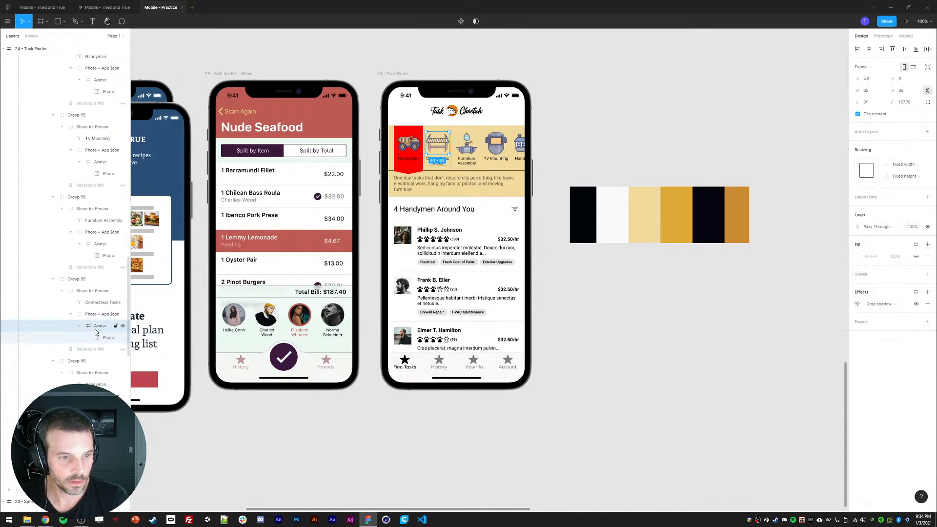
left_click(94, 244, "shift")
left_click(100, 161, "shift")
scroll(100, 195, "up", 3)
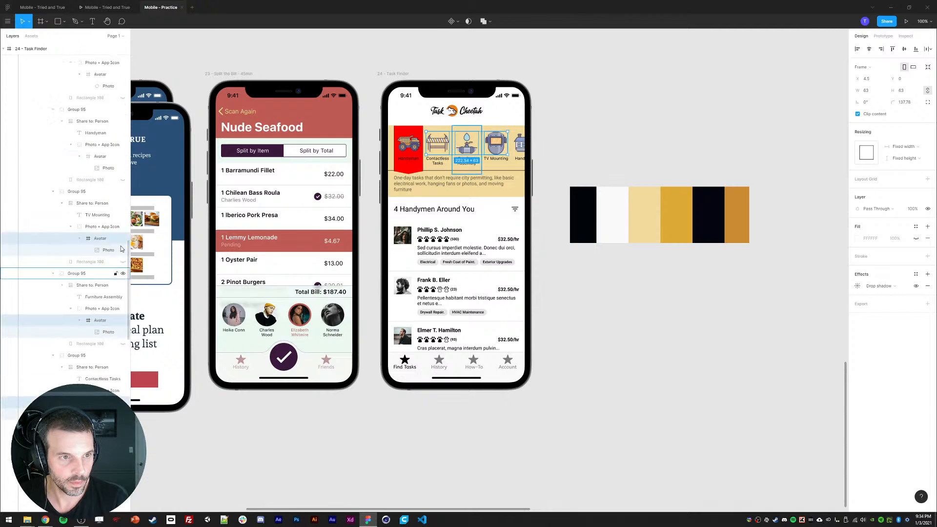
left_click(99, 227, "shift")
left_click(100, 144, "shift")
scroll(100, 146, "up", 3)
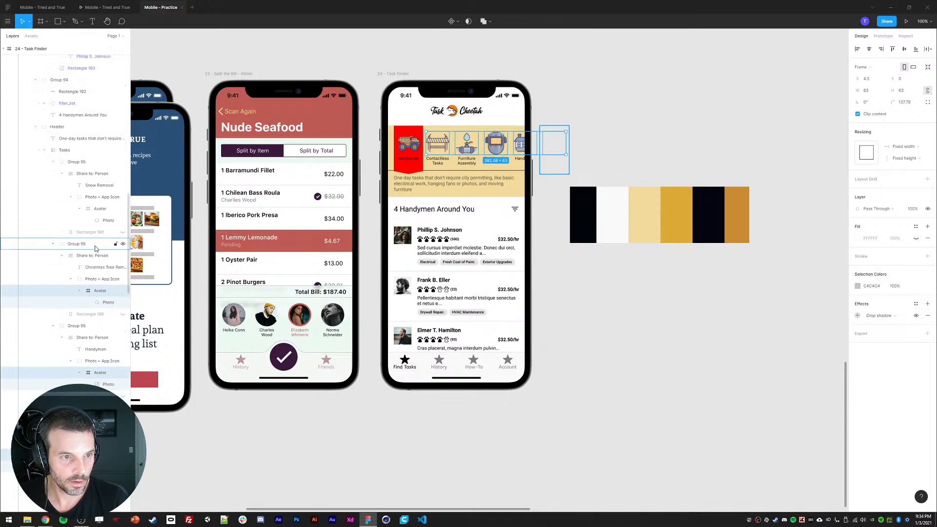
left_click(100, 208, "shift")
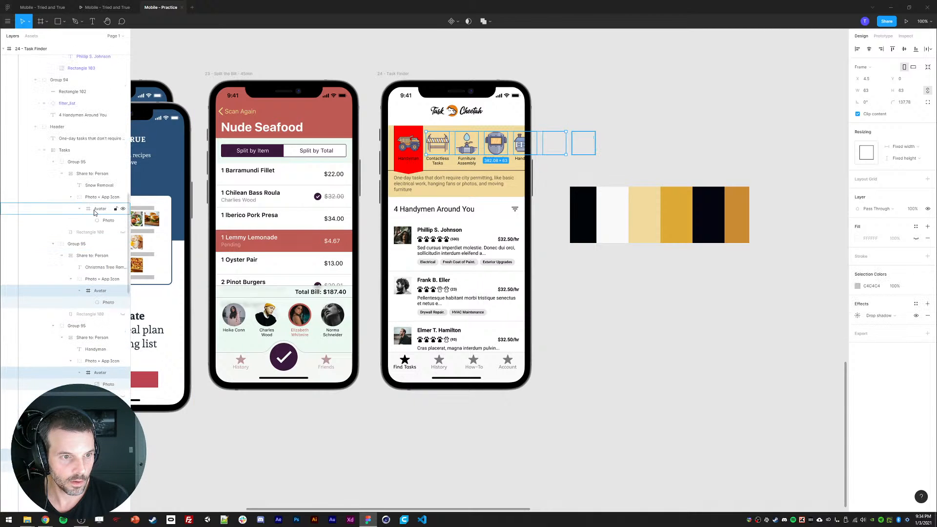
type("0")
key("Return")
left_click(911, 103)
key("ctrl+z")
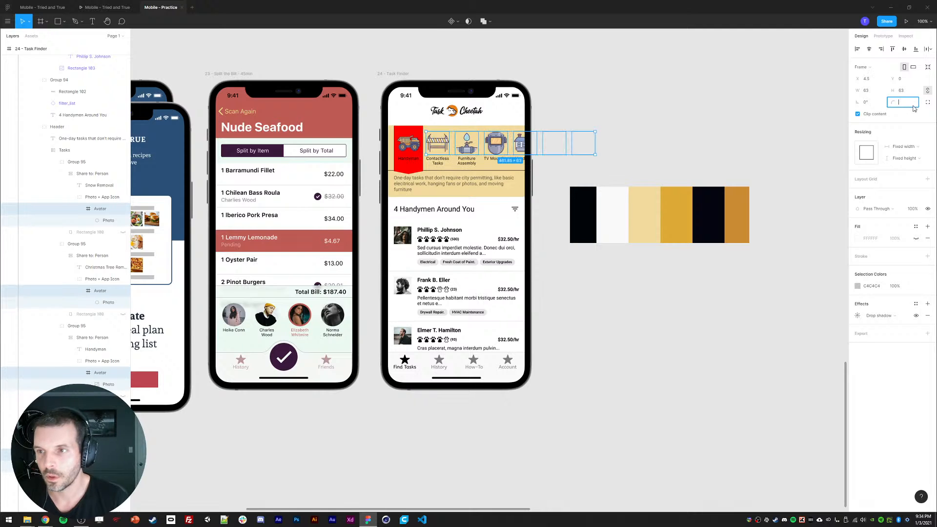
left_click(723, 121)
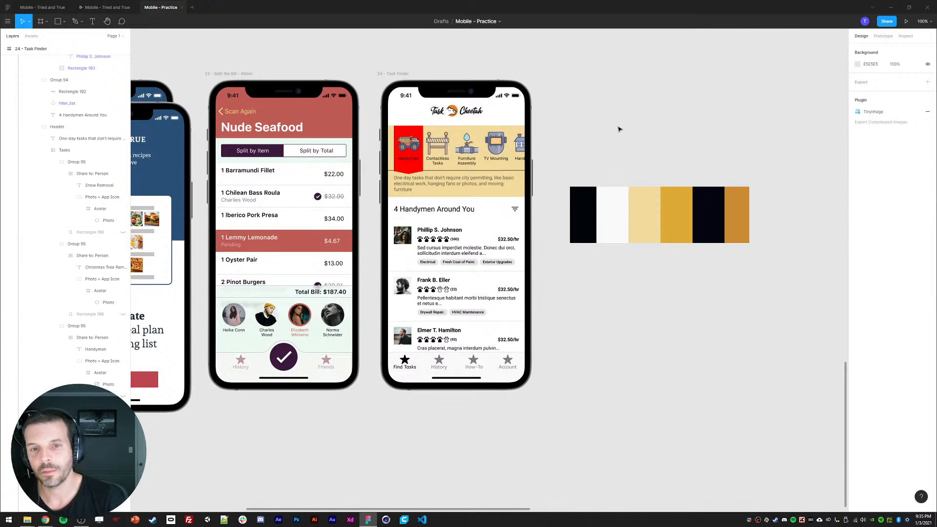
Recolour the red highlight shape behind the Handyman category with the dark orange swatch sampled from the palette.
left_click(409, 147, "ctrl")
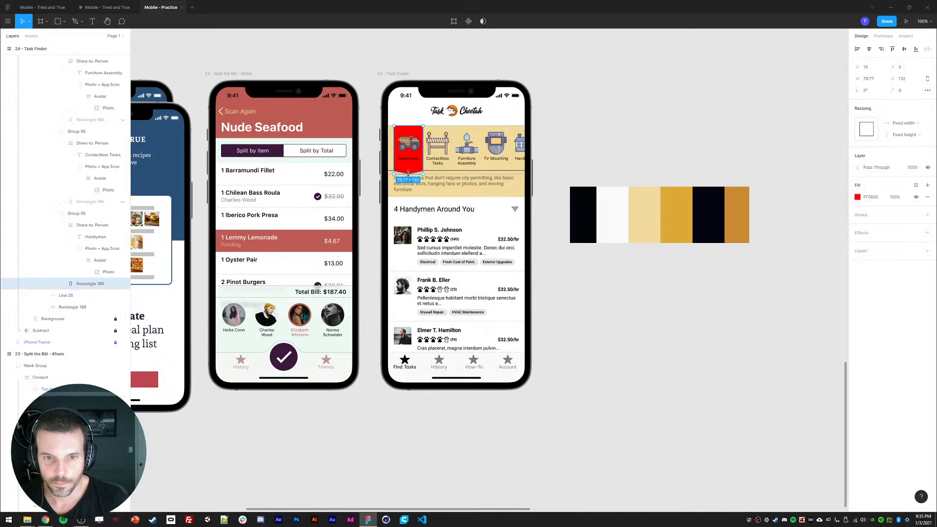
key("i")
left_click(711, 222)
key("i")
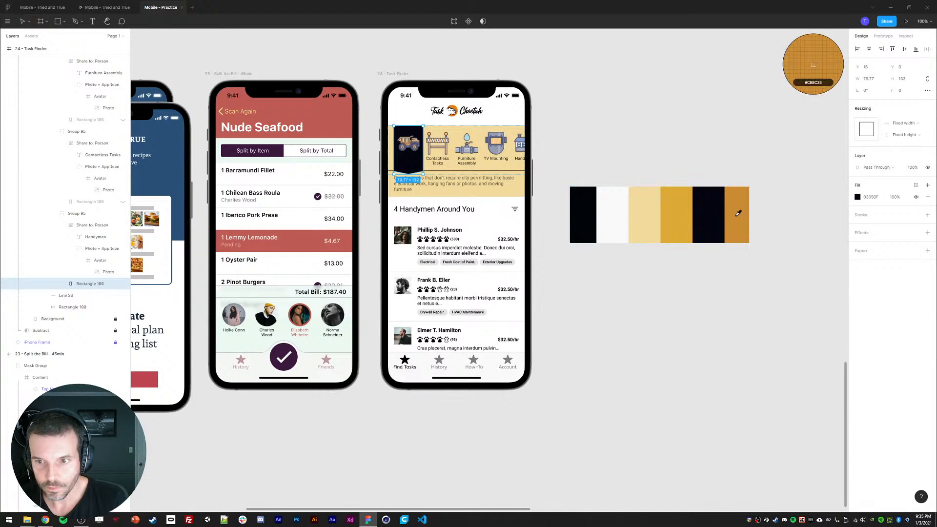
left_click(736, 210)
left_click(585, 128)
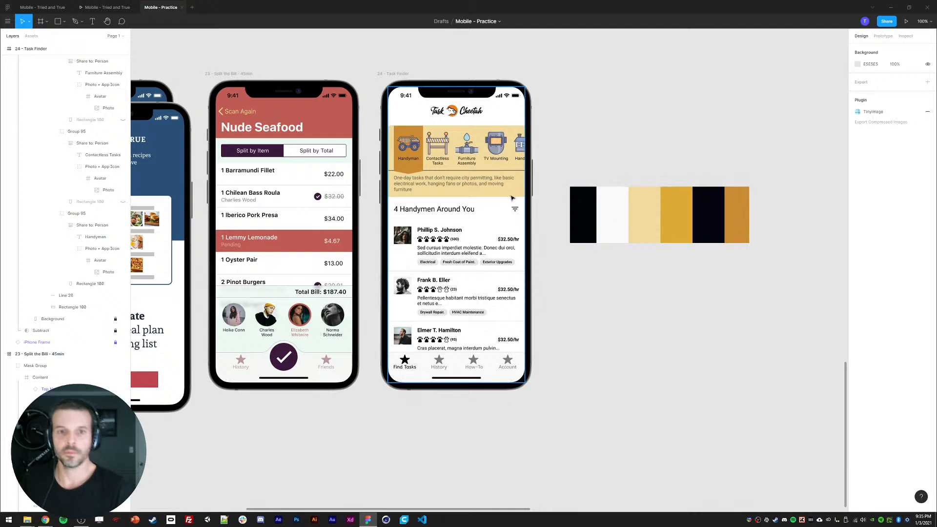
Recolour the divider line beneath the task categories with the golden yellow swatch sampled from the palette.
left_click(442, 171)
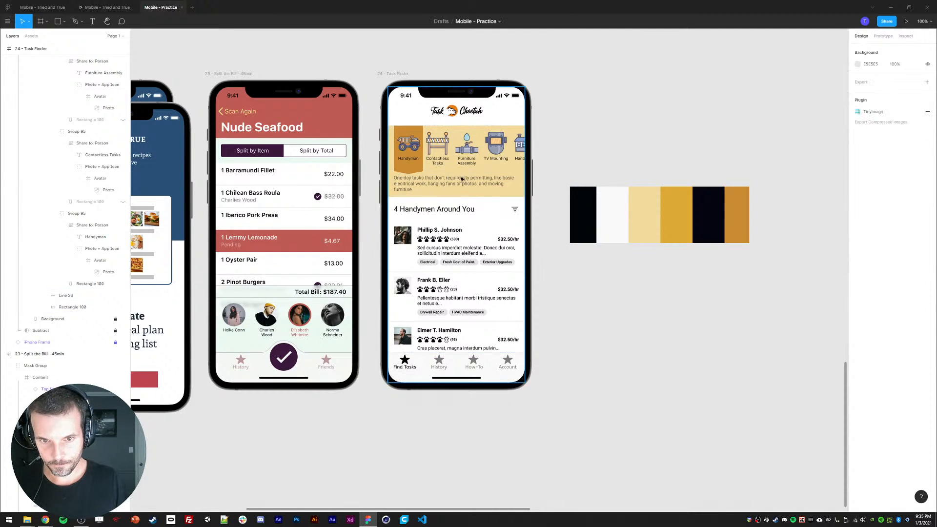
key("i")
left_click(679, 207)
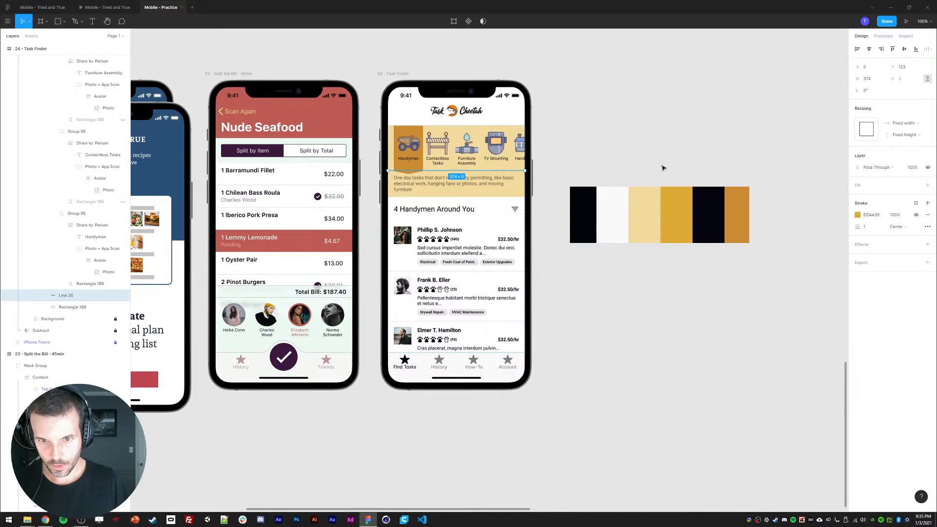
key("Escape")
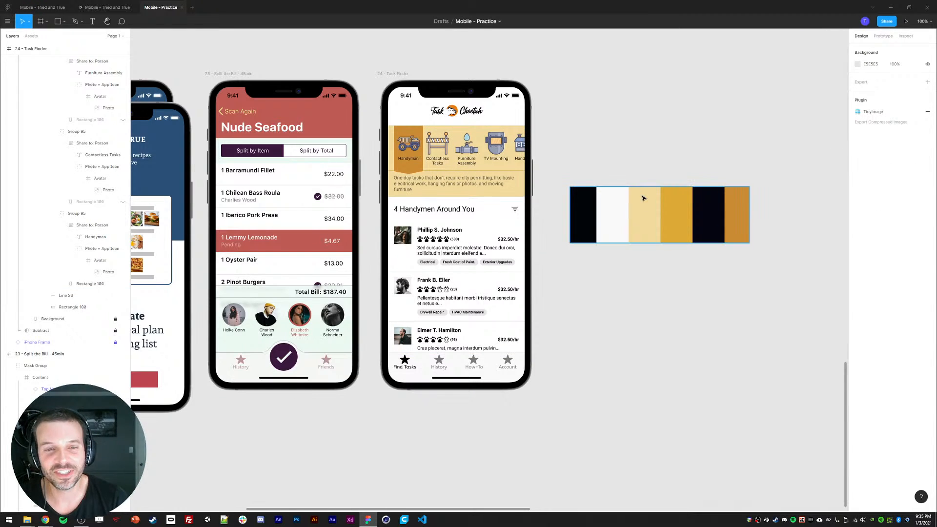
Nudge the frame holding the task categories and handymen list slightly upward, closer to the Task Cheetah logo.
left_click(457, 127)
key("shift+Up")
key("shift+Up")
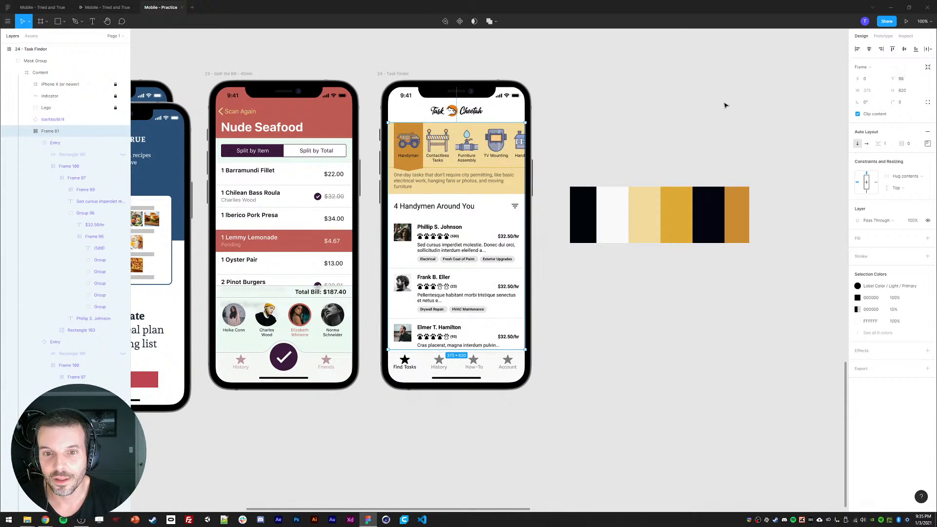
key("shift+Down")
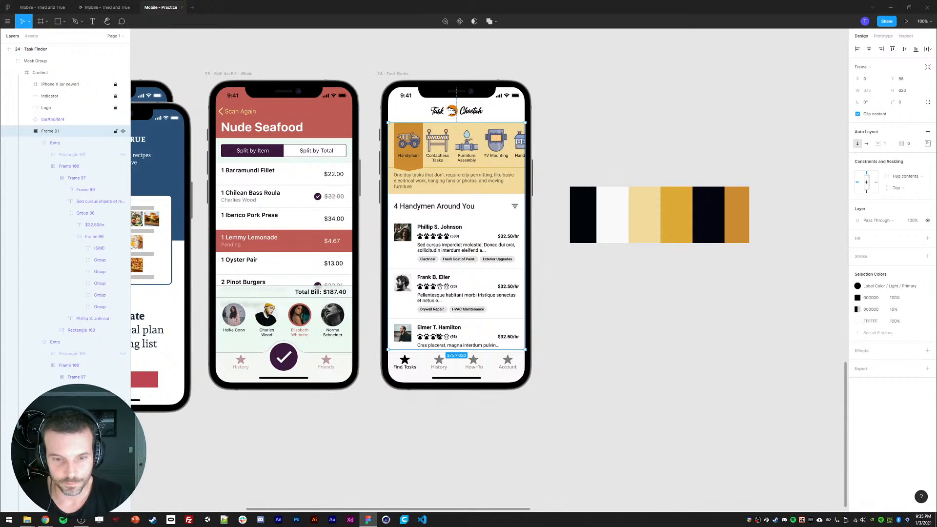
key("shift+Up")
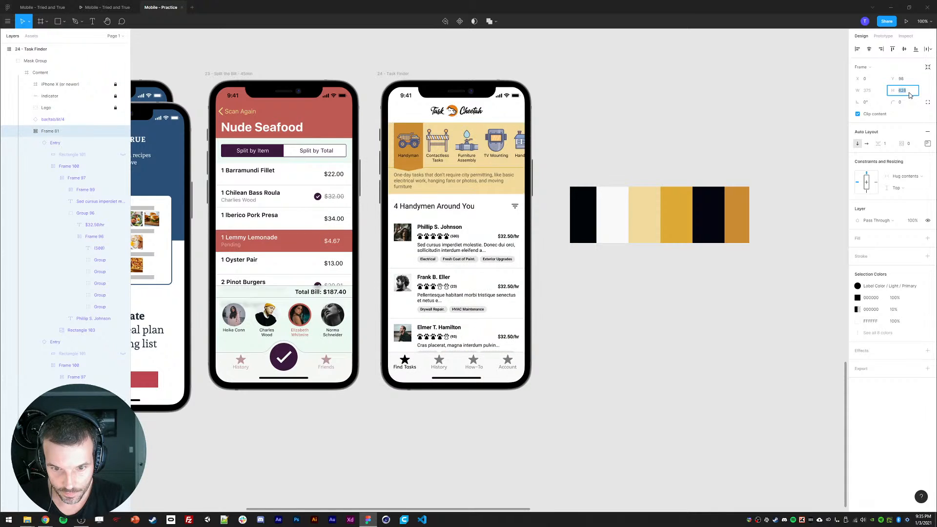
left_click(734, 317)
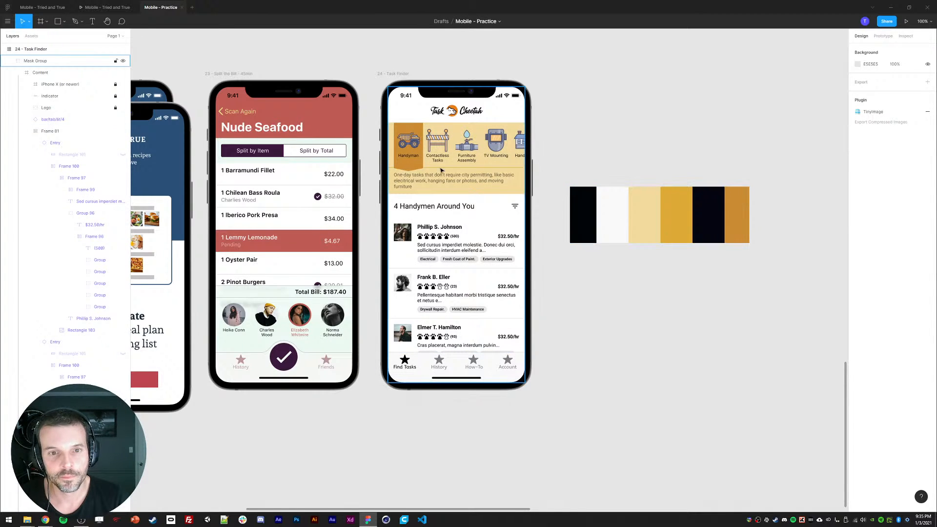
Set the opacity of the one-day tasks description text below the categories to 60%.
left_click(414, 160)
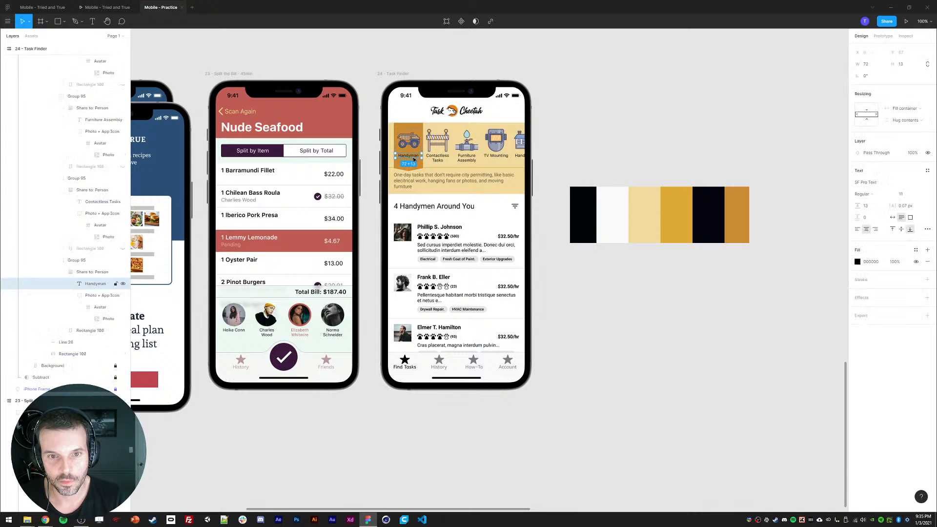
left_click(495, 180)
key("0")
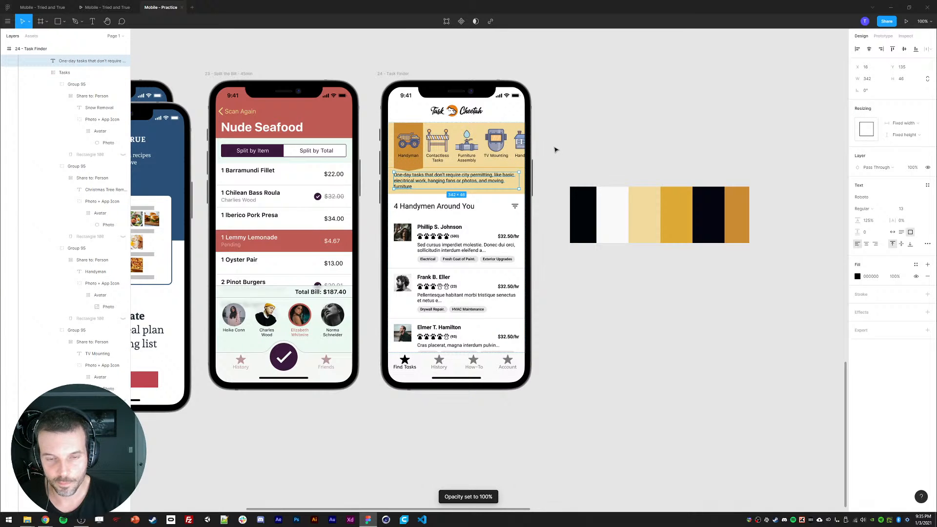
key("6")
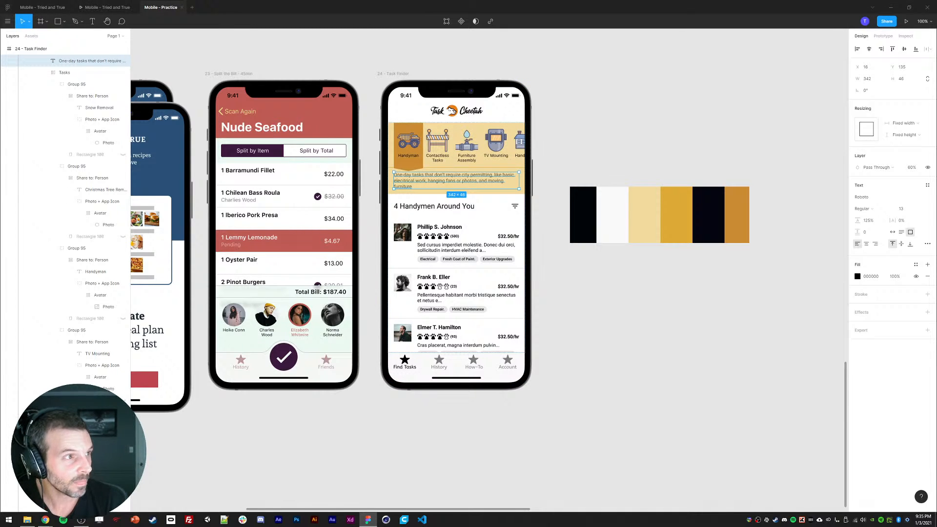
left_click(702, 346)
Open the Better Font Picker plugin with the "4 Handymen Around You" heading selected.
left_click(449, 207)
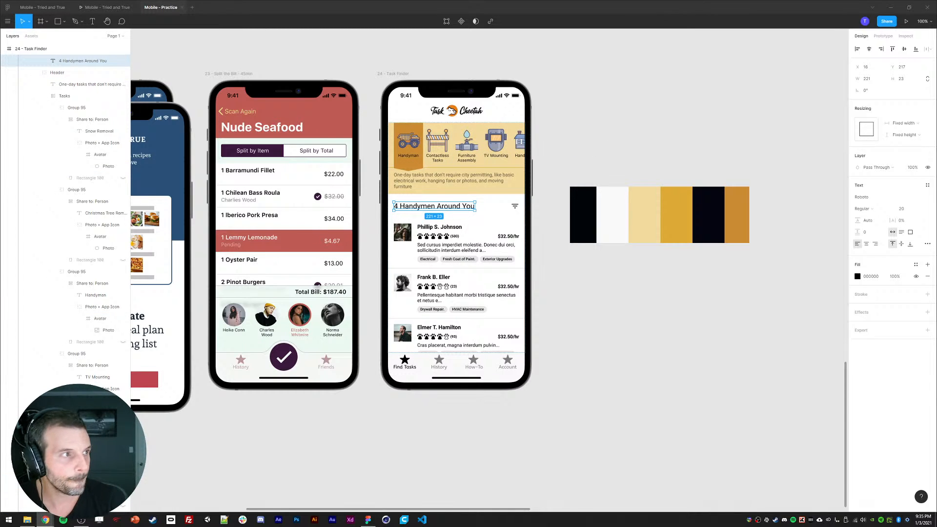
left_click(8, 21)
mouse_move(35, 119)
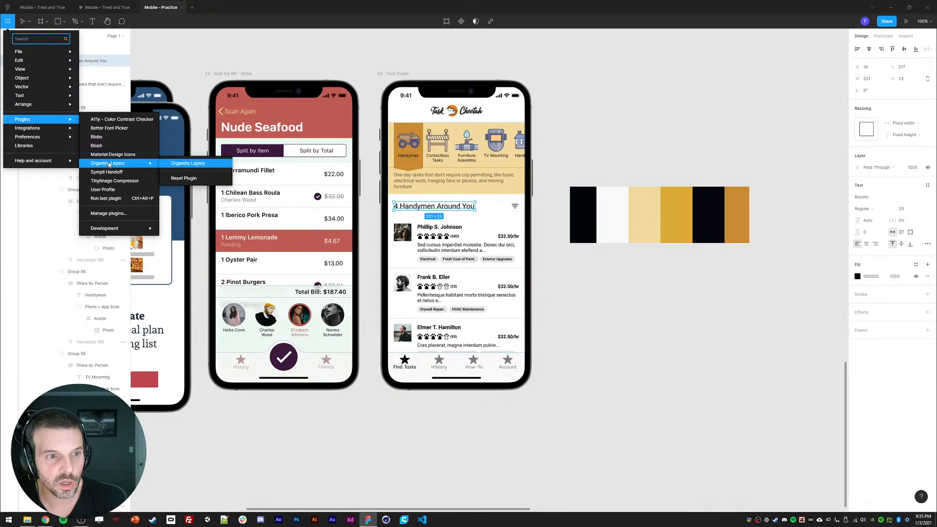
left_click(103, 128)
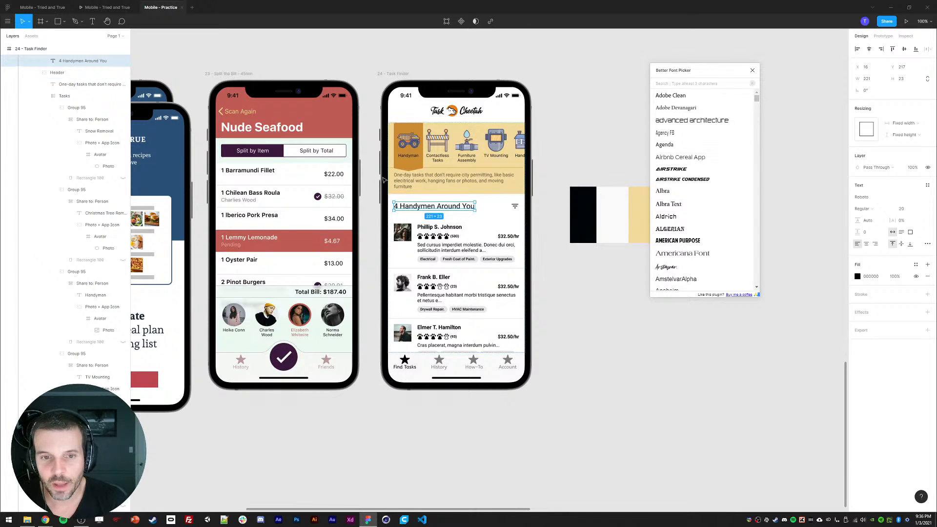
Set the description, category labels, list heading and first handyman entry's texts to the Airbnb Cereal App font, and close the font picker.
left_click(439, 180)
left_click(409, 156, "shift")
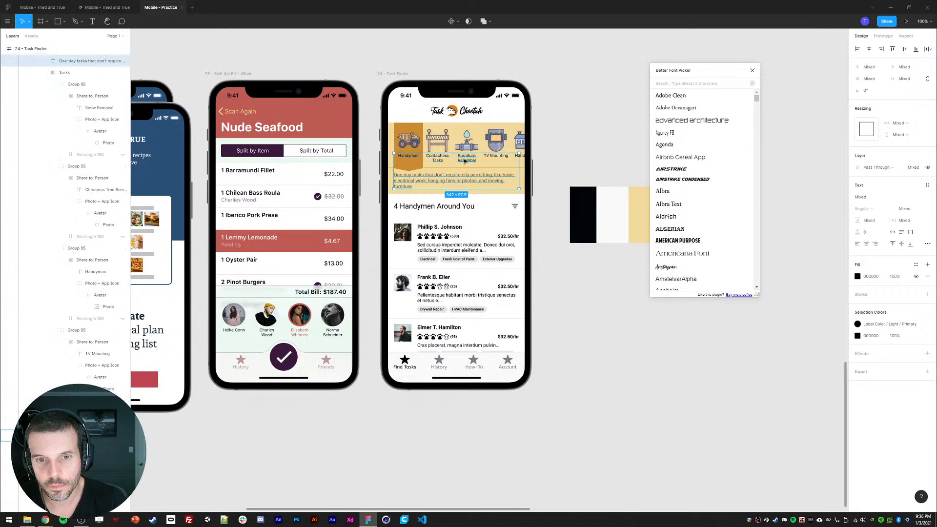
left_click(497, 155, "shift")
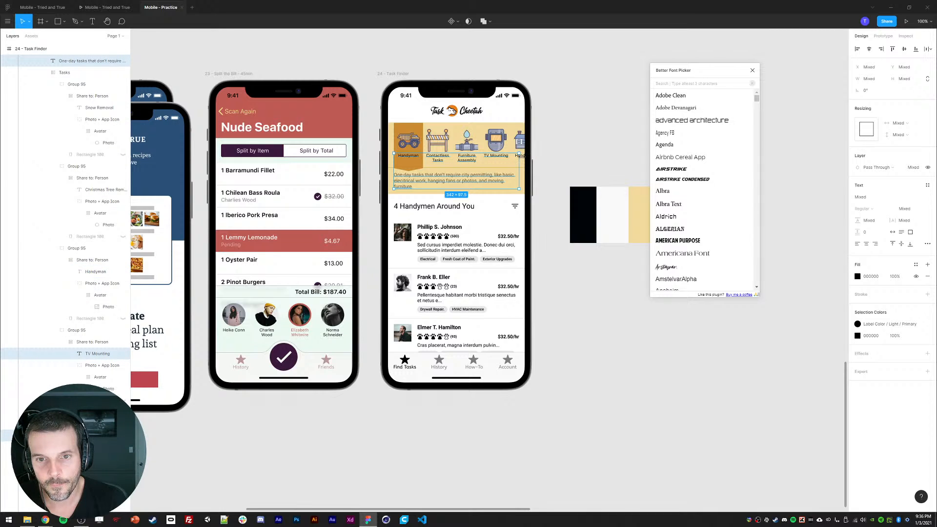
left_click(520, 156, "shift")
left_click(457, 207, "shift")
left_click(440, 228, "shift")
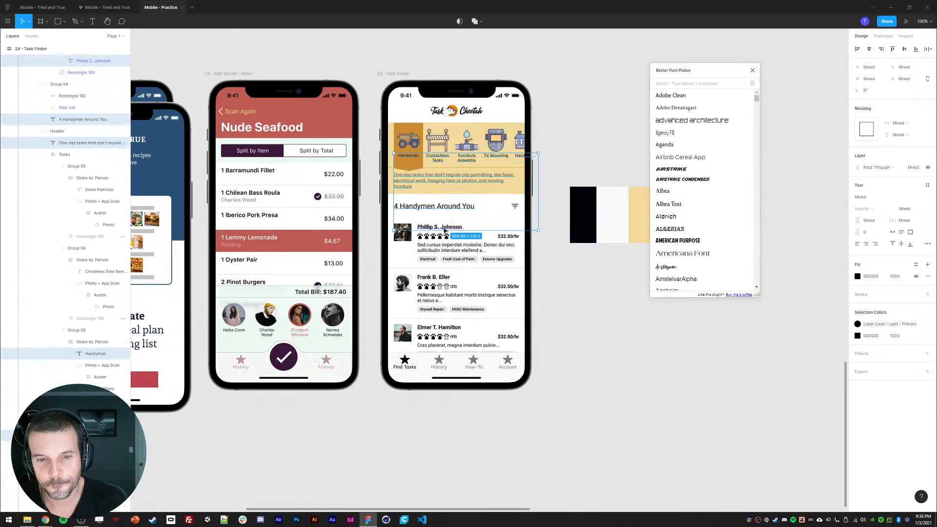
left_click(466, 247, "shift")
left_click(508, 236, "shift")
left_click(428, 259, "shift")
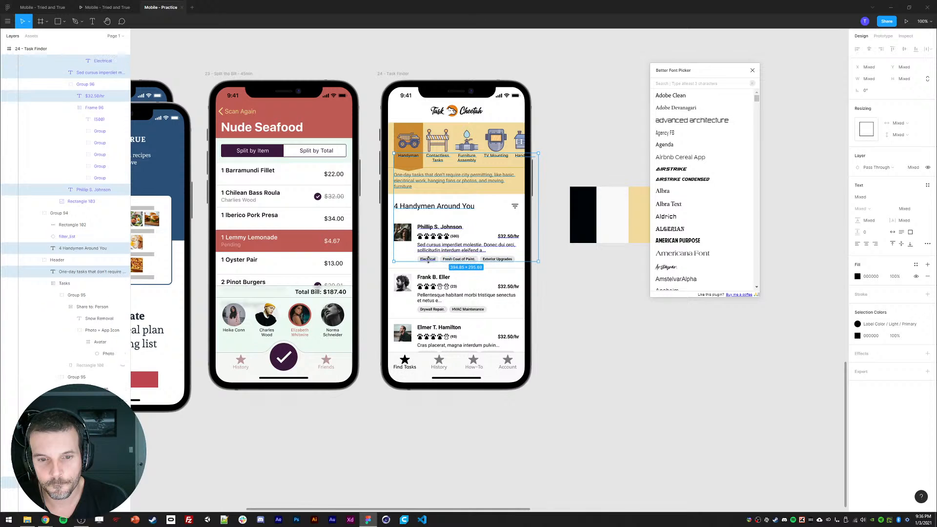
left_click(873, 197)
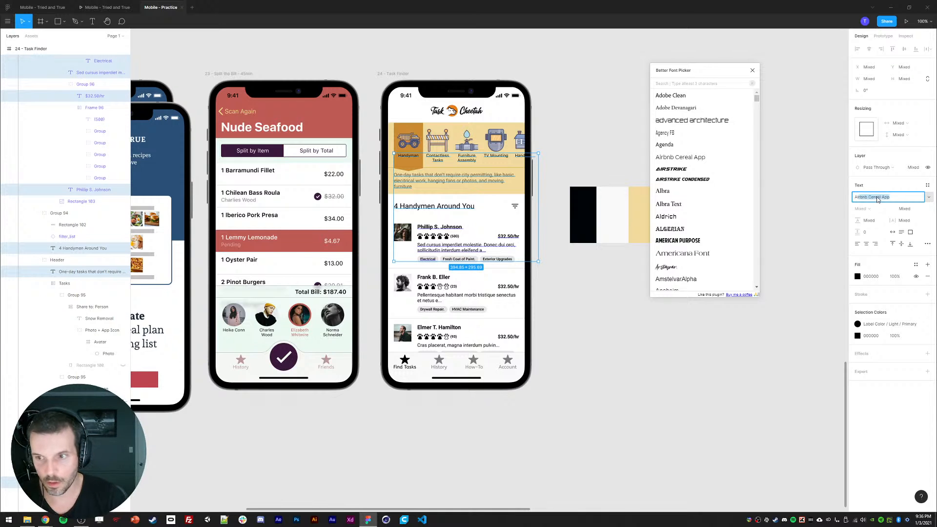
type("Air")
key("Return")
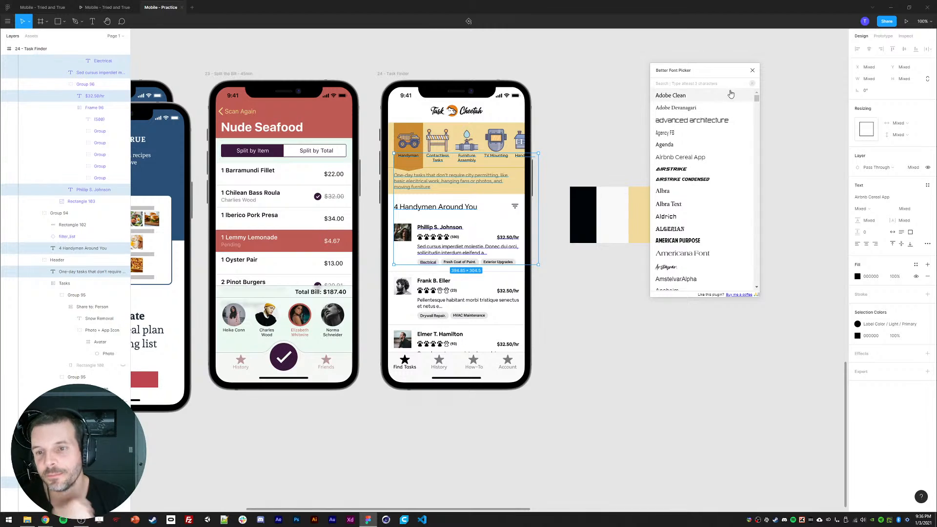
left_click(753, 70)
left_click(707, 98)
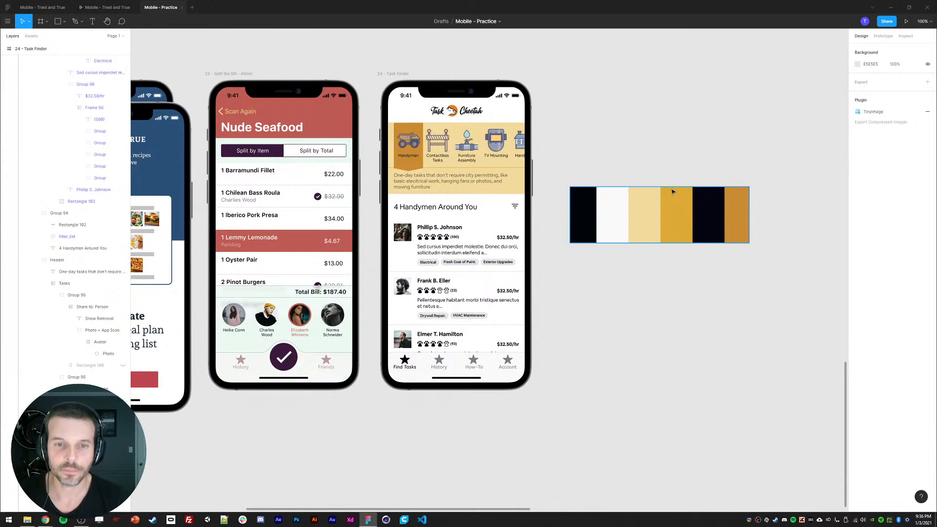
Try the Bold weight on the five visible category labels, and settle on Medium.
left_click(412, 158, "ctrl")
left_click(441, 160, "ctrl+shift")
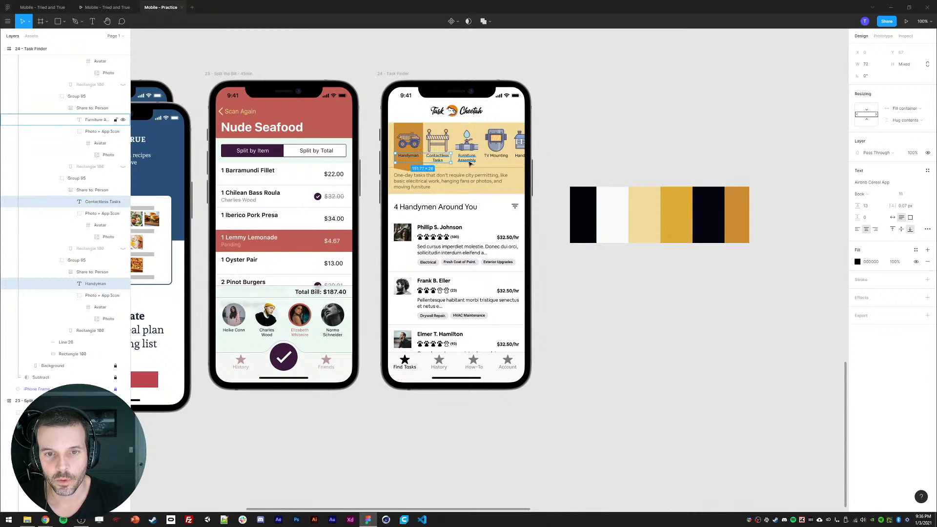
left_click(467, 157, "ctrl+shift")
left_click(496, 156, "ctrl+shift")
left_click(519, 156, "ctrl+shift")
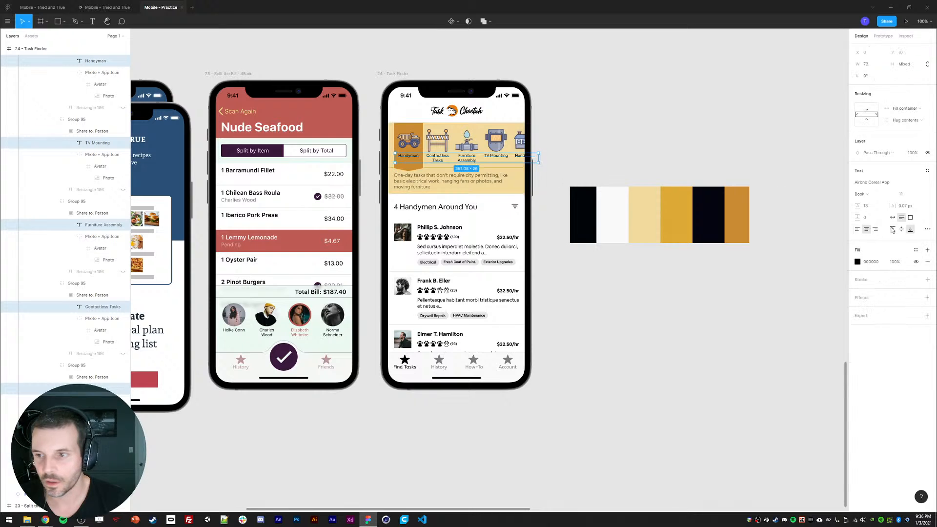
left_click(868, 199)
left_click(868, 217)
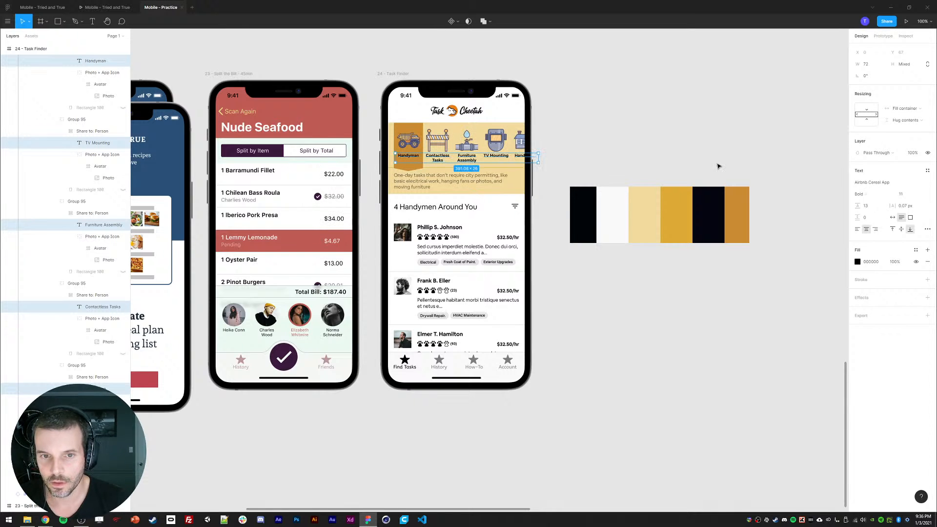
left_click(861, 194)
left_click(867, 186)
key("Escape")
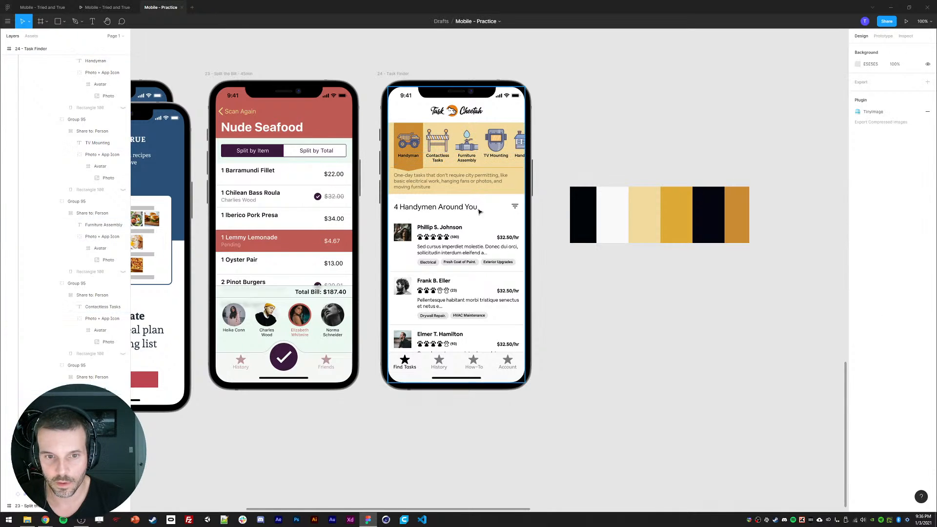
Set the font weight of the "4 Handymen Around You" heading to Extra Bold.
left_click(469, 208, "ctrl")
left_click(869, 200)
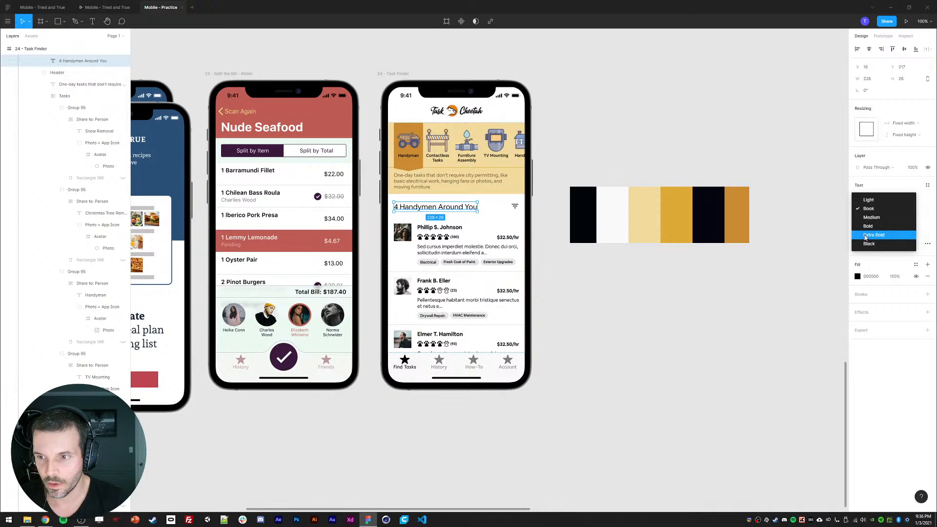
left_click(868, 232)
left_click(721, 116)
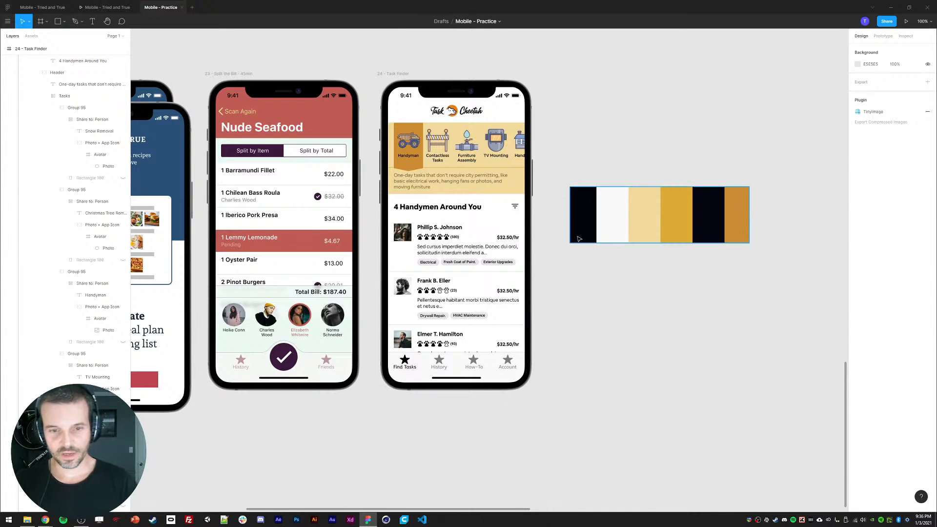
Set the skill tag labels in the first two handyman entries to the Airbnb Cereal App font.
left_click(455, 262, "ctrl")
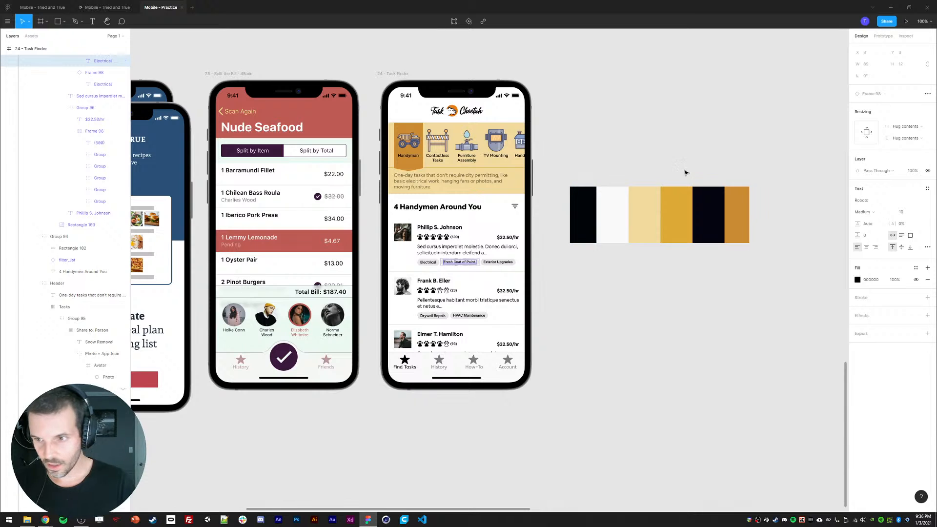
left_click(499, 263, "ctrl+shift")
left_click(433, 316, "ctrl+shift")
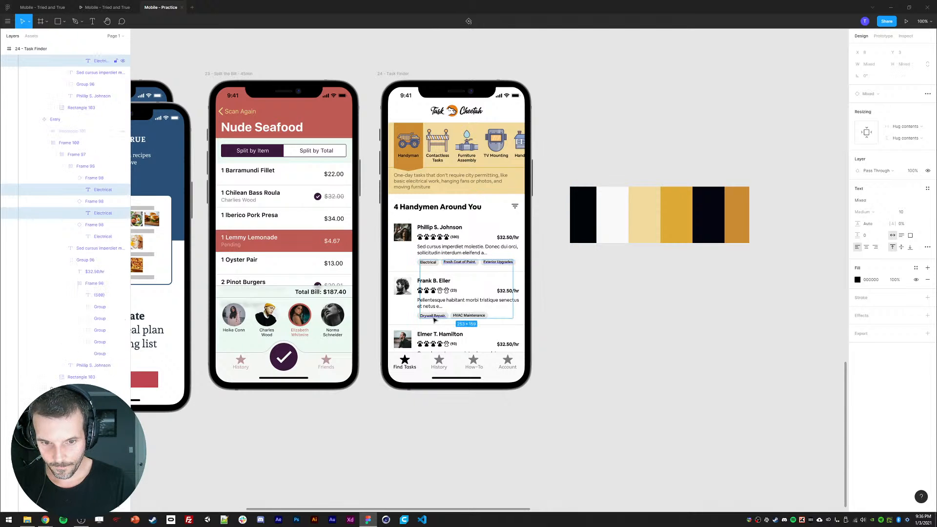
left_click(468, 317, "ctrl+shift")
scroll(36, 223, "up", 3)
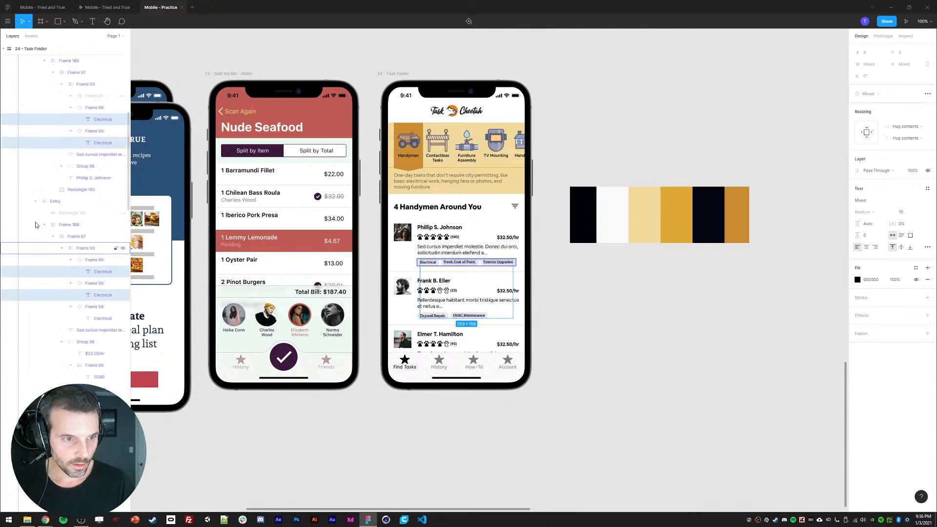
scroll(73, 222, "up", 5)
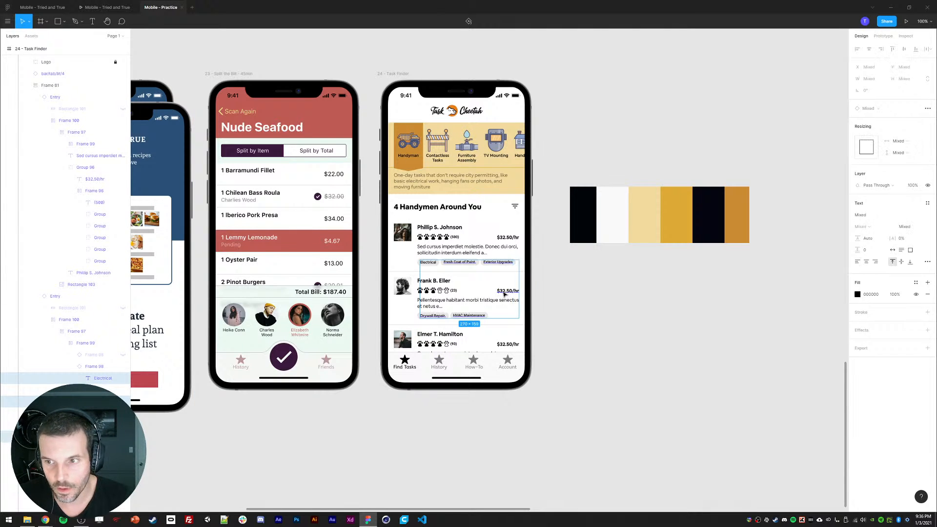
left_click(866, 201)
type("Airbnb Cereal App")
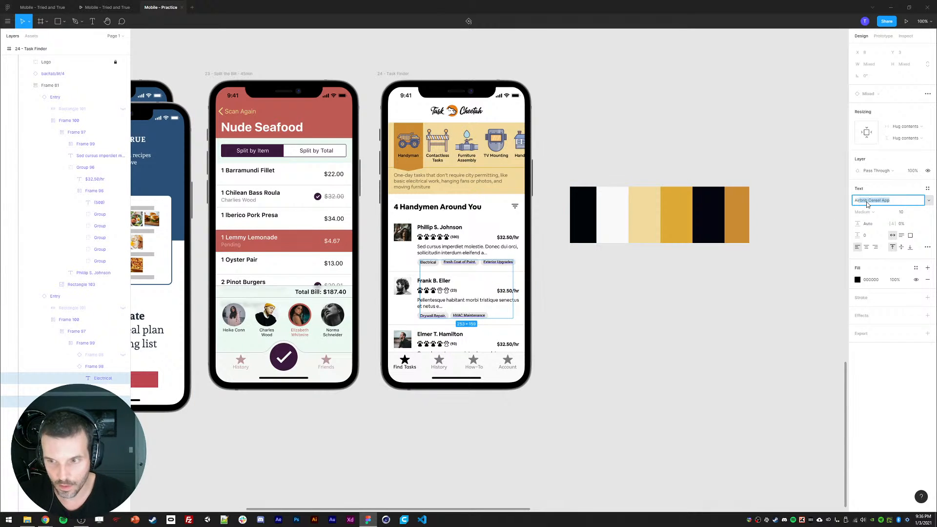
left_click(715, 152)
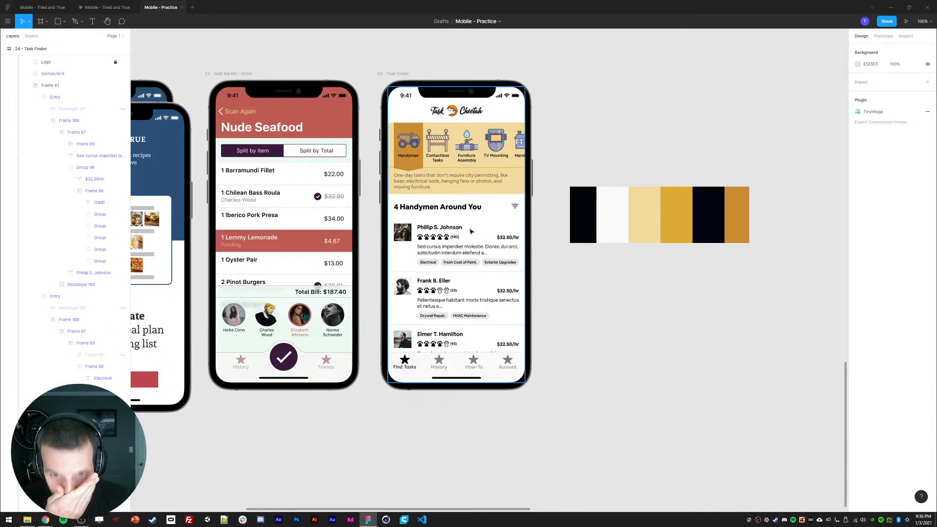
Set the first handyman entry's review count to the Airbnb Cereal App font, and check the font of its price.
left_click(453, 238, "ctrl")
left_click(869, 186)
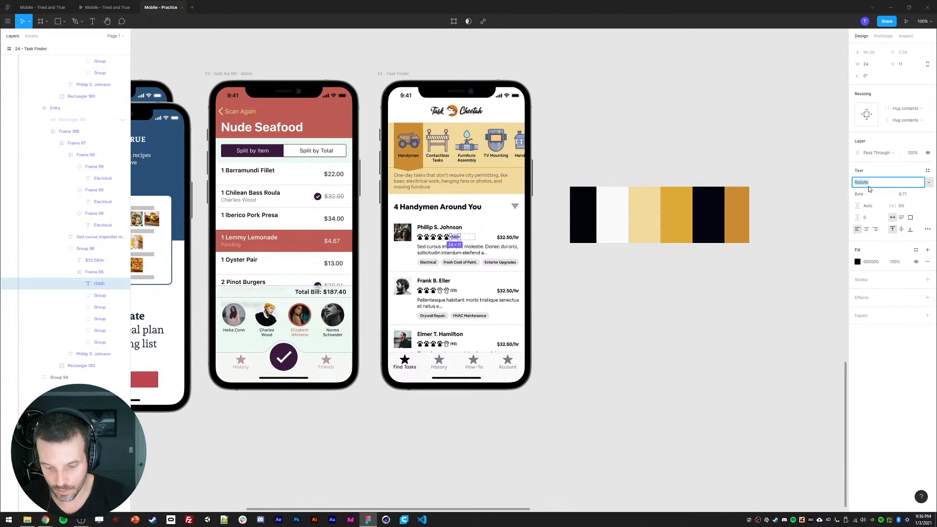
type("air")
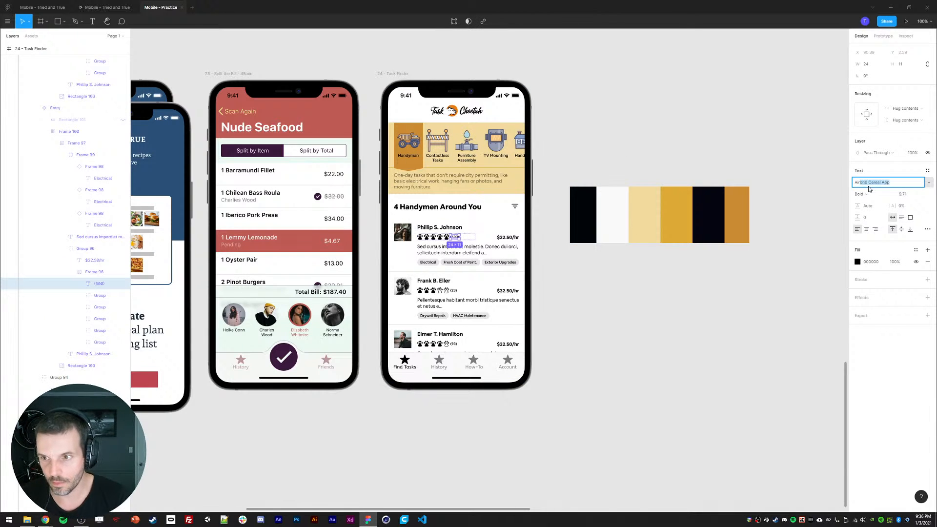
left_click(705, 137)
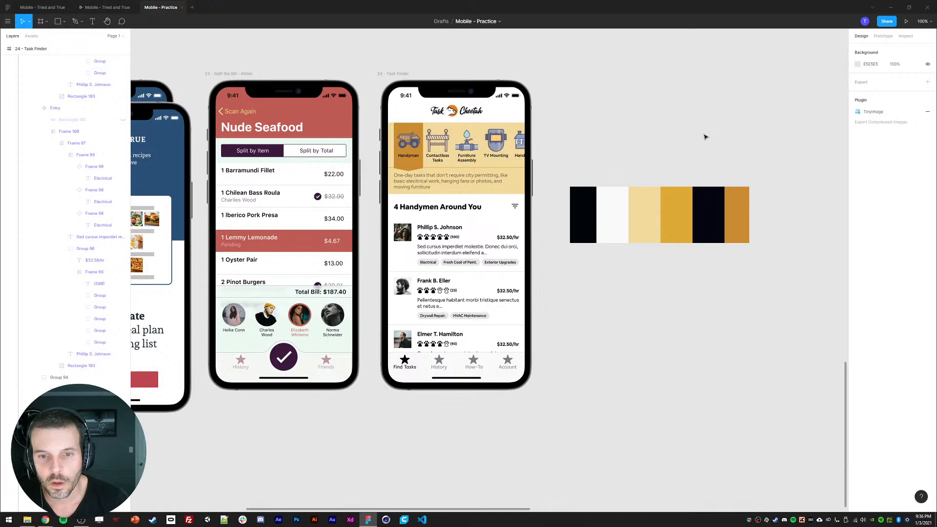
left_click_drag(602, 111, 605, 109)
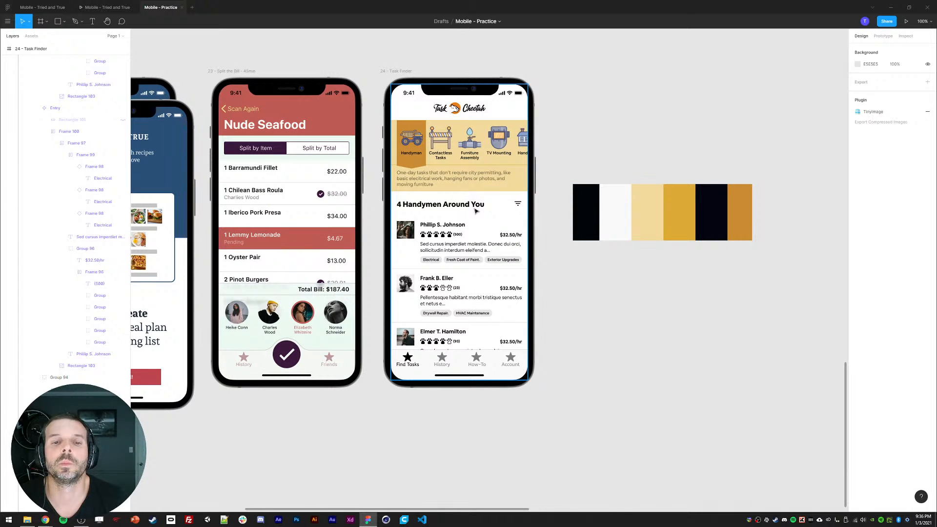
left_click(508, 237, "ctrl")
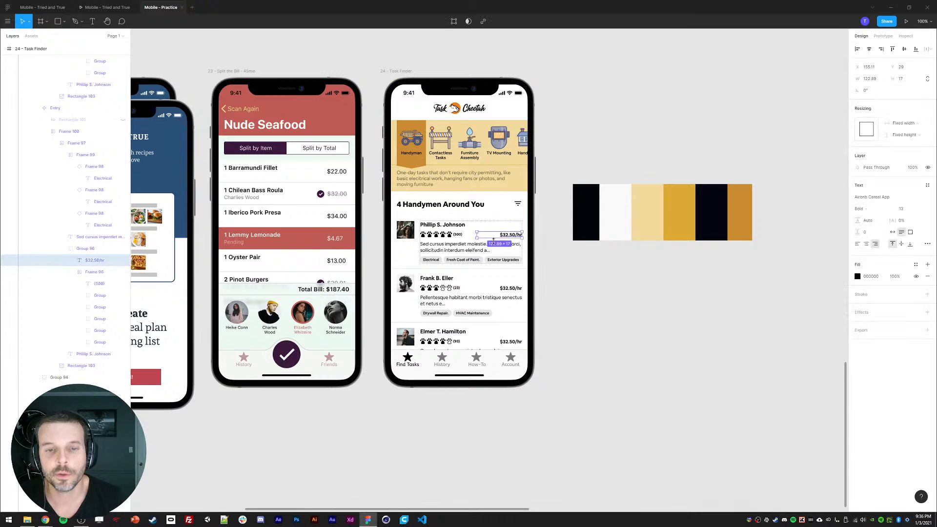
left_click(459, 234, "ctrl")
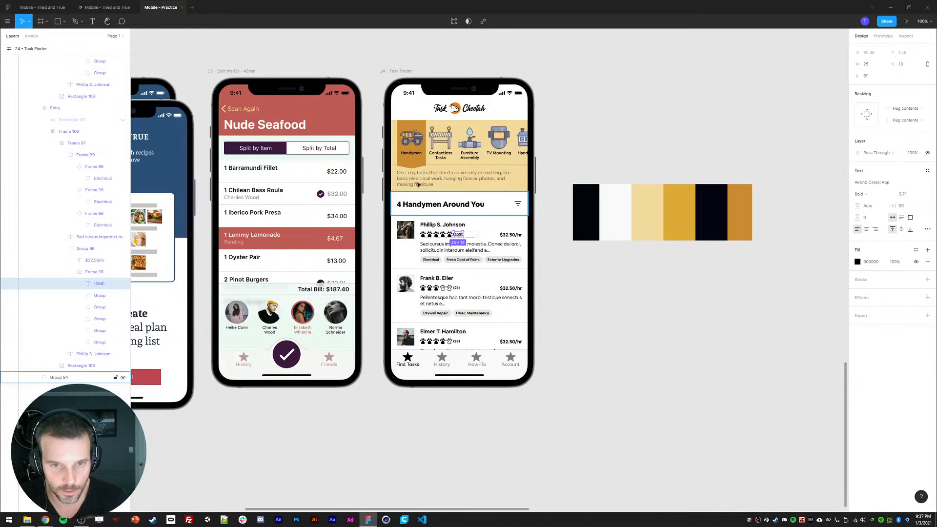
Move the handymen list frame up and extend its height to inspect the fonts in the third entry.
left_click(479, 164)
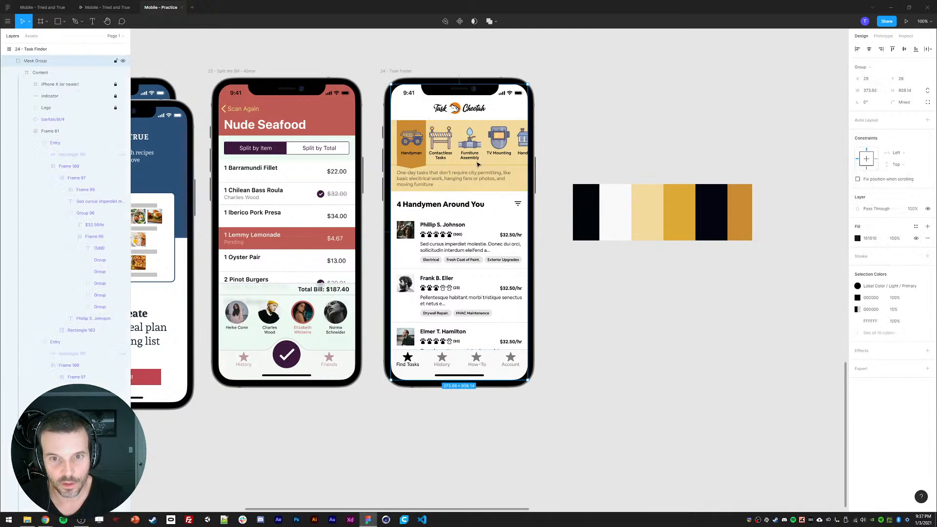
double_click(470, 182)
double_click(469, 182)
left_click_drag(461, 225, 461, 75)
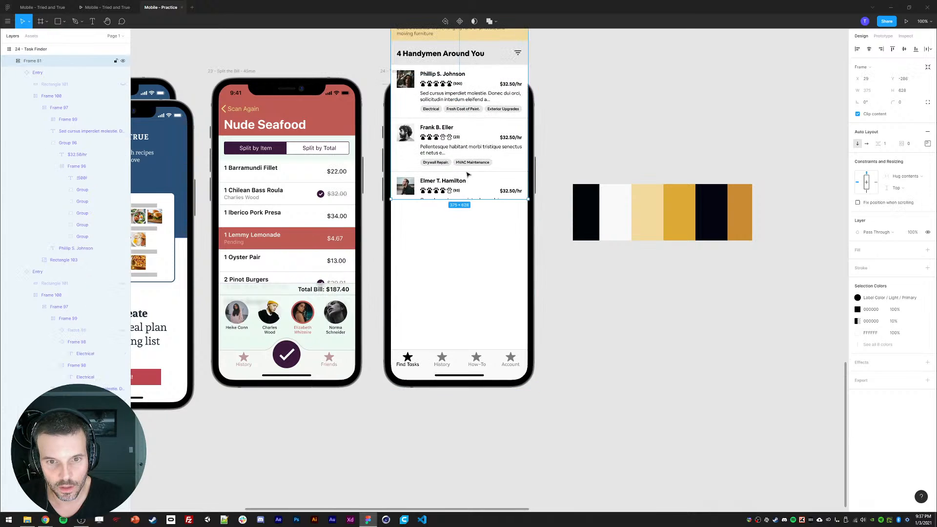
left_click_drag(460, 199, 464, 308)
left_click(566, 278)
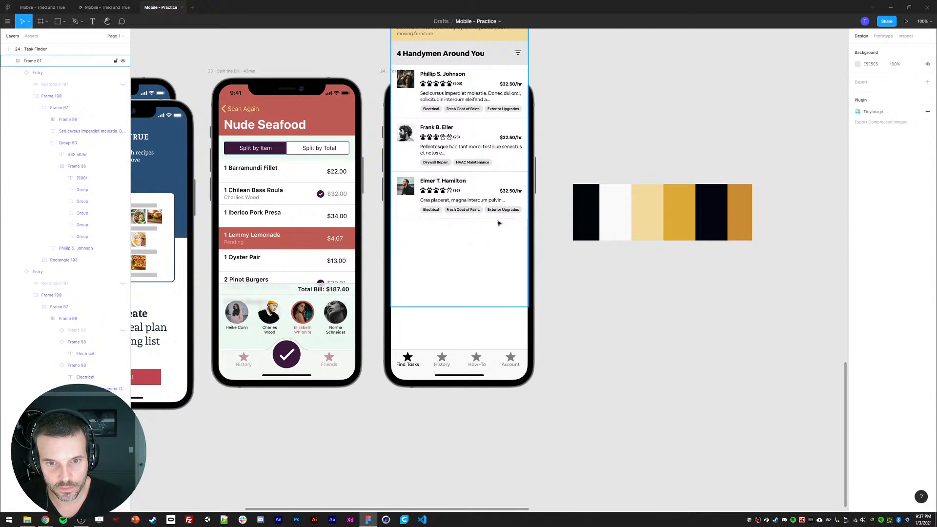
left_click(465, 210, "ctrl")
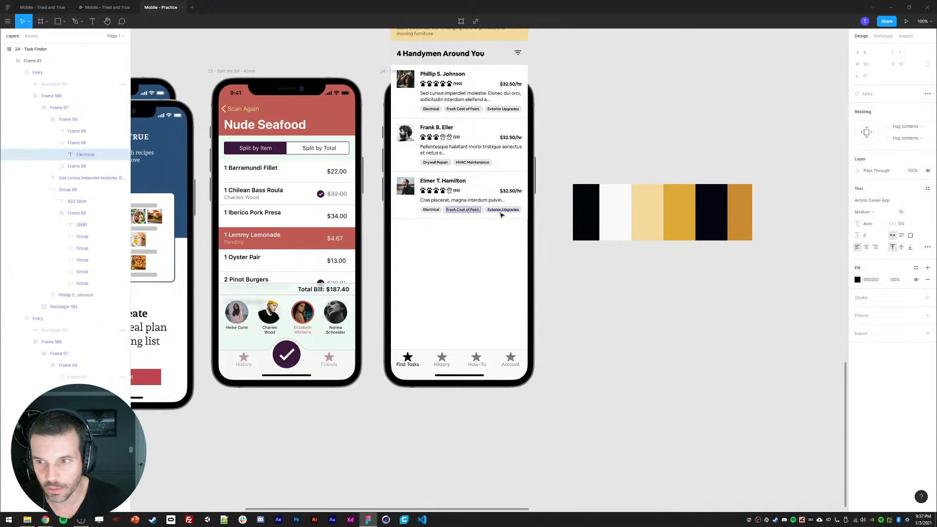
left_click(460, 191, "ctrl")
left_click(577, 132)
Undo the move and resize of the handymen list frame.
key("ctrl+z")
key("ctrl+z")
key("ctrl+z")
key("ctrl+z")
key("ctrl+z")
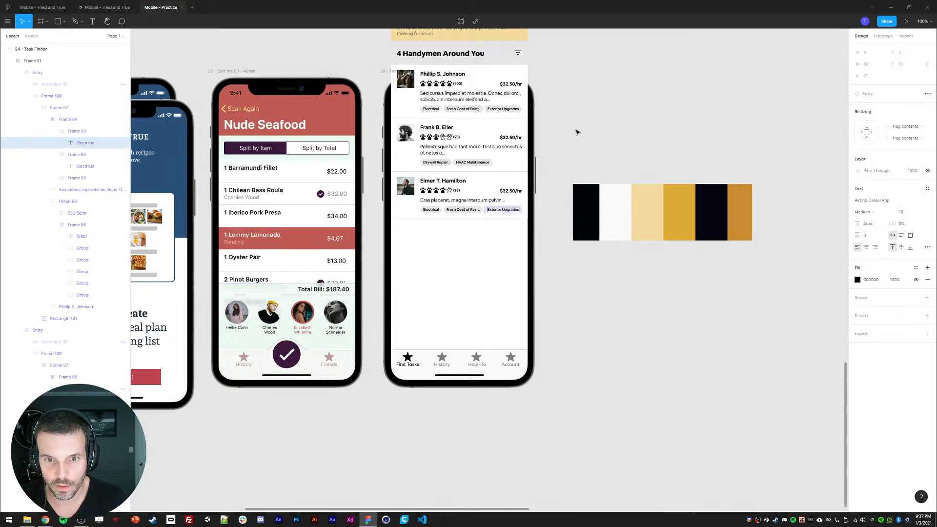
key("ctrl+z")
key("ctrl+z")
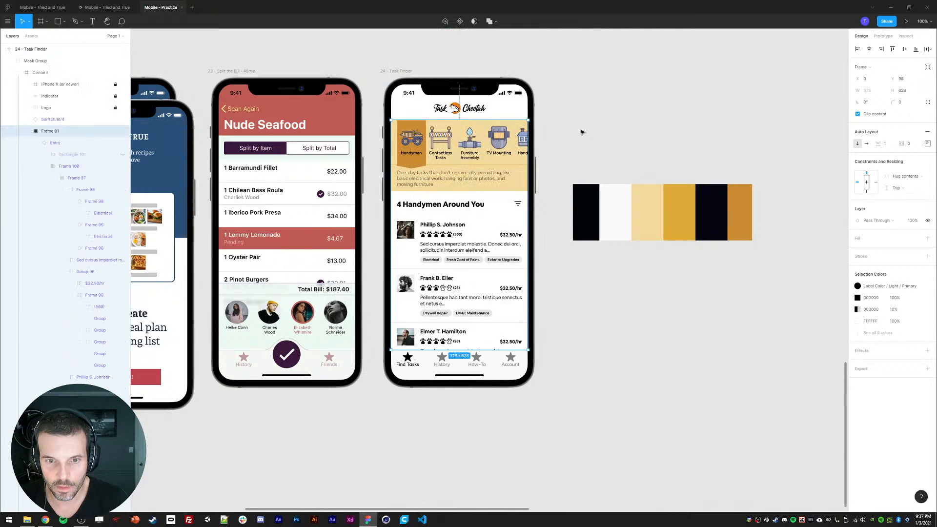
left_click(606, 127)
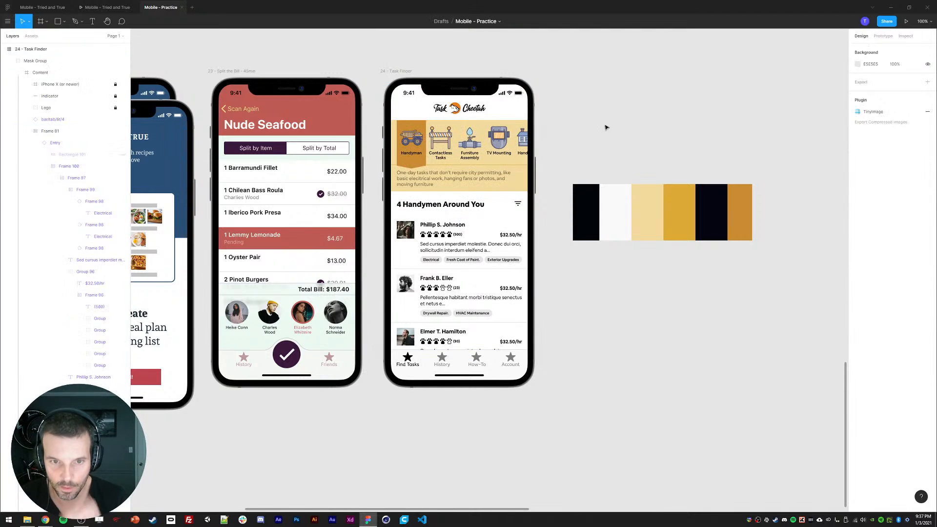
Replace "that don't require" with "not requiring" in the description text beneath the task categories.
left_click(462, 174, "ctrl")
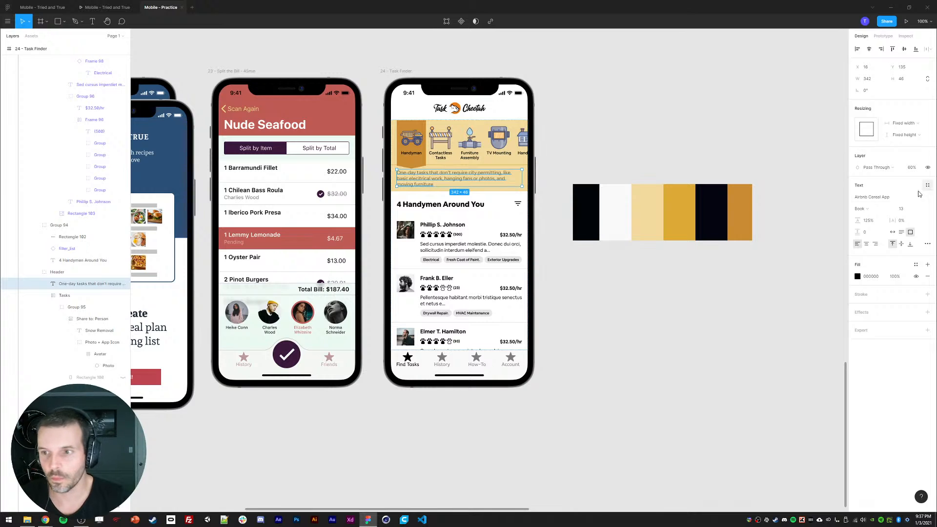
double_click(433, 174)
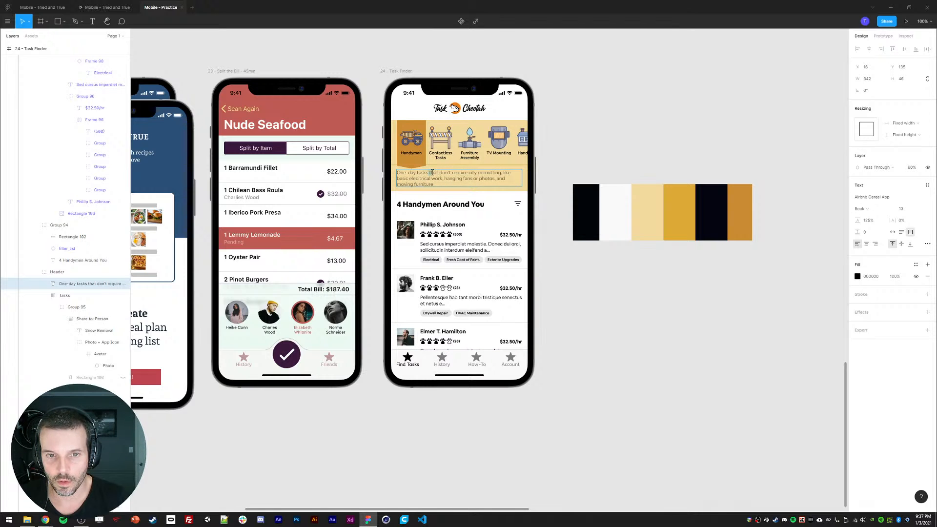
left_click_drag(465, 173, 469, 174)
type("not requiti")
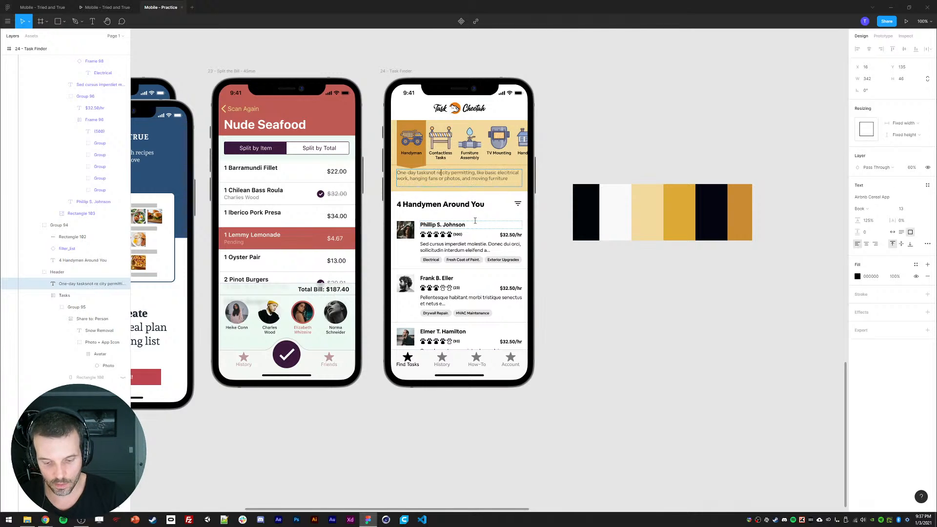
key("BackSpace")
key("BackSpace")
type("ring")
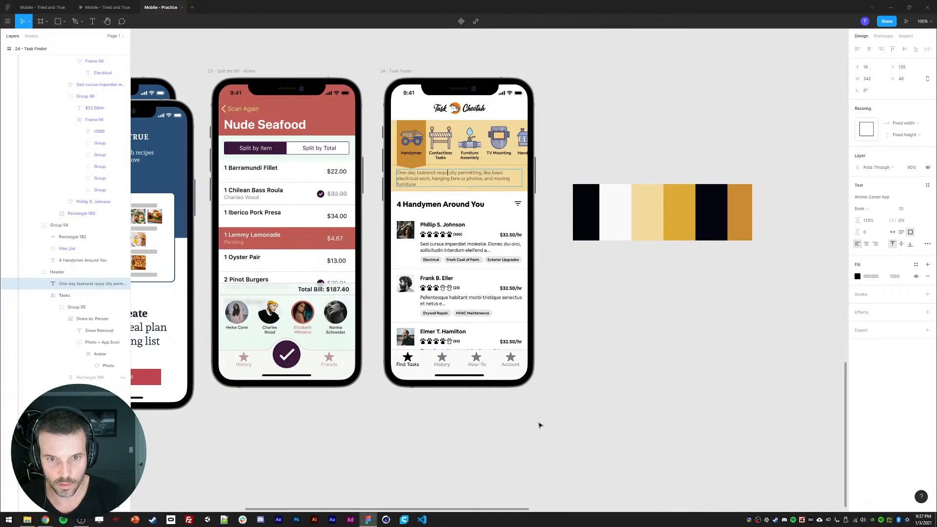
left_click(428, 173)
Change "permitting" to "permits" in the description text.
left_click(490, 173)
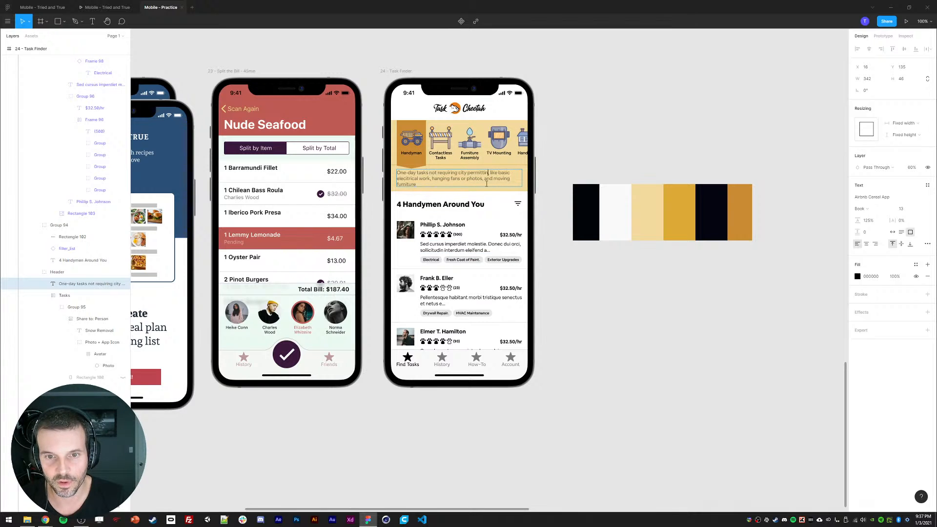
key("BackSpace")
key("BackSpace")
key("BackSpace")
key("BackSpace")
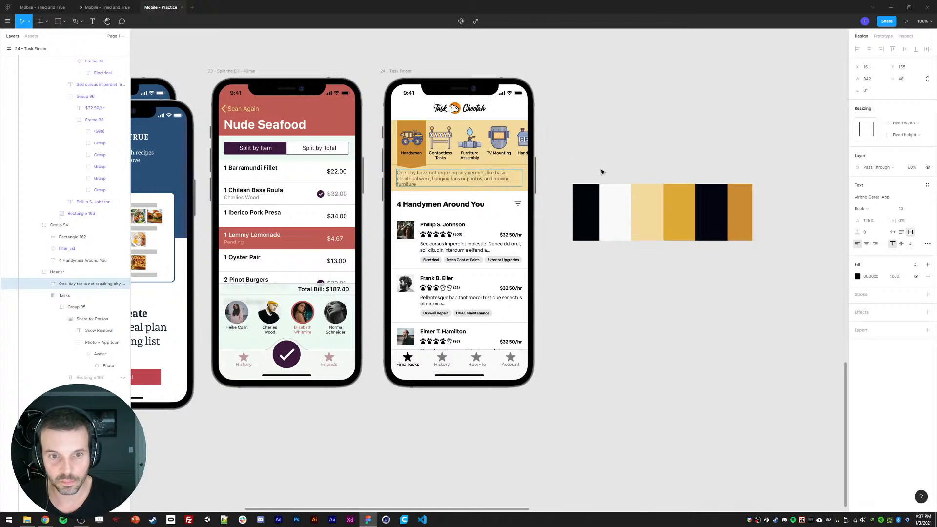
left_click(623, 160)
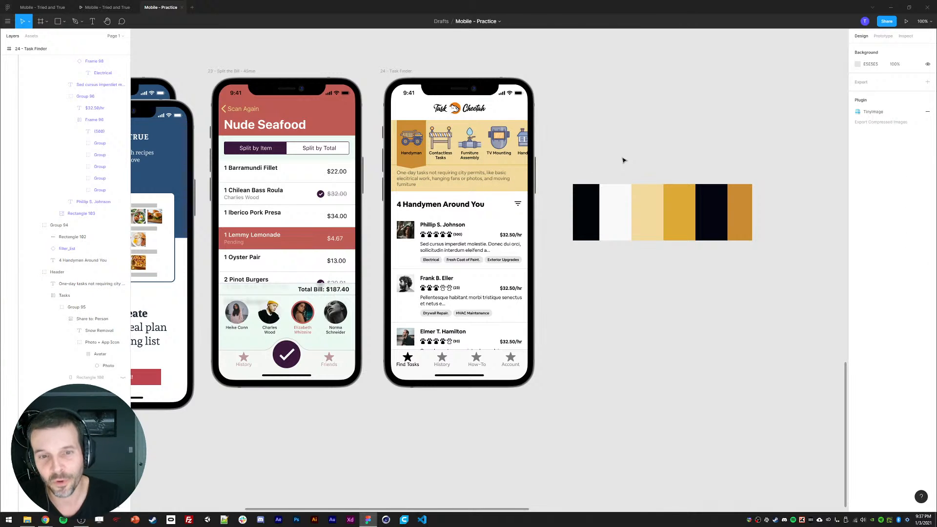
Set the description text's opacity to 100%.
left_click(455, 182, "ctrl")
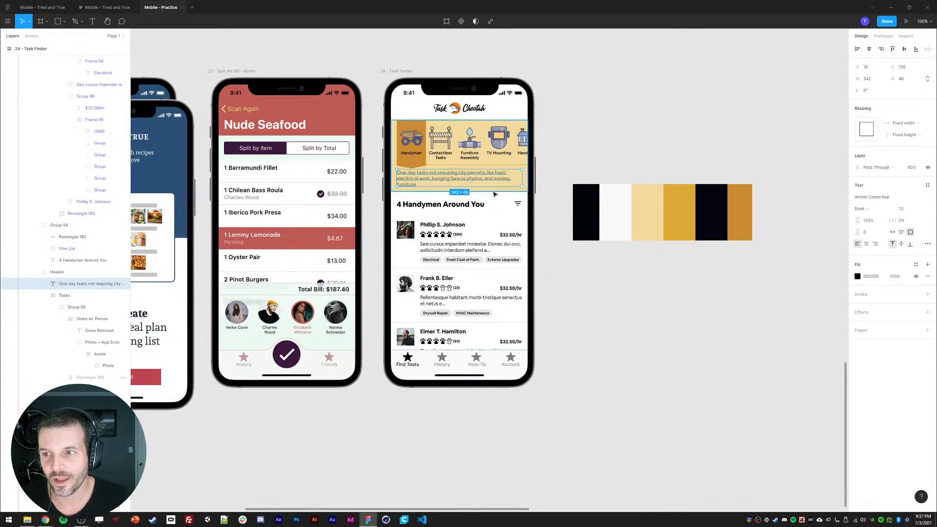
key("0")
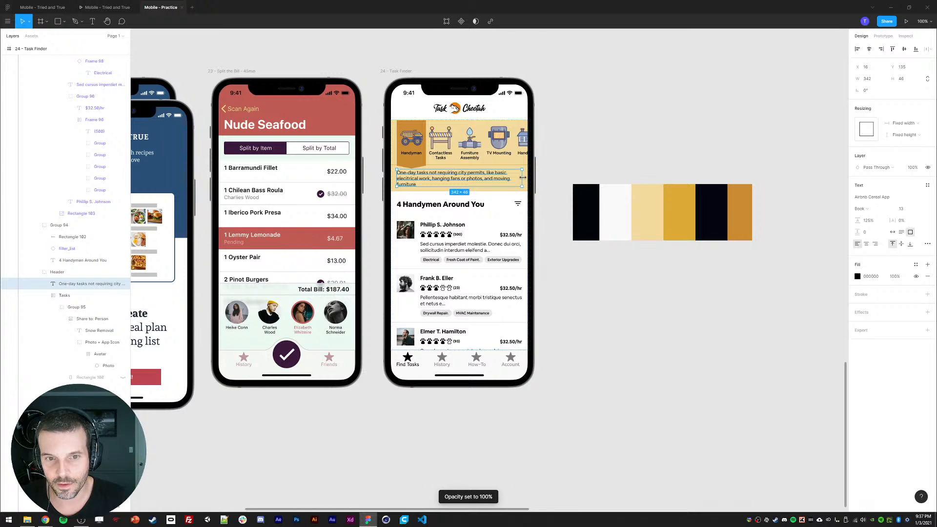
left_click(559, 180)
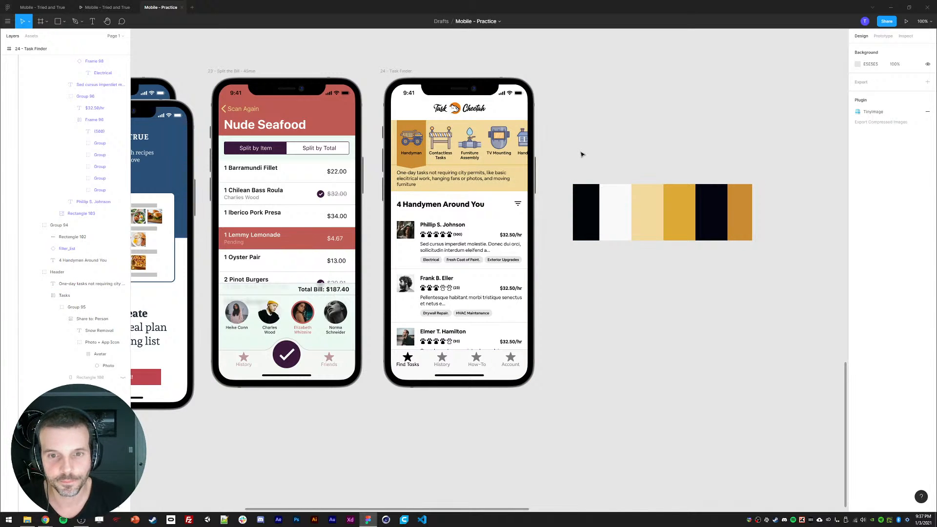
Duplicate the header's tan background rectangle and shorten the copy to a 72-high strip behind the description text.
left_click(519, 184)
key("ctrl+d")
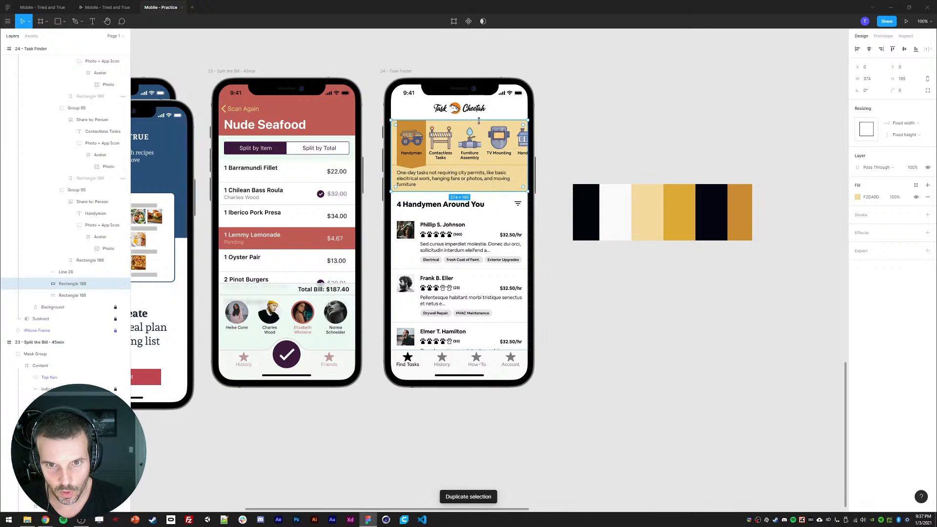
left_click_drag(478, 120, 478, 166)
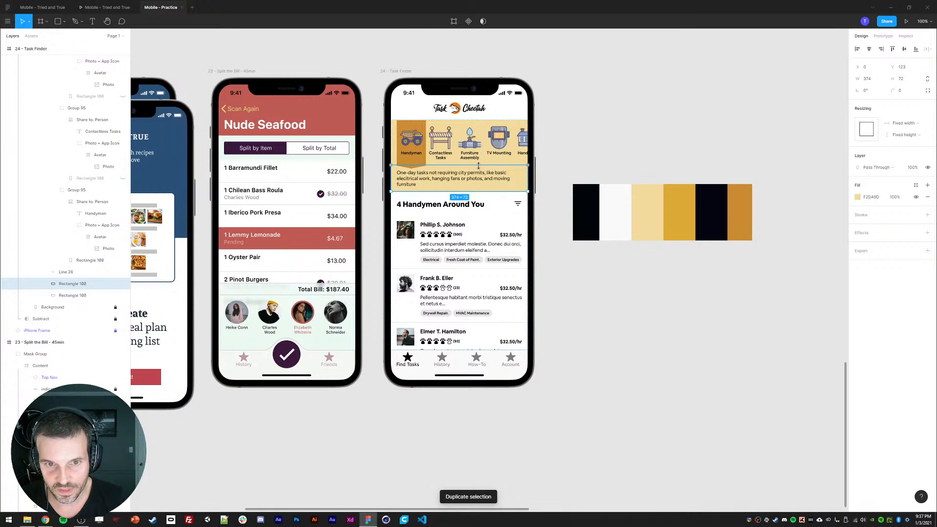
Fill the strip behind the description with black 000000 and set its layer opacity to 5%.
left_click(857, 196)
left_click_drag(795, 266, 723, 332)
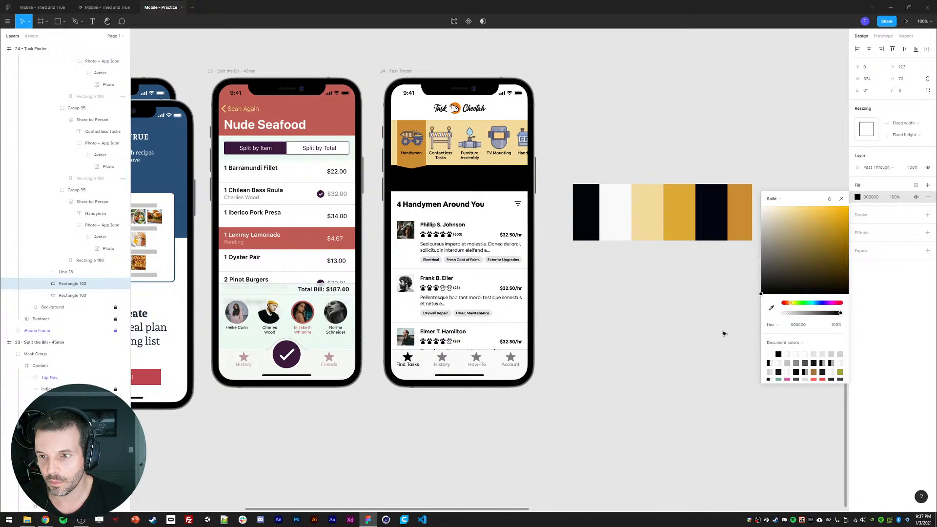
left_click(840, 199)
key("0")
key("5")
left_click(698, 164)
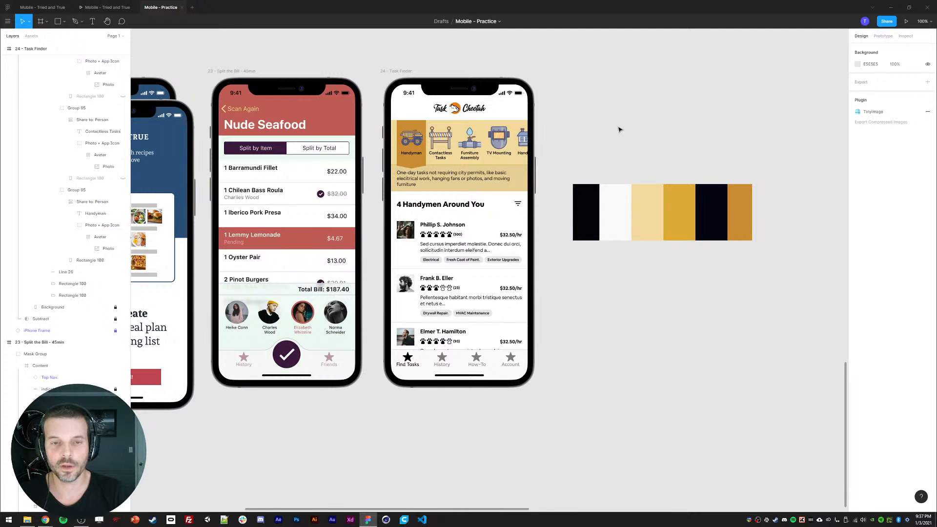
Duplicate the orange banner rectangle behind the Handyman category and shrink the copy around its center to about 66 by 109.
left_click(418, 166)
scroll(649, 154, "left", 2)
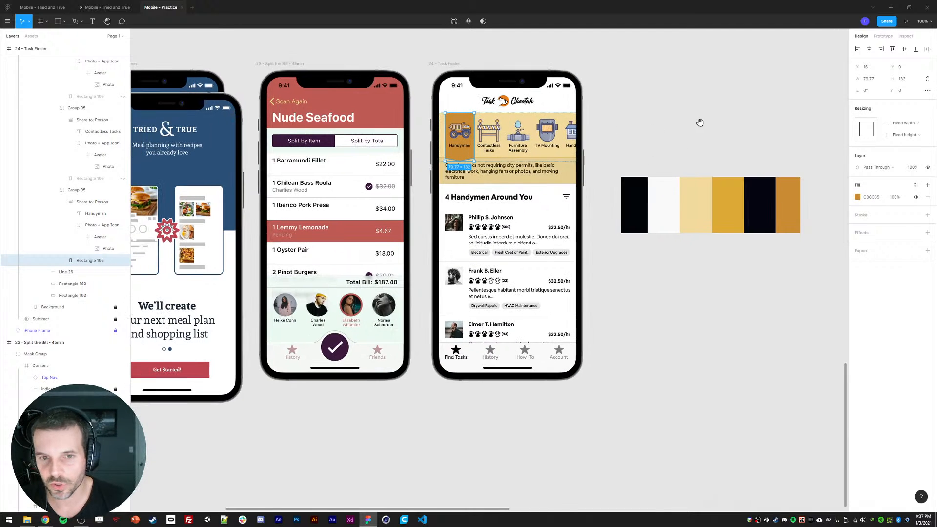
key("ctrl+d")
left_click(89, 268)
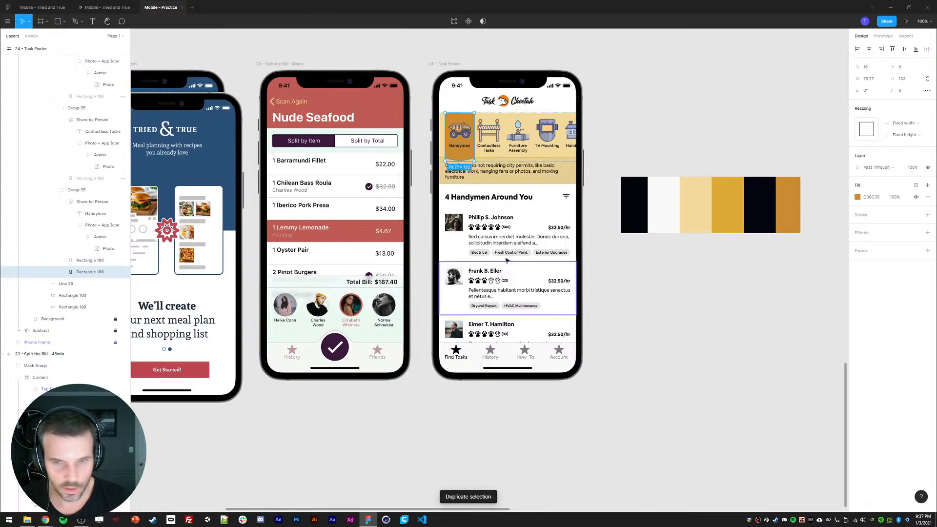
key("ctrl+plus")
scroll(556, 140, "up", 4)
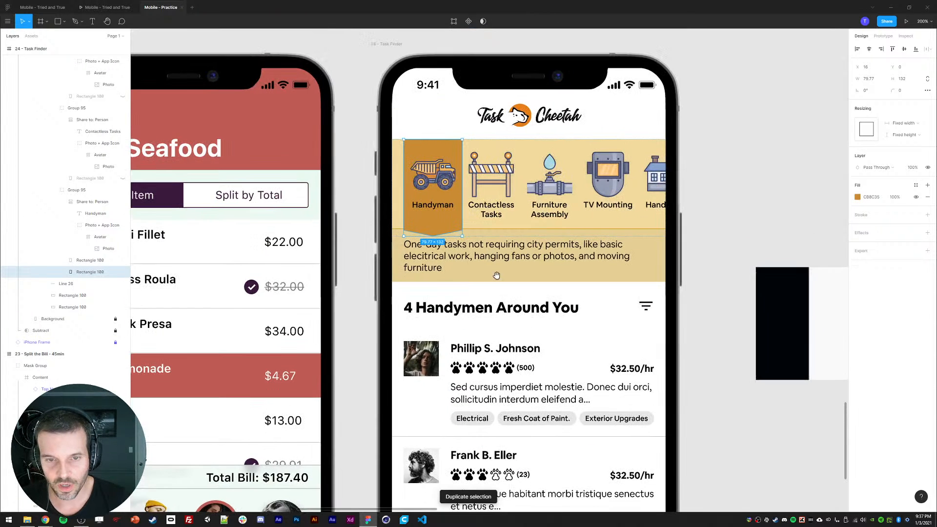
left_click_drag(461, 237, 455, 228)
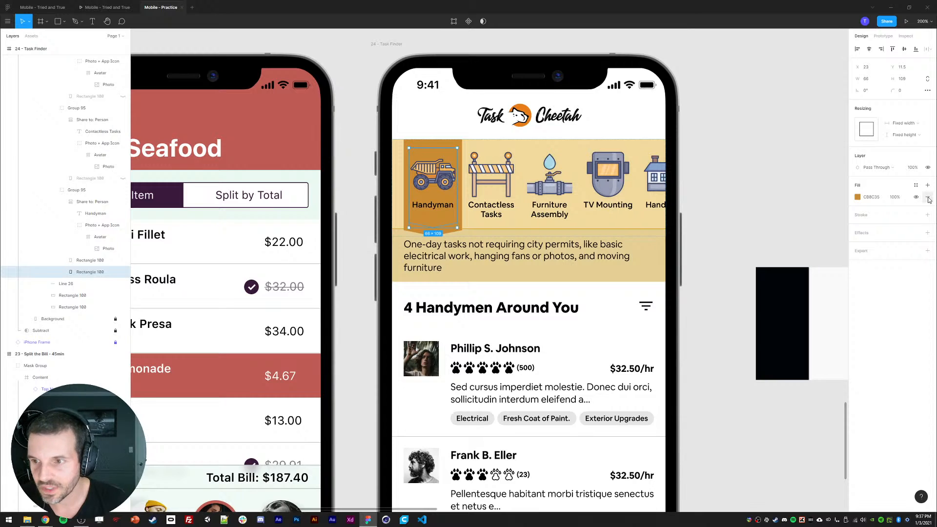
Add a drop shadow to the smaller banner copy with a blur of 10 and a Y offset of 20.
left_click(928, 233)
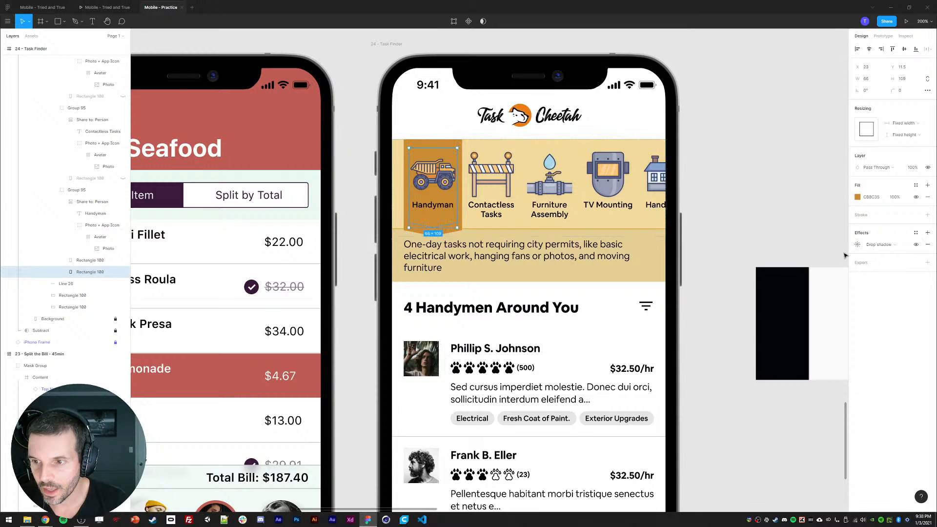
left_click(858, 247)
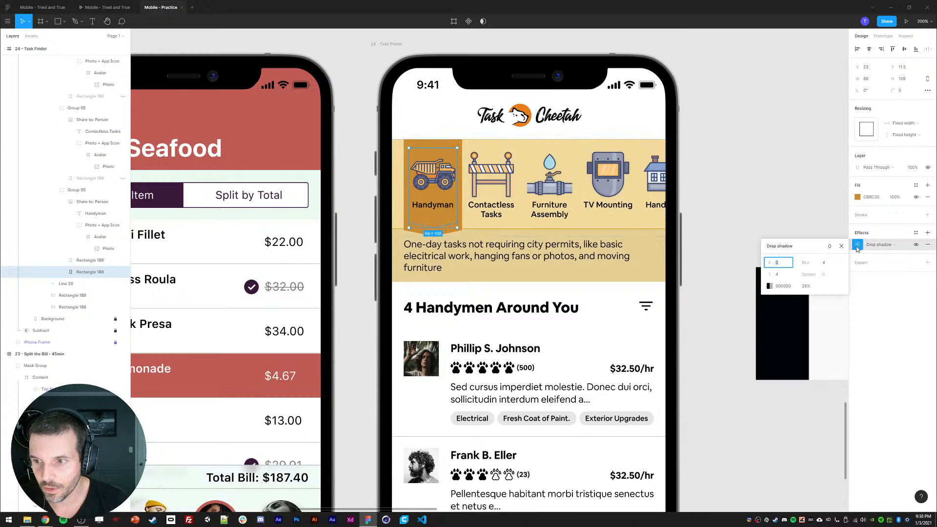
left_click(824, 263)
type("10")
left_click(779, 274)
type("20")
key("Return")
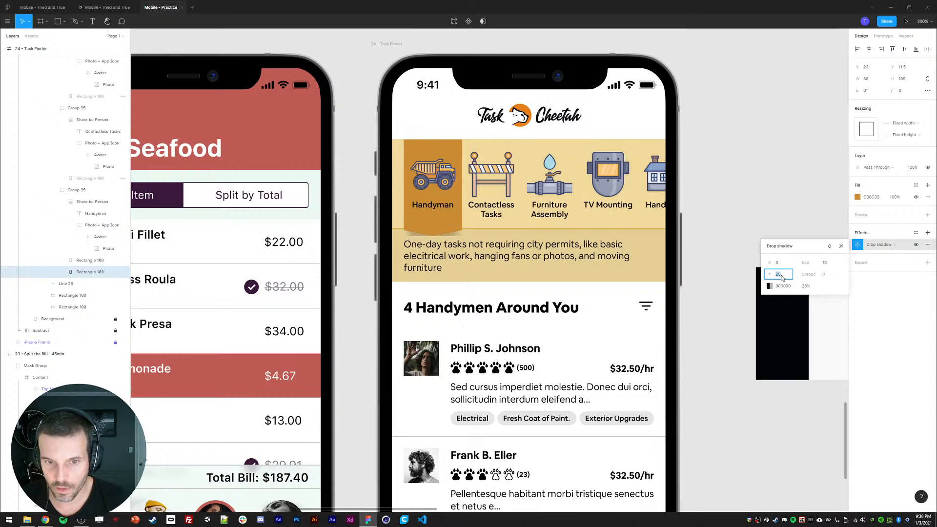
Collapse the expanded category groups inside the Tasks frame in the layer list.
left_click(83, 208)
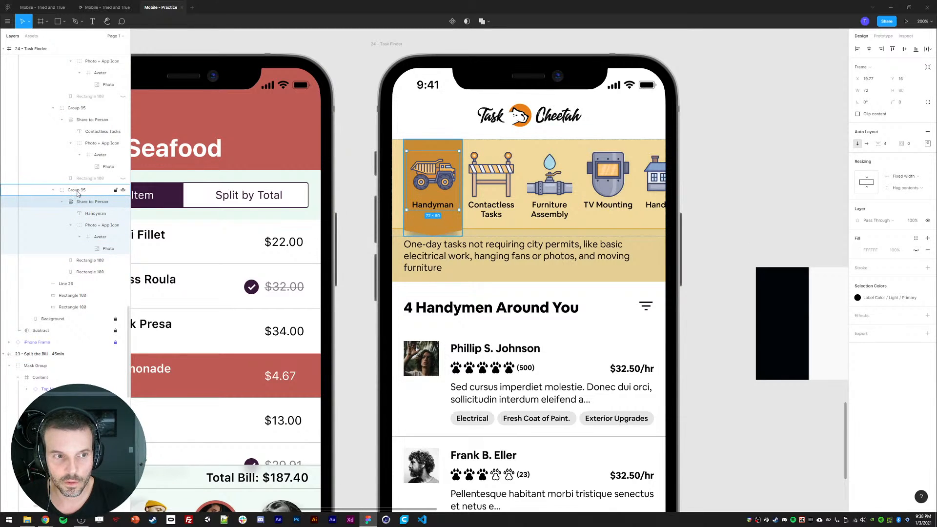
left_click(77, 192)
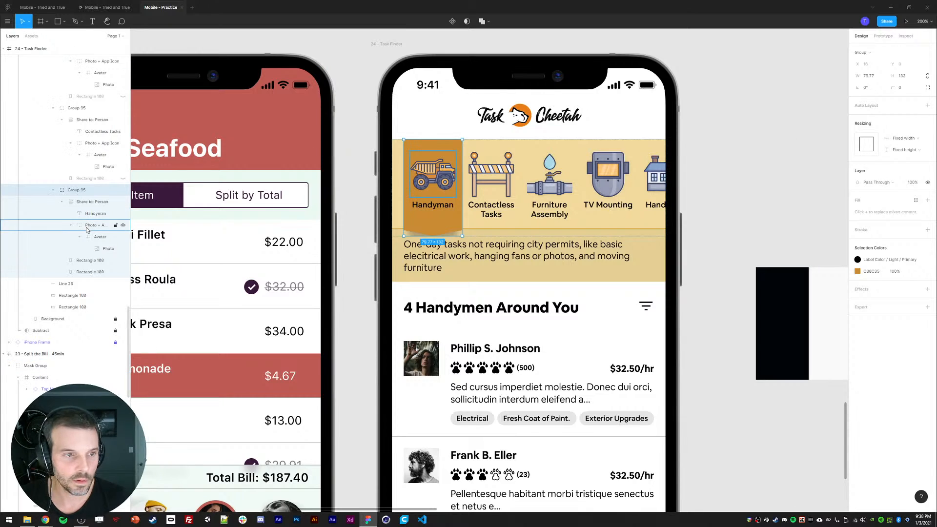
left_click(85, 272)
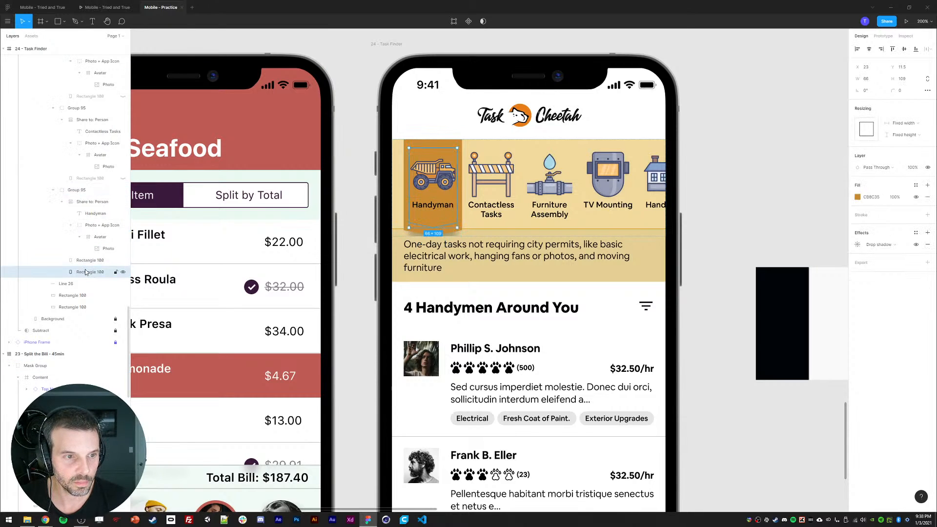
left_click(62, 202)
scroll(73, 205, "up", 1)
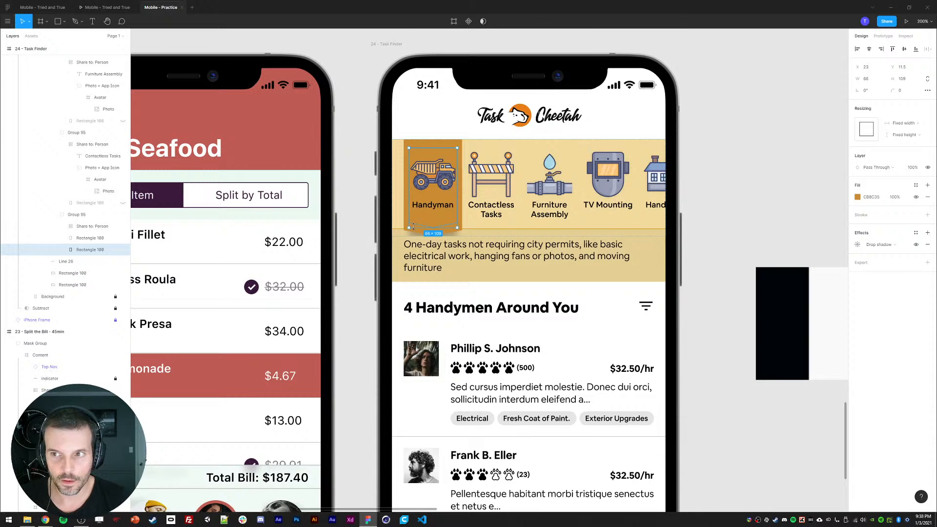
scroll(63, 215, "up", 3)
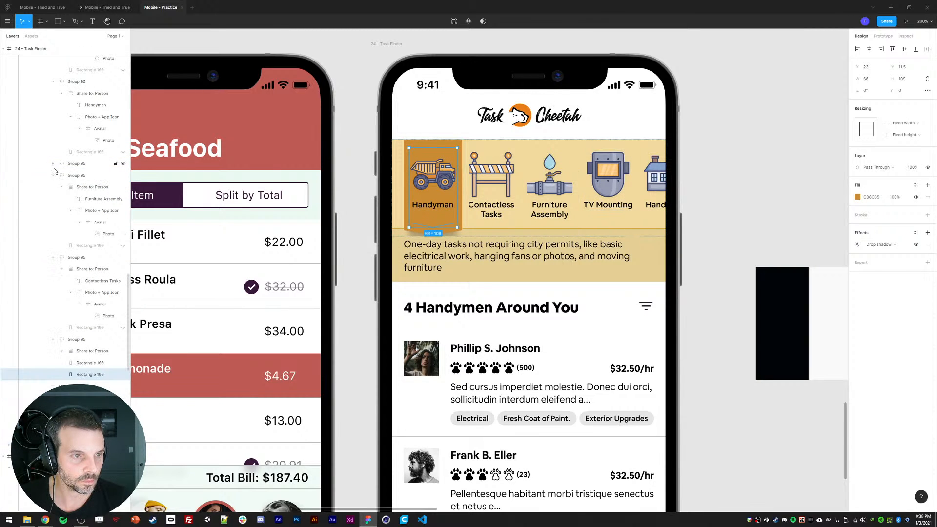
left_click(53, 175)
left_click(53, 186)
scroll(51, 199, "up", 3)
left_click(52, 228)
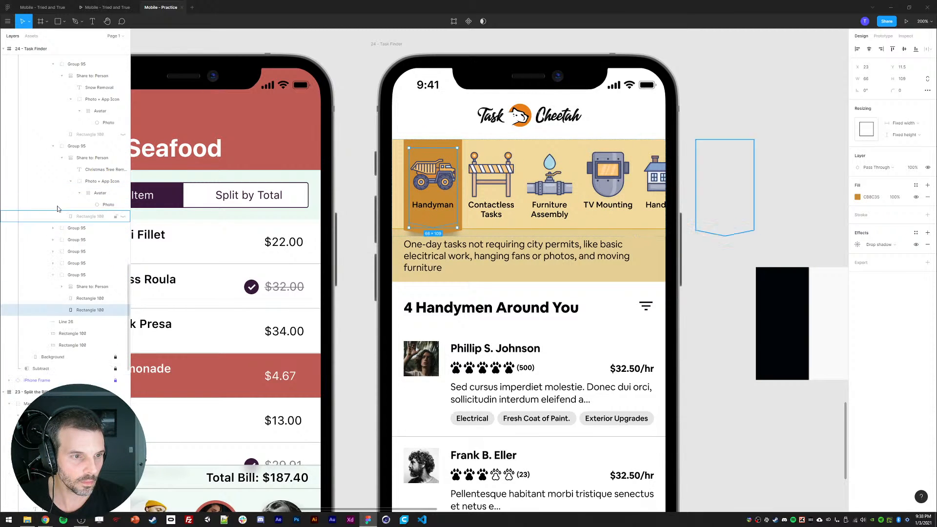
left_click(53, 146)
scroll(52, 161, "up", 3)
left_click(57, 211)
left_click(53, 211)
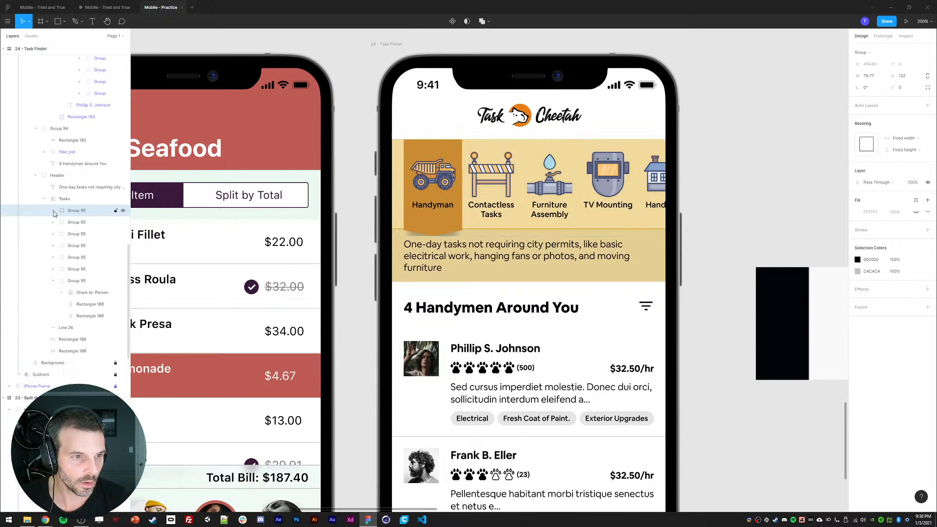
Turn off content clipping on the Tasks frame.
left_click(63, 198)
left_click(856, 114)
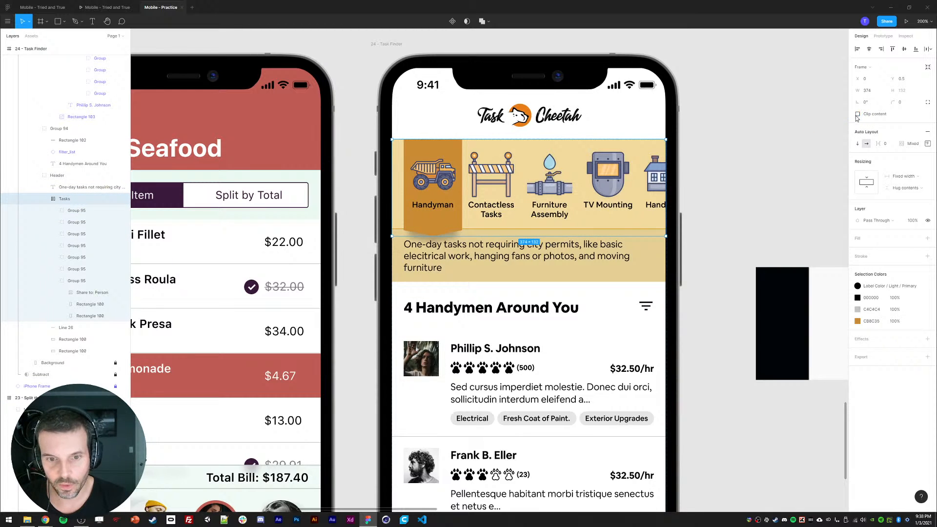
left_click(753, 253)
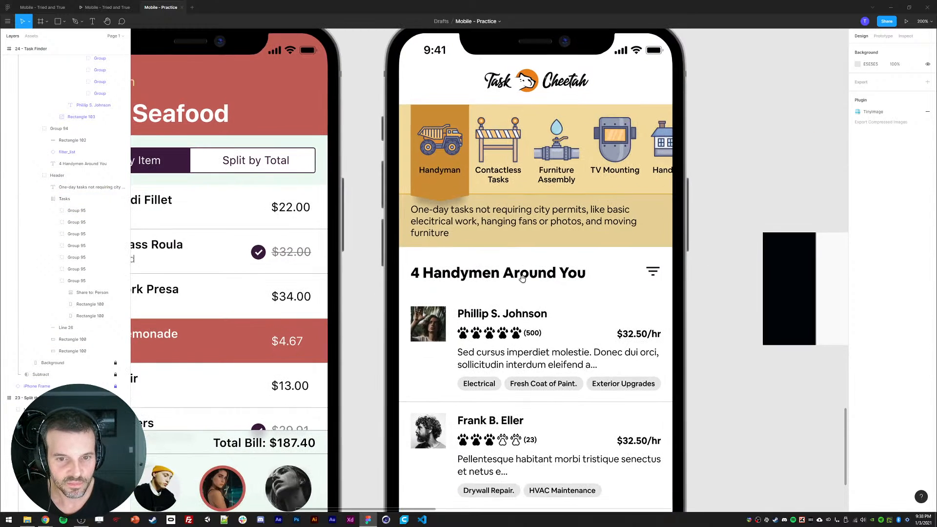
Reduce the Y offset of the drop shadow on the smaller banner copy behind Handyman.
scroll(562, 291, "down", 2)
left_click(417, 201)
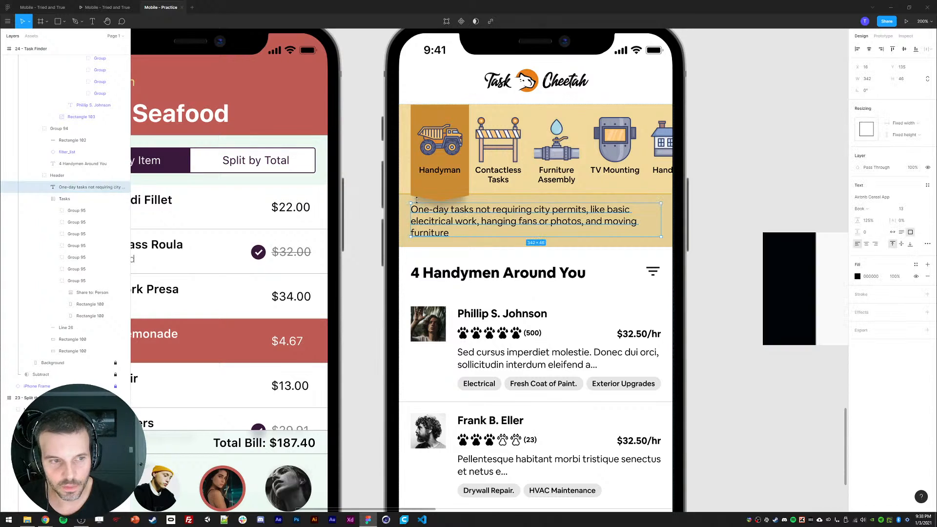
left_click(417, 196)
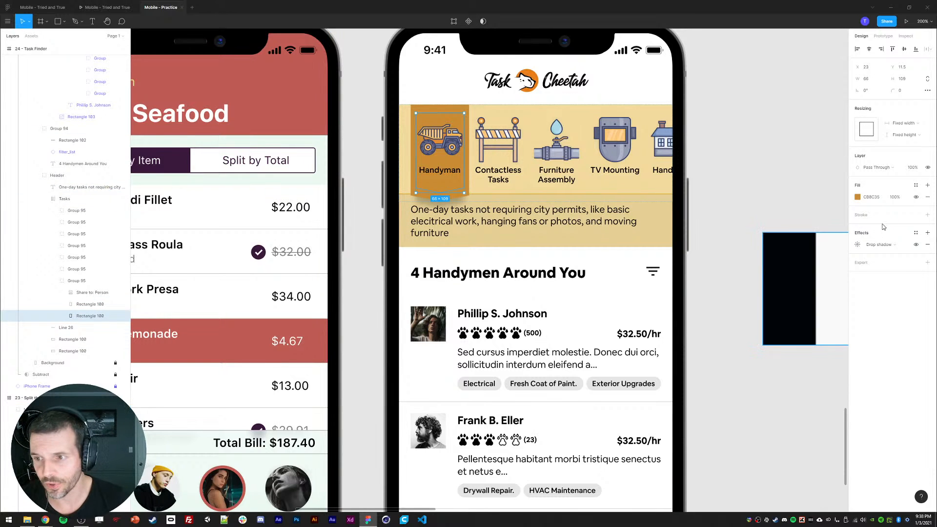
left_click(857, 245)
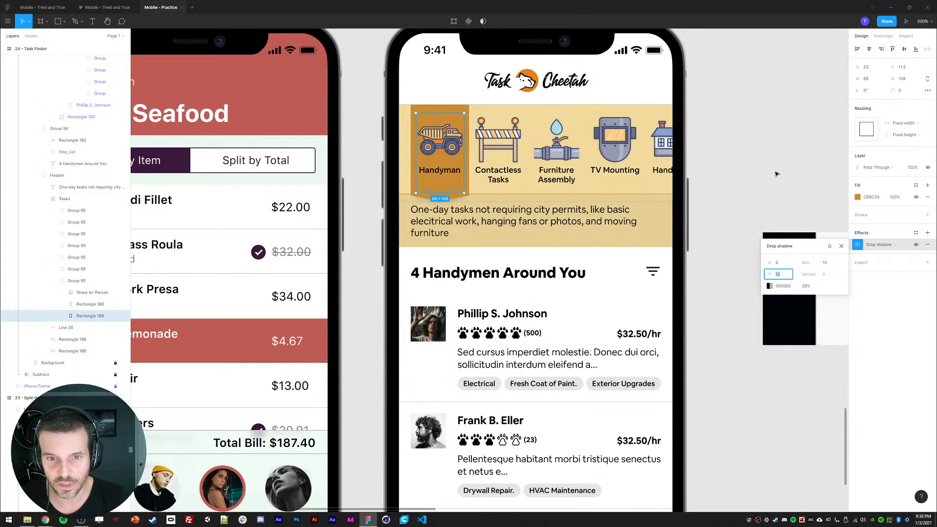
left_click(740, 171)
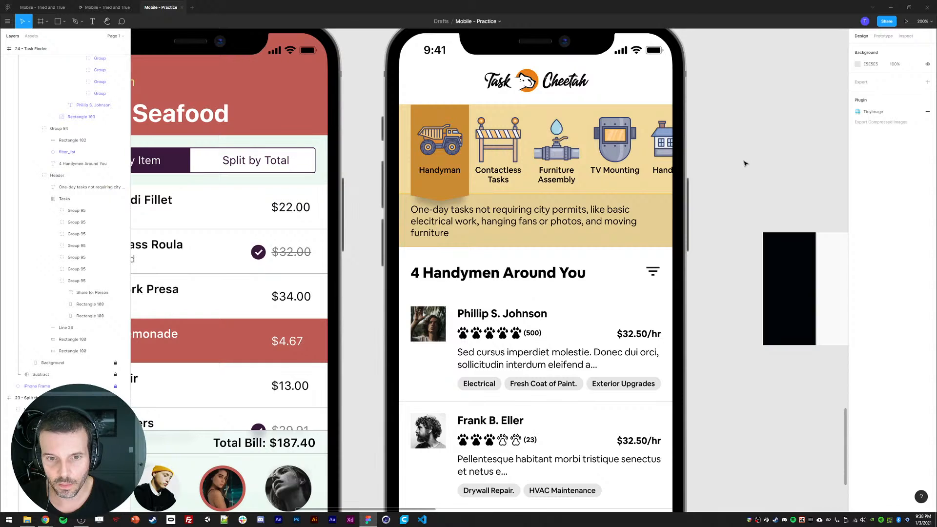
Add a linear gradient fill over the Handyman banner's orange, running from light tan E7B571 to white at 0% opacity.
left_click(449, 191, "ctrl")
left_click(927, 185)
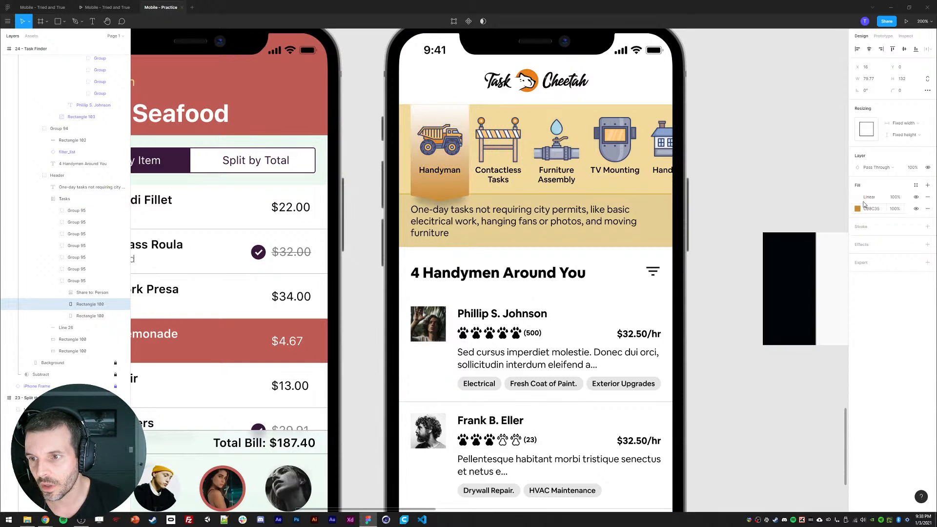
left_click(858, 198)
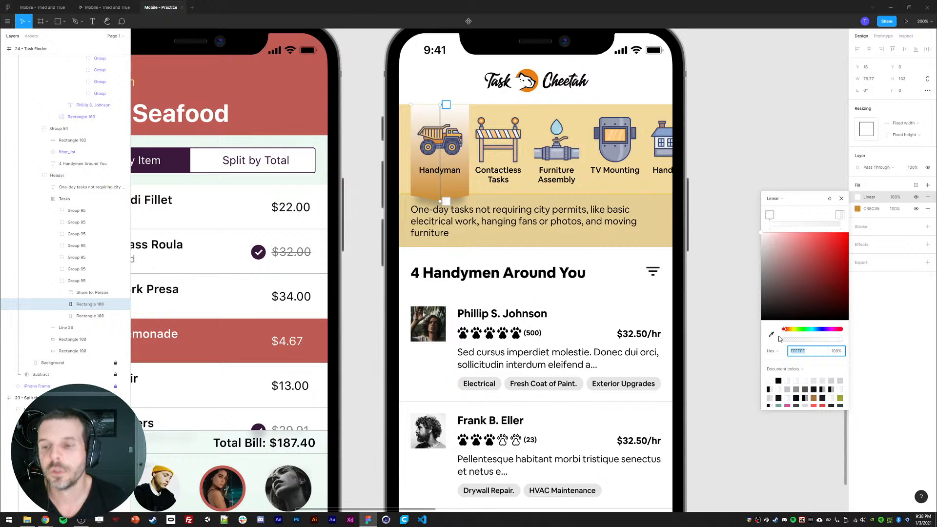
left_click(770, 216)
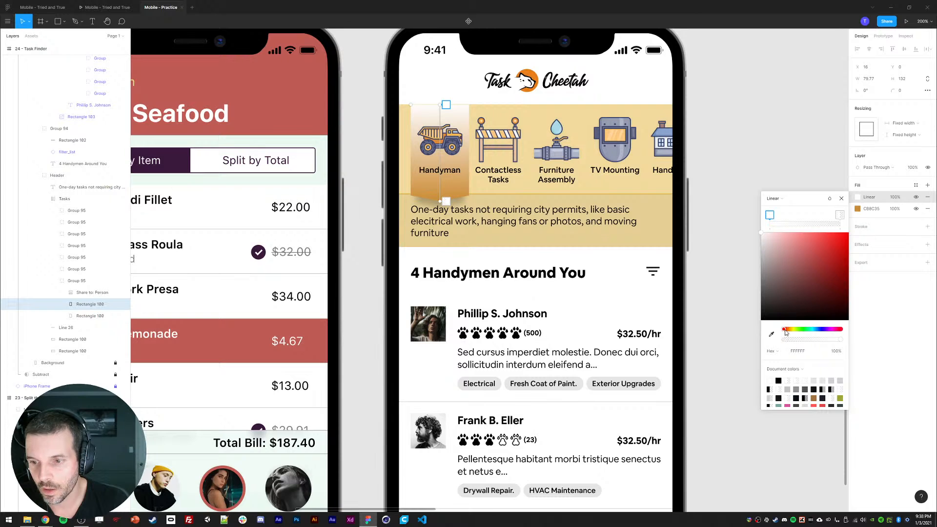
left_click_drag(785, 329, 795, 330)
key("i")
left_click(463, 186)
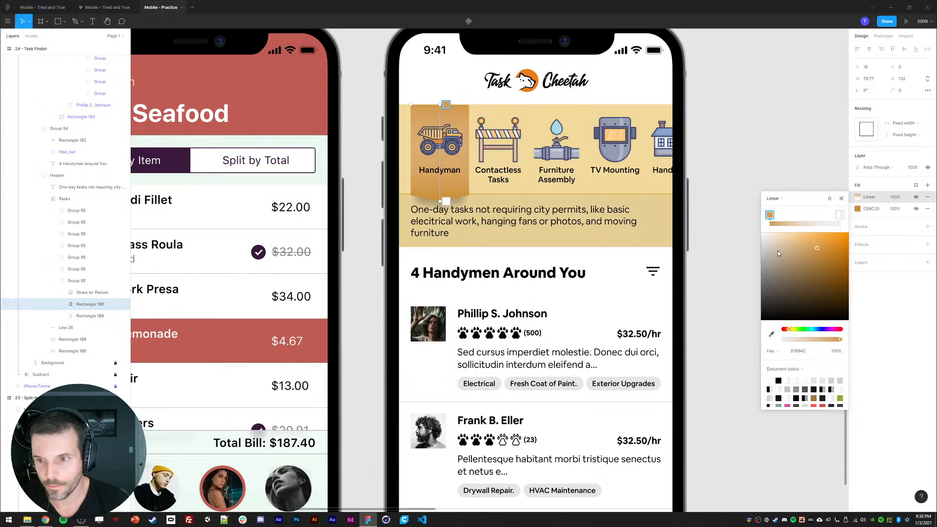
left_click(806, 242)
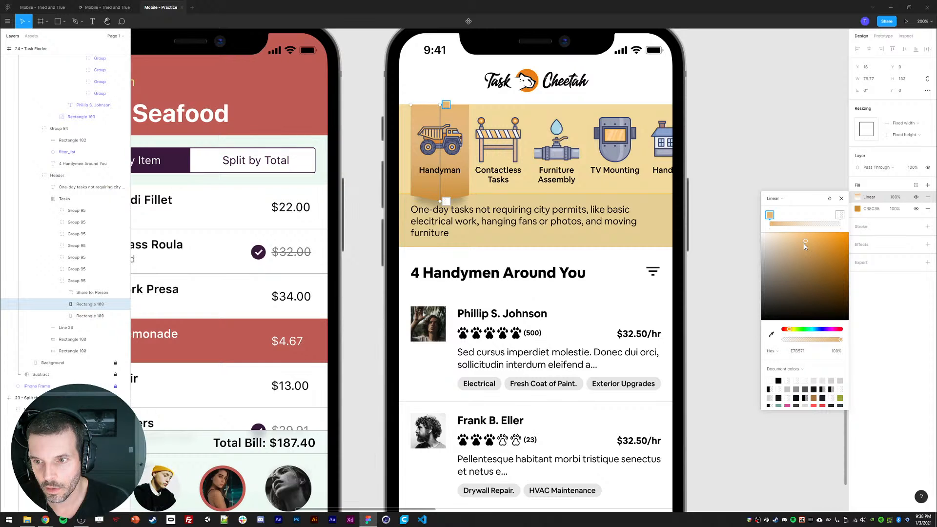
left_click(840, 215)
left_click_drag(793, 340, 769, 338)
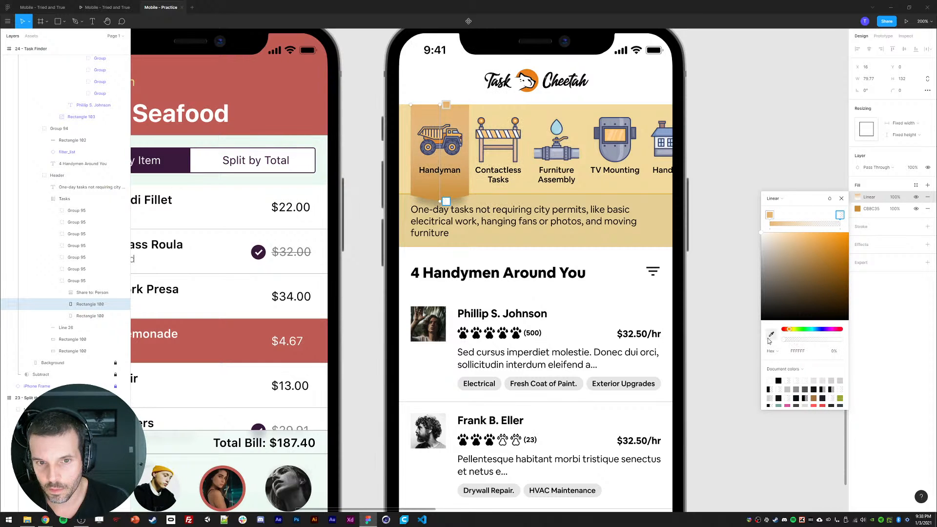
left_click(737, 146)
key("shift+0")
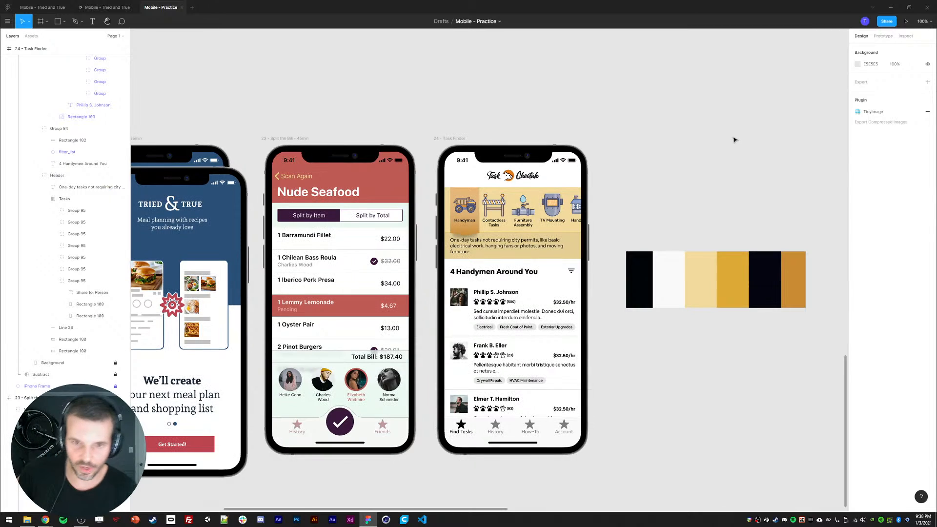
Add another light tan E7B571 stop shortly after the start of the Handyman banner's gradient.
key("plus")
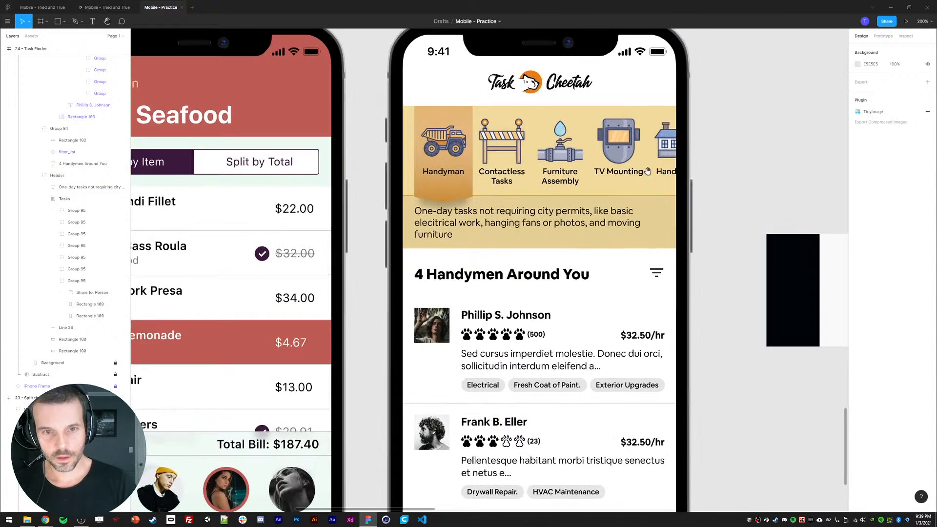
left_click_drag(642, 171, 657, 179)
left_click(481, 130, "ctrl")
key("plus")
left_click_drag(721, 149, 724, 311)
left_click(857, 196)
left_click_drag(764, 217, 771, 218)
left_click(770, 216)
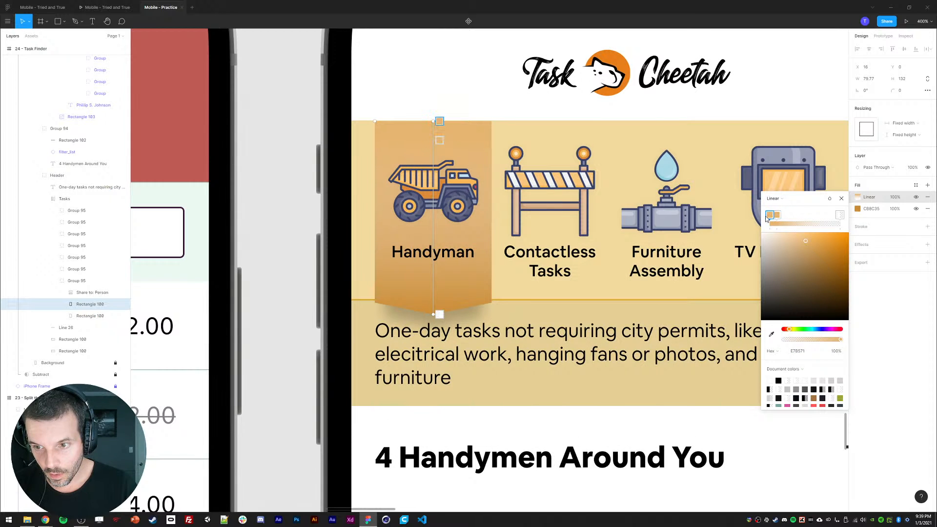
Darken the gradient's start stop to about CB9043 and move the light tan stop right next to it.
left_click(818, 248)
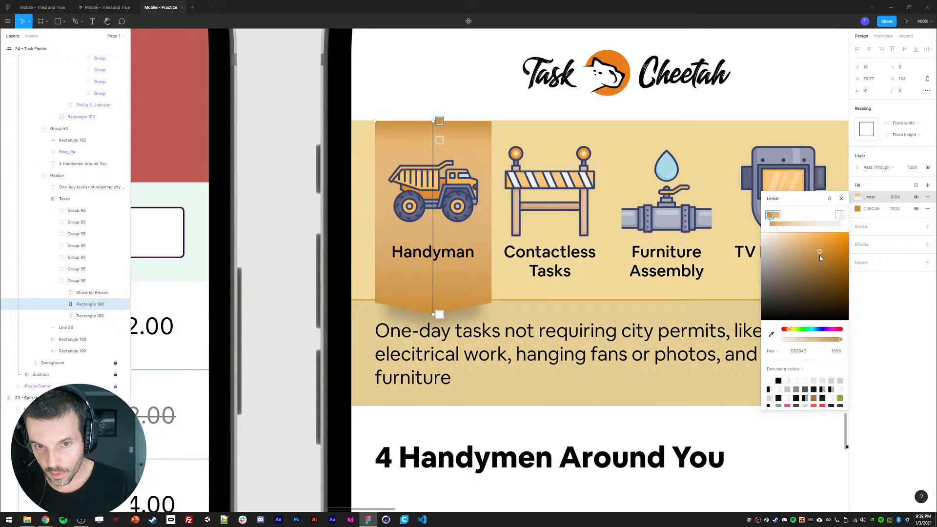
left_click_drag(777, 217, 771, 216)
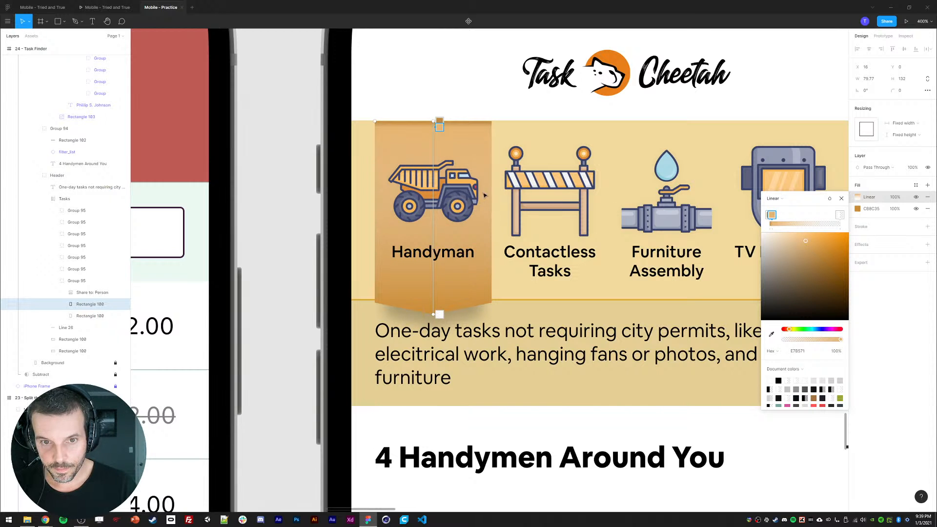
key("Escape")
Move the Tasks frame up to a Y position of 0 within the header.
left_click(483, 174)
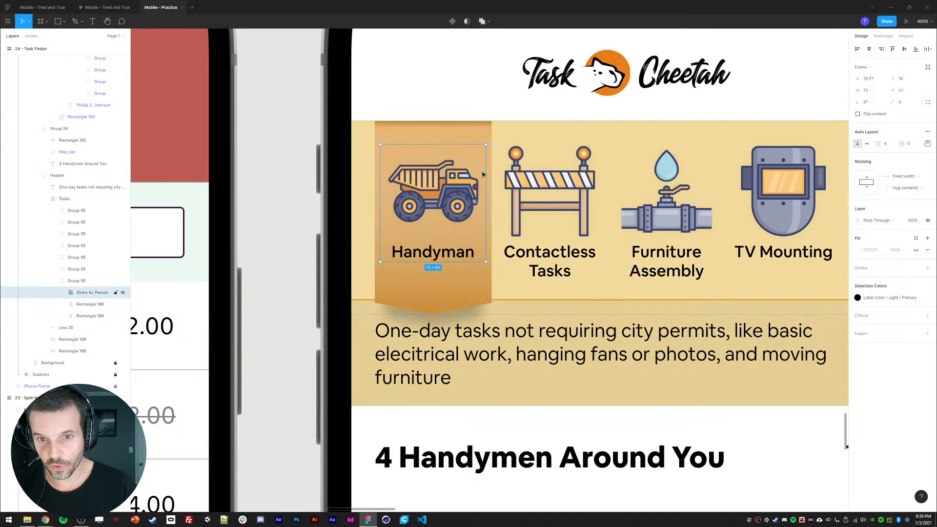
left_click(473, 129)
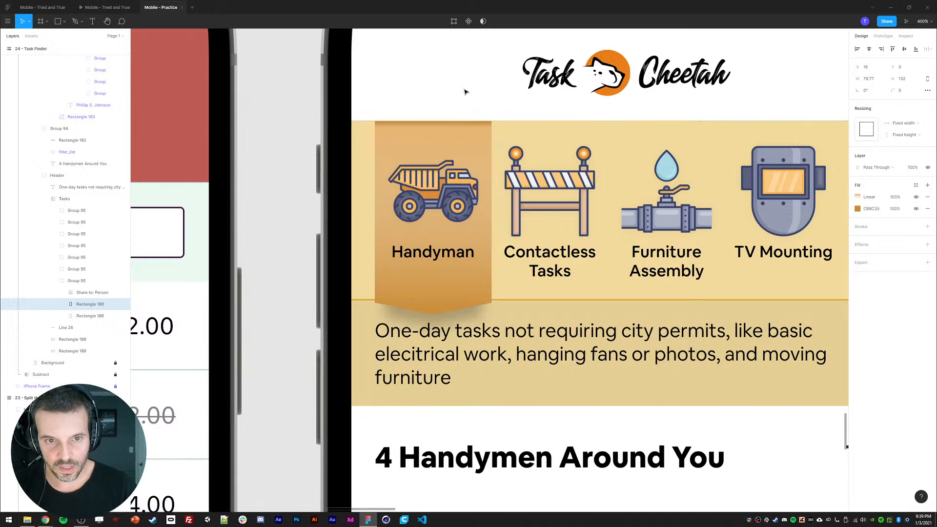
left_click(73, 202)
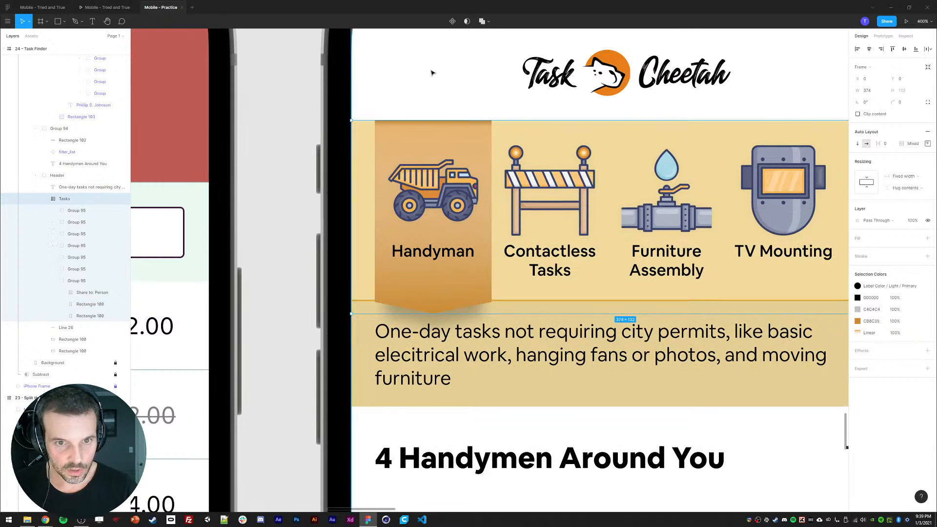
left_click(434, 71)
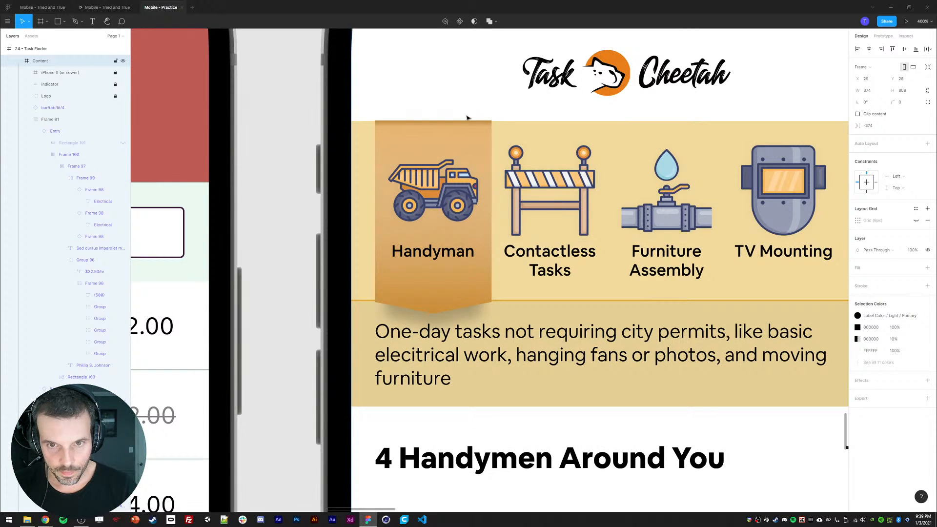
Adjust the start stop colour of the Handyman banner's linear gradient fill in the Task Finder header.
key("minus")
left_click(743, 231)
key("minus")
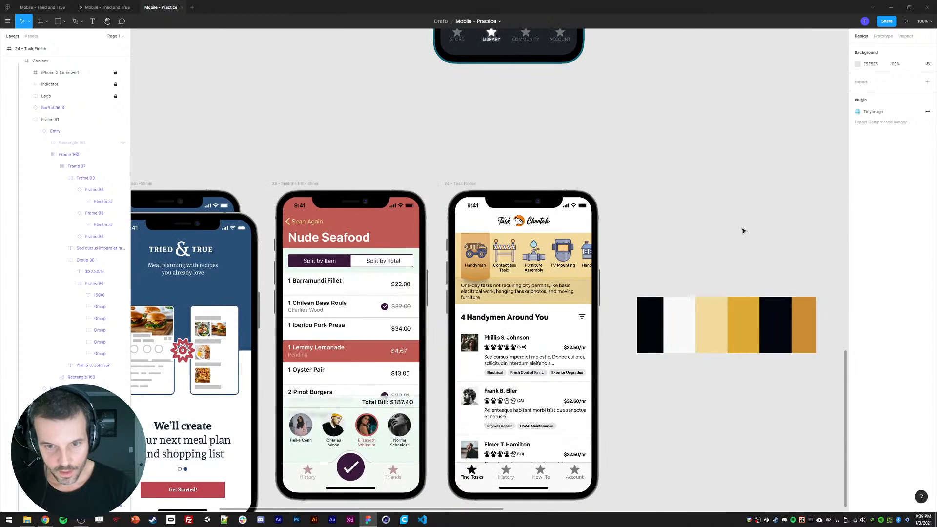
left_click(479, 237, "ctrl")
left_click(479, 236)
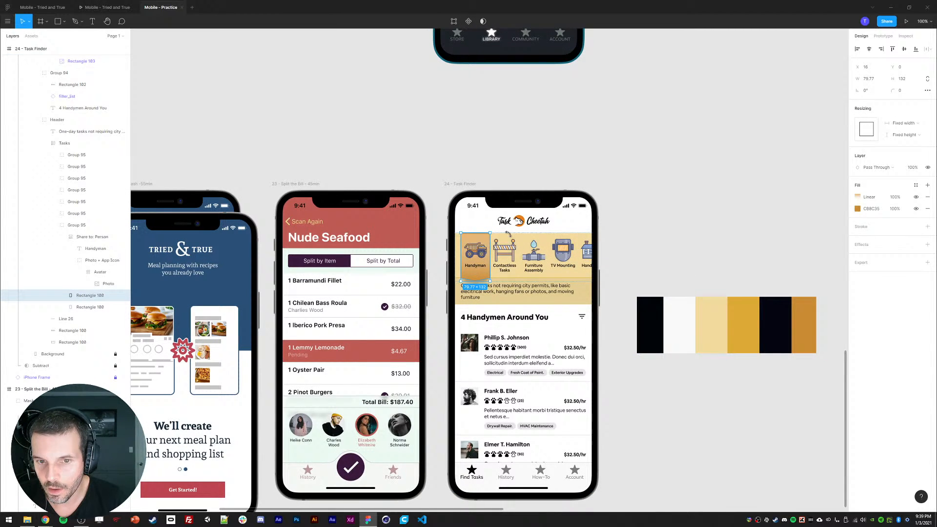
left_click(857, 197)
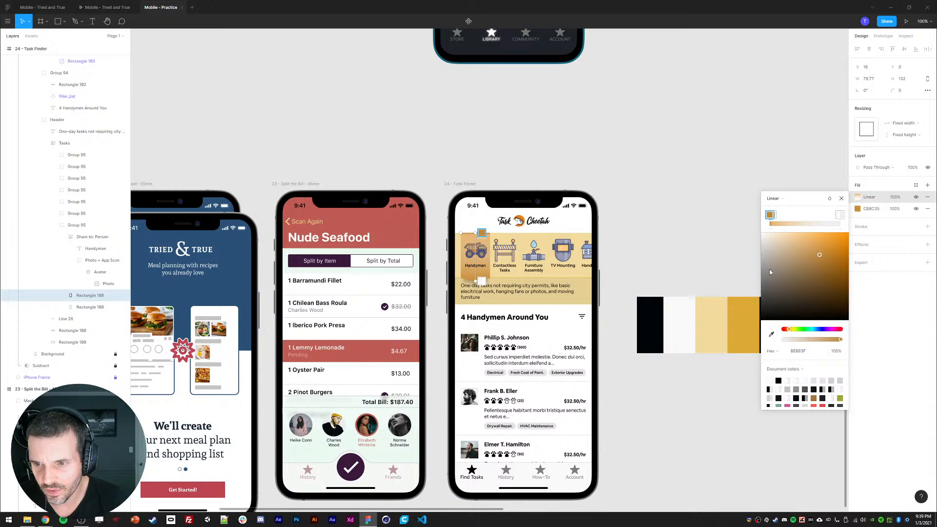
mouse_move(786, 245)
left_mouse_down()
mouse_move(762, 232)
mouse_move(791, 246)
mouse_move(762, 239)
mouse_move(770, 239)
left_mouse_up()
left_click(631, 217)
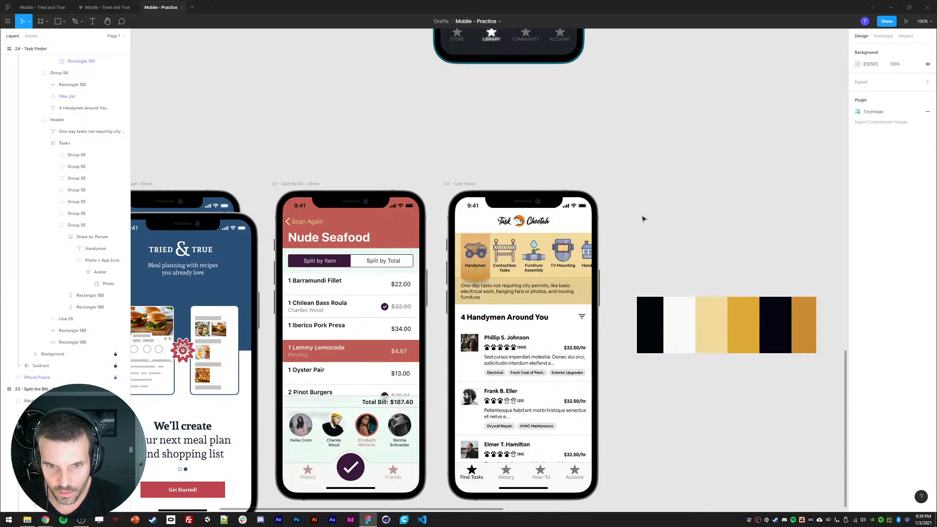
Reorder the Tasks row so the Christmas Tree Removal and Snow Removal categories sit before Handyman.
scroll(644, 222, "down", 1)
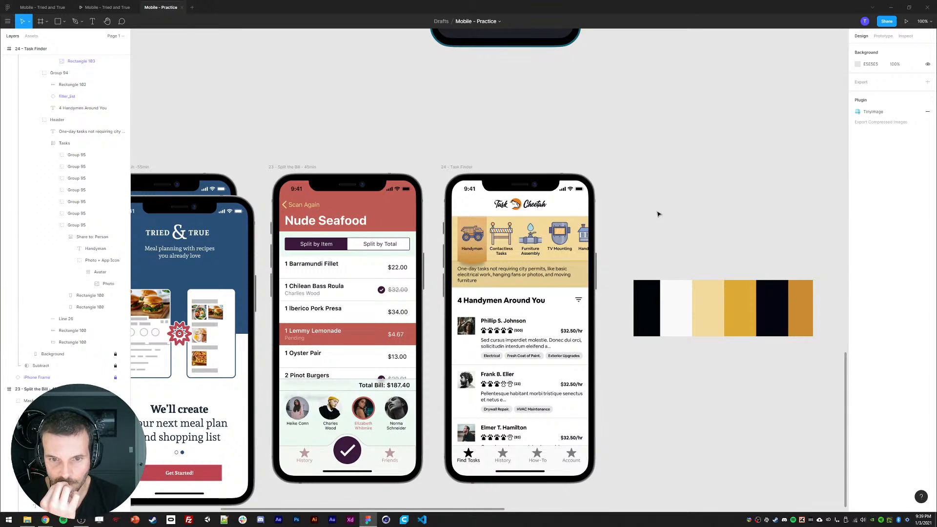
scroll(647, 188, "down", 2)
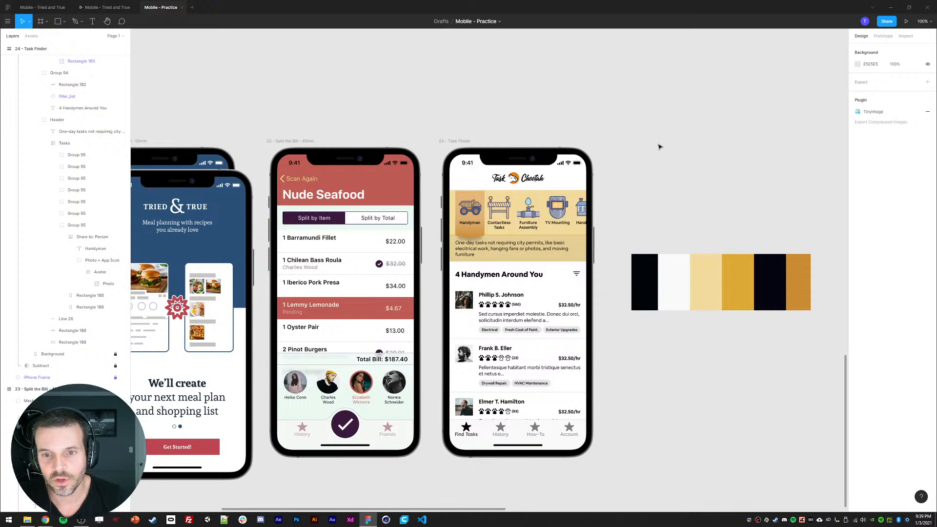
left_click(551, 209)
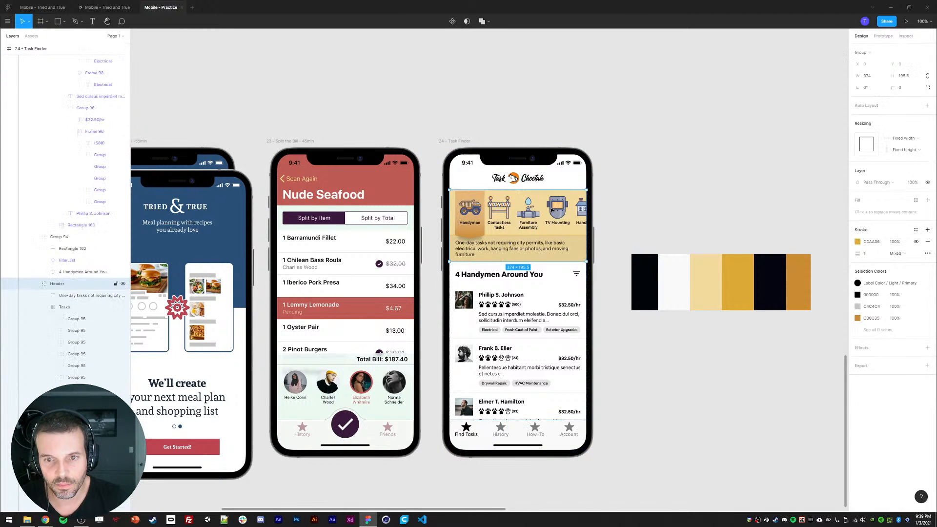
double_click(552, 208)
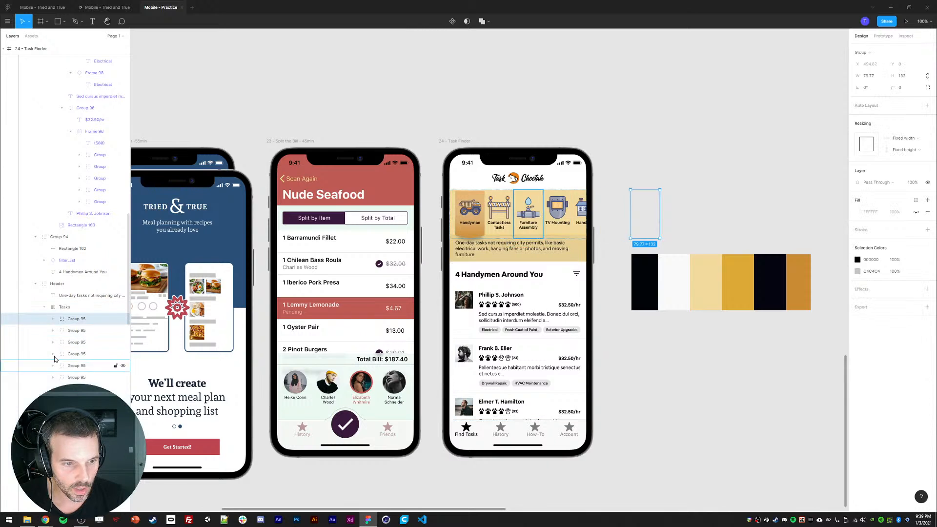
left_click_drag(586, 212, 694, 212)
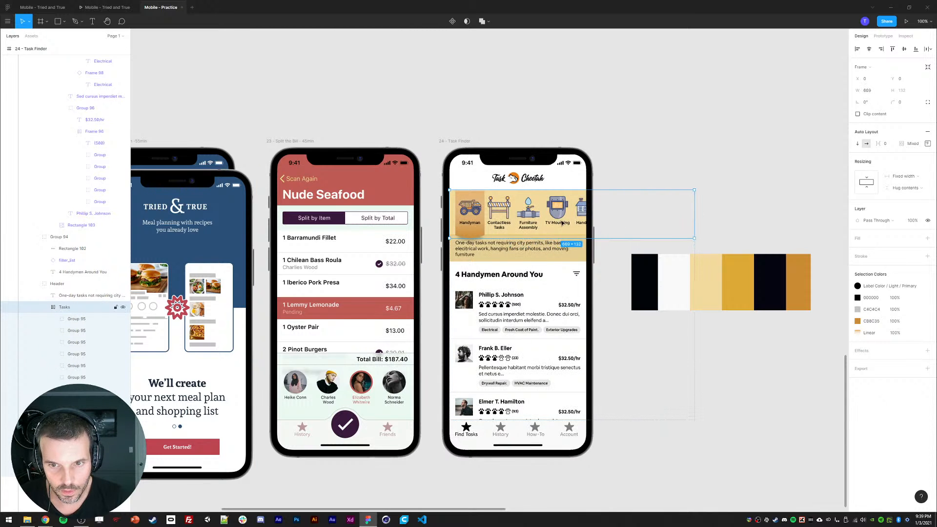
left_click_drag(558, 215, 521, 216)
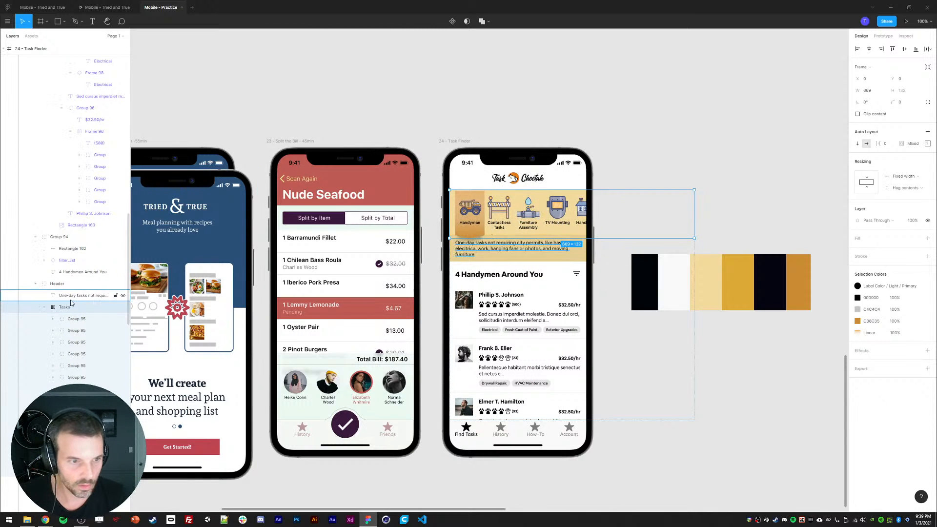
left_click_drag(541, 210, 476, 227)
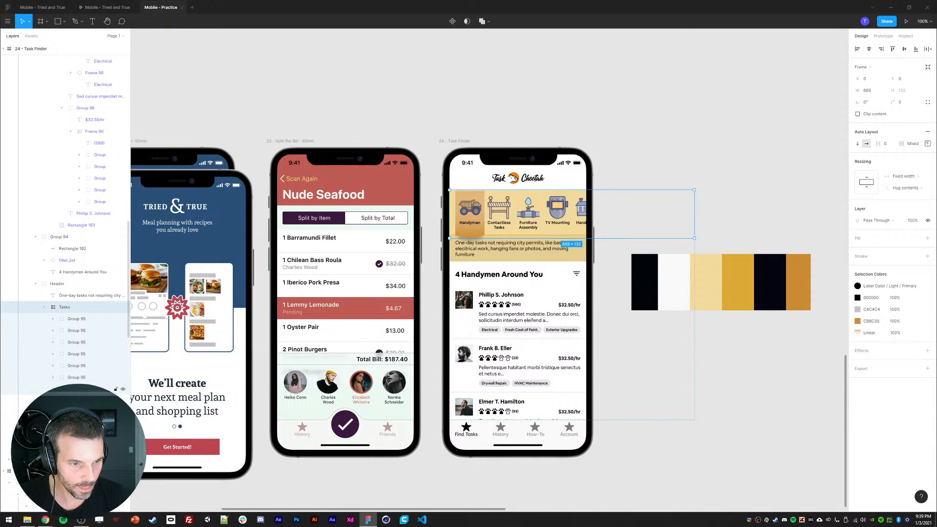
left_click(74, 388)
left_click_drag(75, 381, 74, 319)
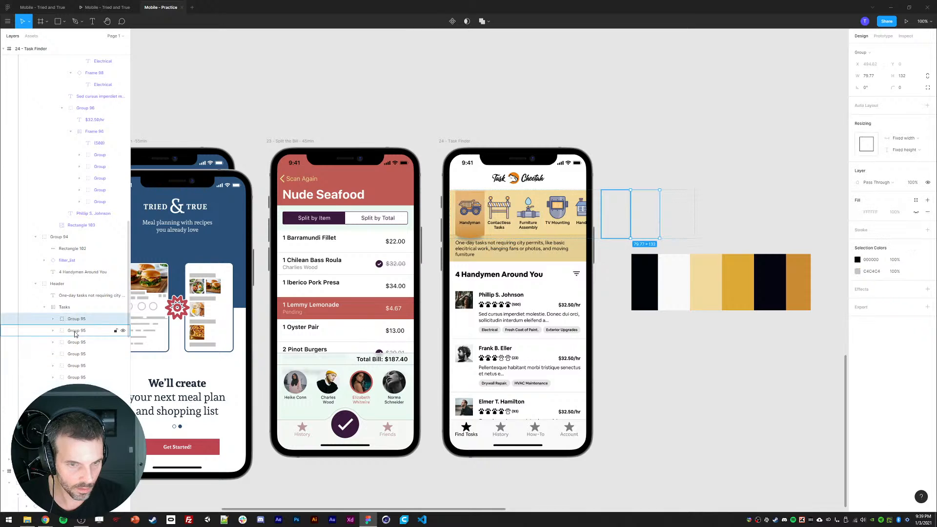
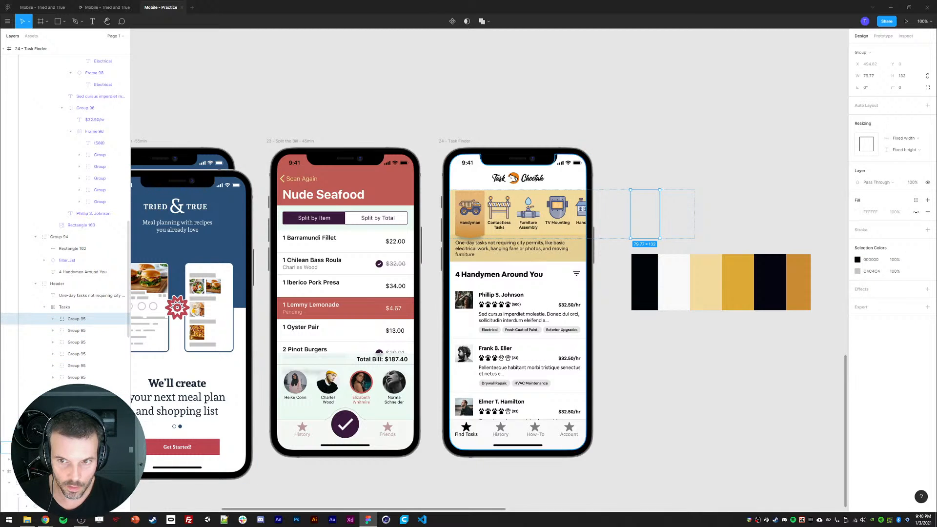
left_click(75, 332)
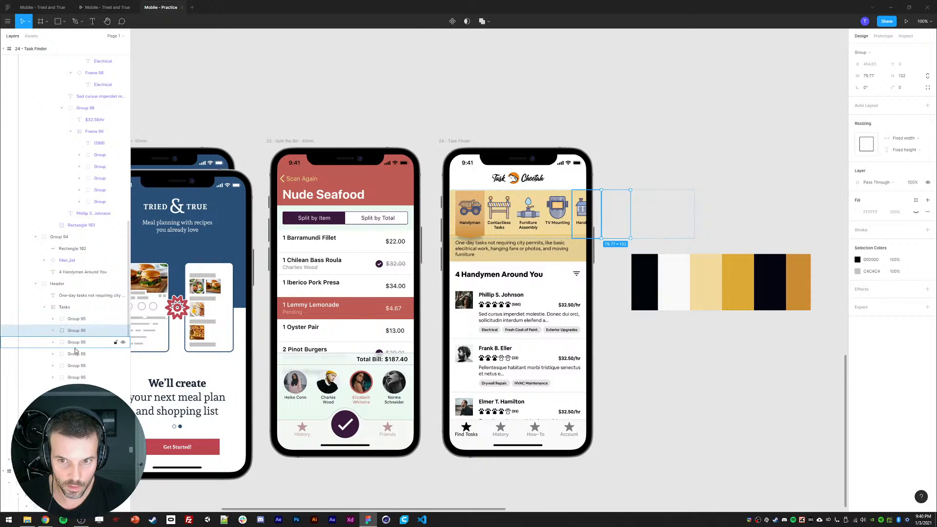
left_click(72, 321)
left_click(77, 332, "shift")
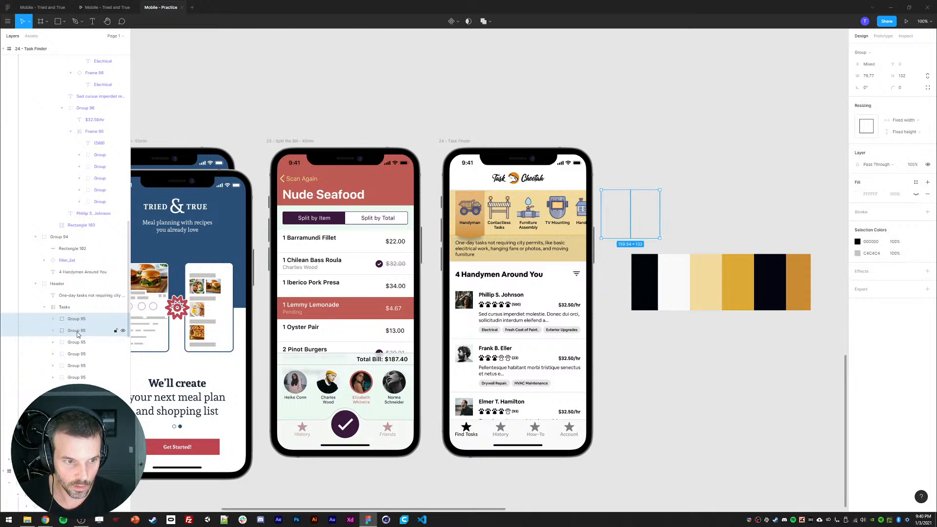
left_click_drag(77, 333, 78, 383)
left_click(418, 133)
Start placing images for the Christmas Tree Removal and Snow Removal circles, browsing to the png folder of 3415002-construction-equipment.
left_click(470, 208)
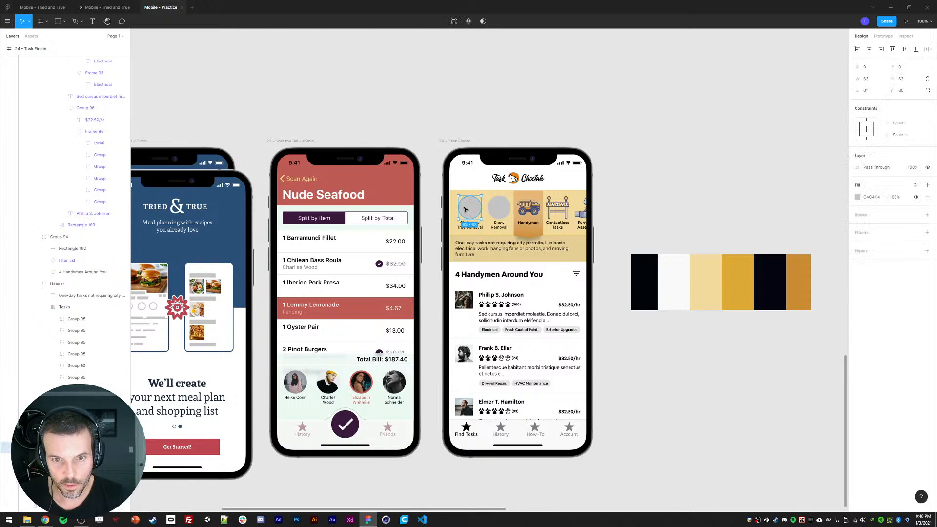
left_click(498, 207, "shift")
left_click(9, 23)
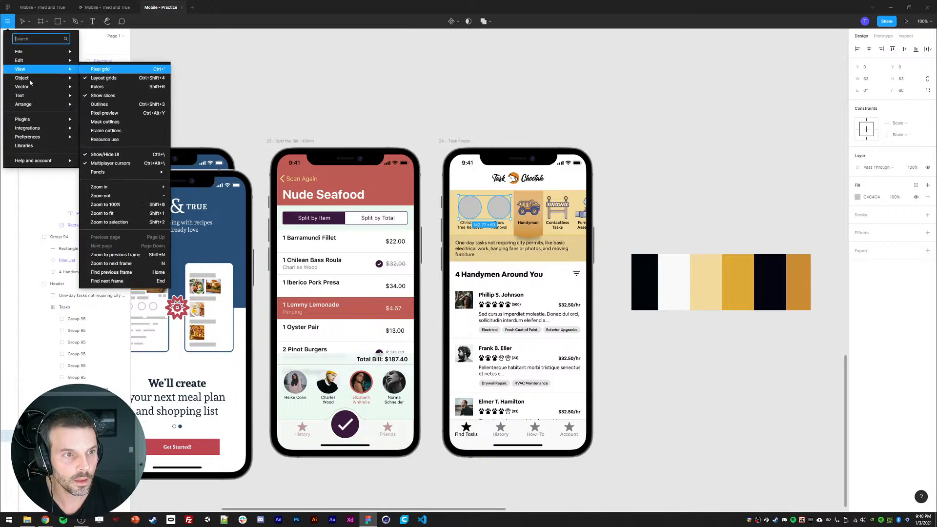
mouse_move(28, 54)
left_click(111, 77)
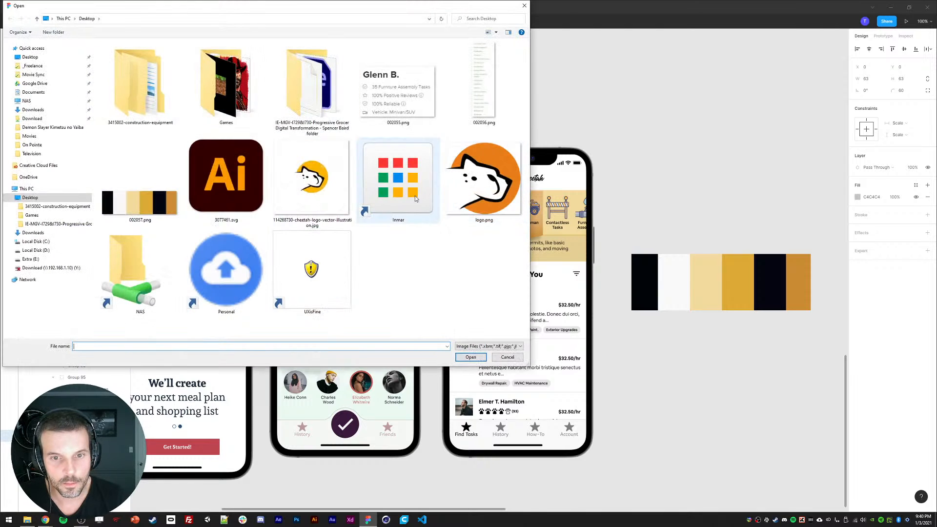
double_click(139, 82)
double_click(111, 76)
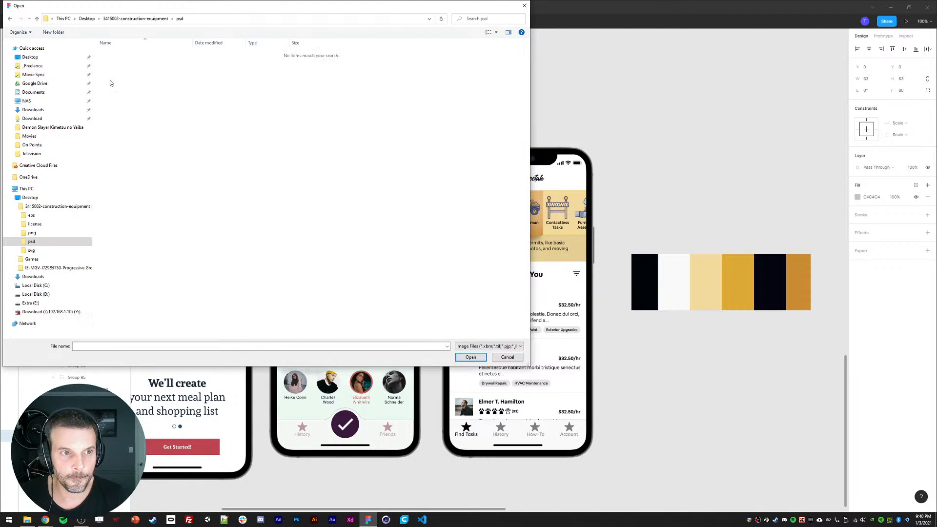
key("BackSpace")
double_click(111, 68)
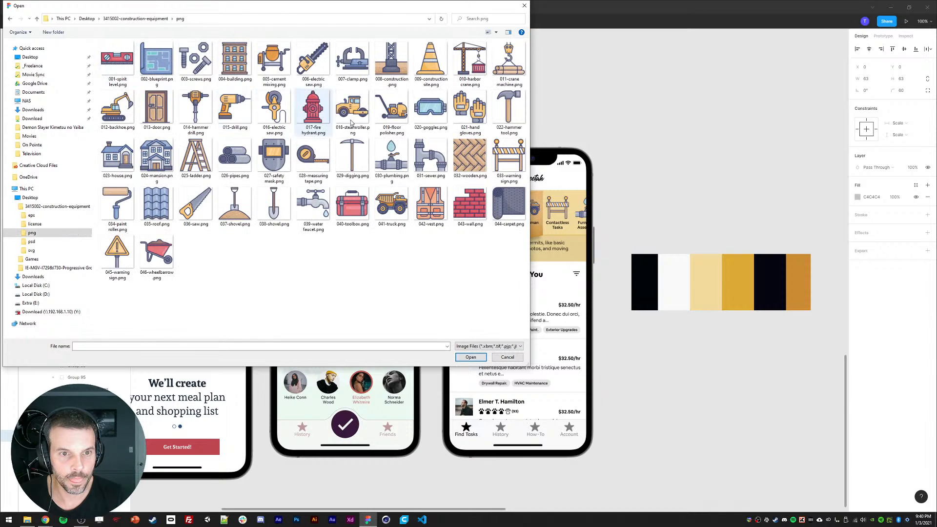
Place 034-paint roller.png in the Christmas Tree Removal circle and 006-electric saw.png in the Snow Removal circle.
left_click(359, 108)
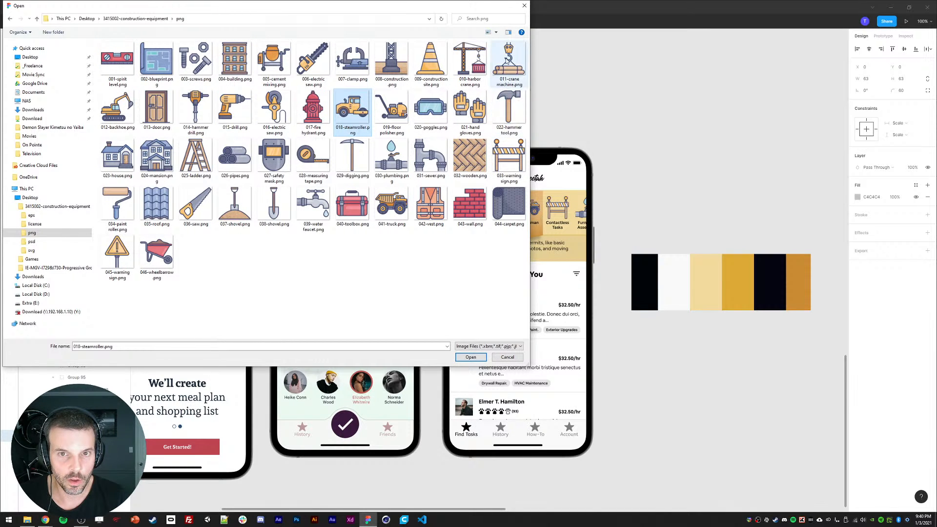
left_click(117, 205, "ctrl")
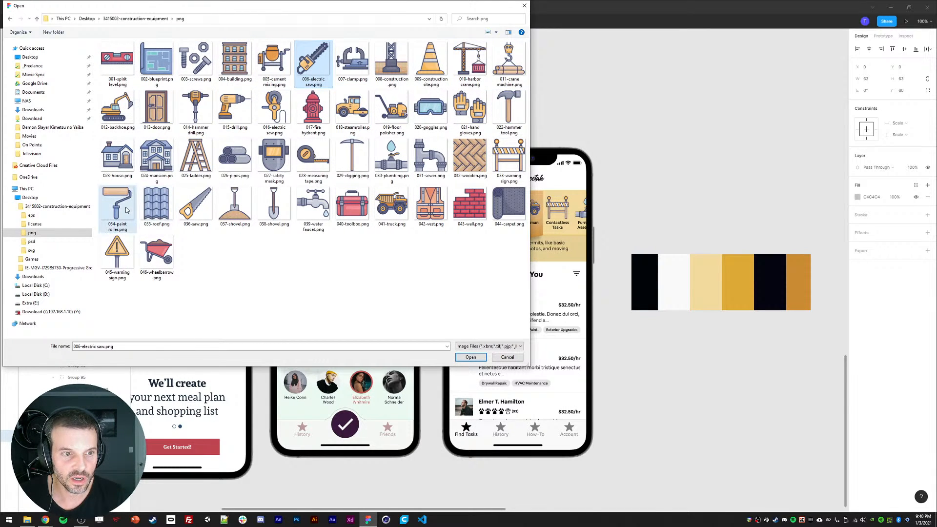
key("Return")
left_click(469, 207)
left_click(500, 210)
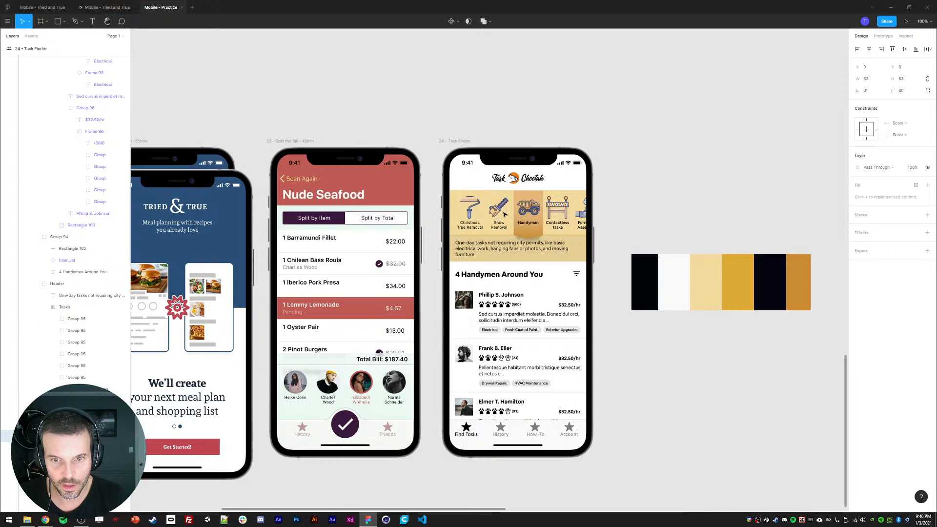
Set the corner radius of the Avatar frames for Snow Removal and Christmas Tree Removal to 0.
left_click(500, 212)
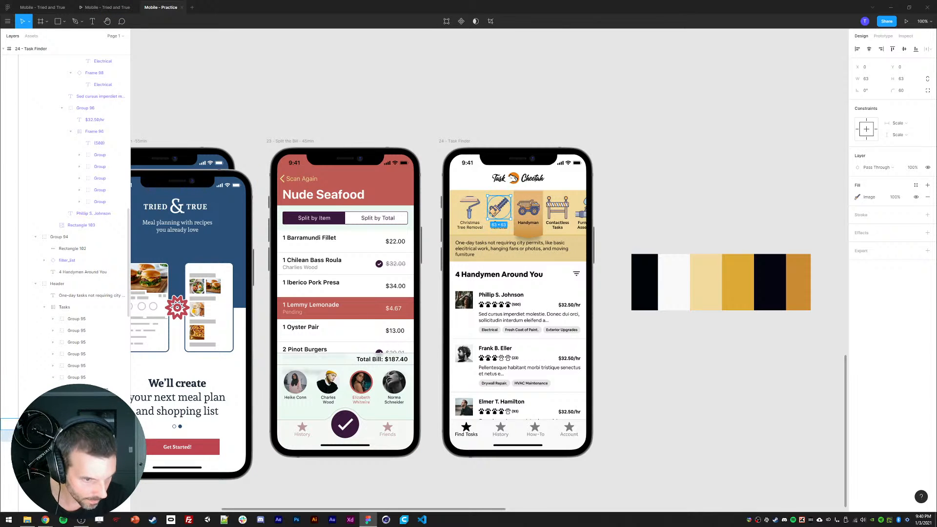
left_click(74, 424)
left_click(468, 205, "ctrl+shift")
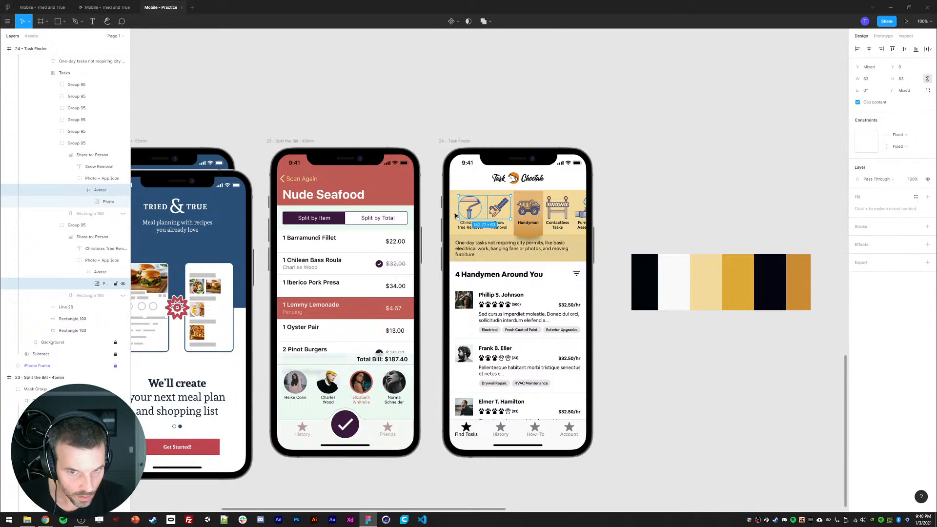
left_click(92, 190)
left_click(93, 272, "shift")
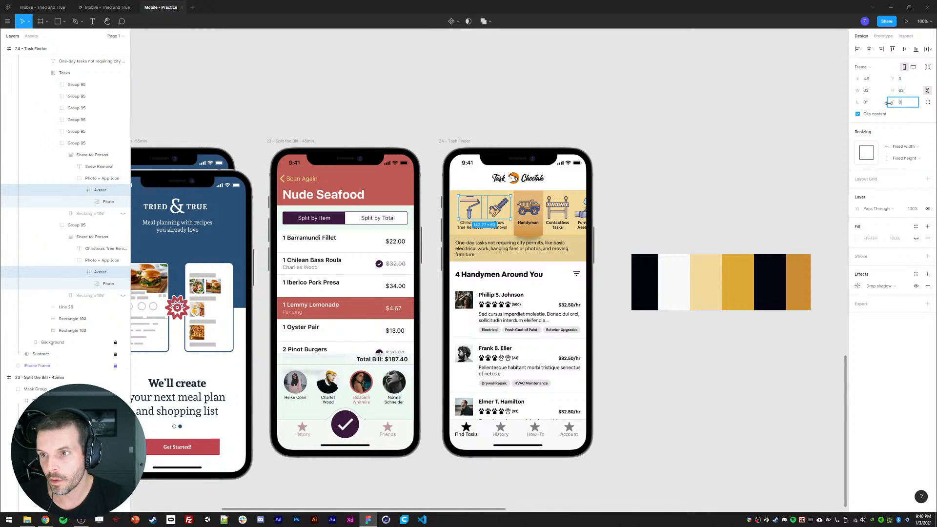
Set the corner radius of the Photo layers inside both Avatar frames to 0 so the icons are not cropped.
left_click(104, 203)
left_click(104, 284, "ctrl")
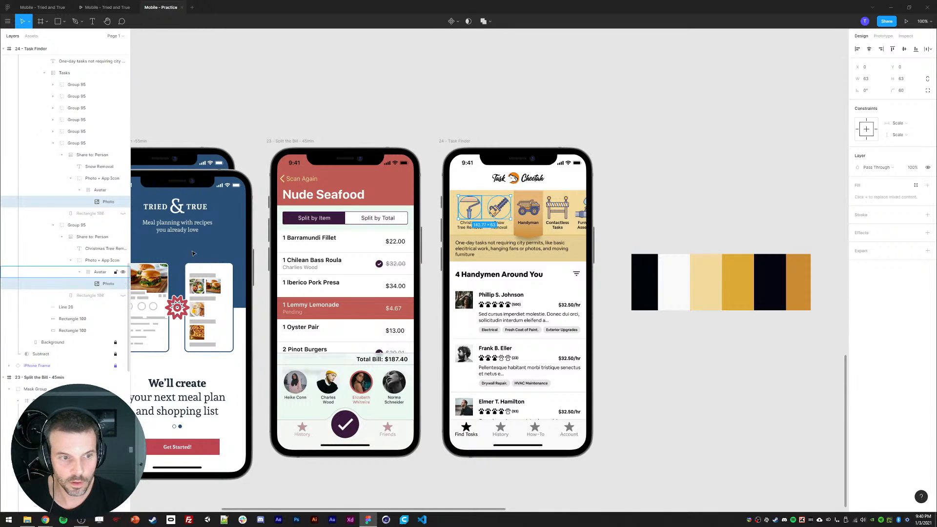
left_click(905, 90)
type("0")
key("Return")
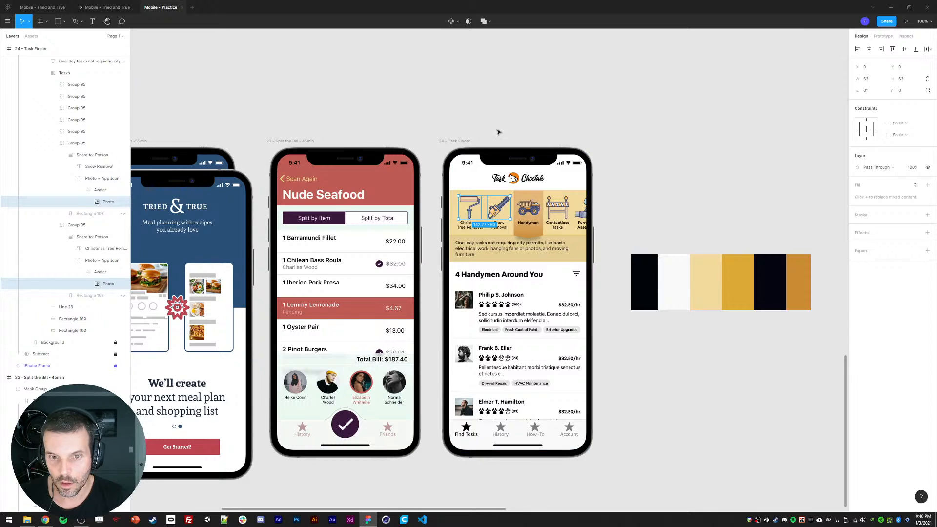
left_click(716, 163)
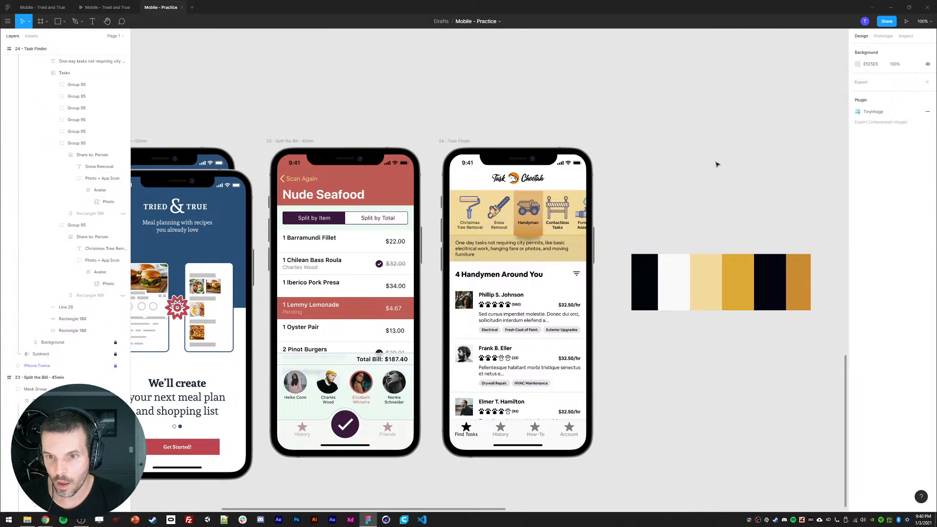
Inspect the image fill settings of the Snow Removal chainsaw icon.
left_click(503, 210)
left_click(862, 197)
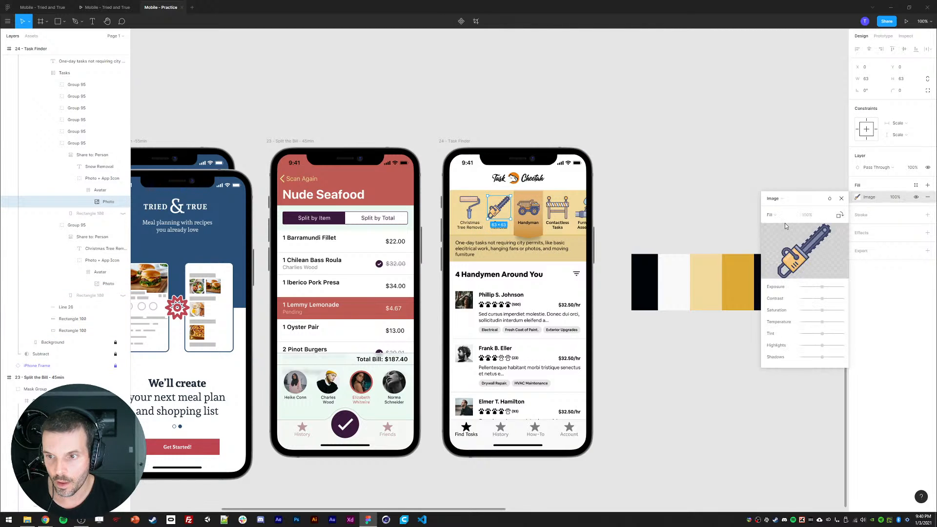
left_click(598, 85)
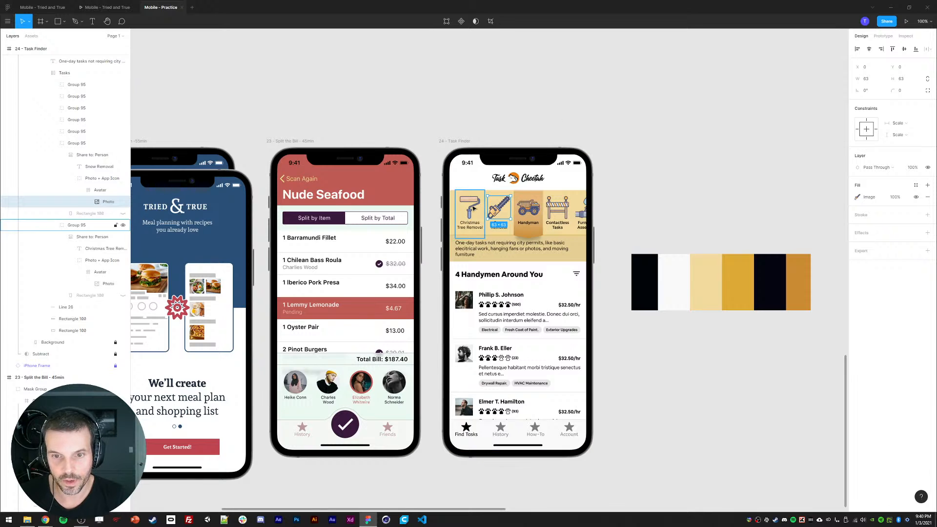
left_click(436, 98)
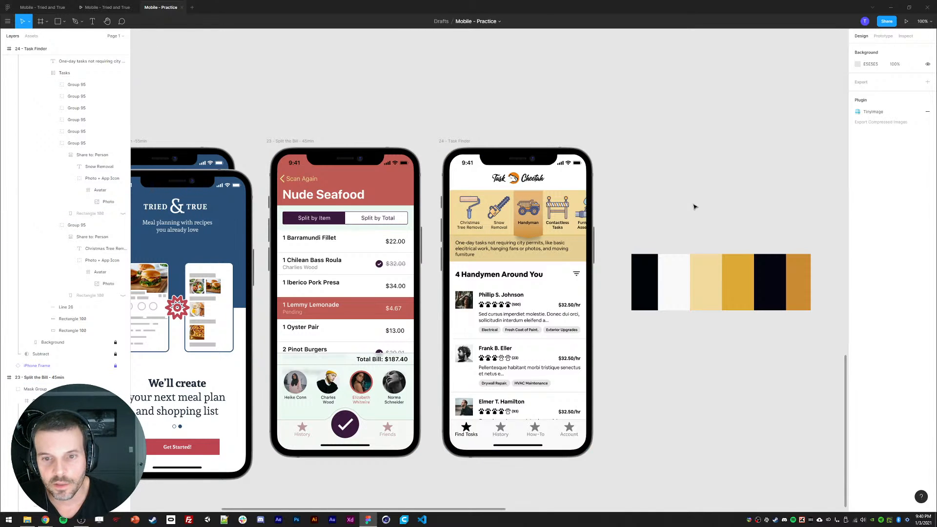
Preview the Task Finder screen as a prototype and check the Tasks frame's overflow behaviour in the design file.
left_click(906, 21)
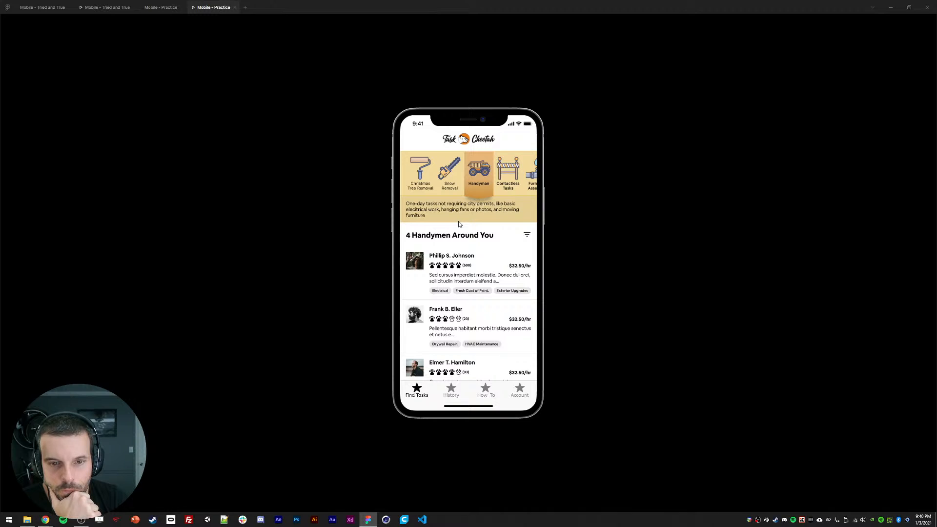
left_click(161, 7)
left_click(496, 215)
double_click(495, 215)
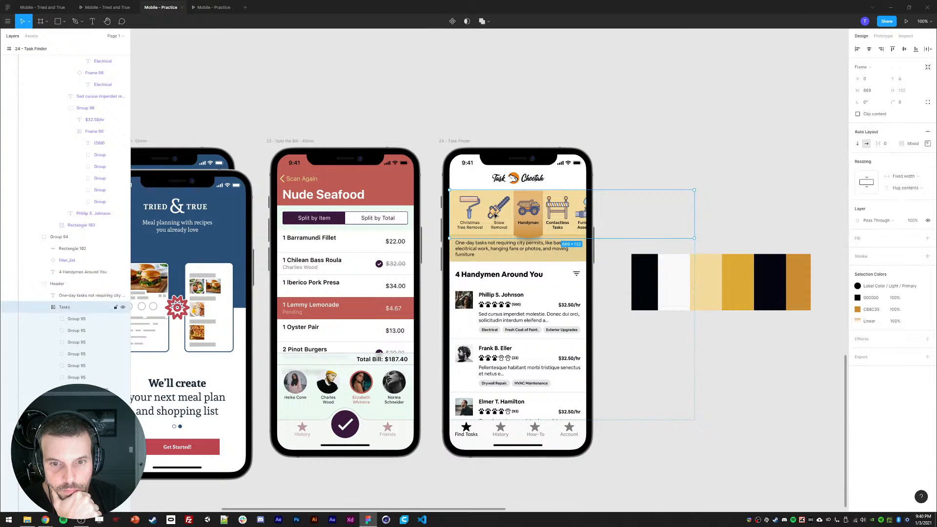
left_click(883, 36)
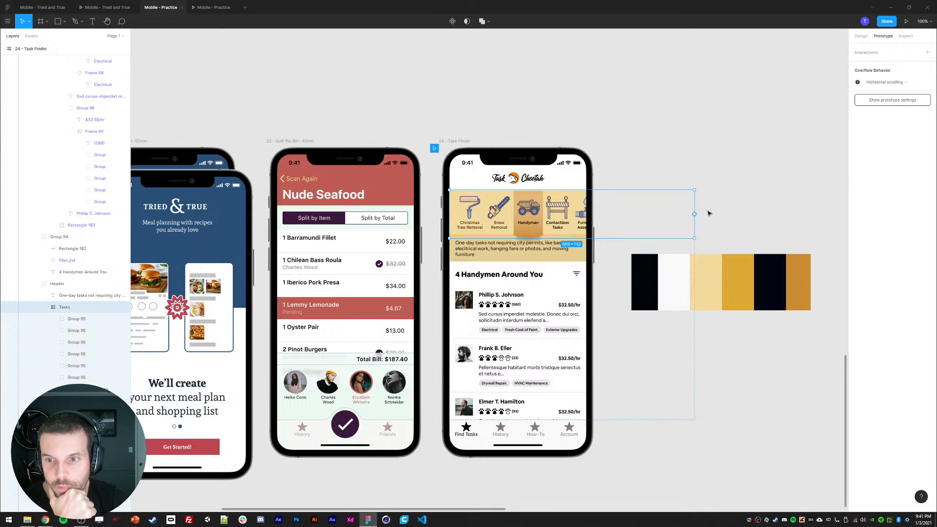
Narrow the Tasks frame to the 374 px screen width and test the category row and page scrolling in the prototype.
left_click(861, 36)
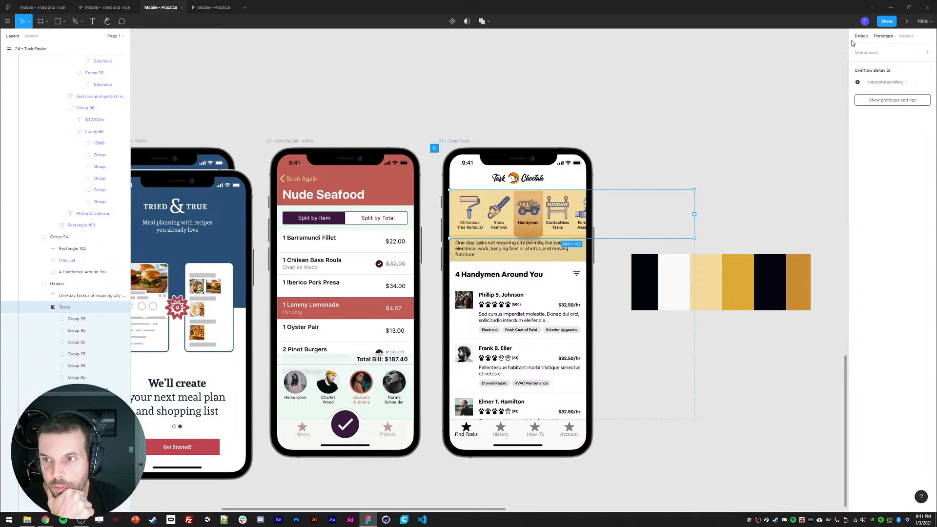
left_click_drag(696, 207, 587, 221)
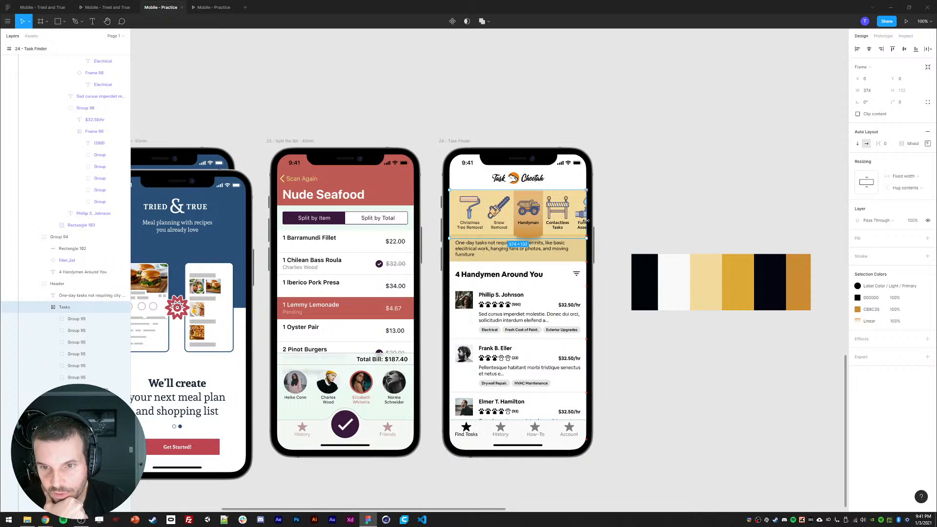
left_click(200, 7)
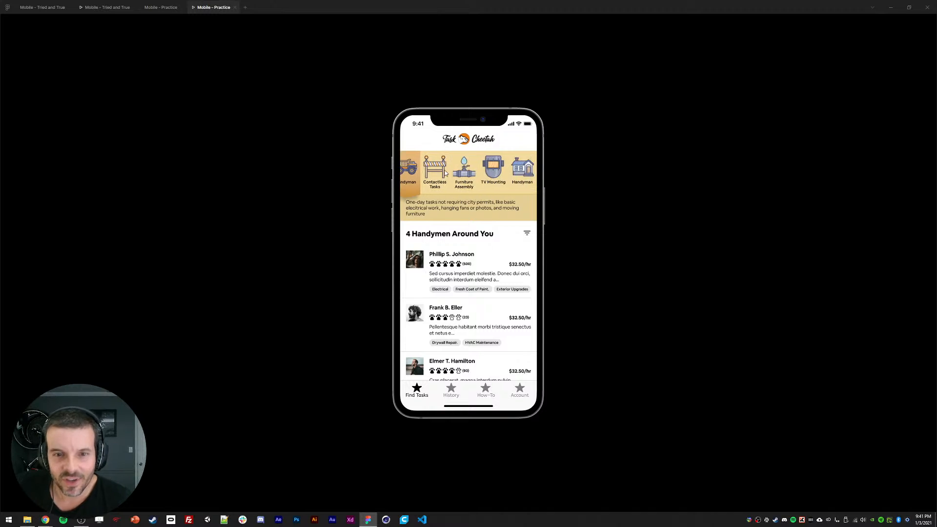
left_click_drag(490, 165, 467, 175)
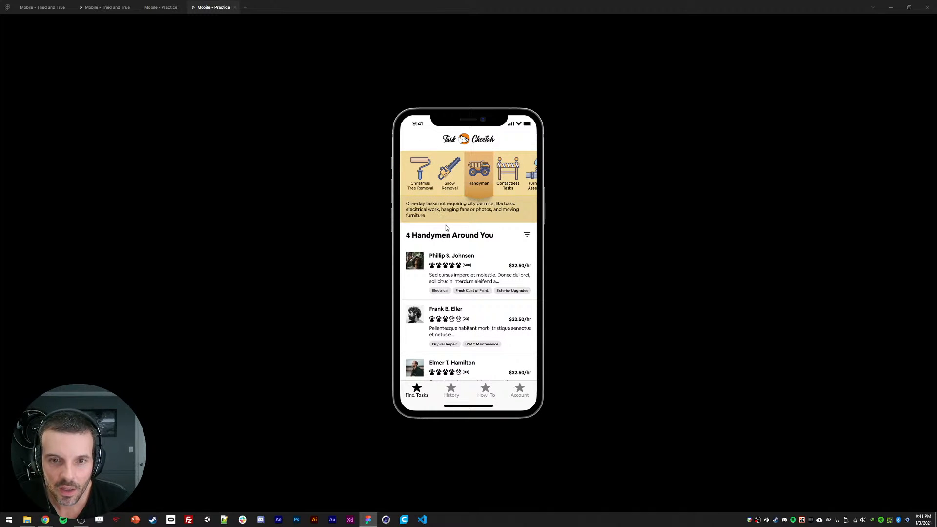
scroll(508, 319, "down", 1)
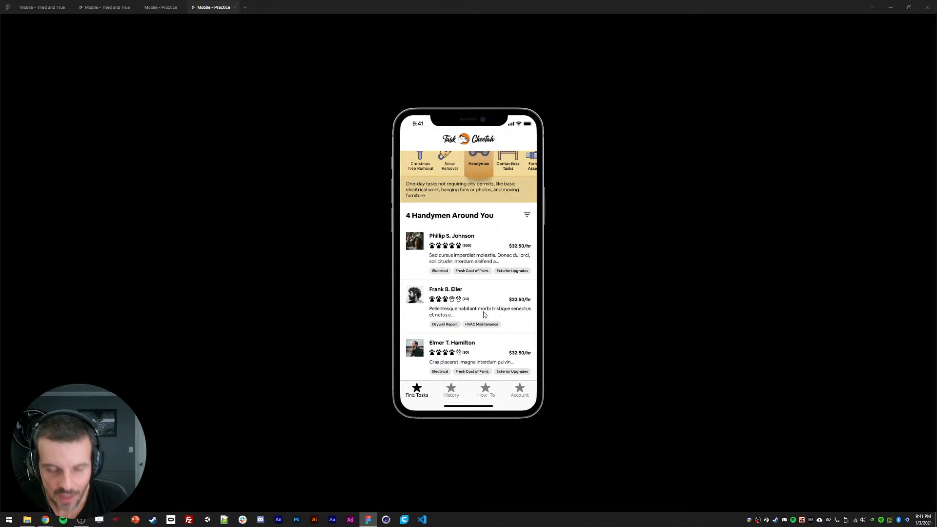
scroll(479, 262, "up", 1)
Return to the design file, collapse the main Entry component's layers and look through the nested frames of the second Entry.
left_click(166, 8)
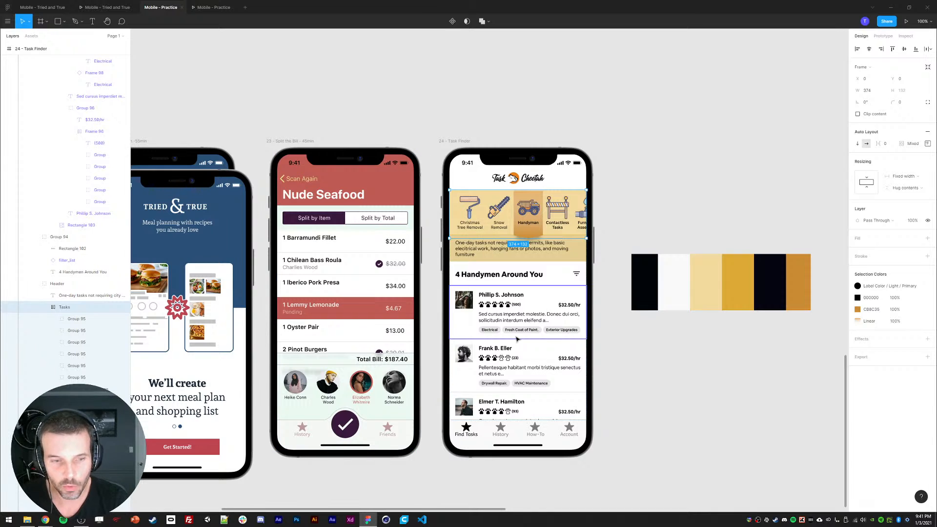
left_click(504, 319)
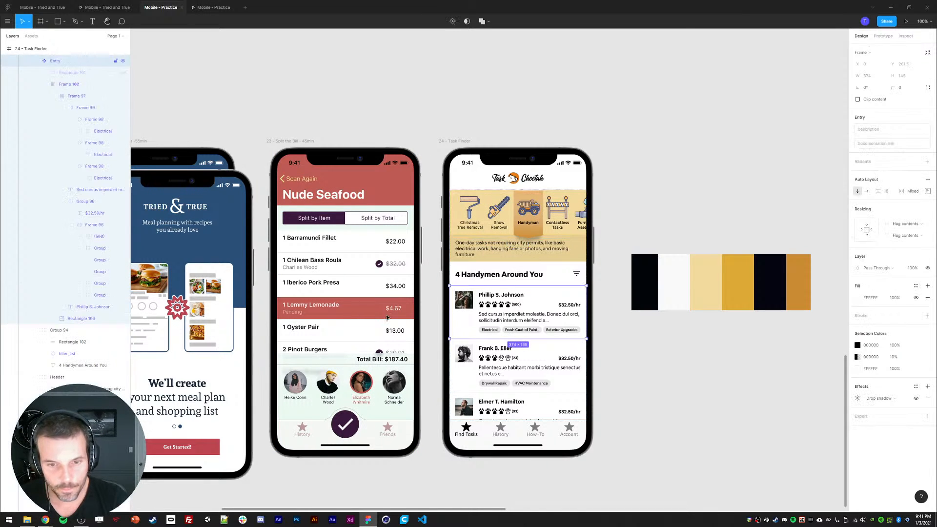
left_click(35, 61)
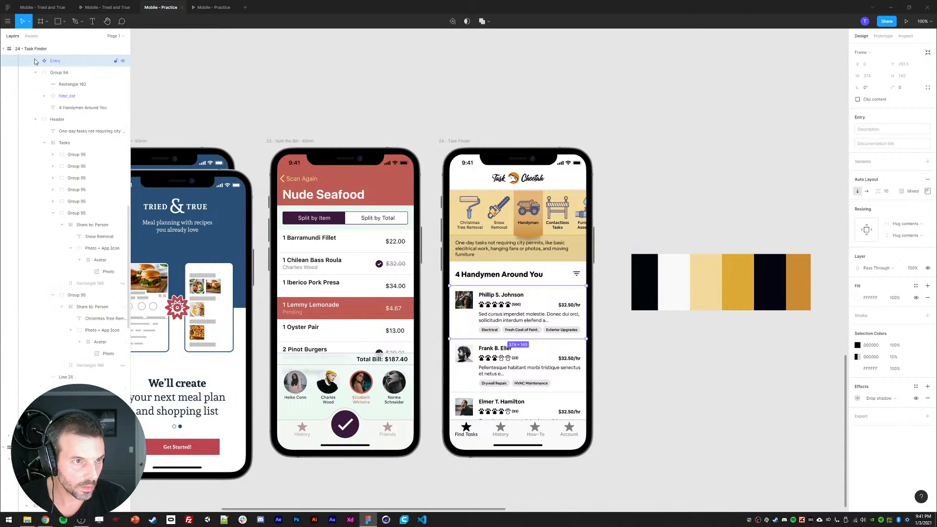
scroll(40, 98, "up", 6)
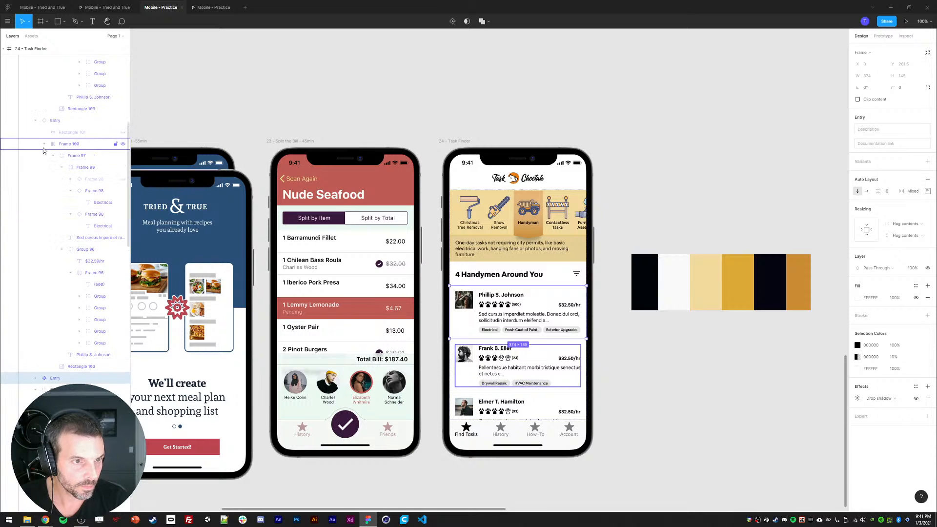
left_click(43, 146)
left_click(53, 157)
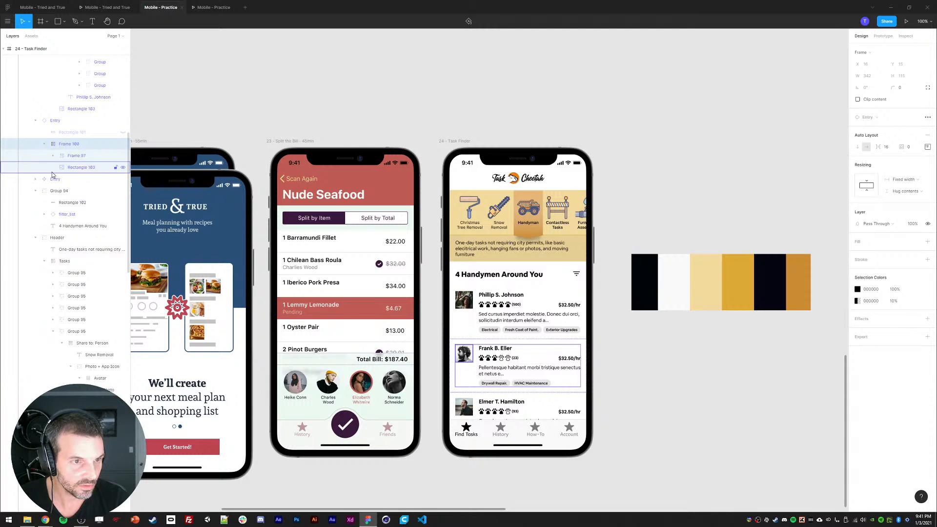
left_click(53, 156)
left_click(62, 167)
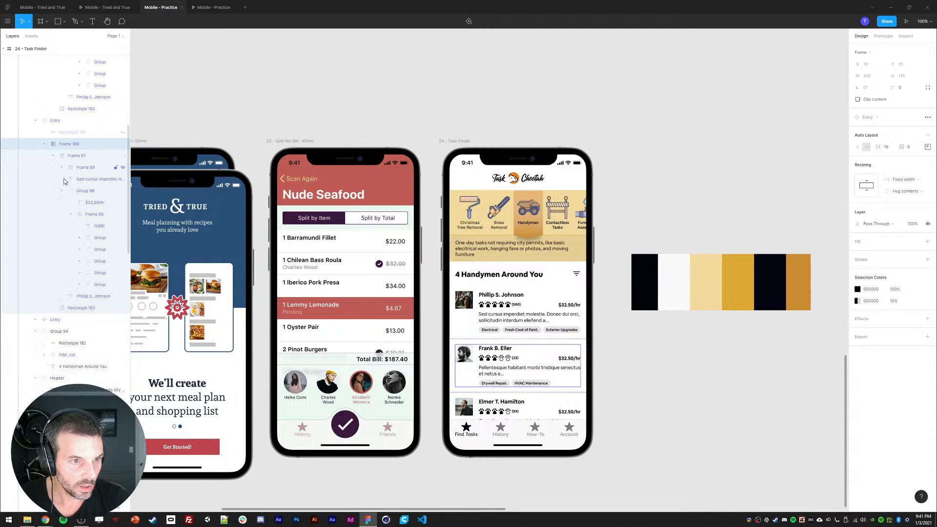
left_click(63, 181)
left_click(62, 190)
left_click(61, 168)
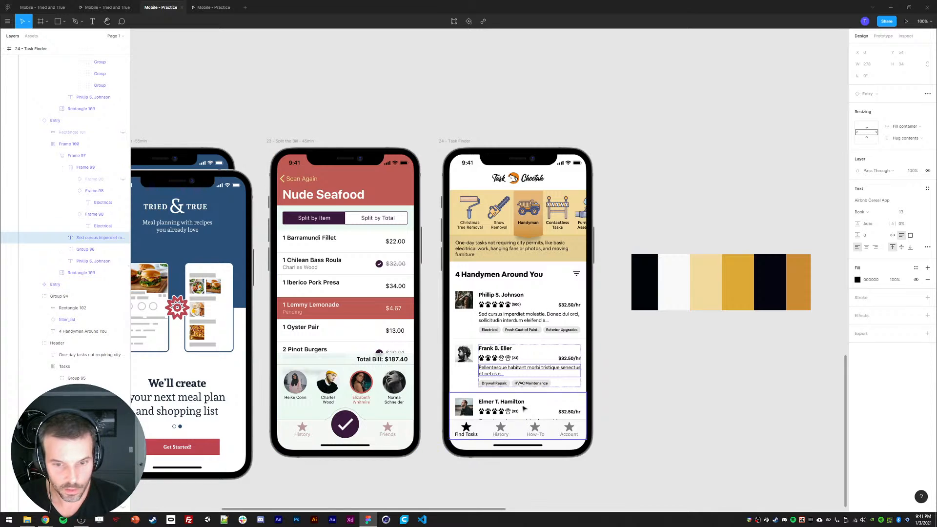
Duplicate the main Entry component and place the copy first in Frame 81's layer order, as the last handyman in the list.
left_click(484, 410)
scroll(66, 276, "up", 3)
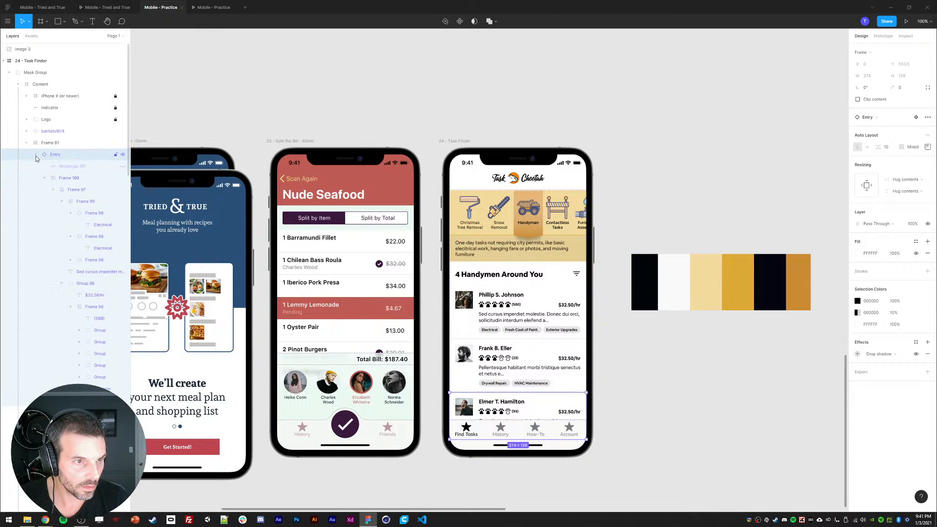
left_click(35, 155)
left_click(44, 177)
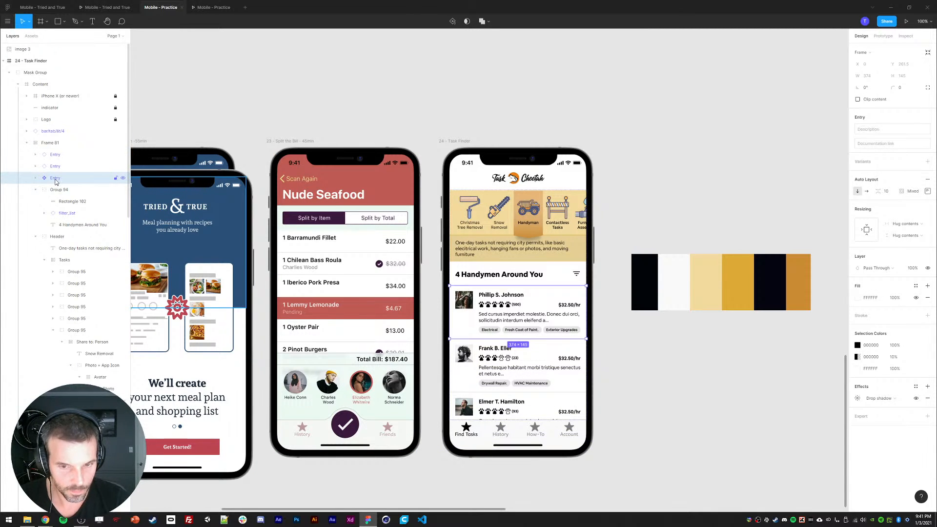
key("ctrl+d")
left_click_drag(55, 184, 54, 153)
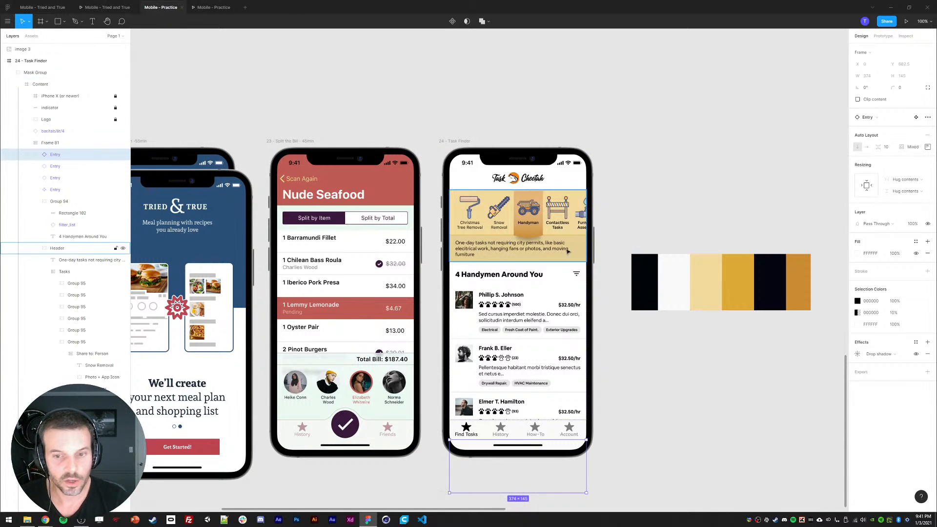
Move the colour palette image slightly farther away from the Task Finder mockup.
left_click_drag(651, 302, 665, 306)
left_click(783, 421)
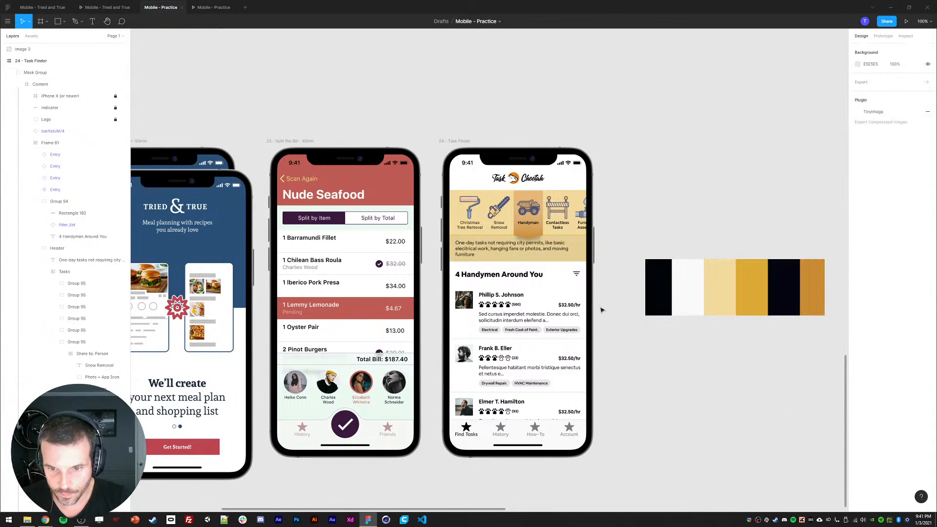
left_click_drag(710, 389, 680, 364)
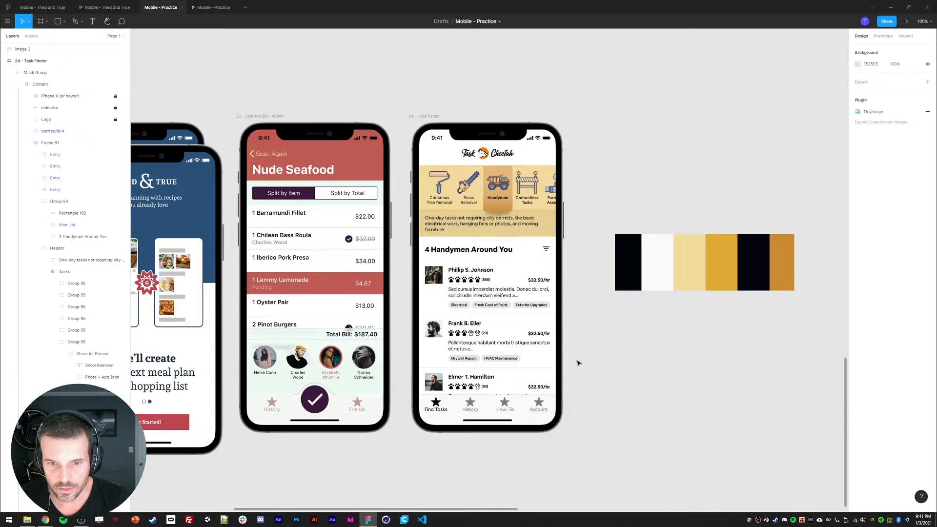
left_click(470, 308, "ctrl")
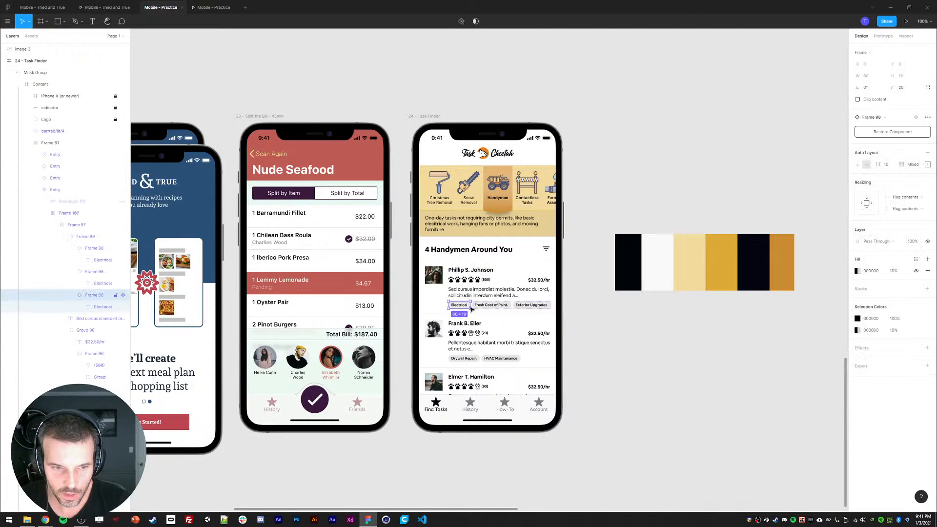
left_click(90, 273, "shift")
left_click(87, 250, "shift")
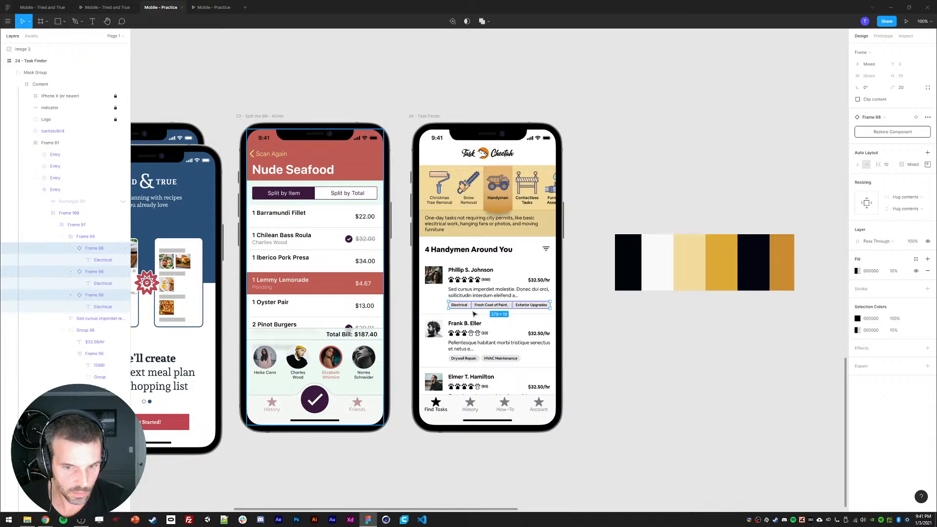
left_click(464, 359, "ctrl+shift")
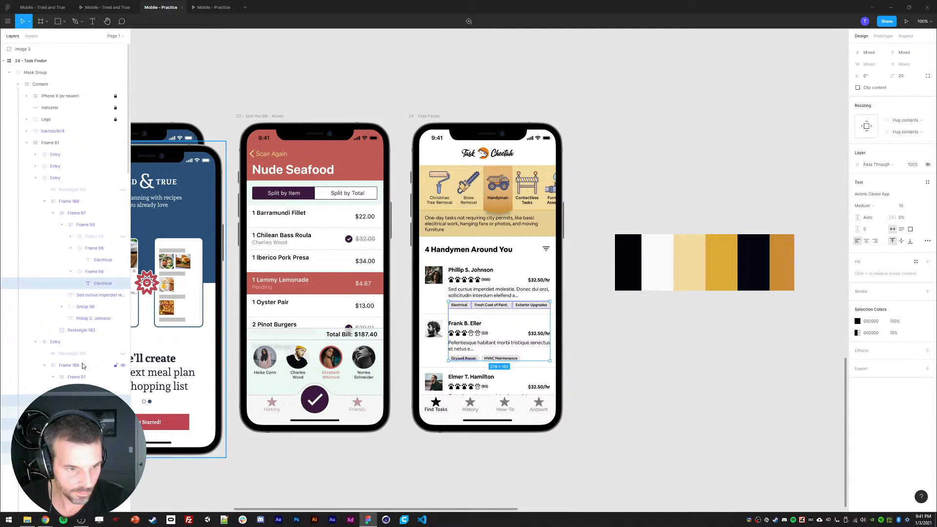
left_click(91, 272, "shift")
left_click(90, 250, "shift")
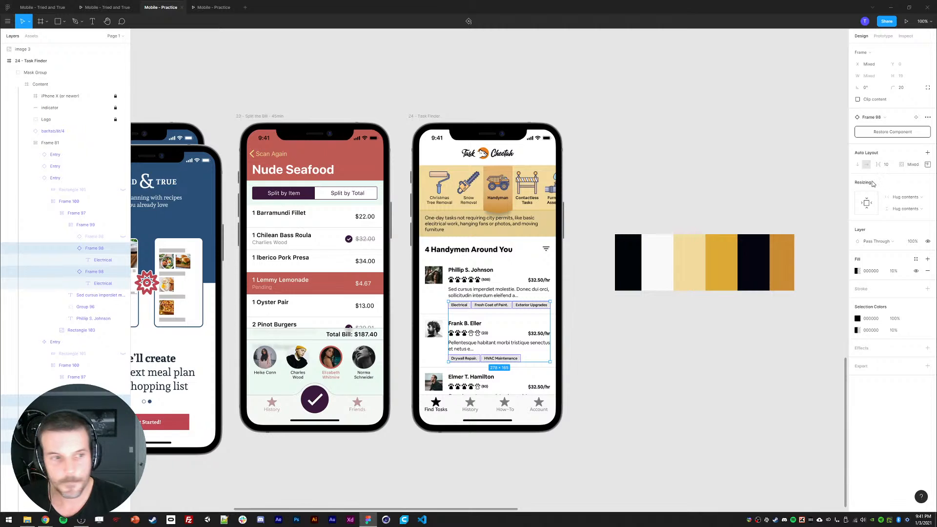
Fill the first entry's three skill tags with the palette's pale yellow F2DA9D at 100% opacity.
left_click(531, 305)
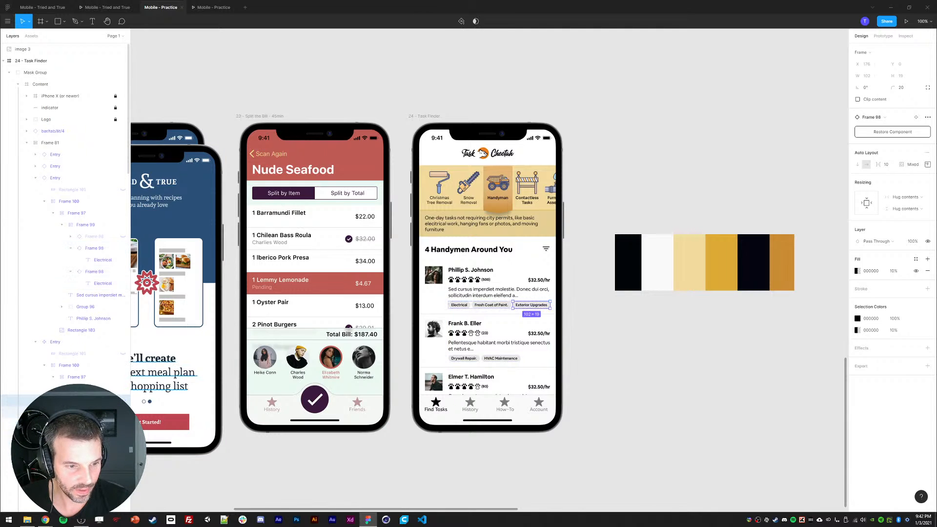
left_click(93, 423, "shift")
left_click(93, 447, "shift")
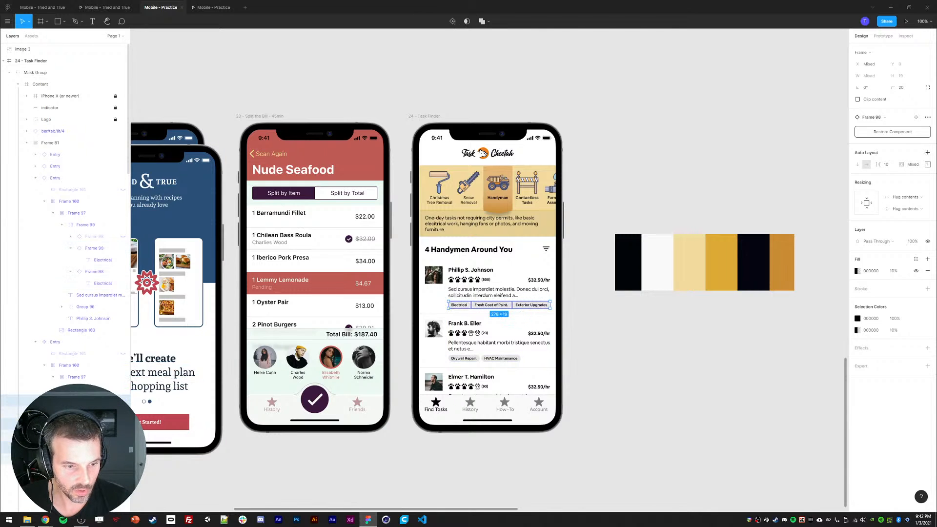
left_click(857, 271)
left_click_drag(799, 388, 864, 390)
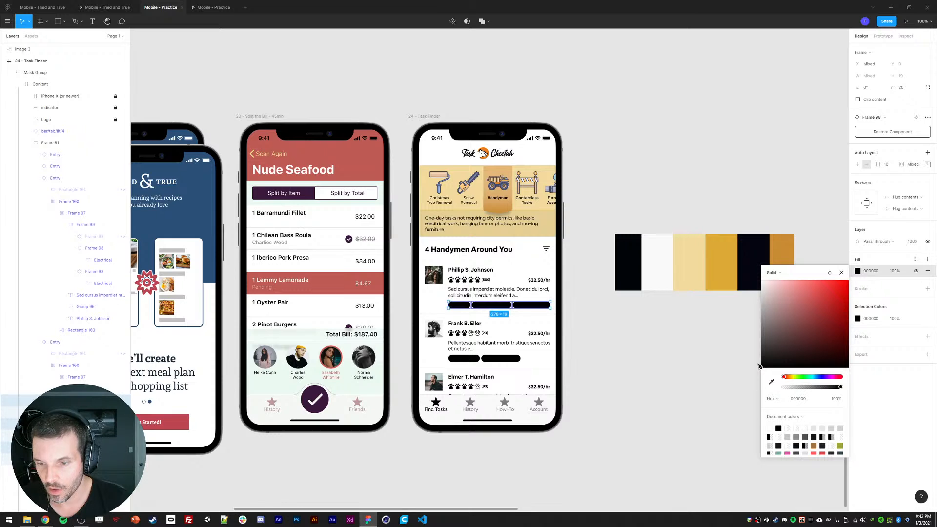
left_click(772, 381)
left_click(781, 249)
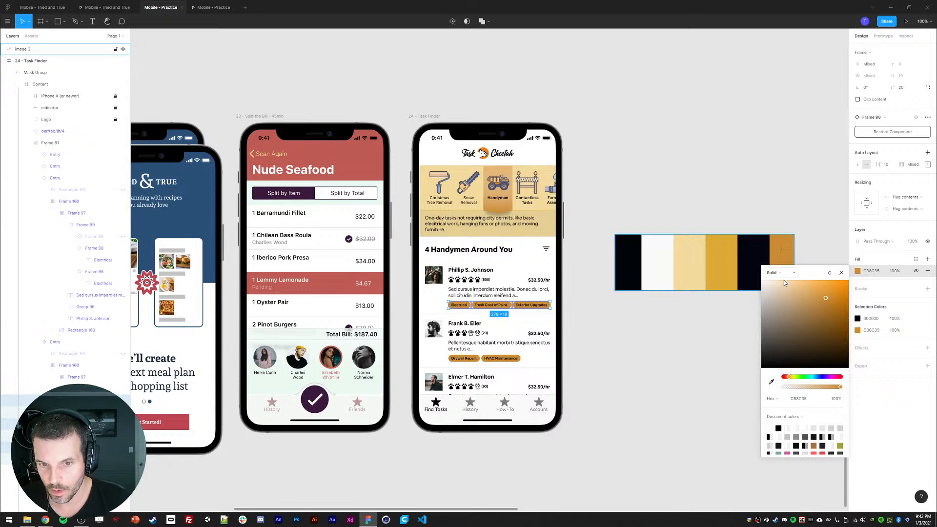
left_click(771, 383)
left_click(690, 250)
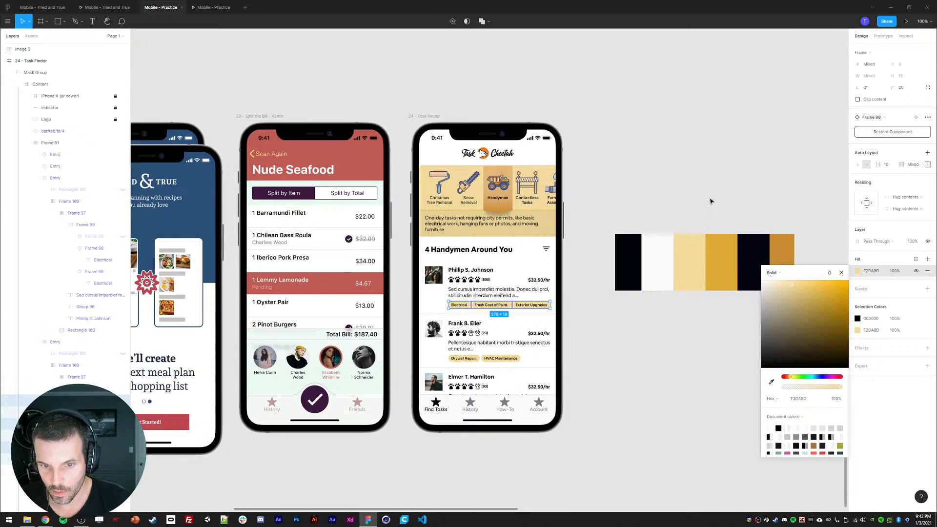
left_click(713, 195)
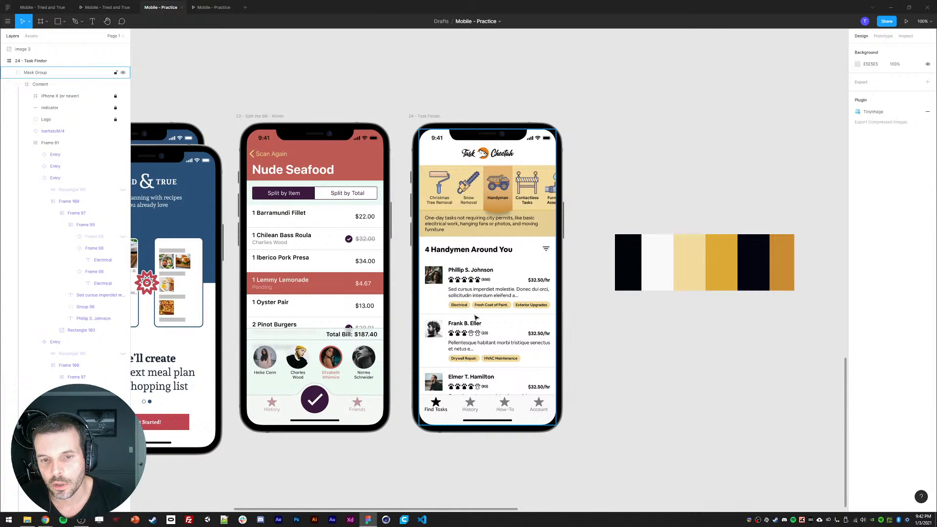
Recolor the five paw rating icons in the first entry with the orange E87E16 sampled from the Task Cheetah logo.
left_click(450, 280, "ctrl")
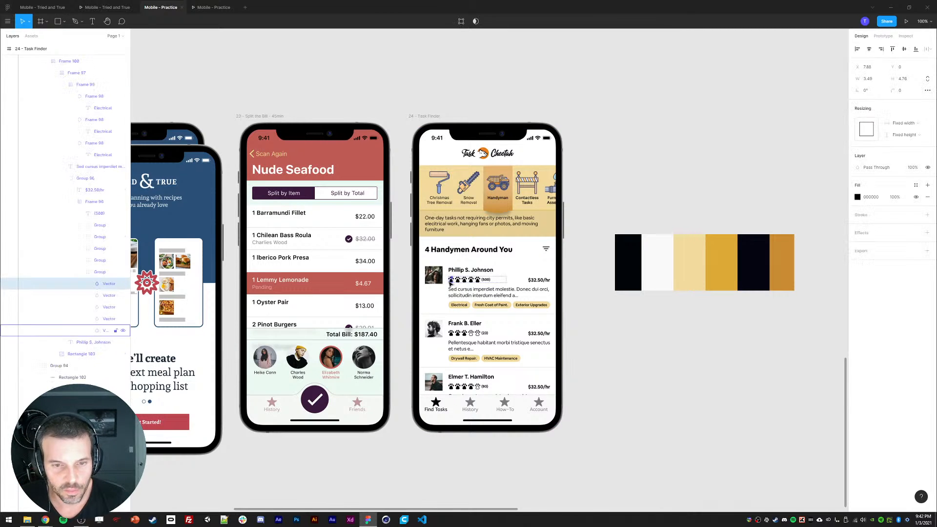
left_click(79, 272)
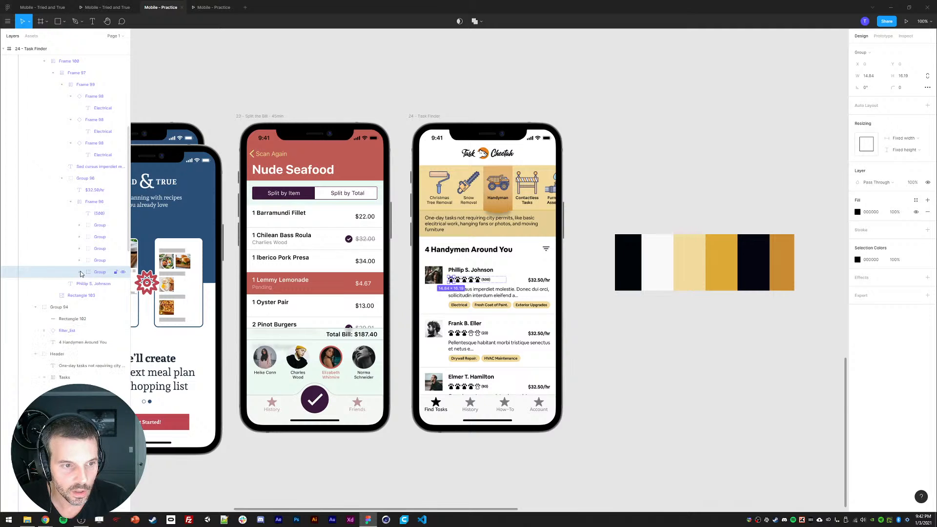
left_click(95, 225, "shift")
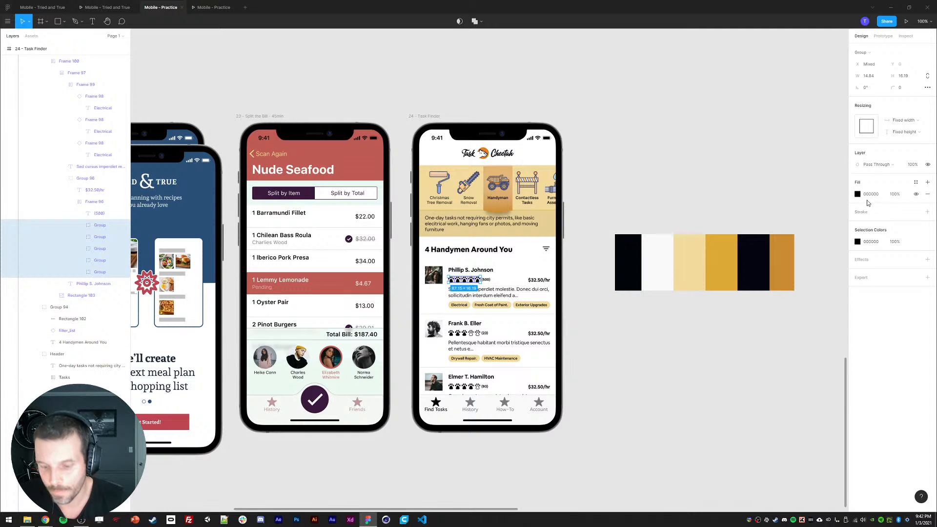
key("i")
left_click(785, 258)
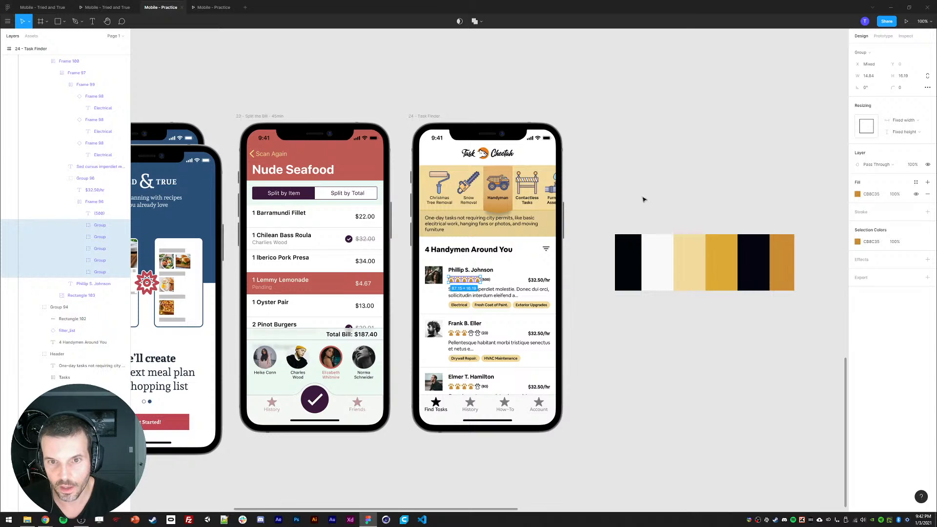
key("i")
left_click(486, 151)
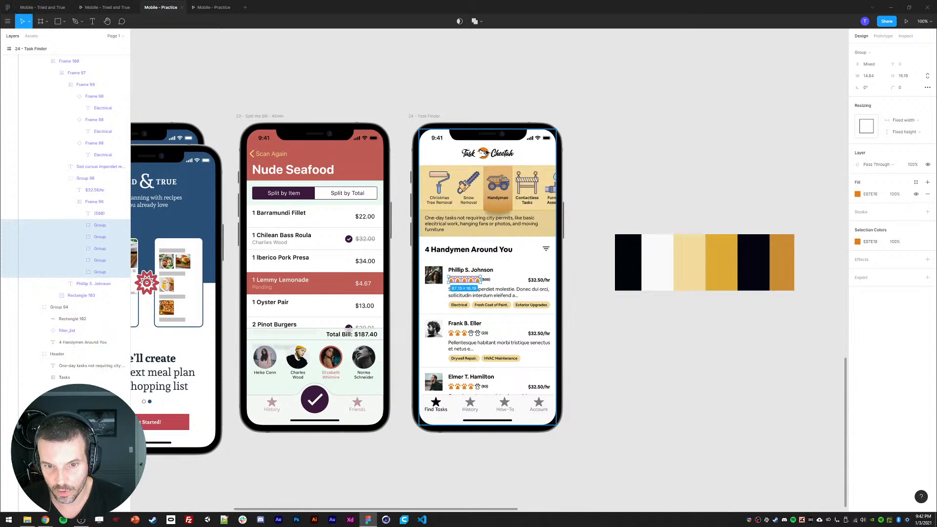
left_click(620, 172)
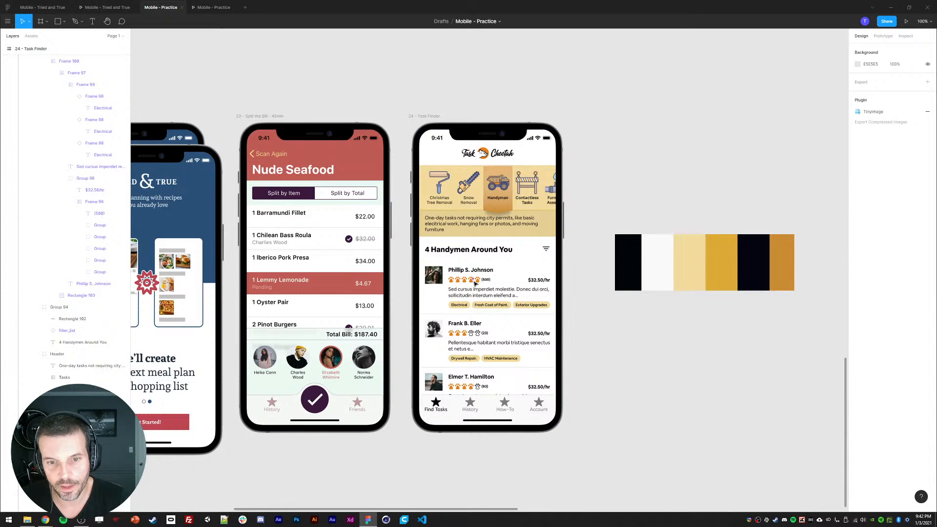
Recolor the two unfilled paw rating icons in the second entry with the orange E87E16 sampled from the Task Cheetah logo.
left_click(472, 336, "ctrl")
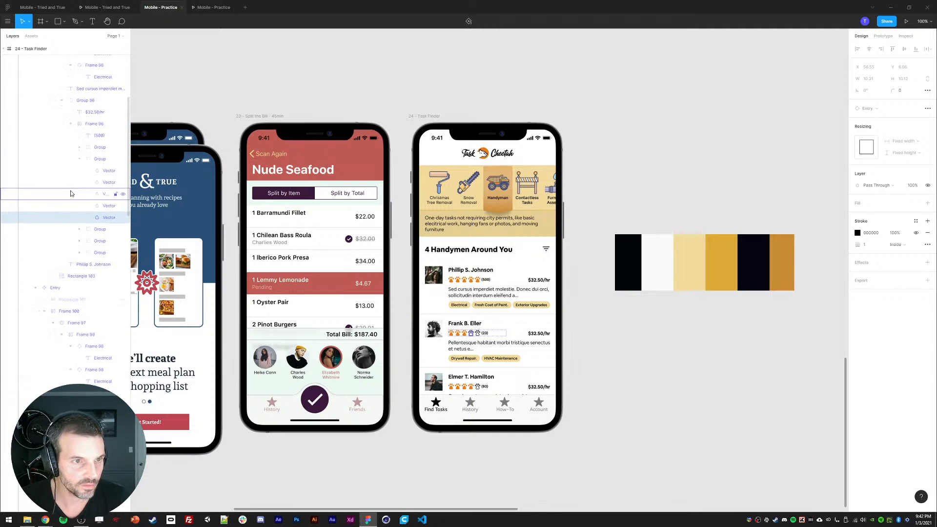
left_click(100, 147, "shift")
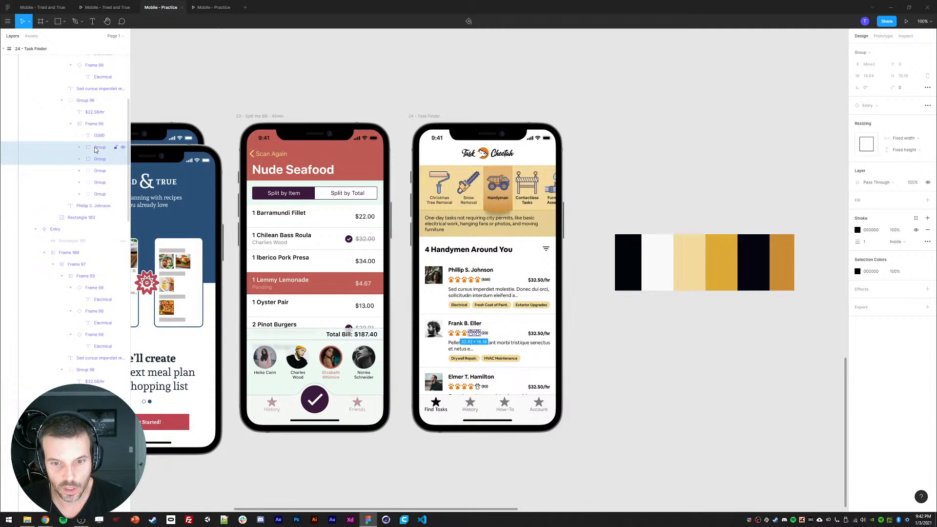
key("i")
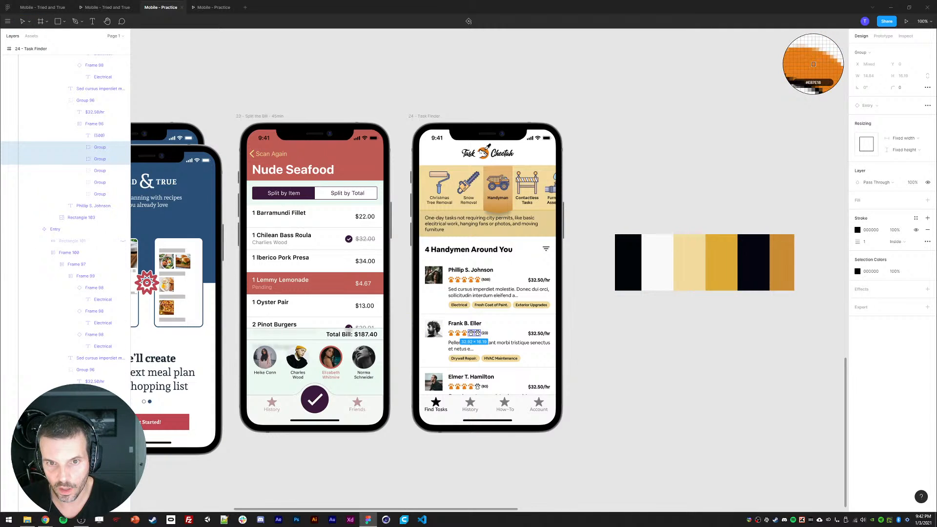
left_click(485, 148)
Recolor the unfilled paw rating icon in the third entry with the same orange from the Task Cheetah logo.
left_click(477, 385, "ctrl")
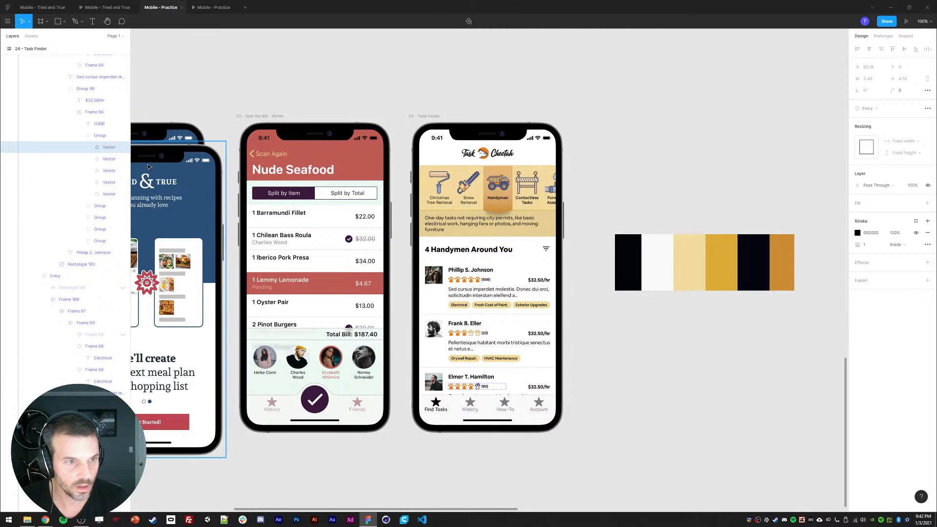
scroll(146, 161, "up", 1)
left_click(100, 135)
key("i")
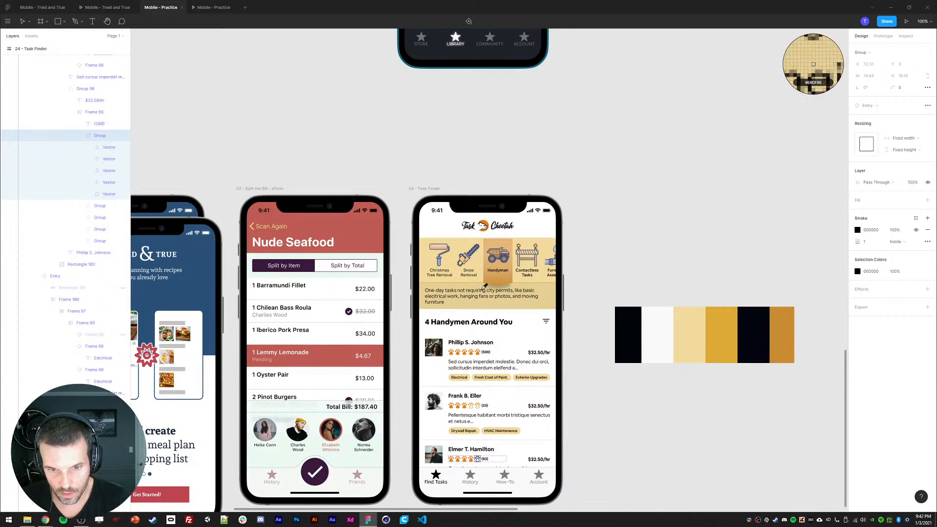
left_click(485, 223)
left_click(500, 147)
left_click_drag(563, 183, 564, 147)
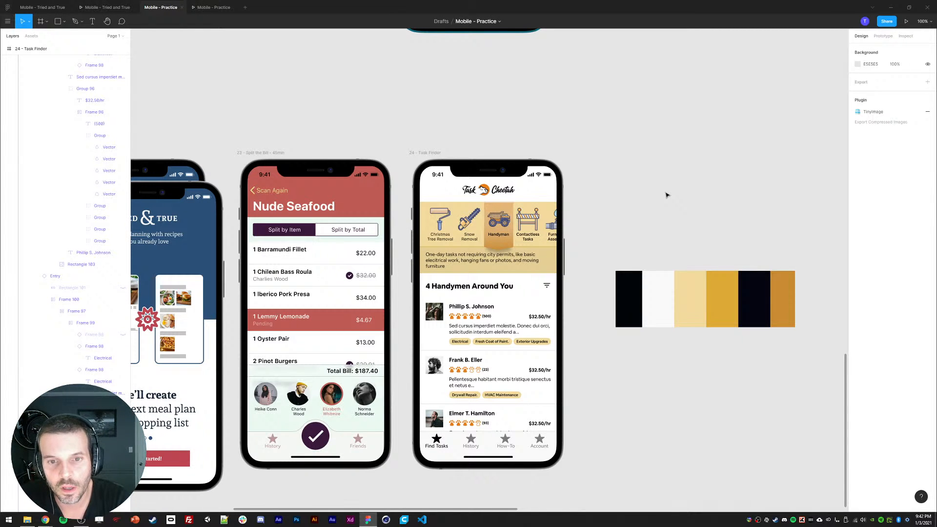
scroll(616, 180, "down", 1)
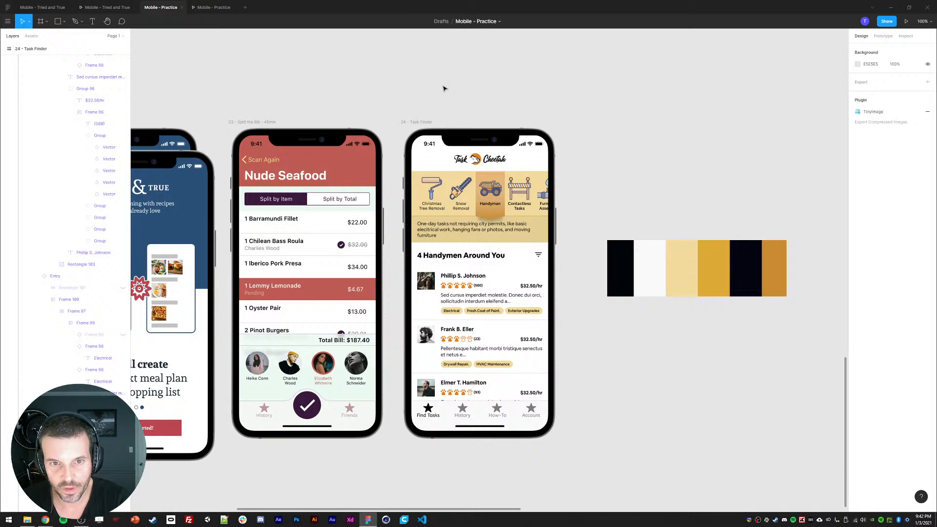
Try the Dexsters Silent script font at size 36 on the "4 Handymen Around You" heading.
left_click(416, 122)
key("Escape")
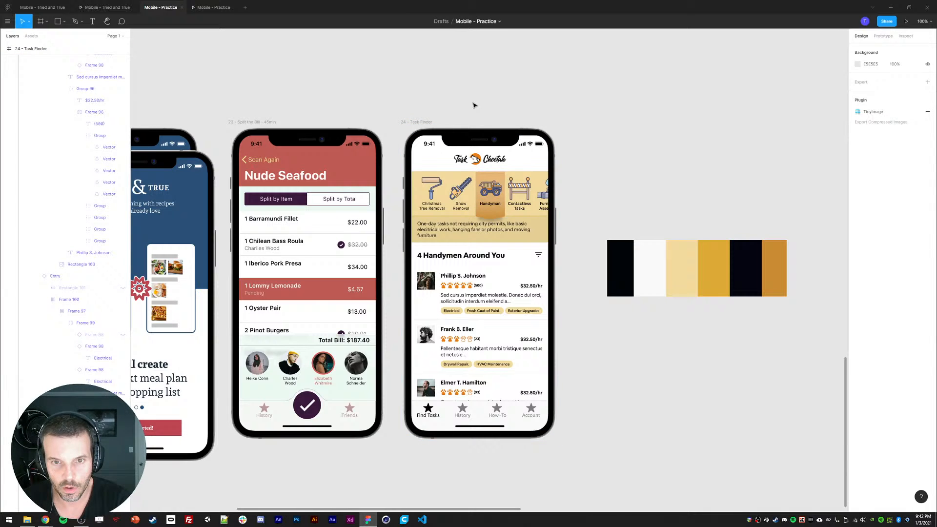
double_click(456, 255)
left_click(28, 520)
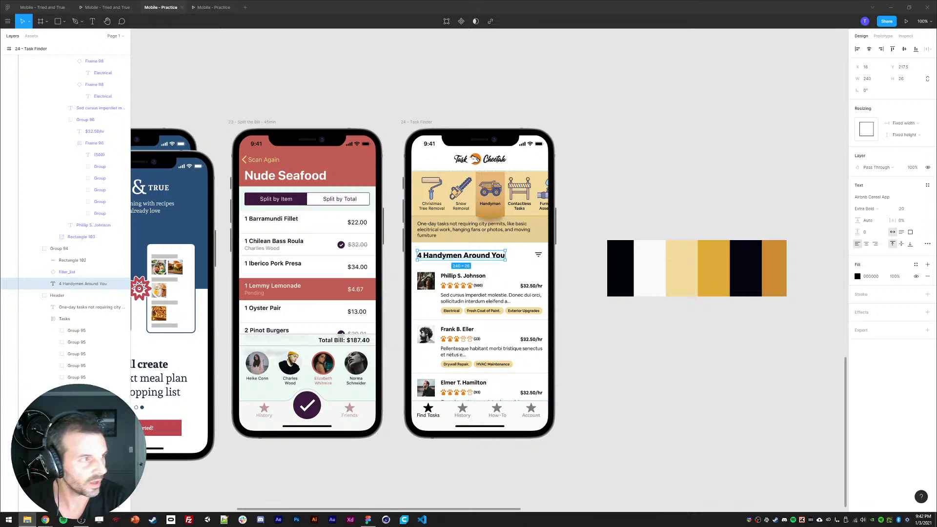
left_click(873, 196)
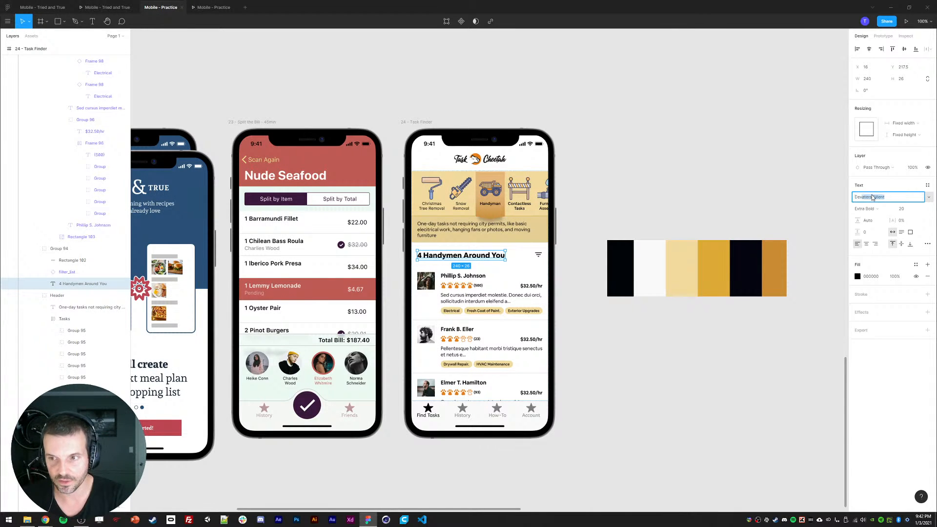
type("Dex")
key("Return")
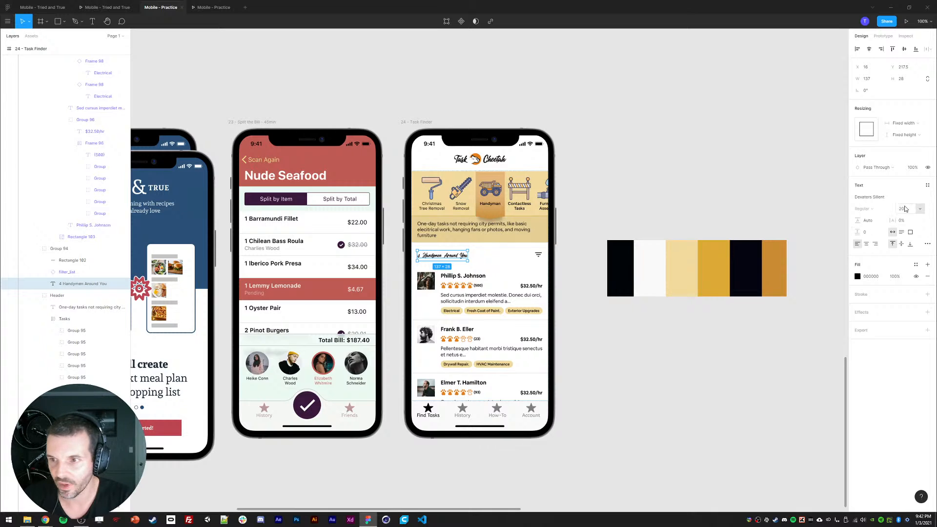
left_click(904, 209)
type("36")
key("Return")
left_click(669, 186)
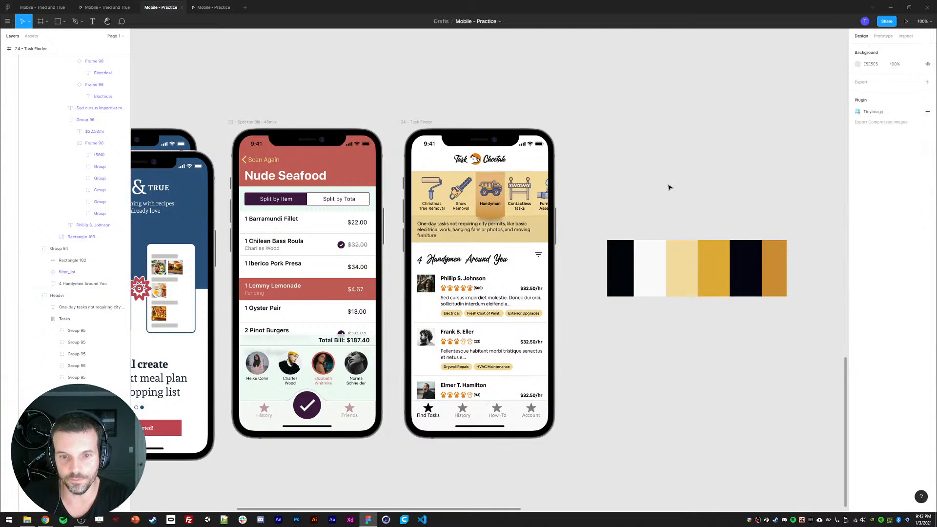
Undo the font and size changes on the "4 Handymen Around You" heading.
key("ctrl+z")
key("ctrl+z")
key("ctrl+z")
left_click(643, 180)
left_click_drag(650, 150, 660, 152)
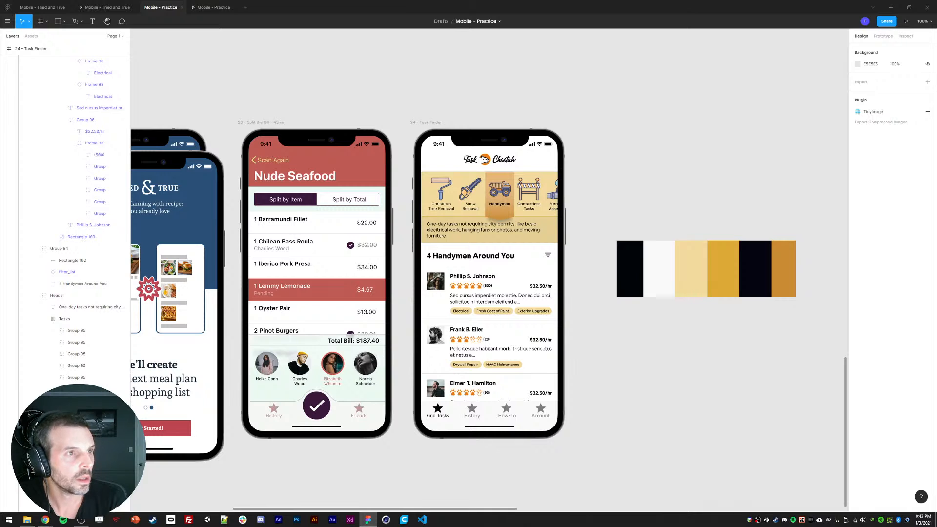
Delete the colour palette image beside the Task Finder mockup.
scroll(639, 241, "down", 1)
left_click(675, 262)
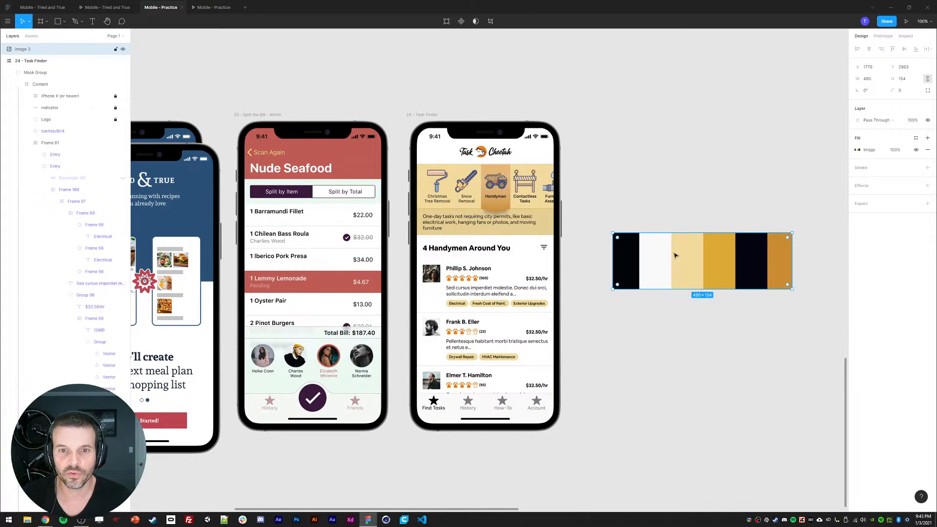
key("Delete")
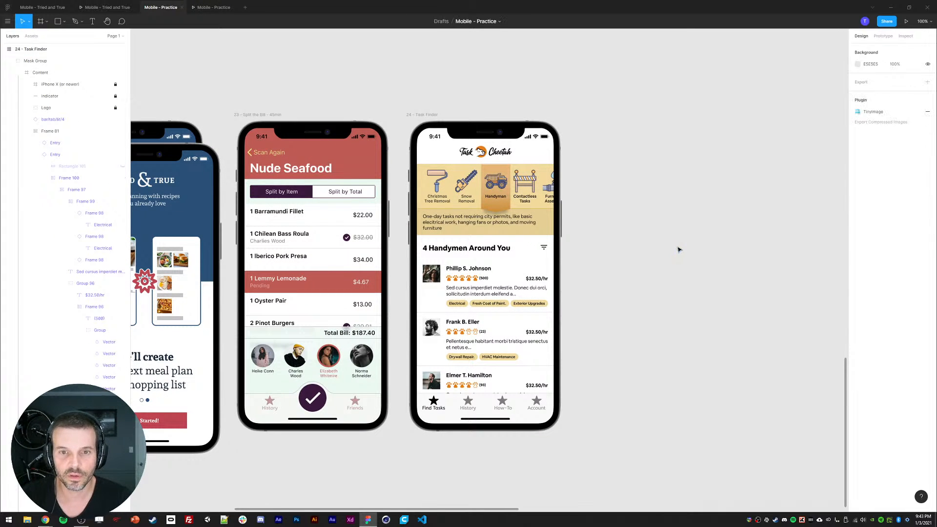
Examine how the header, category row and handyman list scroll in the Mobile - Practice prototype preview, and close the preview.
left_click(193, 7)
scroll(459, 308, "down", 2)
scroll(463, 326, "up", 3)
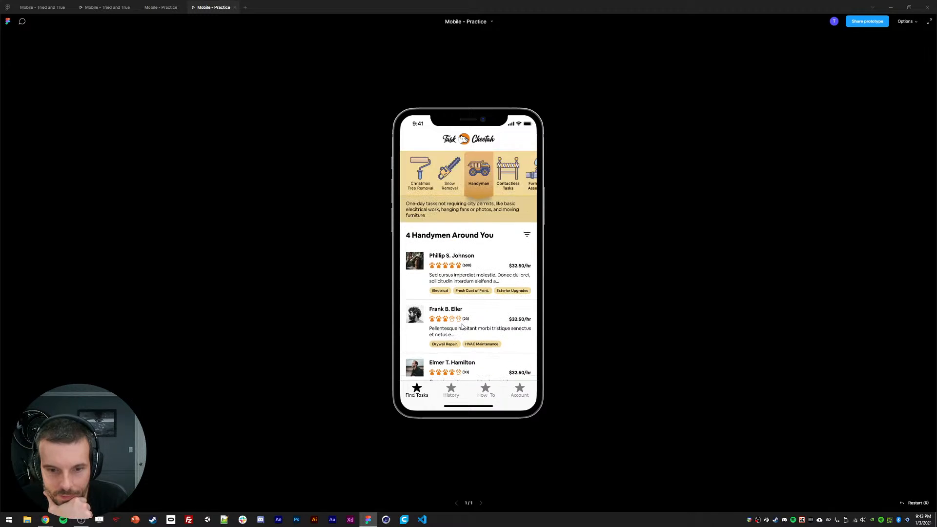
scroll(464, 314, "down", 2)
scroll(464, 306, "up", 2)
scroll(467, 295, "down", 2)
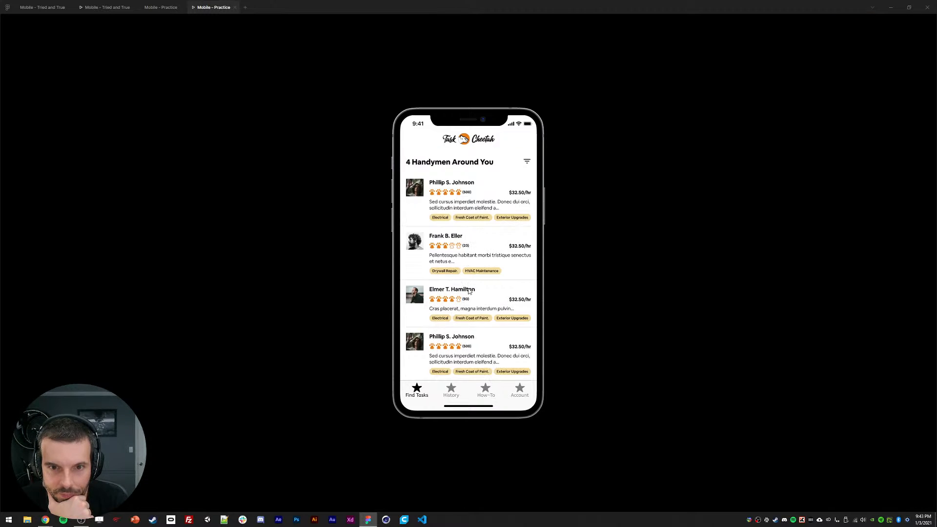
scroll(467, 295, "up", 2)
scroll(469, 296, "down", 2)
scroll(470, 297, "up", 1)
scroll(470, 297, "up", 1)
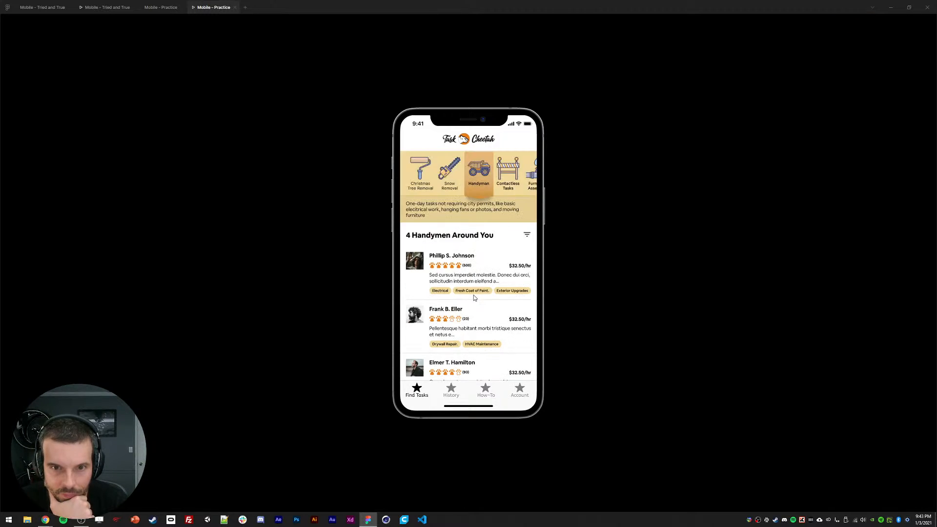
scroll(473, 298, "down", 2)
scroll(474, 299, "up", 2)
scroll(473, 299, "down", 2)
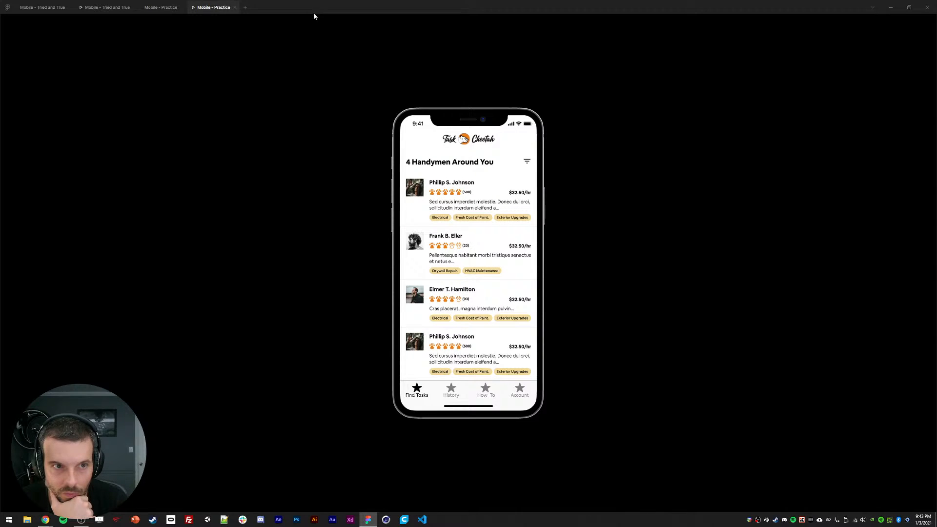
left_click(236, 7)
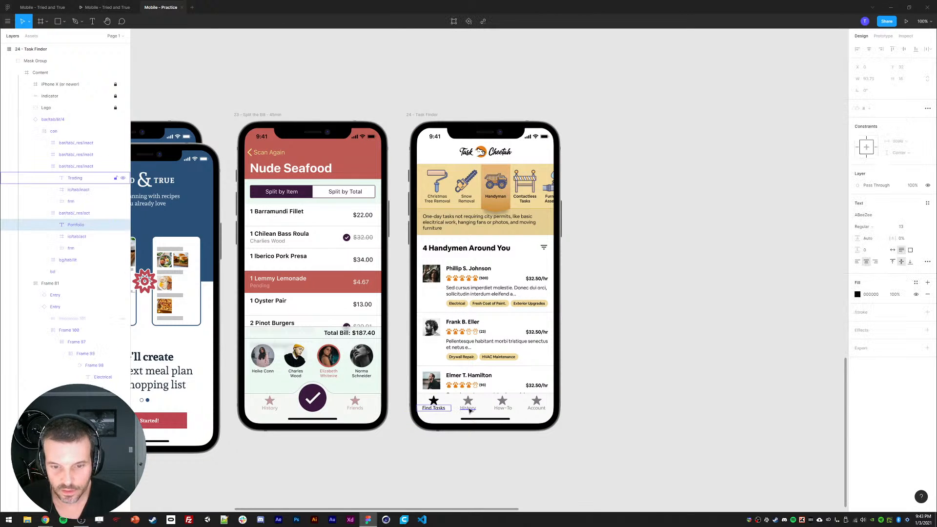
Set the font of the Find Tasks, History, How-To and Account labels in the bottom navigation to Airbnb Cereal App.
left_click(469, 376)
left_click(436, 410, "ctrl")
left_click(463, 407, "ctrl+shift")
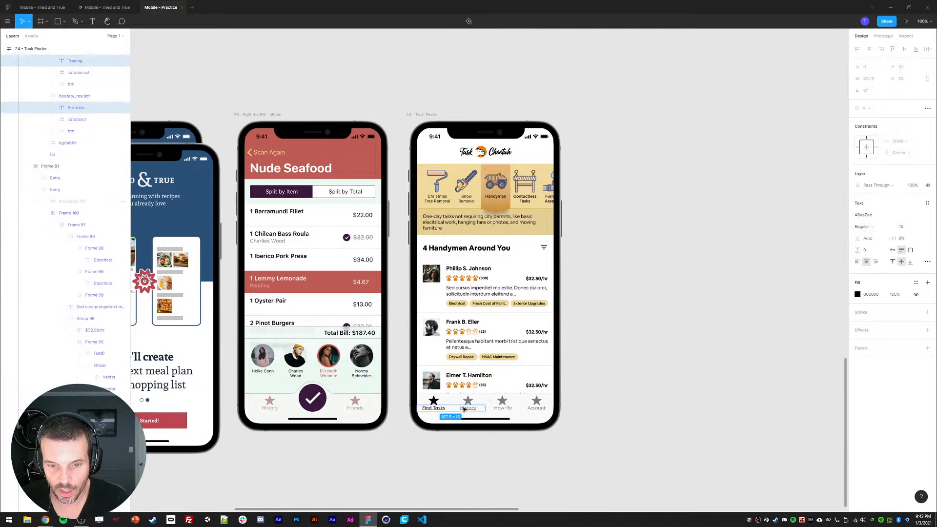
left_click(502, 409, "ctrl+shift")
left_click(533, 409, "ctrl+shift")
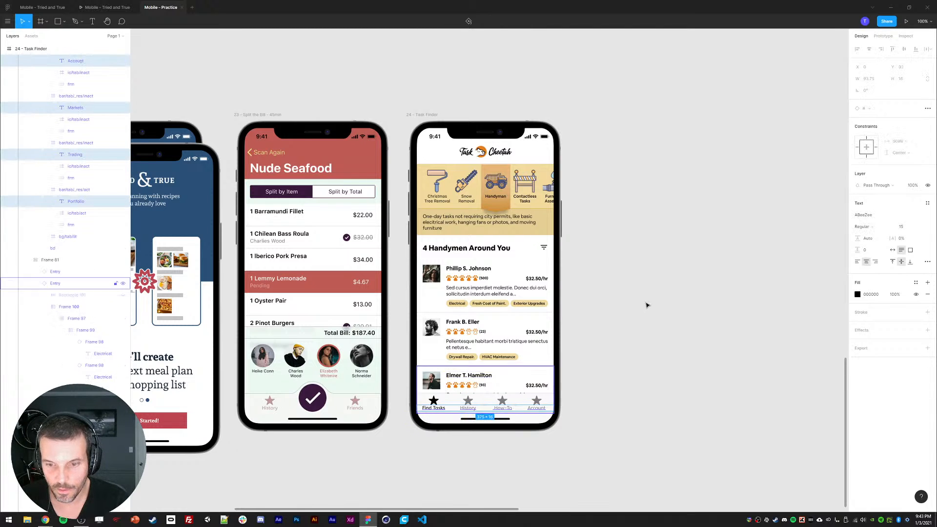
left_click(864, 215)
type("air")
key("Return")
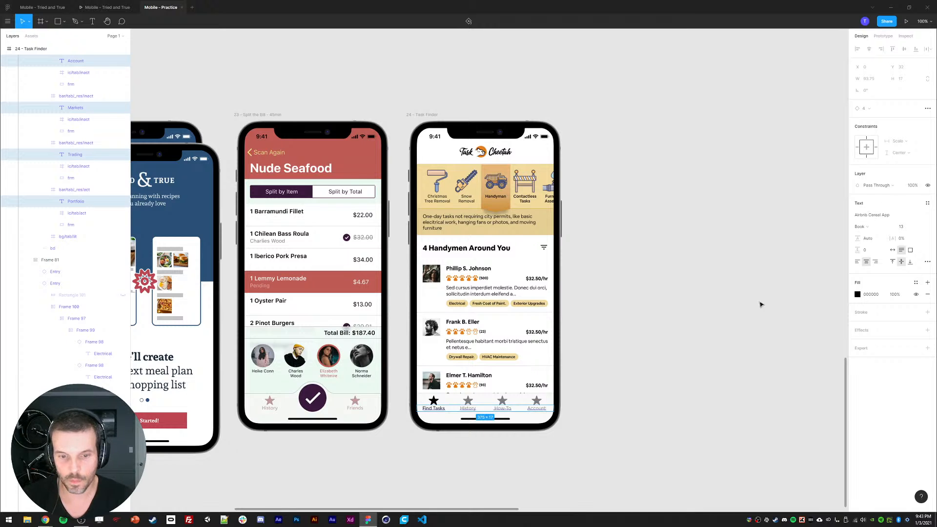
left_click(717, 309)
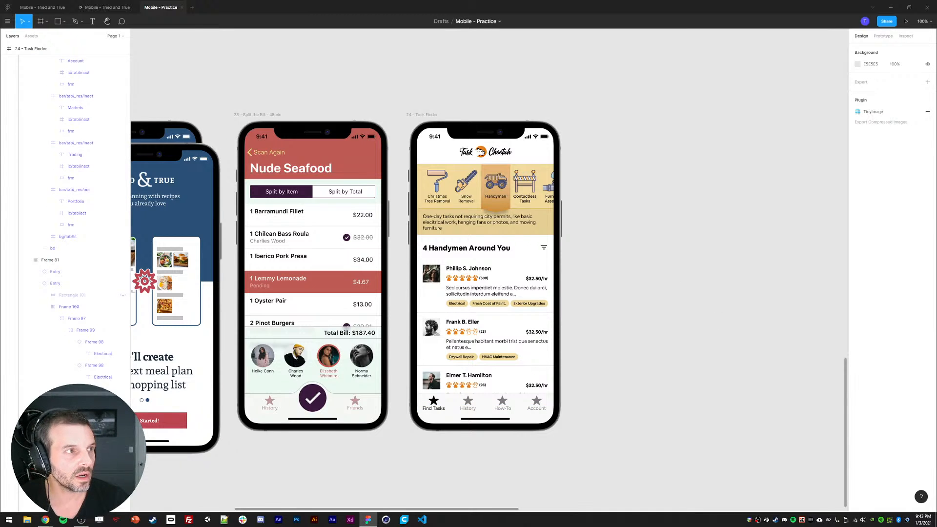
Switch to the Daily UI Exercise list in Notion, delete the sub-items under Task finder, and mark Task finder as done.
left_click_drag(621, 29, 249, 13)
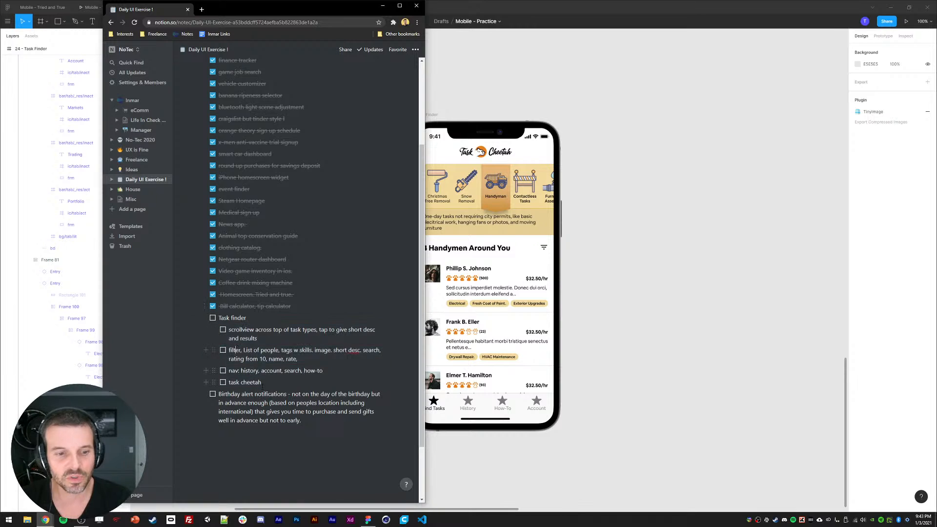
key("Delete")
left_click(213, 319)
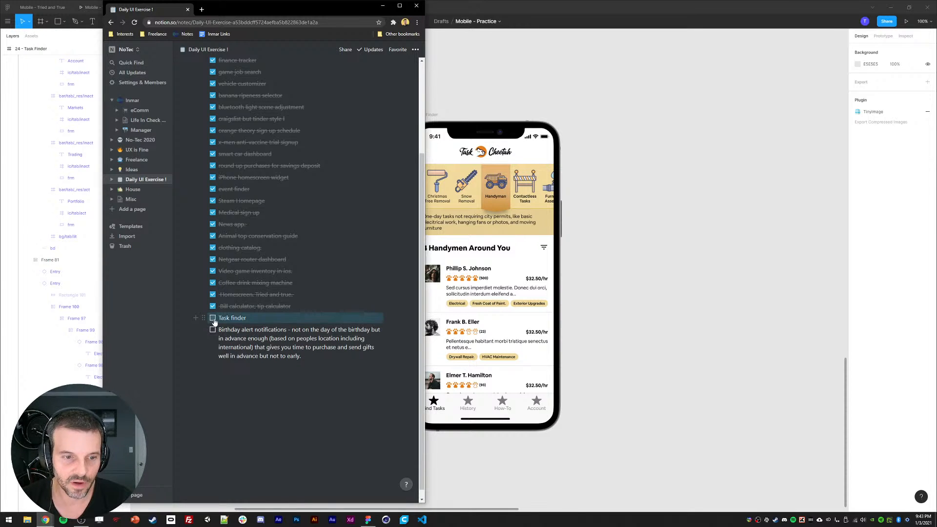
Return to Figma and rename the Task Finder frame as "24 - Task Finder - 50 min".
left_click(467, 94)
left_click(422, 114)
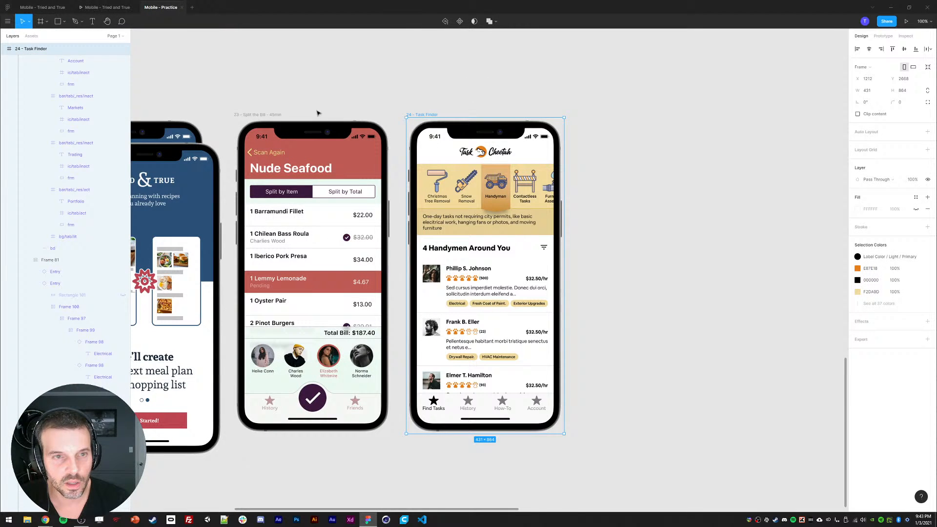
double_click(39, 49)
key("Right")
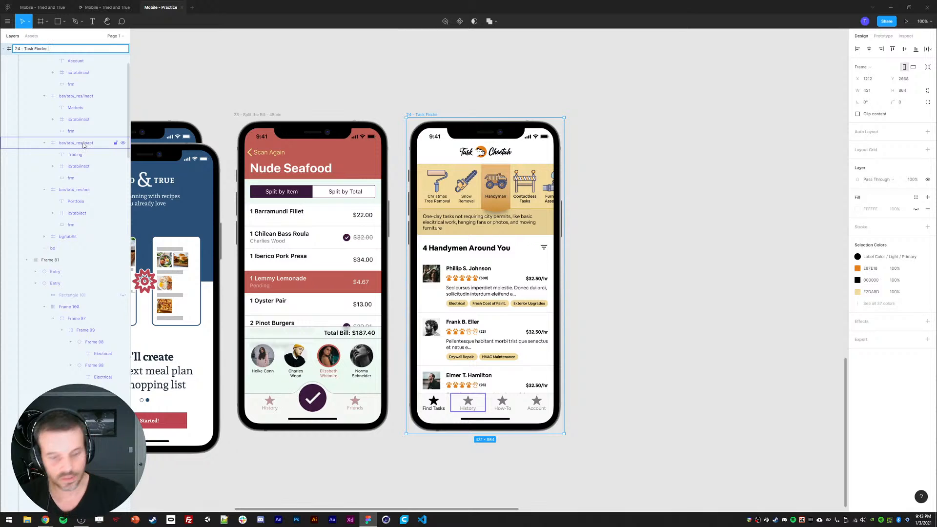
key("Return")
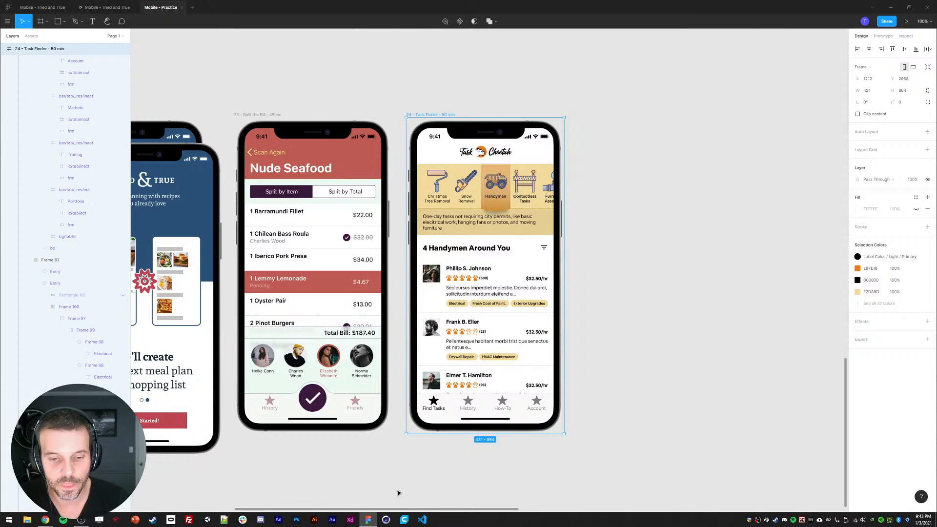
left_click(381, 457)
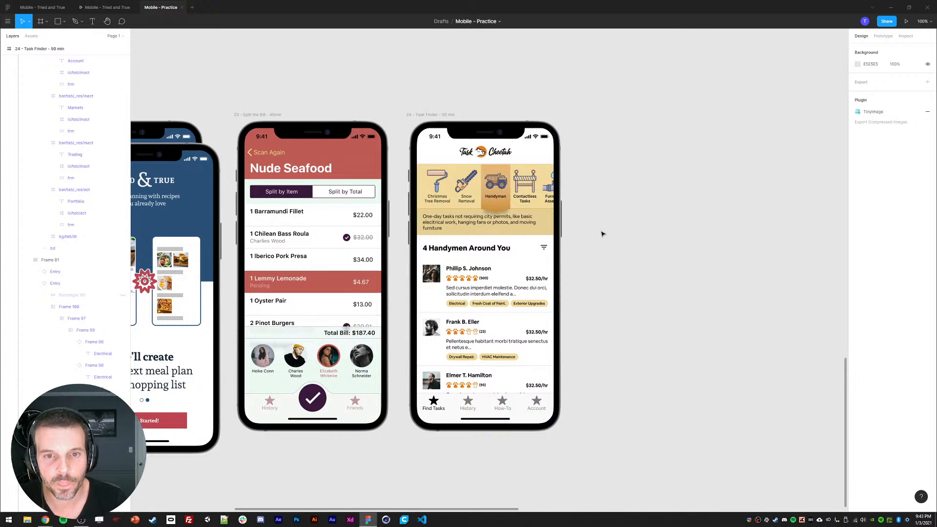
Review the Daily UI Exercise checklist in Notion for completed and remaining exercises, and return to the Figma canvas.
scroll(625, 235, "down", 1)
scroll(625, 235, "left", 1)
scroll(621, 236, "left", 1)
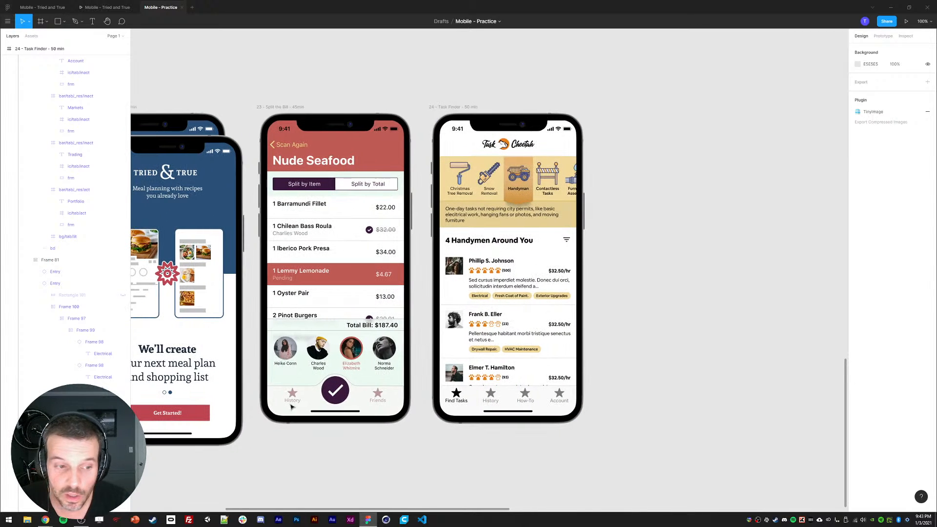
left_click(47, 520)
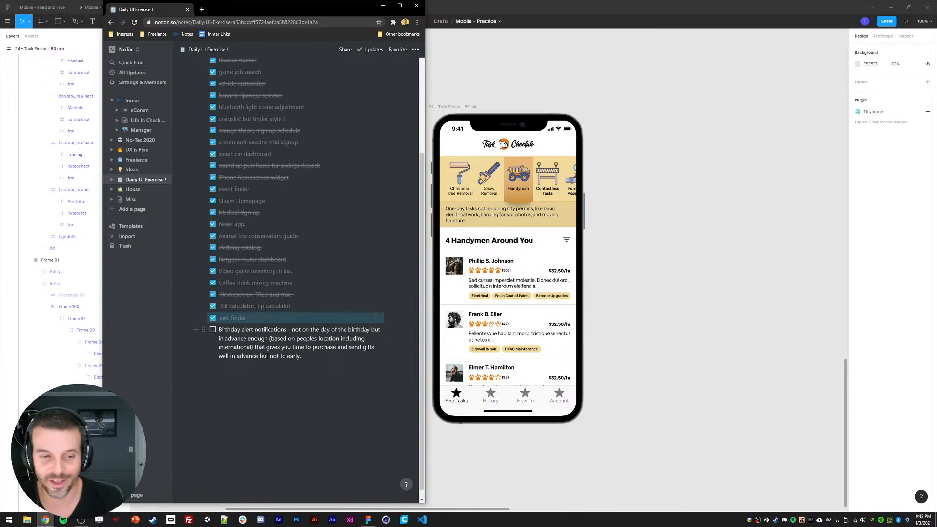
scroll(263, 381, "up", 2)
left_click(252, 434)
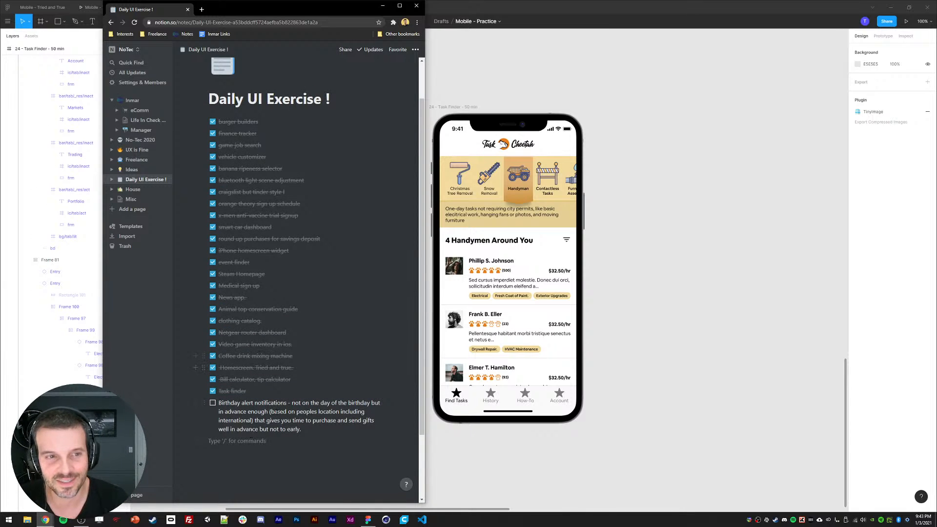
scroll(260, 353, "up", 1)
scroll(273, 361, "down", 1)
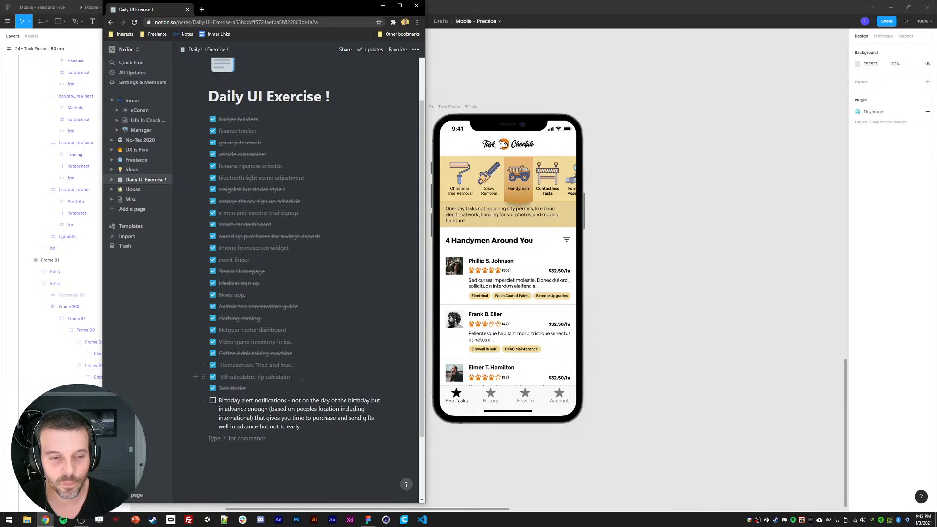
left_click(638, 285)
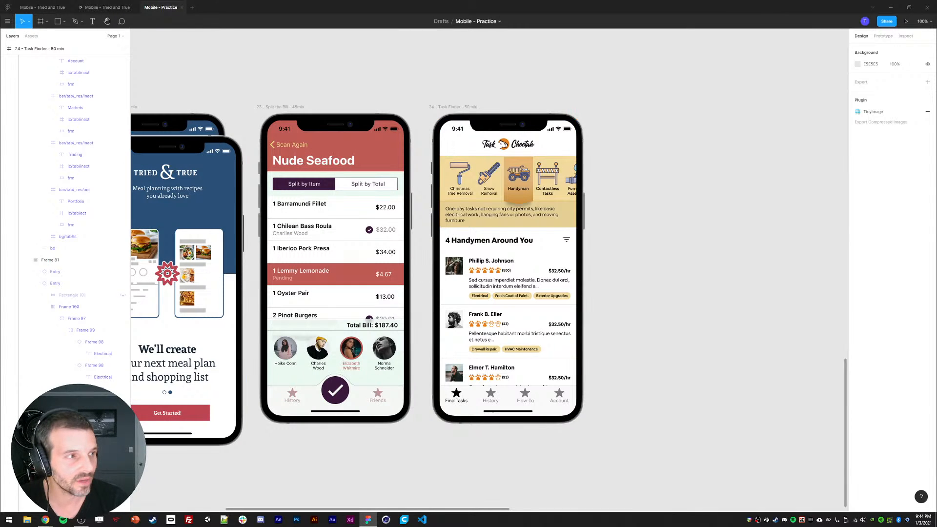